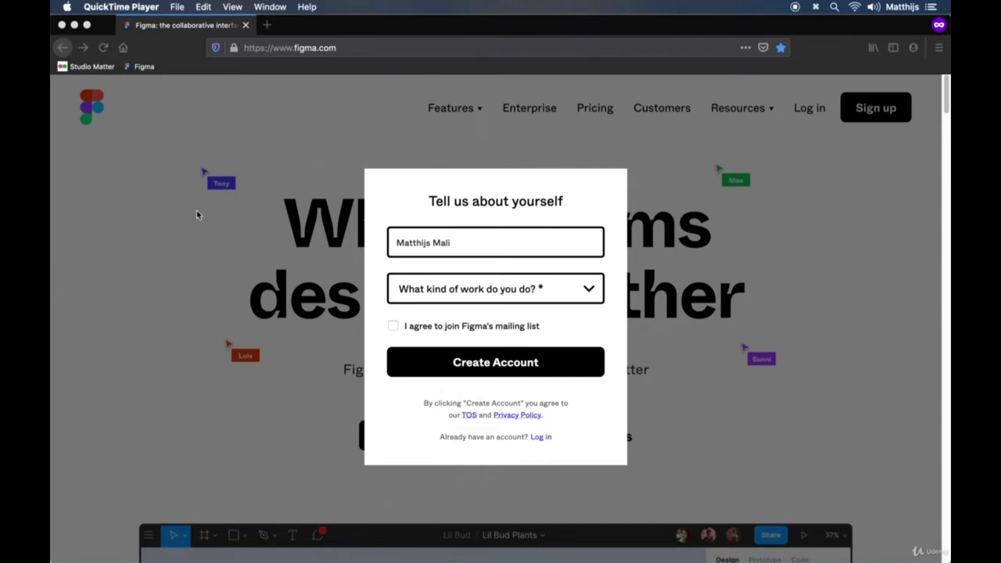
Step: Create the Figma account with Design as the kind of work and dismiss the welcome dialog
{"action": "left_click", "coordinate": [463, 247]}
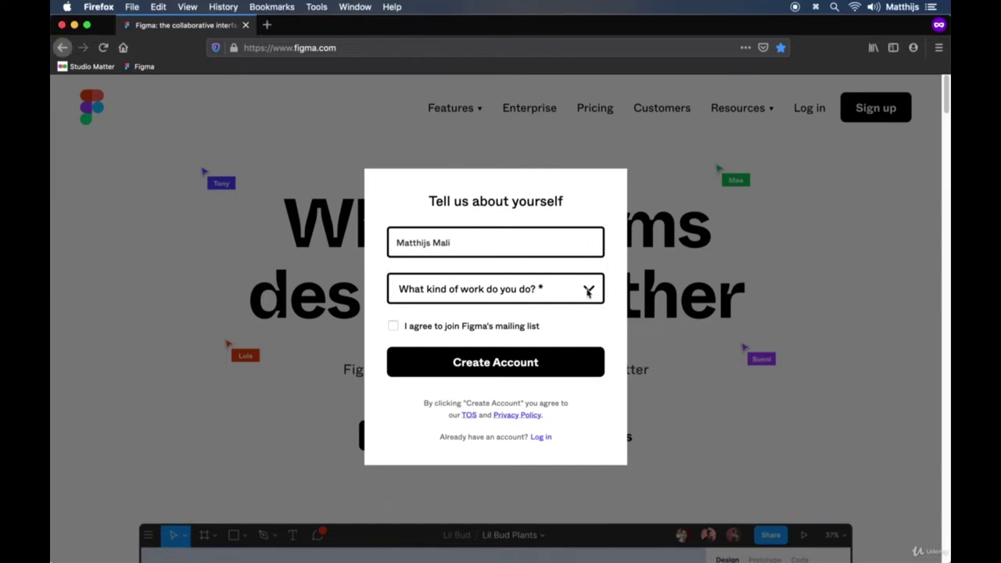
{"action": "left_click", "coordinate": [467, 239]}
{"action": "left_click", "coordinate": [588, 291]}
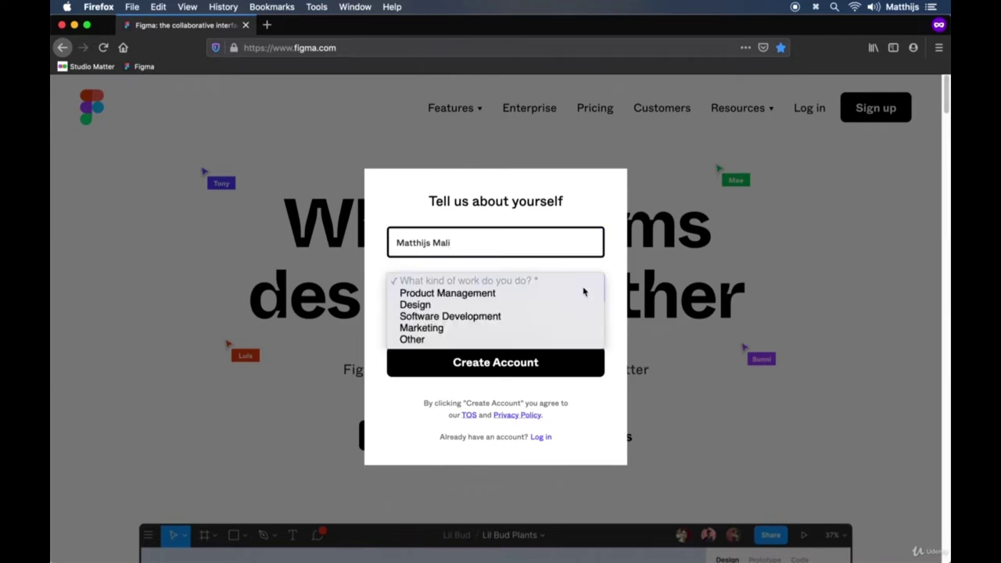
{"action": "left_click", "coordinate": [455, 306]}
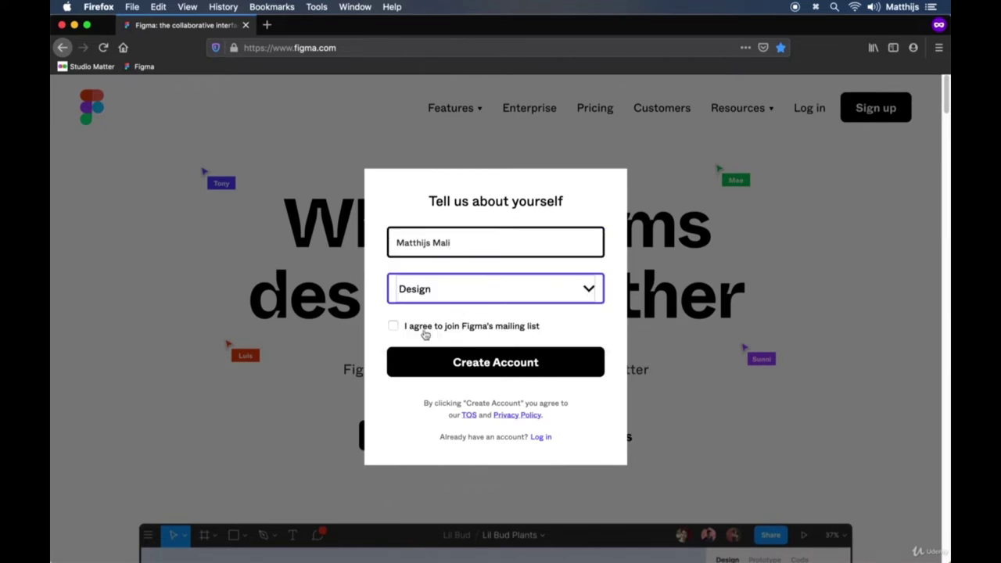
{"action": "left_click", "coordinate": [514, 368]}
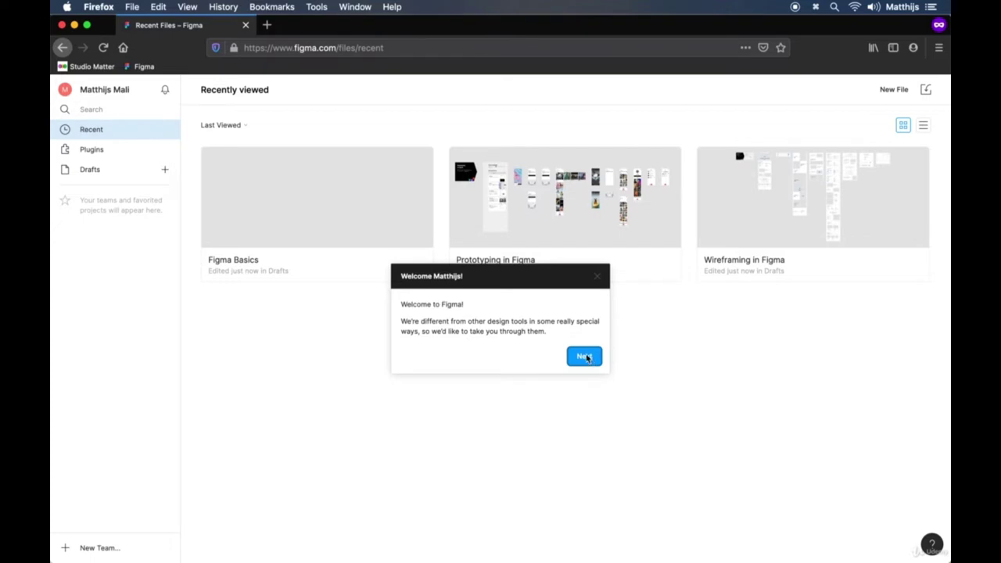
{"action": "left_click", "coordinate": [600, 278]}
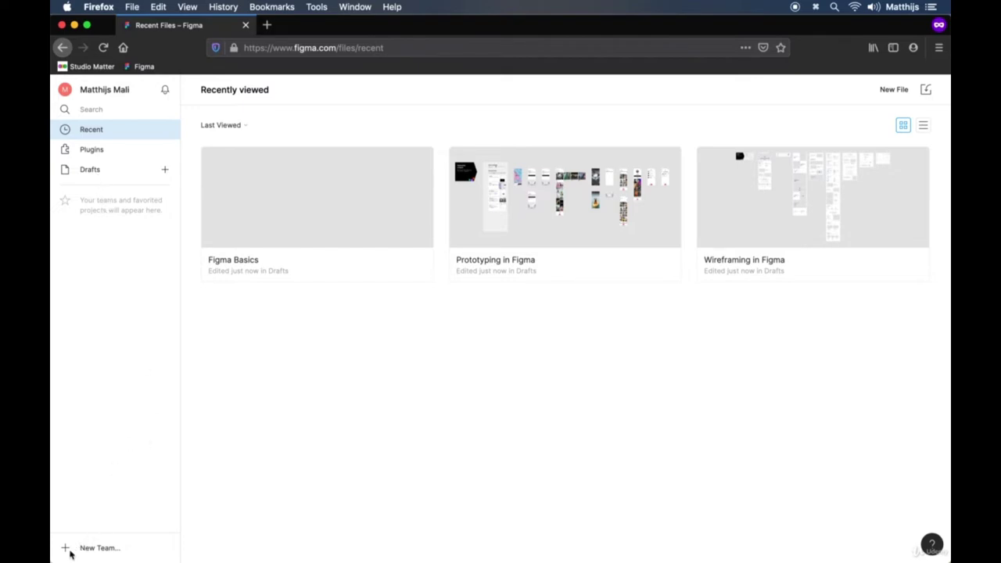
Step: Create a new team named "Recipe Team"
{"action": "left_click", "coordinate": [94, 551]}
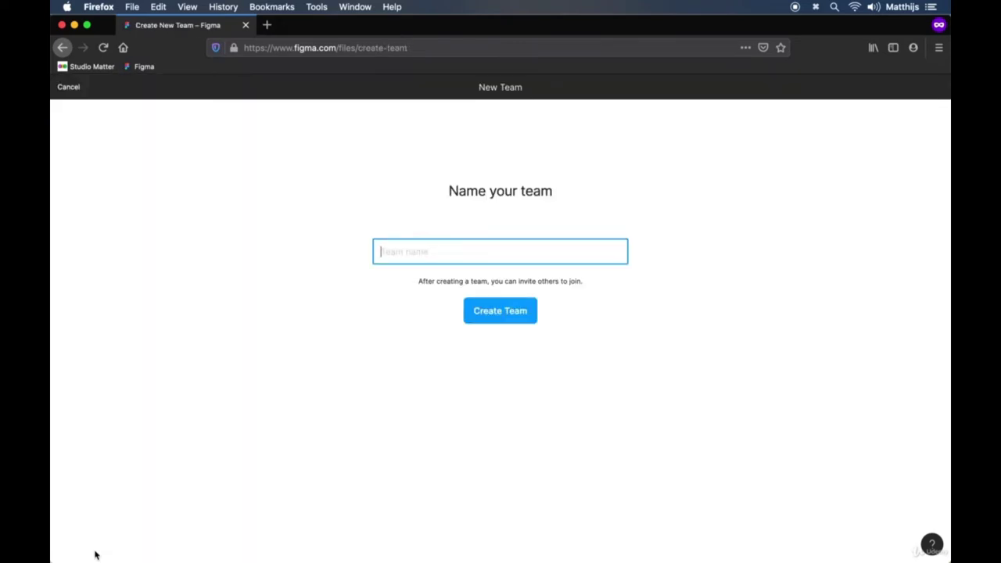
{"action": "type", "text": "Recipe Team"}
{"action": "left_click", "coordinate": [500, 313]}
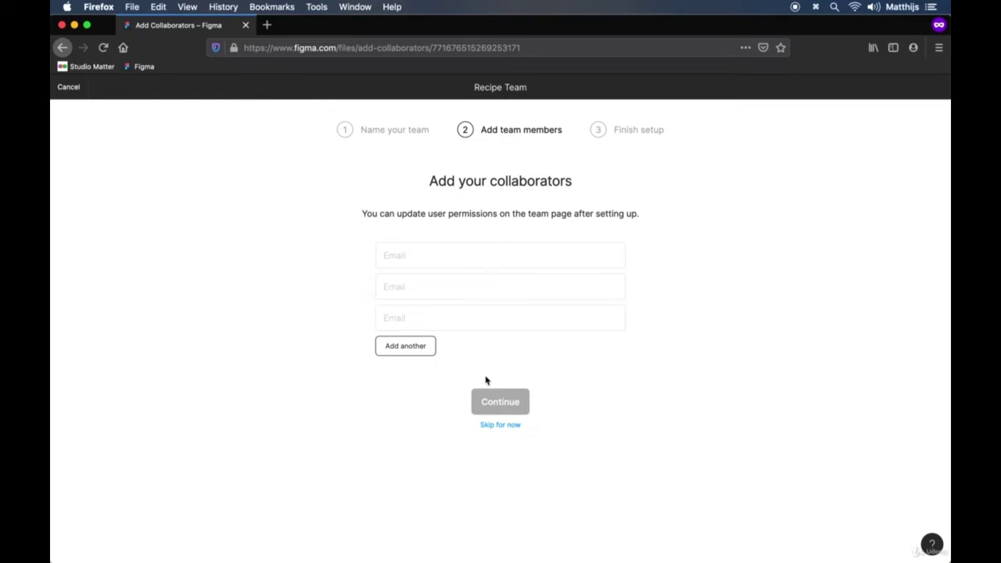
Step: Finish the team setup without adding collaborators, choosing the free Starter plan, and dismiss the project creation prompt
{"action": "left_click", "coordinate": [505, 427]}
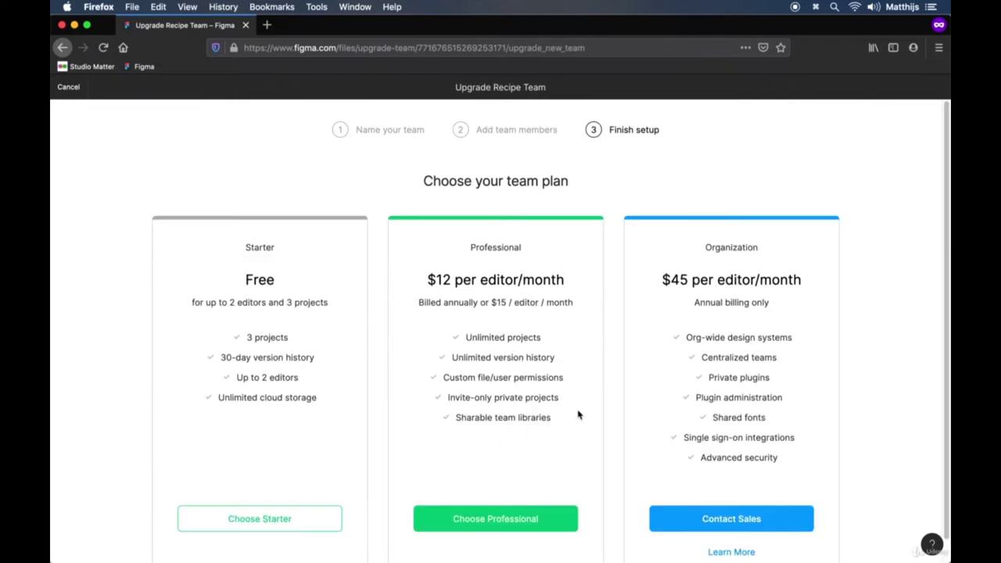
{"action": "scroll", "coordinate": [476, 400], "scroll_direction": "down", "scroll_amount": 2}
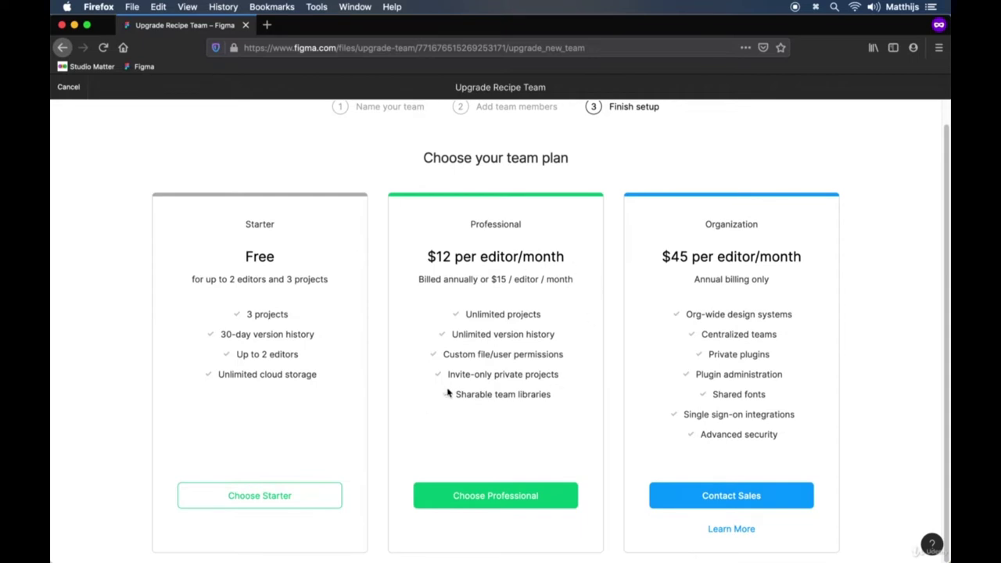
{"action": "left_click", "coordinate": [260, 496]}
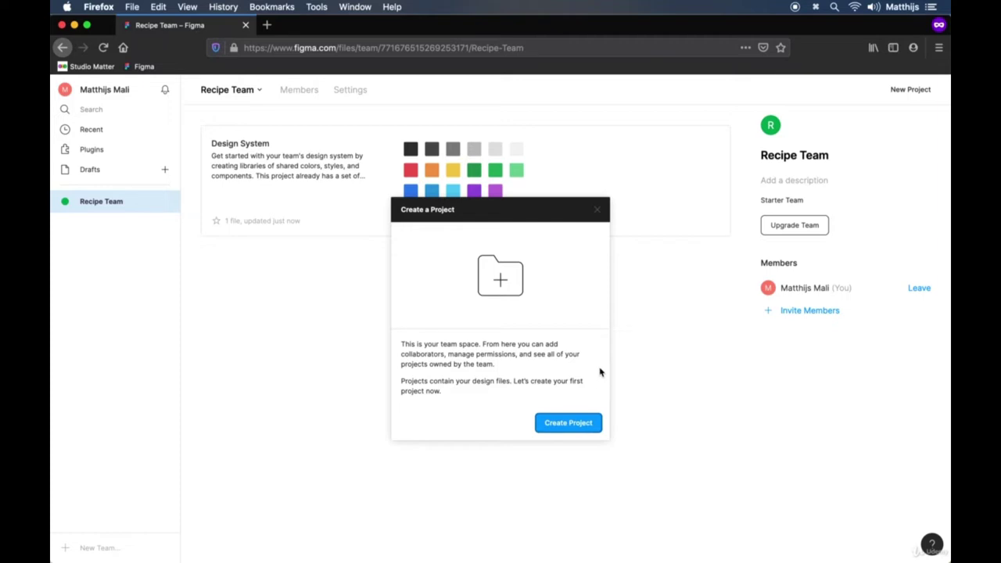
{"action": "left_click", "coordinate": [597, 211]}
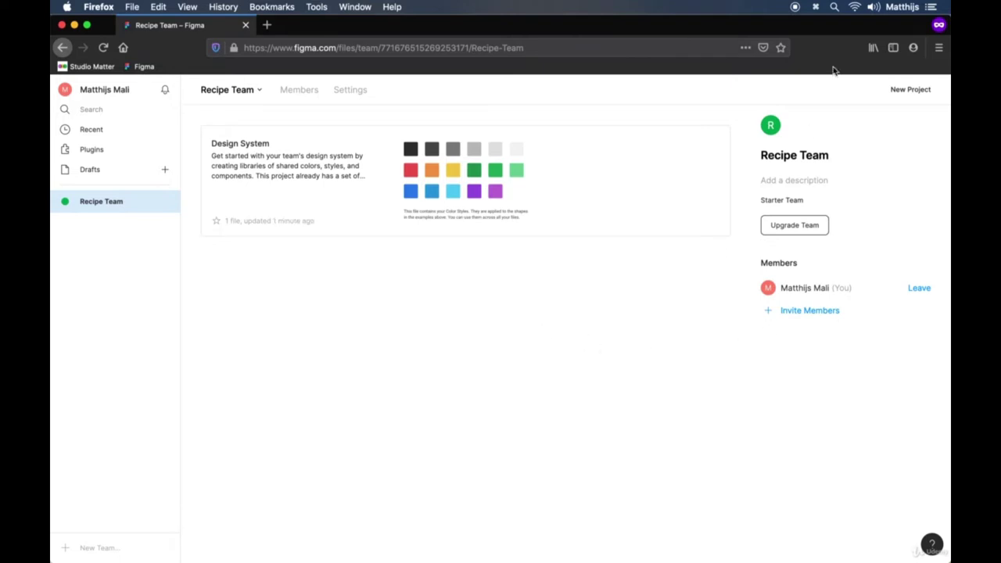
Step: Create a project named "Recipe App" in Recipe Team, dismiss the Sketch import prompt and open the project
{"action": "left_click", "coordinate": [908, 89]}
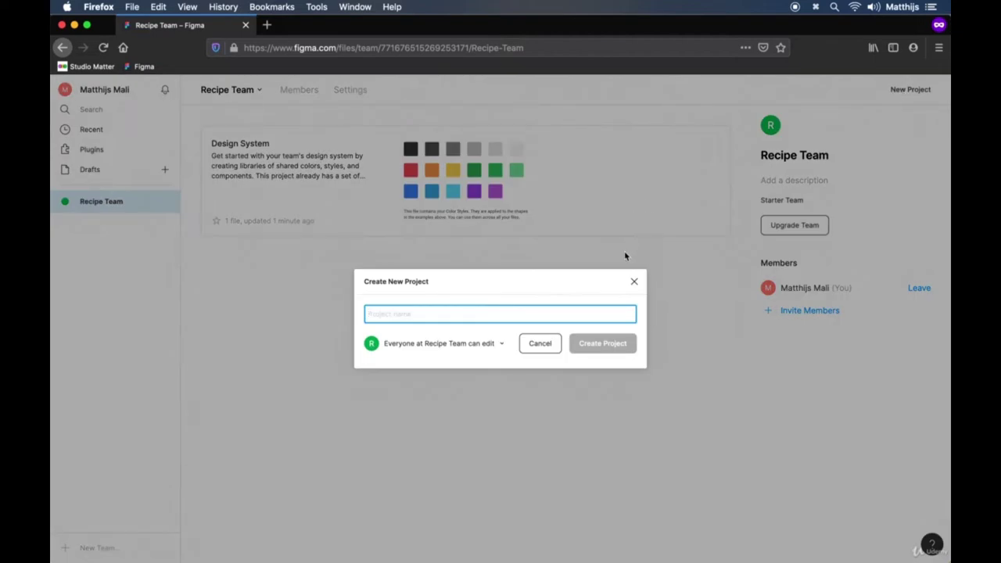
{"action": "type", "text": "Recipe"}
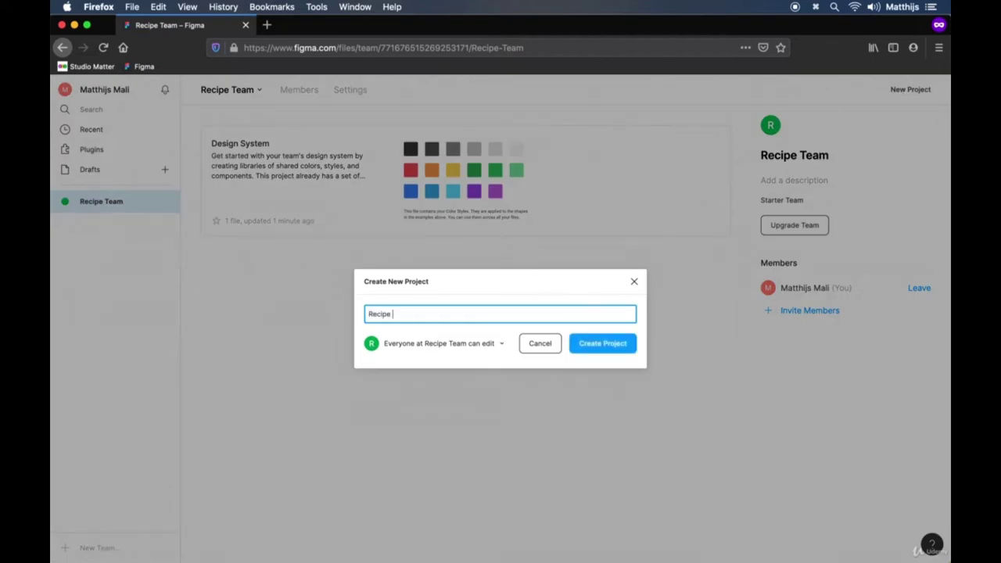
{"action": "type", "text": " App"}
{"action": "left_click", "coordinate": [619, 347]}
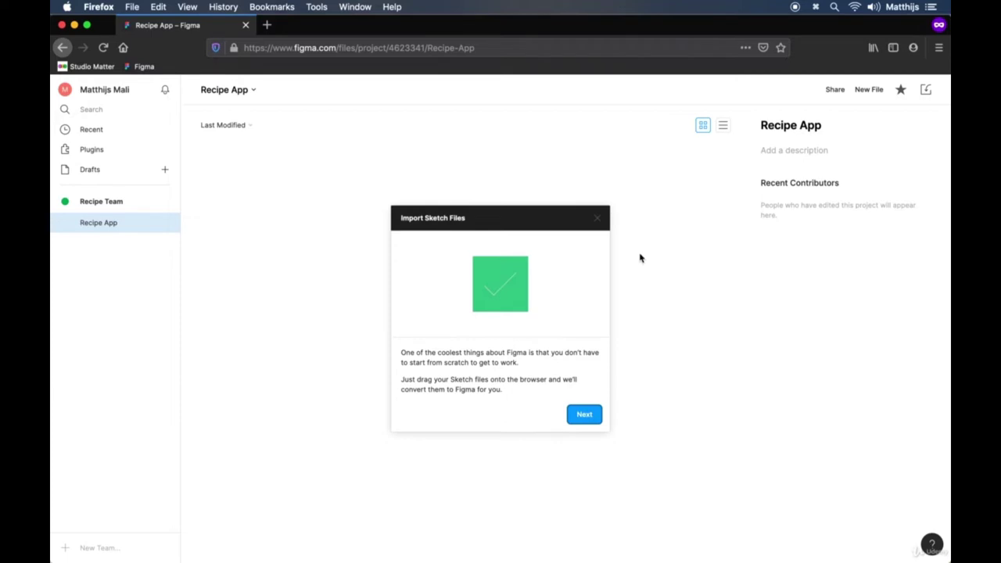
{"action": "left_click", "coordinate": [598, 224]}
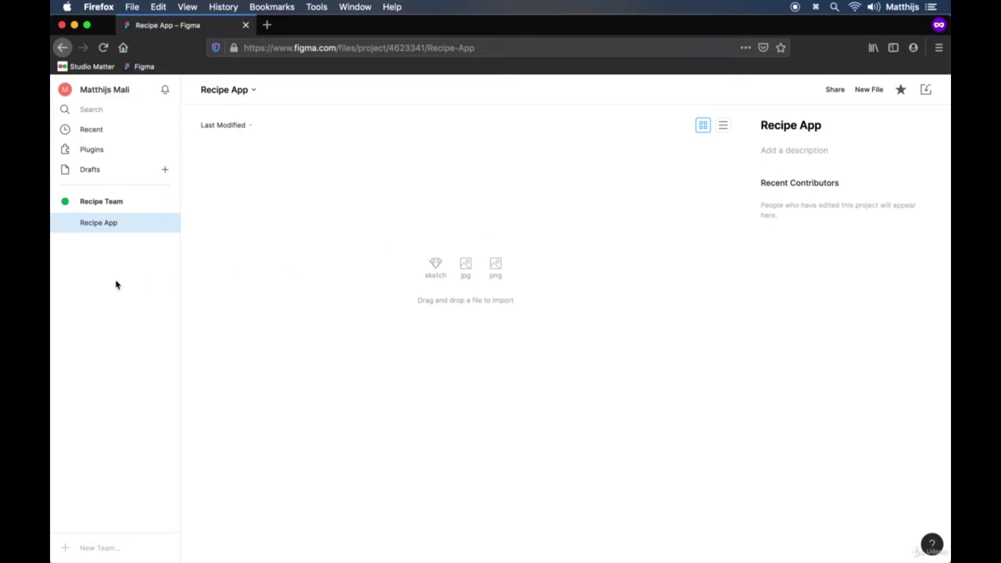
{"action": "left_click", "coordinate": [110, 205]}
{"action": "left_click", "coordinate": [110, 226]}
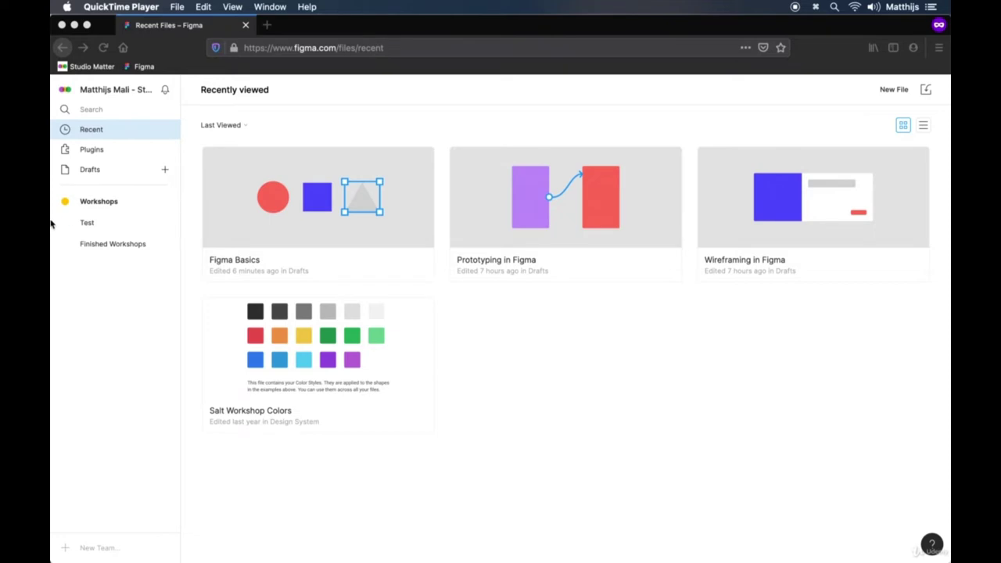
Step: Open the Test project of the Workshops team and create a new design file in it
{"action": "left_click", "coordinate": [92, 226]}
{"action": "left_click", "coordinate": [93, 226]}
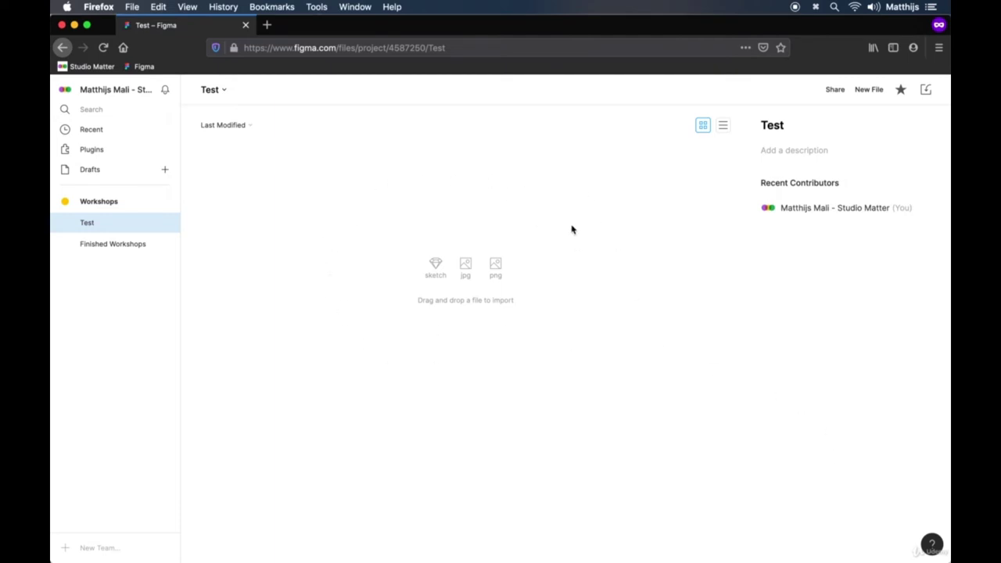
{"action": "left_click", "coordinate": [871, 90]}
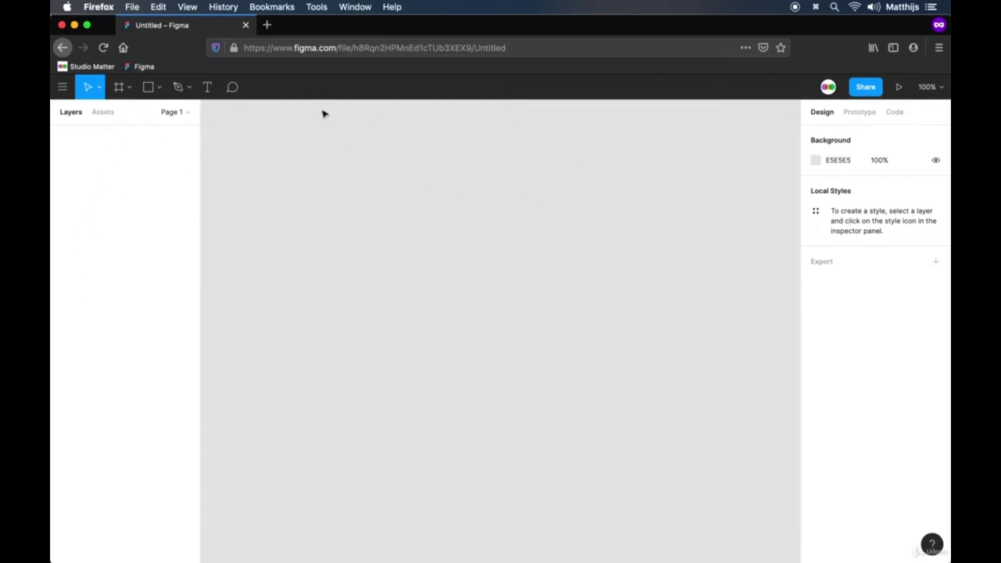
Step: Examine the editor's main menu and the available move, frame and shape tools
{"action": "left_click", "coordinate": [63, 89]}
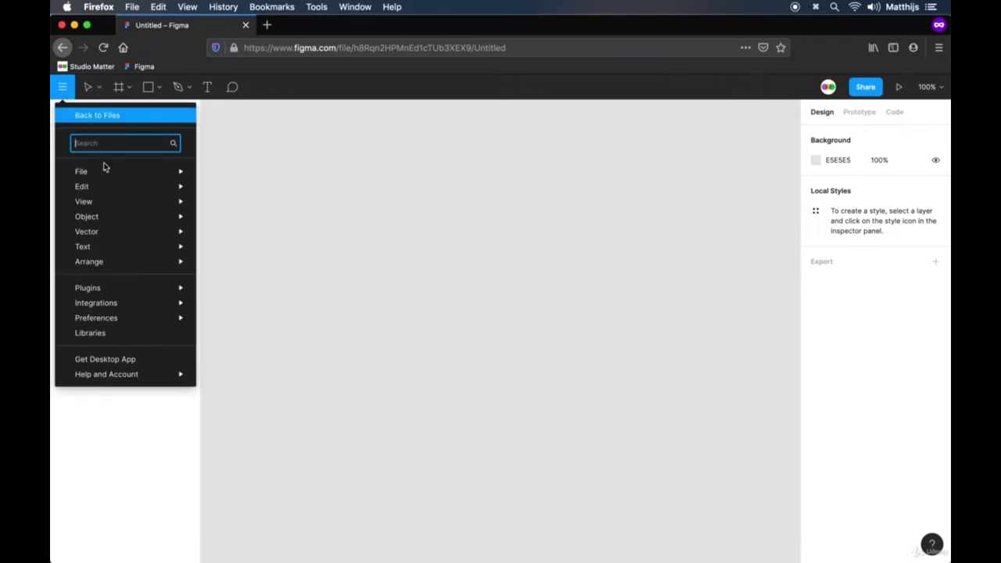
{"action": "left_click", "coordinate": [64, 88]}
{"action": "left_click", "coordinate": [100, 92]}
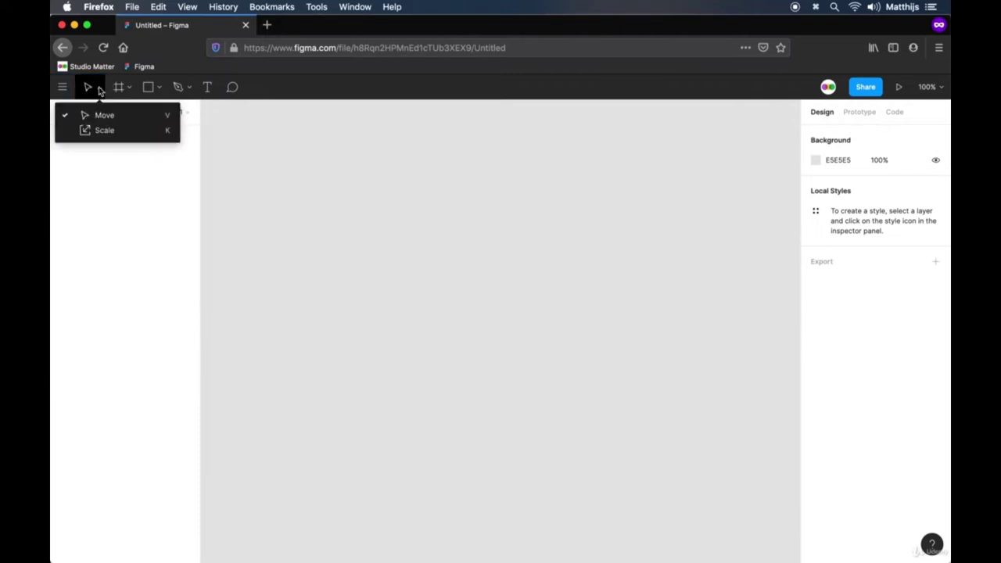
{"action": "left_click", "coordinate": [132, 87]}
{"action": "left_click", "coordinate": [130, 89]}
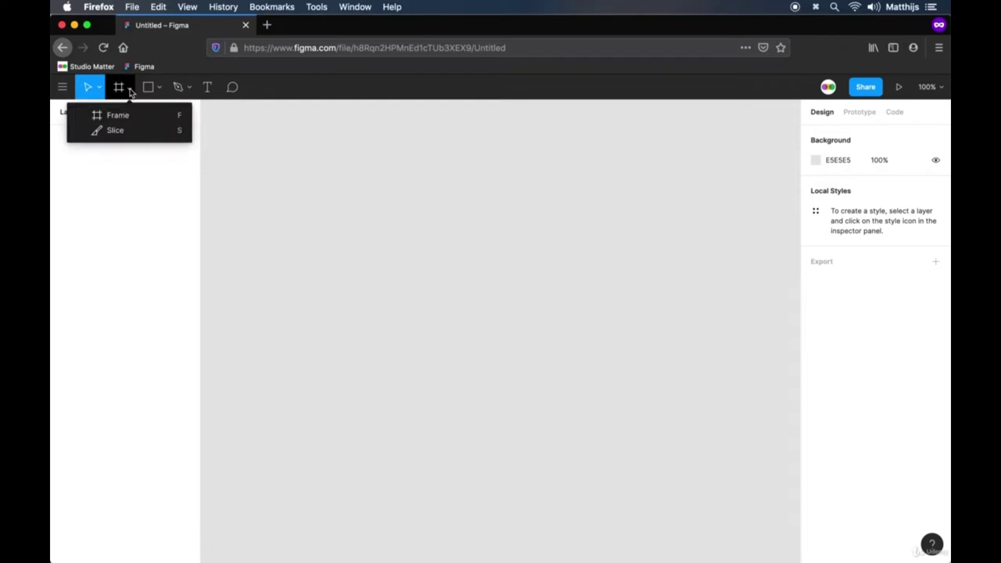
{"action": "left_click", "coordinate": [130, 88]}
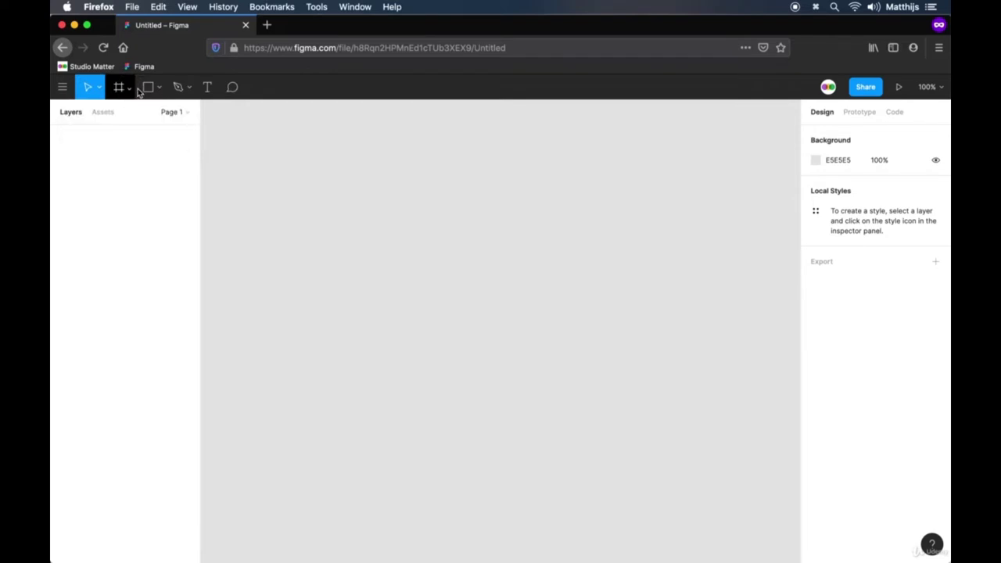
{"action": "left_click", "coordinate": [160, 90]}
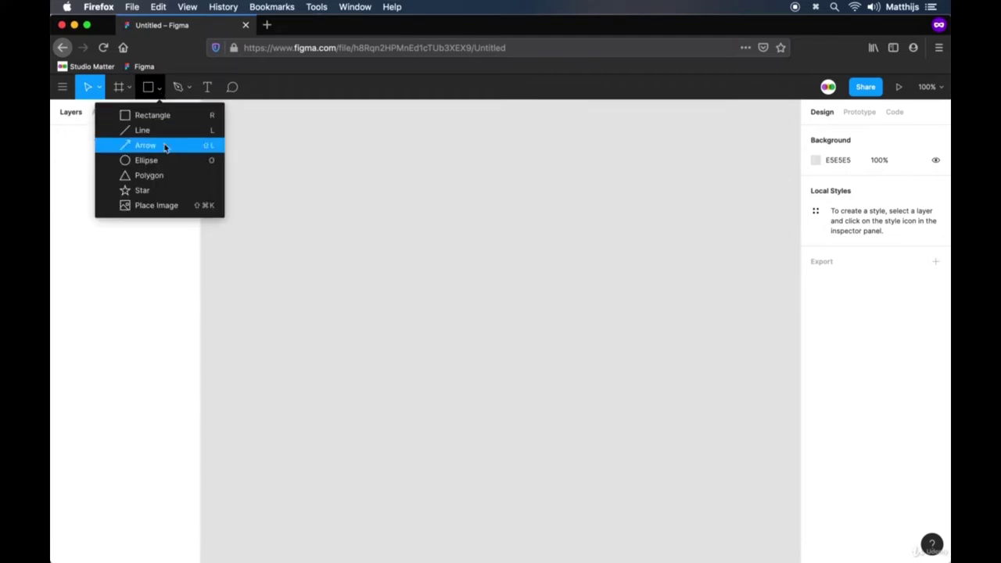
{"action": "left_click", "coordinate": [161, 89]}
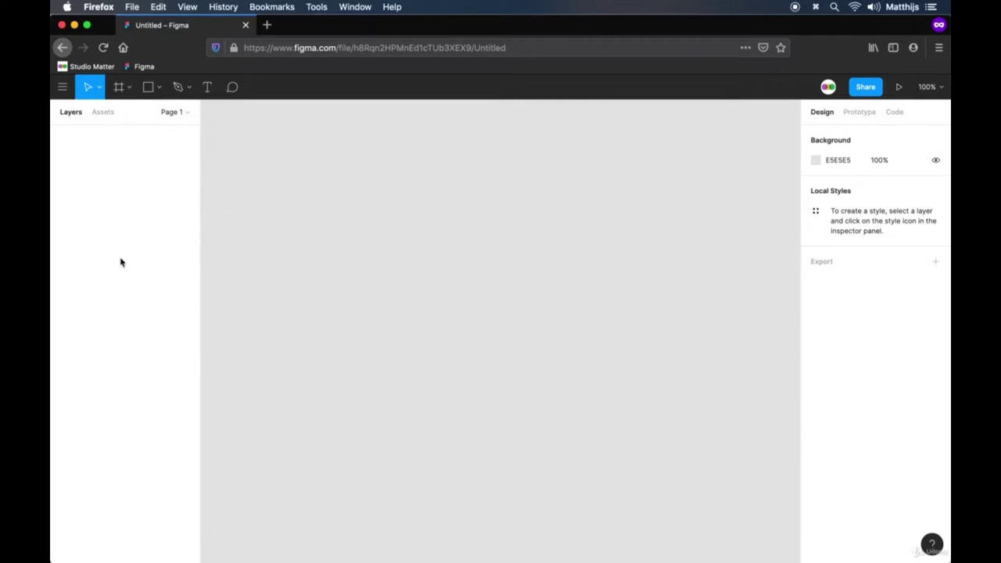
Step: Examine the file's assets, prototype settings and code view, including the CSS, iOS and Android code options
{"action": "left_click", "coordinate": [104, 113]}
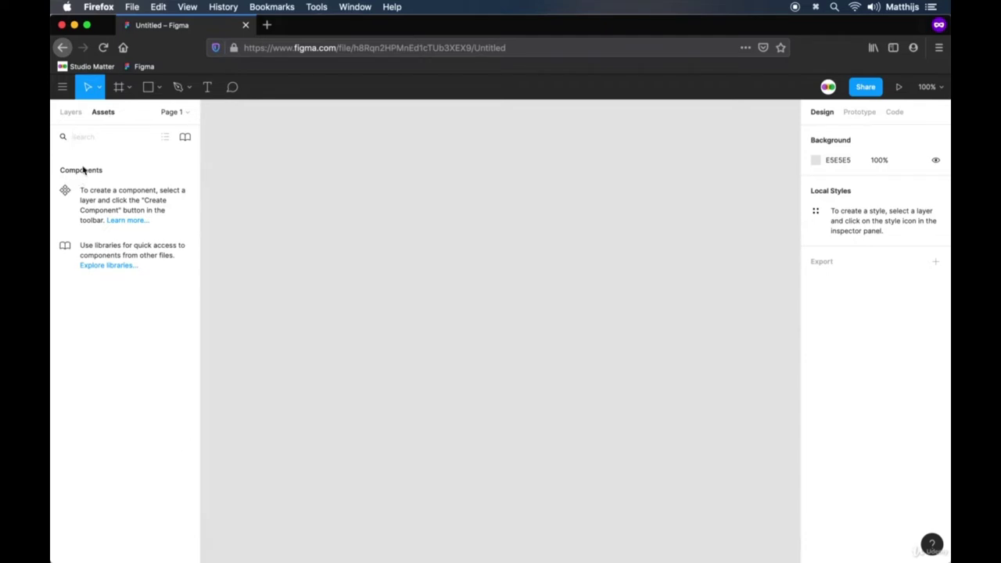
{"action": "left_click", "coordinate": [78, 115]}
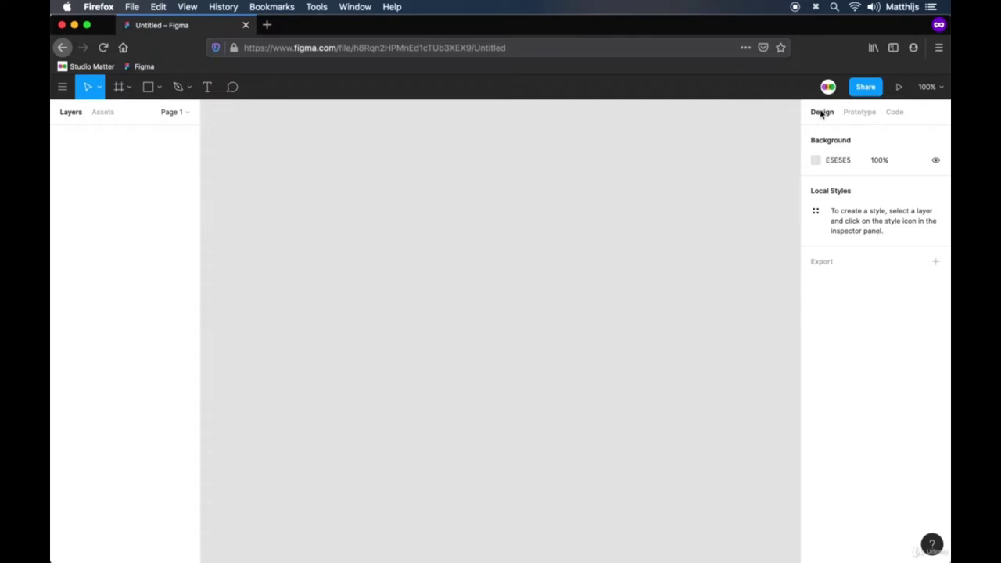
{"action": "left_click", "coordinate": [865, 116]}
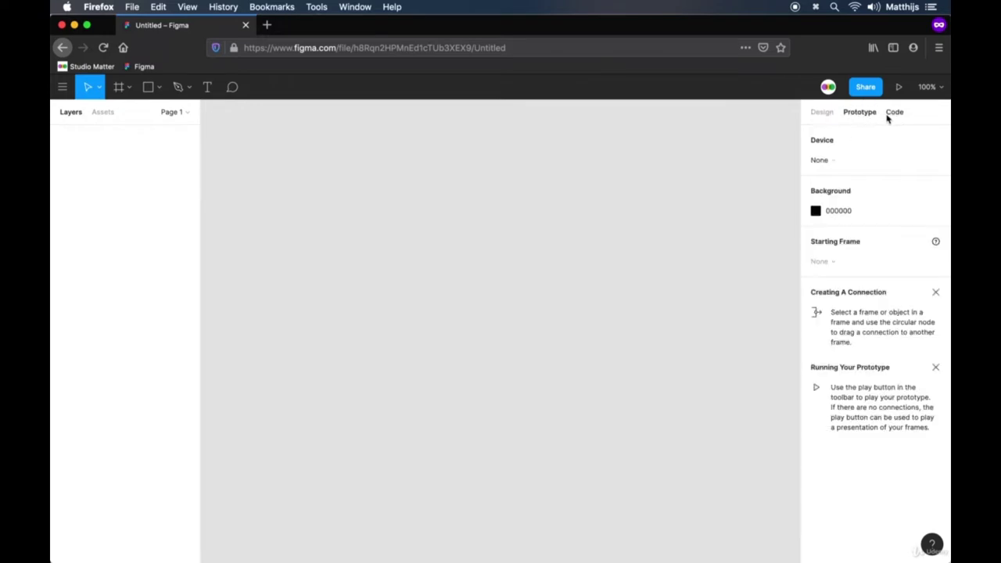
{"action": "left_click", "coordinate": [896, 115]}
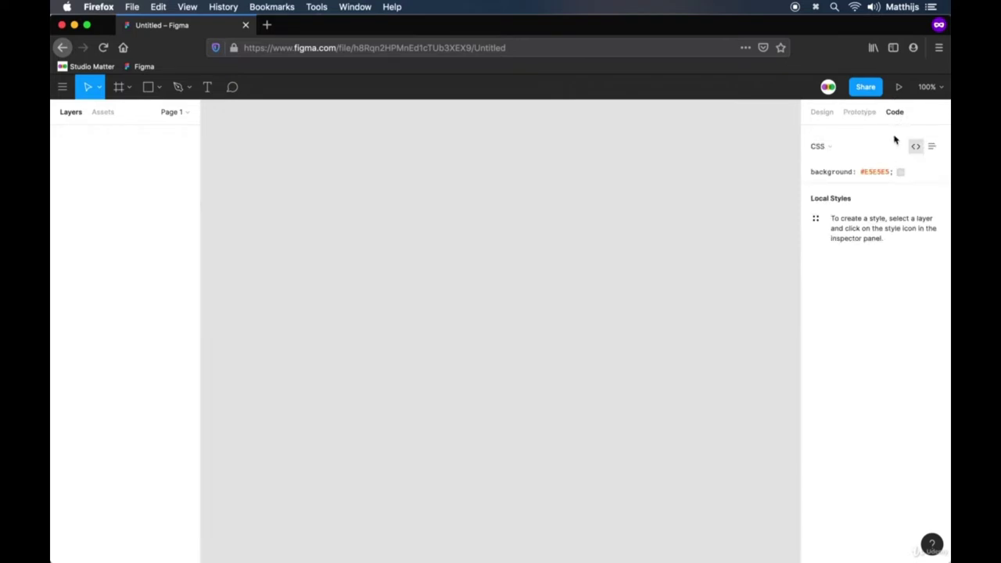
{"action": "left_click", "coordinate": [849, 151]}
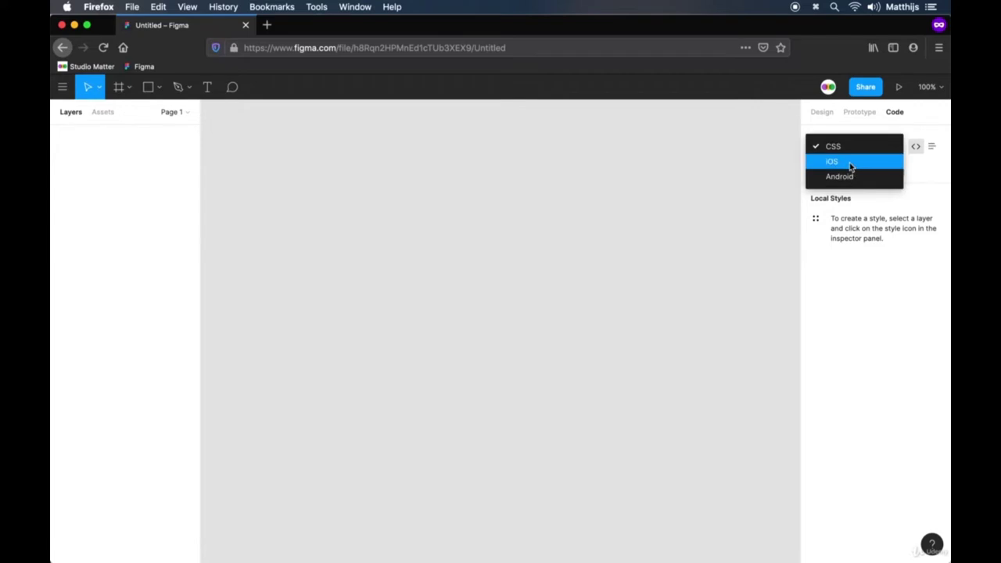
{"action": "left_click", "coordinate": [851, 178]}
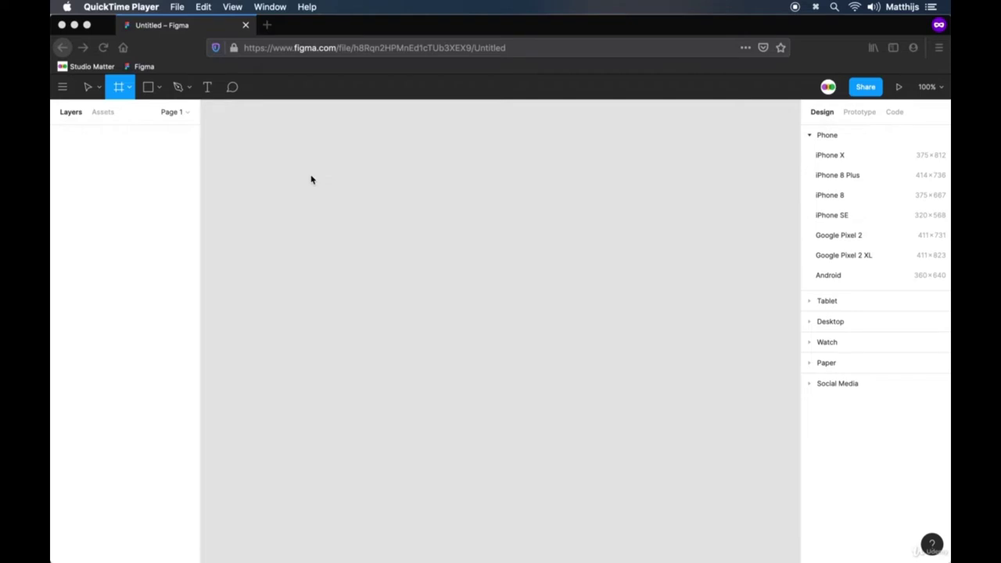
Step: Browse the phone and tablet frame presets, add an iPhone 8 frame to the canvas and delete it again
{"action": "left_click", "coordinate": [381, 33]}
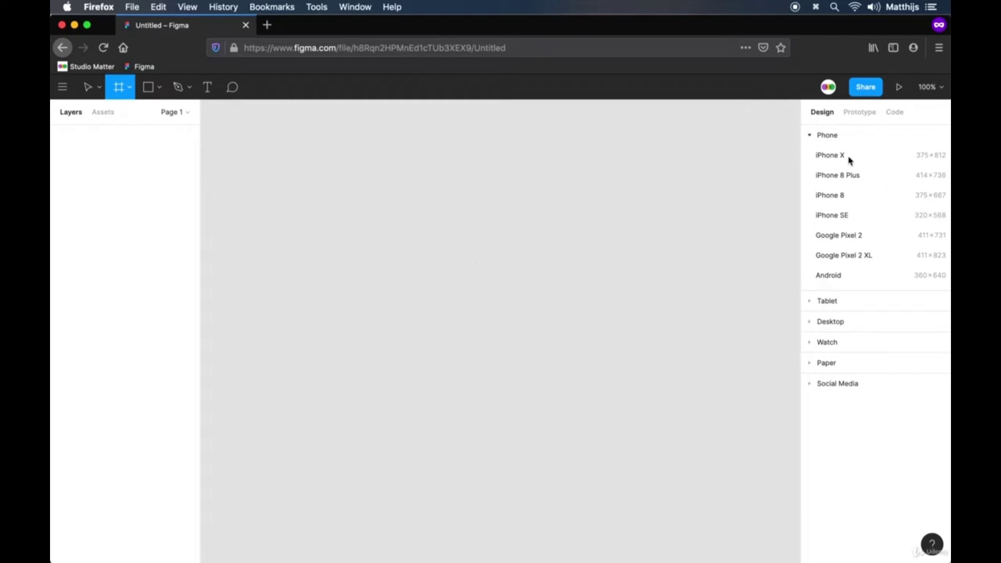
{"action": "left_click", "coordinate": [813, 302]}
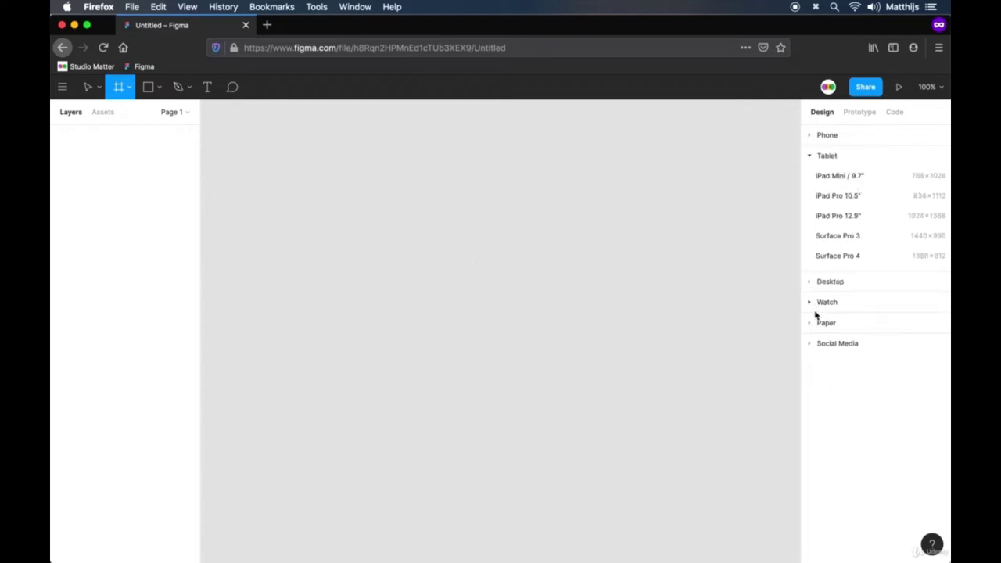
{"action": "left_click", "coordinate": [809, 137]}
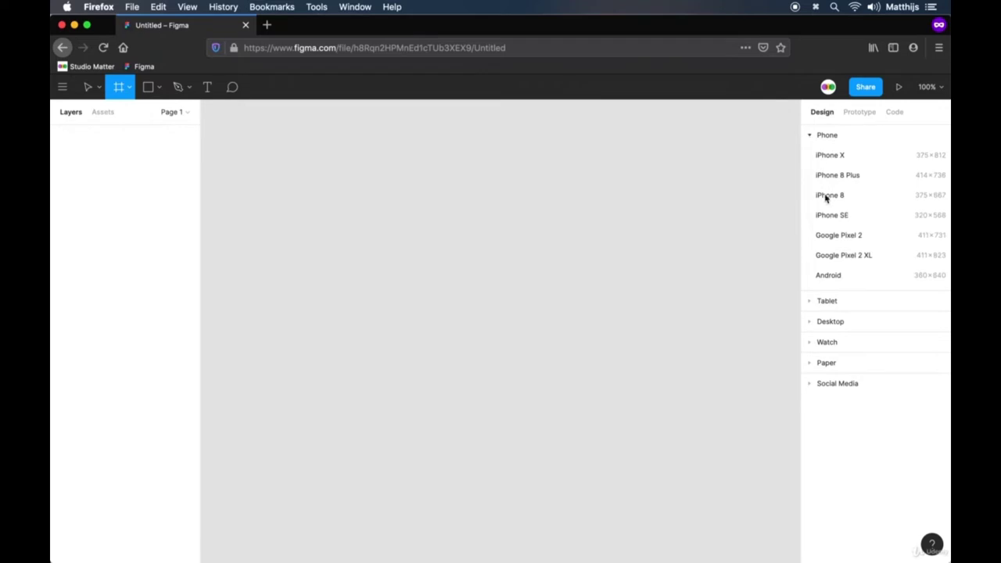
{"action": "left_click", "coordinate": [828, 197]}
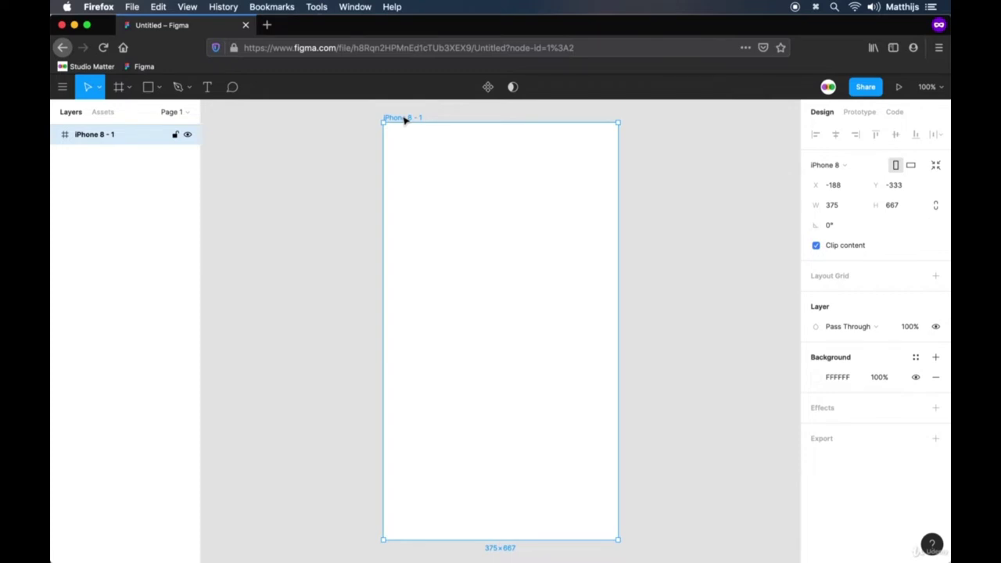
{"action": "key", "text": "Delete"}
Step: Draw a custom frame of about 635 × 490 on the canvas and rename it Test
{"action": "key", "text": "f"}
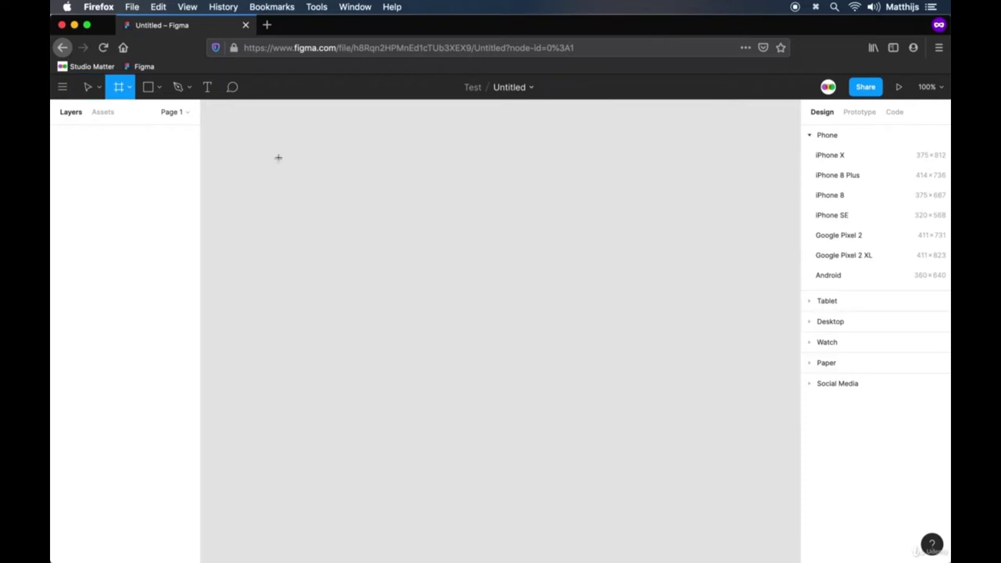
{"action": "mouse_move", "coordinate": [305, 150]}
{"action": "left_mouse_down"}
{"action": "mouse_move", "coordinate": [543, 358]}
{"action": "mouse_move", "coordinate": [703, 461]}
{"action": "left_mouse_up"}
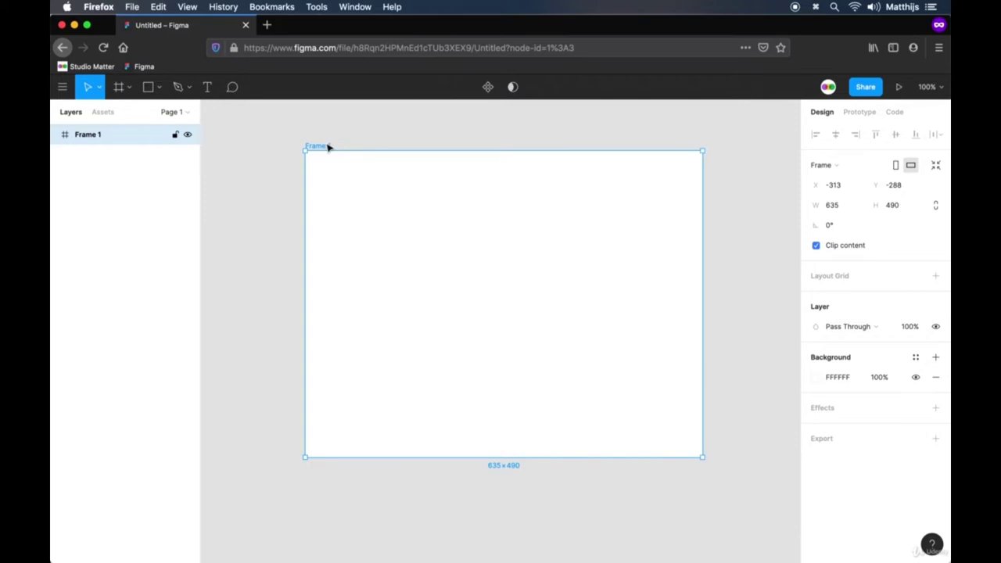
{"action": "key", "text": "super+r"}
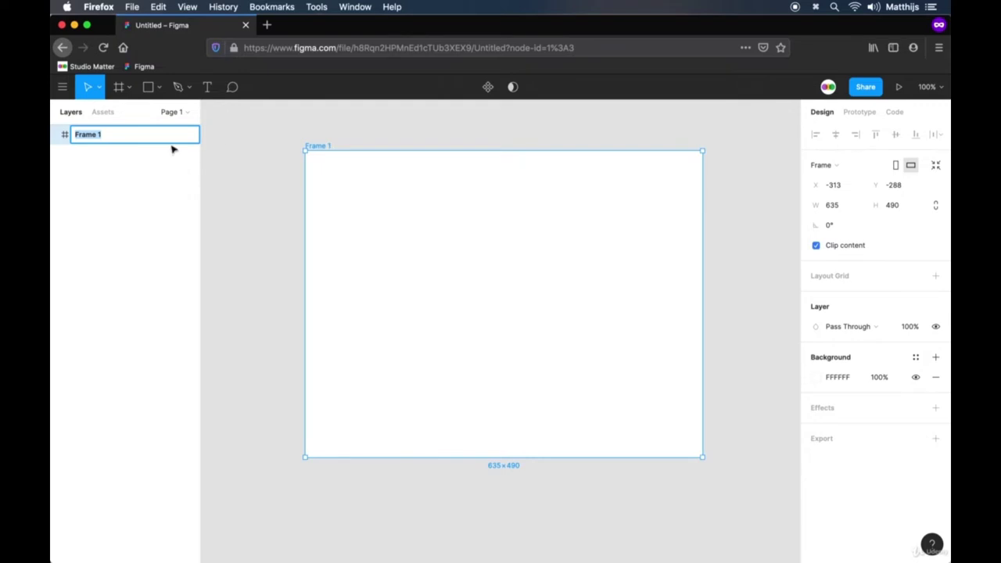
{"action": "left_click", "coordinate": [282, 153]}
{"action": "left_click", "coordinate": [324, 147]}
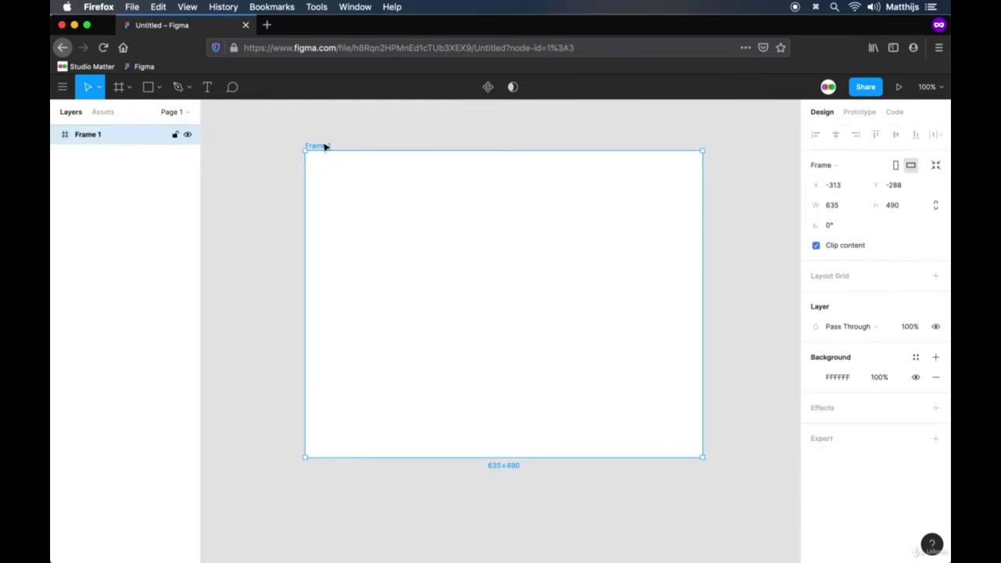
{"action": "key", "text": "super+r"}
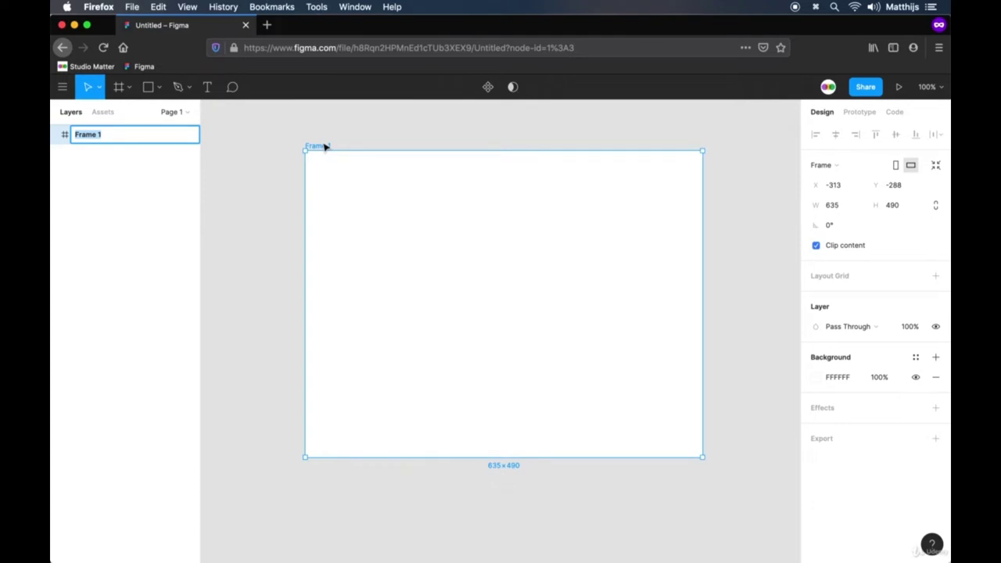
{"action": "type", "text": "Test"}
{"action": "key", "text": "Return"}
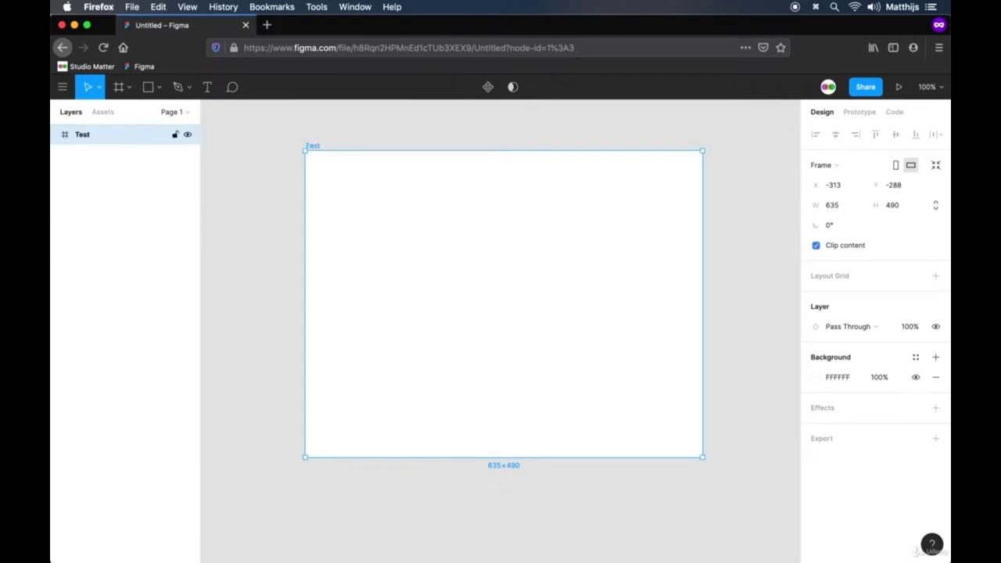
{"action": "left_click", "coordinate": [366, 129]}
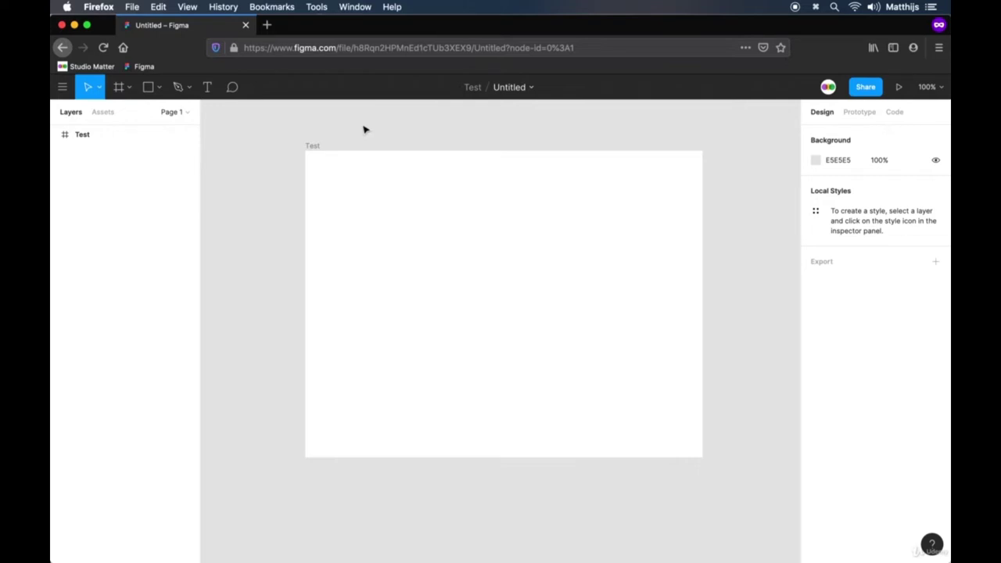
Step: Draw a rectangle of about 301 × 239 inside the Test frame
{"action": "left_click", "coordinate": [158, 88]}
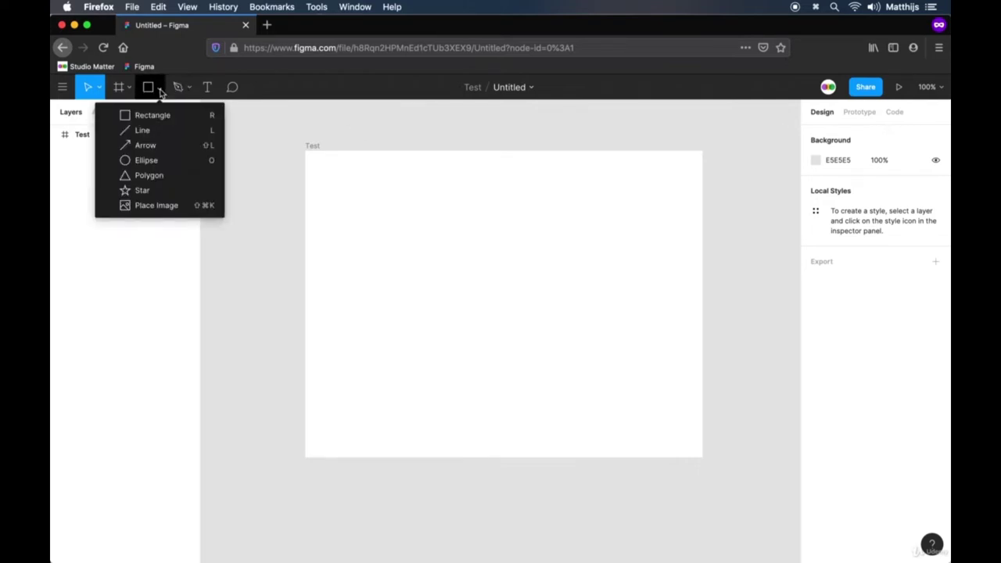
{"action": "left_click", "coordinate": [167, 117]}
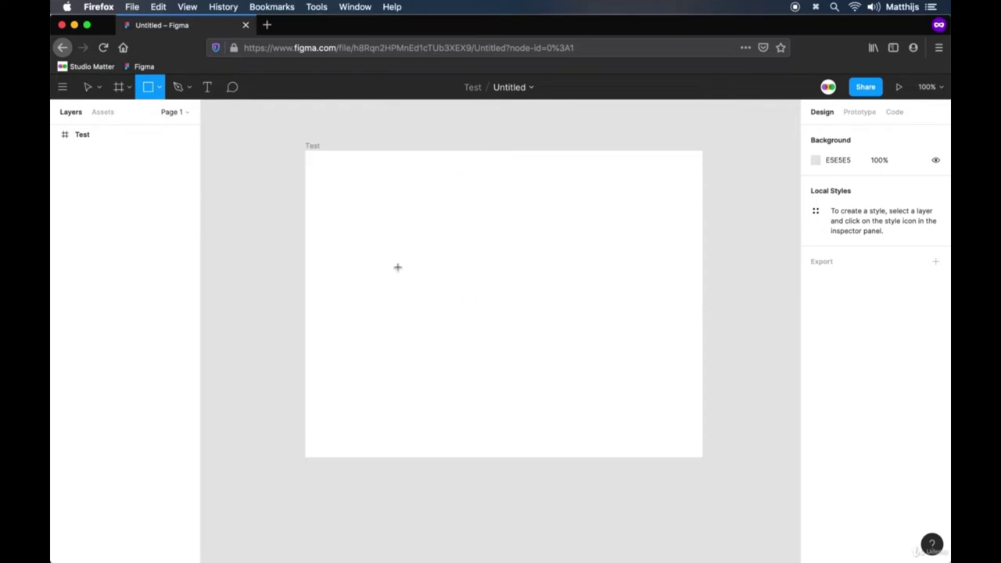
{"action": "left_click_drag", "start_coordinate": [380, 208], "coordinate": [569, 358]}
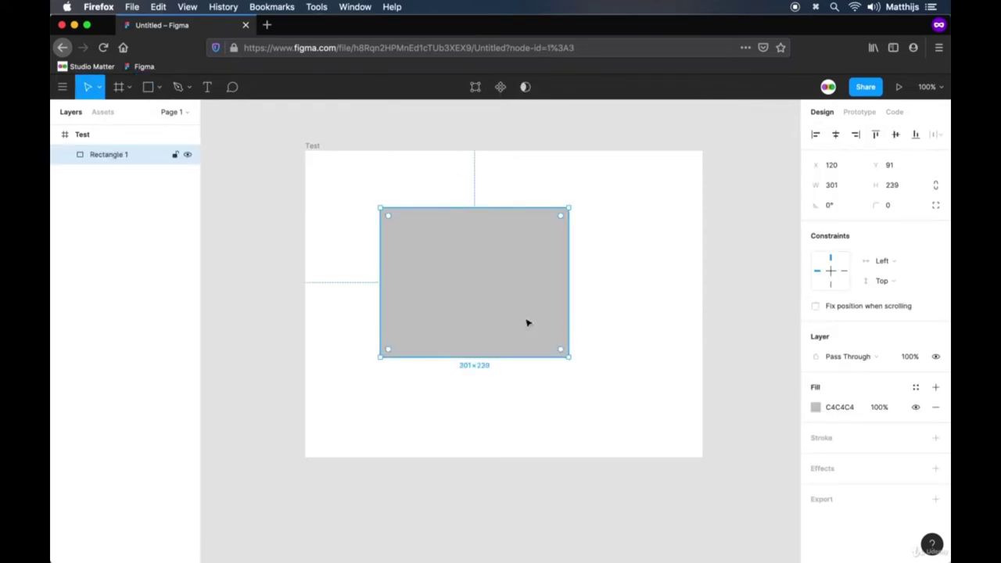
Step: Draw a circle of about 128 × 128 to the right of the rectangle and give it a solid green fill (38F26C)
{"action": "left_click", "coordinate": [161, 88]}
{"action": "left_click", "coordinate": [167, 162]}
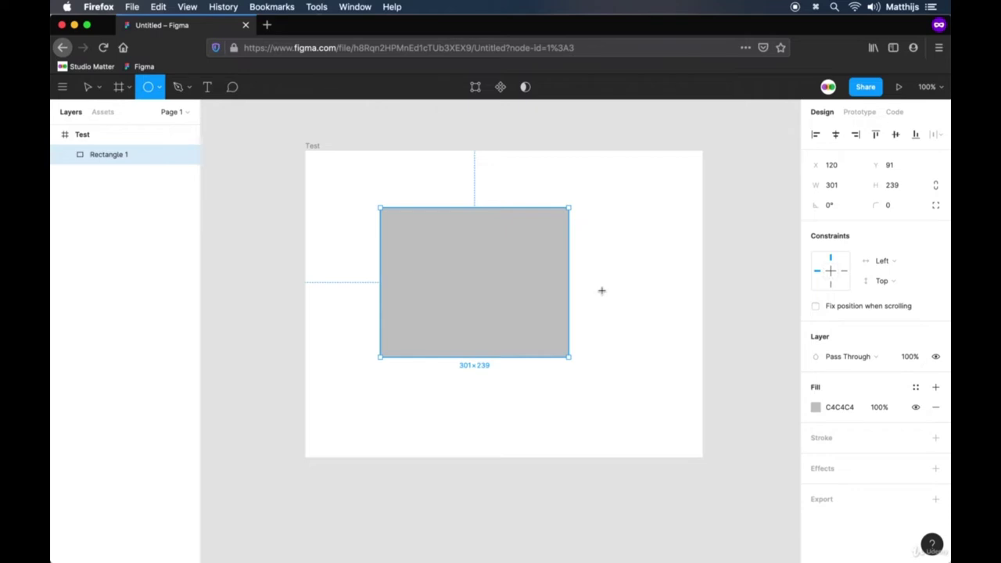
{"action": "left_click_drag", "start_coordinate": [581, 271], "coordinate": [658, 357]}
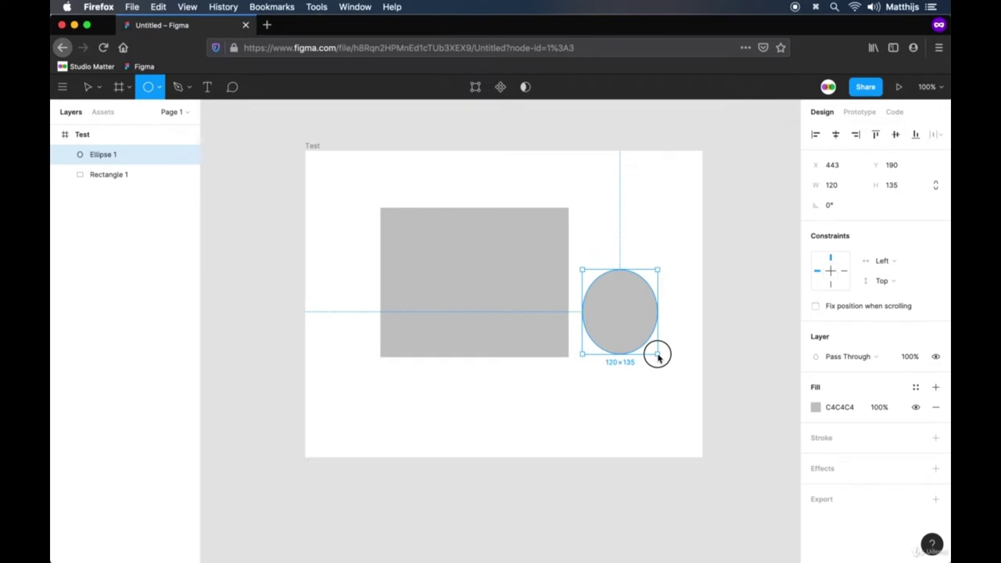
{"action": "mouse_move", "coordinate": [658, 357]}
{"action": "left_mouse_down"}
{"action": "mouse_move", "coordinate": [615, 306]}
{"action": "mouse_move", "coordinate": [659, 346]}
{"action": "left_mouse_up"}
{"action": "left_click_drag", "start_coordinate": [663, 351], "coordinate": [662, 350]}
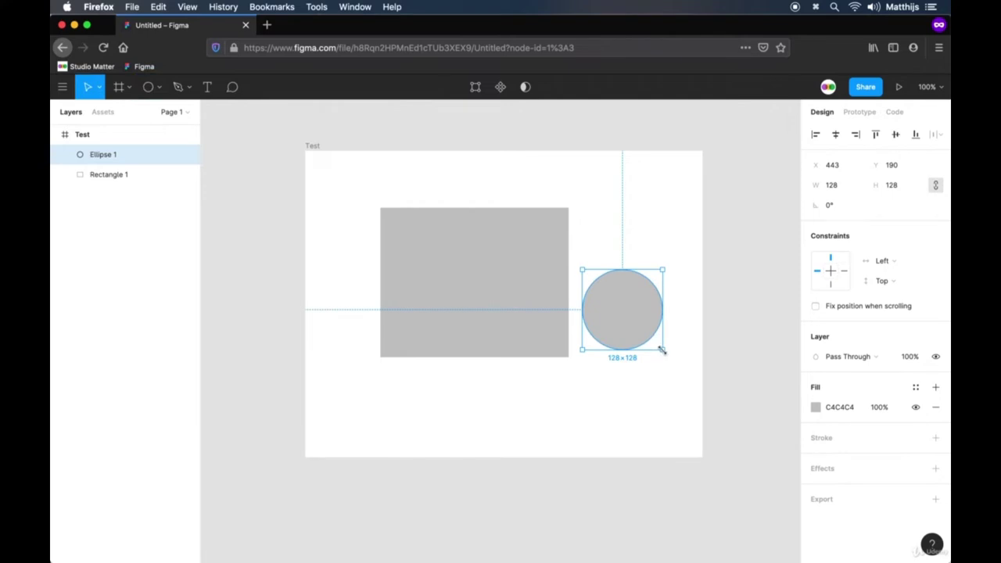
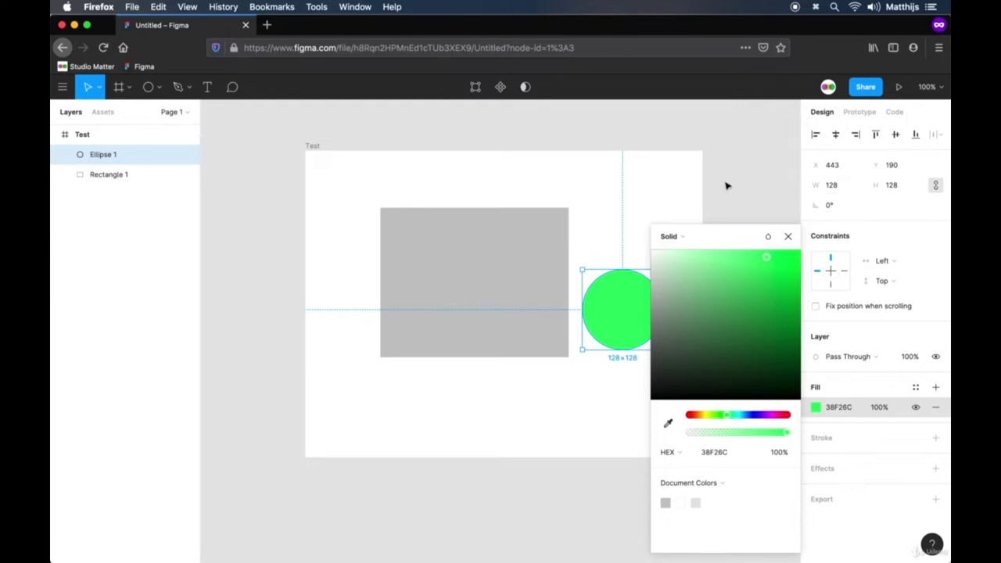
{"action": "left_click", "coordinate": [789, 238]}
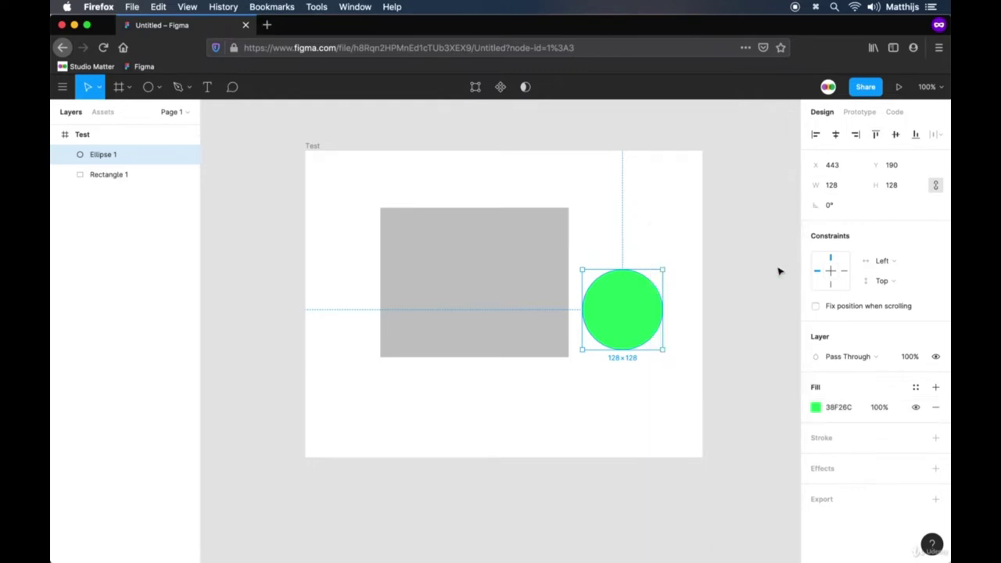
{"action": "left_click", "coordinate": [777, 268]}
Step: Change the rectangle's fill from solid to a linear gradient
{"action": "left_click", "coordinate": [516, 289]}
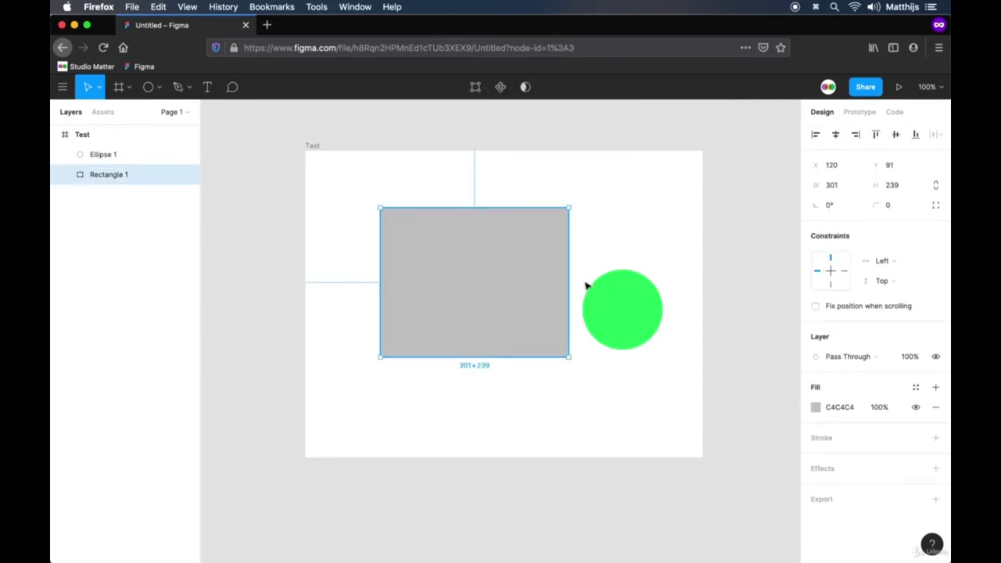
{"action": "left_click", "coordinate": [816, 409]}
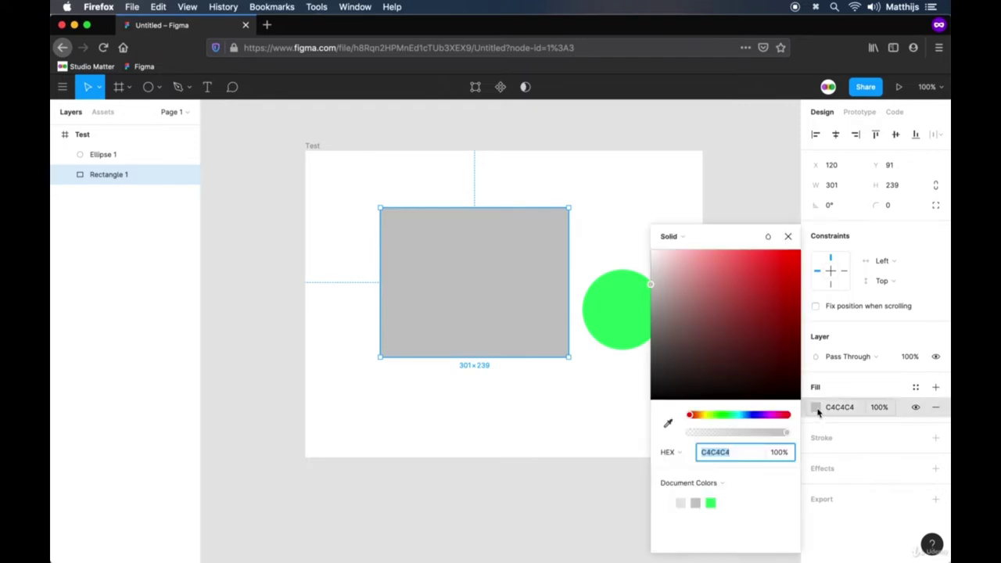
{"action": "left_click", "coordinate": [708, 237]}
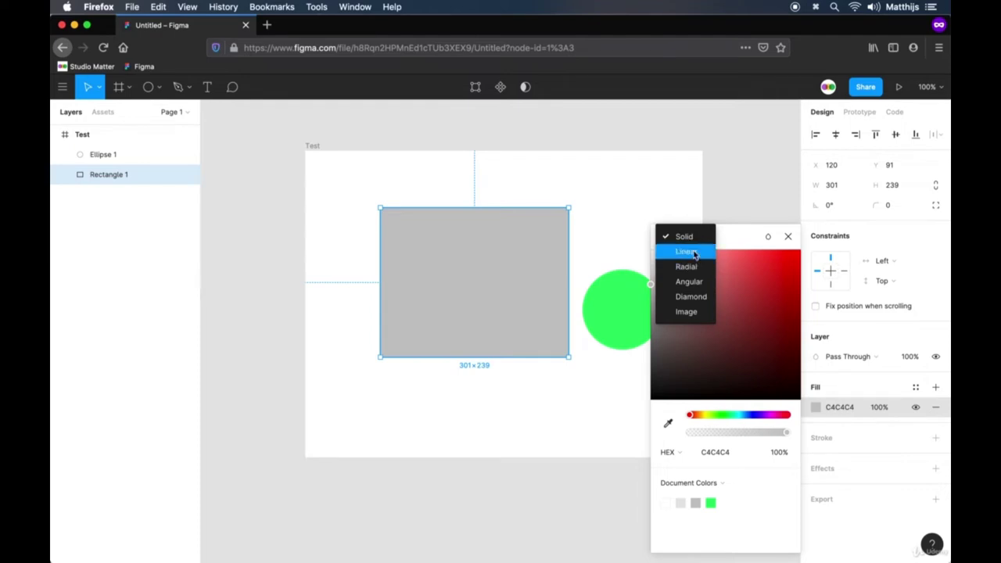
{"action": "left_click", "coordinate": [694, 253]}
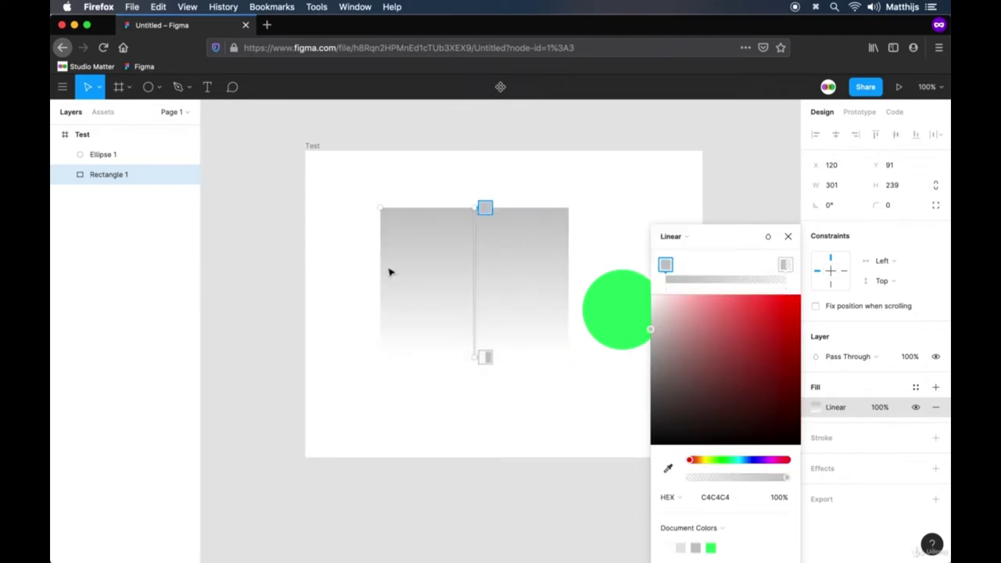
Step: Add a red stop (E94343) near the middle of the rectangle's gradient and a yellow stop (DBFF00) between it and the end
{"action": "left_click", "coordinate": [721, 270]}
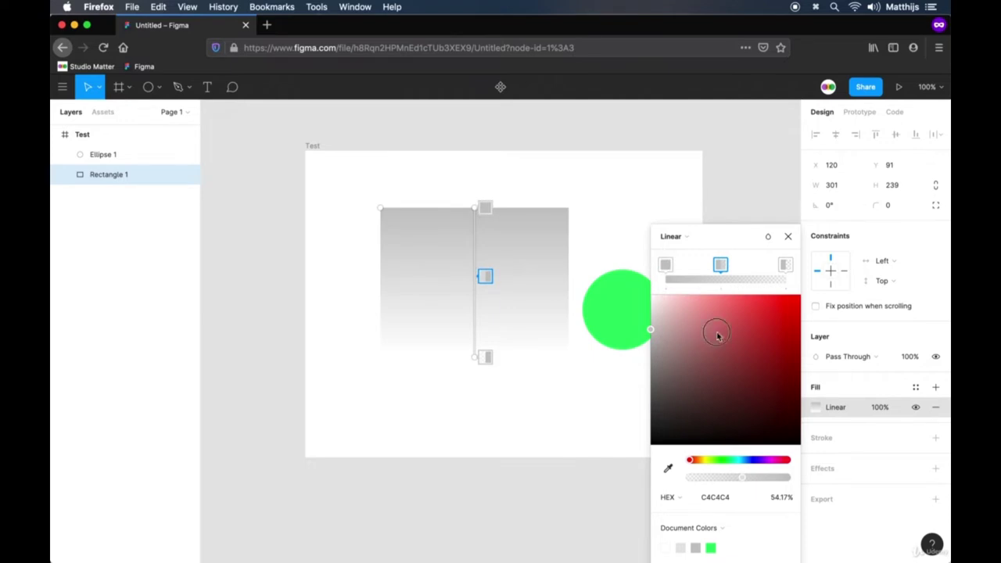
{"action": "left_click_drag", "start_coordinate": [717, 333], "coordinate": [757, 314]}
{"action": "left_click", "coordinate": [751, 279]}
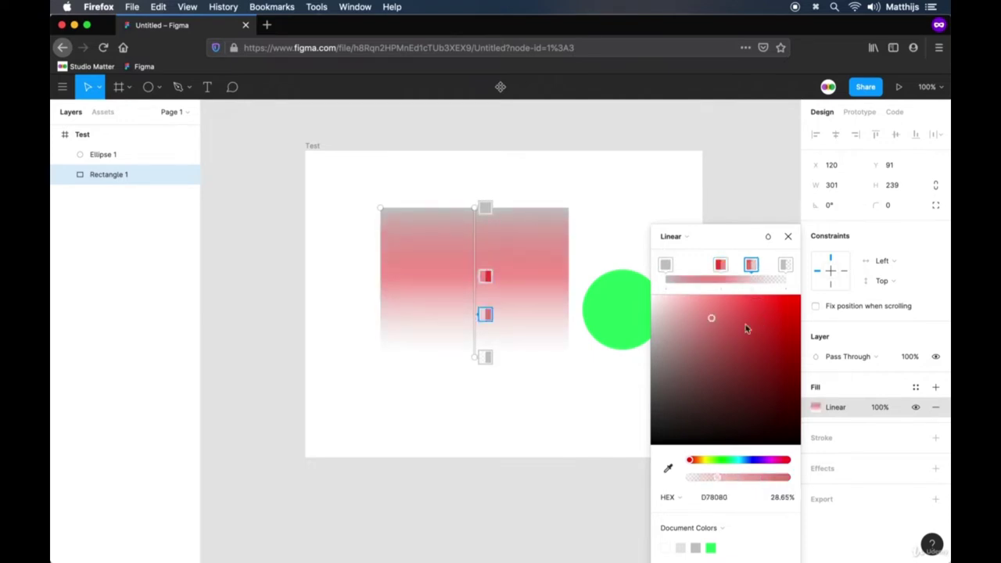
{"action": "left_click", "coordinate": [708, 463]}
{"action": "left_click_drag", "start_coordinate": [729, 369], "coordinate": [800, 284]}
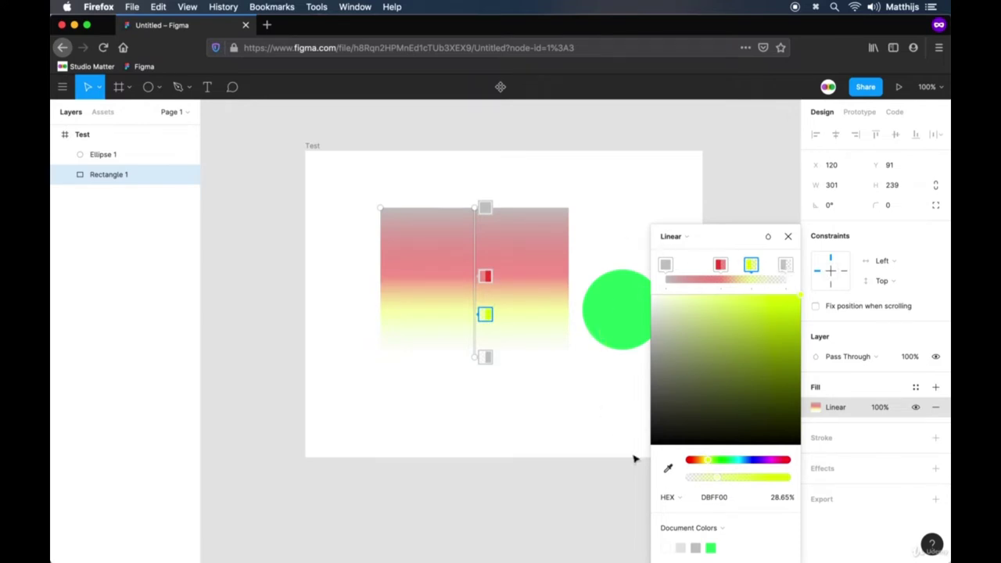
Step: Raise the opacity of the gradient's grey end stop, yellow stop and red stop to 100%
{"action": "left_click", "coordinate": [786, 265]}
{"action": "left_click_drag", "start_coordinate": [693, 479], "coordinate": [816, 477]}
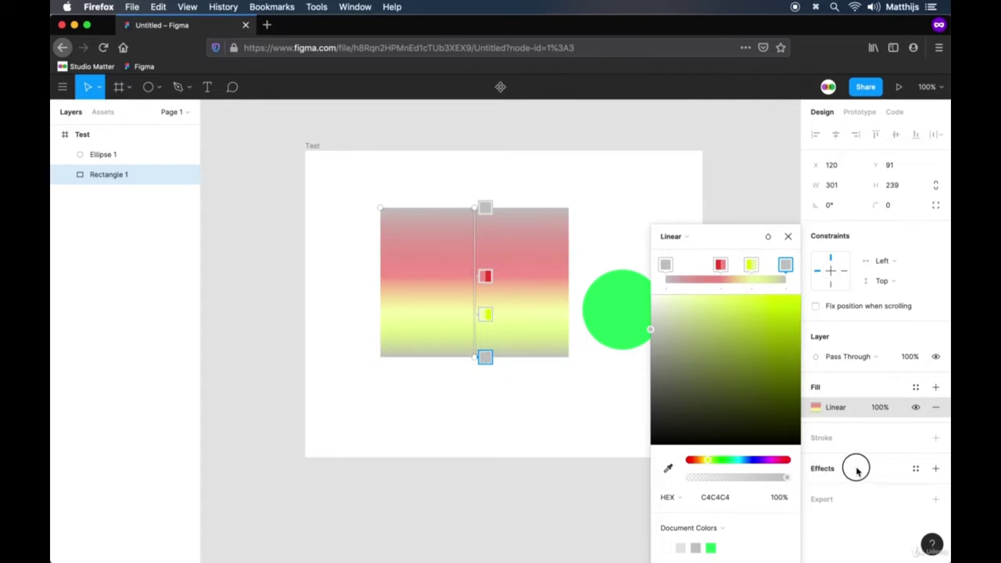
{"action": "left_click", "coordinate": [753, 266]}
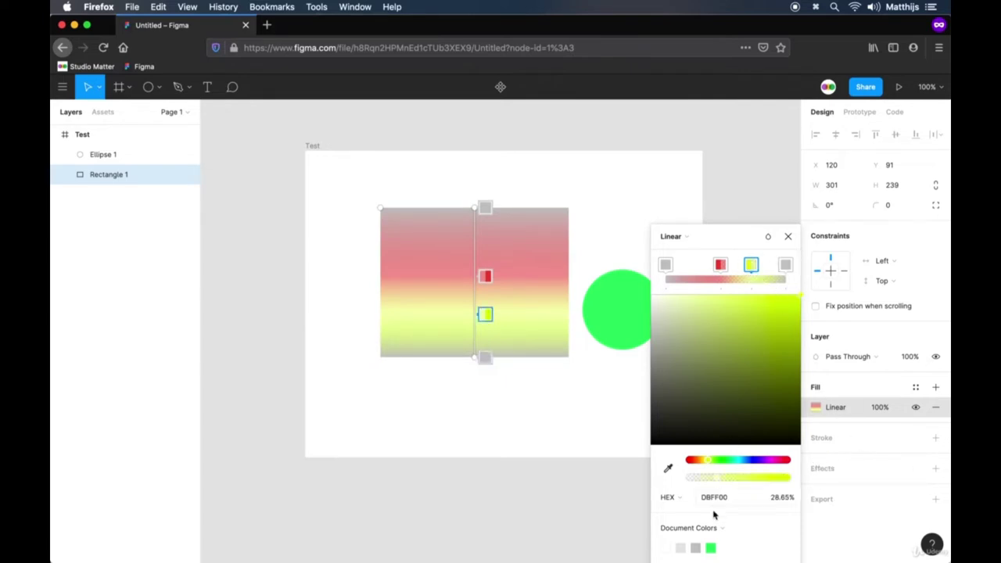
{"action": "left_click_drag", "start_coordinate": [715, 478], "coordinate": [821, 478]}
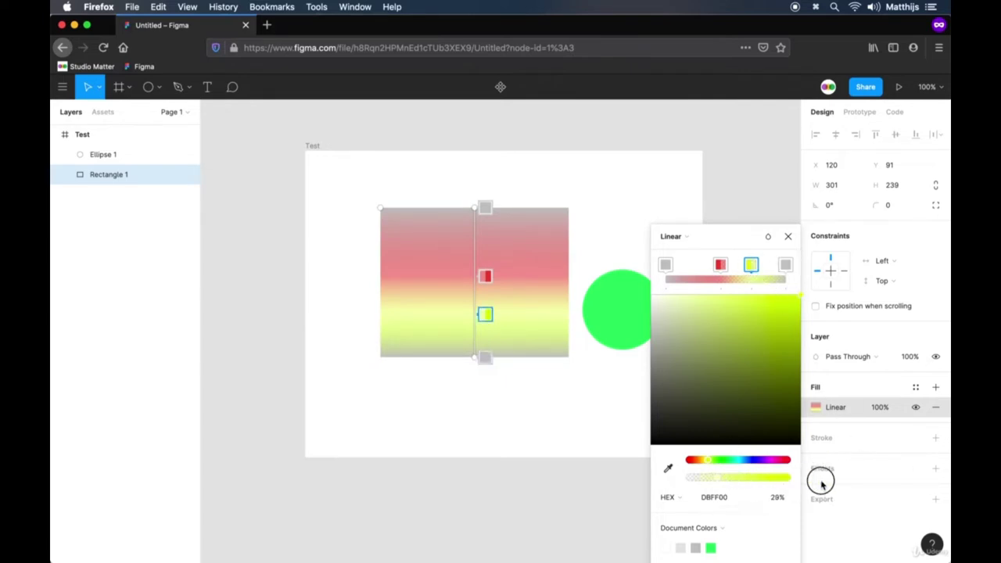
{"action": "left_click", "coordinate": [721, 266]}
{"action": "left_click_drag", "start_coordinate": [724, 478], "coordinate": [796, 478]}
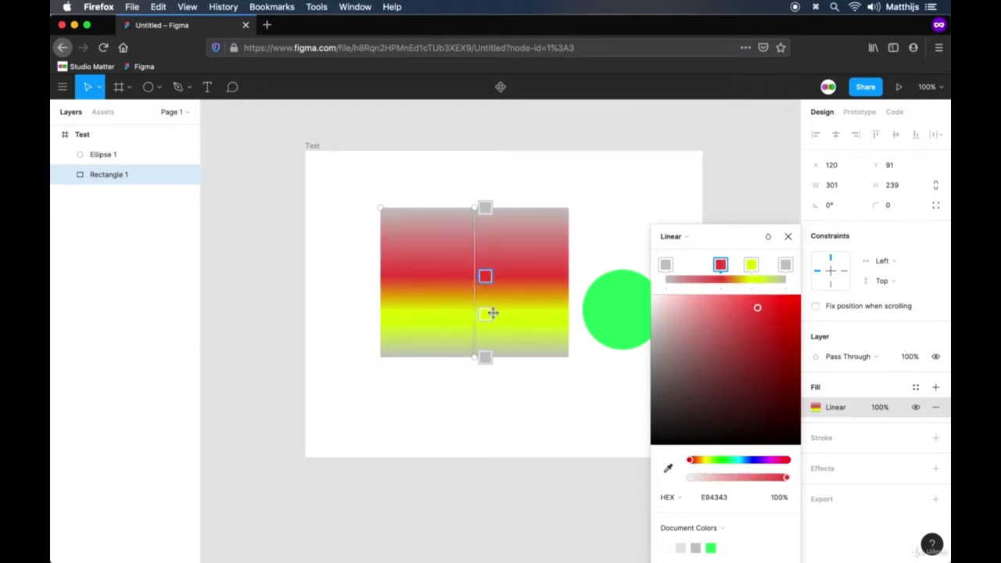
{"action": "left_click", "coordinate": [788, 236]}
{"action": "left_click", "coordinate": [761, 218]}
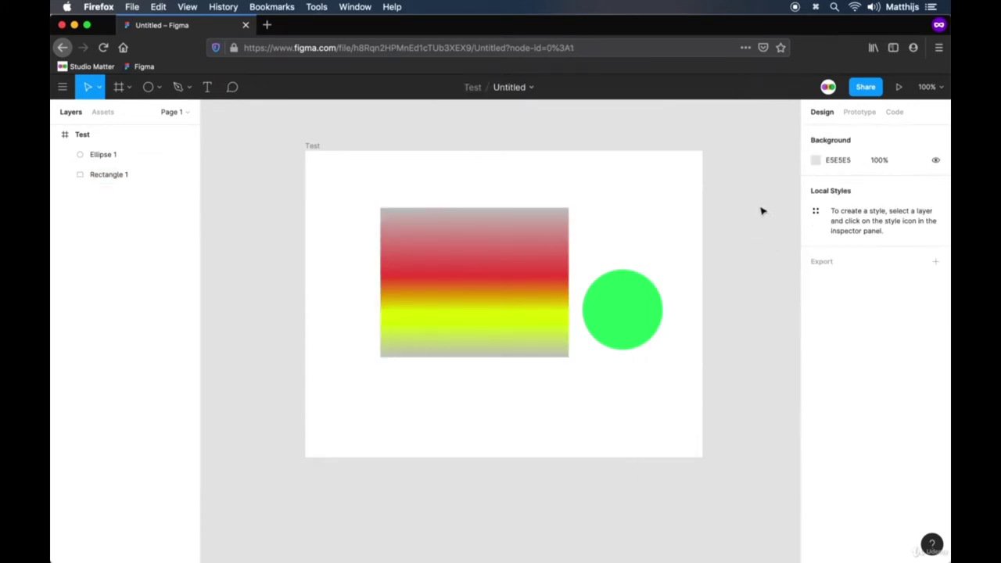
Step: Try the rectangle's left, horizontal centre, right, top, vertical centre and bottom alignments within the Test frame
{"action": "left_click", "coordinate": [530, 280]}
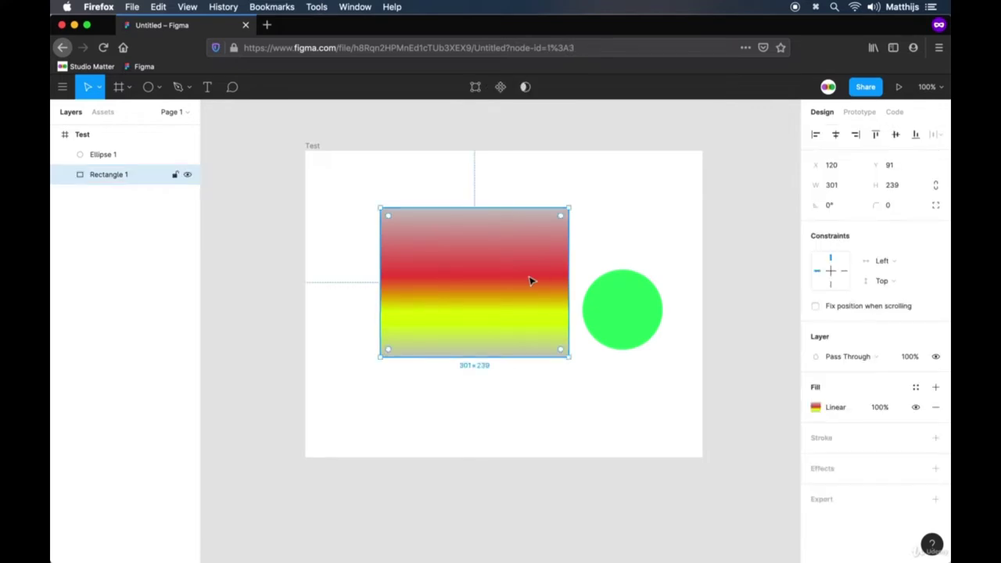
{"action": "left_click", "coordinate": [816, 134]}
{"action": "left_click", "coordinate": [839, 134]}
{"action": "left_click", "coordinate": [856, 135]}
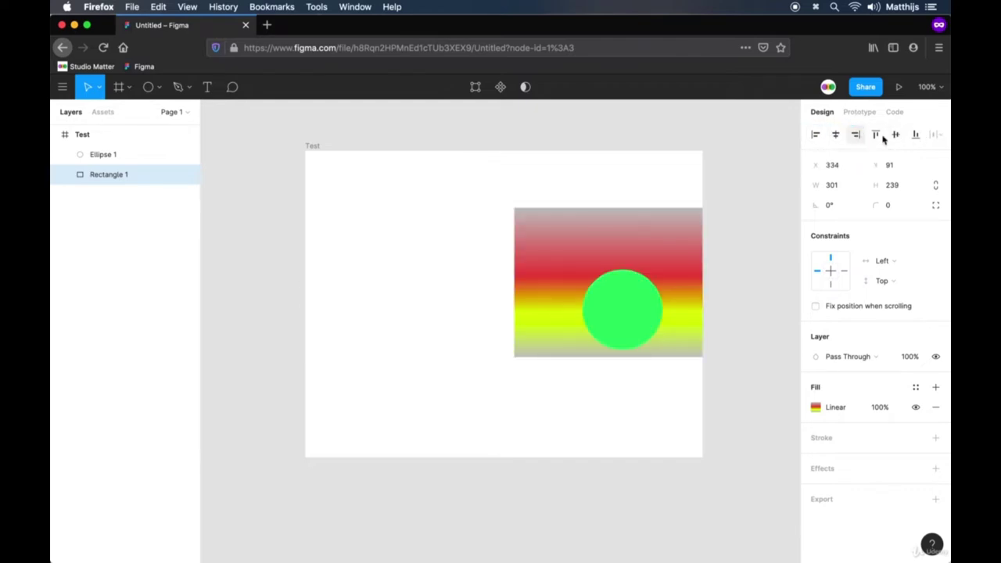
{"action": "left_click", "coordinate": [876, 135]}
{"action": "left_click", "coordinate": [896, 135]}
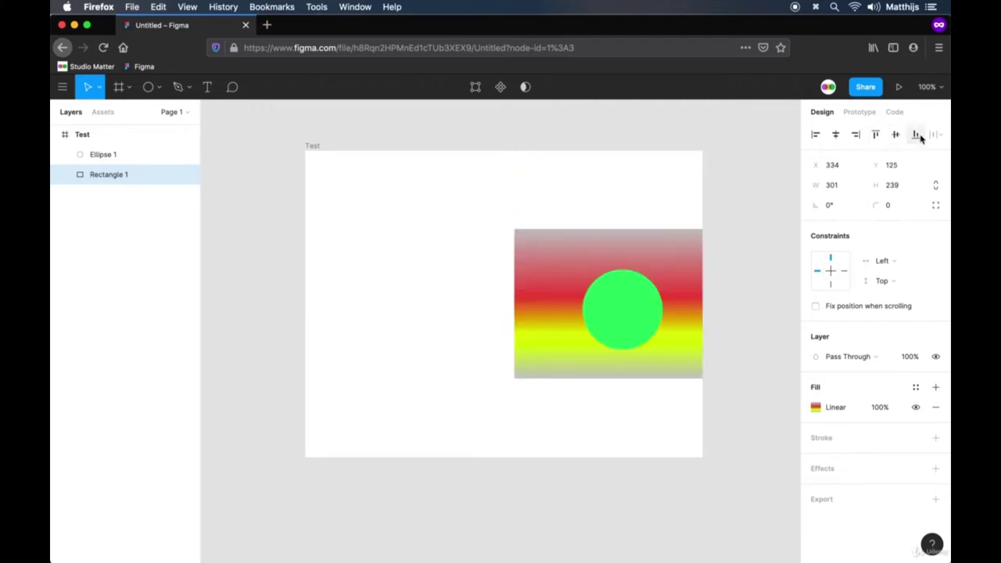
{"action": "left_click", "coordinate": [917, 135]}
Step: Centre the gradient rectangle horizontally and vertically in the Test frame
{"action": "left_click", "coordinate": [836, 135]}
{"action": "left_click", "coordinate": [895, 135]}
{"action": "left_click", "coordinate": [774, 274]}
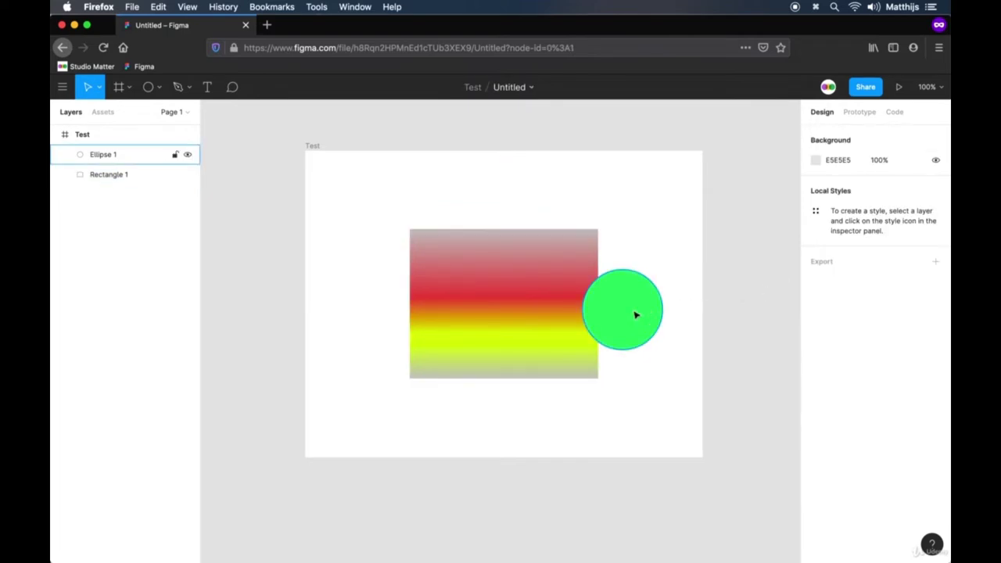
Step: Centre the green circle horizontally and vertically in the Test frame
{"action": "left_click", "coordinate": [636, 315]}
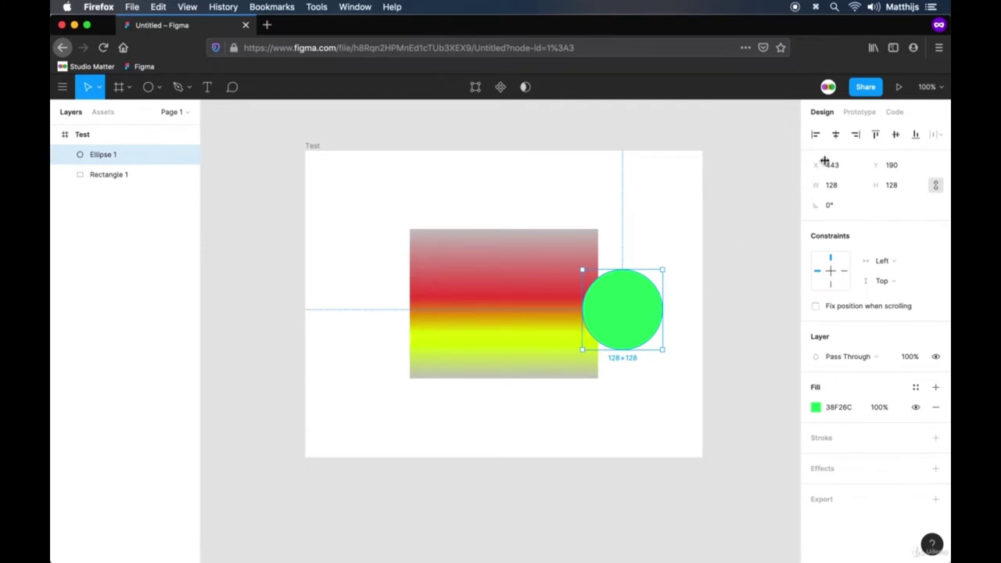
{"action": "left_click", "coordinate": [836, 135]}
{"action": "left_click", "coordinate": [895, 134]}
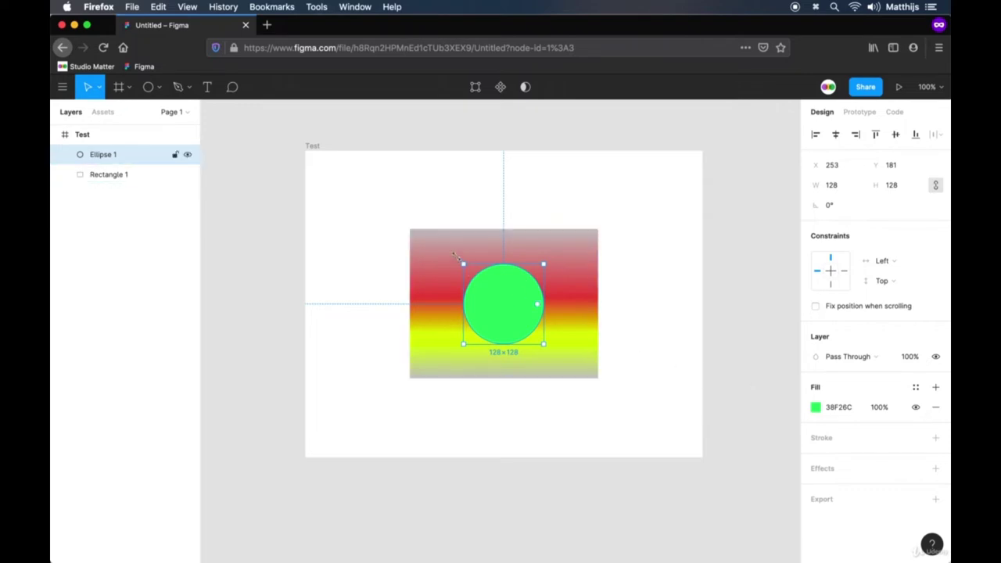
Step: Subtract the green circle from the gradient rectangle and nudge the combined shape slightly right
{"action": "left_click", "coordinate": [568, 316], "text": "shift"}
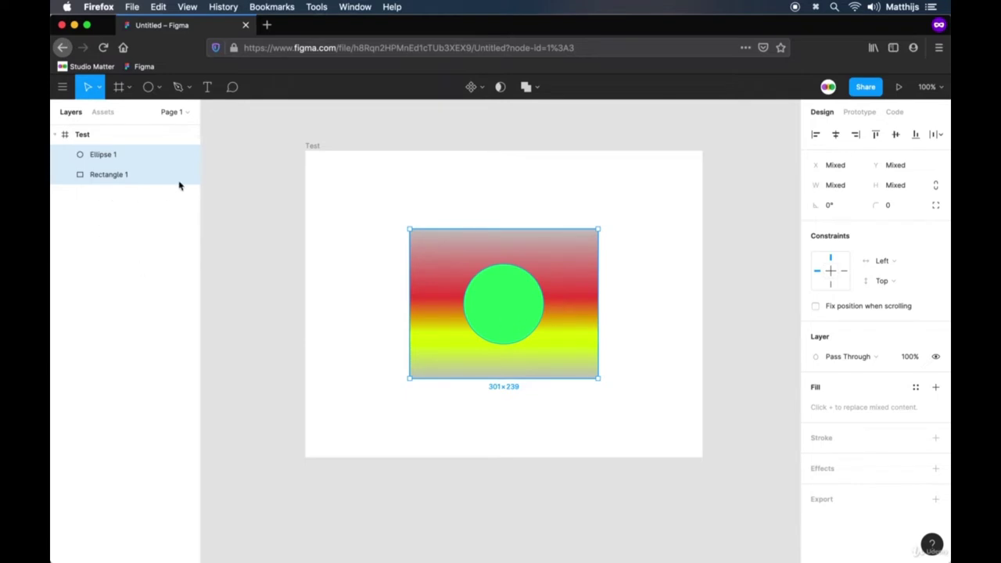
{"action": "left_click", "coordinate": [539, 90]}
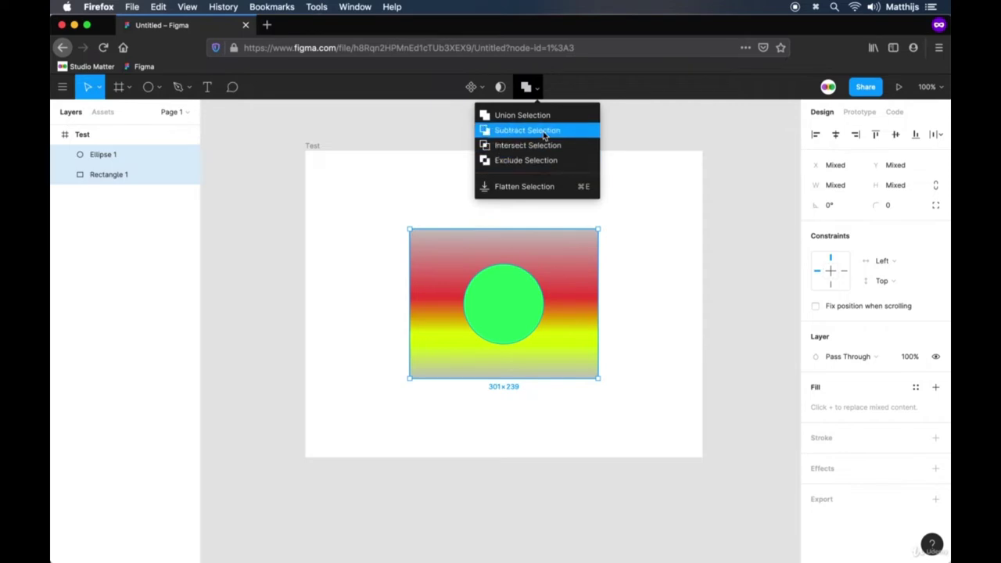
{"action": "left_click", "coordinate": [544, 134]}
{"action": "left_click", "coordinate": [635, 250]}
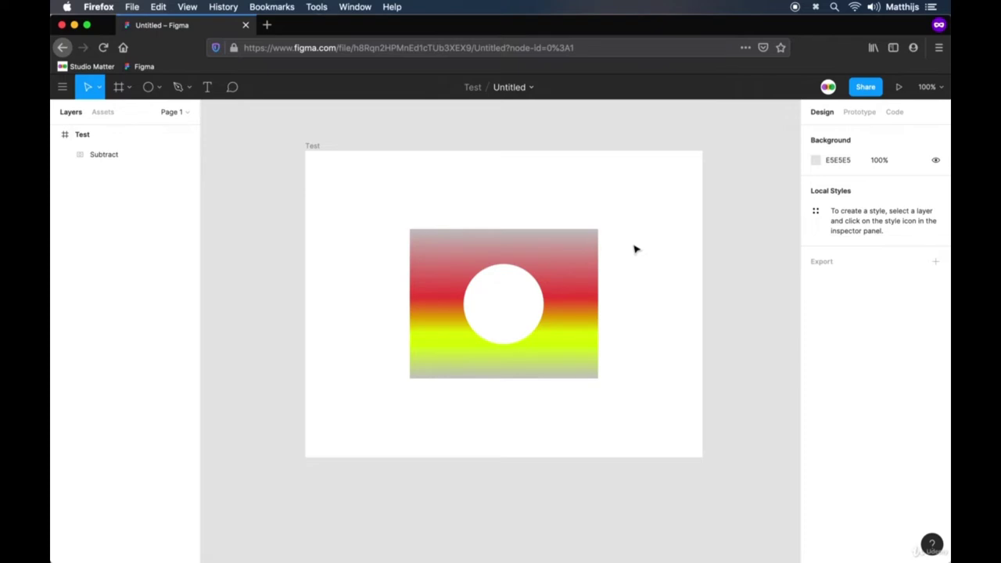
{"action": "mouse_move", "coordinate": [552, 279]}
{"action": "left_mouse_down"}
{"action": "mouse_move", "coordinate": [592, 275]}
{"action": "mouse_move", "coordinate": [535, 235]}
{"action": "mouse_move", "coordinate": [537, 280]}
{"action": "mouse_move", "coordinate": [553, 268]}
{"action": "mouse_move", "coordinate": [551, 279]}
{"action": "left_mouse_up"}
{"action": "left_click", "coordinate": [619, 280]}
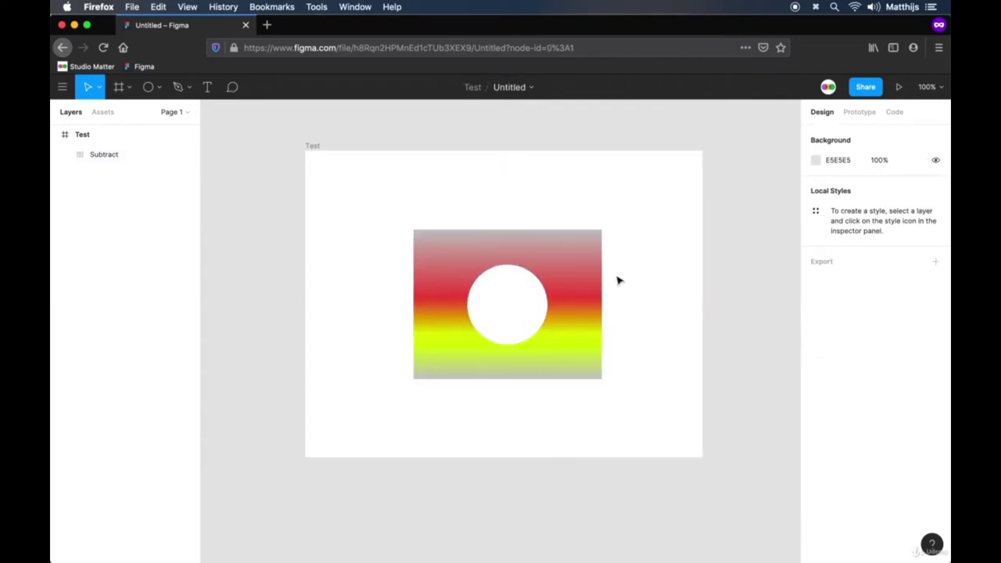
Step: Expand the Subtract group and move its Ellipse 1 onto the rectangle's upper-right corner, at about X 390, Y 86
{"action": "left_click", "coordinate": [572, 299]}
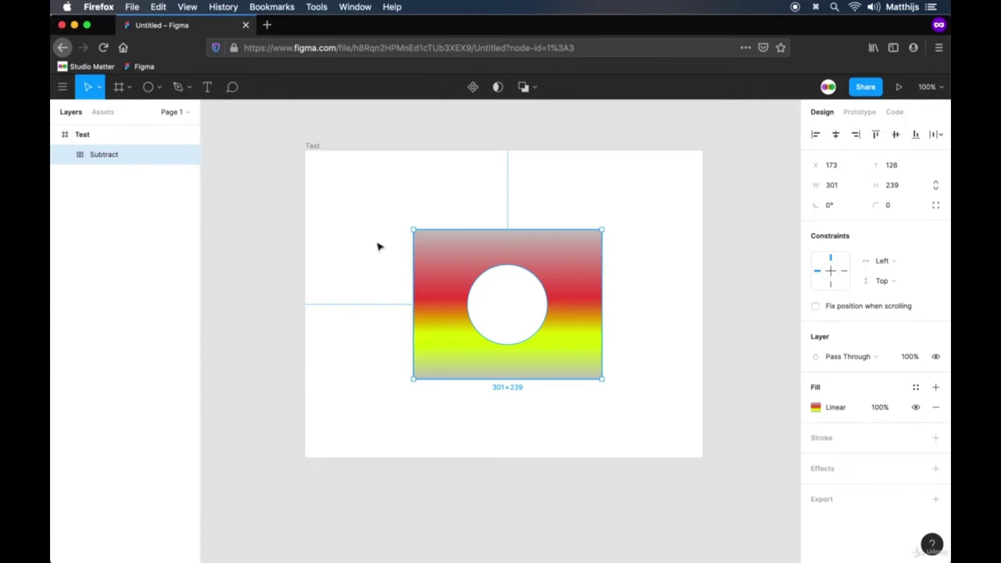
{"action": "left_click", "coordinate": [66, 156]}
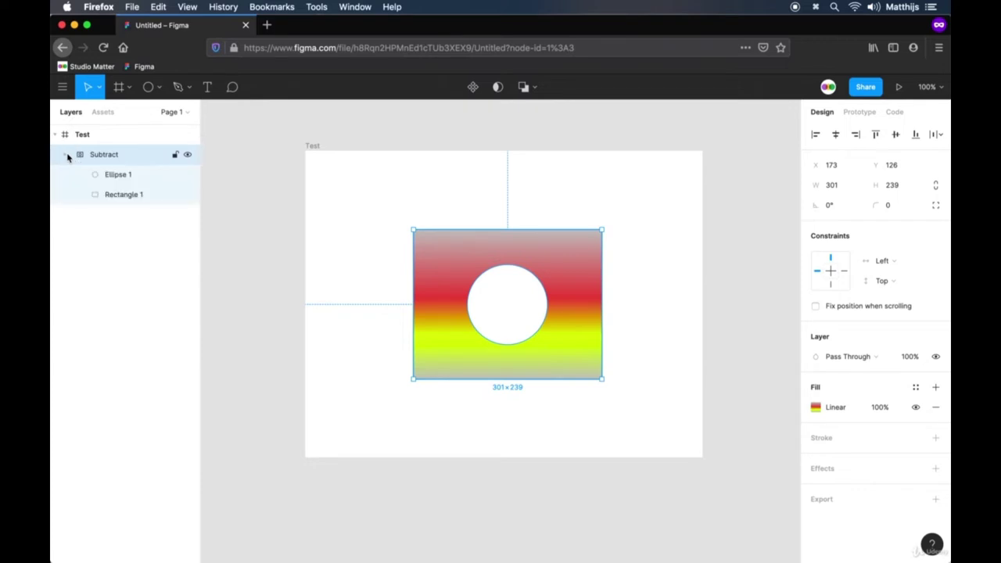
{"action": "left_click", "coordinate": [127, 175]}
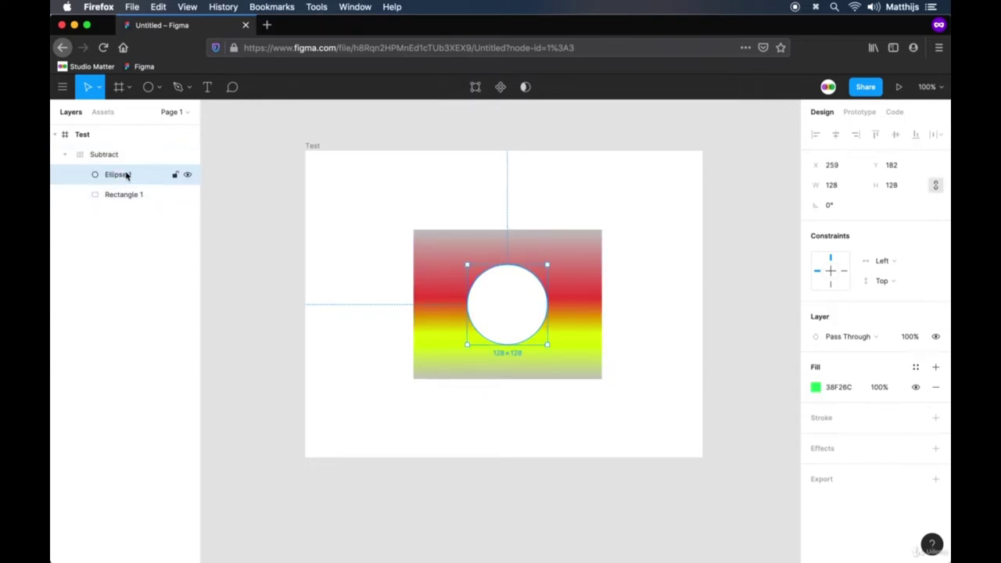
{"action": "left_click", "coordinate": [513, 315]}
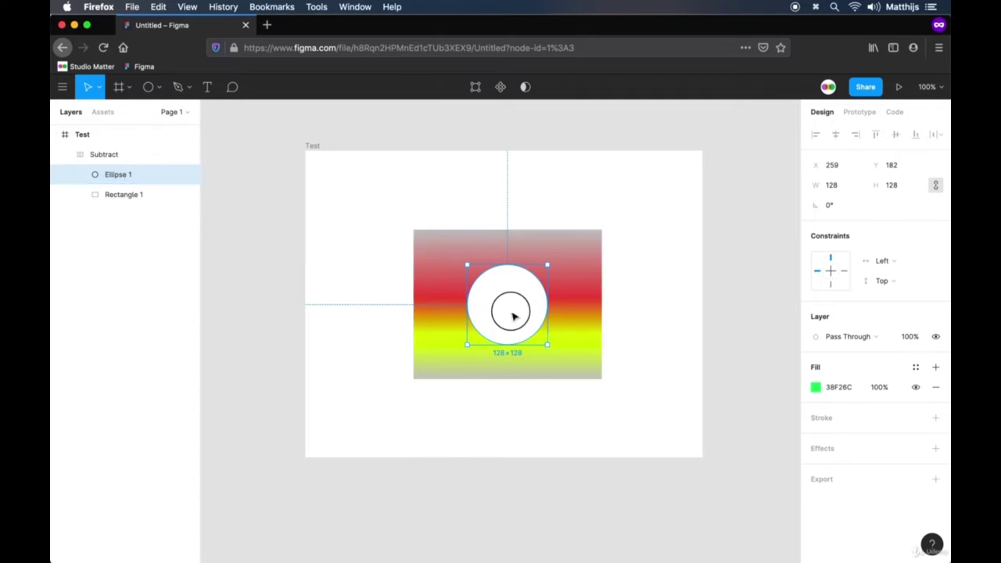
{"action": "left_click_drag", "start_coordinate": [513, 315], "coordinate": [596, 257]}
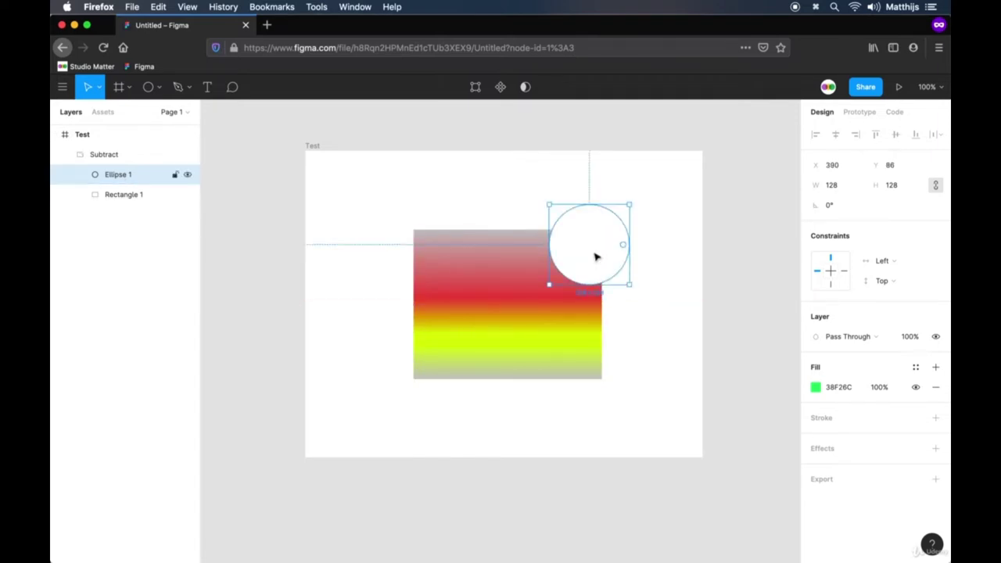
{"action": "left_click", "coordinate": [668, 327]}
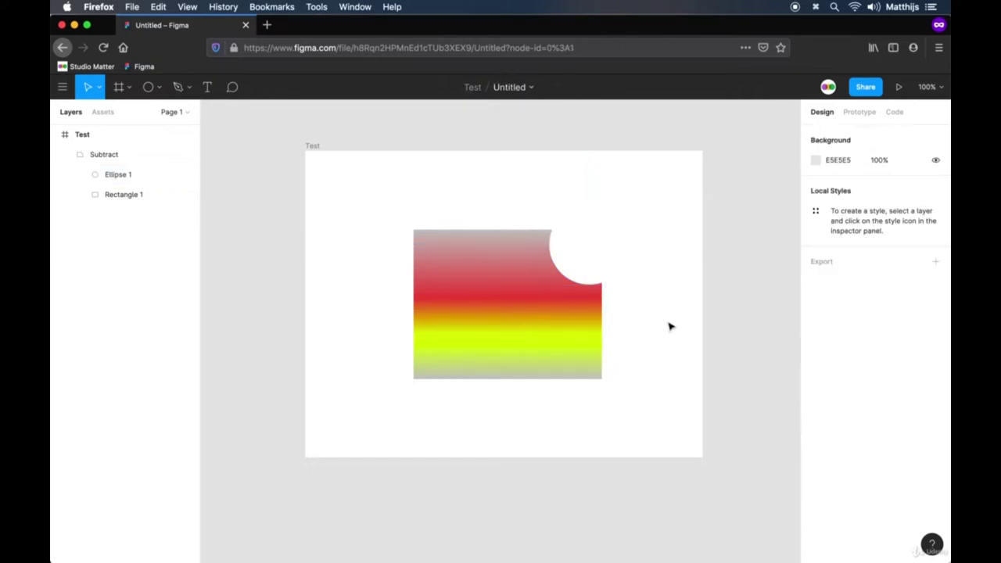
Step: Move the whole Subtract shape within the Test frame, ending at about X 63, Y 81
{"action": "left_click", "coordinate": [117, 156]}
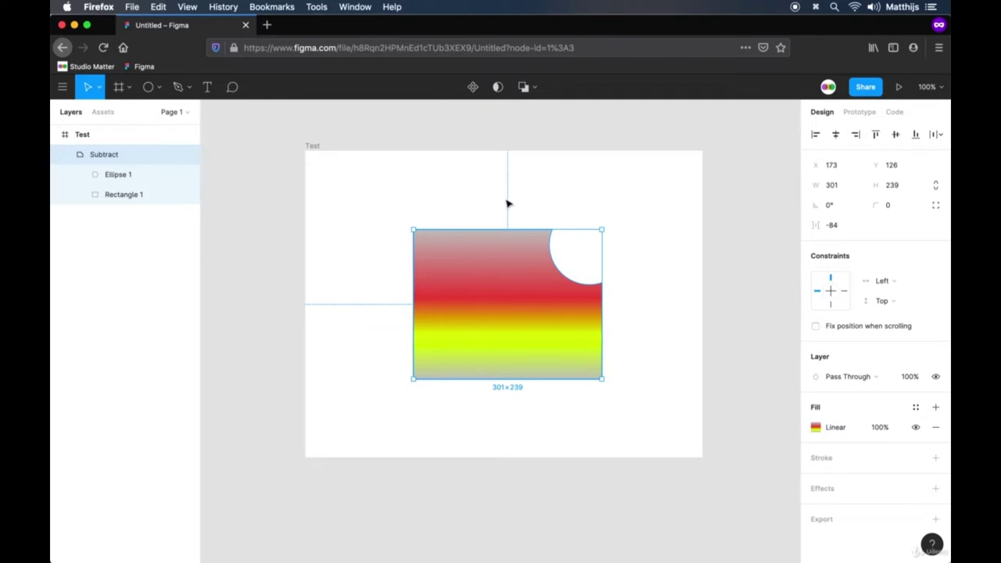
{"action": "left_click_drag", "start_coordinate": [422, 255], "coordinate": [526, 258]}
{"action": "left_click", "coordinate": [551, 419]}
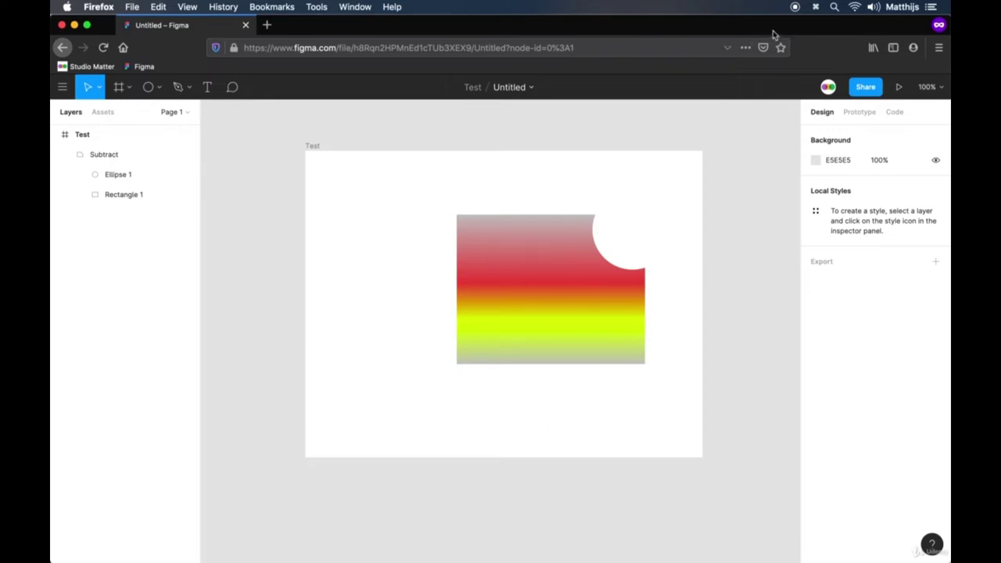
{"action": "left_click", "coordinate": [796, 7]}
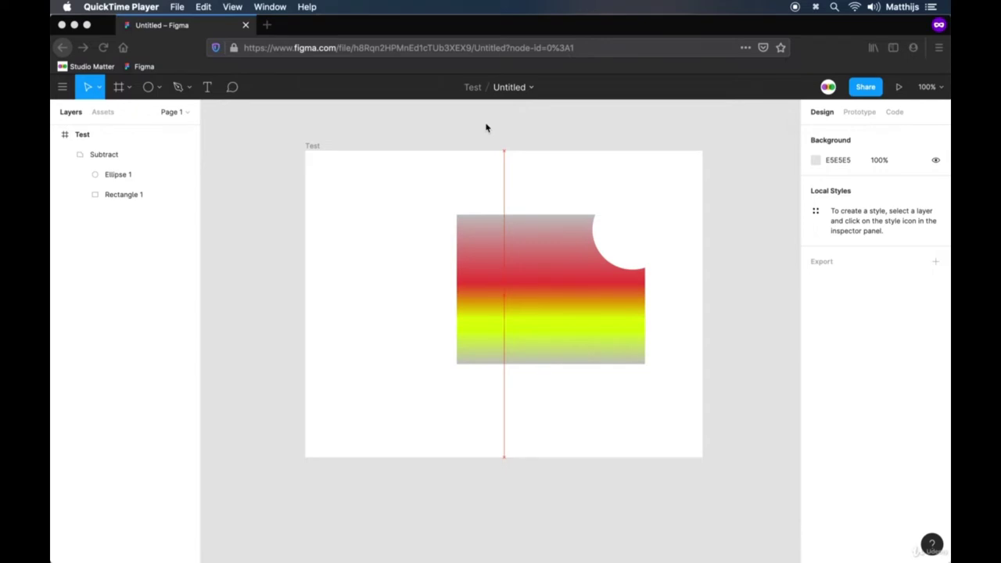
{"action": "left_click", "coordinate": [543, 258]}
{"action": "left_click_drag", "start_coordinate": [524, 279], "coordinate": [412, 266]}
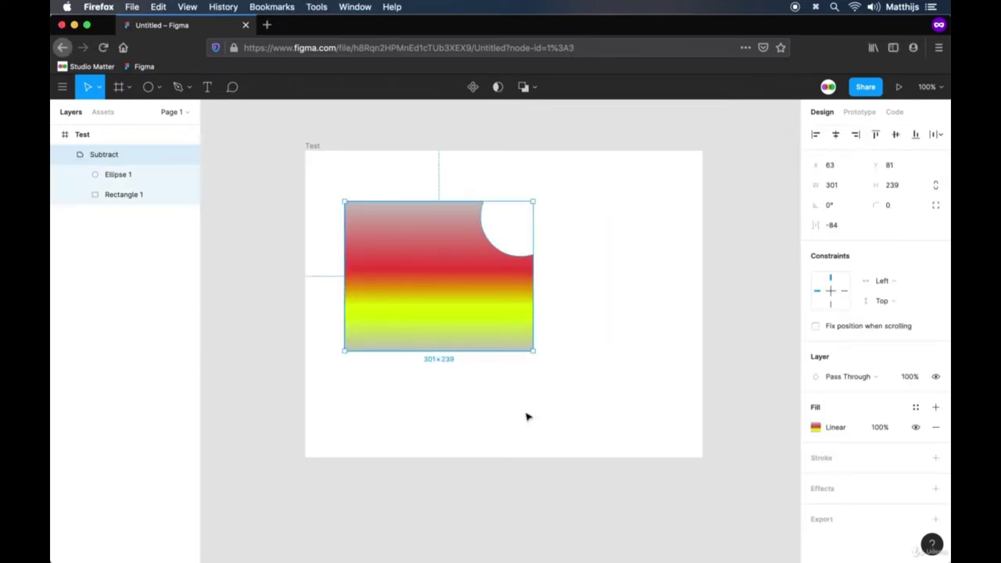
Step: Add the text "Sentence this blablala" below the gradient shape and move it right to about X 271, Y 374
{"action": "left_click", "coordinate": [209, 90]}
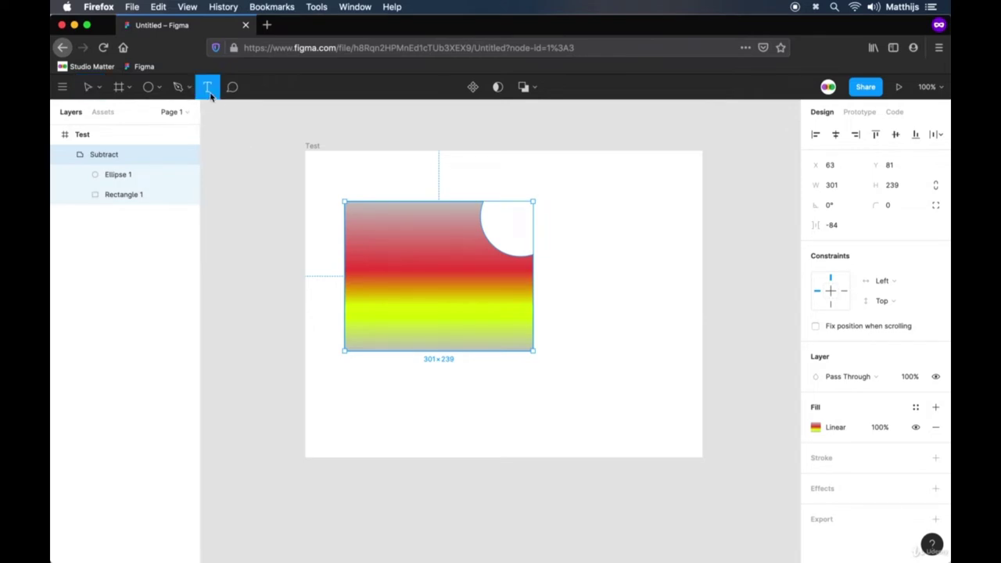
{"action": "left_click", "coordinate": [352, 386]}
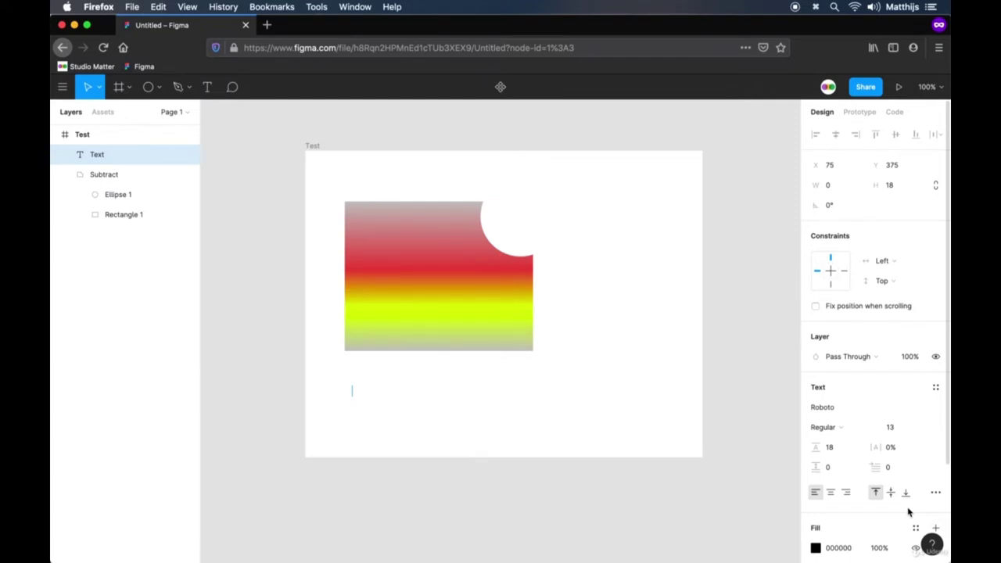
{"action": "type", "text": "Sentence this blablal"}
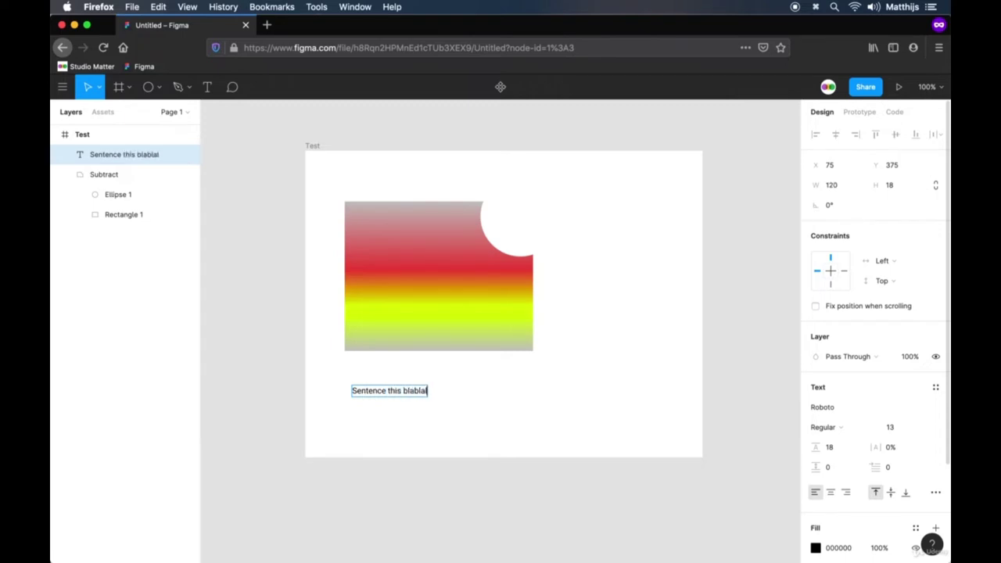
{"action": "type", "text": "a"}
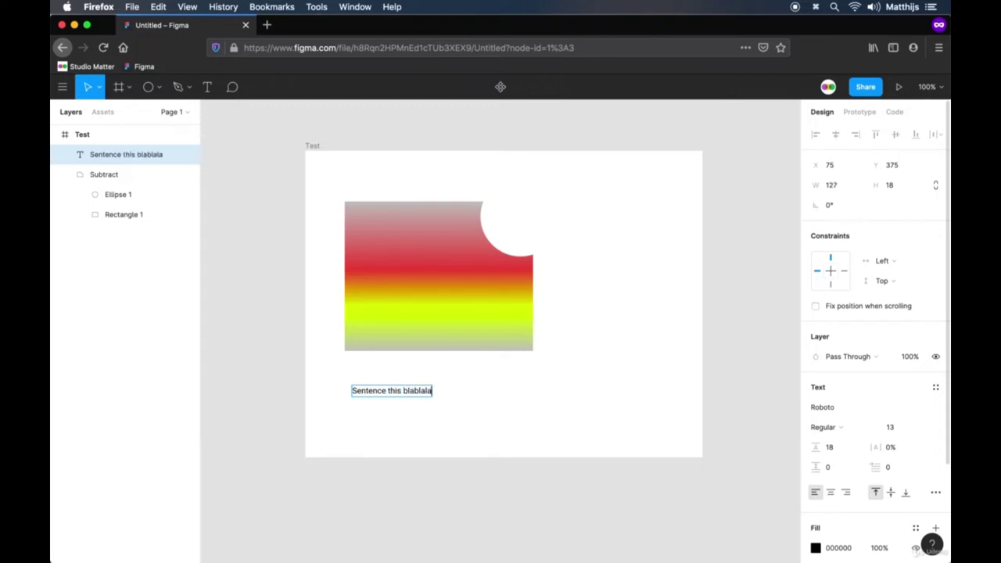
{"action": "left_click", "coordinate": [560, 443]}
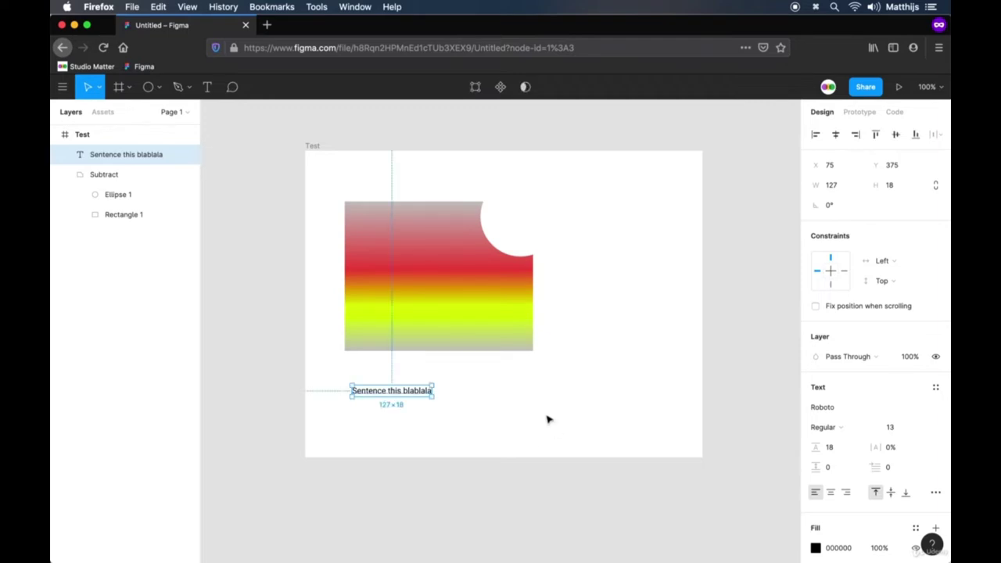
{"action": "left_click", "coordinate": [472, 409]}
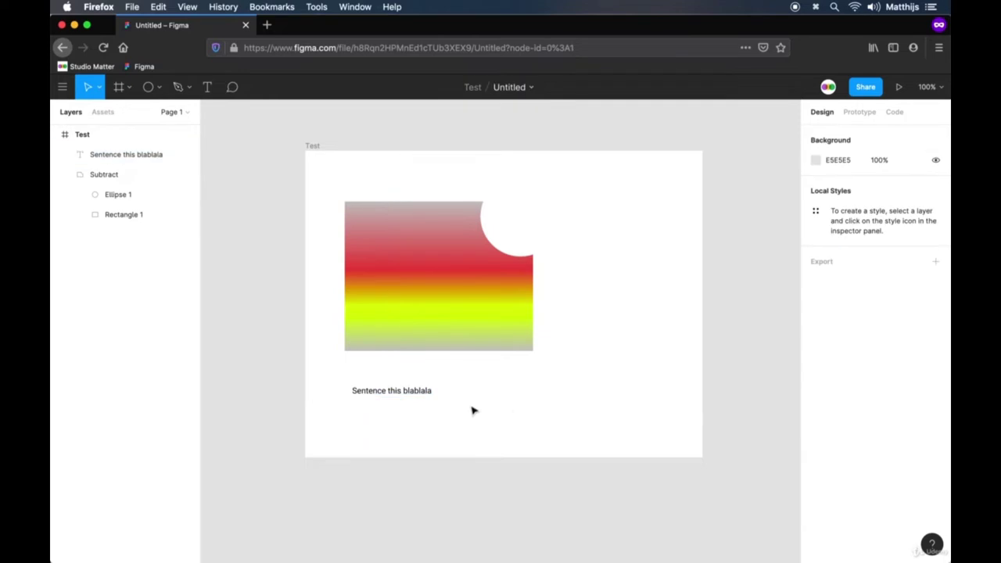
{"action": "left_click_drag", "start_coordinate": [434, 400], "coordinate": [556, 399]}
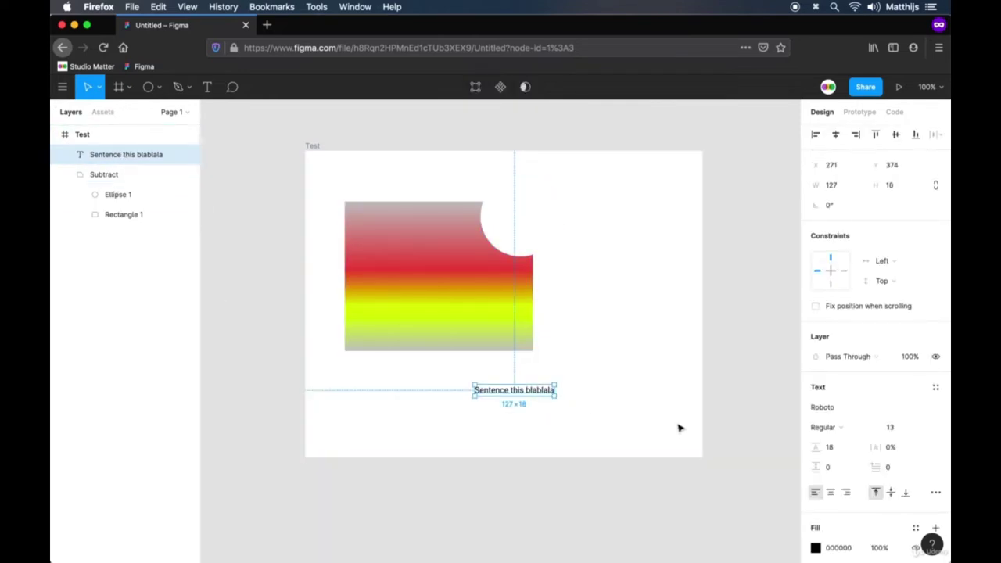
Step: Draw a text box about 176 × 79 right of the first text, reading "Sentence dlkj come to the end line of."
{"action": "key", "text": "Return"}
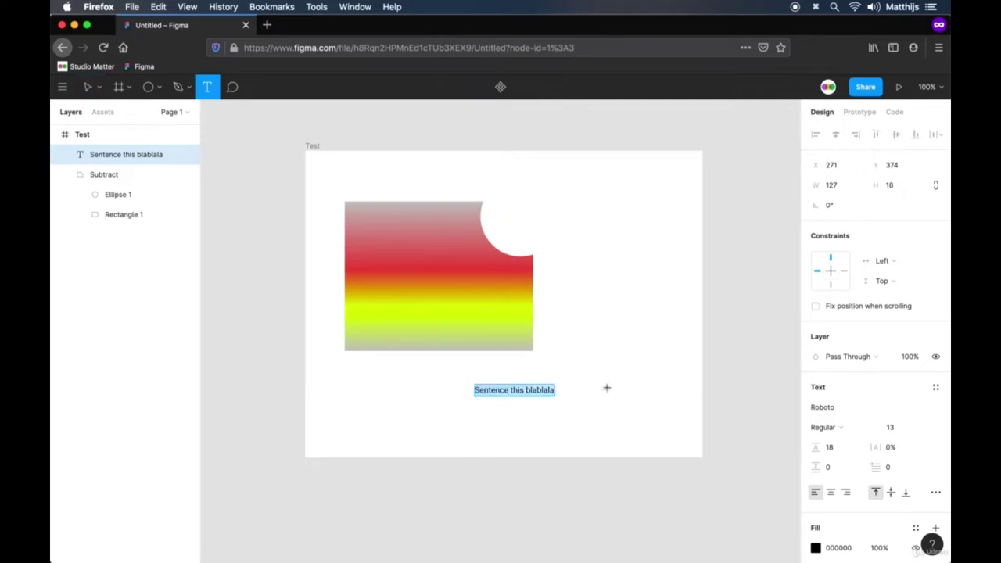
{"action": "left_click_drag", "start_coordinate": [580, 384], "coordinate": [692, 433]}
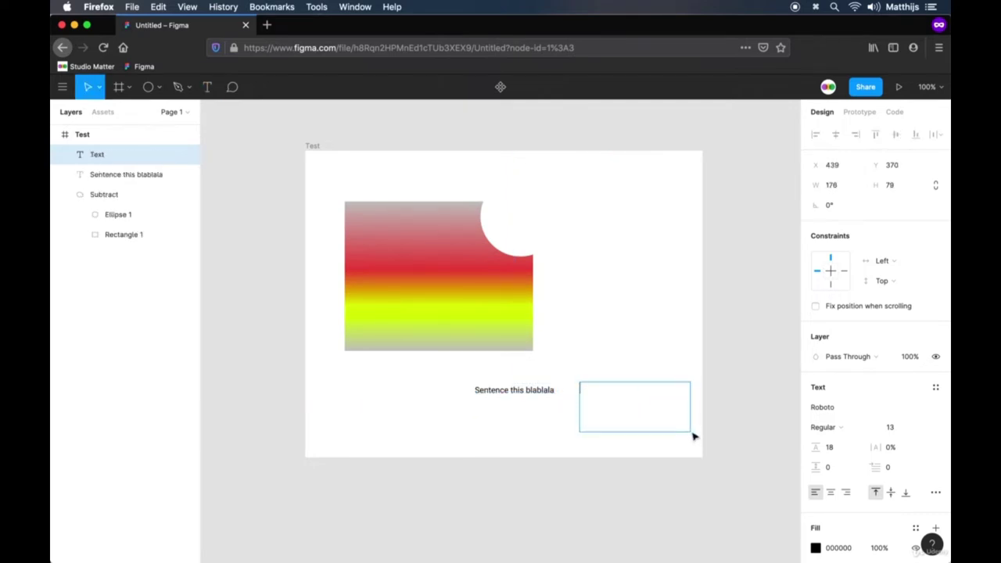
{"action": "type", "text": "Sentence dlkj"}
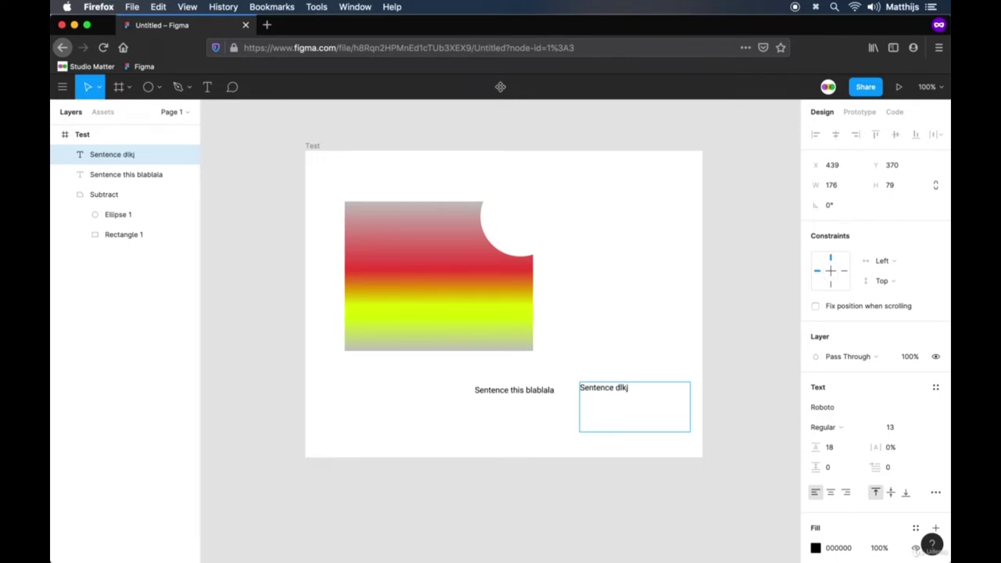
{"action": "type", "text": " come to the end"}
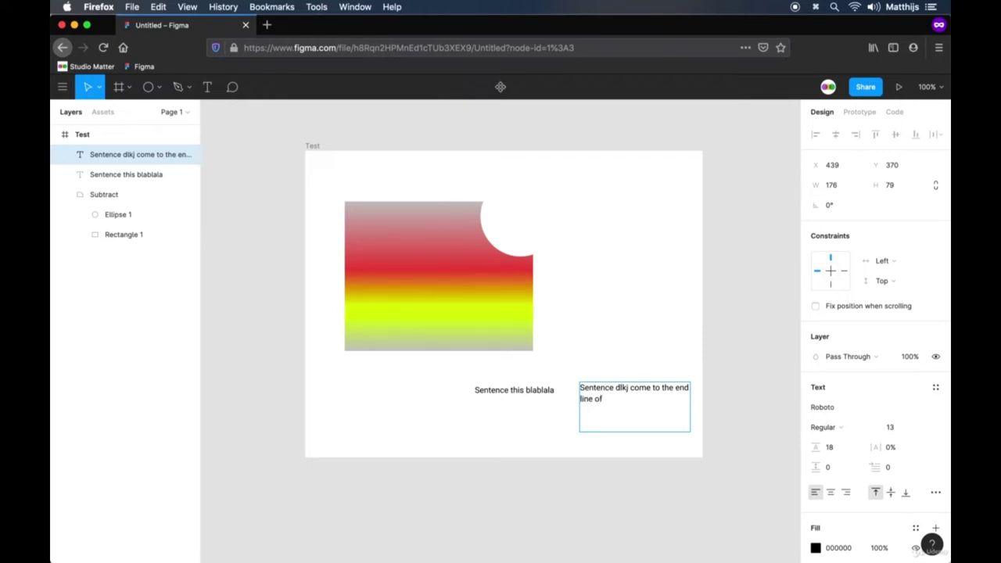
{"action": "type", "text": "line of."}
{"action": "key", "text": "Escape"}
{"action": "left_click", "coordinate": [678, 322]}
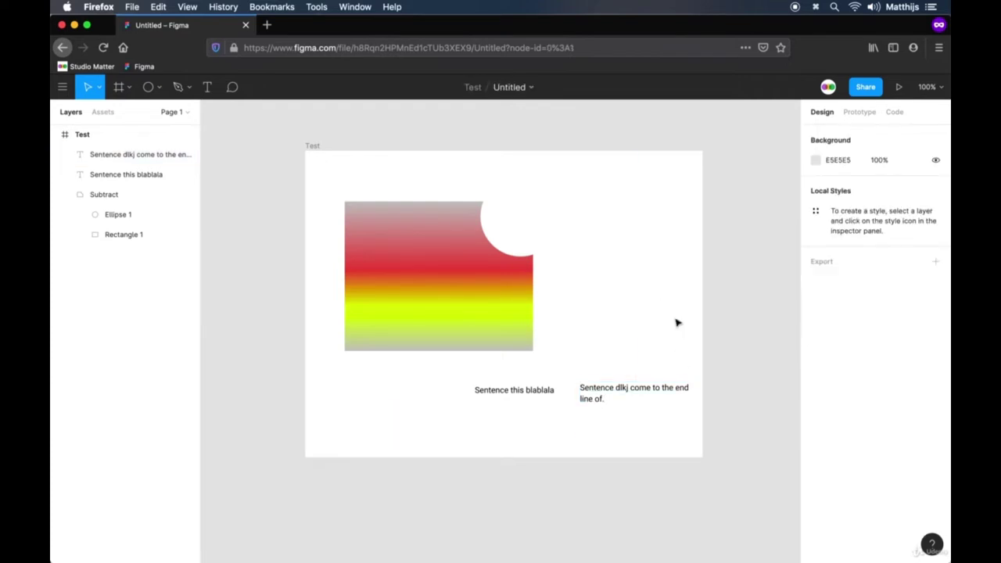
Step: Nudge the two-line text box slightly right and move "Sentence this blablala" left to about X 200, Y 383
{"action": "left_click", "coordinate": [610, 384]}
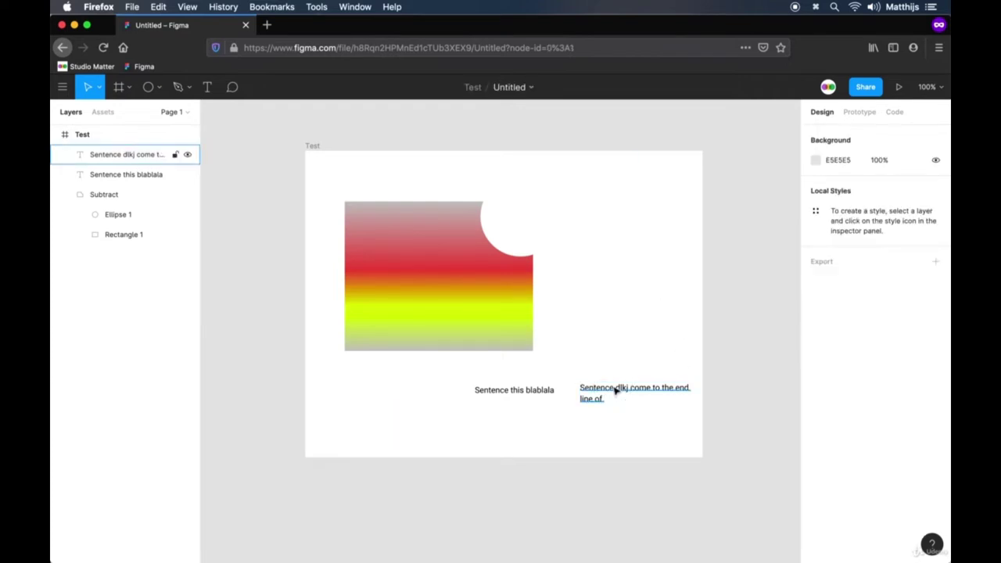
{"action": "mouse_move", "coordinate": [615, 394]}
{"action": "left_mouse_down"}
{"action": "mouse_move", "coordinate": [404, 290]}
{"action": "mouse_move", "coordinate": [443, 293]}
{"action": "mouse_move", "coordinate": [622, 394]}
{"action": "left_mouse_up"}
{"action": "left_click", "coordinate": [599, 339]}
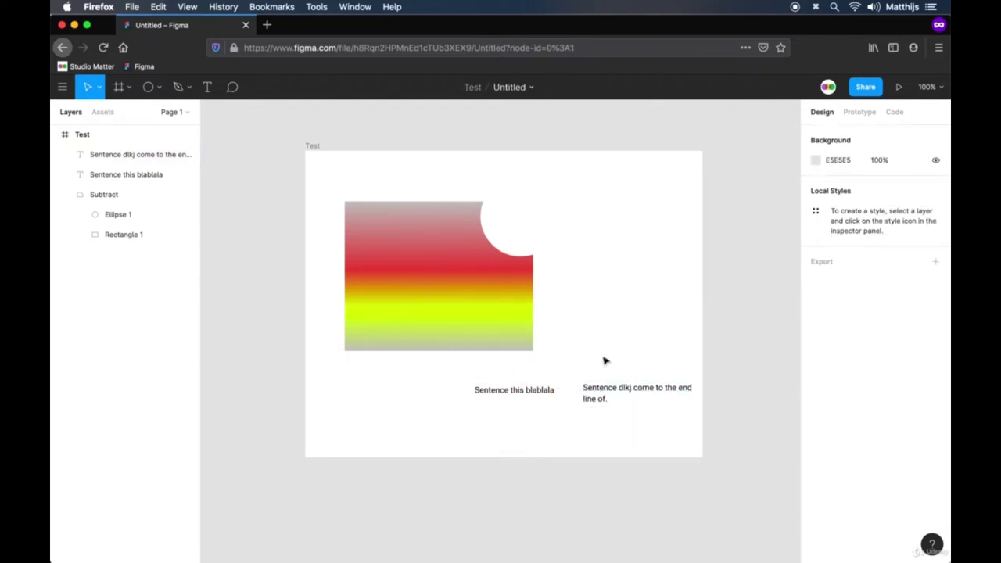
{"action": "left_click", "coordinate": [508, 395]}
{"action": "left_click_drag", "start_coordinate": [546, 391], "coordinate": [494, 397]}
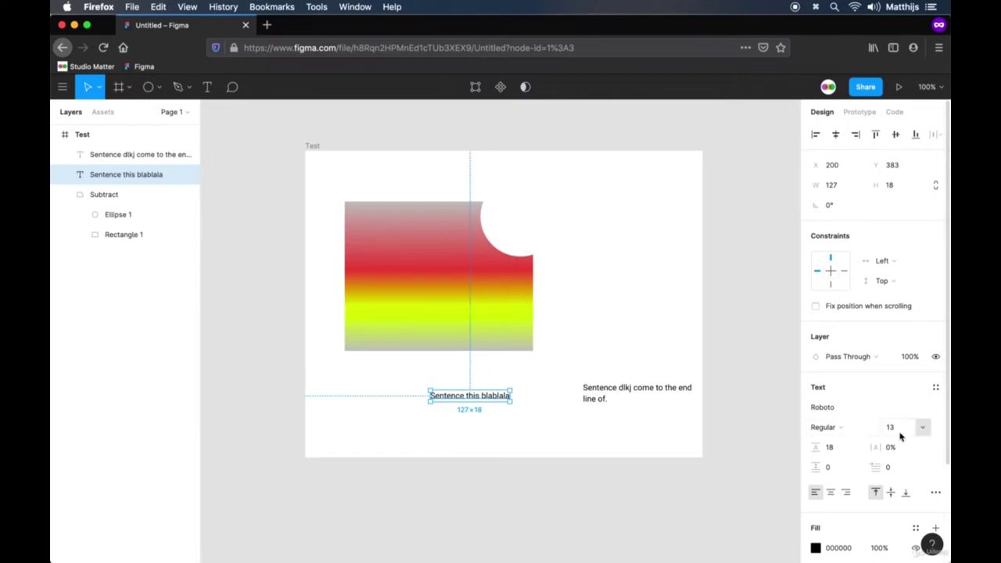
Step: Set the font weight of "Sentence this blablala" to Bold
{"action": "scroll", "coordinate": [853, 447], "scroll_direction": "down", "scroll_amount": 2}
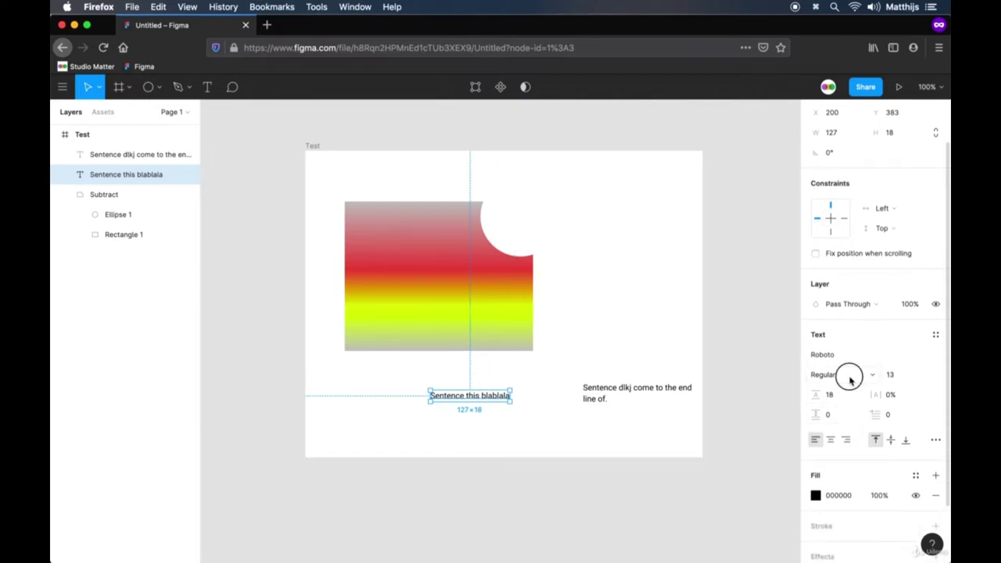
{"action": "left_click", "coordinate": [847, 374]}
{"action": "left_click", "coordinate": [850, 405]}
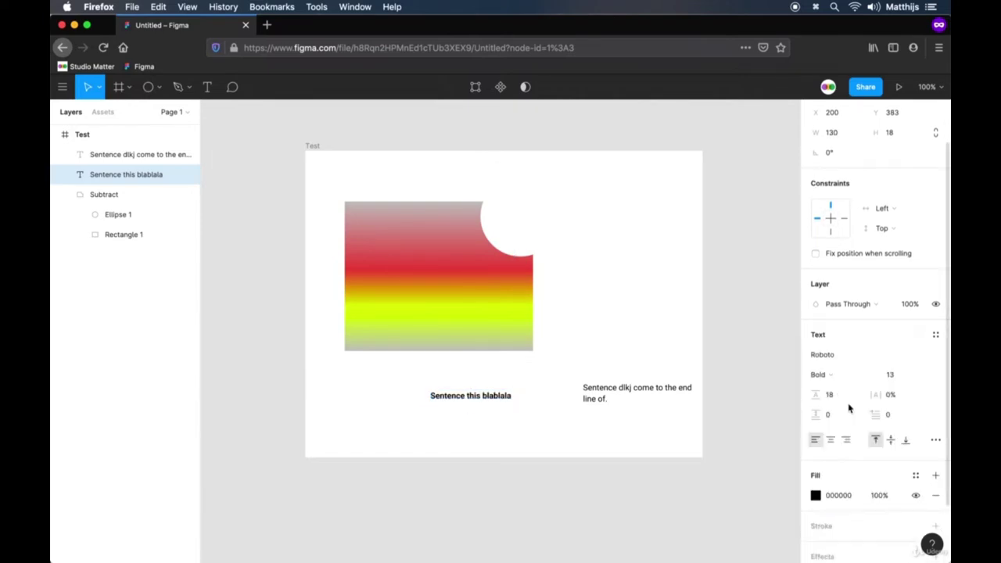
Step: Try larger and smaller font sizes on "Sentence this blablala" in increments of 10, ending at 23
{"action": "left_click", "coordinate": [905, 376]}
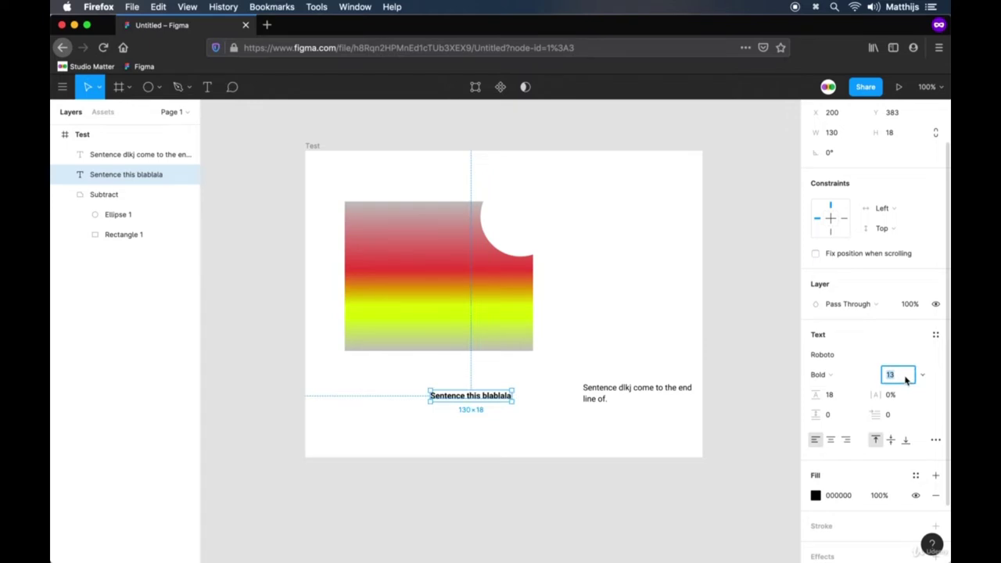
{"action": "left_click", "coordinate": [923, 376]}
{"action": "left_click", "coordinate": [911, 381]}
{"action": "left_click", "coordinate": [890, 377]}
{"action": "key", "text": "shift+Up"}
{"action": "key", "text": "shift+Up"}
{"action": "key", "text": "shift+Up"}
{"action": "key", "text": "shift+Up"}
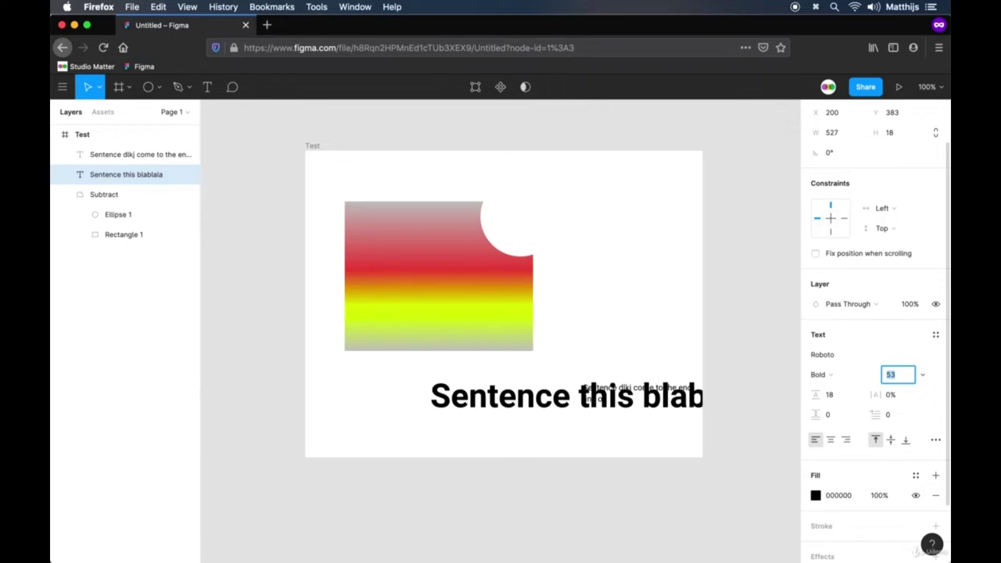
{"action": "key", "text": "shift+Down"}
{"action": "key", "text": "shift+Down"}
{"action": "key", "text": "shift+Down"}
{"action": "key", "text": "shift+Down"}
{"action": "key", "text": "shift+Up"}
{"action": "key", "text": "shift+Up"}
{"action": "key", "text": "shift+Up"}
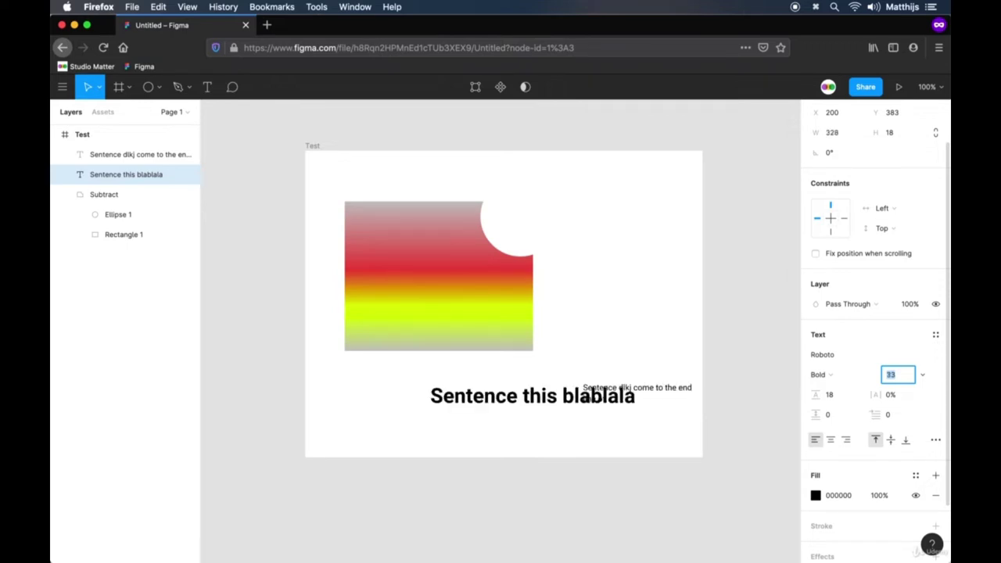
{"action": "key", "text": "shift+Down"}
{"action": "key", "text": "shift+Down"}
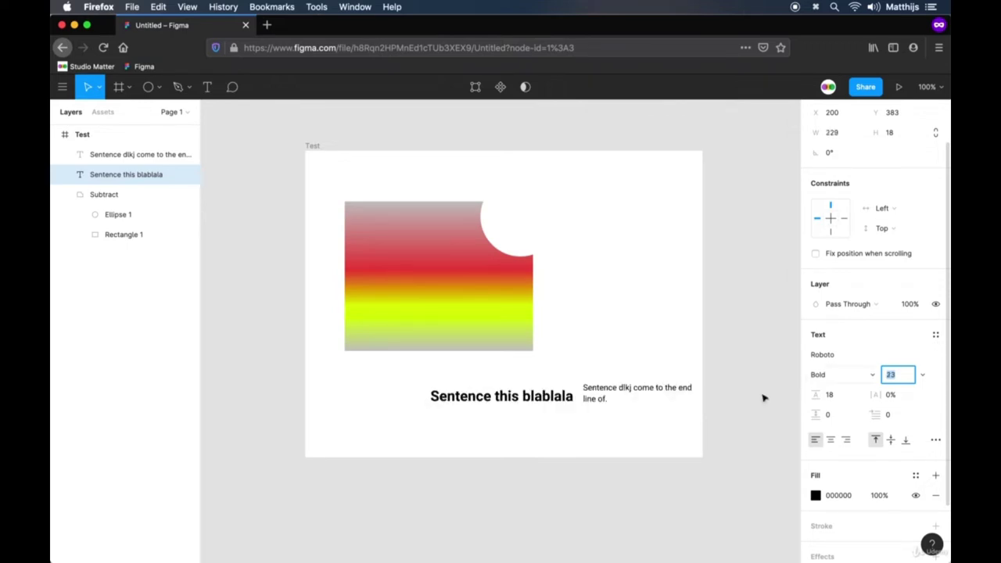
Step: Move "Sentence this blablala" to about X 74, Y 384 and try centre and right text alignment on it, ending at left
{"action": "left_click", "coordinate": [740, 403]}
{"action": "left_click_drag", "start_coordinate": [518, 403], "coordinate": [439, 405]}
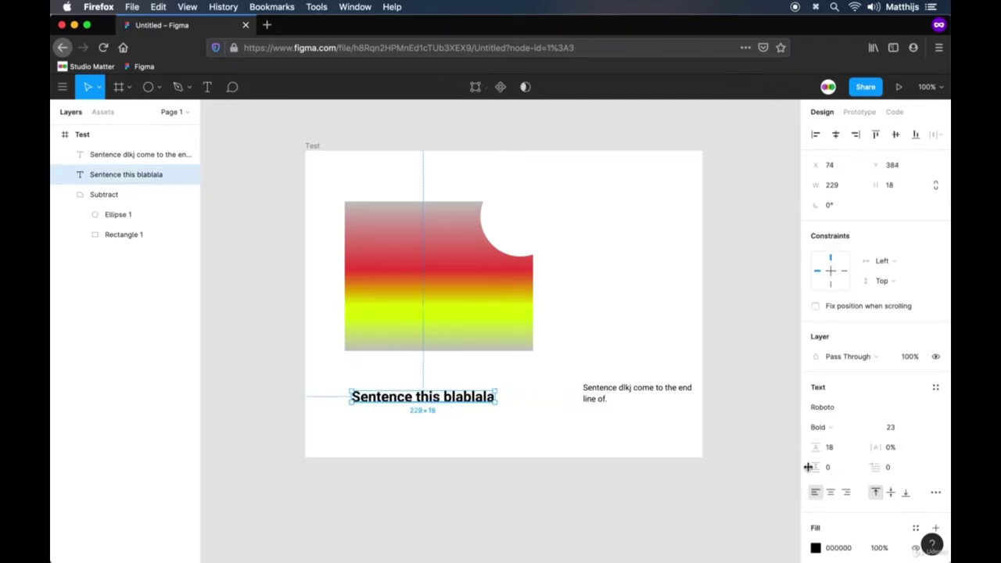
{"action": "left_click", "coordinate": [831, 493]}
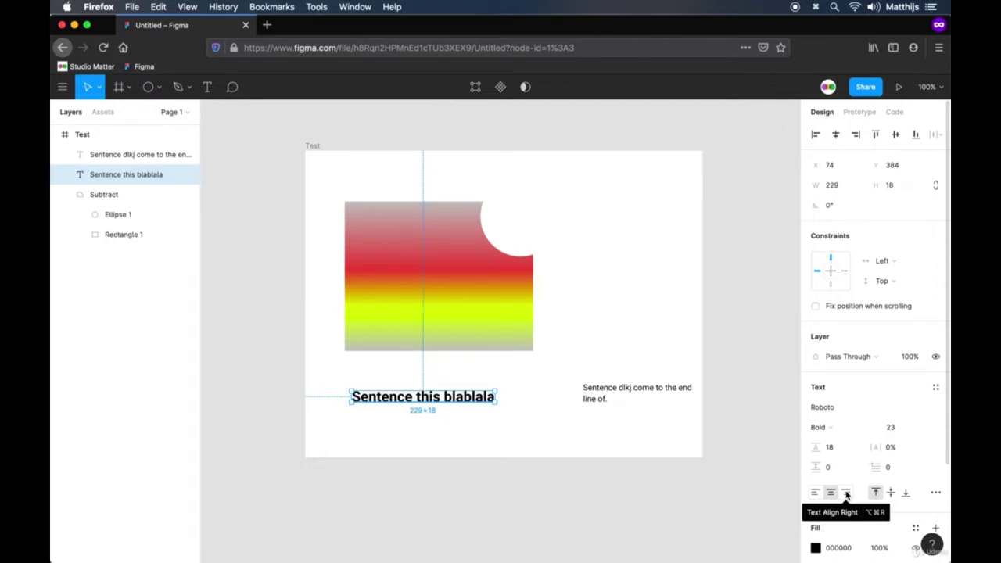
{"action": "left_click", "coordinate": [847, 494]}
{"action": "left_click", "coordinate": [816, 493]}
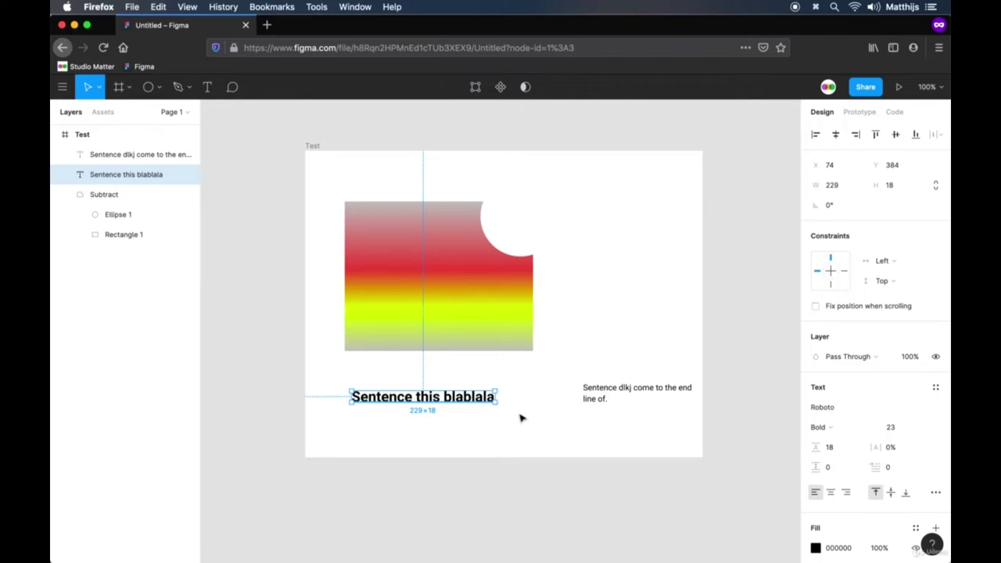
Step: Move the two-line text box to about X 429, Y 334 and try its text alignments, ending at centre
{"action": "left_click", "coordinate": [596, 400]}
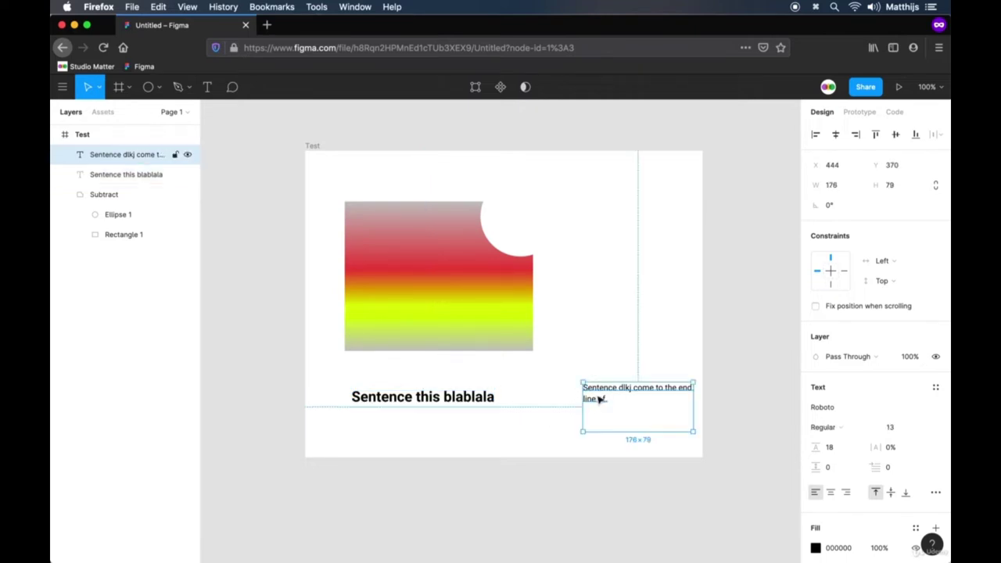
{"action": "left_click", "coordinate": [831, 492]}
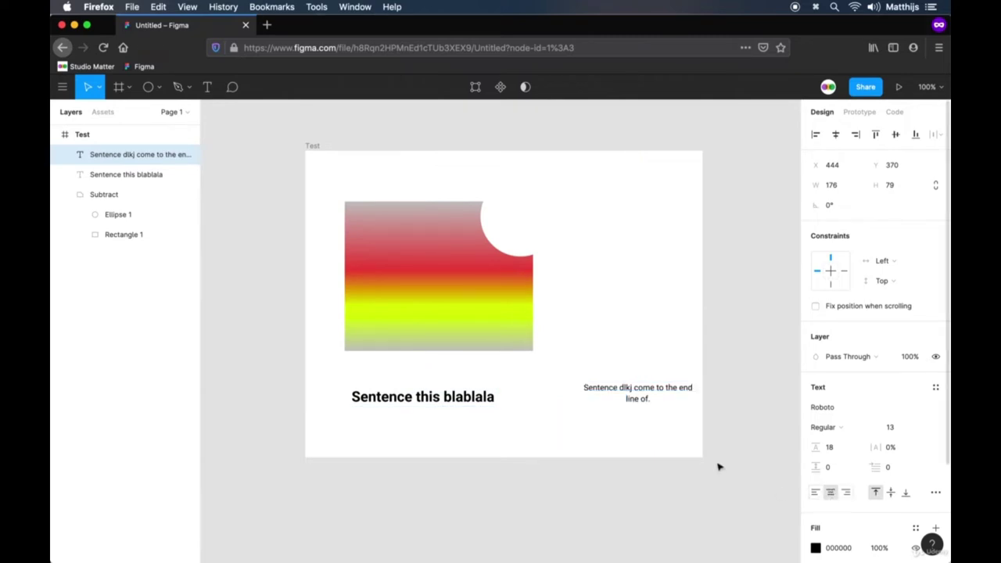
{"action": "left_click_drag", "start_coordinate": [623, 381], "coordinate": [612, 358]}
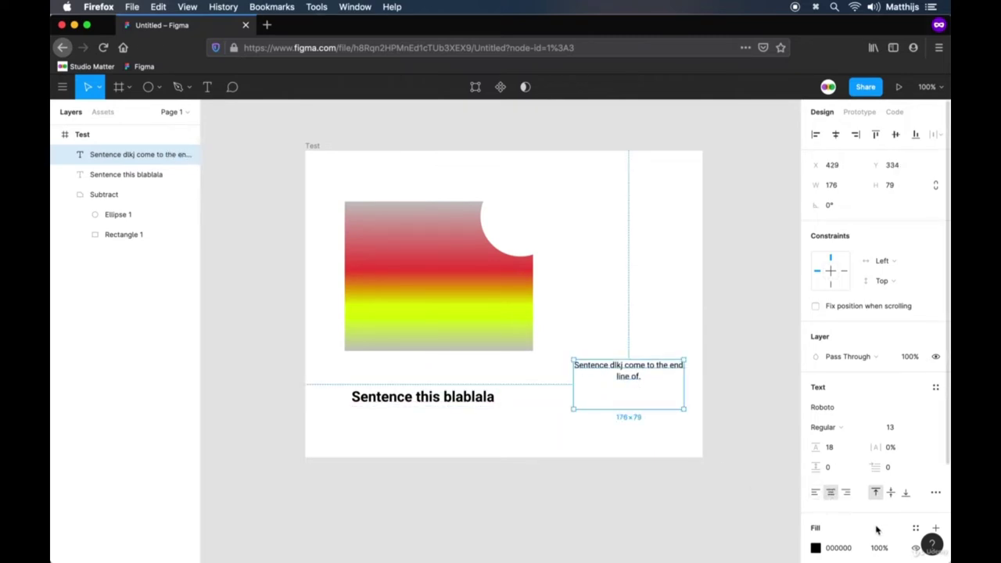
{"action": "left_click", "coordinate": [845, 493]}
{"action": "left_click", "coordinate": [834, 494]}
Step: Look through the advanced type details and the list of available fonts for the two-line text
{"action": "left_click", "coordinate": [936, 494]}
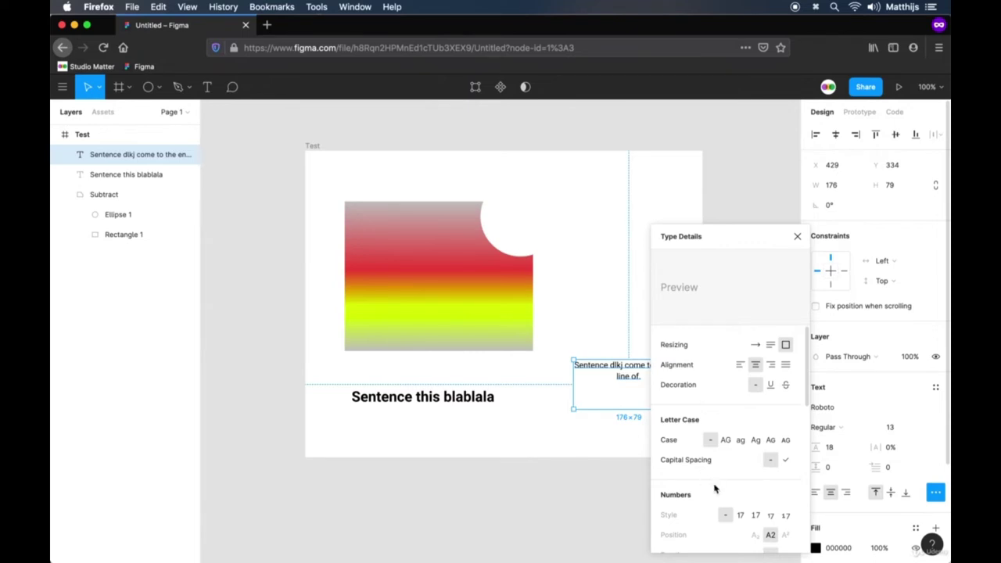
{"action": "scroll", "coordinate": [718, 489], "scroll_direction": "down", "scroll_amount": 8}
{"action": "scroll", "coordinate": [719, 492], "scroll_direction": "down", "scroll_amount": 5}
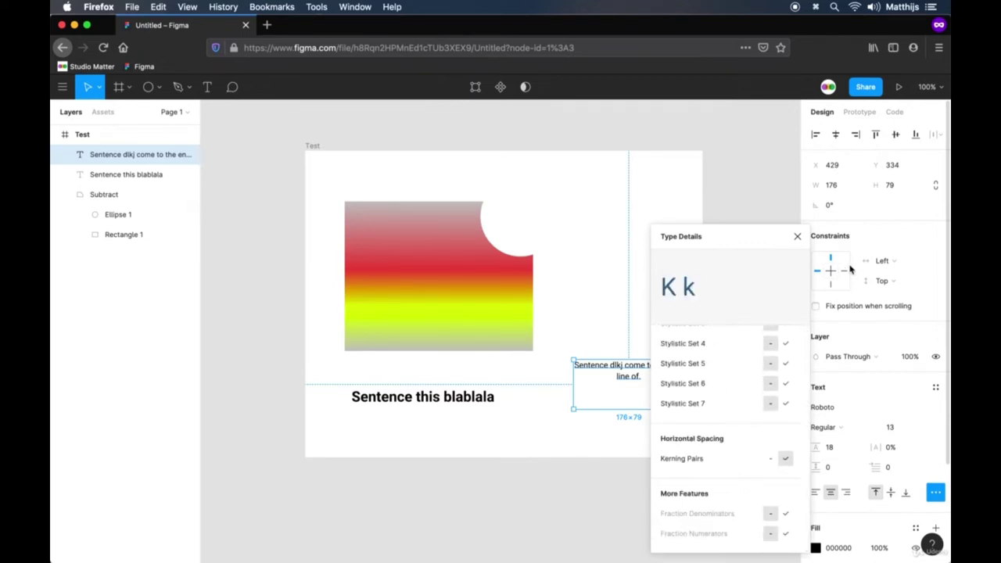
{"action": "left_click", "coordinate": [798, 237]}
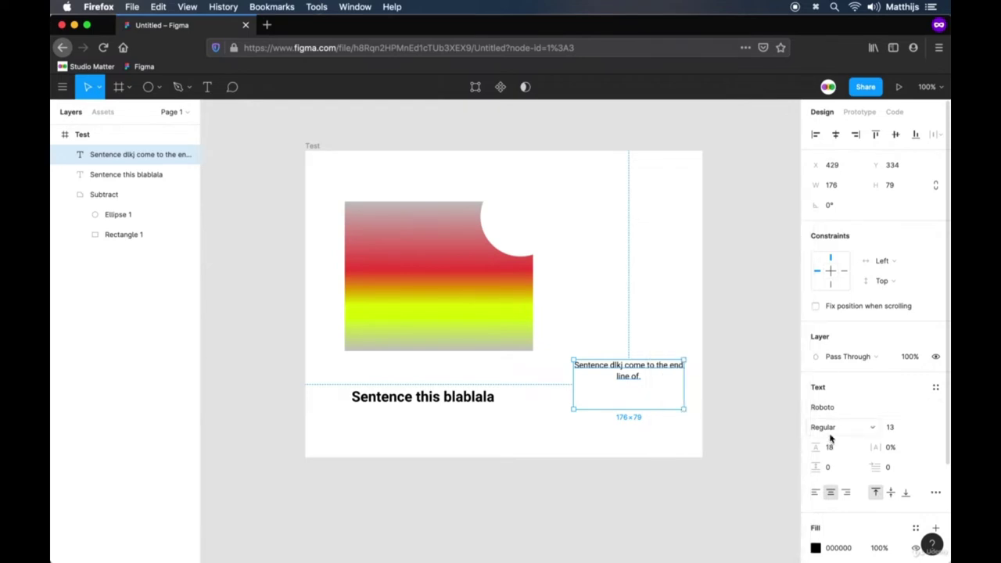
{"action": "left_click", "coordinate": [937, 412]}
{"action": "scroll", "coordinate": [927, 415], "scroll_direction": "up", "scroll_amount": 5}
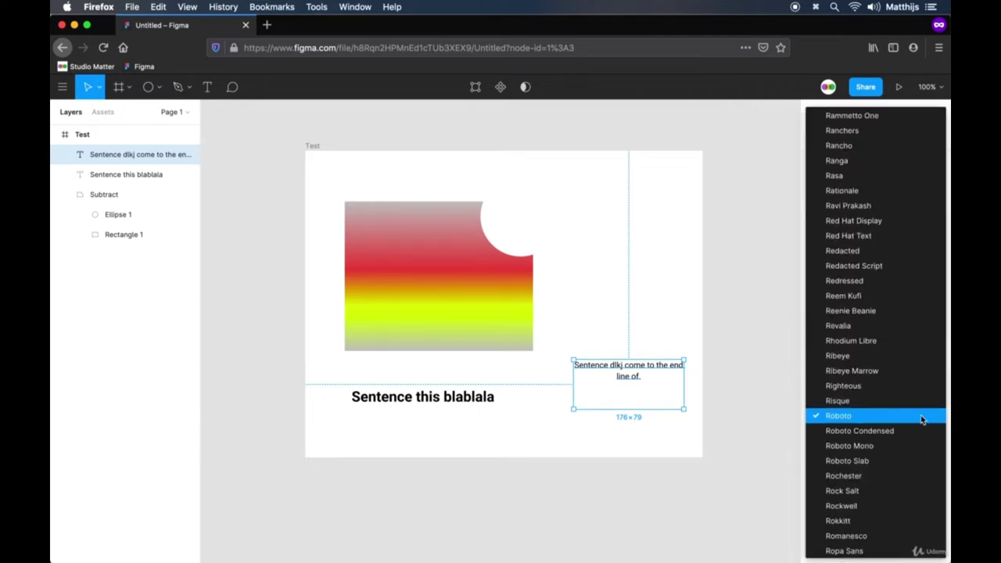
{"action": "scroll", "coordinate": [905, 430], "scroll_direction": "up", "scroll_amount": 5}
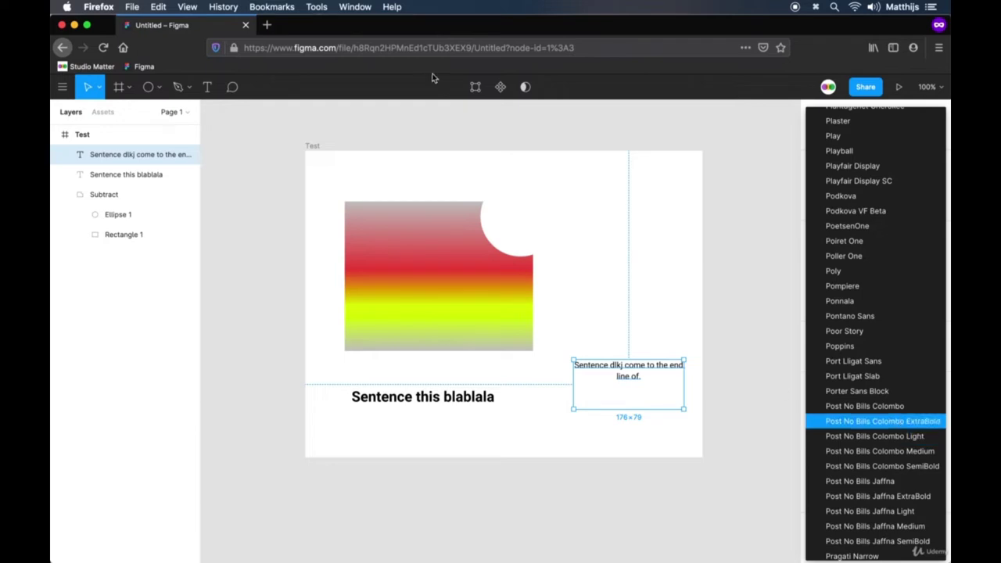
{"action": "left_click", "coordinate": [389, 107]}
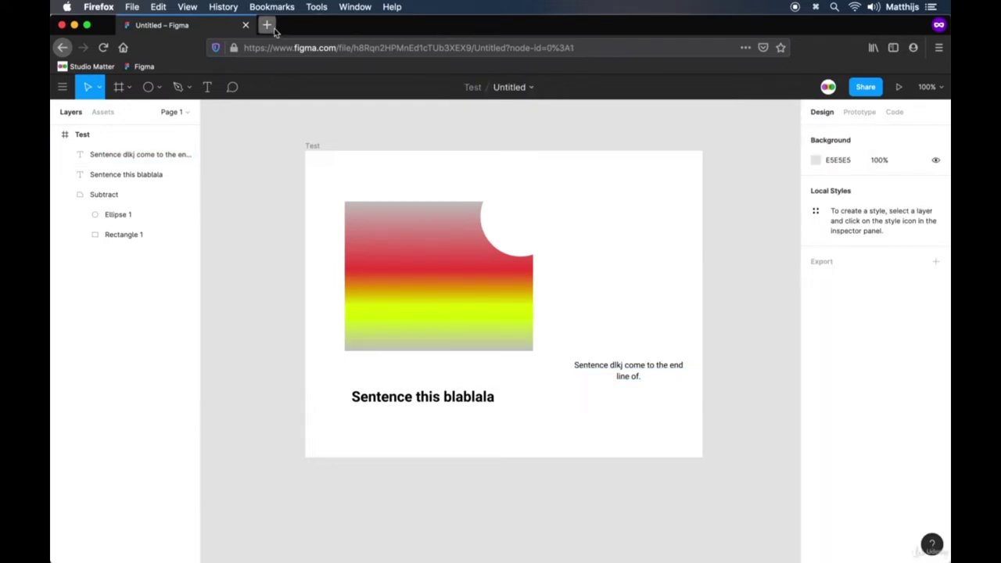
Step: Open the Google Fonts site, fonts.google.com, in a new browser tab
{"action": "left_click", "coordinate": [276, 31]}
{"action": "type", "text": "fonts "}
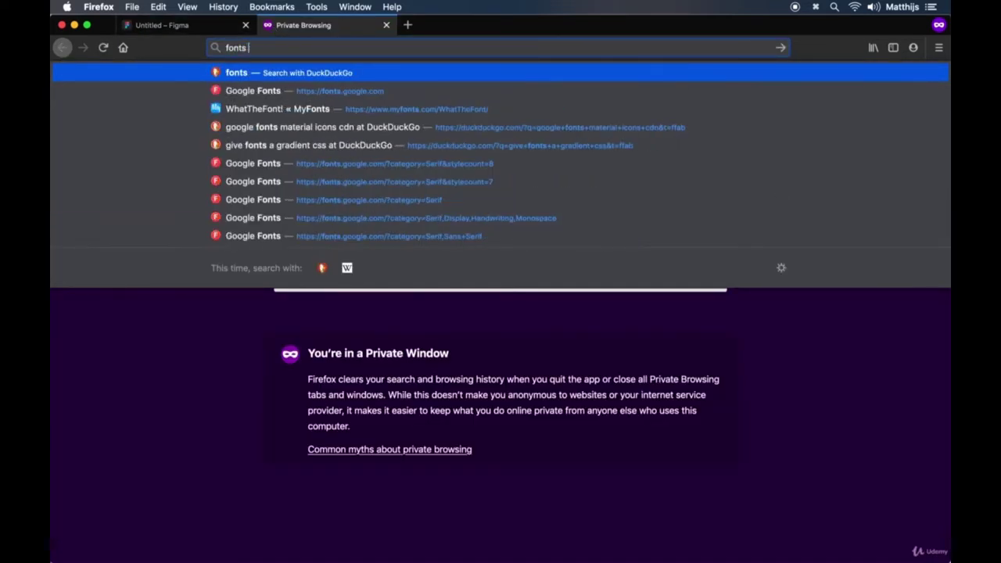
{"action": "type", "text": ".google.com/"}
{"action": "key", "text": "Return"}
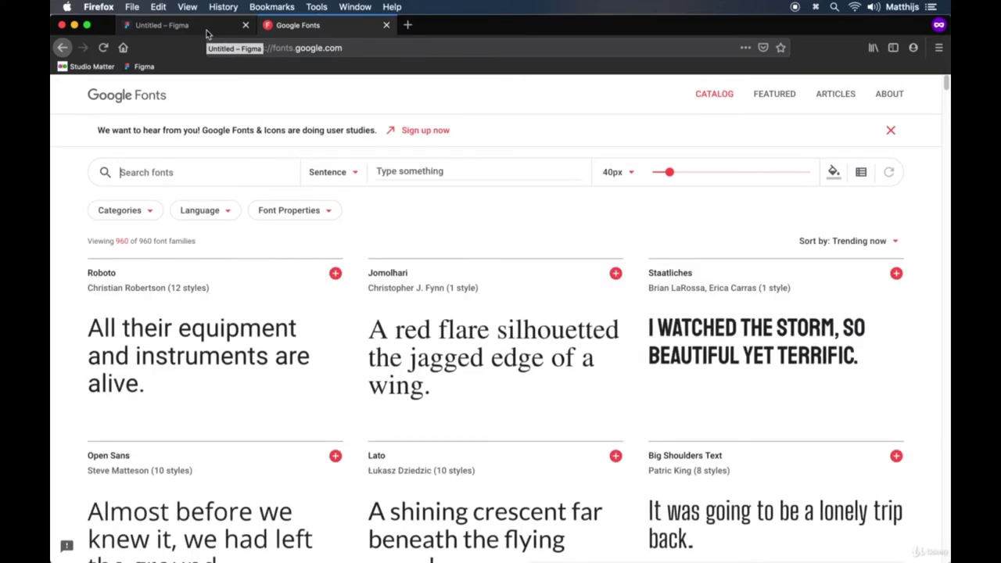
Step: Set the custom preview text for the font catalog to "Cupcake Company"
{"action": "left_click", "coordinate": [451, 176]}
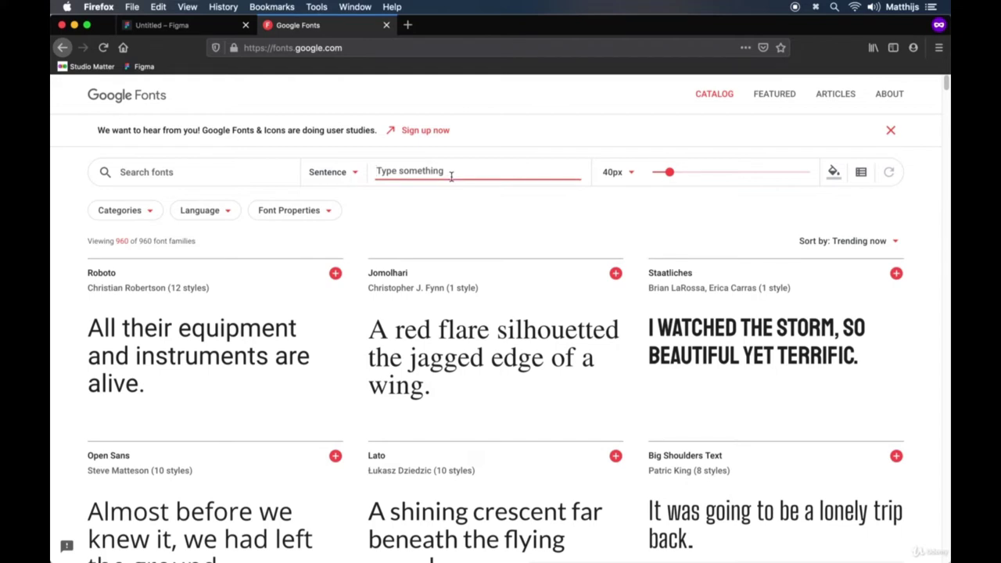
{"action": "type", "text": "Cupcake"}
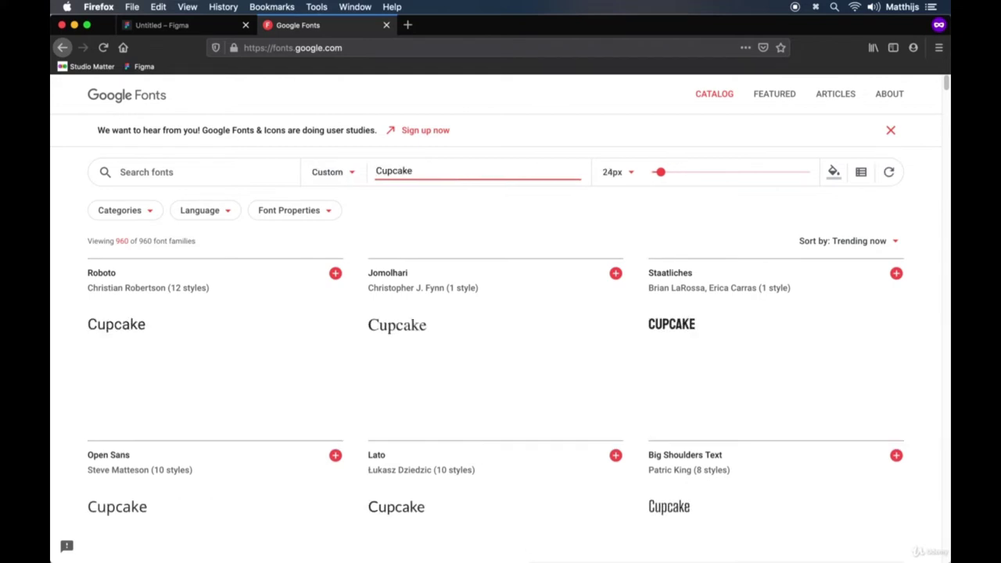
{"action": "type", "text": " Compoany"}
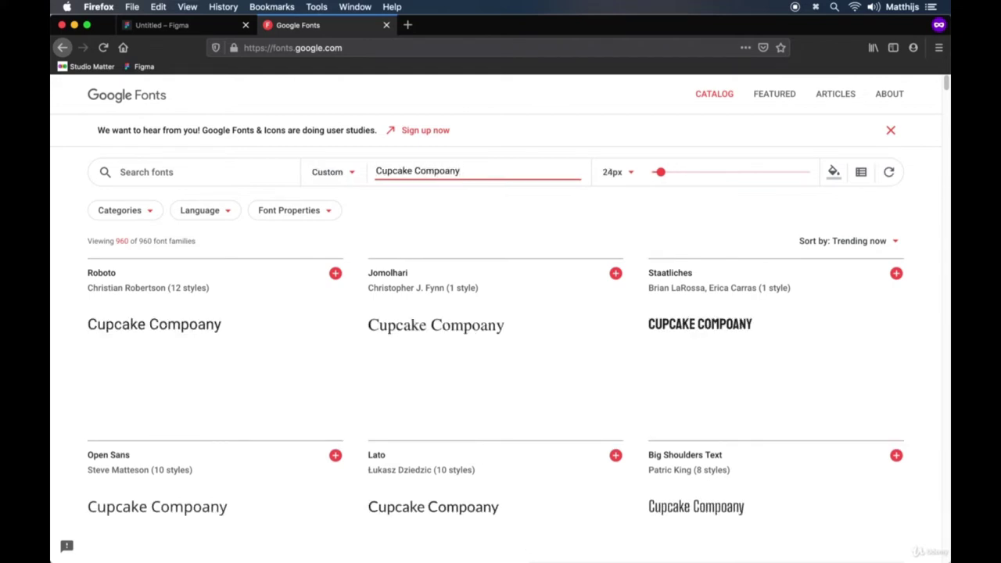
{"action": "key", "text": "BackSpace"}
{"action": "key", "text": "BackSpace"}
{"action": "key", "text": "BackSpace"}
{"action": "key", "text": "BackSpace"}
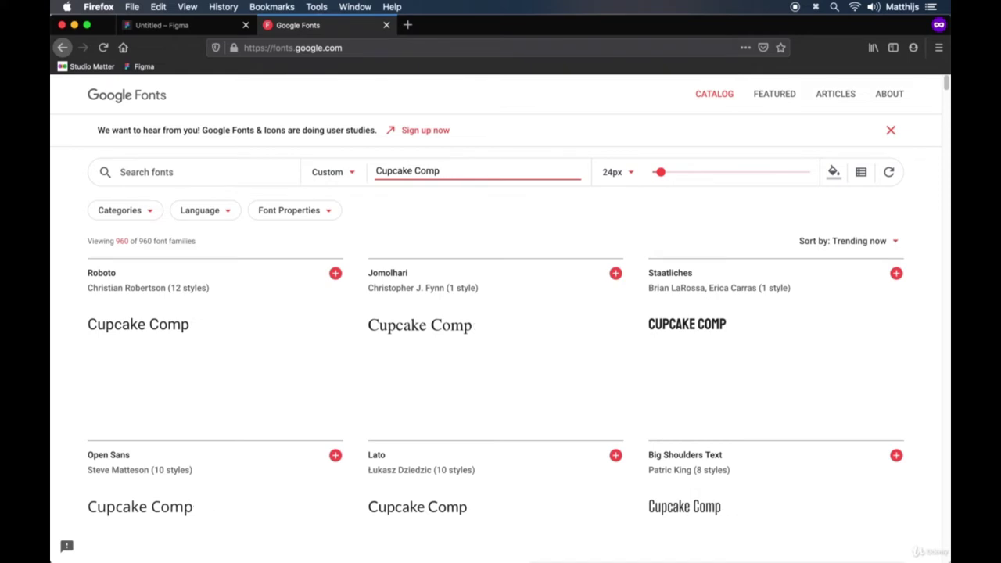
{"action": "type", "text": "any"}
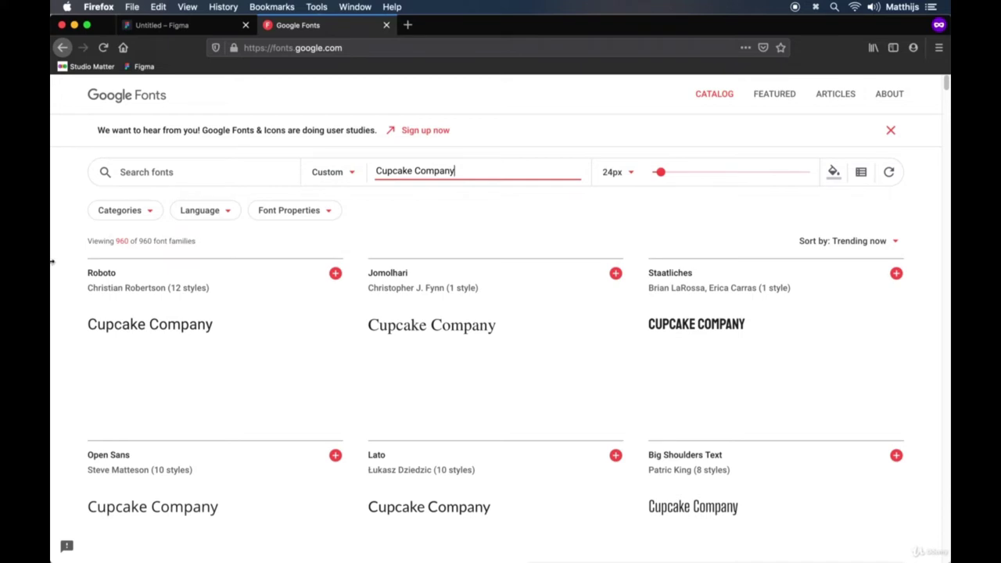
Step: Filter the font catalog to the Serif category only, excluding Sans Serif, Display, Handwriting and Monospace
{"action": "left_click", "coordinate": [148, 211]}
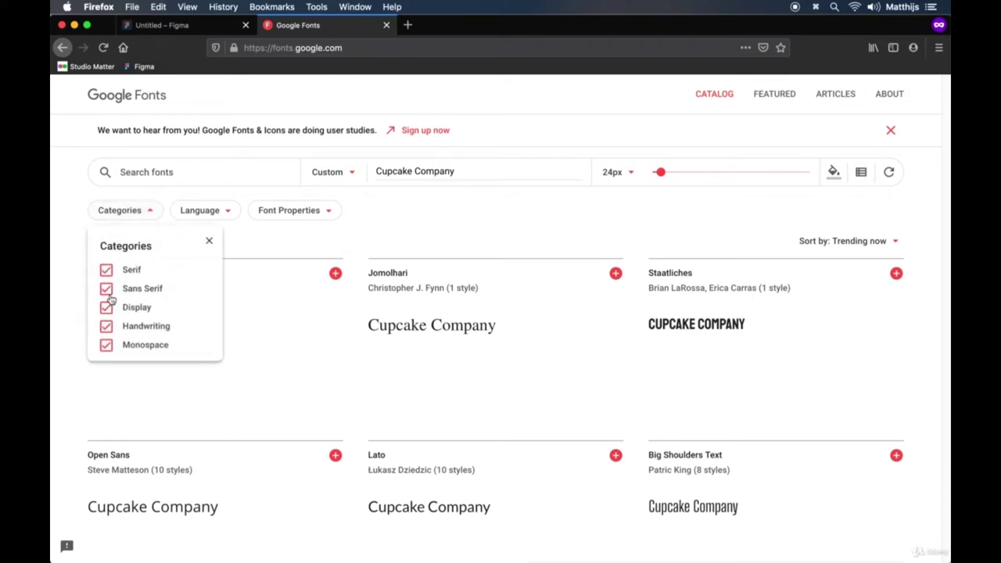
{"action": "left_click", "coordinate": [107, 308]}
{"action": "left_click", "coordinate": [107, 289]}
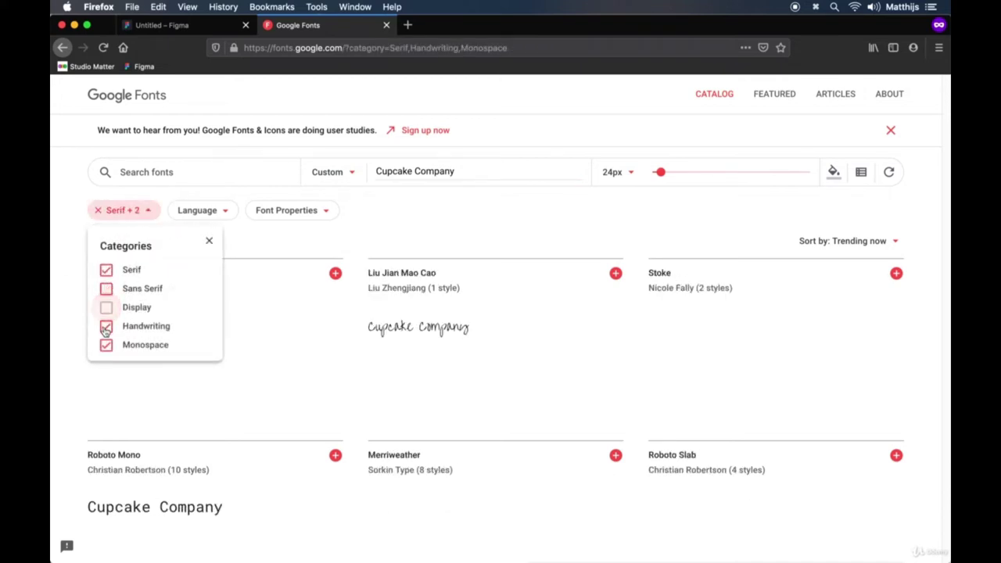
{"action": "left_click", "coordinate": [107, 346]}
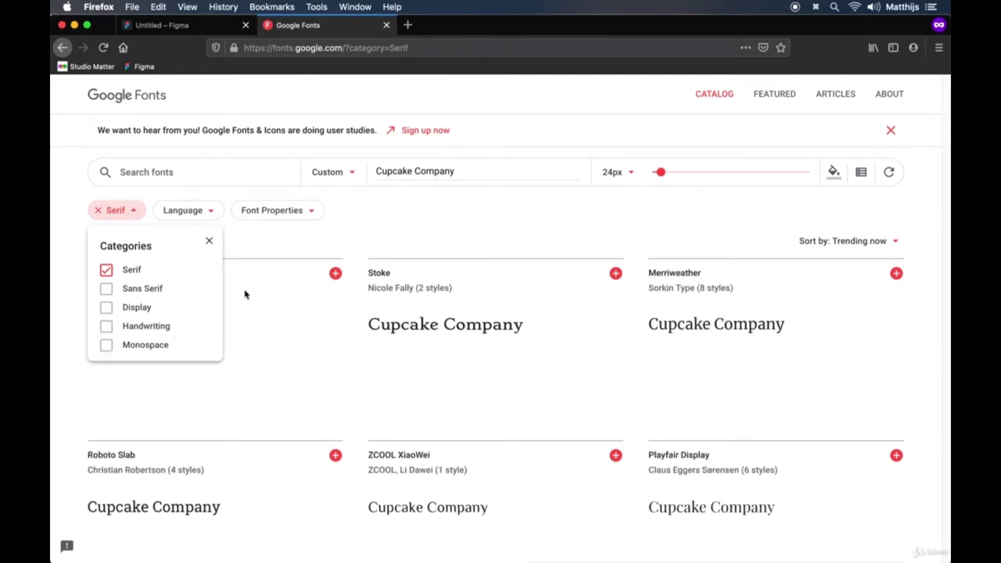
Step: Restrict the serif fonts to families with a number of styles of 3+
{"action": "left_click", "coordinate": [301, 216]}
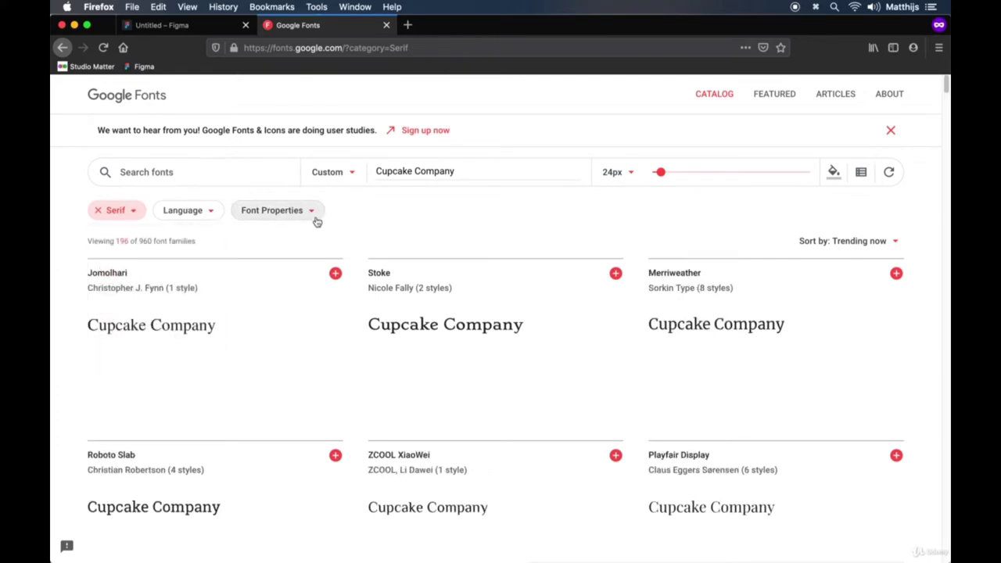
{"action": "left_click", "coordinate": [252, 289]}
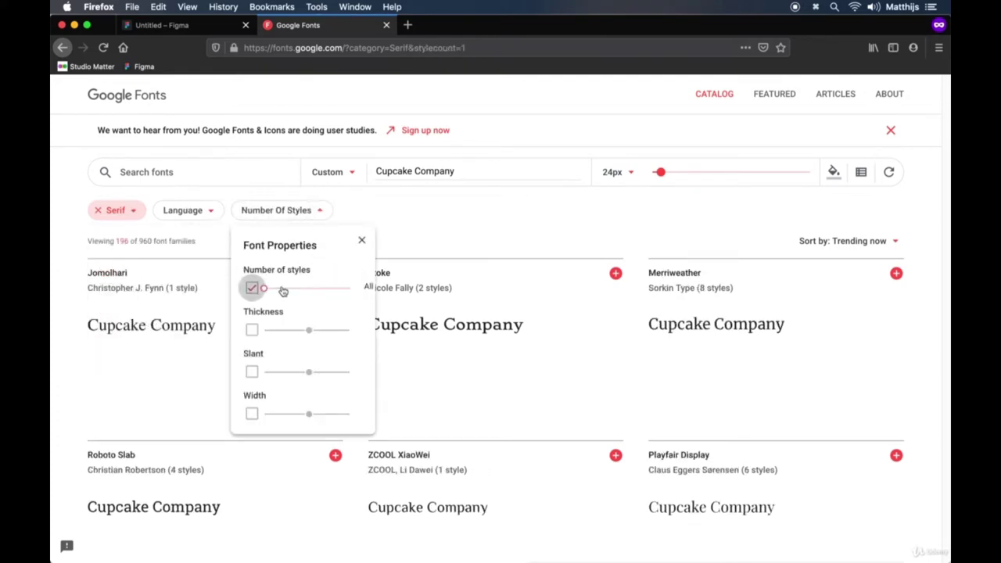
{"action": "left_click_drag", "start_coordinate": [270, 291], "coordinate": [275, 289]}
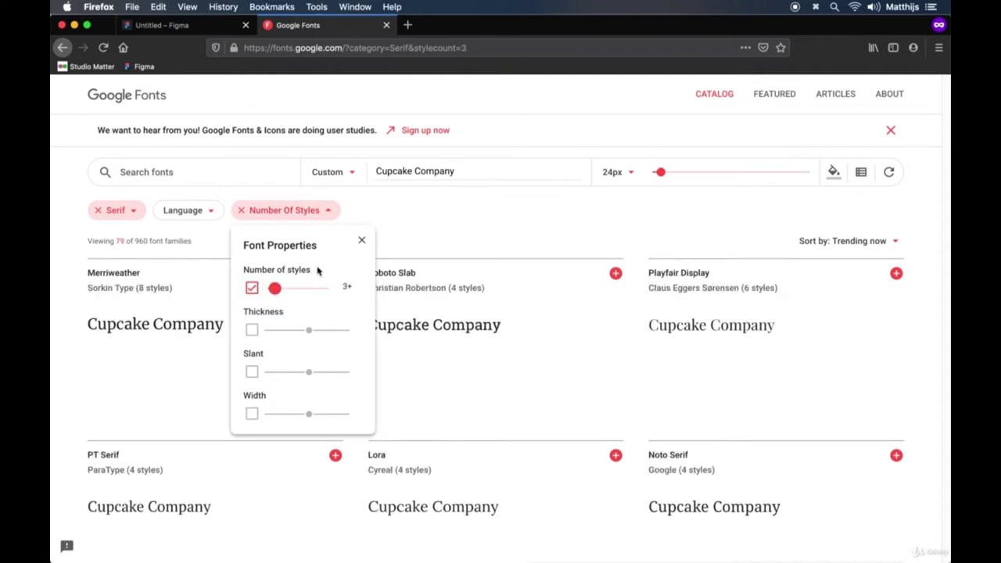
{"action": "left_click", "coordinate": [361, 241]}
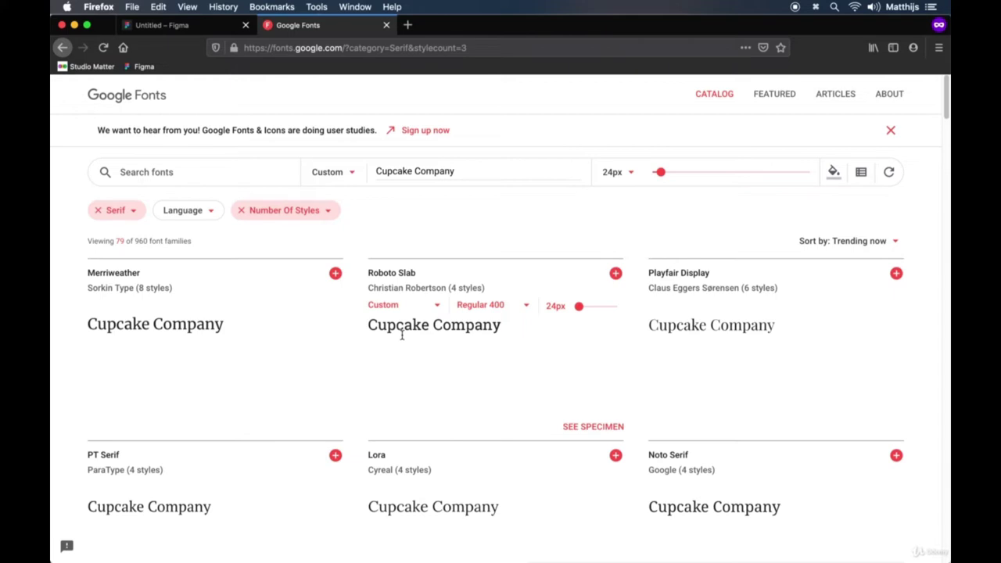
Step: Return to the Figma file and set the font of "Sentence this blablala" to Roboto Slab
{"action": "left_click", "coordinate": [164, 27]}
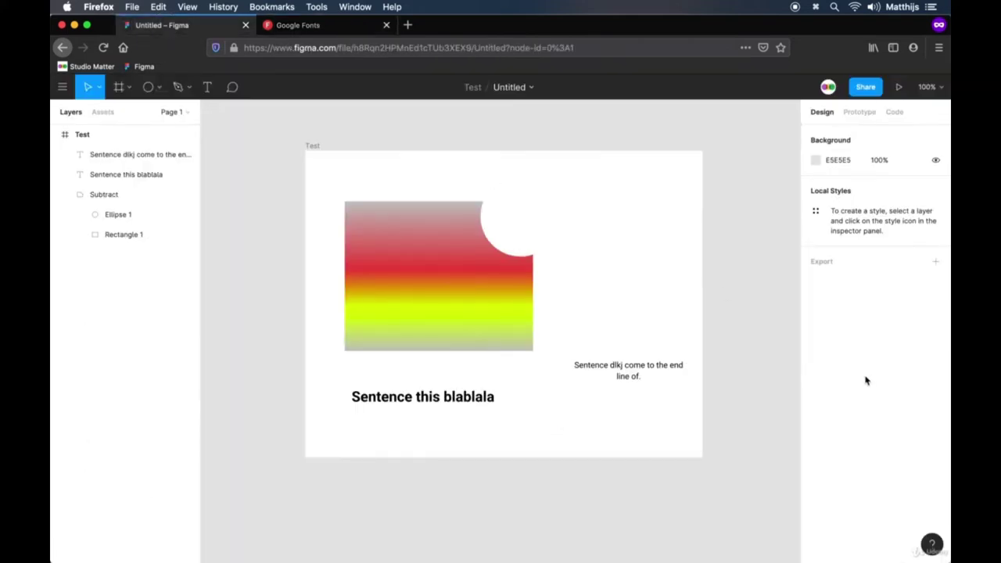
{"action": "left_click", "coordinate": [472, 401]}
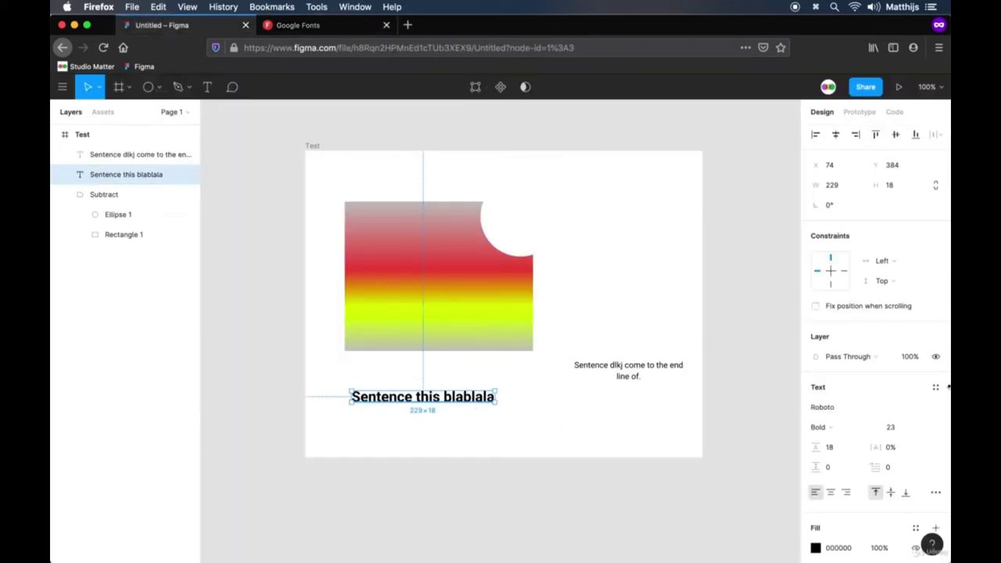
{"action": "left_click", "coordinate": [831, 415]}
{"action": "type", "text": "Robot"}
{"action": "type", "text": "o Slab"}
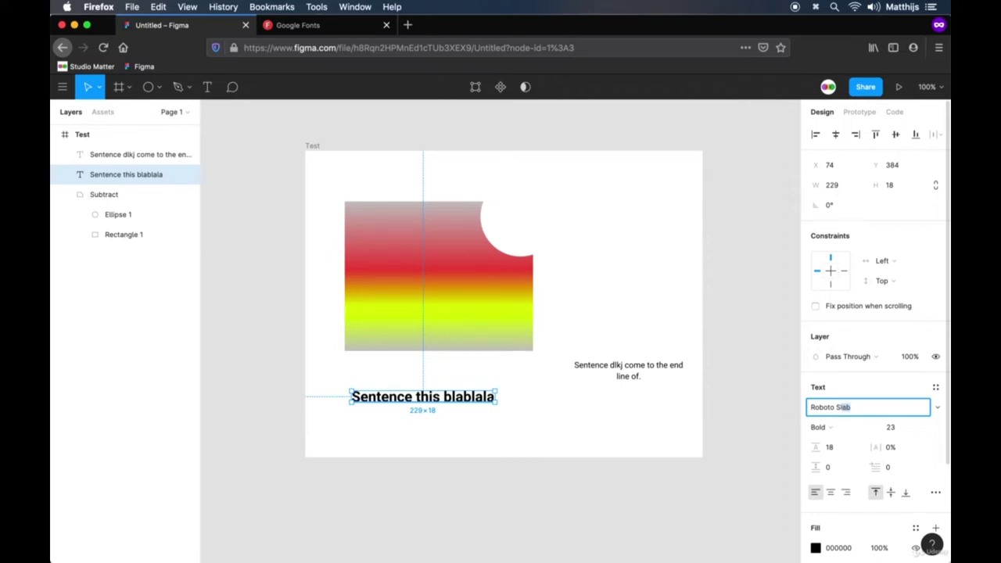
{"action": "key", "text": "Return"}
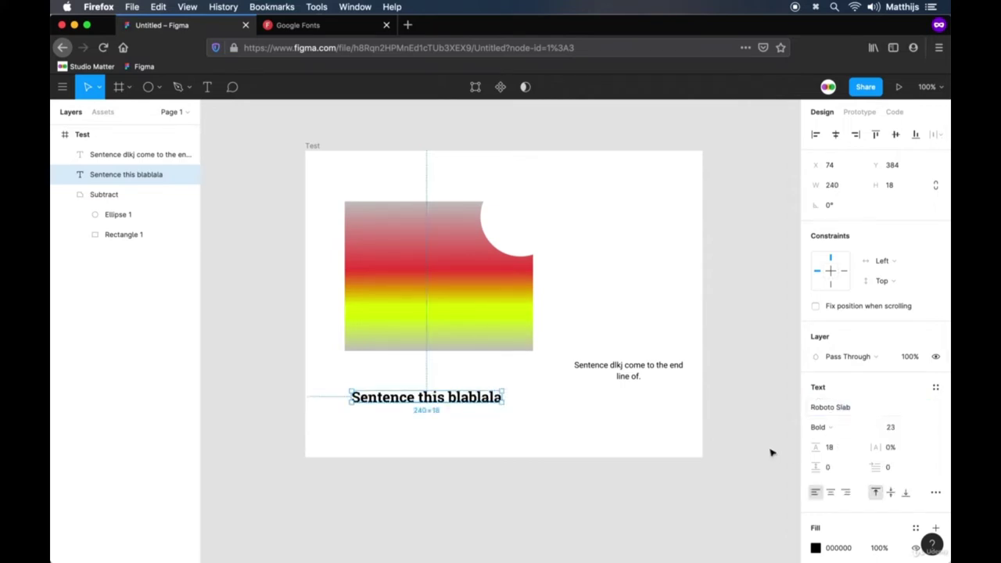
{"action": "left_click", "coordinate": [519, 489]}
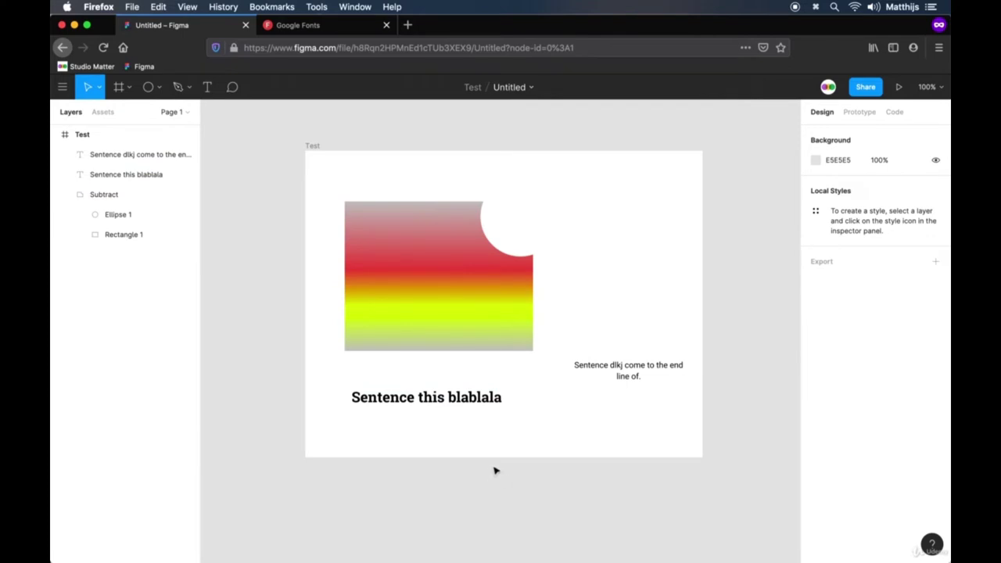
Step: Move "Sentence this blablala" up to about X 78, Y 365 and change its solid fill to a bright blue
{"action": "left_click", "coordinate": [485, 400]}
{"action": "left_click_drag", "start_coordinate": [485, 401], "coordinate": [488, 389]}
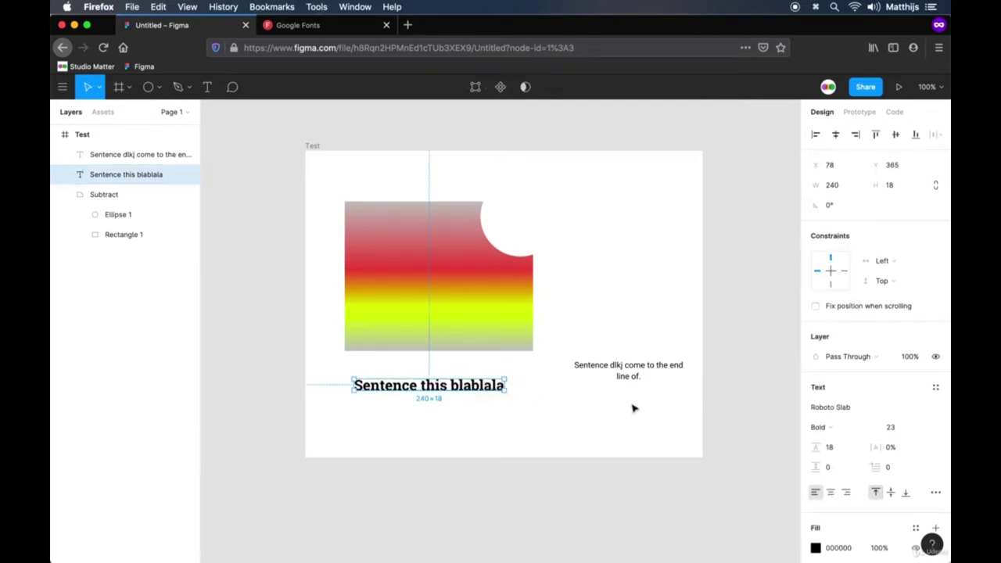
{"action": "scroll", "coordinate": [892, 506], "scroll_direction": "down", "scroll_amount": 3}
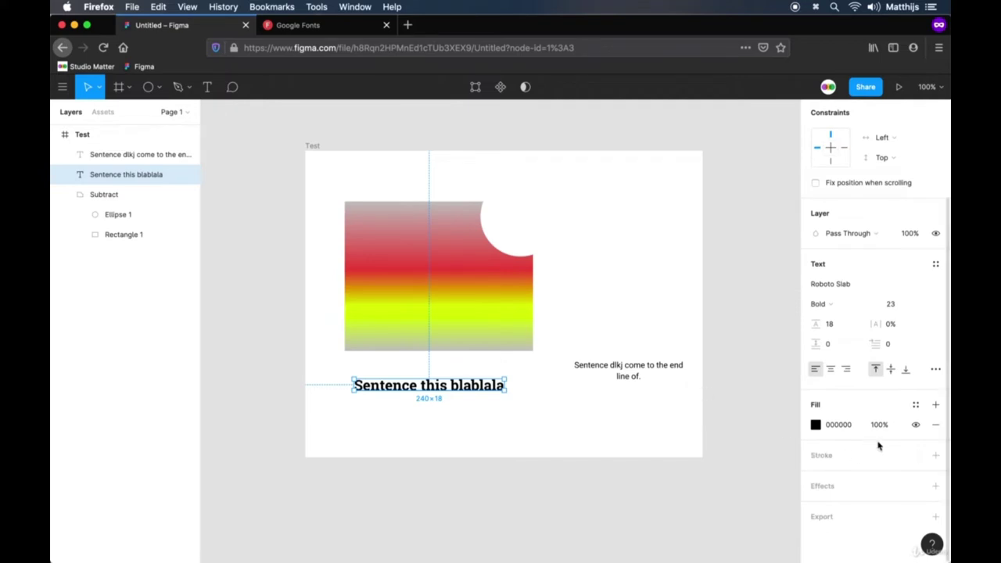
{"action": "left_click", "coordinate": [816, 425]}
{"action": "left_click_drag", "start_coordinate": [714, 416], "coordinate": [750, 415]}
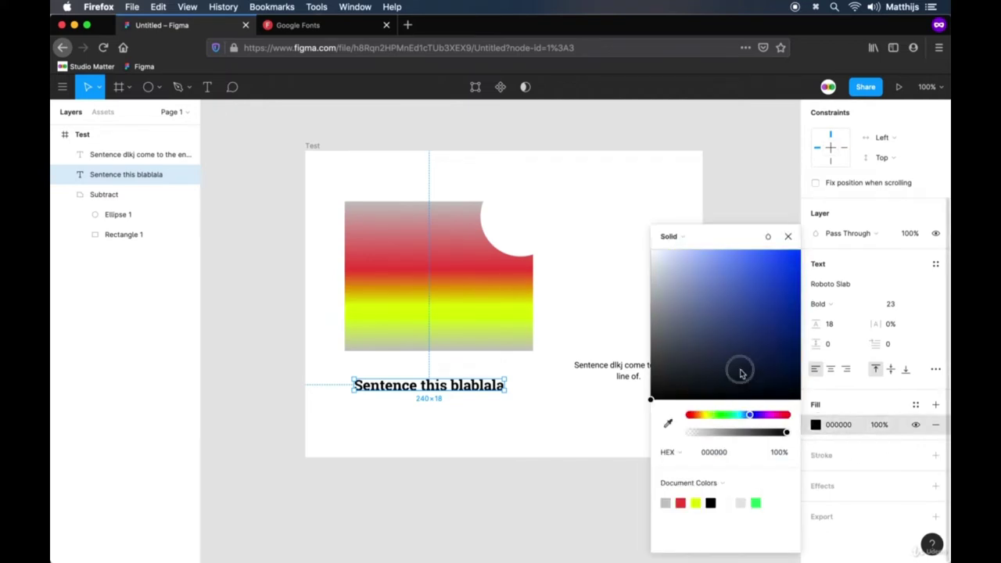
{"action": "left_click_drag", "start_coordinate": [741, 373], "coordinate": [782, 263]}
{"action": "left_click", "coordinate": [787, 183]}
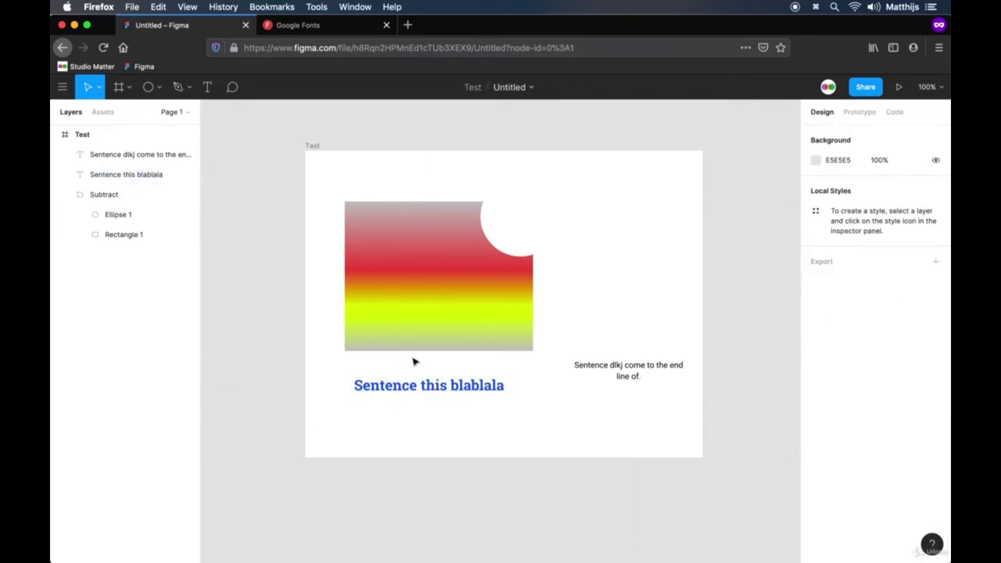
Step: Add a black outside stroke to "Sentence this blablala" and raise its width to 16
{"action": "left_click", "coordinate": [434, 387]}
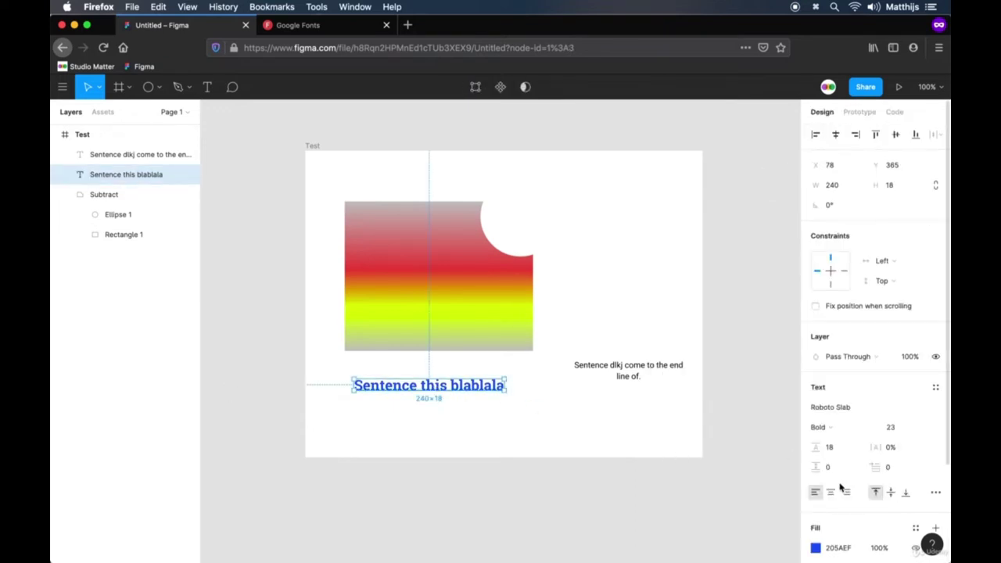
{"action": "scroll", "coordinate": [841, 488], "scroll_direction": "down", "scroll_amount": 3}
{"action": "left_click", "coordinate": [937, 456]}
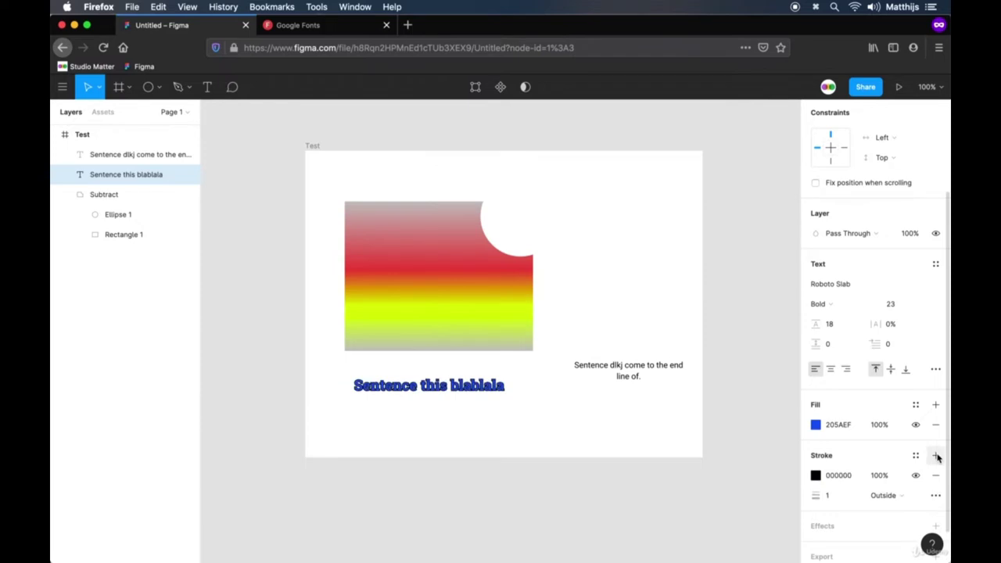
{"action": "left_click", "coordinate": [842, 501]}
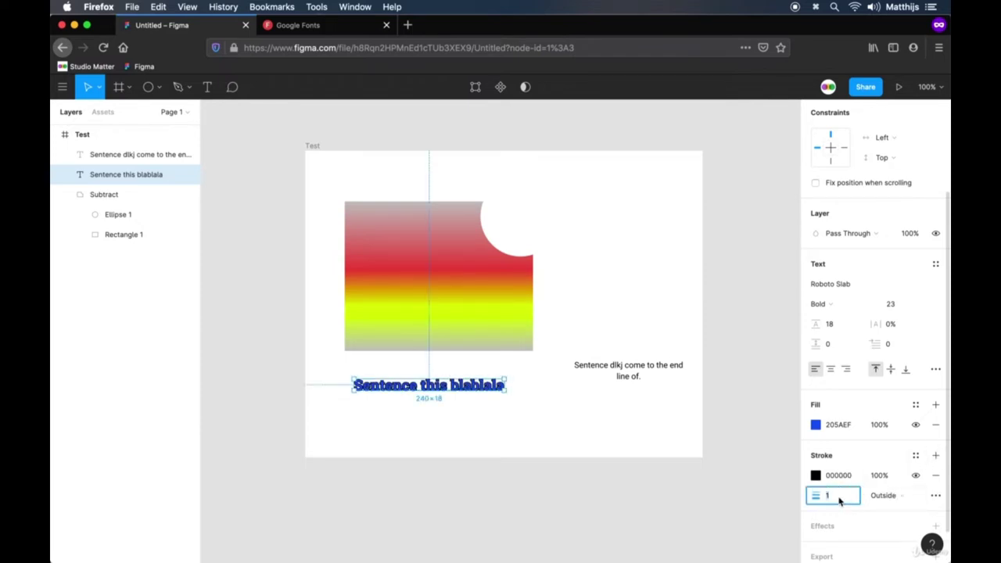
{"action": "key", "text": "Up"}
{"action": "key", "text": "Up"}
{"action": "key", "text": "Up"}
{"action": "key", "text": "Up"}
{"action": "key", "text": "Up"}
{"action": "key", "text": "Up"}
{"action": "key", "text": "Up"}
{"action": "key", "text": "Up"}
{"action": "key", "text": "Up"}
{"action": "key", "text": "Up"}
{"action": "key", "text": "Up"}
{"action": "key", "text": "Up"}
{"action": "key", "text": "Up"}
{"action": "key", "text": "Up"}
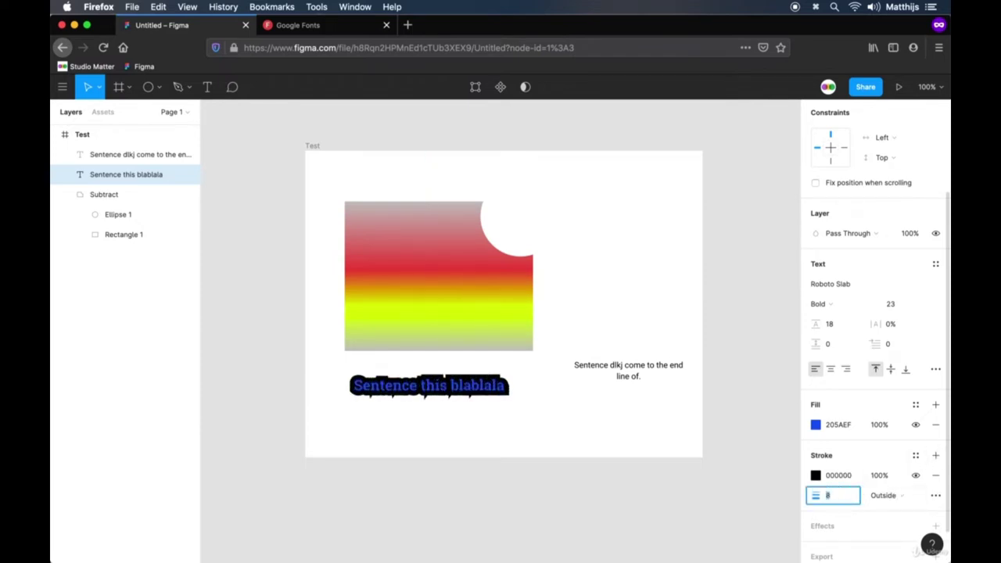
{"action": "key", "text": "Up"}
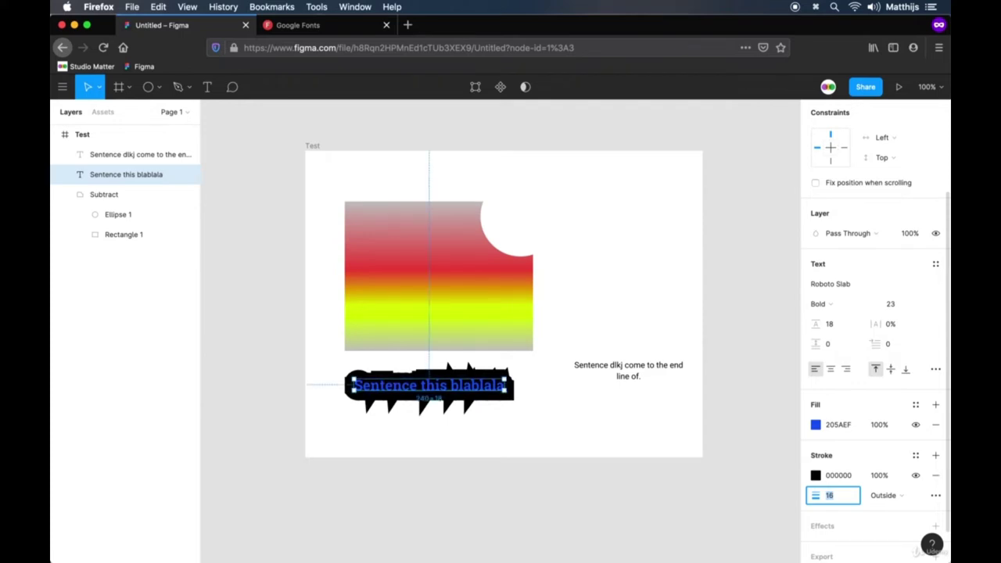
Step: Set the text's stroke width to 6, lower it to 0, raise it to 1 and remove the stroke
{"action": "type", "text": "6"}
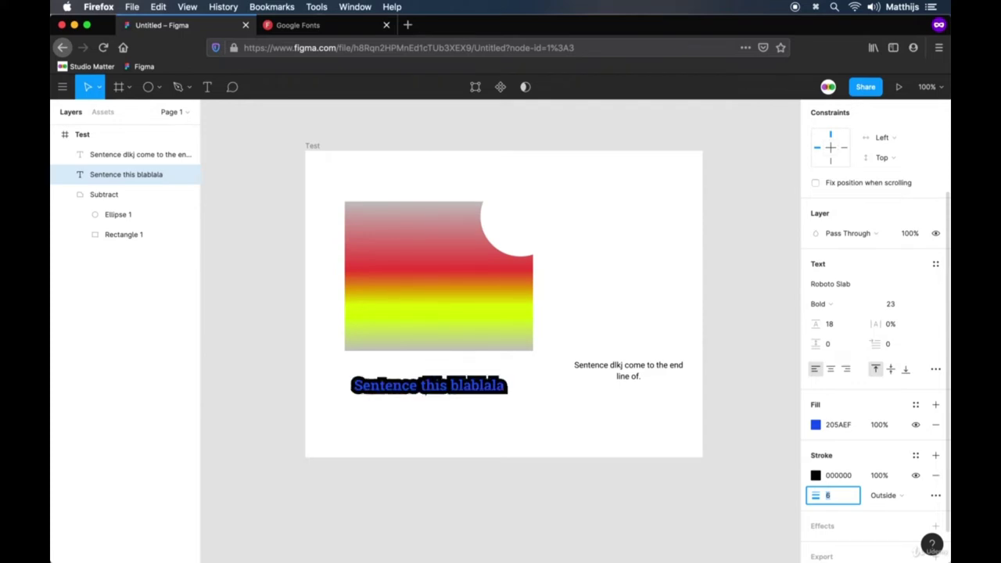
{"action": "key", "text": "Down"}
{"action": "key", "text": "Down"}
{"action": "key", "text": "Down"}
{"action": "key", "text": "Down"}
{"action": "key", "text": "Down"}
{"action": "key", "text": "Down"}
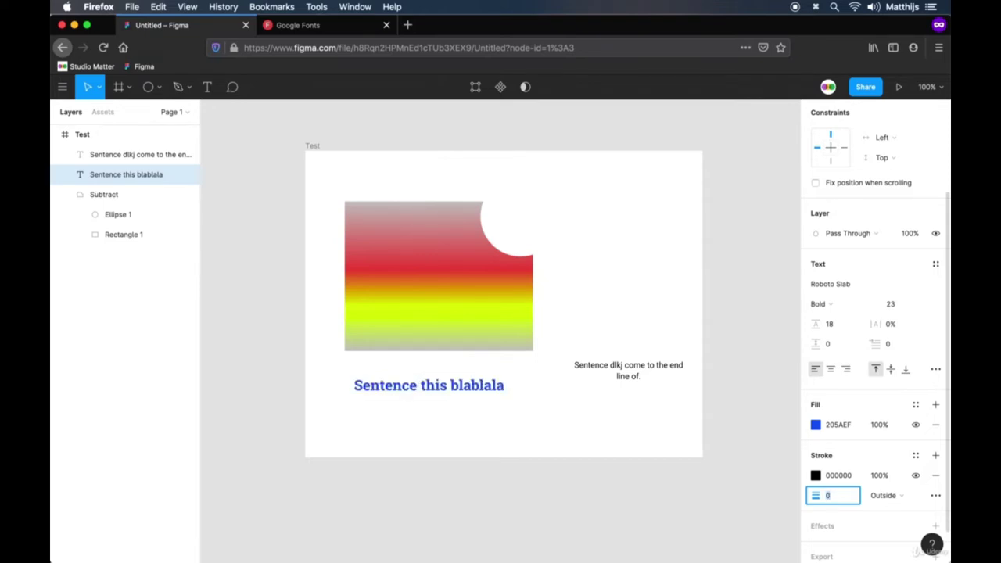
{"action": "key", "text": "Up"}
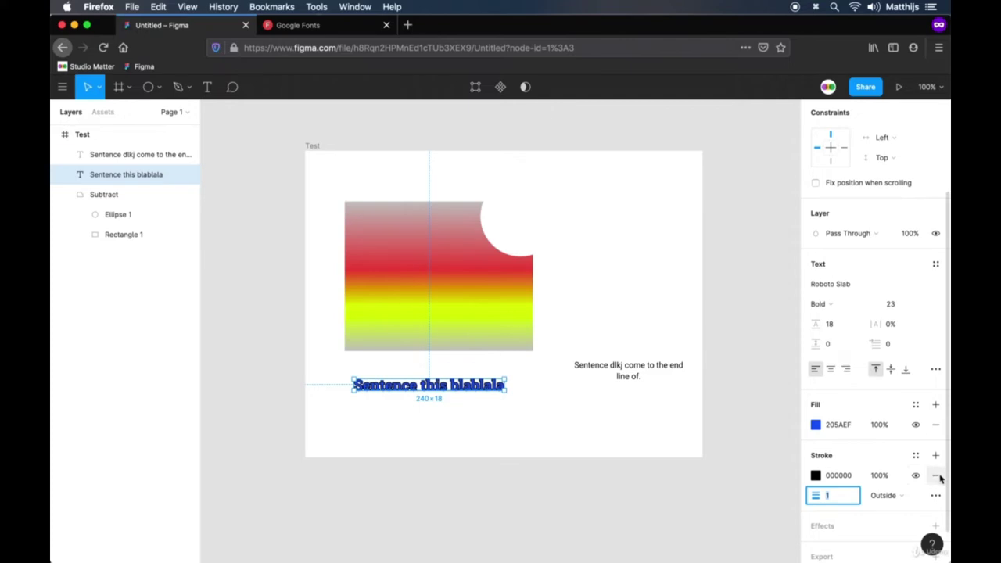
{"action": "left_click", "coordinate": [936, 477]}
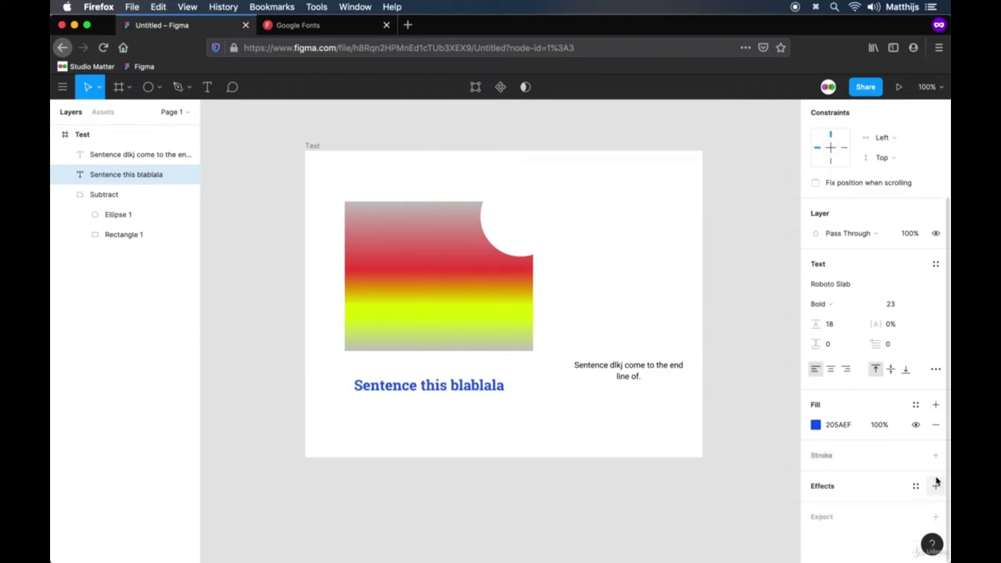
{"action": "left_click", "coordinate": [593, 498]}
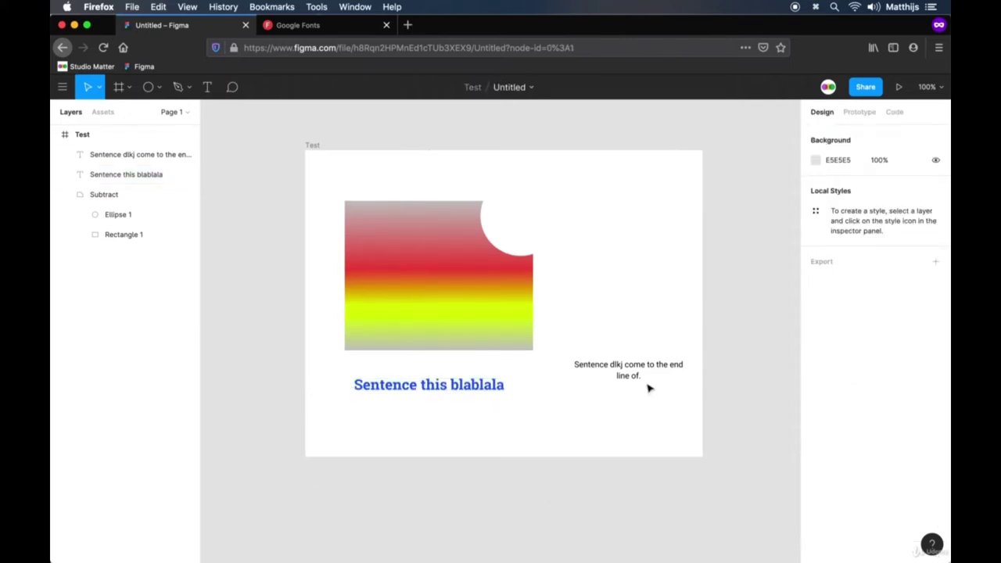
{"action": "left_click", "coordinate": [501, 387]}
{"action": "scroll", "coordinate": [920, 400], "scroll_direction": "down", "scroll_amount": 3}
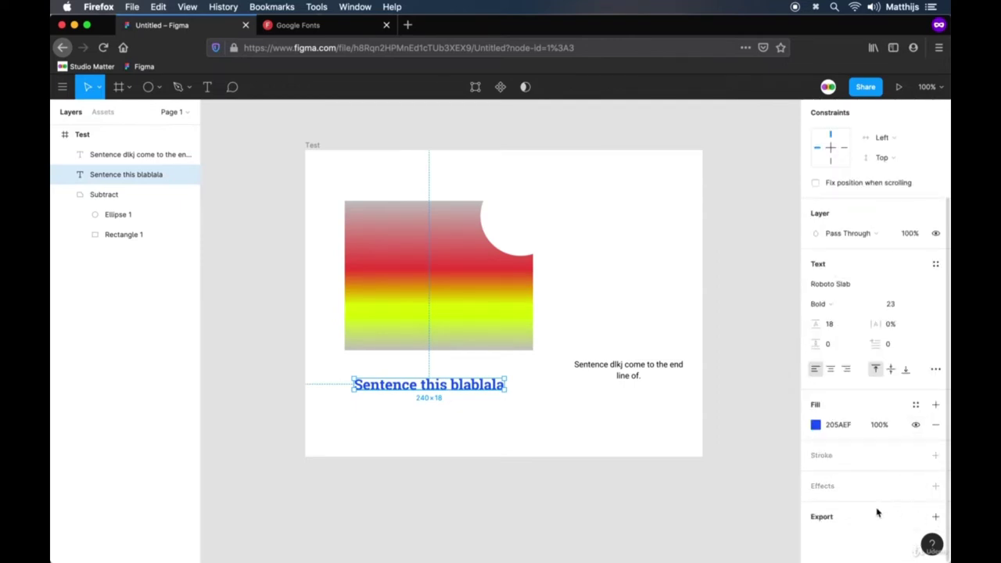
{"action": "left_click", "coordinate": [665, 474]}
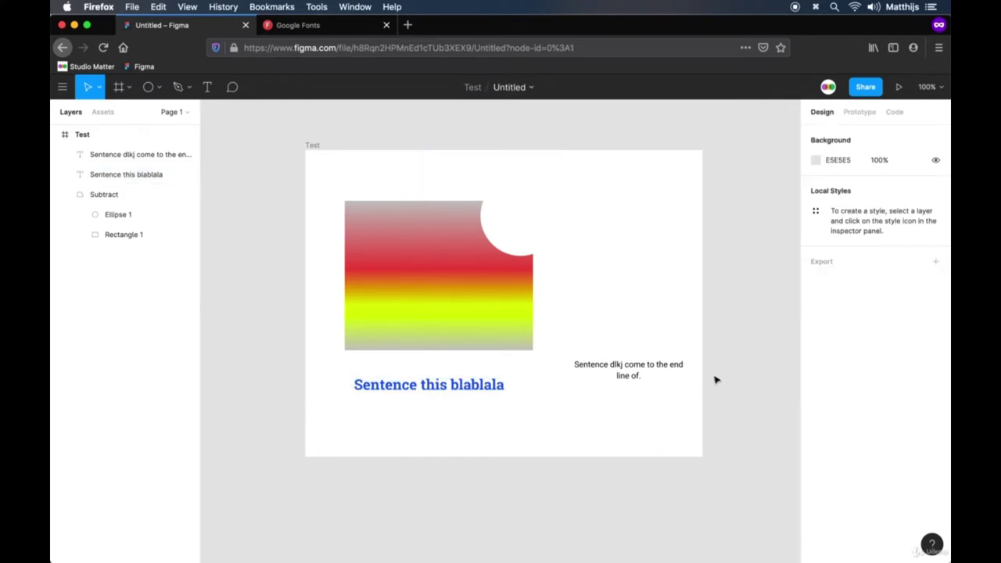
{"action": "left_click", "coordinate": [653, 363]}
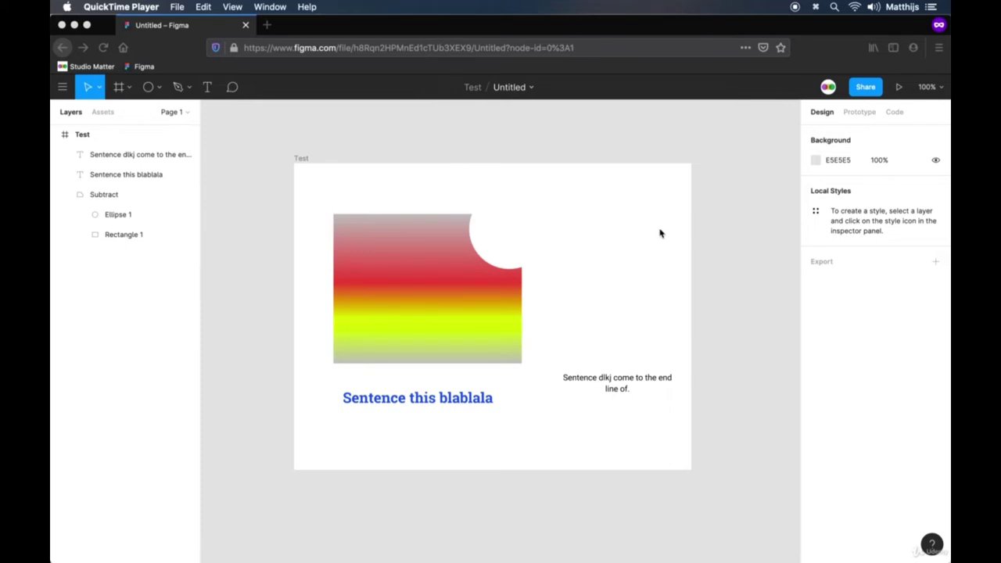
Step: Draw a new square frame of about 471 × 471 on the empty canvas to the right of the Test frame
{"action": "left_click", "coordinate": [679, 45]}
{"action": "left_click_drag", "start_coordinate": [700, 231], "coordinate": [205, 249]}
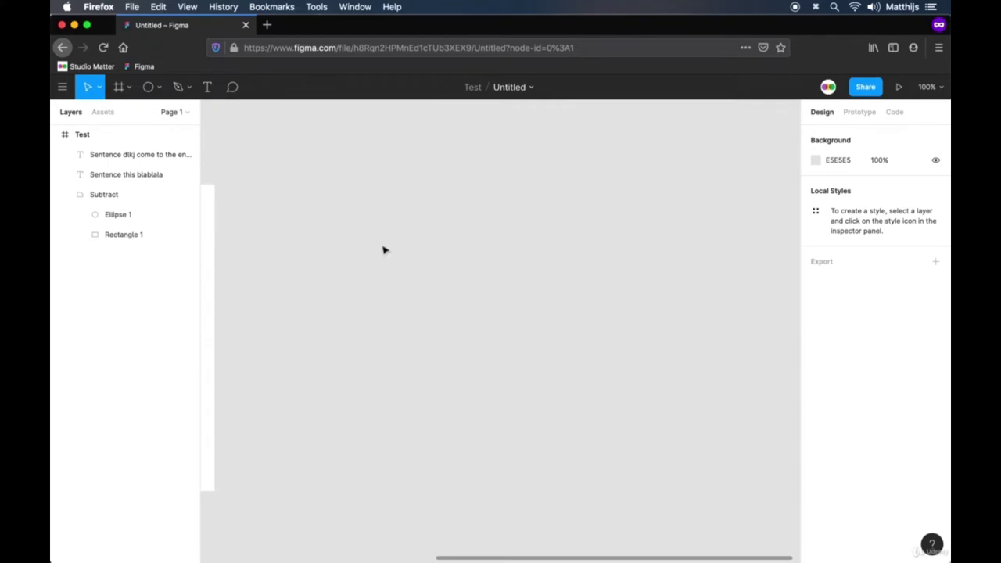
{"action": "key", "text": "f"}
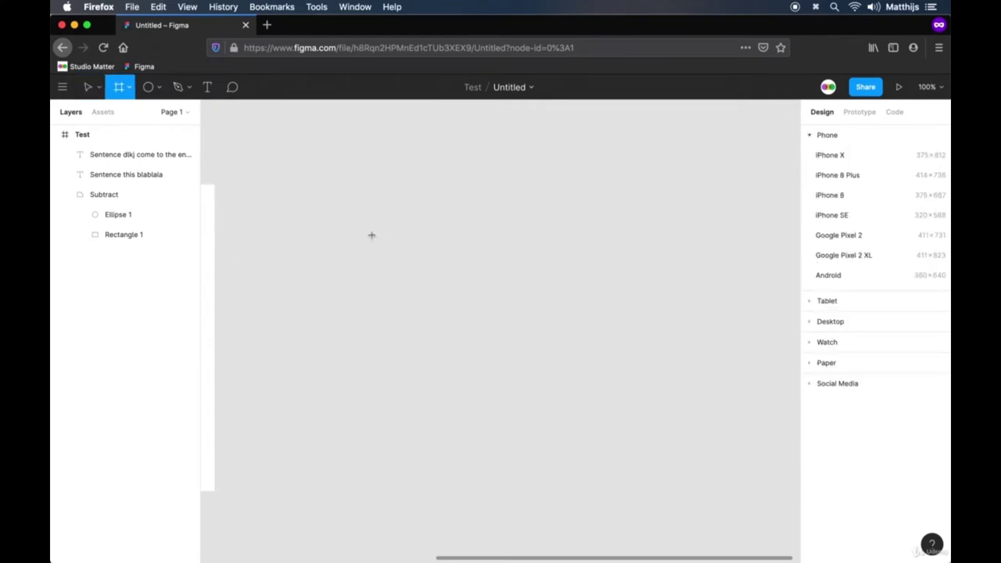
{"action": "left_click_drag", "start_coordinate": [321, 189], "coordinate": [581, 483]}
Step: Set the new frame's size to 450 × 450 and release its proportion constraint
{"action": "left_click", "coordinate": [854, 188]}
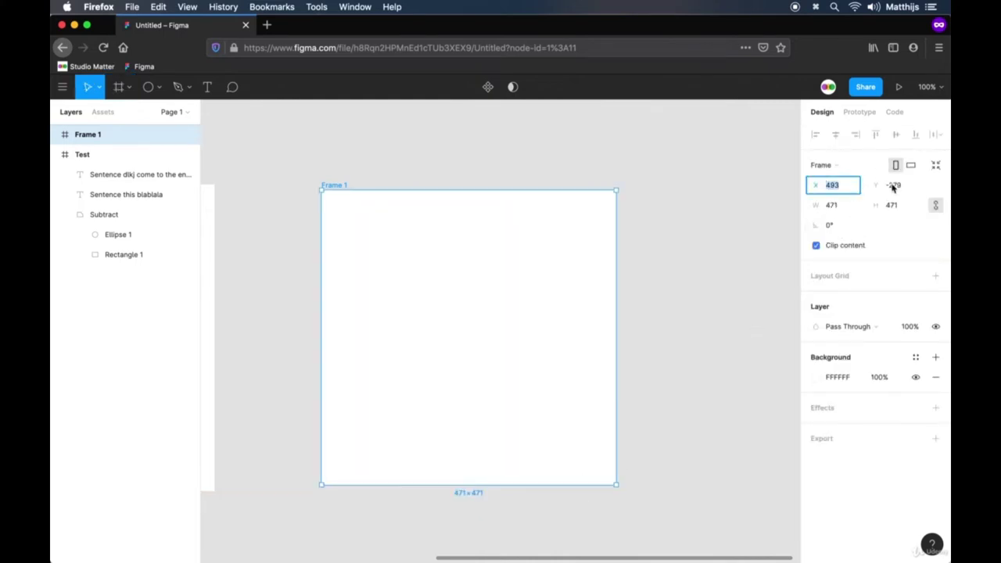
{"action": "key", "text": "Tab"}
{"action": "key", "text": "Tab"}
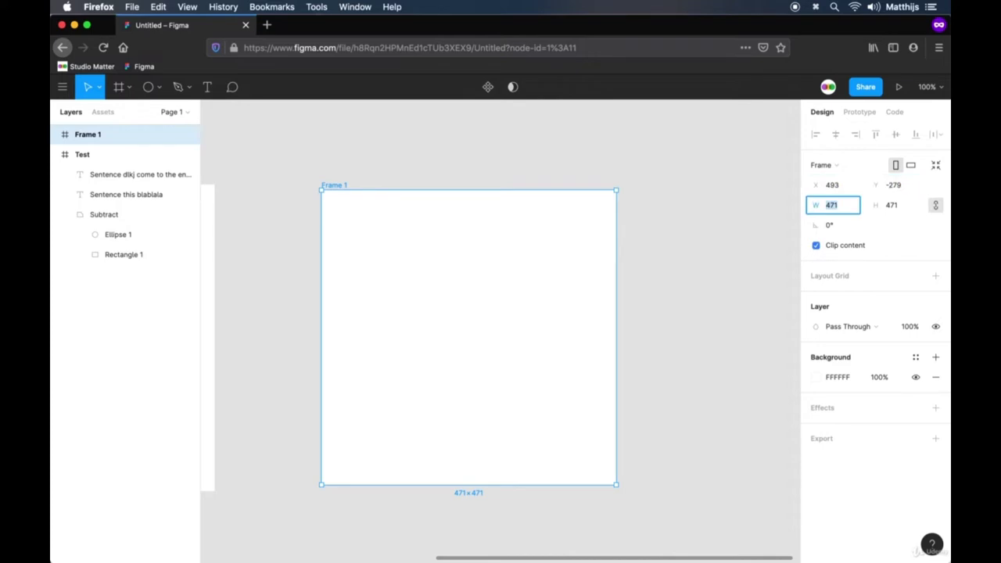
{"action": "type", "text": "450"}
{"action": "key", "text": "Tab"}
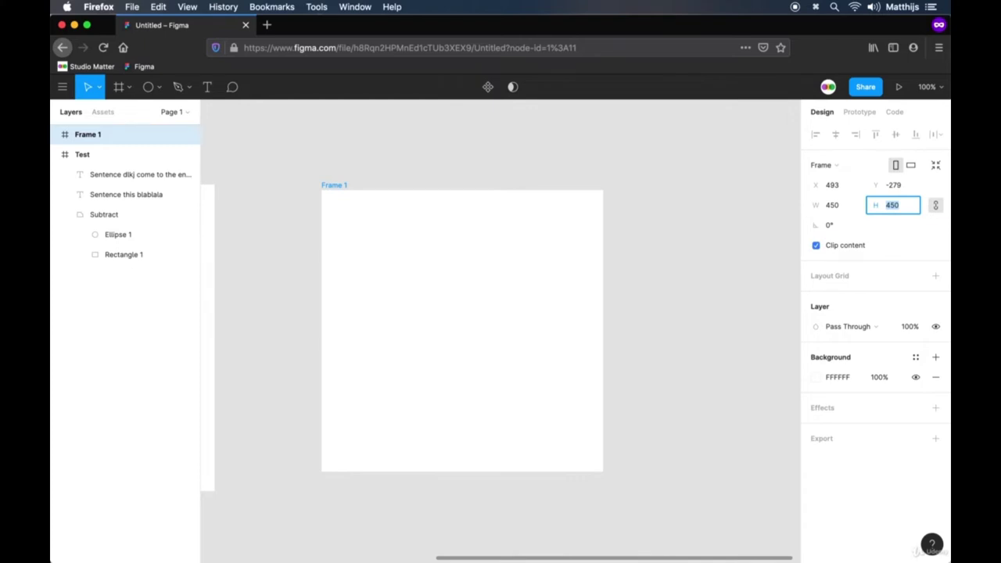
{"action": "left_click", "coordinate": [938, 207]}
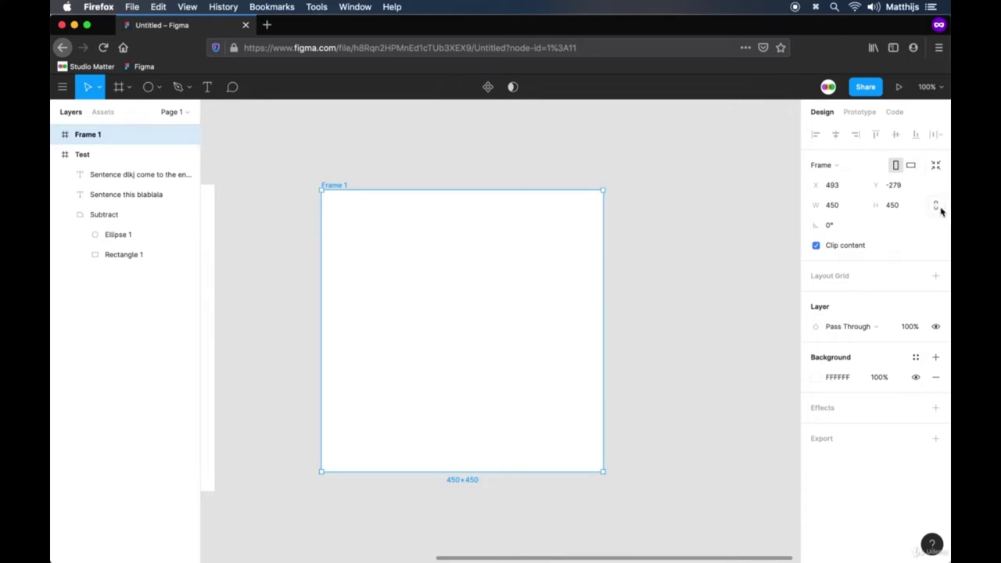
{"action": "left_click", "coordinate": [650, 263]}
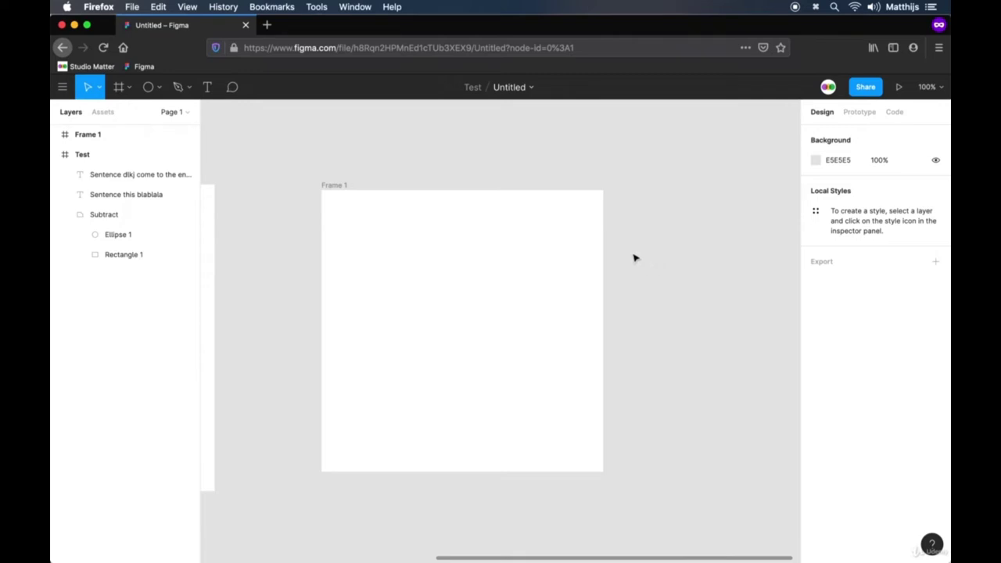
Step: Draw a circle of about 120 × 120 inside Frame 1 and move it to about X 86, Y 117
{"action": "key", "text": "o"}
{"action": "mouse_move", "coordinate": [356, 257]}
{"action": "left_mouse_down"}
{"action": "mouse_move", "coordinate": [427, 292]}
{"action": "mouse_move", "coordinate": [475, 367]}
{"action": "mouse_move", "coordinate": [392, 332]}
{"action": "left_mouse_up"}
{"action": "left_click_drag", "start_coordinate": [384, 295], "coordinate": [404, 303]}
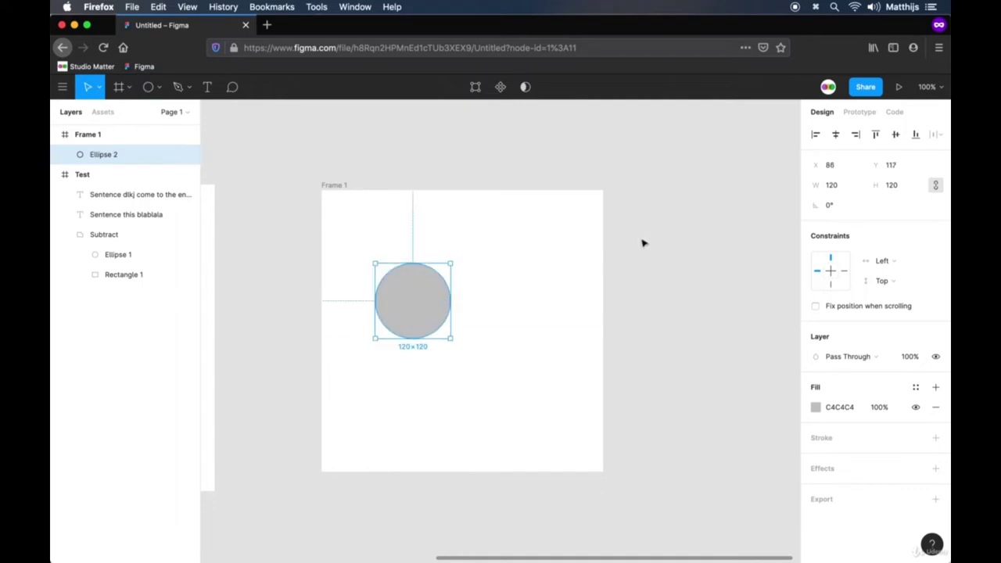
Step: Change the circle's fill to a radial gradient and color its center stop magenta
{"action": "left_click", "coordinate": [815, 409]}
{"action": "left_click", "coordinate": [690, 238]}
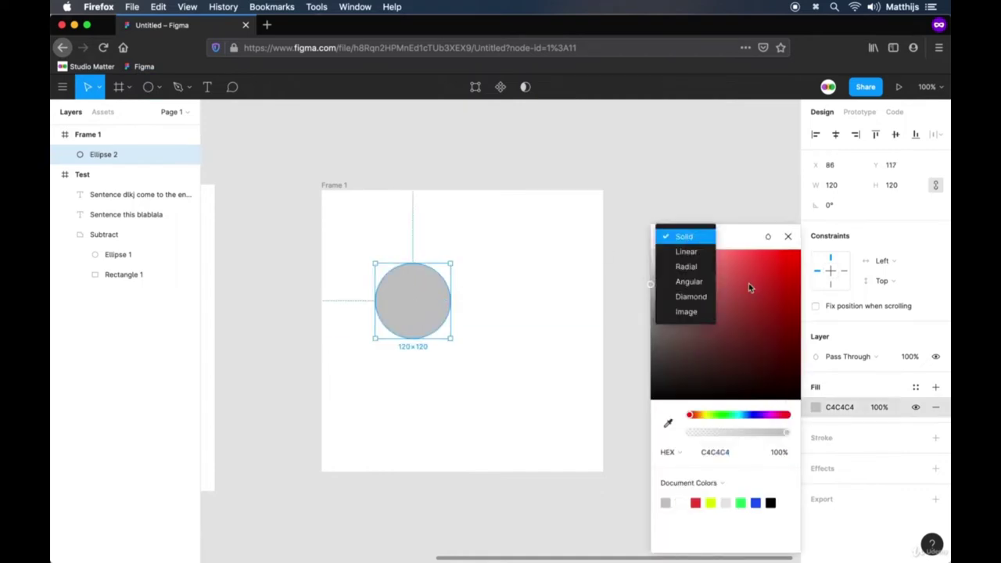
{"action": "left_click", "coordinate": [695, 266]}
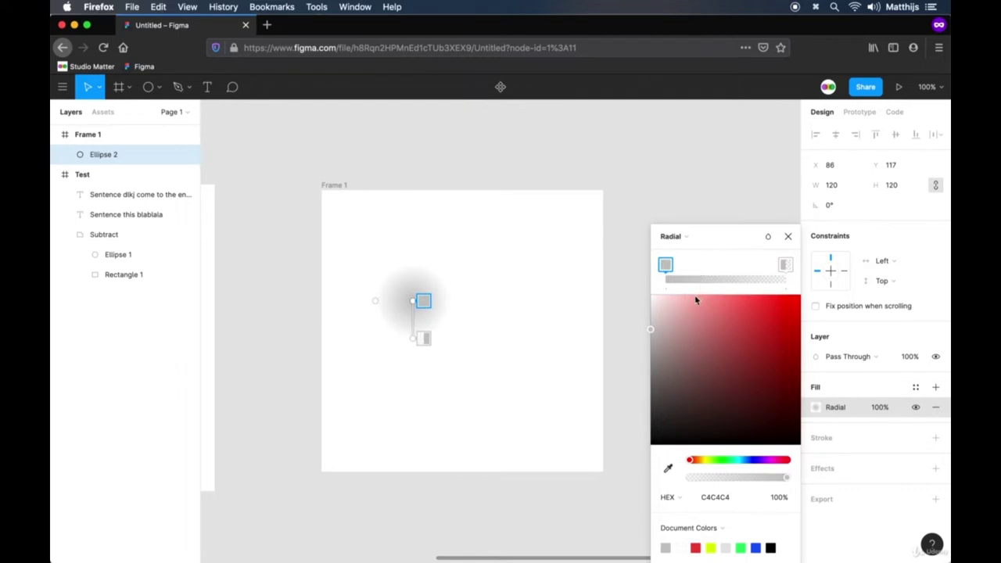
{"action": "left_click_drag", "start_coordinate": [721, 460], "coordinate": [767, 460]}
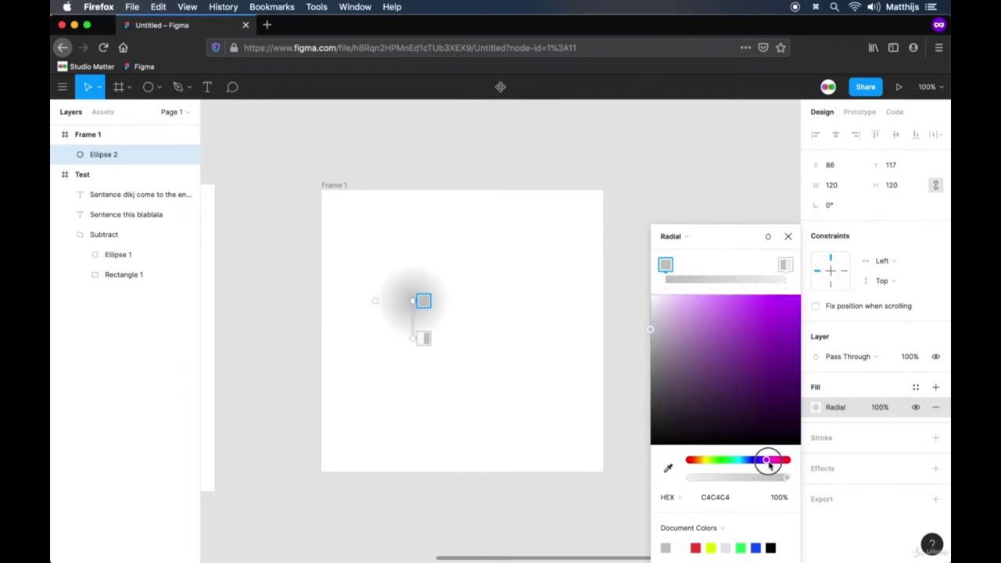
{"action": "left_click_drag", "start_coordinate": [709, 313], "coordinate": [750, 283]}
Step: Set the radial gradient's outer stop to bright blue 0085FF at 100% opacity
{"action": "left_click", "coordinate": [785, 265]}
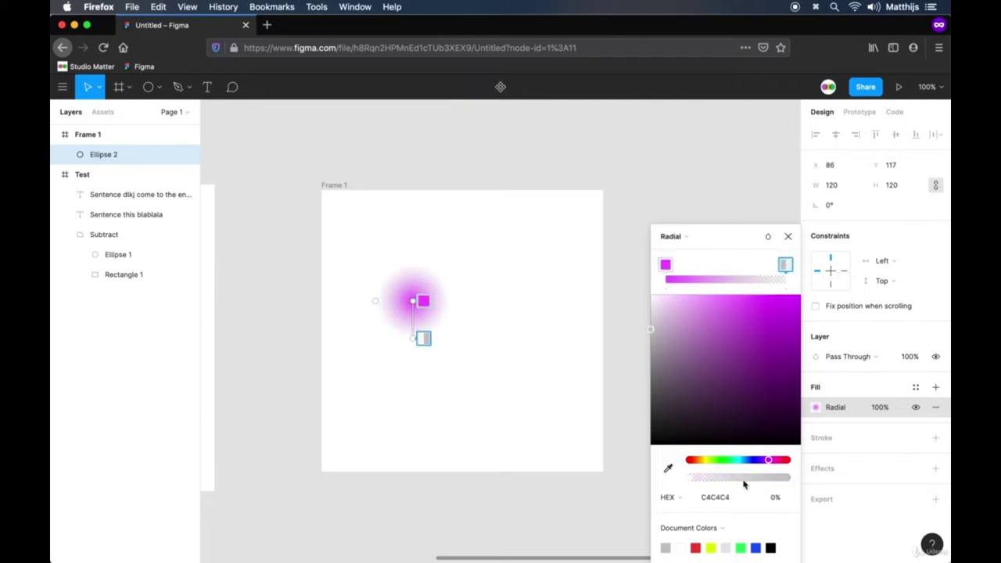
{"action": "left_click", "coordinate": [749, 461]}
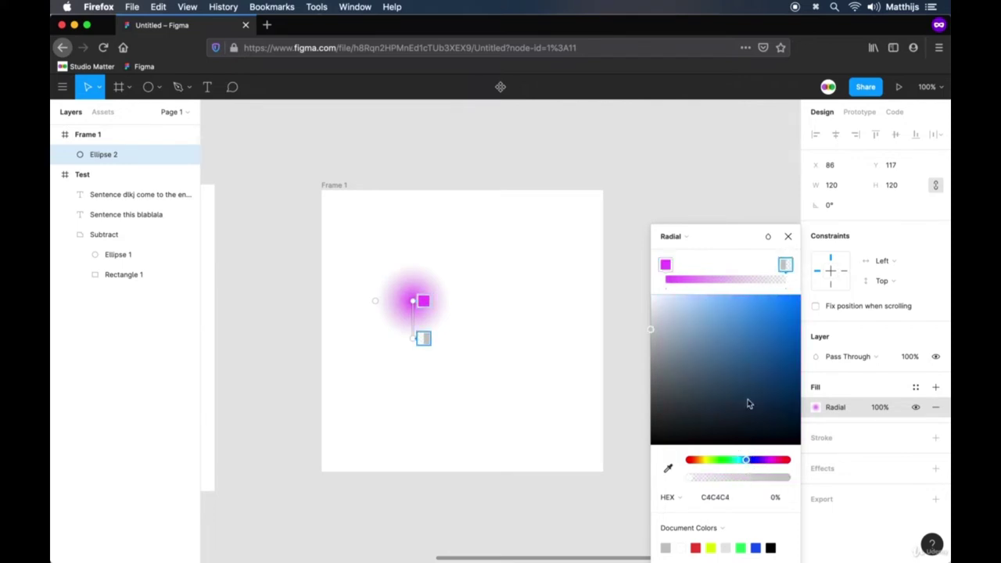
{"action": "left_click_drag", "start_coordinate": [793, 310], "coordinate": [843, 258]}
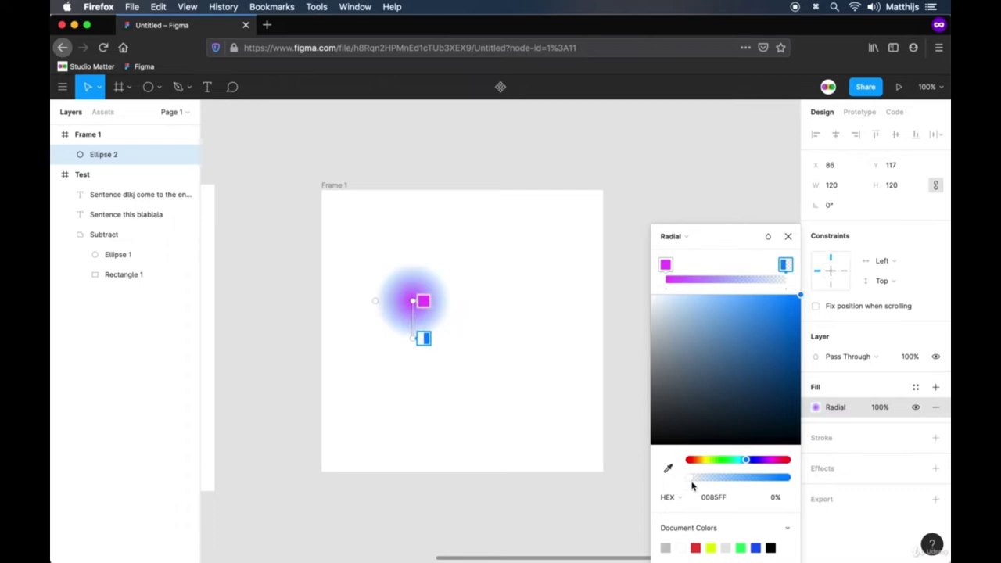
{"action": "left_click_drag", "start_coordinate": [689, 478], "coordinate": [809, 477]}
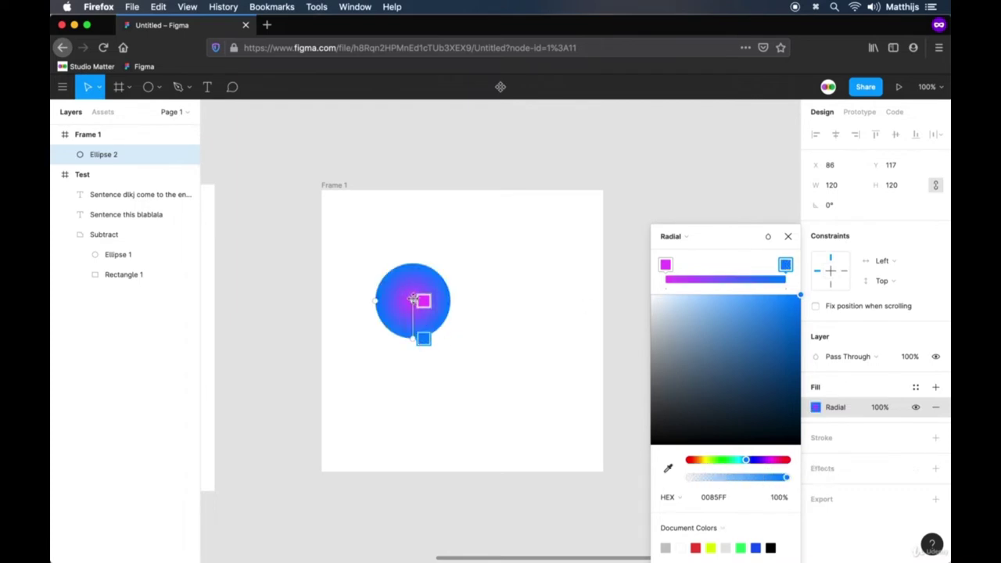
Step: Shift the gradient's center to the circle's upper-left edge and extend its blue end beyond the circle's lower right
{"action": "left_click_drag", "start_coordinate": [410, 296], "coordinate": [408, 274]}
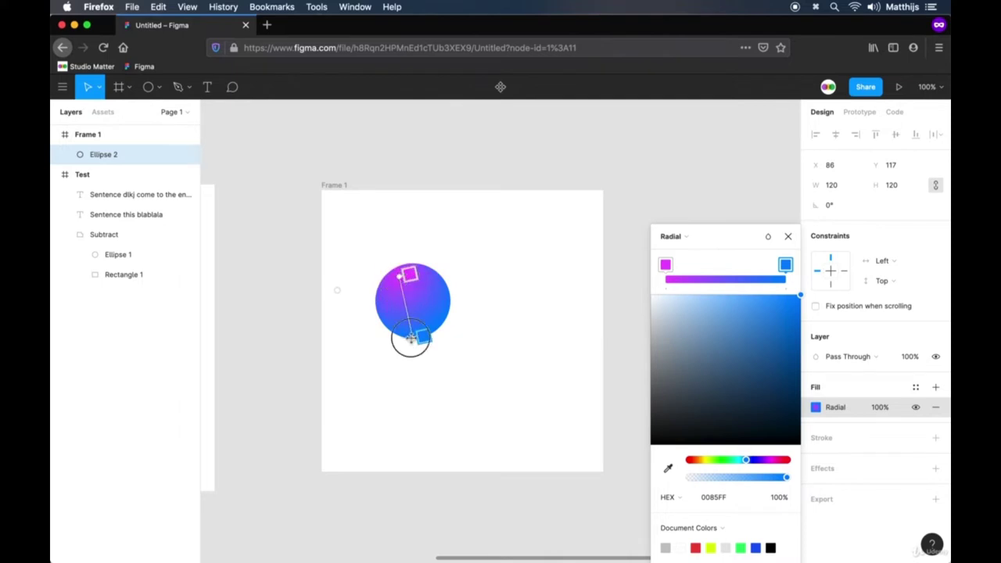
{"action": "left_click_drag", "start_coordinate": [422, 338], "coordinate": [471, 374]}
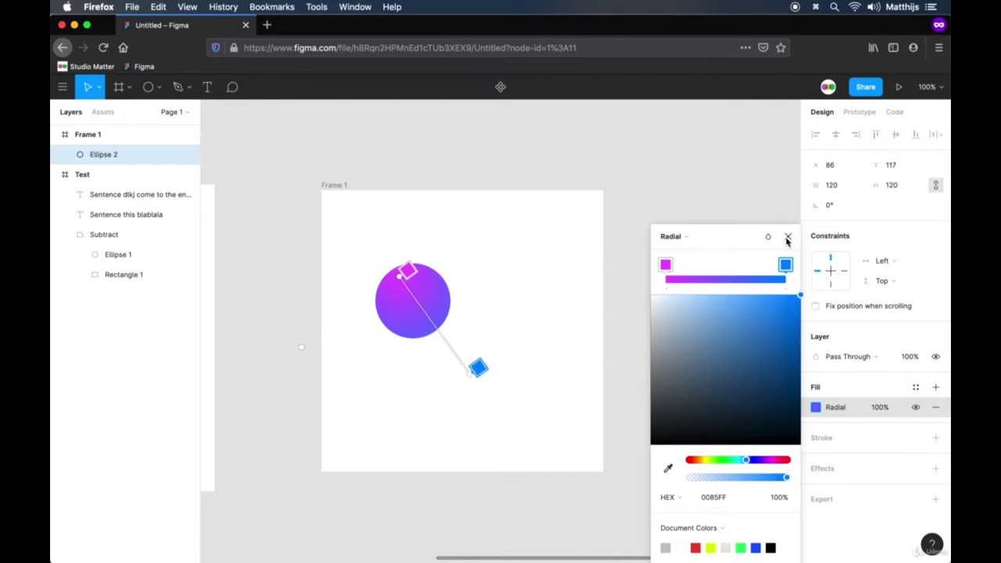
{"action": "left_click_drag", "start_coordinate": [400, 274], "coordinate": [393, 272]}
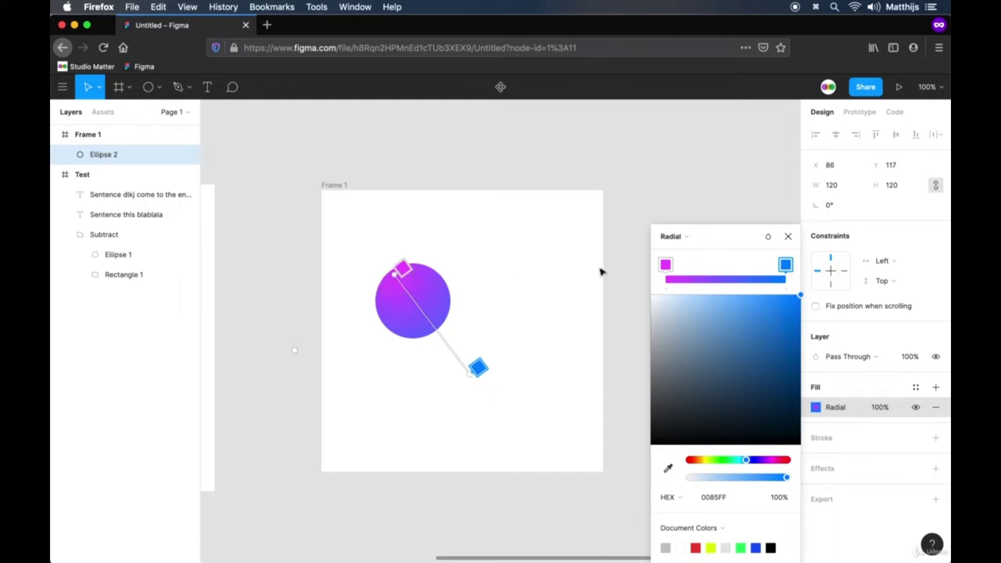
{"action": "left_click", "coordinate": [788, 238]}
{"action": "left_click", "coordinate": [699, 245]}
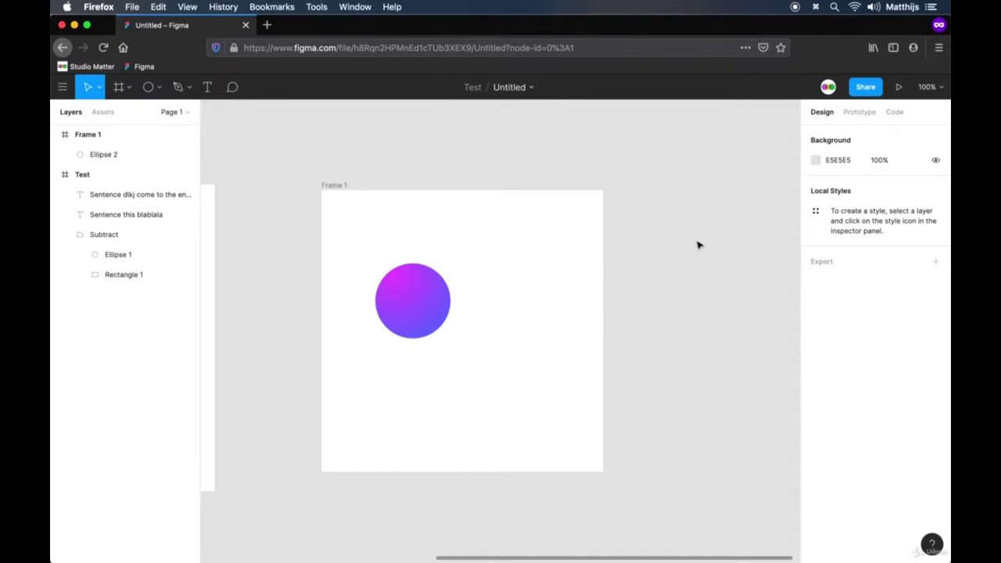
Step: Draw a 90 × 90 square over the gradient circle's lower-right quarter and subtract it from the circle
{"action": "key", "text": "r"}
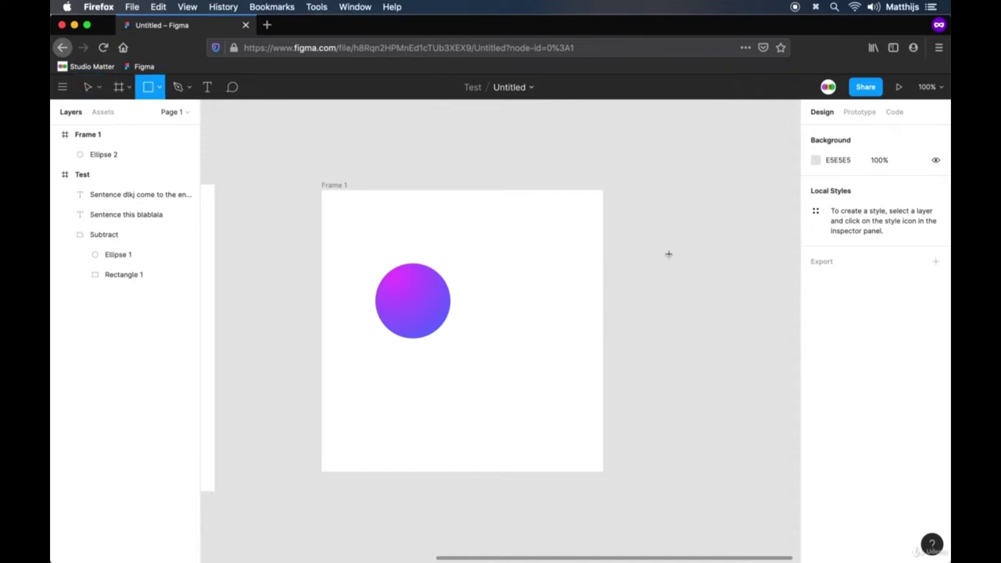
{"action": "left_click_drag", "start_coordinate": [487, 364], "coordinate": [454, 327]}
{"action": "left_click", "coordinate": [396, 305], "text": "shift"}
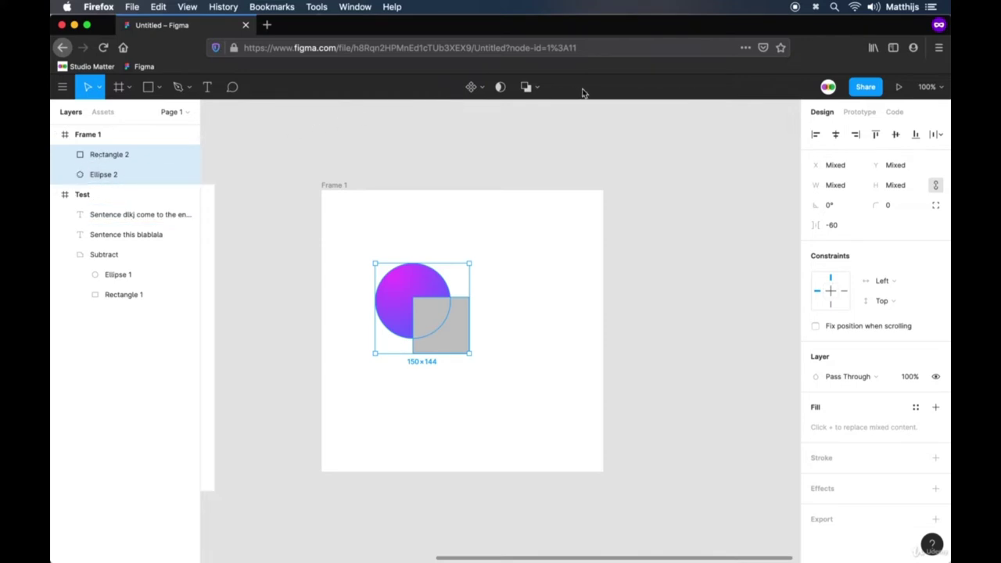
{"action": "left_click", "coordinate": [539, 88]}
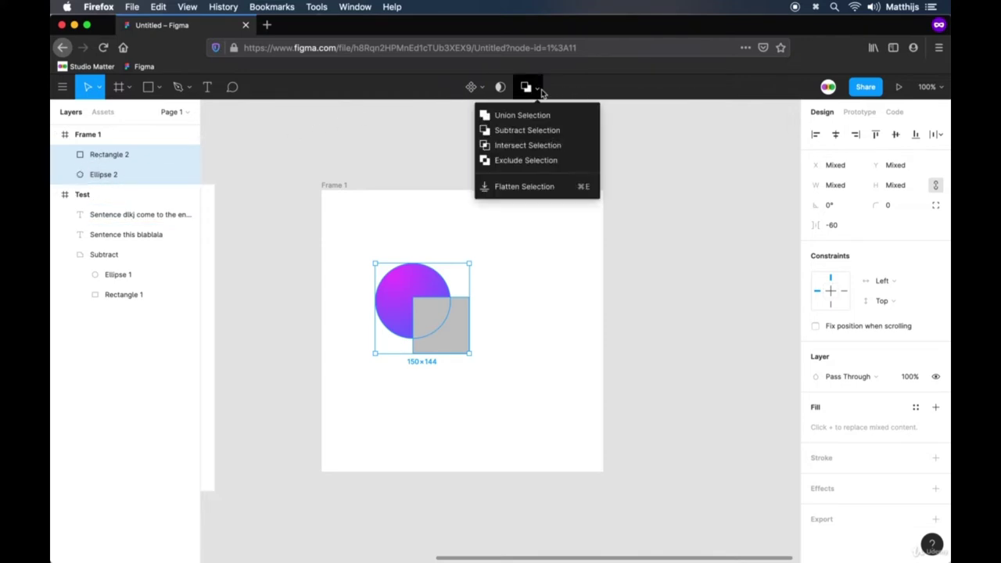
{"action": "left_click", "coordinate": [543, 133]}
{"action": "left_click", "coordinate": [459, 148]}
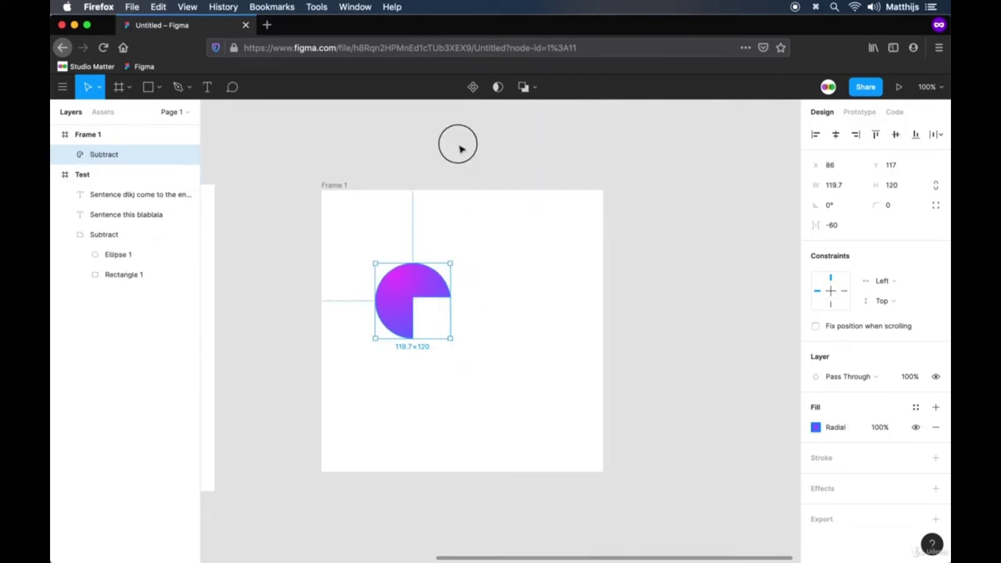
Step: Shorten the subtracted square inside the boolean shape from its upper edge, to a height of 86 at Y 175
{"action": "double_click", "coordinate": [437, 288]}
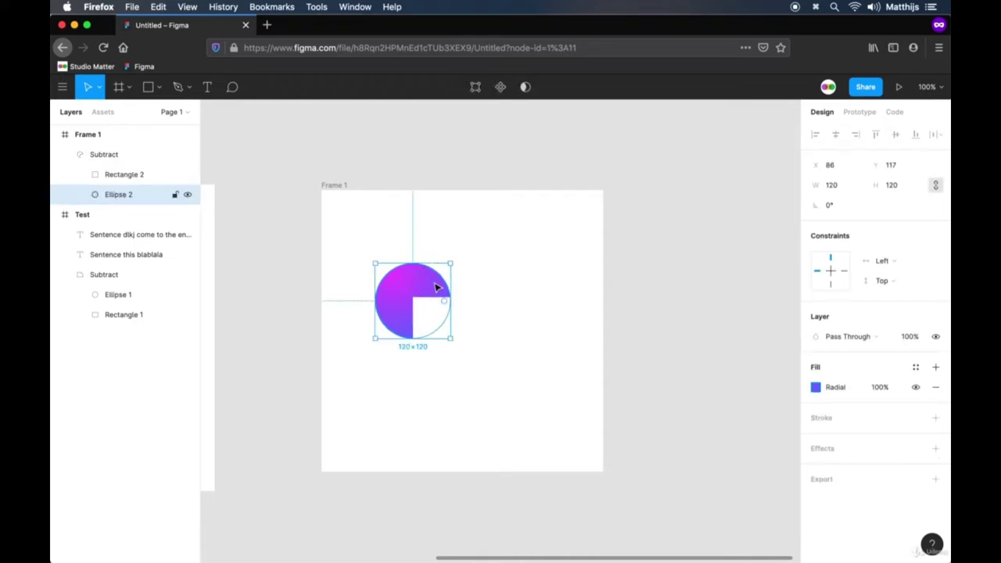
{"action": "left_click", "coordinate": [430, 308]}
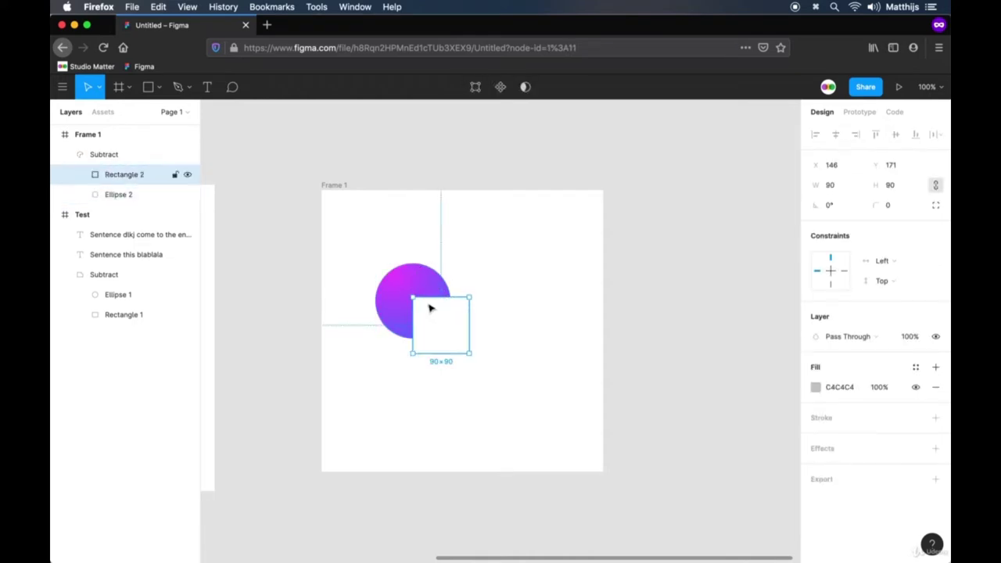
{"action": "left_click_drag", "start_coordinate": [438, 299], "coordinate": [443, 298]}
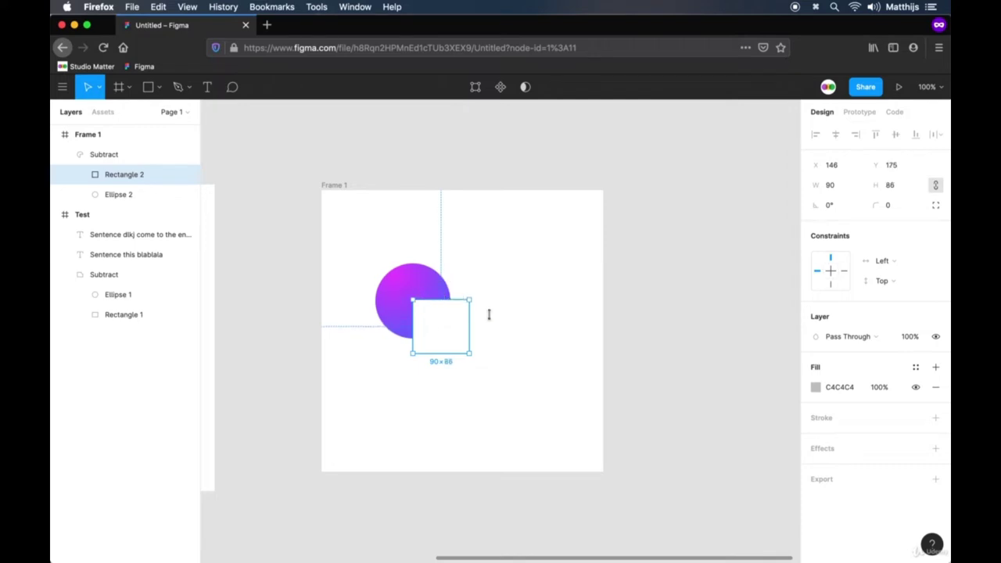
{"action": "left_click", "coordinate": [471, 342]}
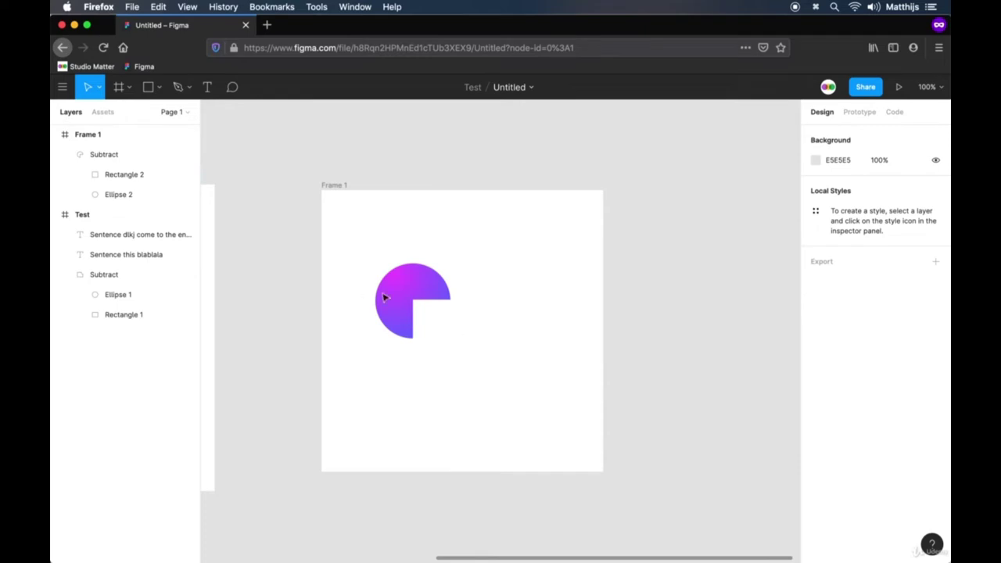
{"action": "left_click", "coordinate": [417, 291]}
{"action": "left_click", "coordinate": [508, 326]}
Step: Duplicate the ellipse from the Subtract group and scale the copy down about its center to 84 × 84
{"action": "left_click", "coordinate": [120, 197]}
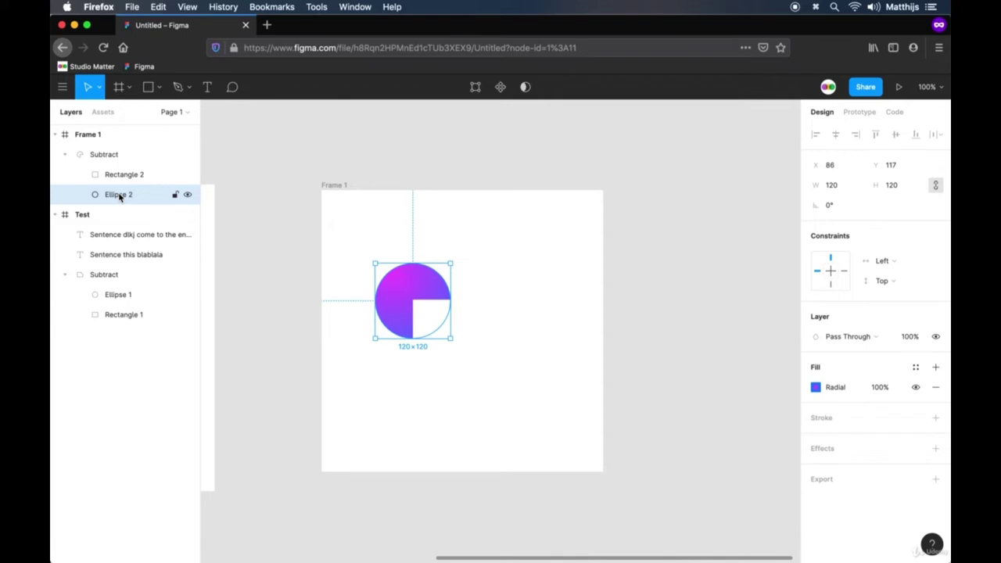
{"action": "key", "text": "super+c"}
{"action": "key", "text": "super+v"}
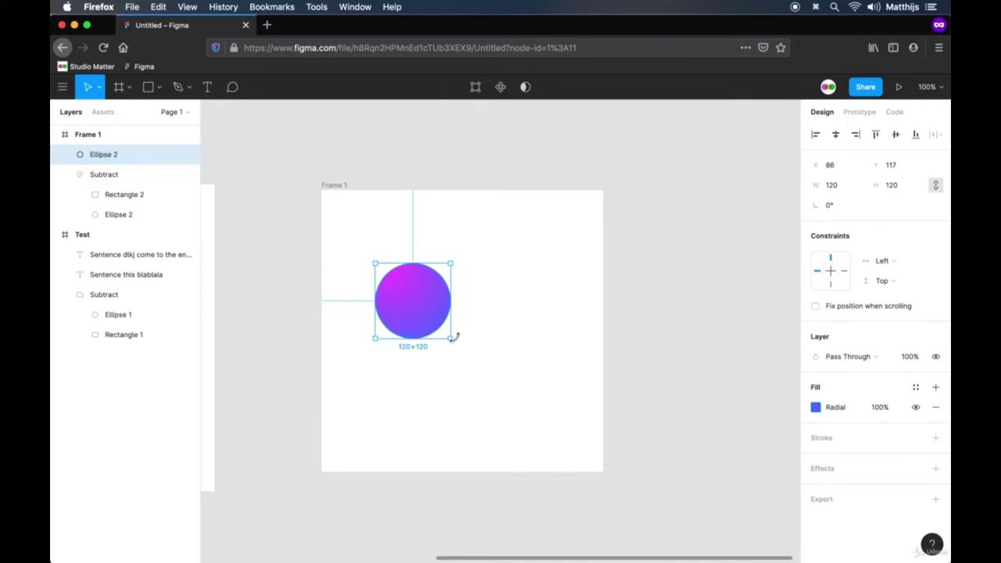
{"action": "left_click_drag", "start_coordinate": [452, 338], "coordinate": [437, 327]}
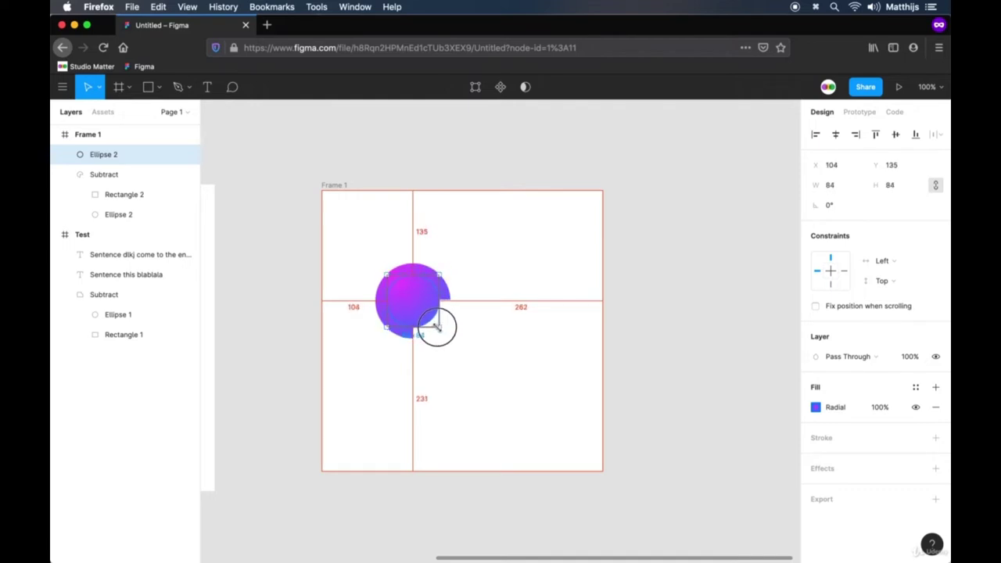
{"action": "left_click_drag", "start_coordinate": [436, 327], "coordinate": [447, 325]}
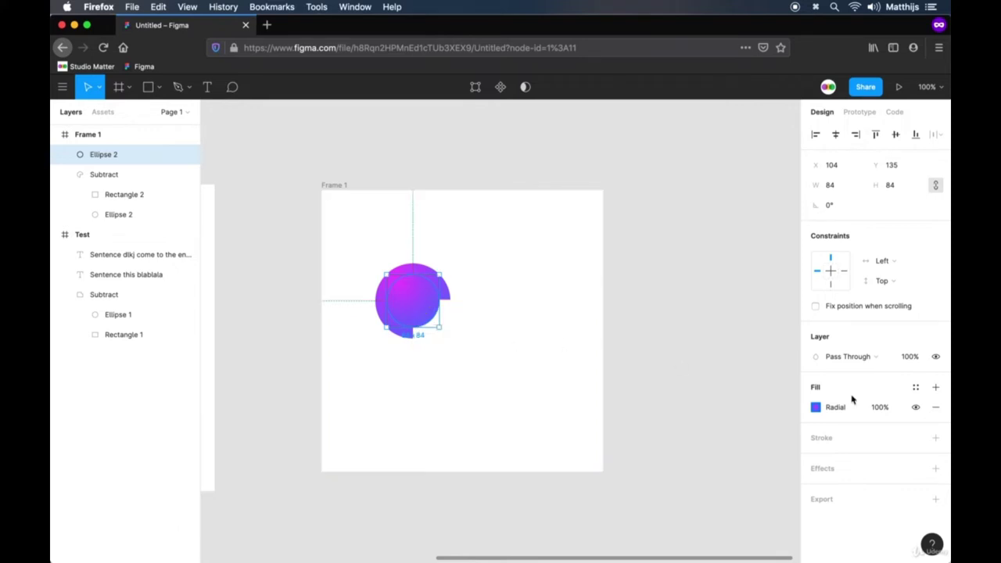
Step: Darken the small circle's radial gradient, making the center stop dark magenta and the outer stop blue 1968B0
{"action": "left_click", "coordinate": [816, 408]}
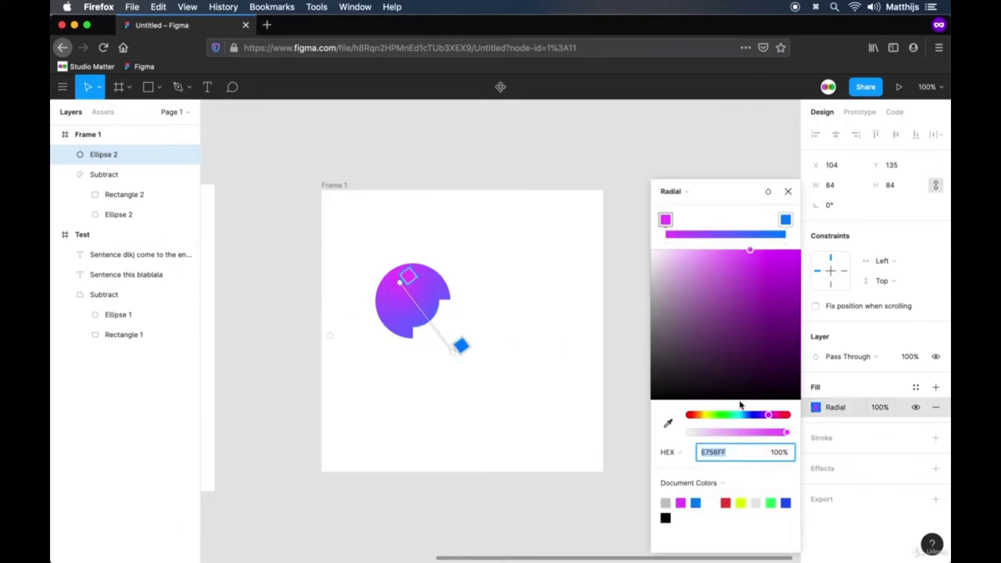
{"action": "mouse_move", "coordinate": [753, 251]}
{"action": "left_mouse_down"}
{"action": "mouse_move", "coordinate": [743, 252]}
{"action": "mouse_move", "coordinate": [758, 270]}
{"action": "left_mouse_up"}
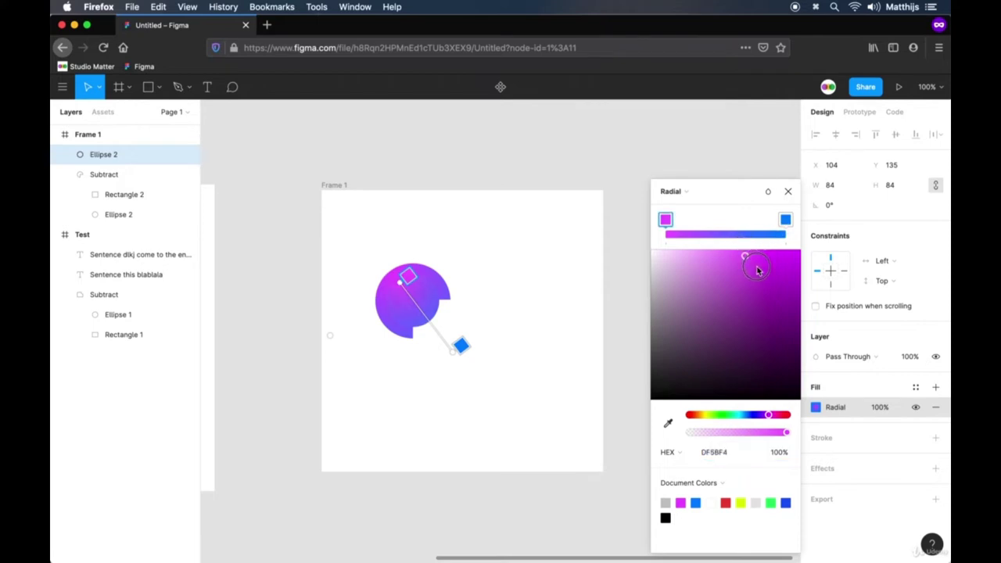
{"action": "left_click", "coordinate": [786, 220]}
{"action": "left_click_drag", "start_coordinate": [780, 268], "coordinate": [779, 296]}
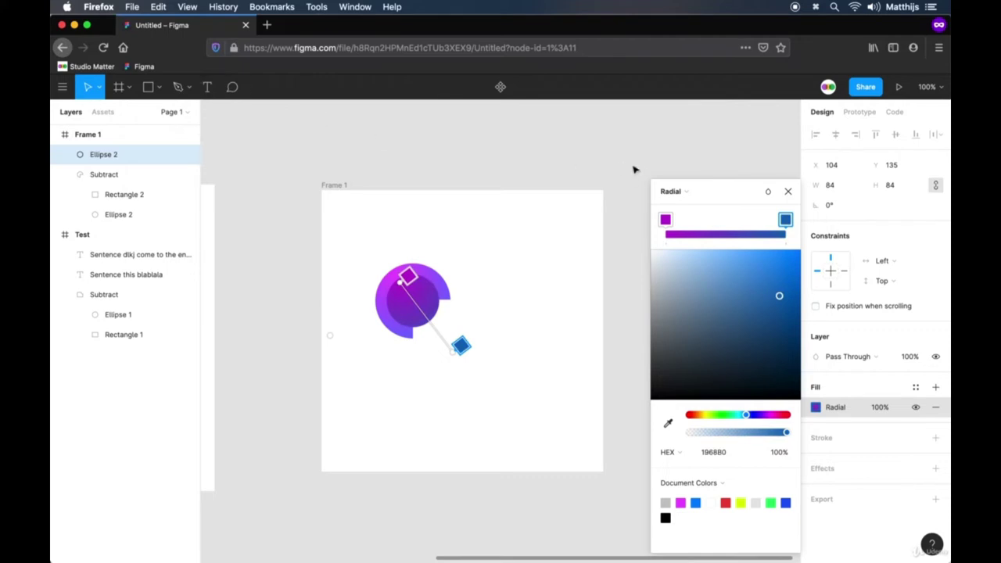
{"action": "left_click", "coordinate": [788, 192]}
{"action": "left_click", "coordinate": [709, 238]}
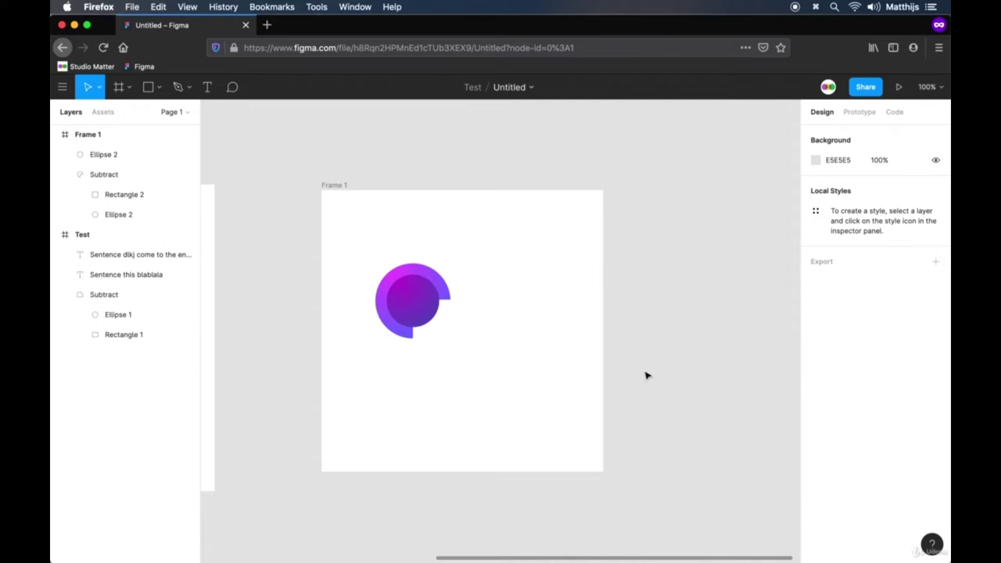
Step: Add a text box of about 244 × 114 to the lower right of the circles reading "Blob", and select its text
{"action": "key", "text": "t"}
{"action": "left_click_drag", "start_coordinate": [442, 322], "coordinate": [596, 395]}
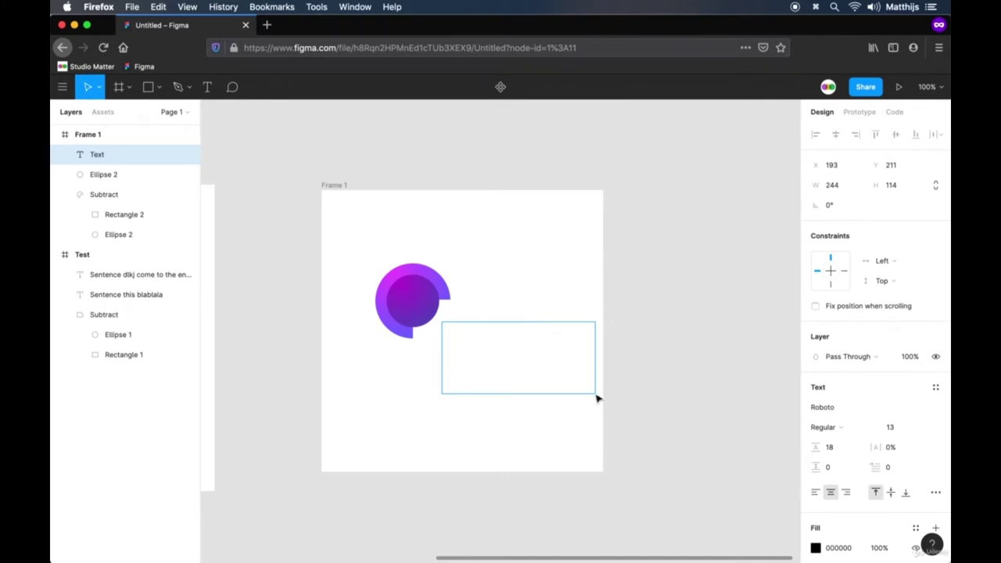
{"action": "type", "text": "Blob"}
{"action": "key", "text": "super+a"}
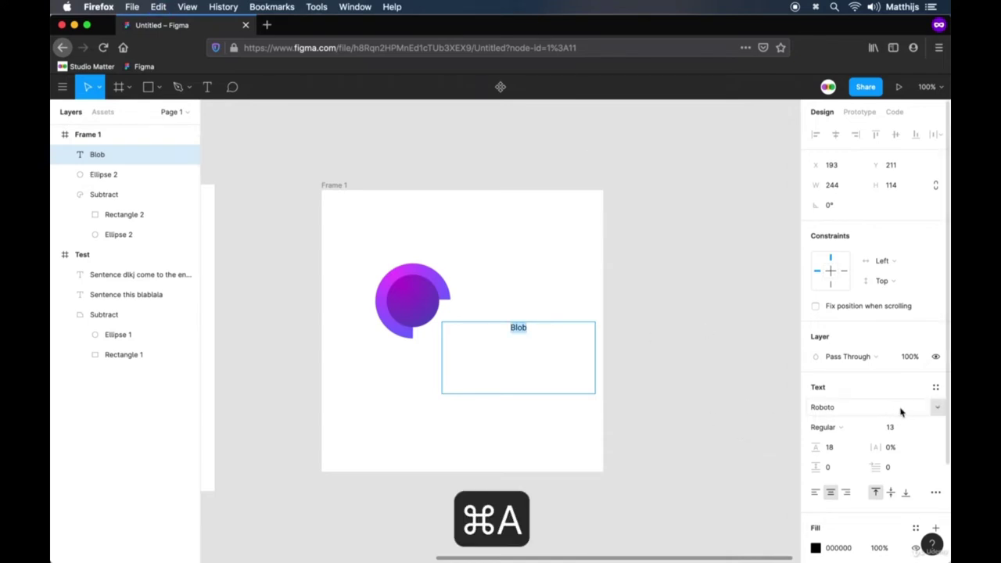
Step: Open fonts.google.com in a new browser tab and limit the font categories to Sans Serif and Display
{"action": "left_click", "coordinate": [267, 25]}
{"action": "type", "text": "fonts.google.com/"}
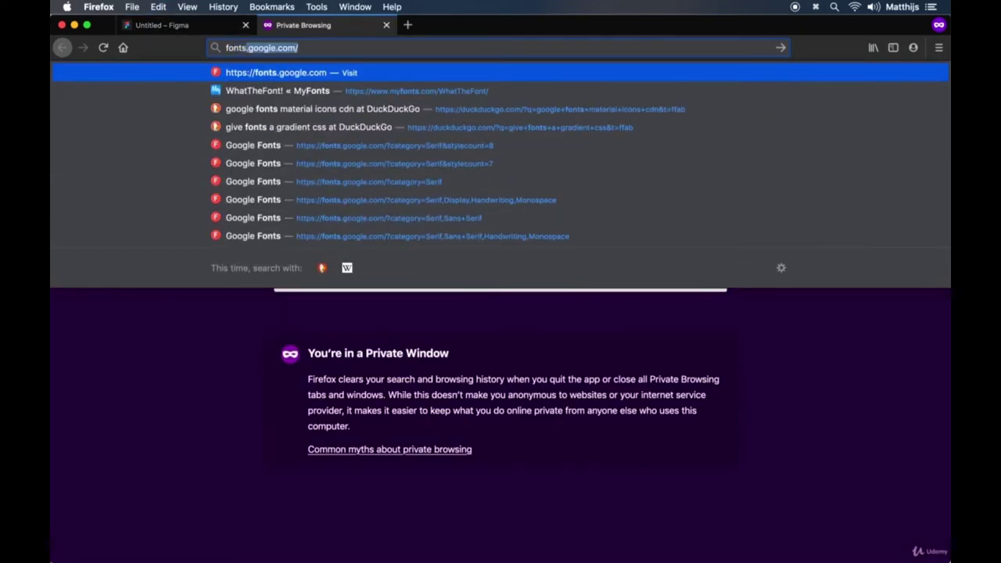
{"action": "key", "text": "Return"}
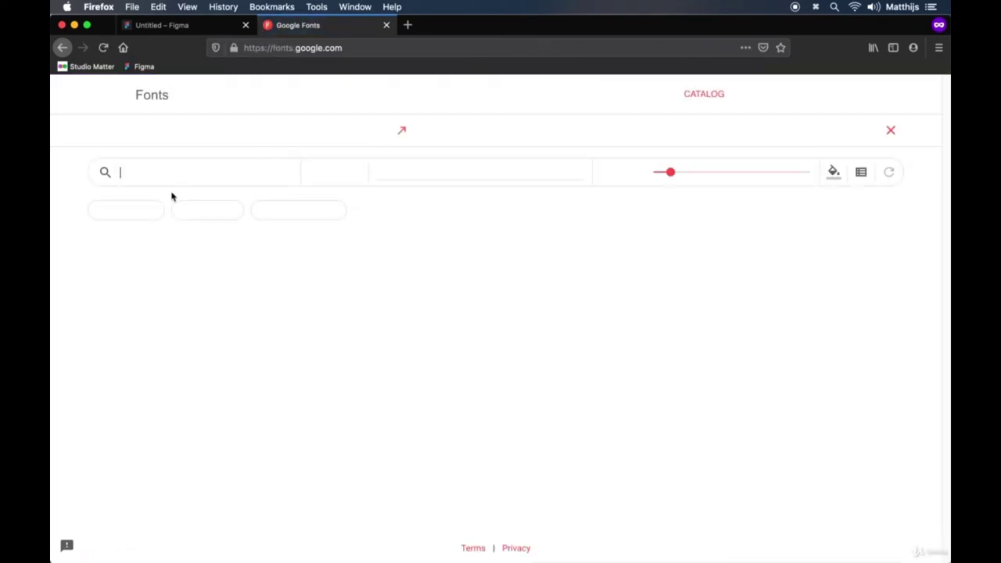
{"action": "left_click", "coordinate": [161, 214]}
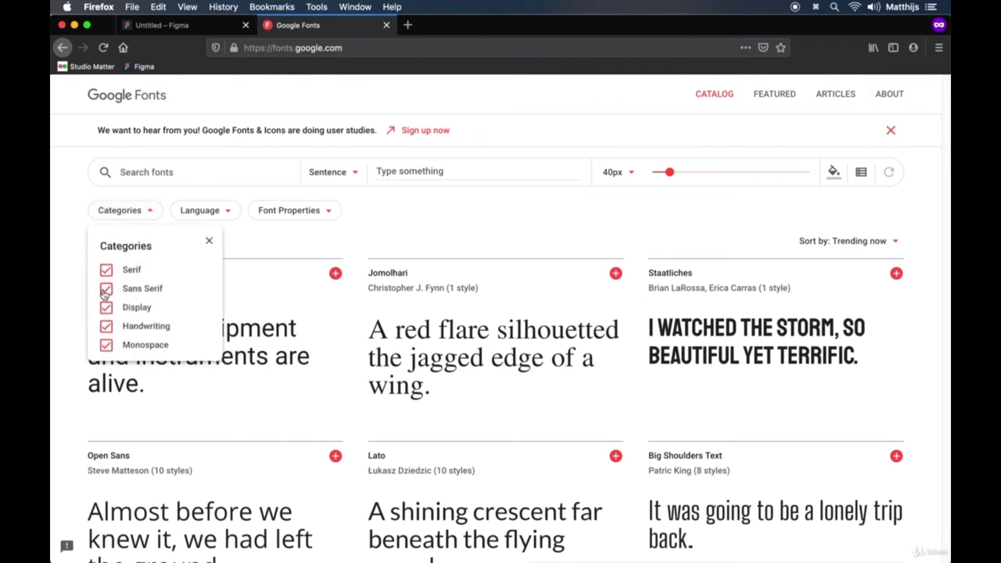
{"action": "left_click", "coordinate": [105, 271]}
{"action": "left_click", "coordinate": [106, 326]}
{"action": "left_click", "coordinate": [106, 345]}
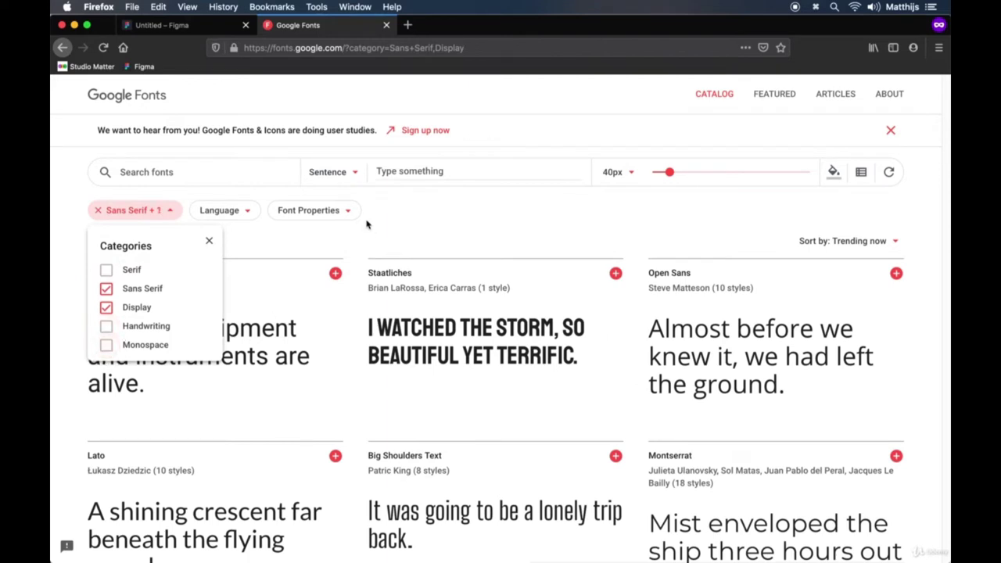
Step: Check the language filter, filter the fonts by thickness 7, and browse the matching bold typefaces
{"action": "left_click", "coordinate": [244, 216]}
{"action": "left_click", "coordinate": [247, 215]}
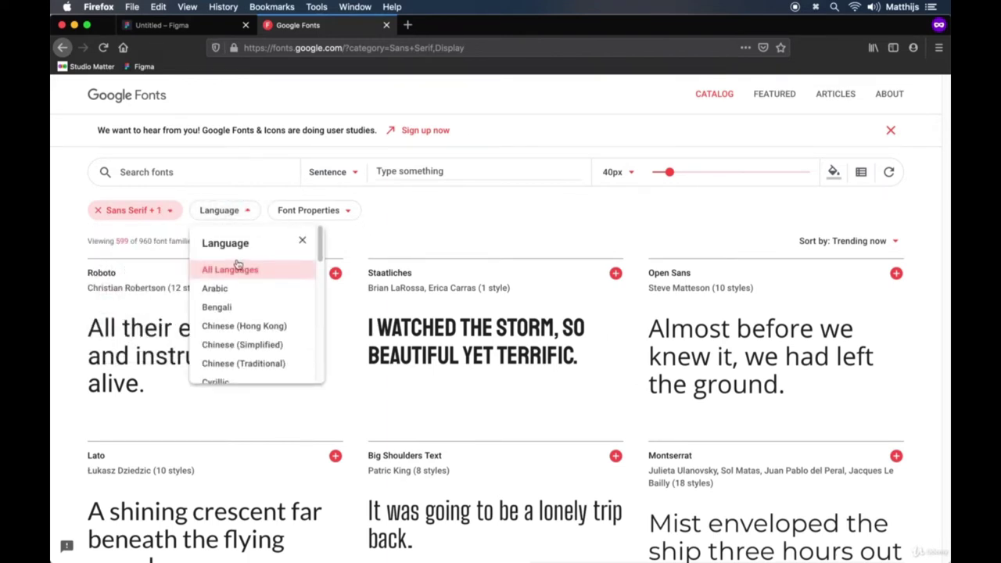
{"action": "left_click", "coordinate": [246, 210]}
{"action": "left_click", "coordinate": [332, 211]}
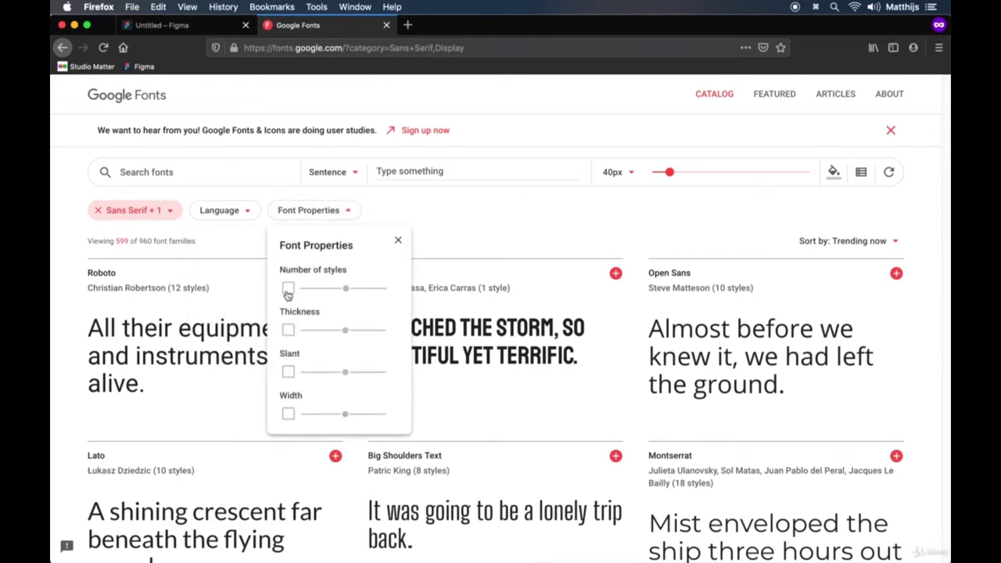
{"action": "left_click", "coordinate": [288, 330]}
{"action": "left_click_drag", "start_coordinate": [345, 330], "coordinate": [363, 334]}
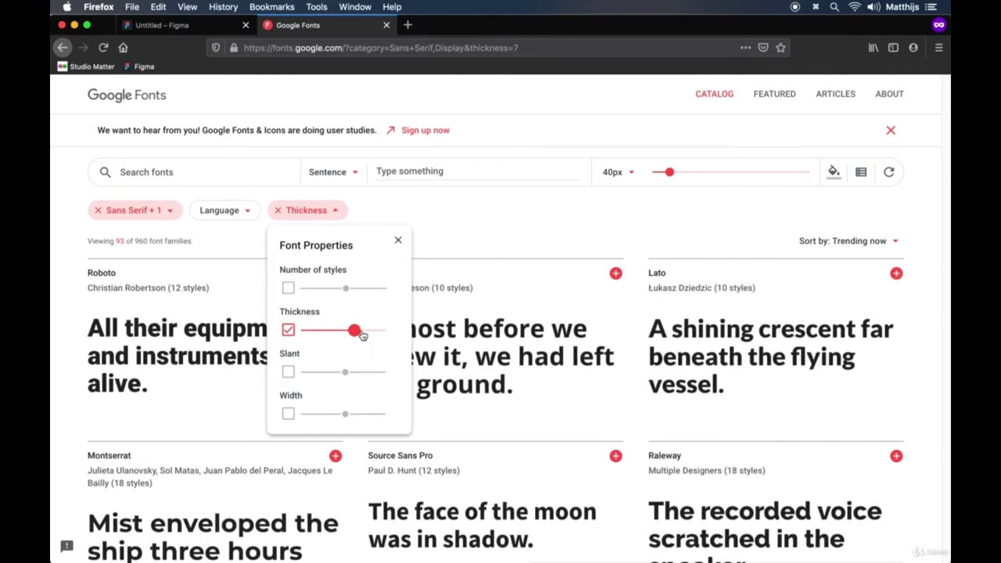
{"action": "left_click", "coordinate": [397, 241]}
{"action": "scroll", "coordinate": [491, 371], "scroll_direction": "down", "scroll_amount": 8}
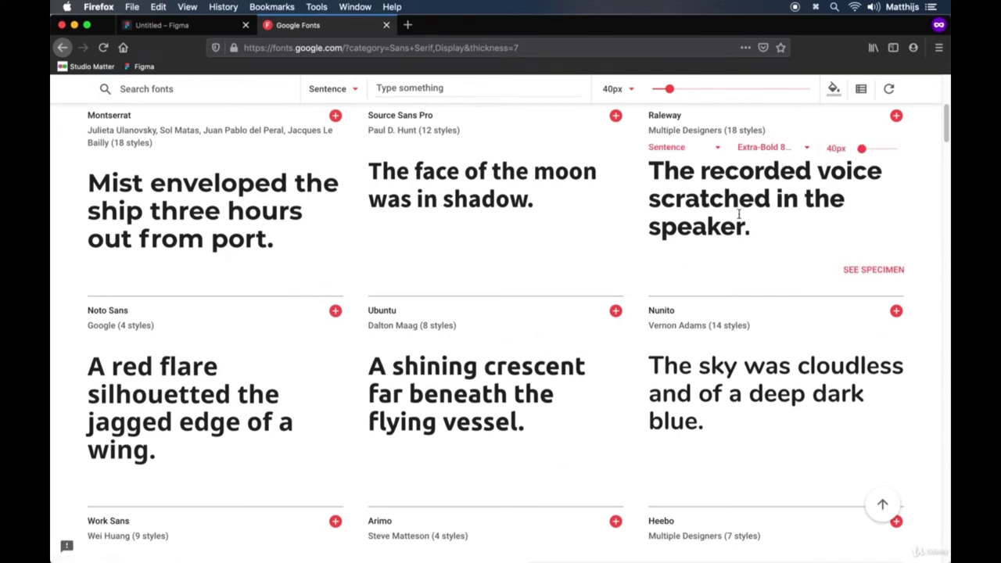
{"action": "scroll", "coordinate": [429, 396], "scroll_direction": "down", "scroll_amount": 10}
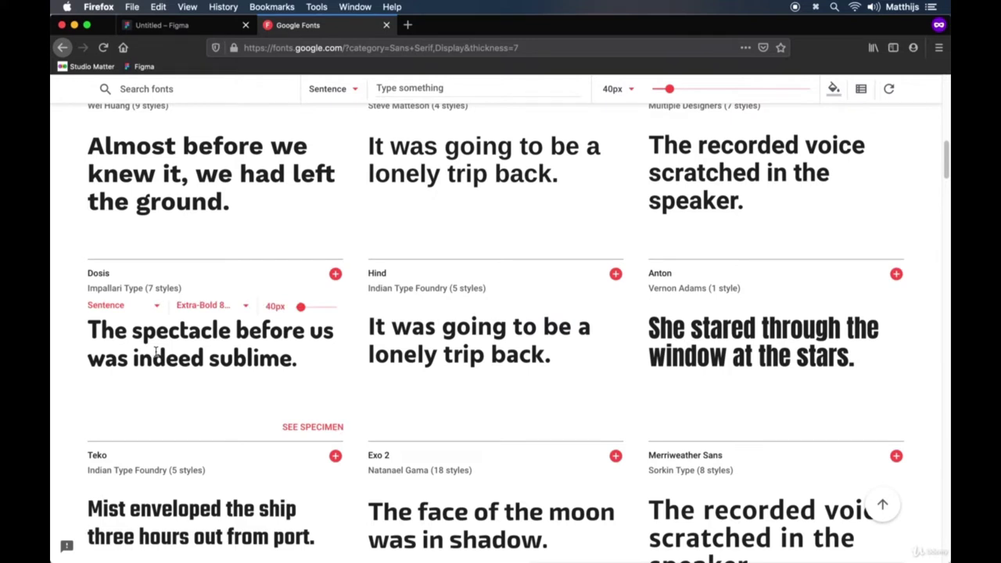
Step: Switch back to the Figma file and set the "Blob" text to the Dosis font in ExtraBold
{"action": "left_click", "coordinate": [206, 26]}
{"action": "left_click", "coordinate": [861, 412]}
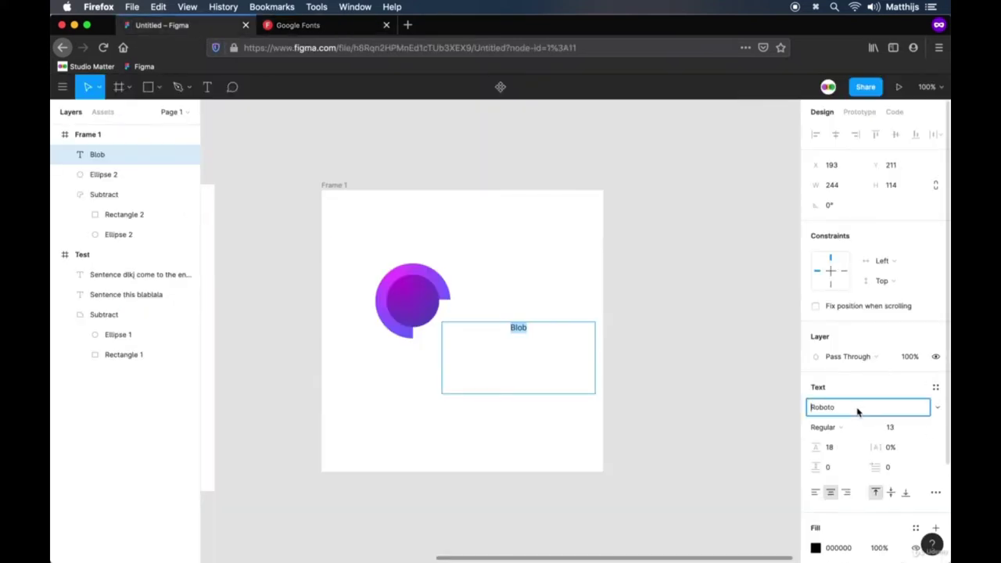
{"action": "type", "text": "Dosis"}
{"action": "key", "text": "Return"}
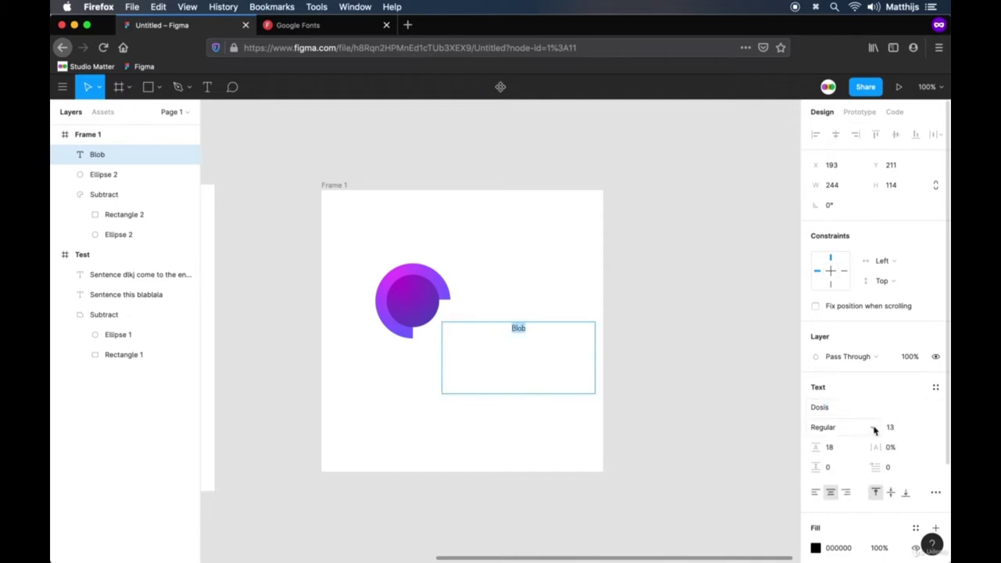
{"action": "left_click", "coordinate": [860, 432]}
{"action": "left_click", "coordinate": [851, 486]}
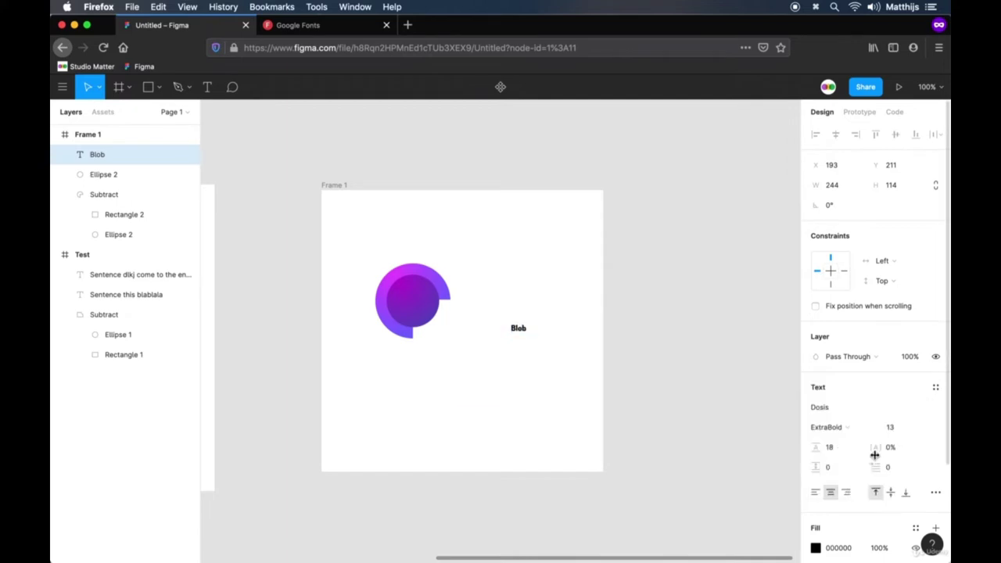
Step: Set the font size of the "Blob" text to 83
{"action": "left_click", "coordinate": [899, 431]}
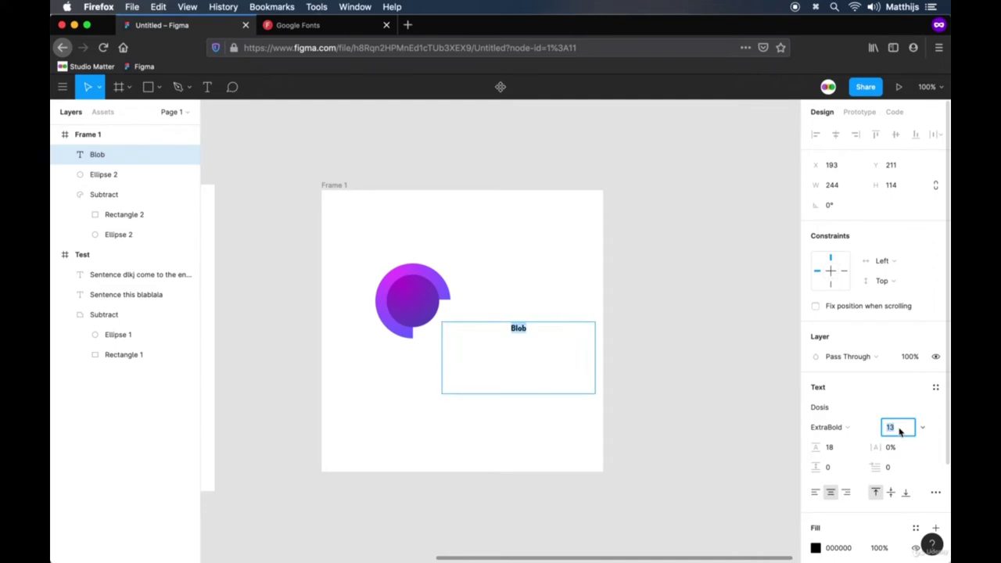
{"action": "key", "text": "shift+Up"}
{"action": "key", "text": "shift+Up"}
{"action": "key", "text": "shift+Up"}
{"action": "key", "text": "shift+Up"}
{"action": "key", "text": "shift+Up"}
{"action": "key", "text": "shift+Up"}
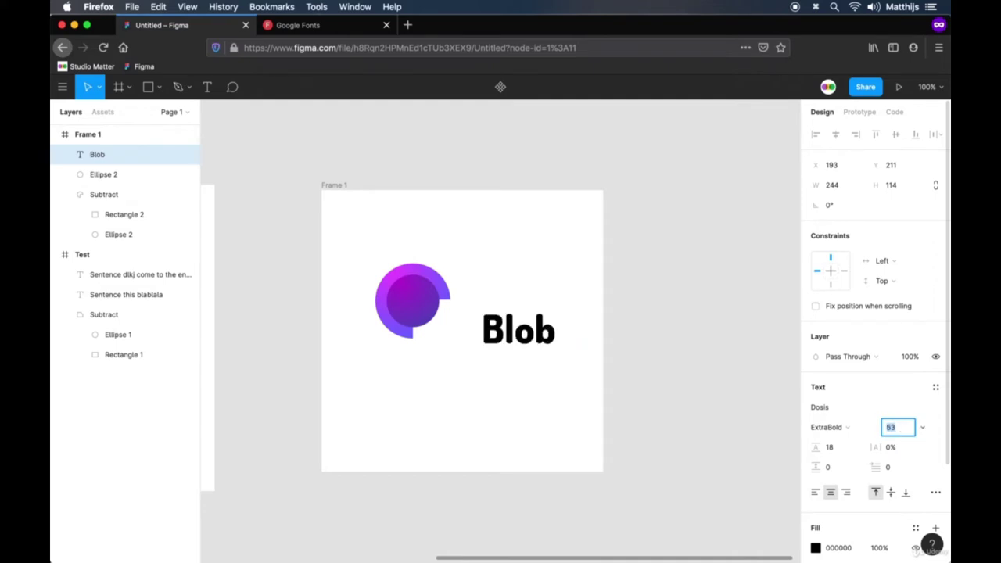
{"action": "key", "text": "shift+Up"}
{"action": "key", "text": "Return"}
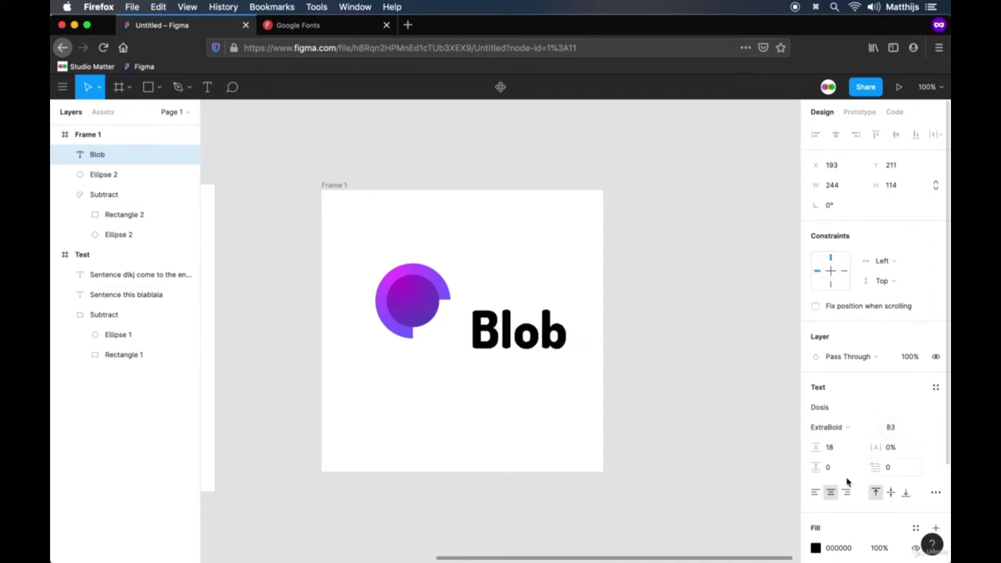
Step: Move the "Blob" text against the lower right of the gradient circles and deselect it
{"action": "key", "text": "Escape"}
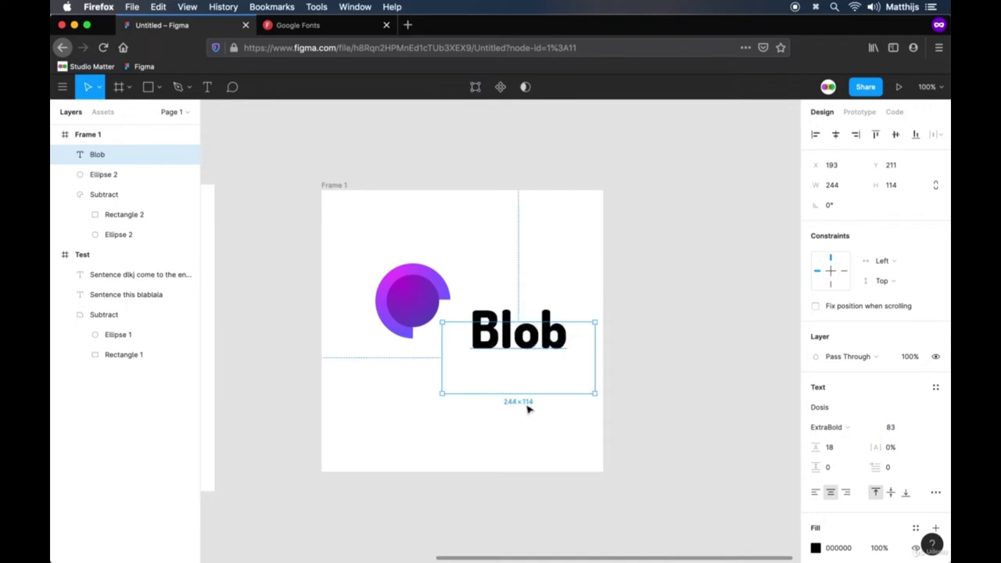
{"action": "left_click_drag", "start_coordinate": [547, 321], "coordinate": [523, 344]}
{"action": "left_click", "coordinate": [647, 358]}
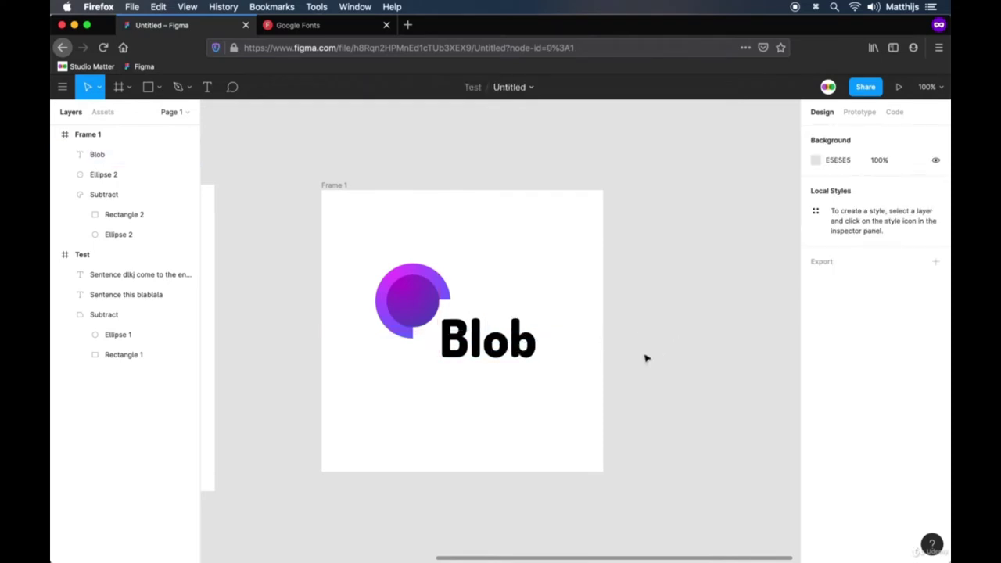
Step: Group the inner gradient circle with the cut-out ring and move the group to X 95, Y 114
{"action": "left_click", "coordinate": [366, 249]}
{"action": "left_click_drag", "start_coordinate": [365, 249], "coordinate": [421, 319]}
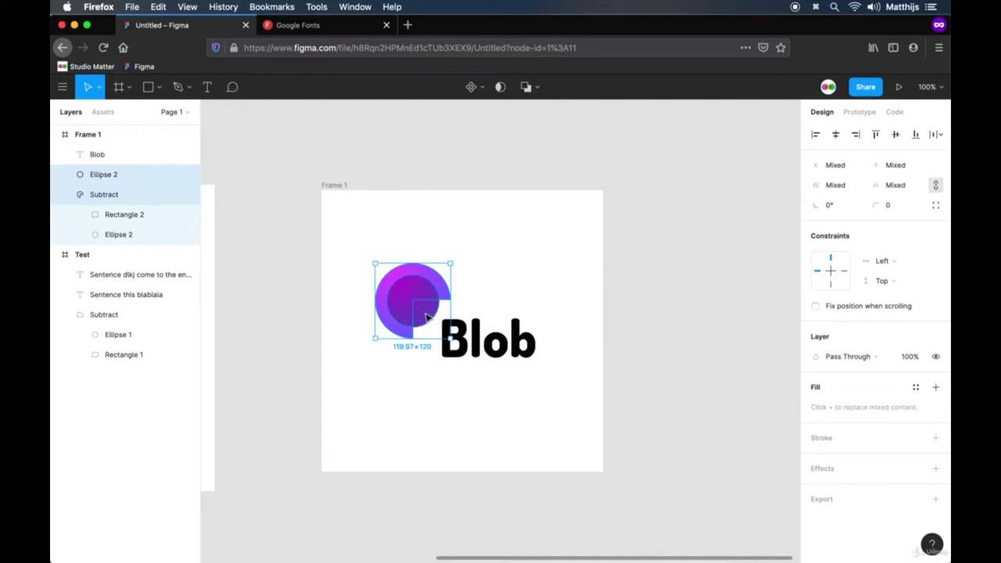
{"action": "key", "text": "super+g"}
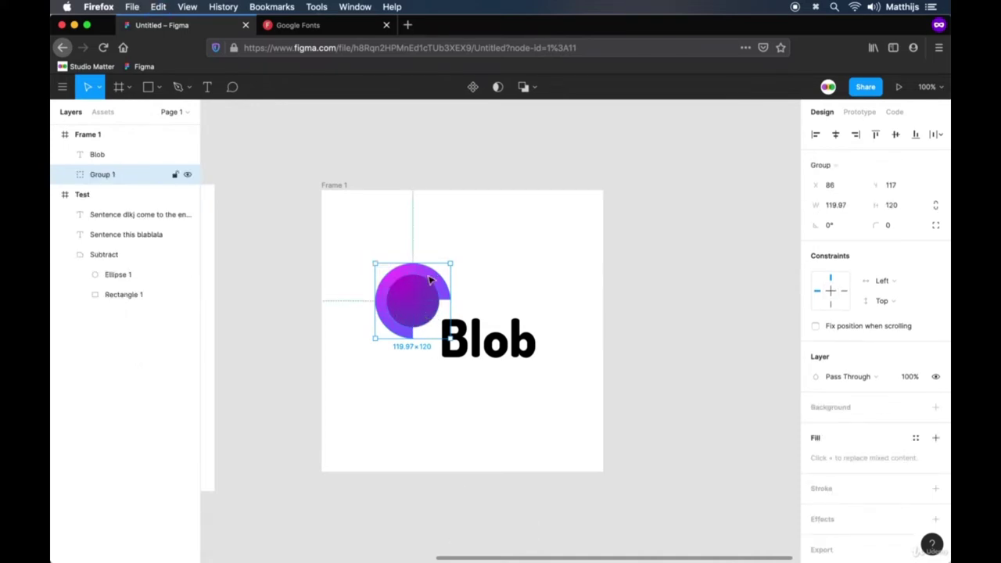
{"action": "mouse_move", "coordinate": [418, 296]}
{"action": "left_mouse_down"}
{"action": "mouse_move", "coordinate": [444, 307]}
{"action": "mouse_move", "coordinate": [427, 298]}
{"action": "left_mouse_up"}
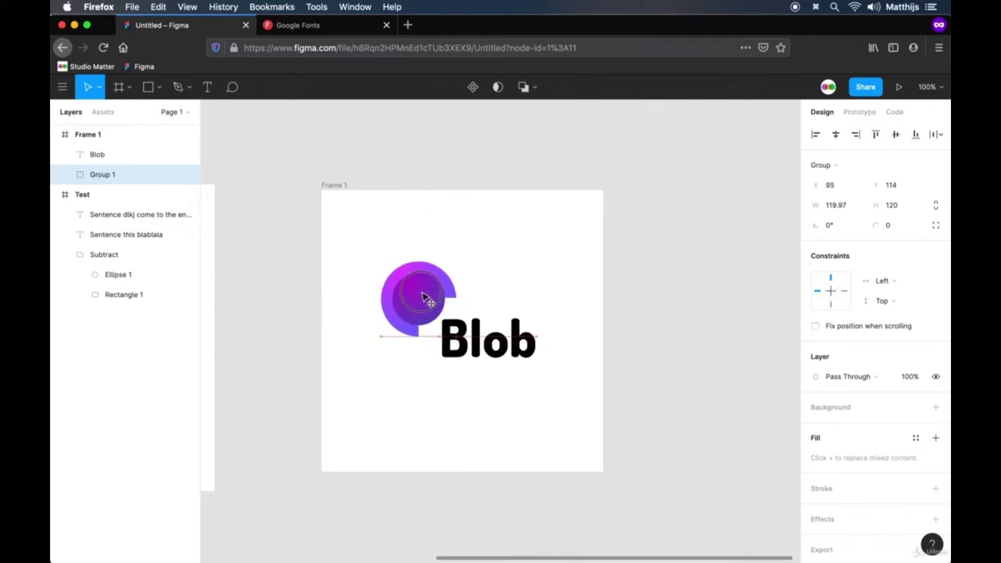
Step: Add a white (FFFFFF) outside stroke to the "Blob" text
{"action": "left_click", "coordinate": [447, 330]}
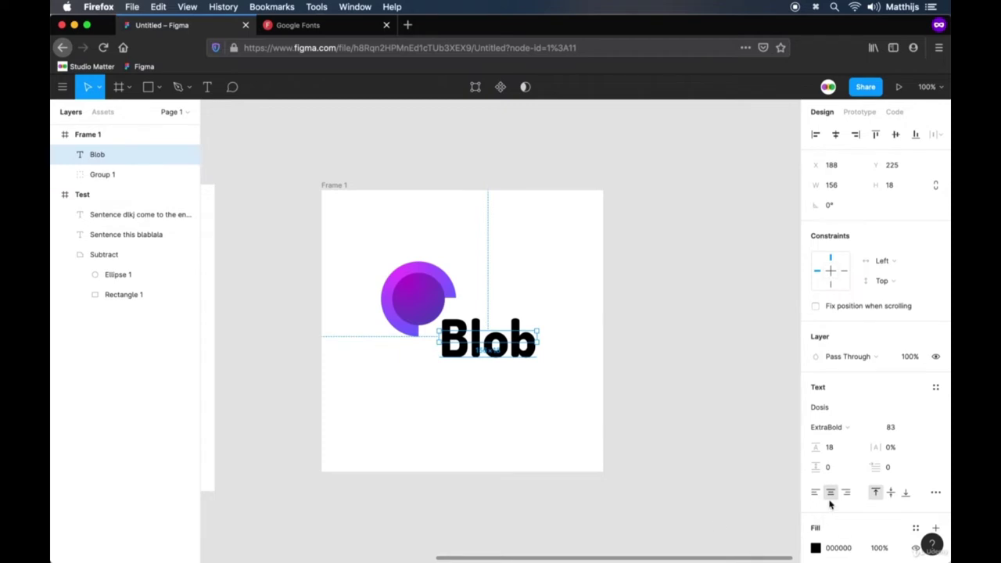
{"action": "scroll", "coordinate": [860, 493], "scroll_direction": "down", "scroll_amount": 3}
{"action": "left_click", "coordinate": [936, 455]}
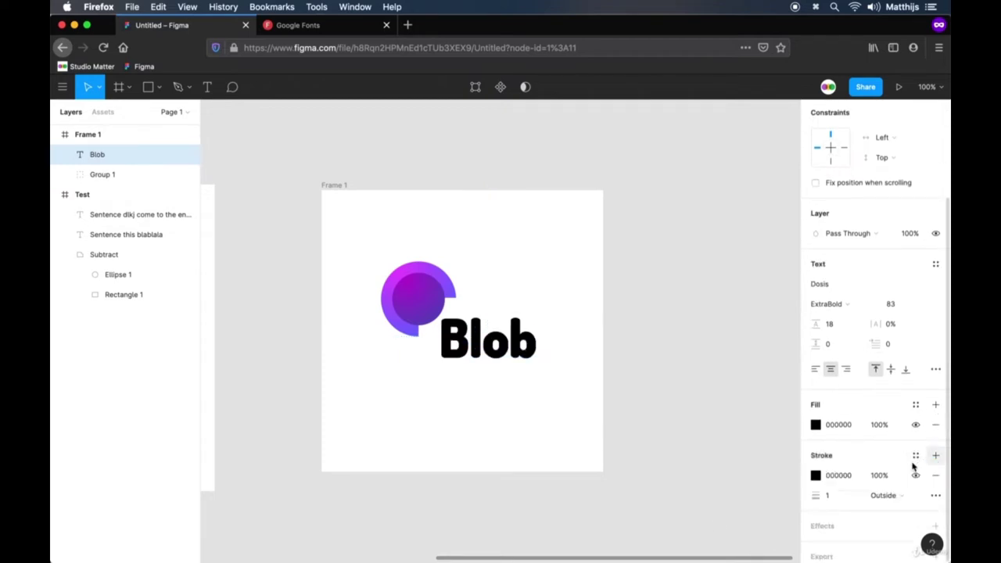
{"action": "left_click", "coordinate": [816, 476]}
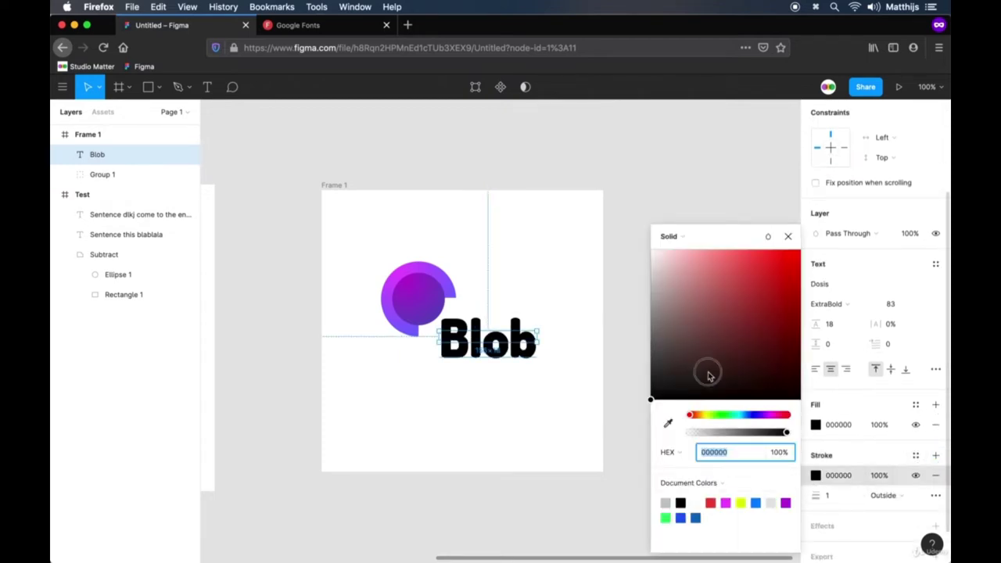
{"action": "left_click_drag", "start_coordinate": [706, 368], "coordinate": [561, 177]}
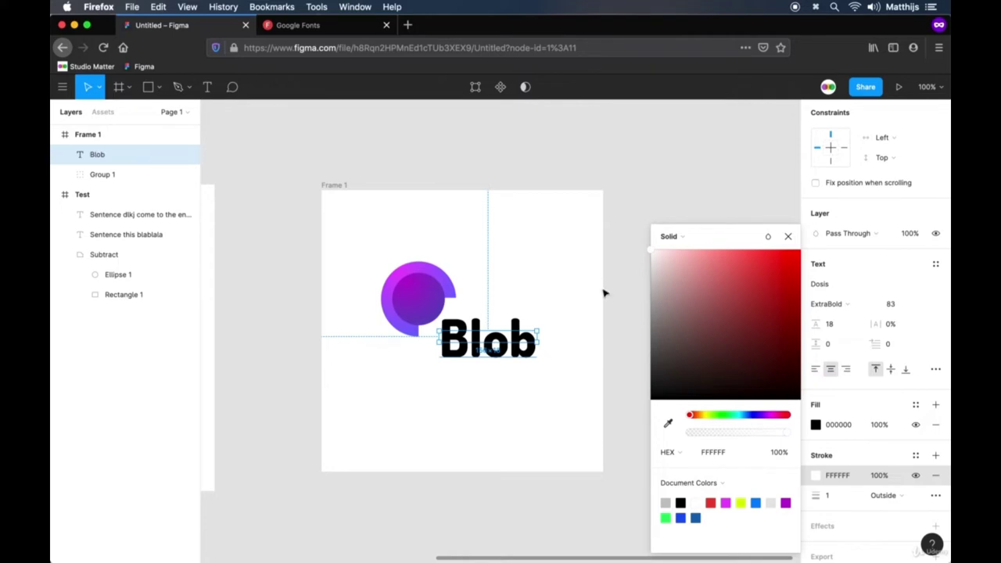
Step: Set the stroke thickness of the "Blob" text to 20
{"action": "left_click", "coordinate": [838, 498]}
{"action": "type", "text": "1"}
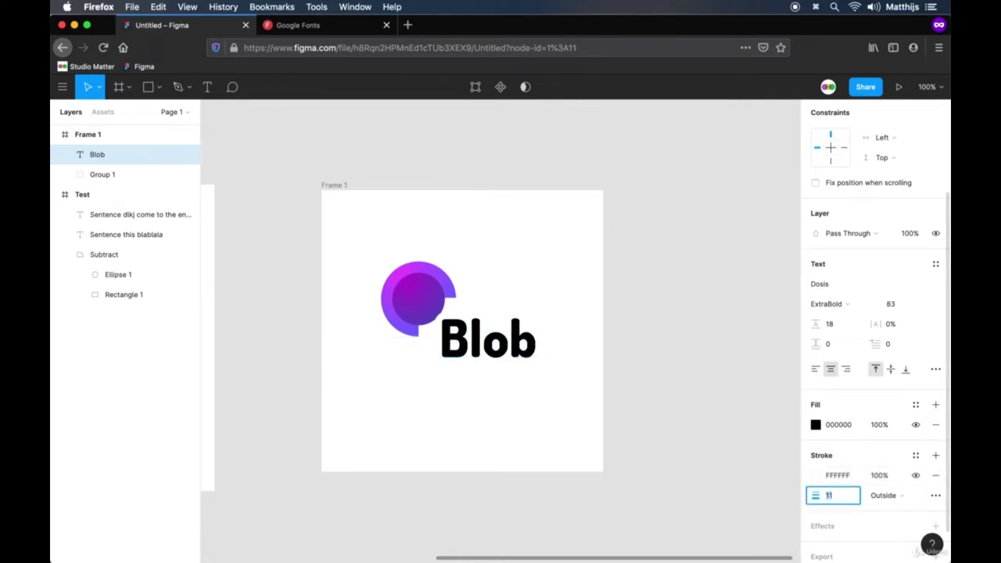
{"action": "key", "text": "Up"}
{"action": "key", "text": "Return"}
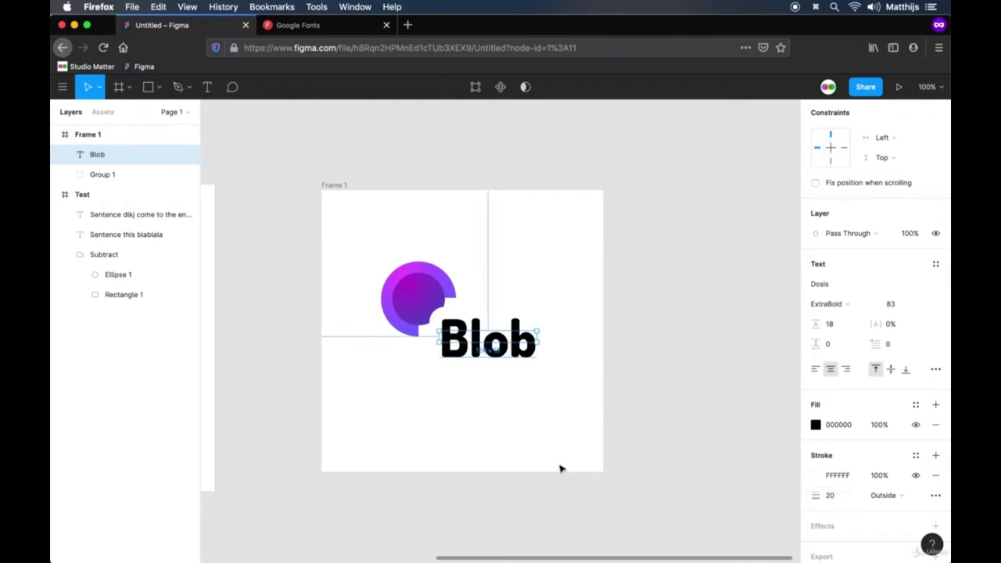
Step: Move the "Blob" text up and left over the gradient circles and set its stroke thickness to 11
{"action": "left_click_drag", "start_coordinate": [521, 342], "coordinate": [502, 324]}
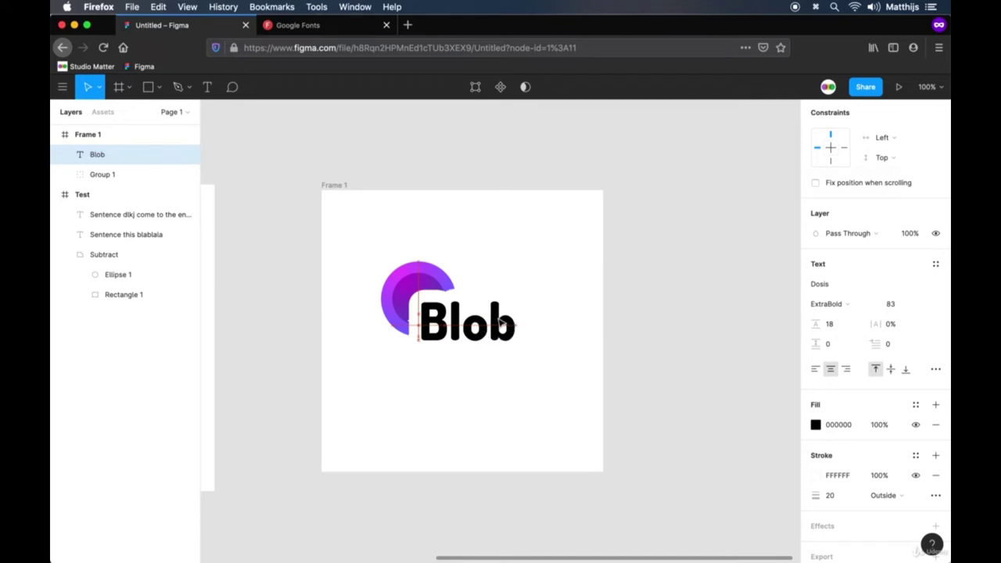
{"action": "left_click", "coordinate": [843, 497]}
{"action": "key", "text": "Down"}
{"action": "key", "text": "Down"}
{"action": "key", "text": "Down"}
{"action": "key", "text": "Down"}
{"action": "key", "text": "Down"}
{"action": "key", "text": "Down"}
{"action": "key", "text": "Down"}
{"action": "key", "text": "Down"}
{"action": "key", "text": "Down"}
{"action": "key", "text": "Escape"}
Step: Nudge the "Blob" text further left and up so it overlaps the gradient circles, aligned near their lower edge, and deselect it
{"action": "key", "text": "Left"}
{"action": "key", "text": "Left"}
{"action": "key", "text": "Left"}
{"action": "key", "text": "Left"}
{"action": "key", "text": "Left"}
{"action": "key", "text": "Left"}
{"action": "key", "text": "Left"}
{"action": "key", "text": "Left"}
{"action": "key", "text": "Up"}
{"action": "key", "text": "Up"}
{"action": "key", "text": "Up"}
{"action": "key", "text": "Up"}
{"action": "key", "text": "Up"}
{"action": "key", "text": "Up"}
{"action": "key", "text": "Up"}
{"action": "key", "text": "Left"}
{"action": "key", "text": "Left"}
{"action": "key", "text": "Left"}
{"action": "key", "text": "Left"}
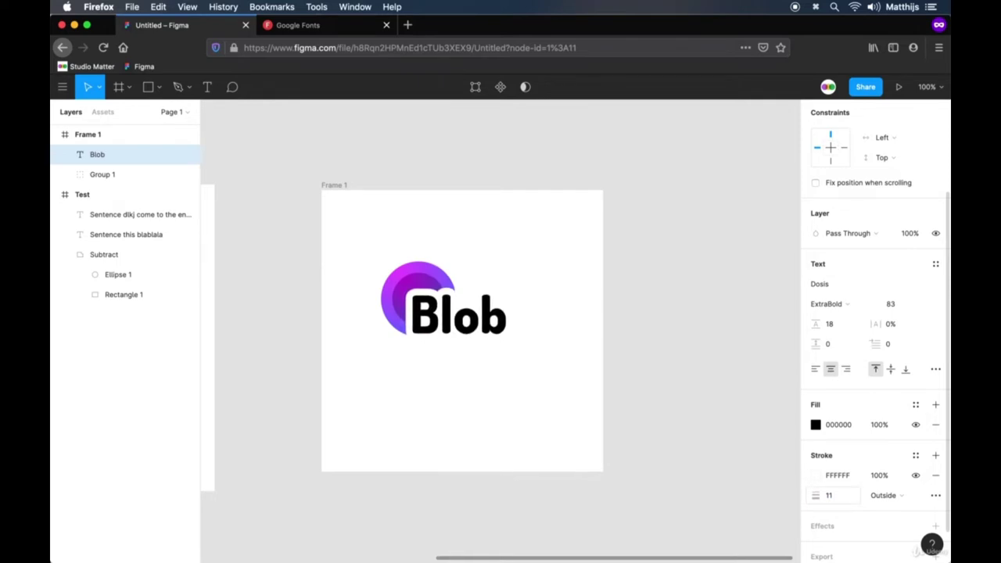
{"action": "key", "text": "Escape"}
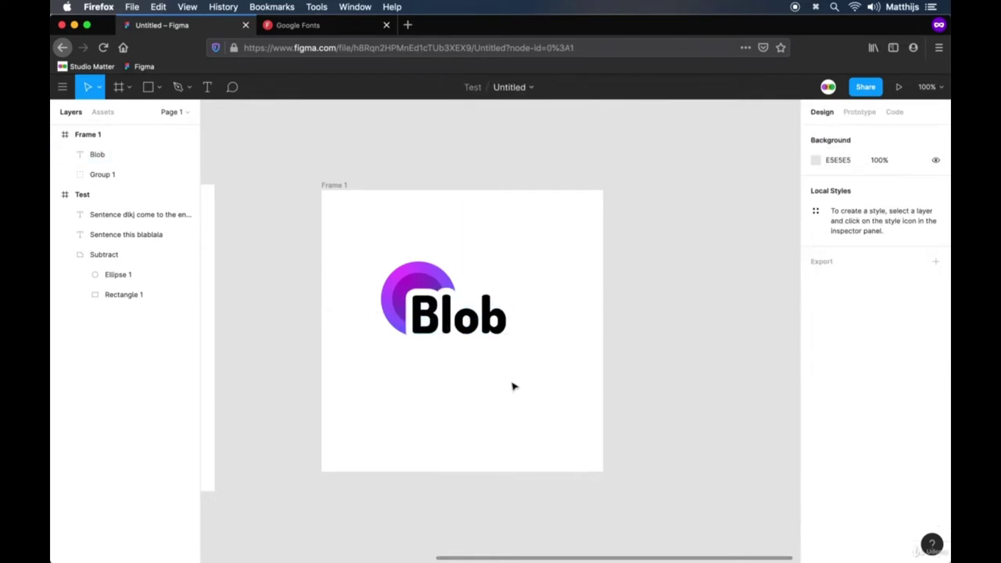
Step: Group the "Blob" text with the gradient circles and move the group to X 124, Y 140 in the frame
{"action": "left_click", "coordinate": [544, 383]}
{"action": "left_click_drag", "start_coordinate": [544, 383], "coordinate": [340, 248]}
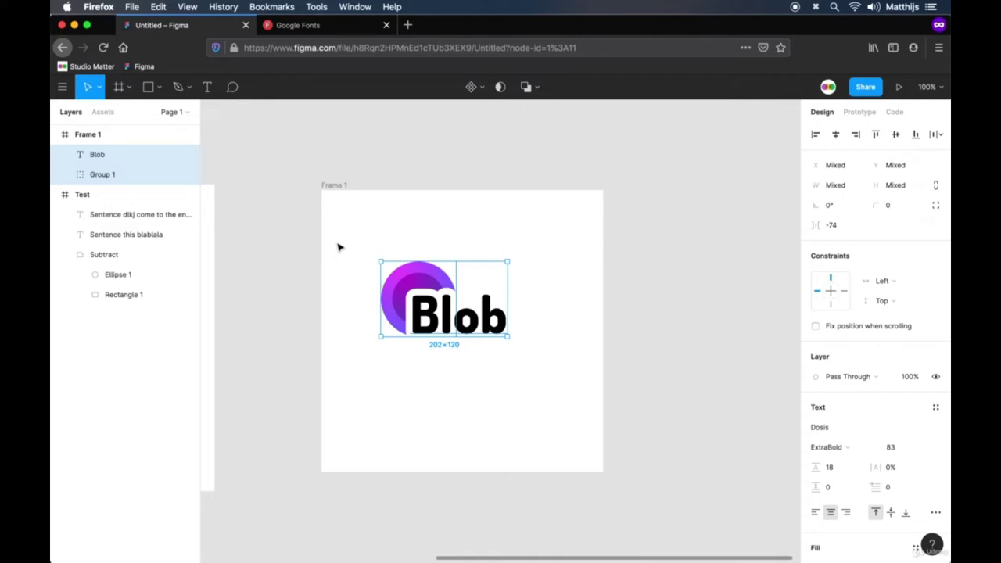
{"action": "key", "text": "super+g"}
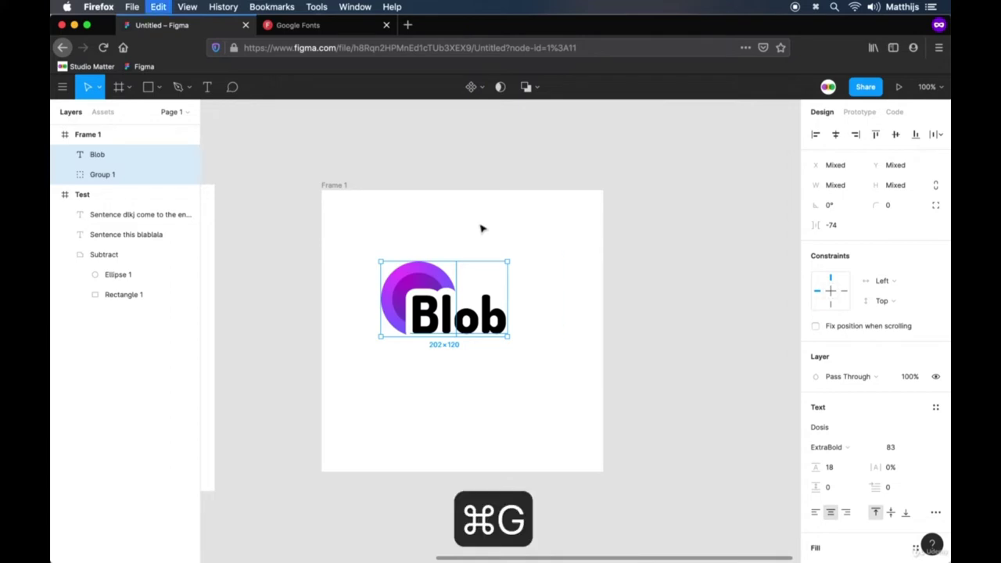
{"action": "left_click_drag", "start_coordinate": [460, 318], "coordinate": [478, 335]}
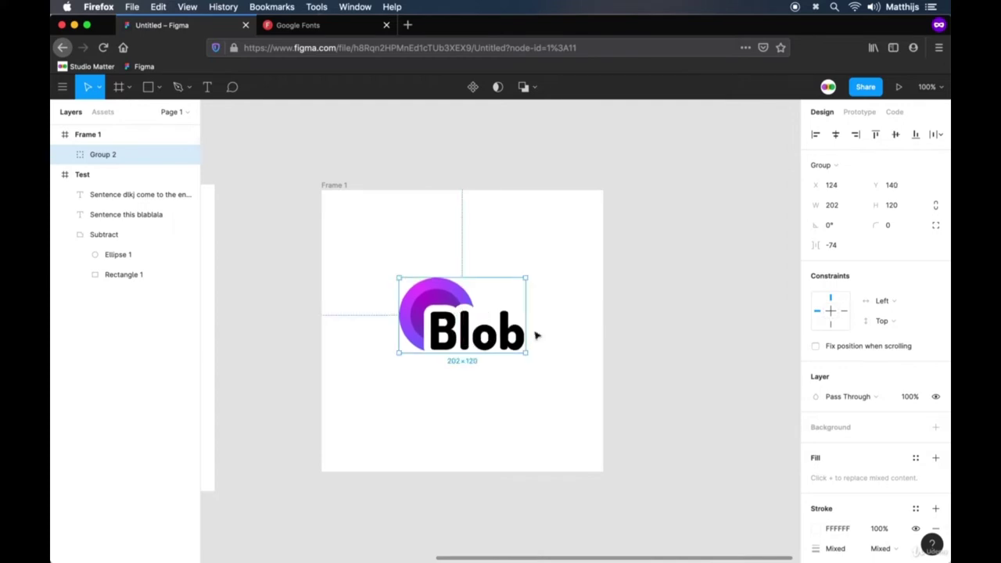
Step: Rename the logo group as "Logo" and its parent frame as "Logo Frame"
{"action": "double_click", "coordinate": [113, 155]}
{"action": "type", "text": "Logo"}
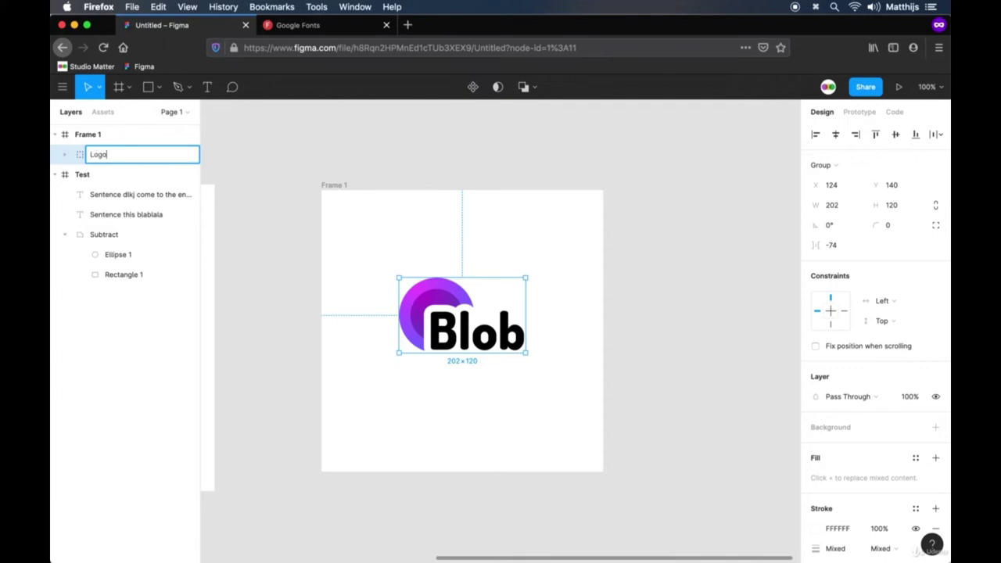
{"action": "key", "text": "Return"}
{"action": "double_click", "coordinate": [92, 135]}
{"action": "type", "text": "Logo"}
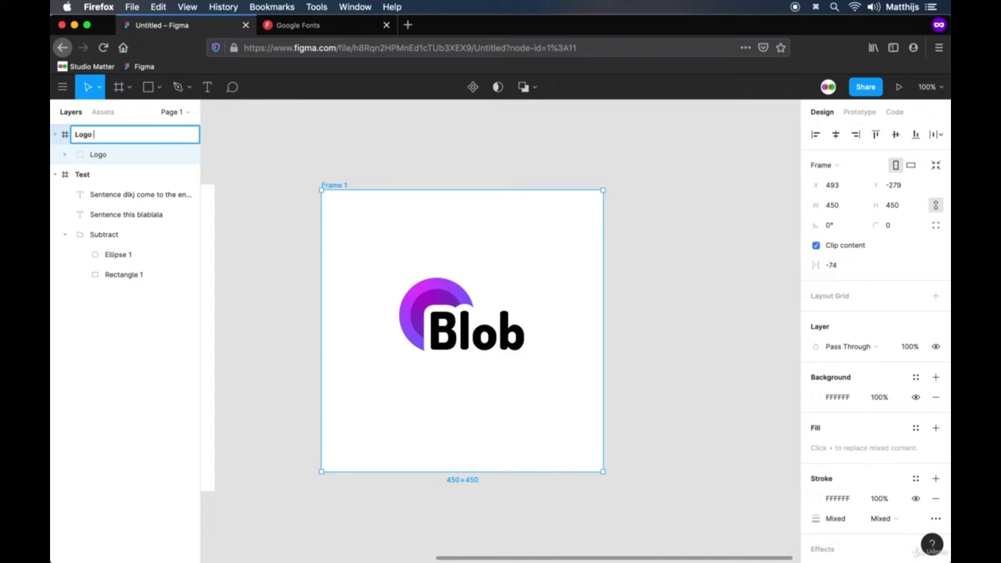
{"action": "key", "text": "Return"}
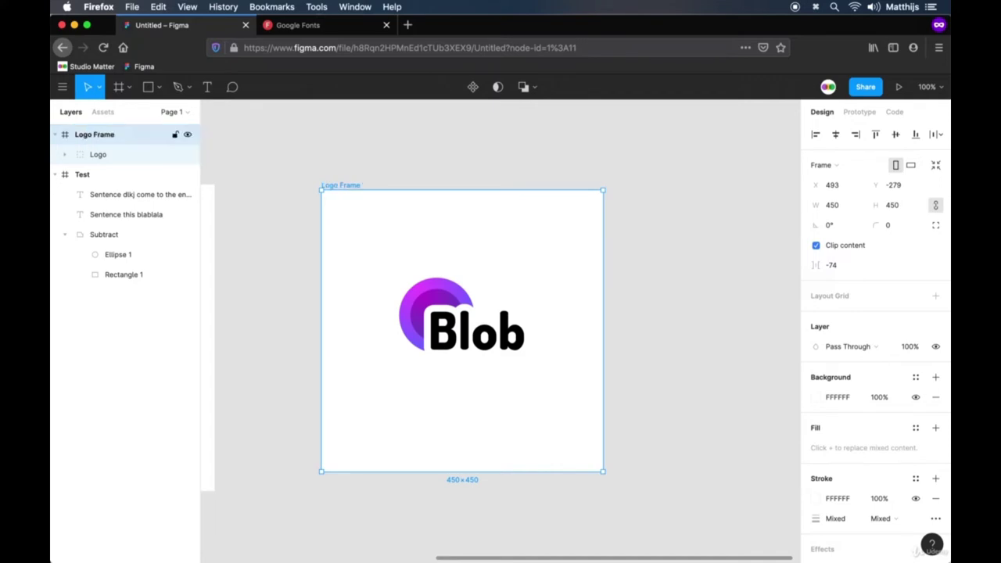
{"action": "left_click", "coordinate": [367, 137]}
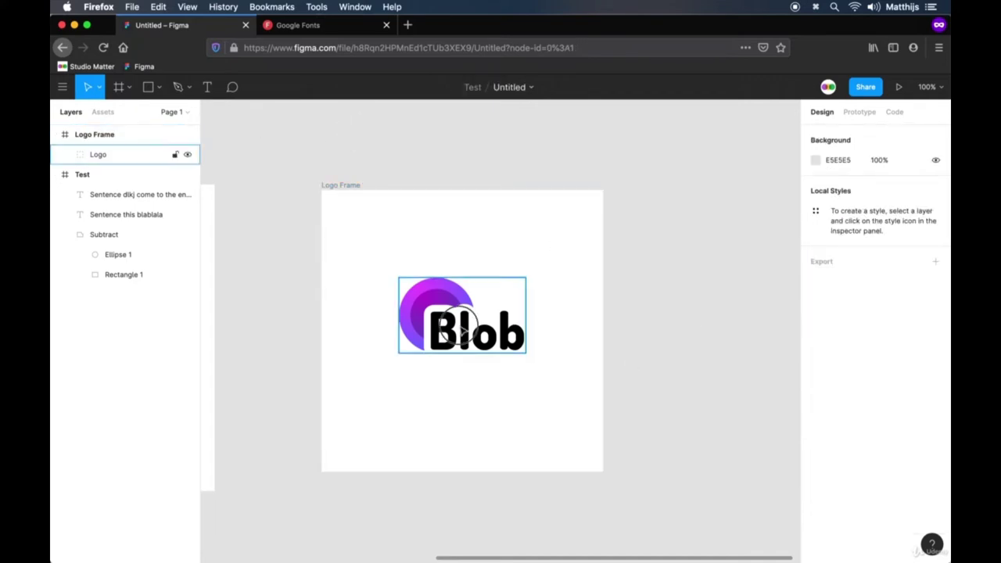
Step: Add a 1x PNG export setting to the Logo group
{"action": "left_click", "coordinate": [464, 332]}
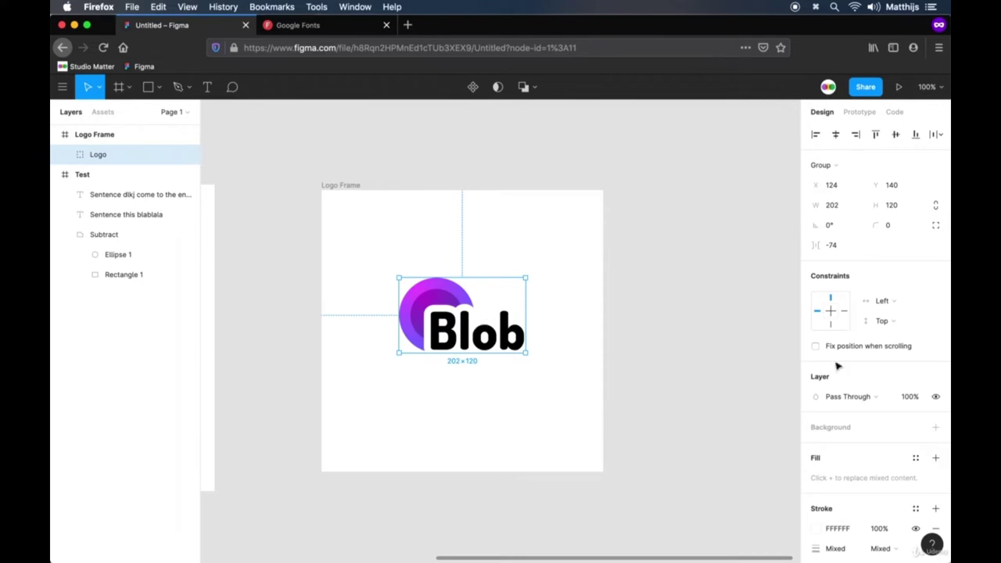
{"action": "scroll", "coordinate": [871, 398], "scroll_direction": "down", "scroll_amount": 3}
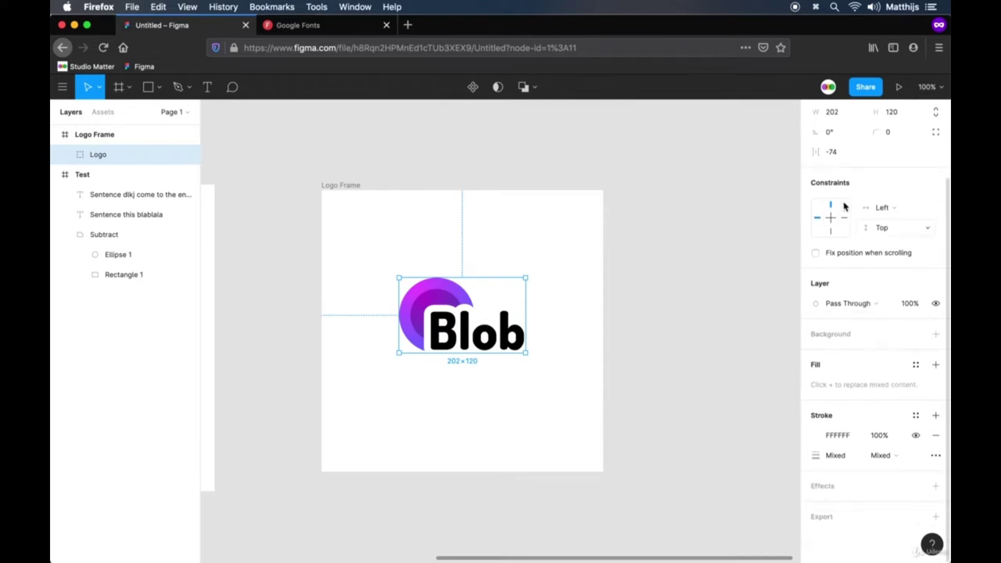
{"action": "scroll", "coordinate": [908, 314], "scroll_direction": "up", "scroll_amount": 3}
{"action": "scroll", "coordinate": [908, 317], "scroll_direction": "down", "scroll_amount": 3}
{"action": "left_click", "coordinate": [936, 518]}
{"action": "scroll", "coordinate": [920, 519], "scroll_direction": "down", "scroll_amount": 2}
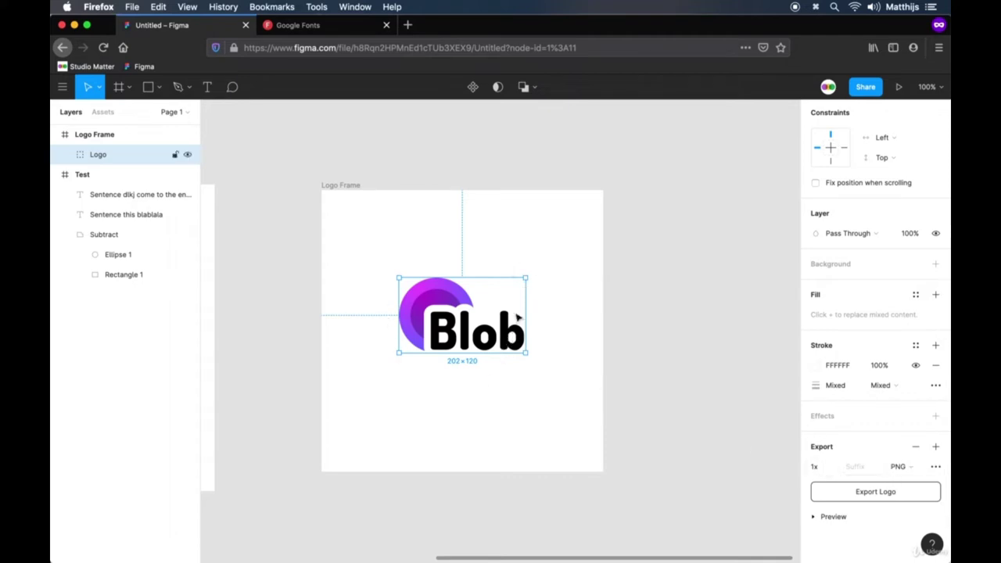
Step: Check the settings of Logo Frame and remove the export setting from the Logo group
{"action": "left_click", "coordinate": [553, 226]}
{"action": "left_click", "coordinate": [350, 188]}
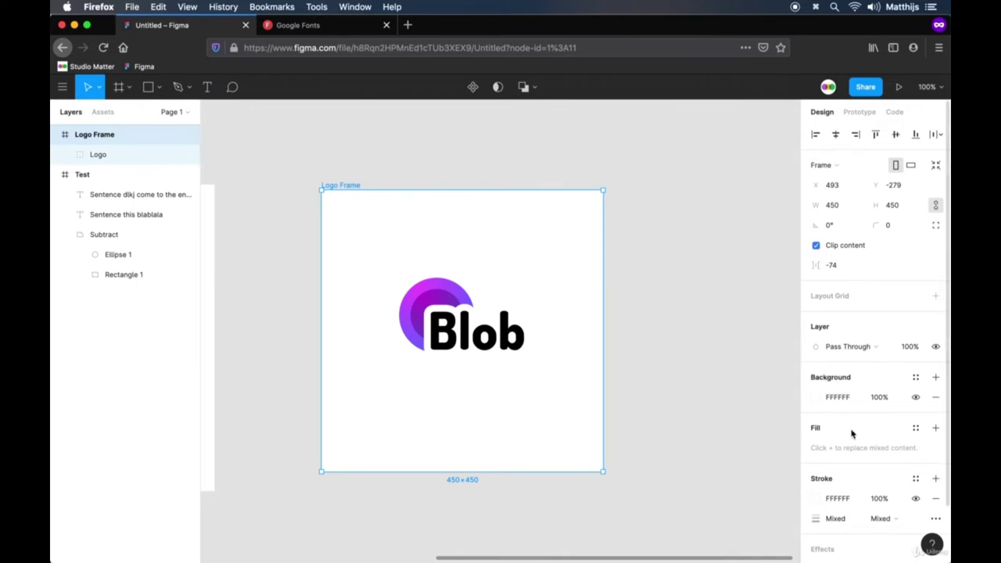
{"action": "scroll", "coordinate": [860, 454], "scroll_direction": "down", "scroll_amount": 2}
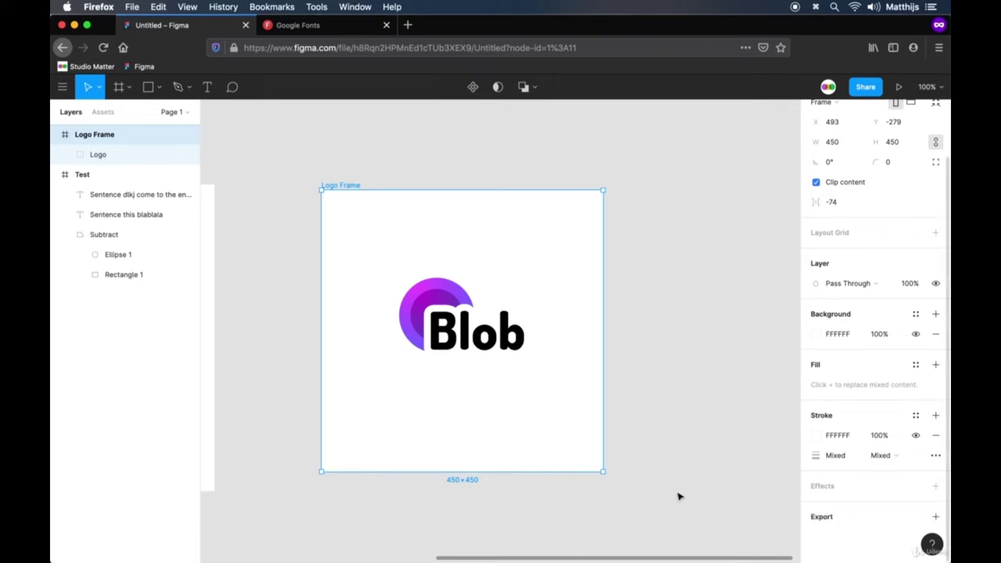
{"action": "left_click", "coordinate": [490, 343]}
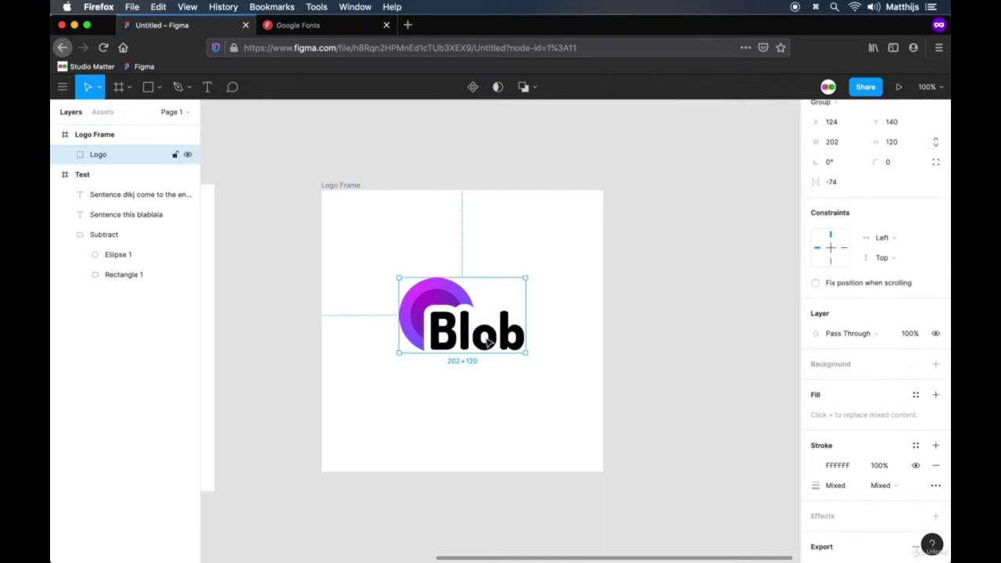
{"action": "scroll", "coordinate": [814, 485], "scroll_direction": "down", "scroll_amount": 3}
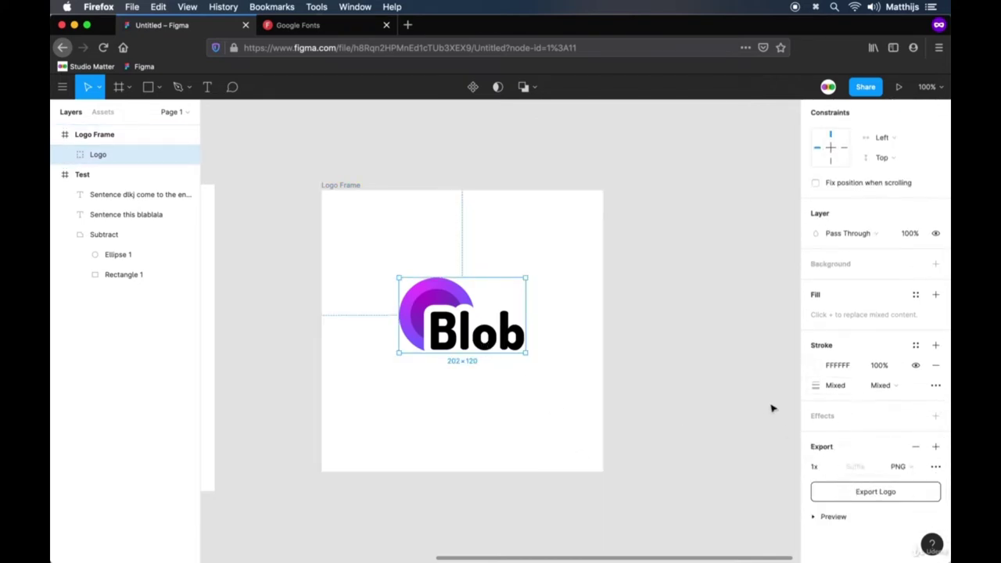
{"action": "left_click", "coordinate": [915, 448]}
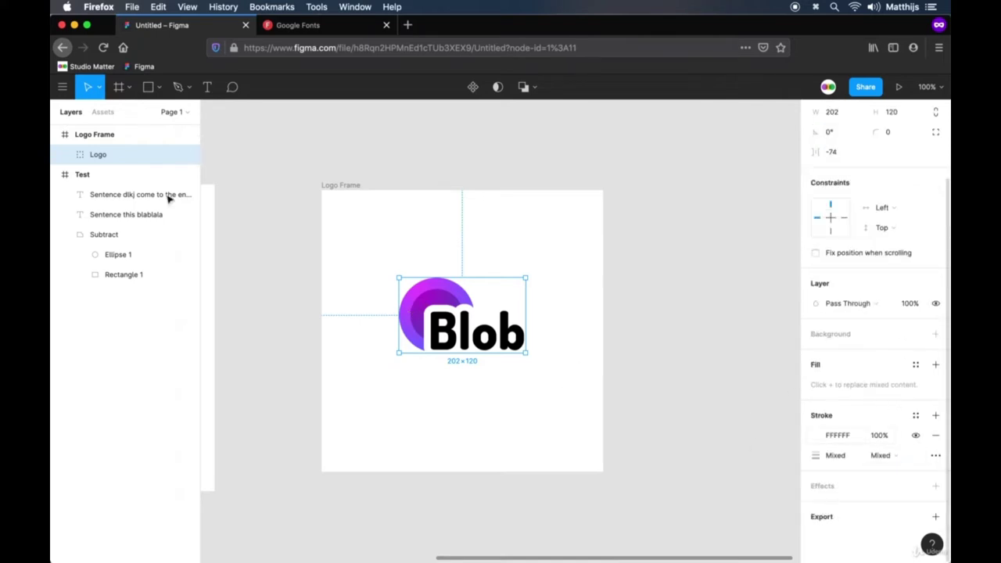
Step: Add a 1x PNG export setting to Logo Frame, export it and save the file
{"action": "left_click", "coordinate": [351, 187]}
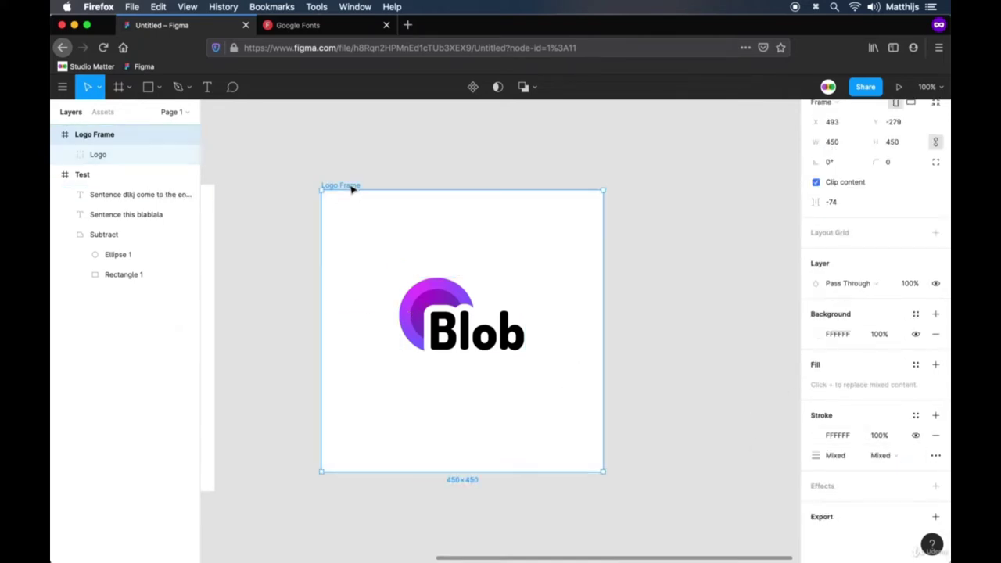
{"action": "left_click", "coordinate": [936, 517]}
{"action": "scroll", "coordinate": [923, 508], "scroll_direction": "down", "scroll_amount": 3}
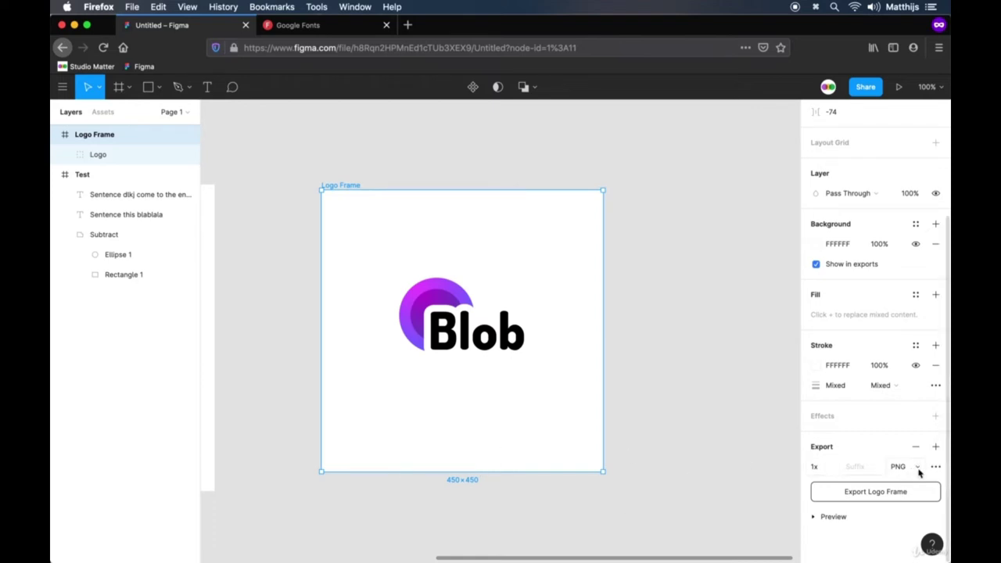
{"action": "left_click", "coordinate": [878, 494]}
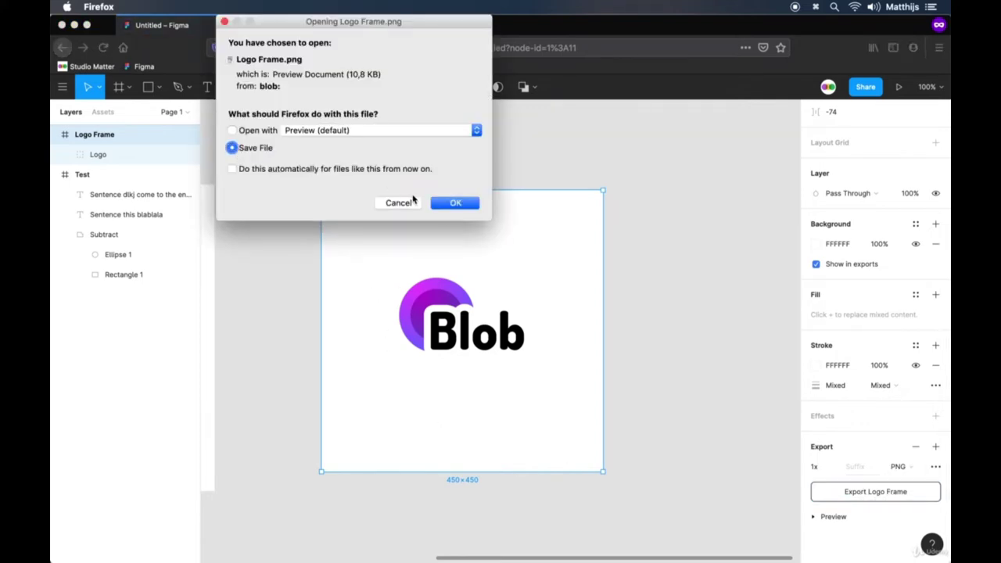
{"action": "left_click", "coordinate": [457, 204]}
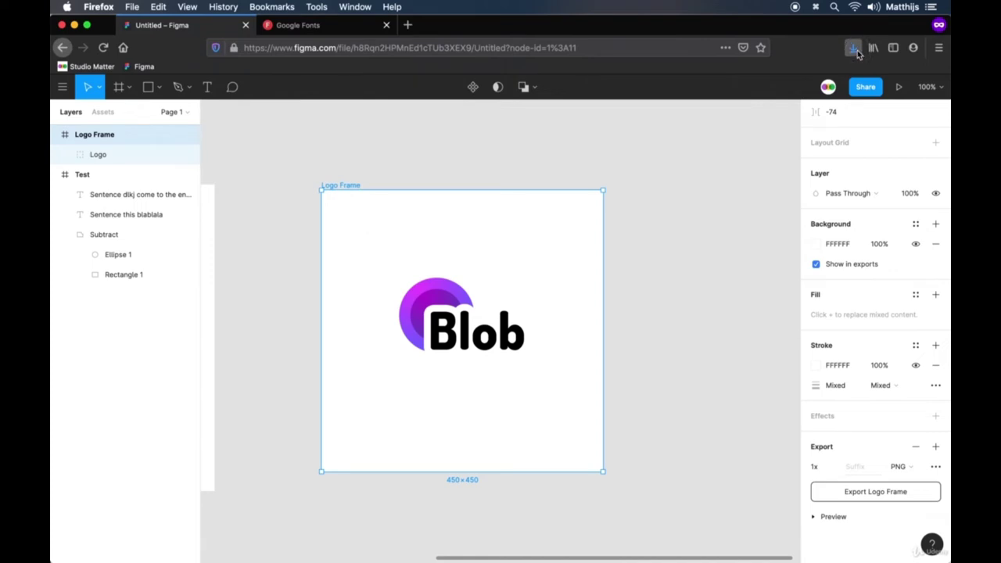
Step: Open the downloaded Logo Frame.png in Preview and place its window beside the design for inspection
{"action": "left_click", "coordinate": [855, 49]}
{"action": "left_click", "coordinate": [711, 83]}
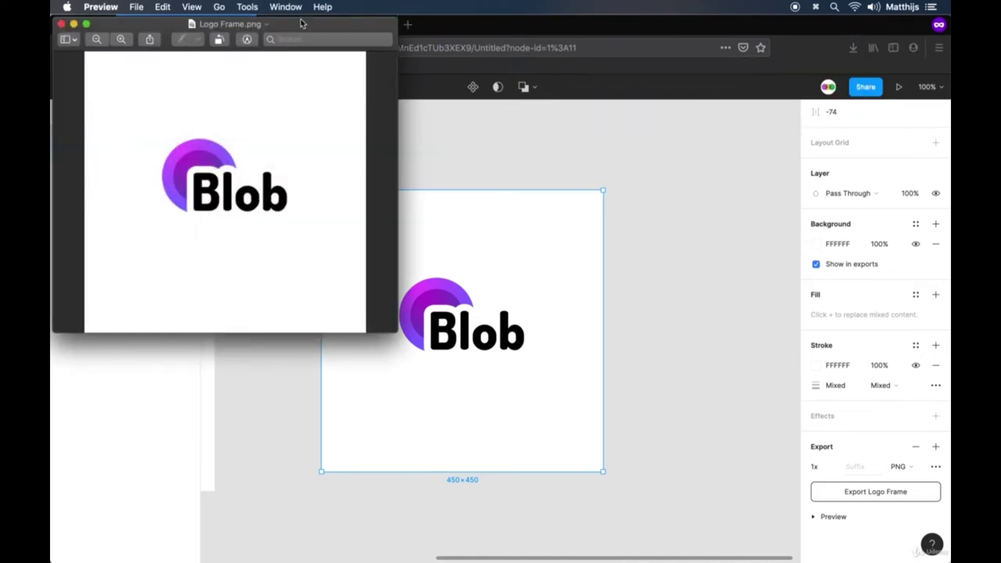
{"action": "left_click_drag", "start_coordinate": [307, 29], "coordinate": [514, 122]}
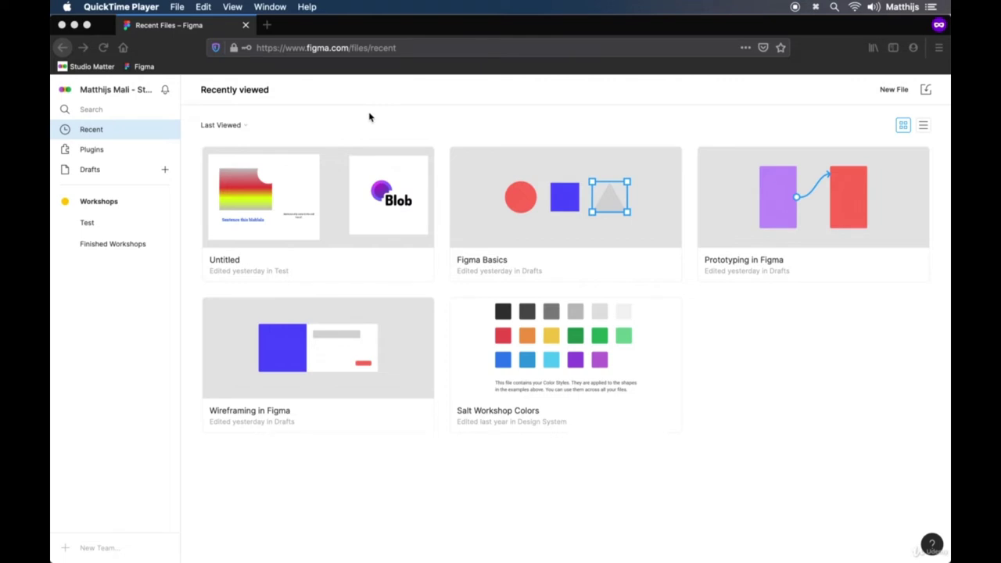
Step: Create a new blank design file from the recent files overview
{"action": "left_click", "coordinate": [892, 97]}
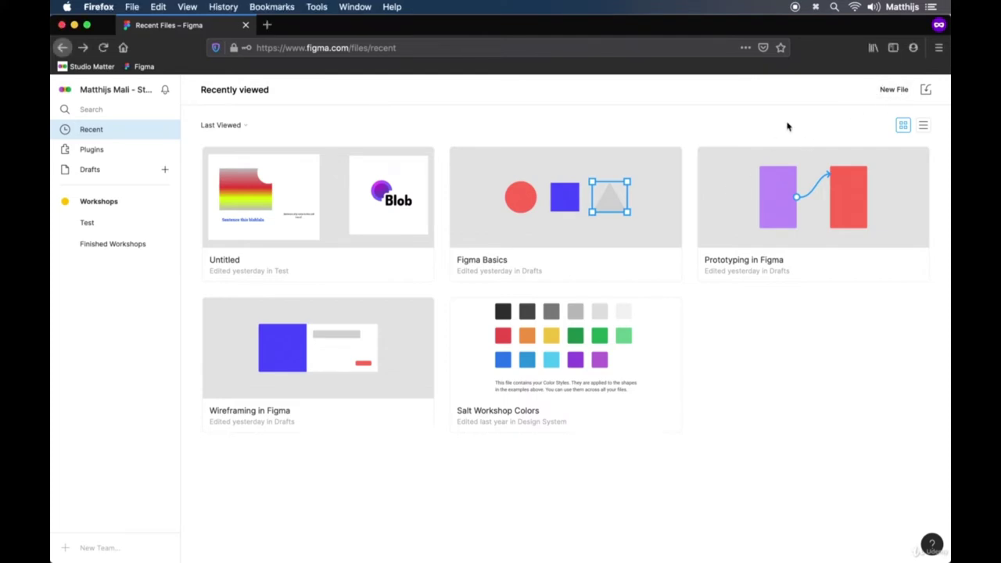
{"action": "left_click", "coordinate": [892, 91]}
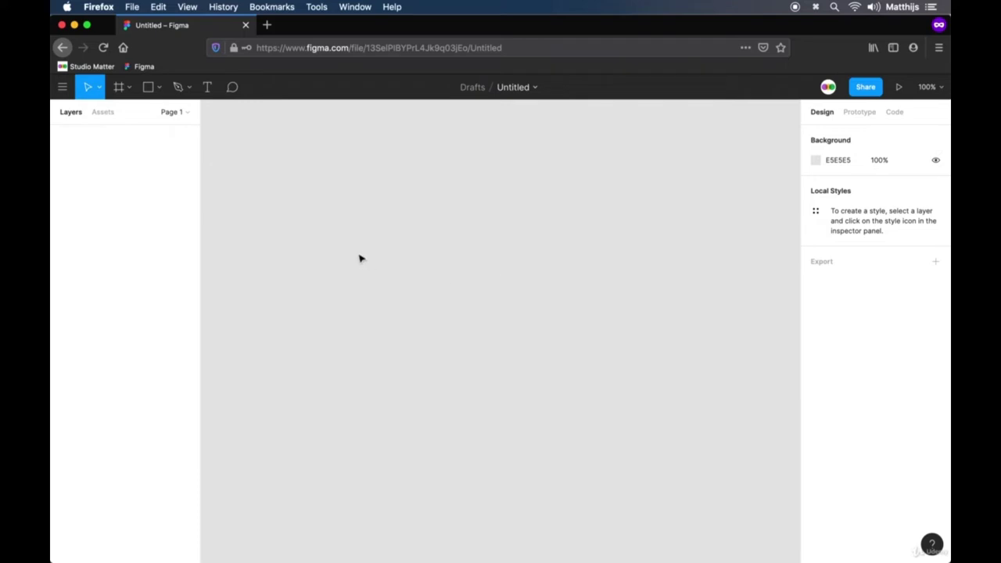
Step: Add a text box about 294 × 365 on the canvas with the title "Recipe app" and the line "List of recipes"
{"action": "key", "text": "t"}
{"action": "left_click_drag", "start_coordinate": [339, 204], "coordinate": [525, 436]}
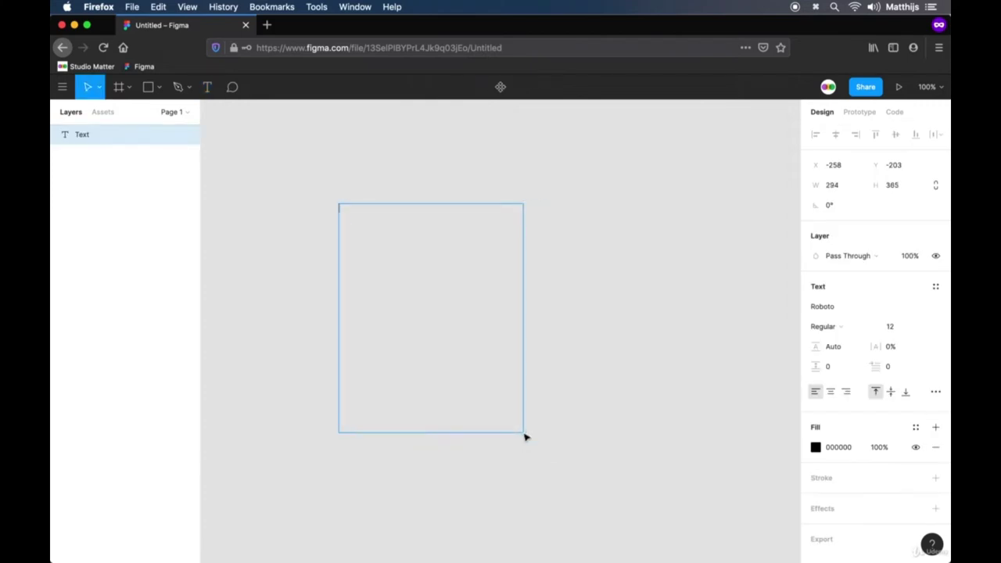
{"action": "type", "text": "Recipe app"}
{"action": "key", "text": "Return"}
{"action": "type", "text": "List of re"}
{"action": "key", "text": "BackSpace"}
{"action": "type", "text": "ecipes"}
{"action": "key", "text": "Return"}
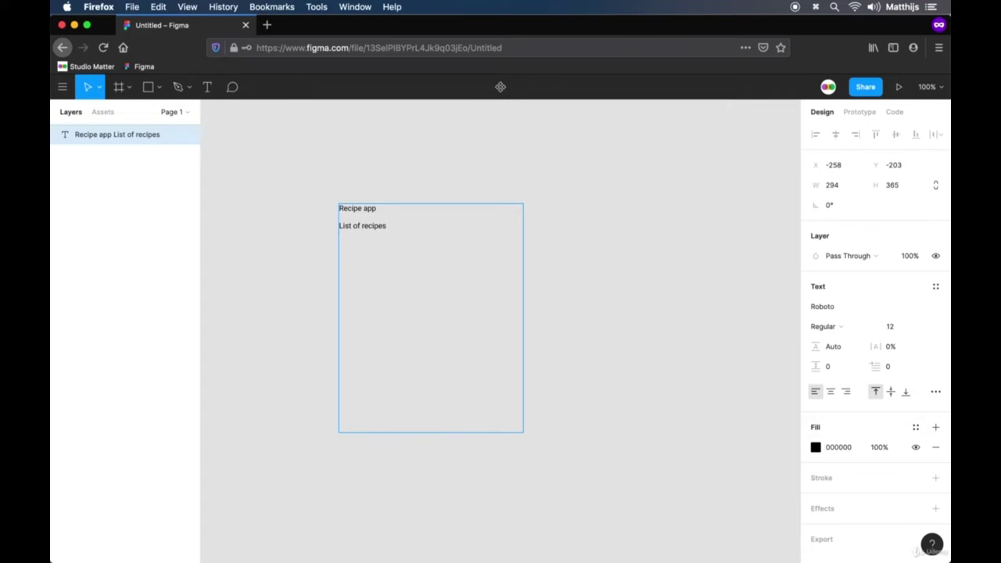
Step: Add the line "Detailview of recipe" below the list line and insert "Splash screen" above "List of recipes"
{"action": "key", "text": "Return"}
{"action": "type", "text": "Detailview of recipe"}
{"action": "key", "text": "Return"}
{"action": "left_click", "coordinate": [339, 226]}
{"action": "key", "text": "Return"}
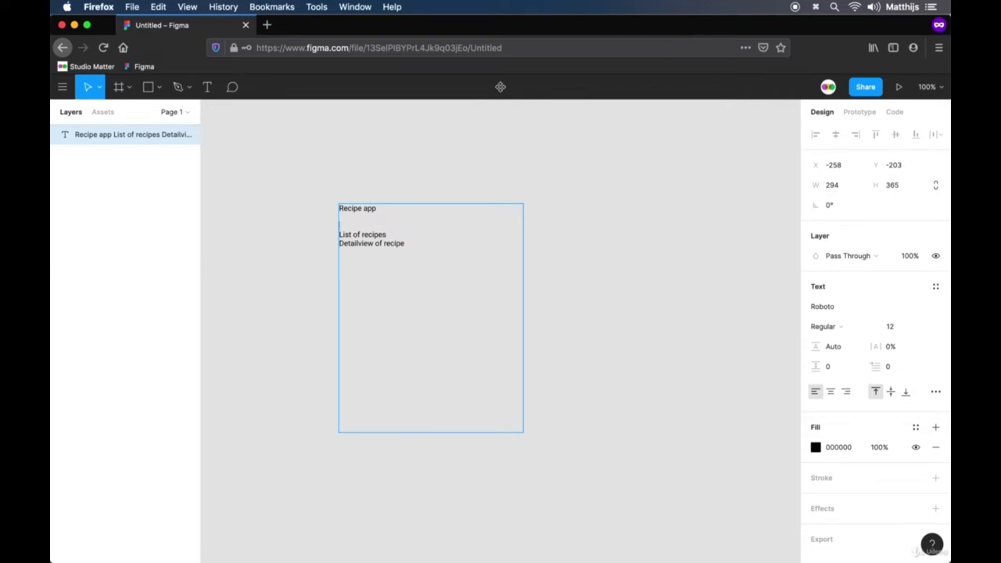
{"action": "type", "text": "Splash screen"}
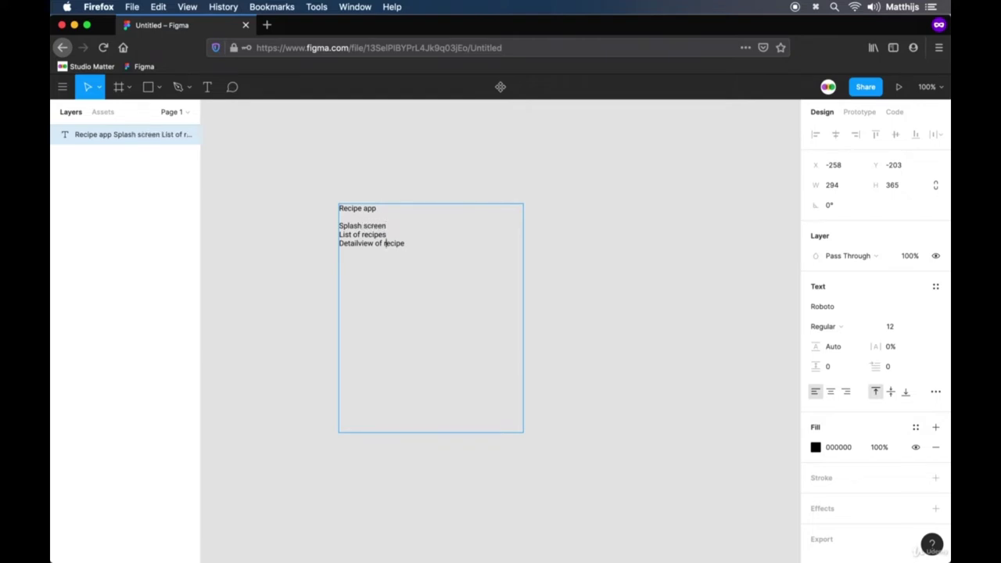
Step: Below the screen list, start a "Recipe:" section with the entries "- Name" and "- Time to cook"
{"action": "key", "text": "super+Right"}
{"action": "key", "text": "Return"}
{"action": "key", "text": "Return"}
{"action": "type", "text": "Recipe:"}
{"action": "key", "text": "Return"}
{"action": "type", "text": "- Name"}
{"action": "key", "text": "Return"}
{"action": "type", "text": "- Time to cook"}
{"action": "key", "text": "Return"}
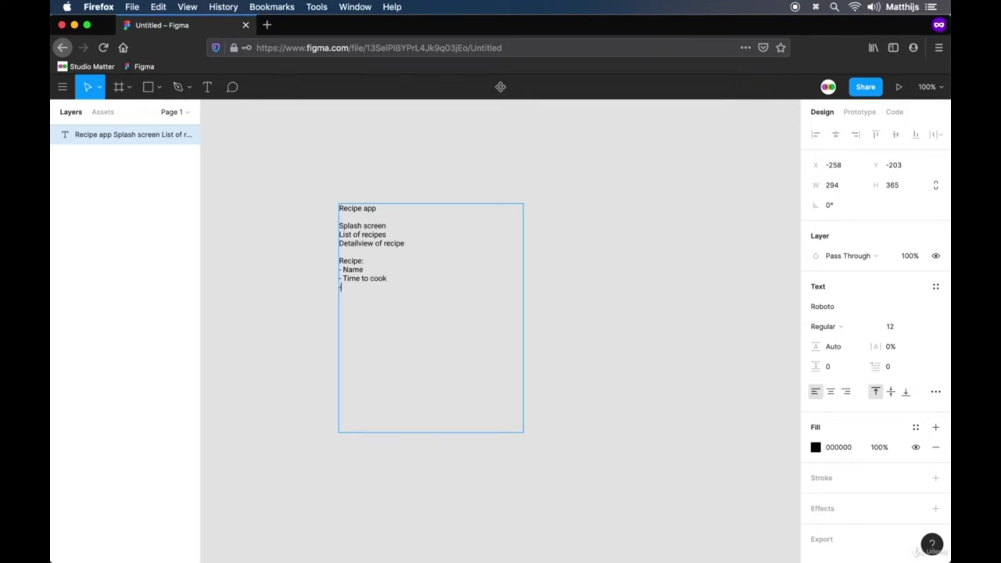
Step: Extend the Recipe section with the entries "- Amount of servings" and "- Picture of food"
{"action": "type", "text": "-"}
{"action": "type", "text": "Amount of servings"}
{"action": "key", "text": "Return"}
{"action": "type", "text": "- Picut"}
{"action": "key", "text": "BackSpace"}
{"action": "key", "text": "BackSpace"}
{"action": "key", "text": "BackSpace"}
{"action": "type", "text": "cture of food"}
{"action": "key", "text": "Return"}
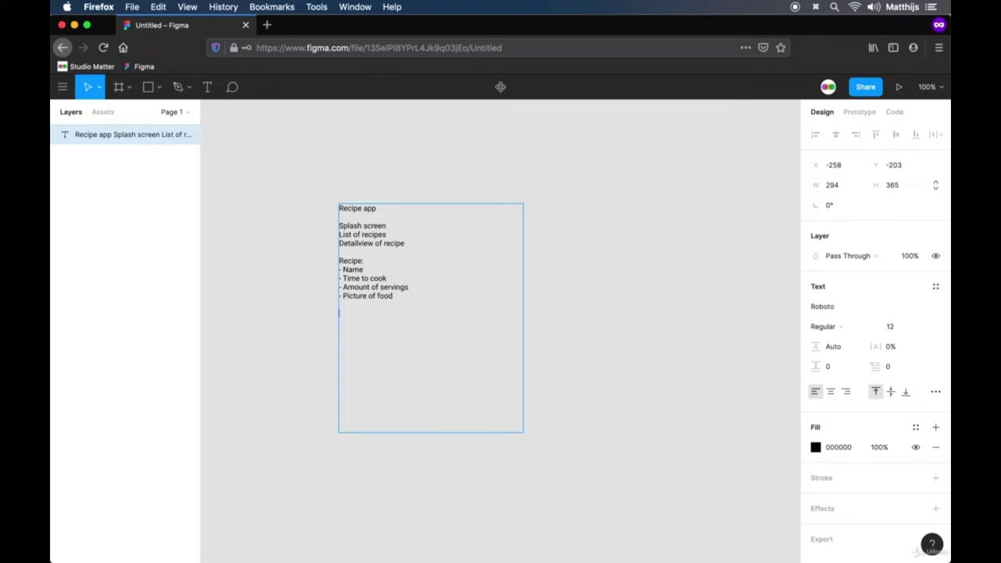
Step: Complete the Recipe section with the entries "- Instructions" and "- Ingredients" and finish editing the text
{"action": "type", "text": "- Details"}
{"action": "key", "text": "BackSpace"}
{"action": "key", "text": "BackSpace"}
{"action": "key", "text": "BackSpace"}
{"action": "key", "text": "BackSpace"}
{"action": "key", "text": "BackSpace"}
{"action": "key", "text": "BackSpace"}
{"action": "key", "text": "BackSpace"}
{"action": "type", "text": "Instructions "}
{"action": "type", "text": "-"}
{"action": "key", "text": "Return"}
{"action": "key", "text": "BackSpace"}
{"action": "type", "text": "Ingrede"}
{"action": "key", "text": "BackSpace"}
{"action": "type", "text": "ients"}
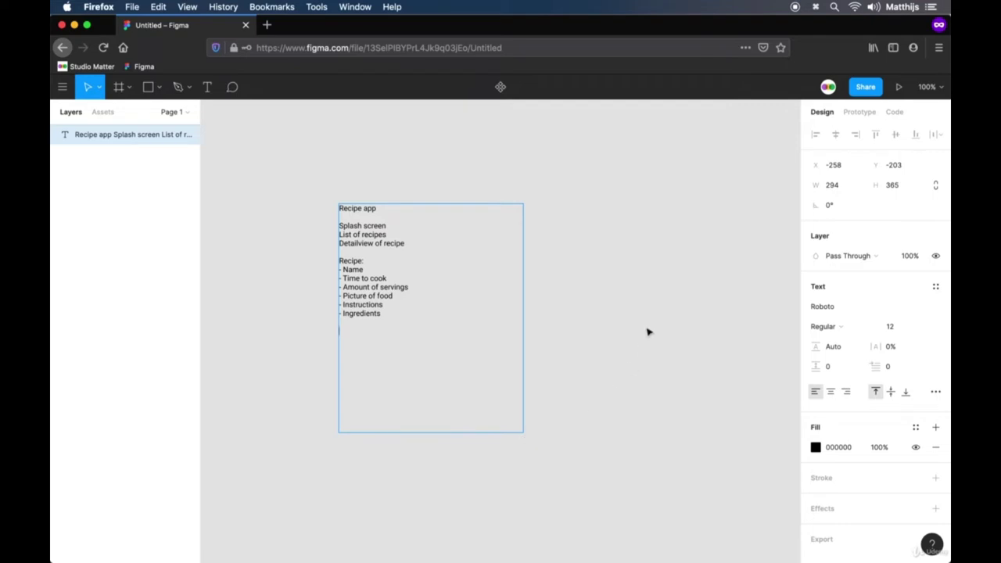
{"action": "key", "text": "Escape"}
{"action": "left_click", "coordinate": [794, 6]}
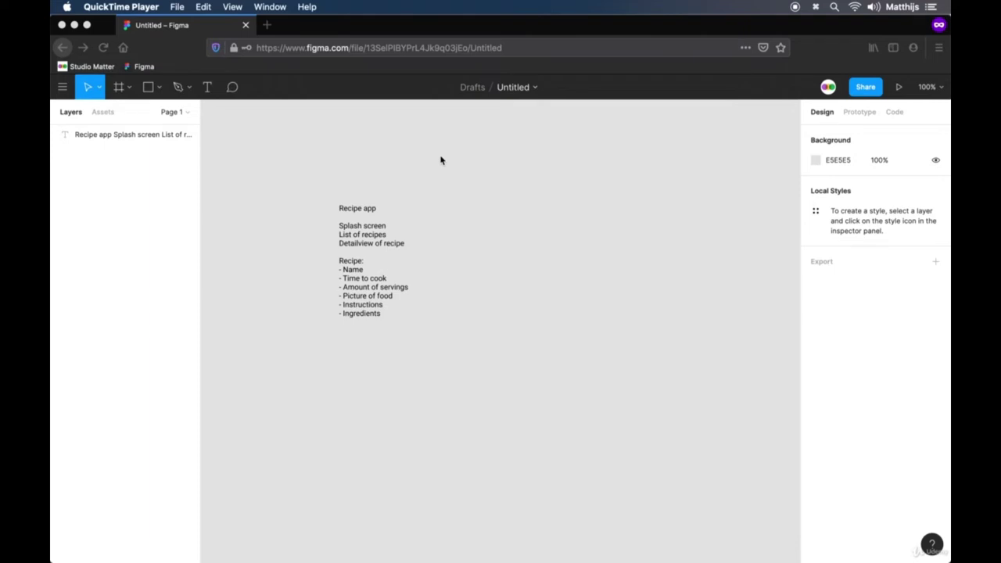
Step: Rename the untitled design file as Recipe App
{"action": "left_click", "coordinate": [517, 93]}
{"action": "double_click", "coordinate": [524, 88]}
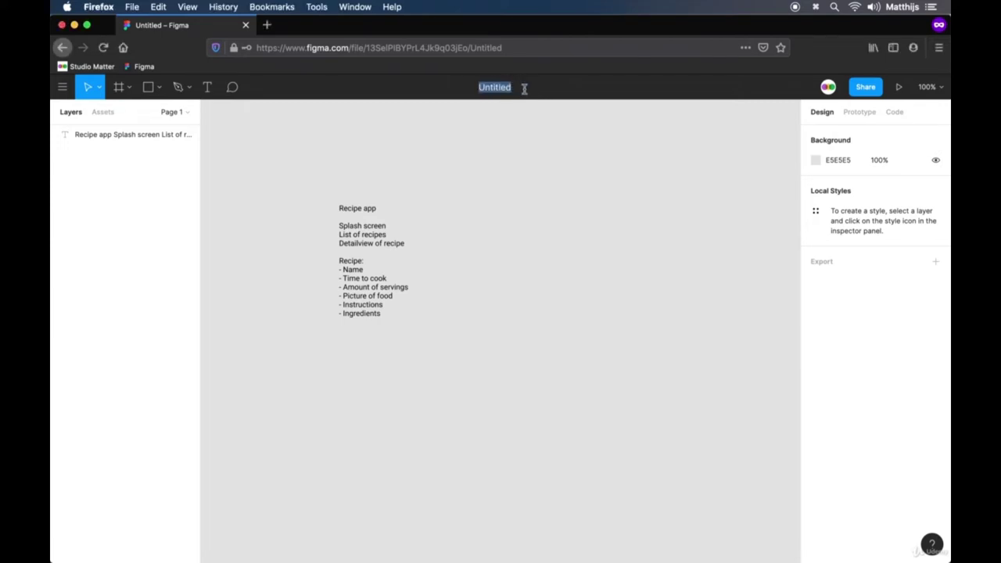
{"action": "key", "text": "BackSpace"}
{"action": "type", "text": "Recipe App"}
{"action": "key", "text": "Return"}
{"action": "left_click", "coordinate": [535, 205]}
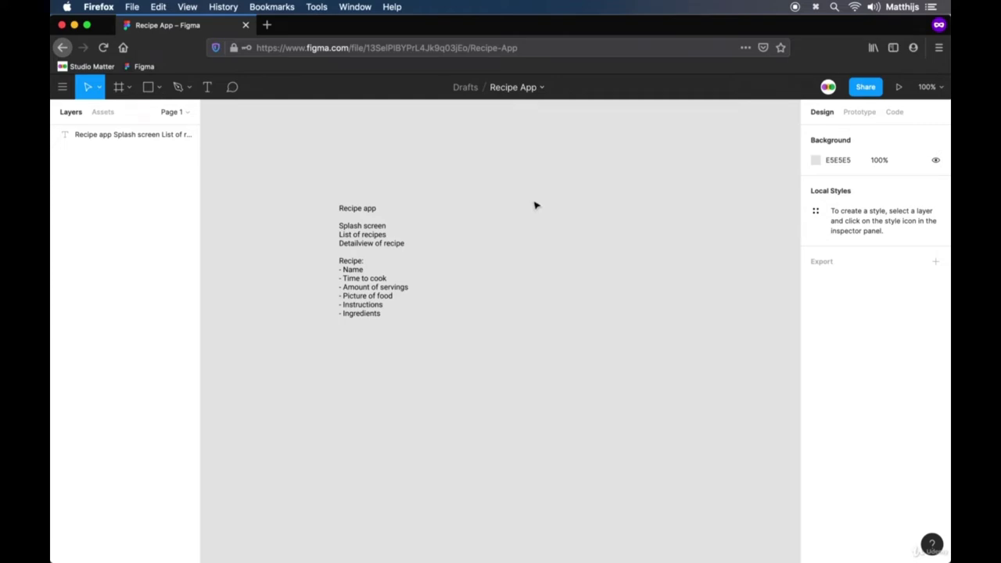
Step: Add an iPhone 8 frame beside the notes and name it Splash Screen
{"action": "key", "text": "f"}
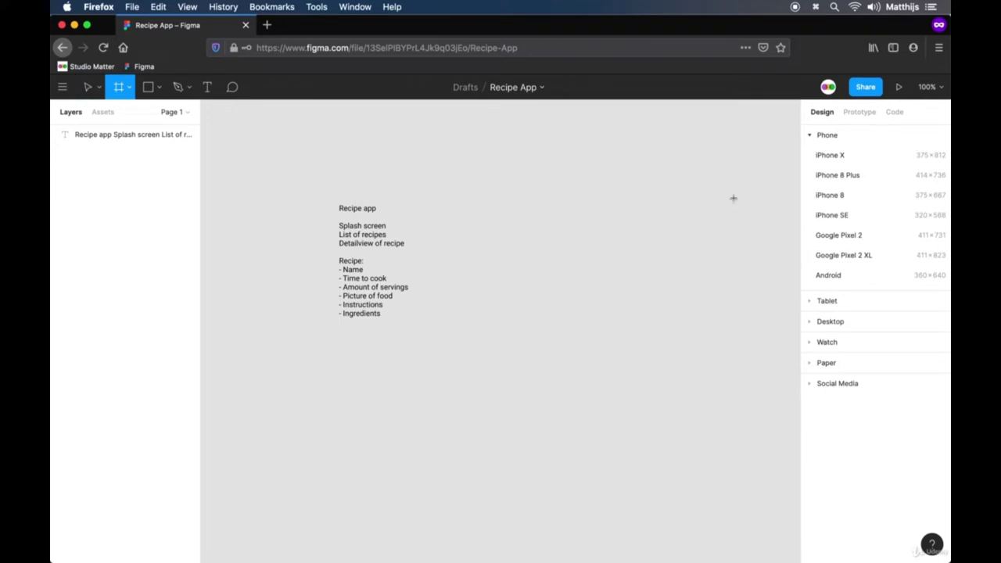
{"action": "left_click", "coordinate": [841, 195]}
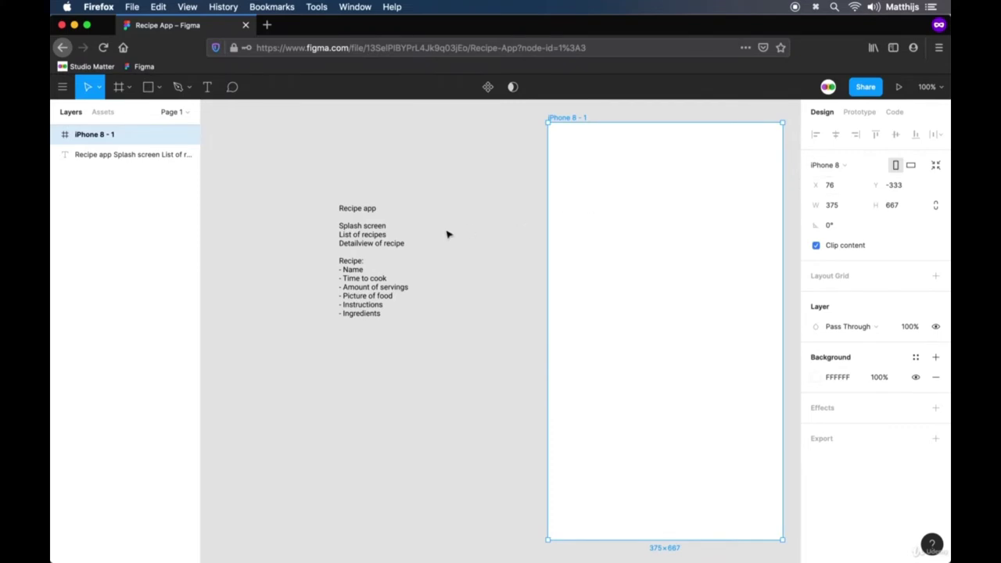
{"action": "double_click", "coordinate": [572, 118]}
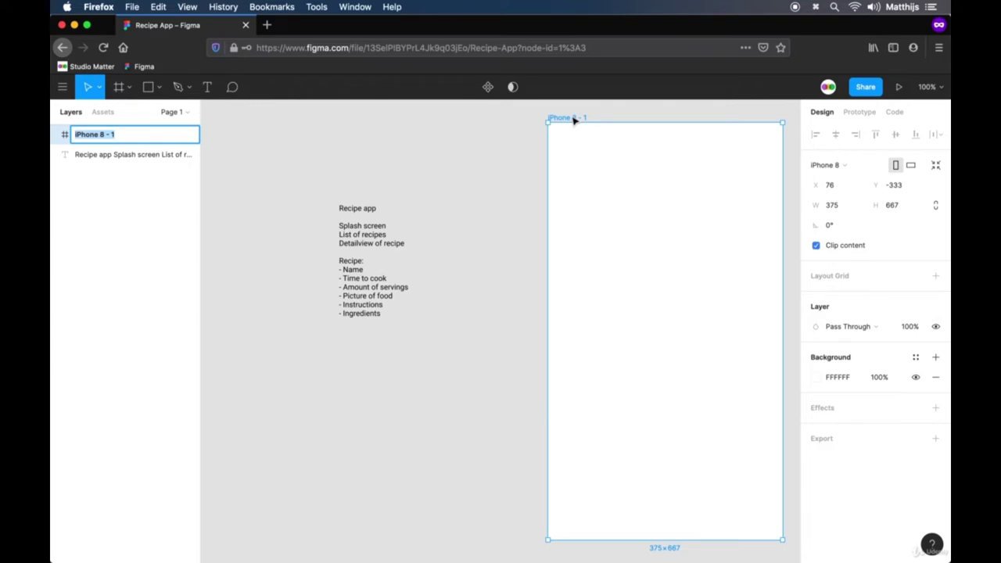
{"action": "type", "text": "Splash Screen"}
{"action": "key", "text": "Return"}
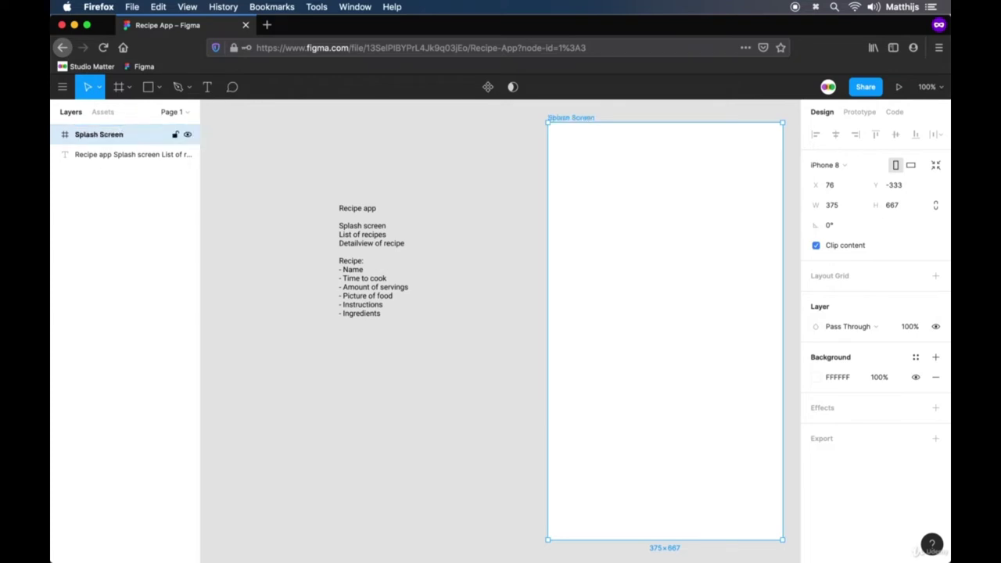
Step: Add a text box about 247 × 115 inside the Splash Screen frame reading "Salt." and select its text
{"action": "left_click_drag", "start_coordinate": [516, 156], "coordinate": [376, 157]}
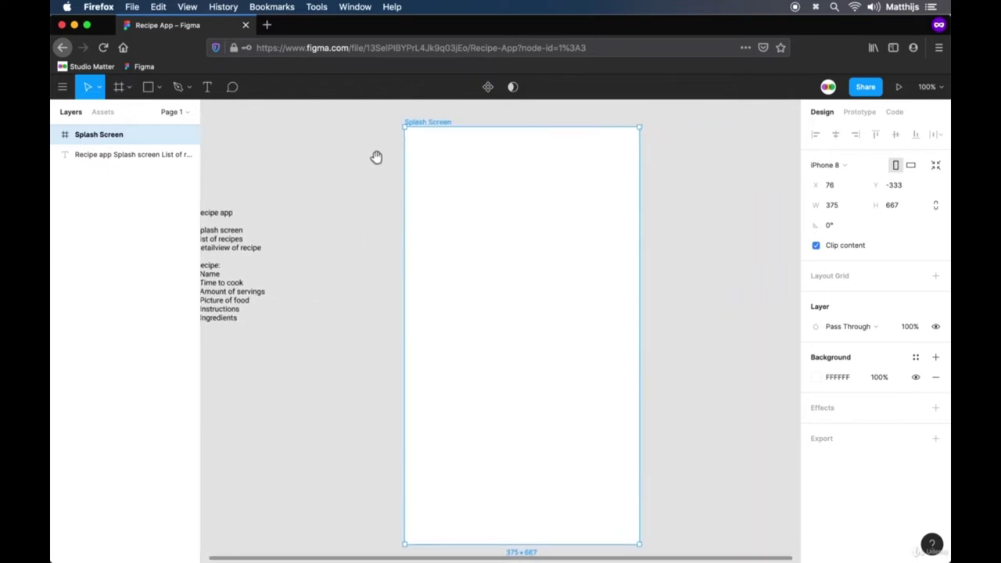
{"action": "left_click", "coordinate": [378, 162]}
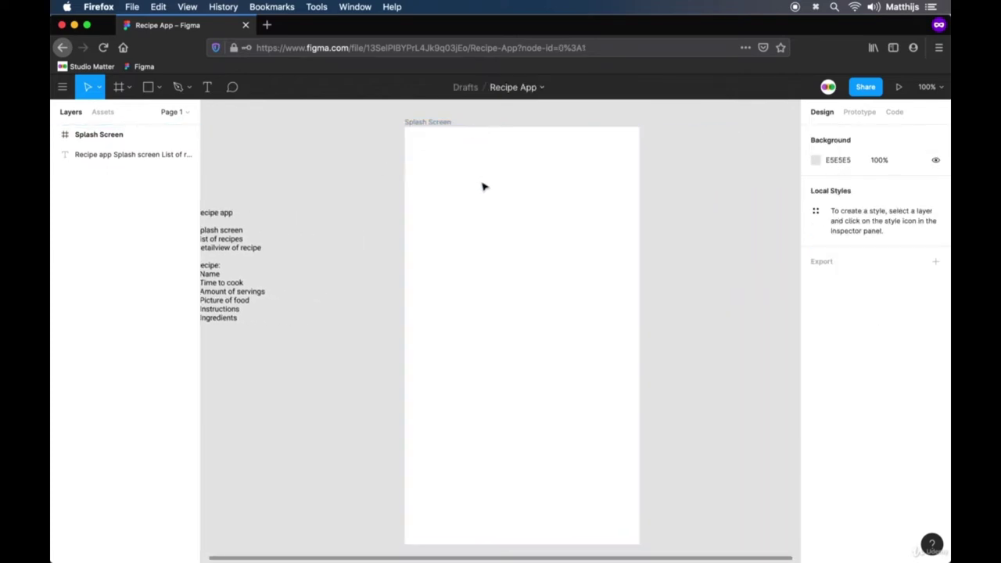
{"action": "key", "text": "t"}
{"action": "left_click_drag", "start_coordinate": [452, 261], "coordinate": [607, 333]}
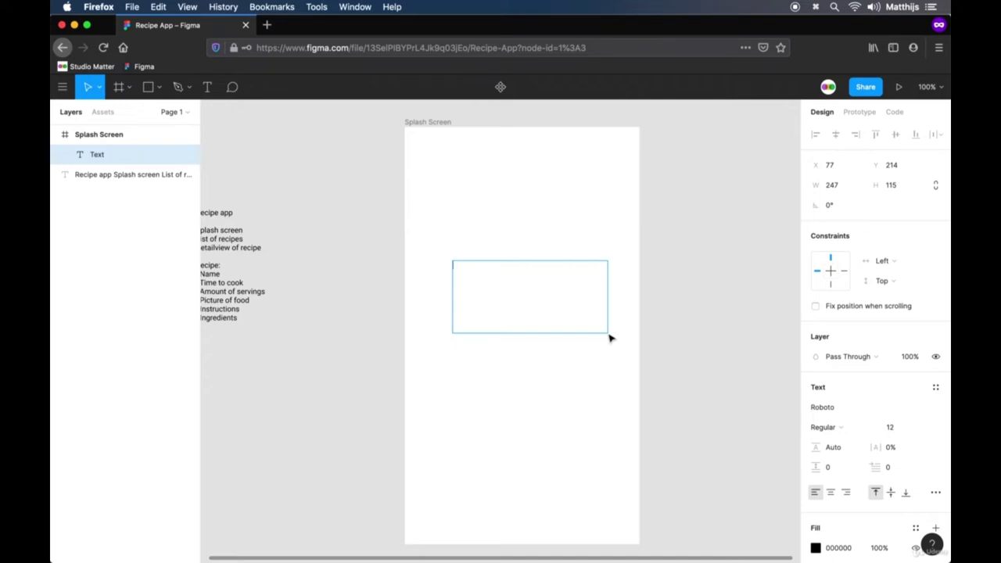
{"action": "type", "text": "Salt."}
{"action": "key", "text": "super+a"}
Step: Browse fonts.google.com in a new tab, checking the category options and filtering the fonts by thickness 7
{"action": "left_click", "coordinate": [266, 25]}
{"action": "type", "text": "fonts.google.com"}
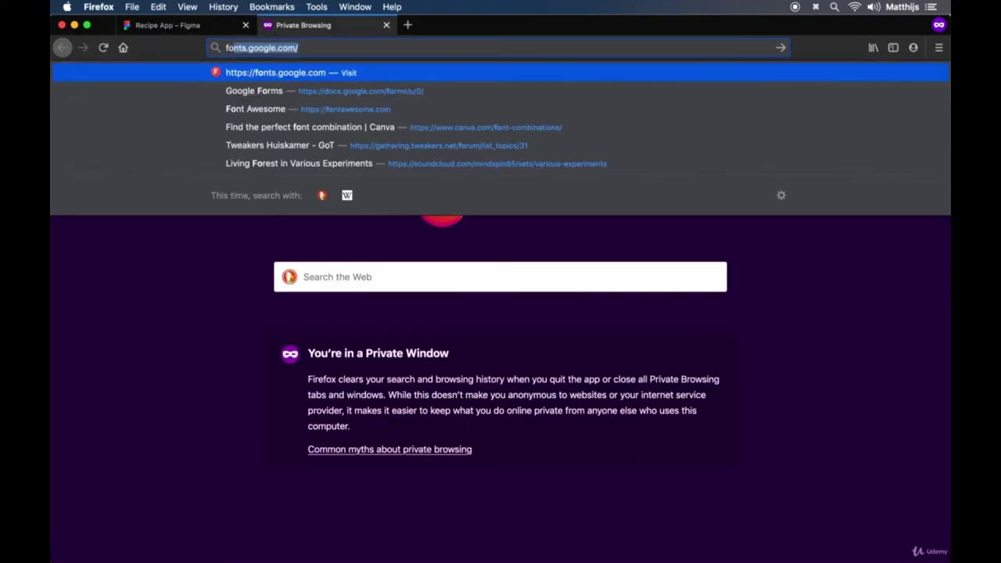
{"action": "key", "text": "Return"}
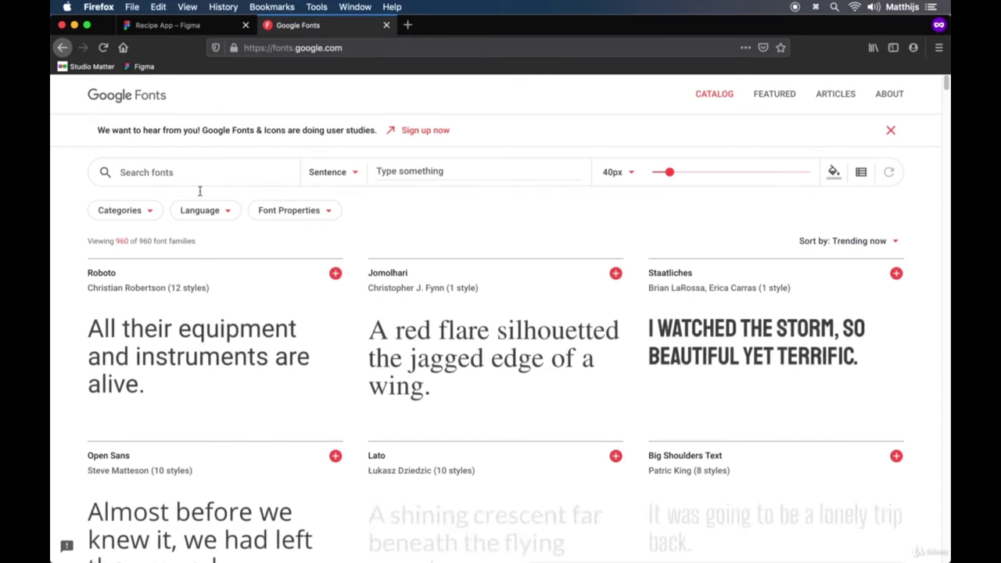
{"action": "left_click", "coordinate": [128, 210]}
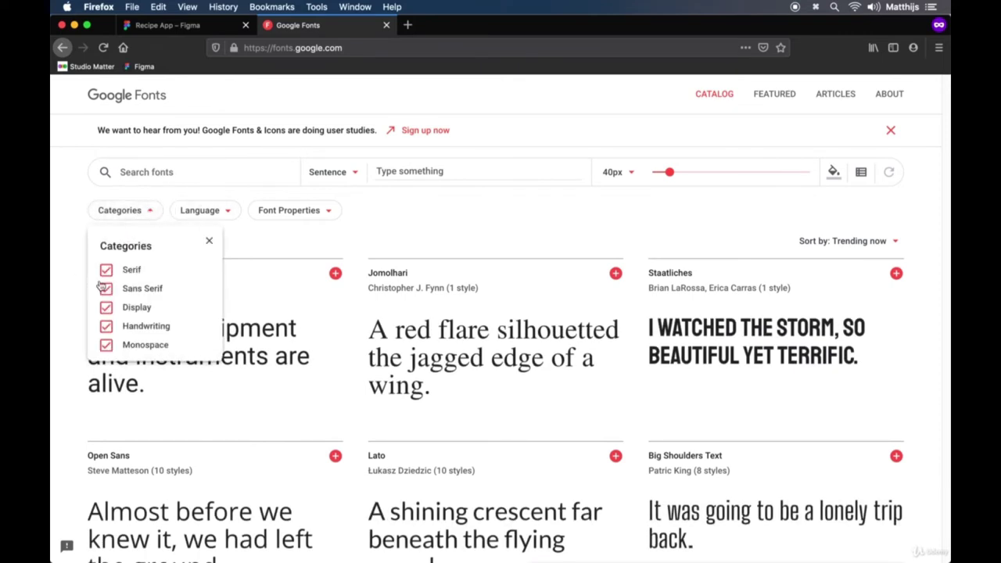
{"action": "left_click", "coordinate": [329, 212]}
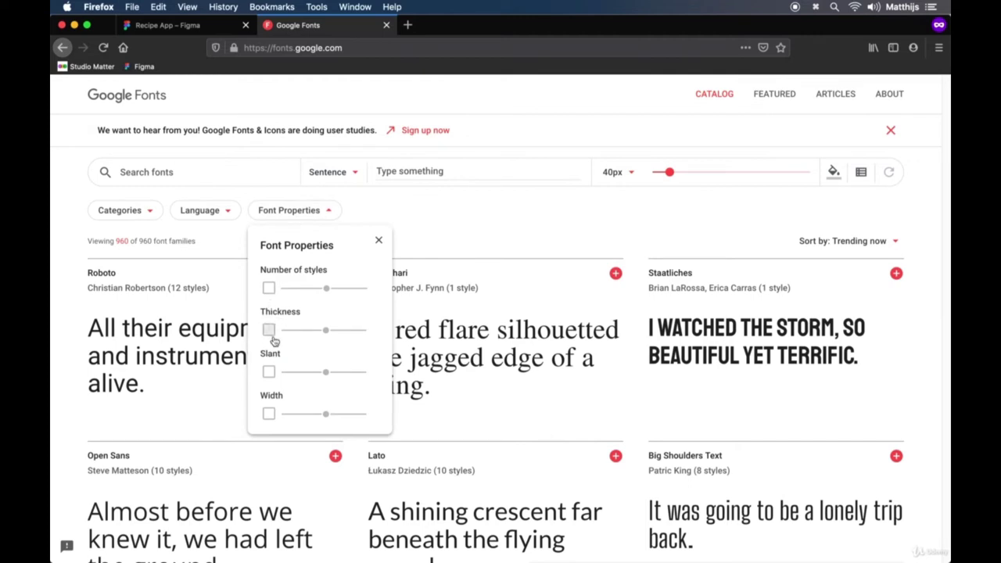
{"action": "left_click", "coordinate": [268, 329]}
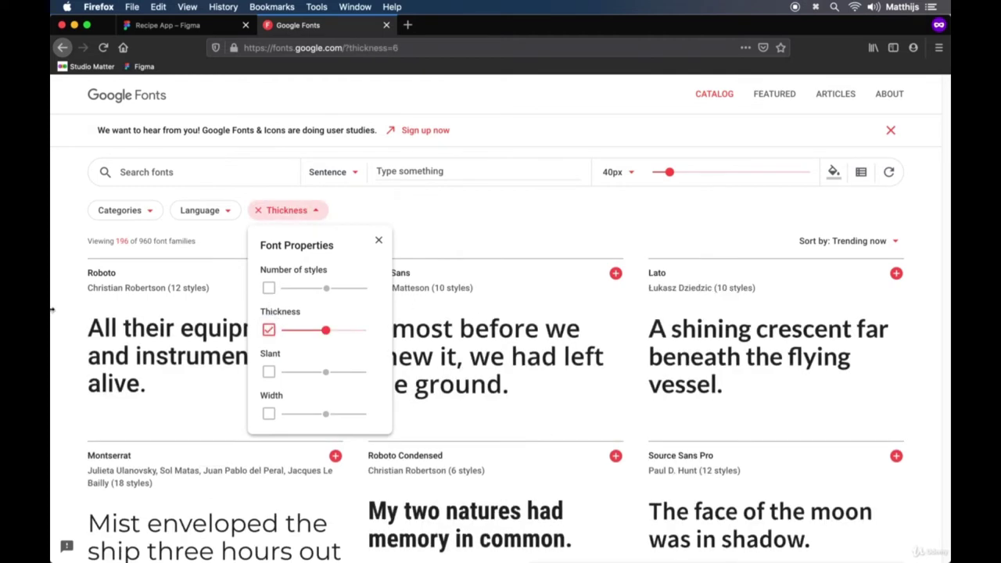
{"action": "left_click", "coordinate": [334, 333]}
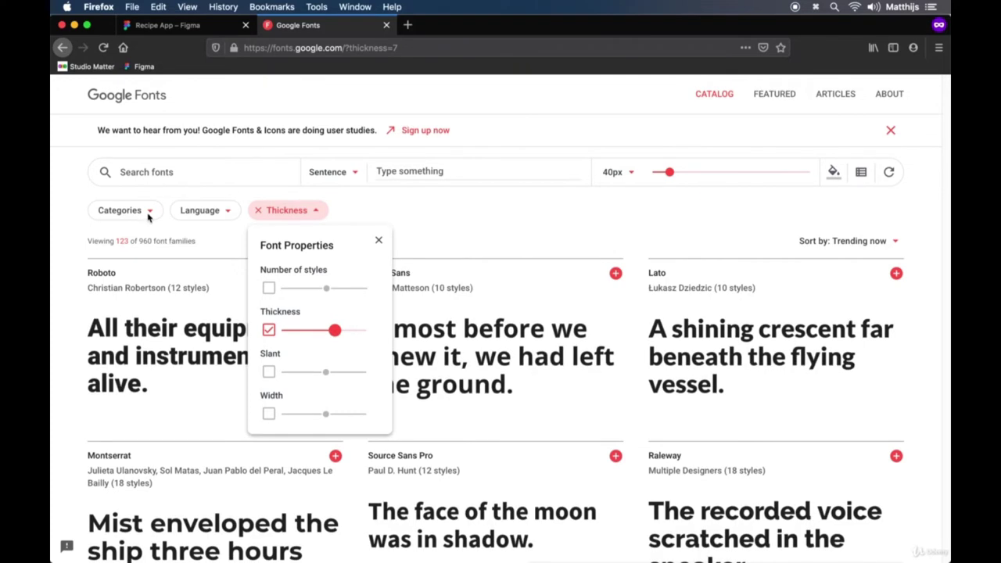
{"action": "left_click", "coordinate": [88, 388]}
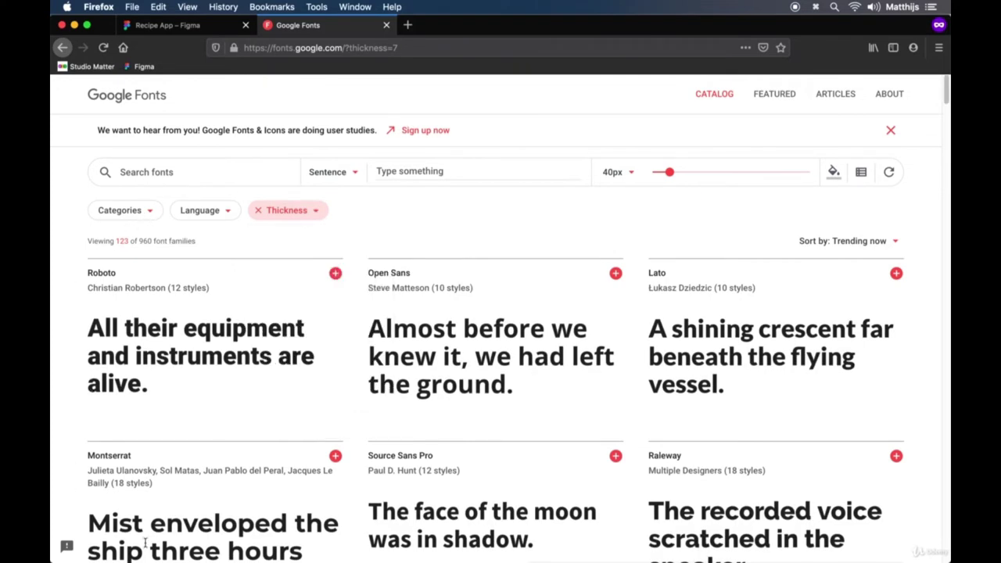
Step: Return to the Recipe App file and set the font of the "Salt." text to Montserrat
{"action": "left_click", "coordinate": [193, 26]}
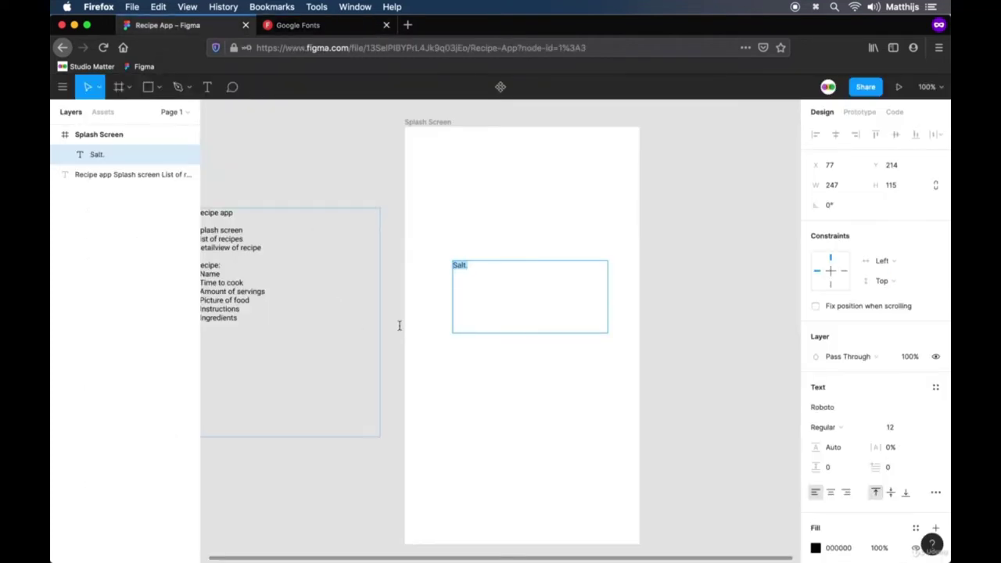
{"action": "left_click", "coordinate": [889, 408]}
{"action": "type", "text": "Montserrat"}
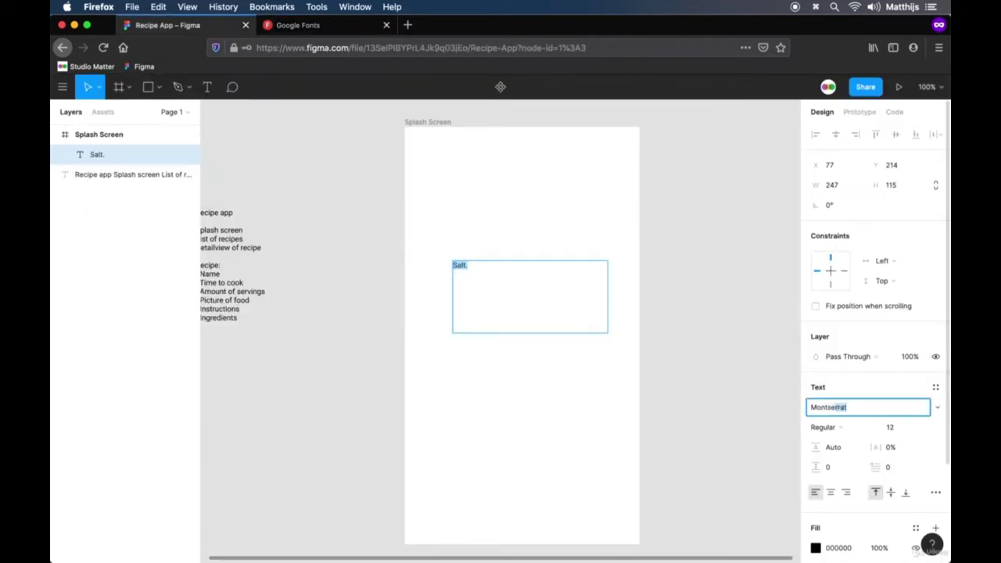
{"action": "key", "text": "Return"}
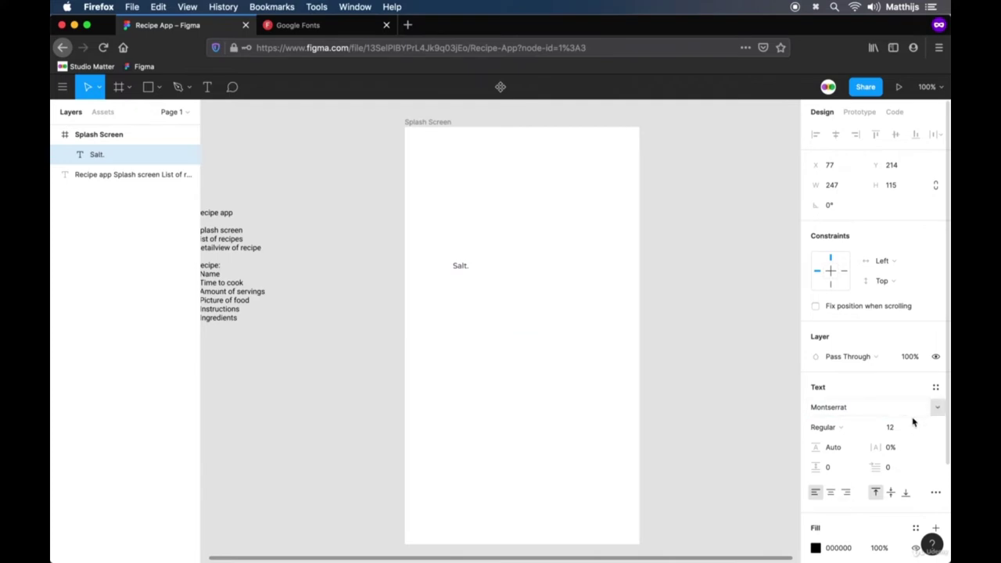
Step: Set the "Salt." text to size 72 with Bold weight and finish editing it
{"action": "left_click", "coordinate": [911, 431]}
{"action": "key", "text": "shift+Up"}
{"action": "key", "text": "shift+Up"}
{"action": "key", "text": "shift+Up"}
{"action": "key", "text": "shift+Up"}
{"action": "key", "text": "shift+Up"}
{"action": "key", "text": "shift+Up"}
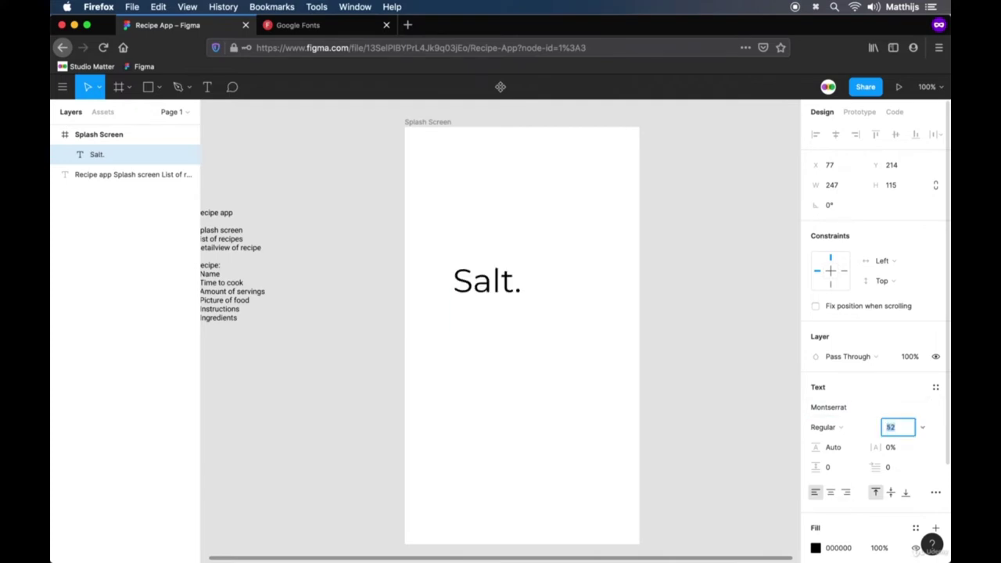
{"action": "left_click", "coordinate": [854, 428]}
{"action": "left_click", "coordinate": [858, 470]}
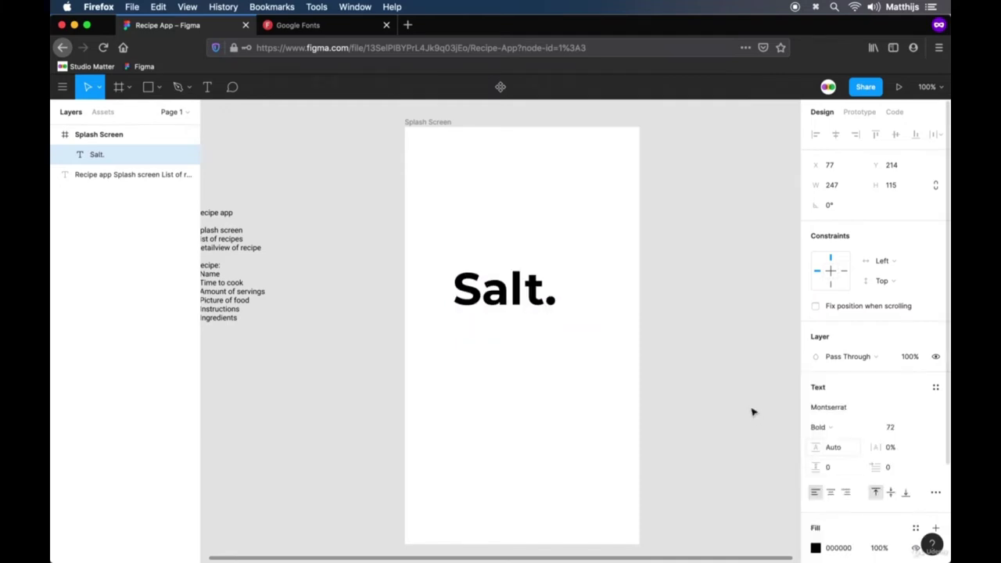
{"action": "key", "text": "Escape"}
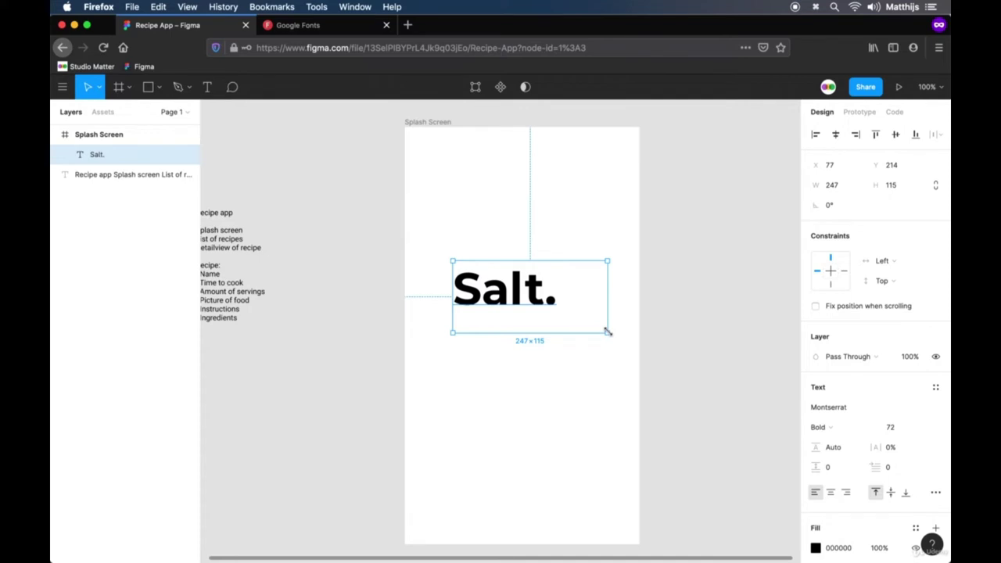
Step: Shrink the "Salt." text box to fit its content and centre it horizontally and vertically in the Splash Screen frame
{"action": "left_click_drag", "start_coordinate": [526, 294], "coordinate": [500, 290]}
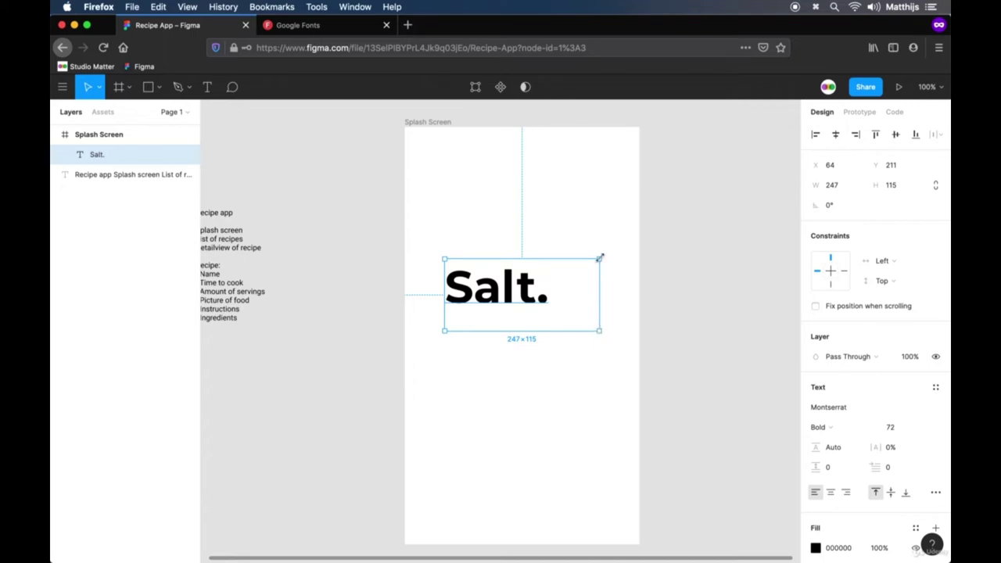
{"action": "double_click", "coordinate": [599, 330]}
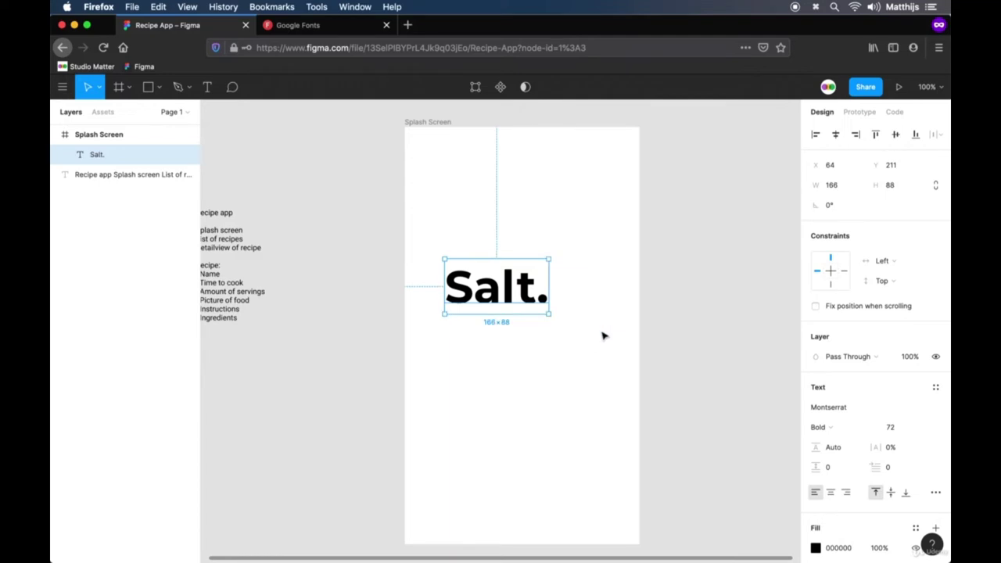
{"action": "left_click_drag", "start_coordinate": [524, 302], "coordinate": [545, 341]}
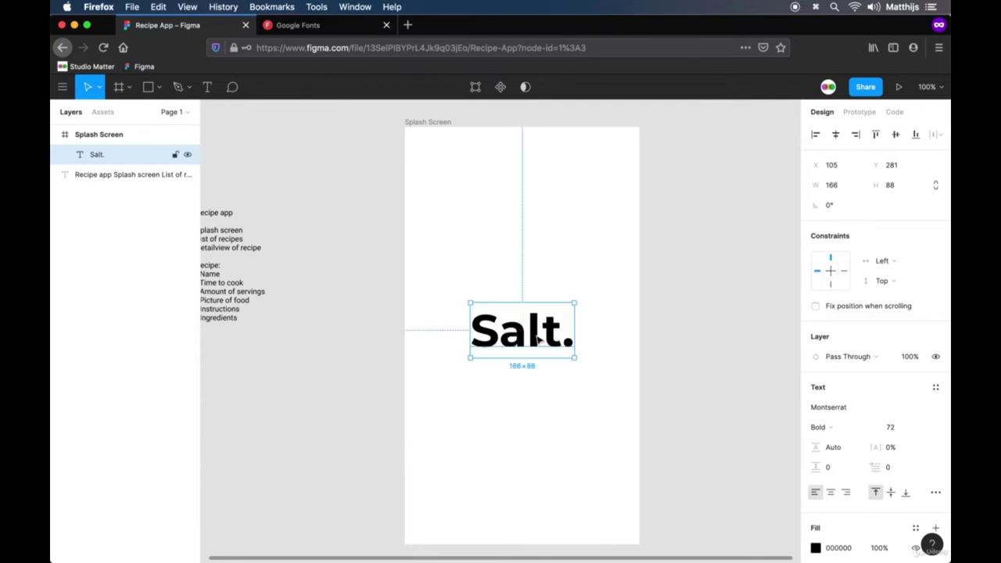
{"action": "left_click", "coordinate": [896, 136]}
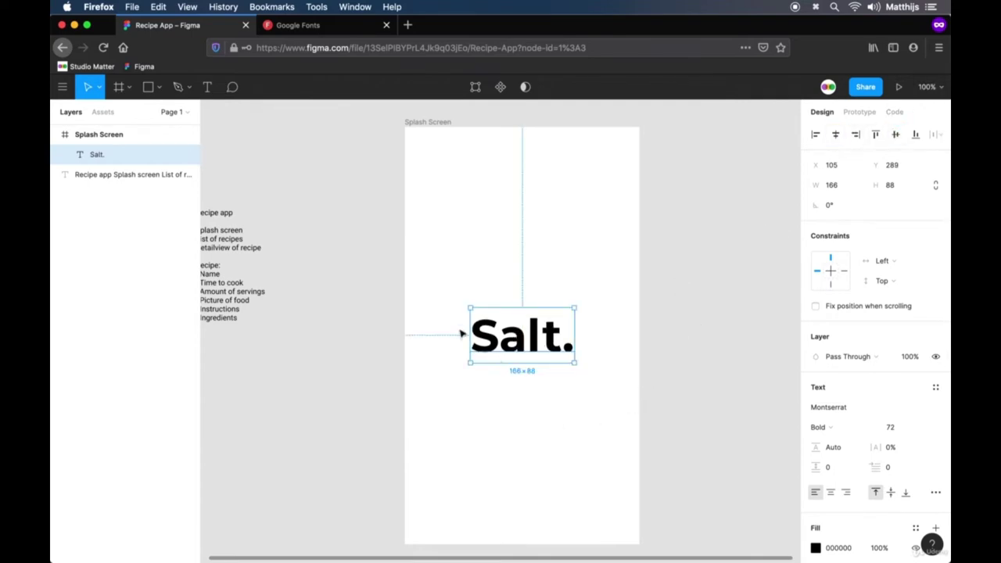
Step: Draw a rectangle about 209 × 112 over the "Salt." text in the Splash Screen frame and fill it with white (FFFFFF)
{"action": "key", "text": "r"}
{"action": "left_click_drag", "start_coordinate": [459, 303], "coordinate": [591, 374]}
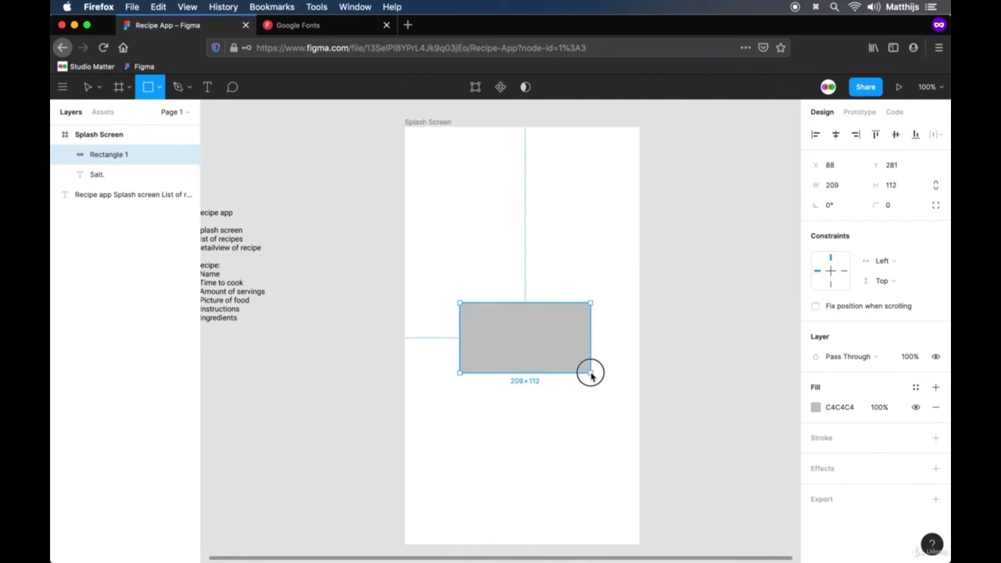
{"action": "left_click", "coordinate": [816, 408]}
{"action": "left_click_drag", "start_coordinate": [702, 375], "coordinate": [606, 233]}
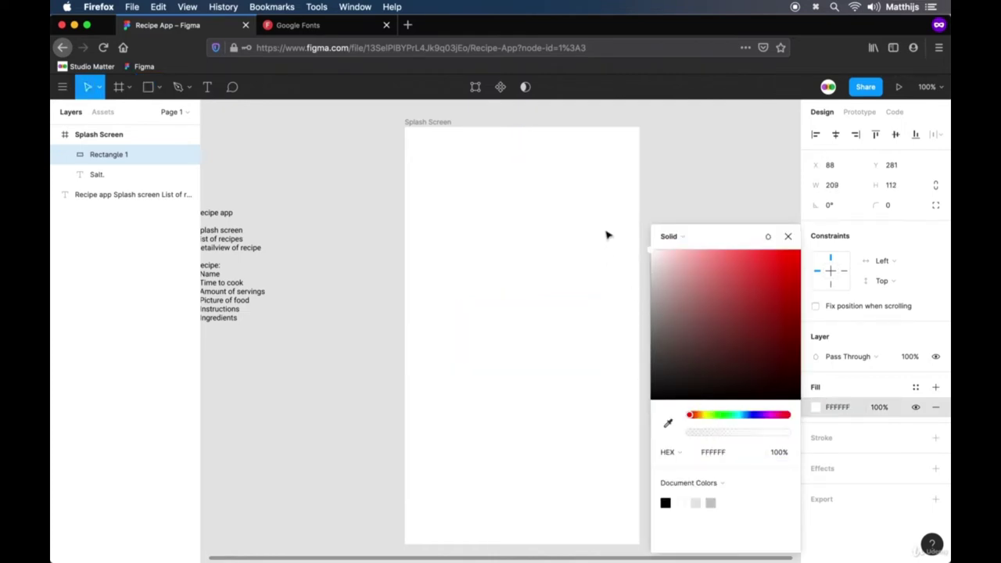
{"action": "left_click", "coordinate": [655, 203]}
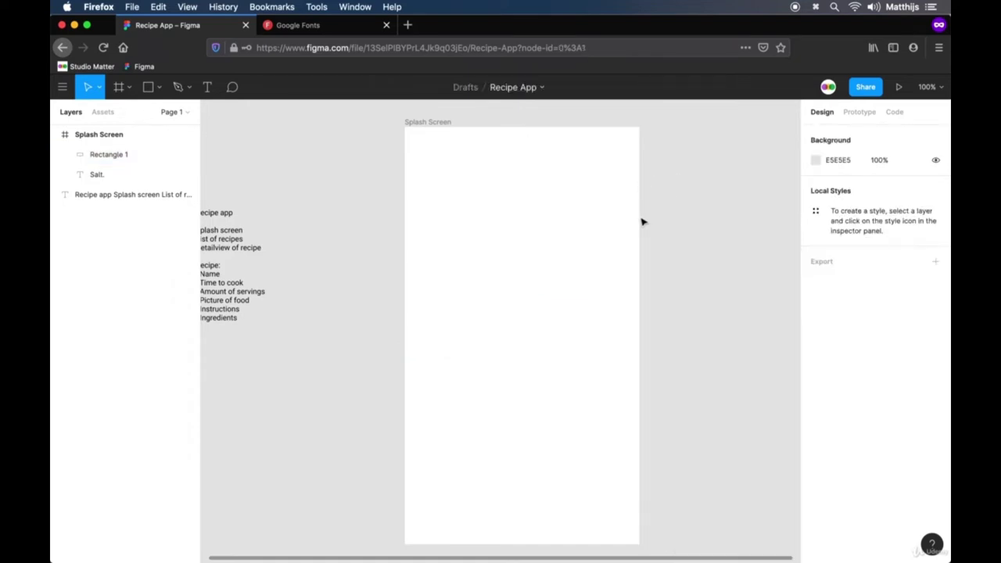
Step: Select the white rectangle and send it backward in the layer order so it sits behind the "Salt." text
{"action": "left_click_drag", "start_coordinate": [628, 266], "coordinate": [377, 425]}
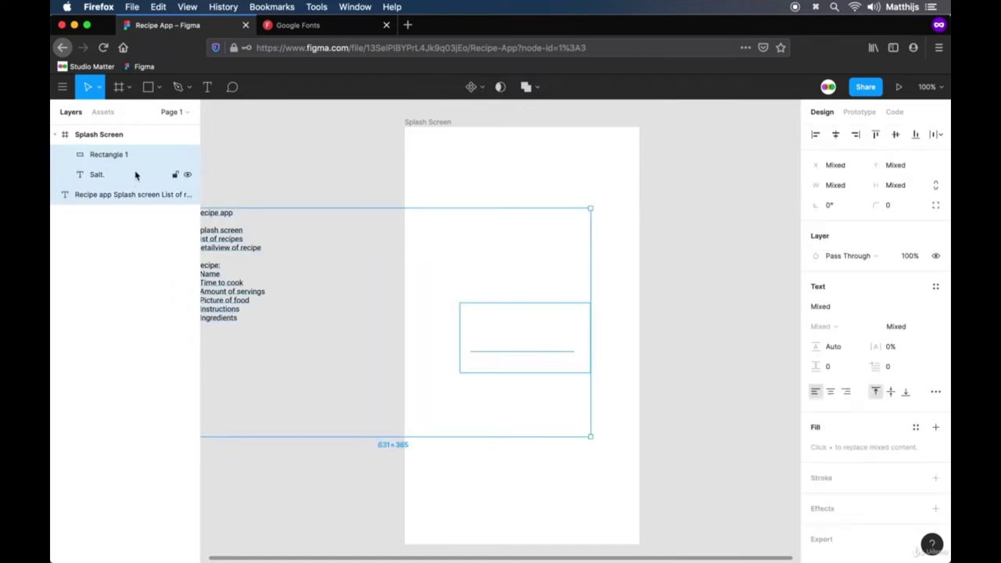
{"action": "left_click", "coordinate": [291, 164]}
{"action": "left_click", "coordinate": [540, 354]}
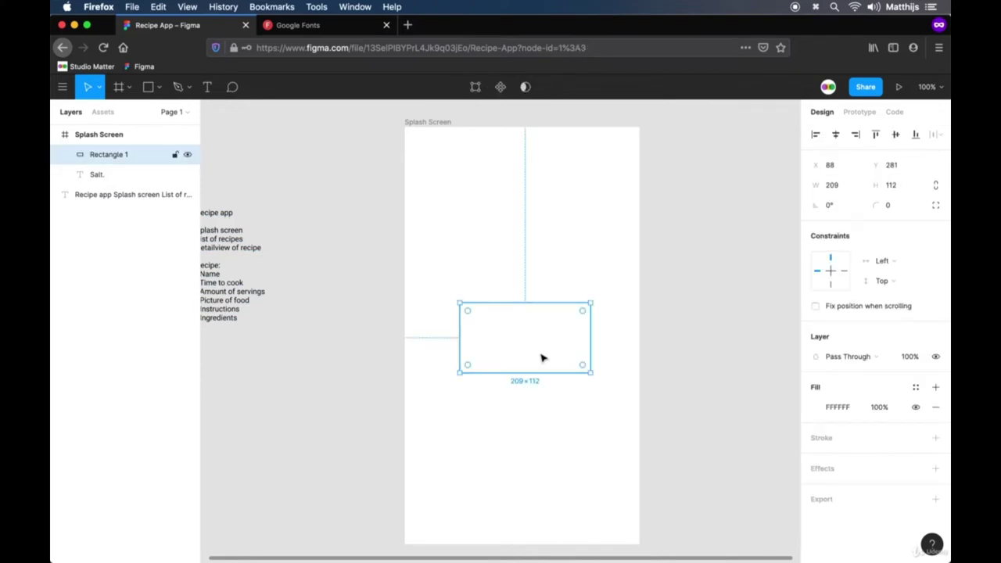
{"action": "key", "text": "super+bracketleft"}
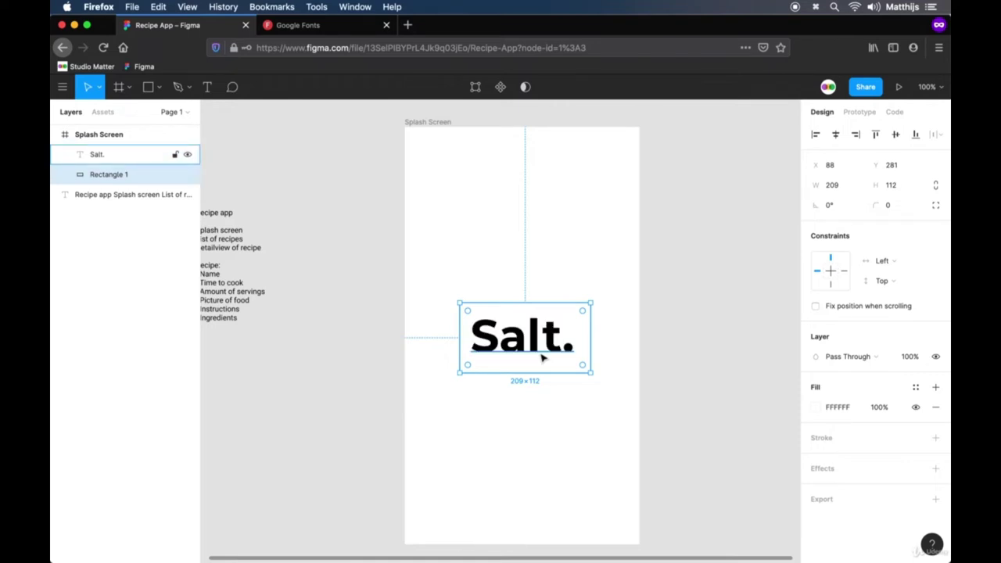
{"action": "key", "text": "super+bracketright"}
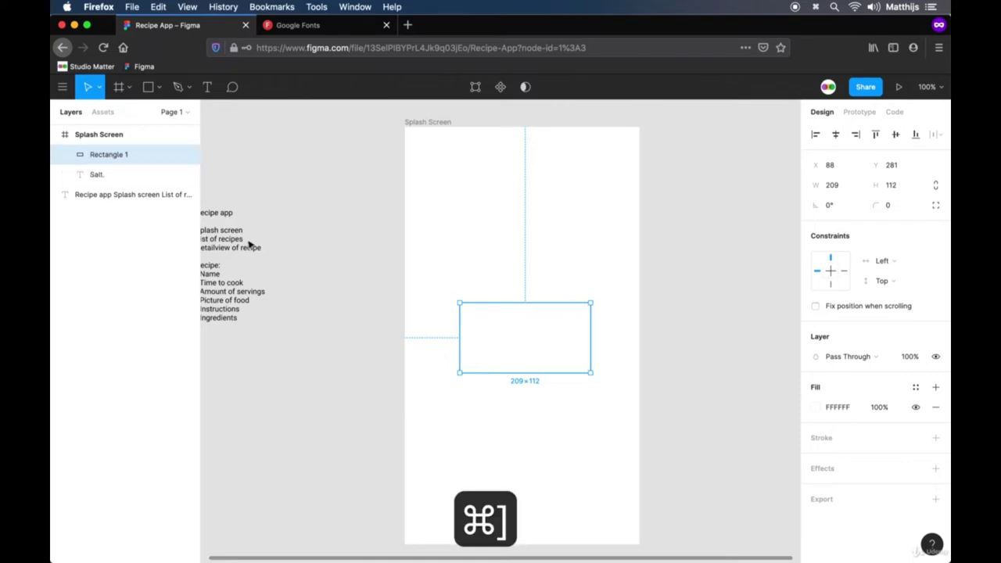
{"action": "key", "text": "super+bracketleft"}
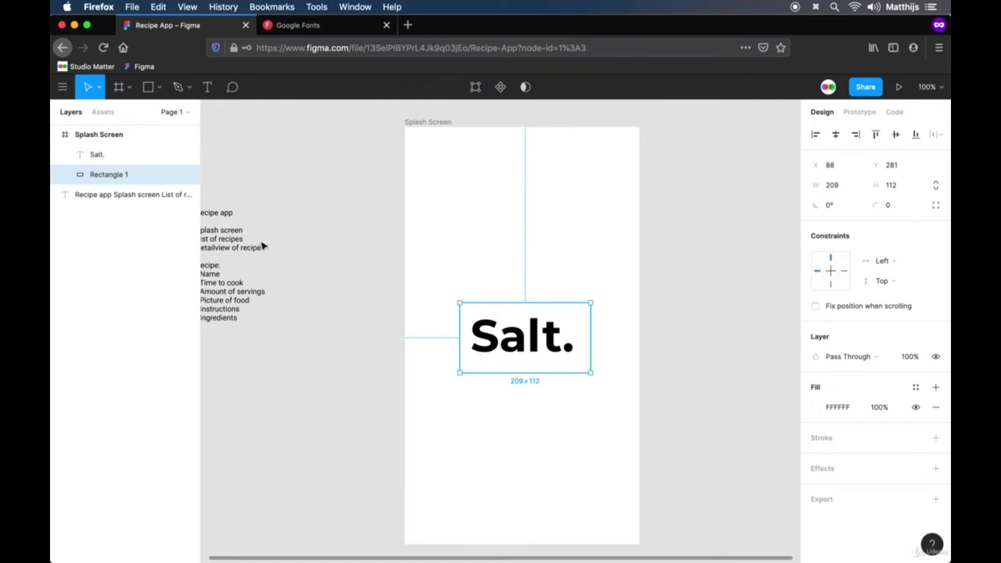
Step: Group the "Salt." text with the white rectangle behind it and rename the group "Logo"
{"action": "left_click", "coordinate": [543, 350], "text": "shift"}
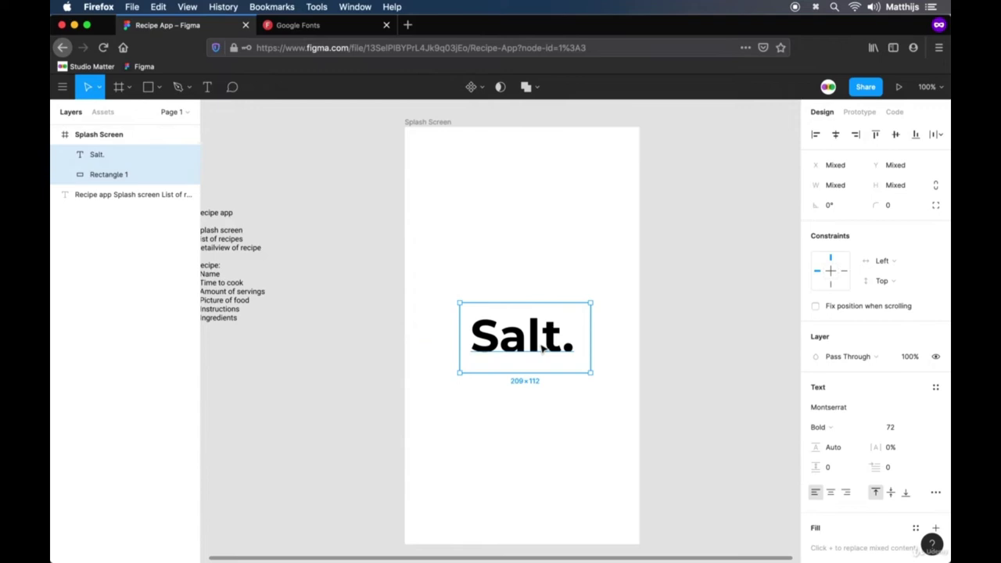
{"action": "key", "text": "super+g"}
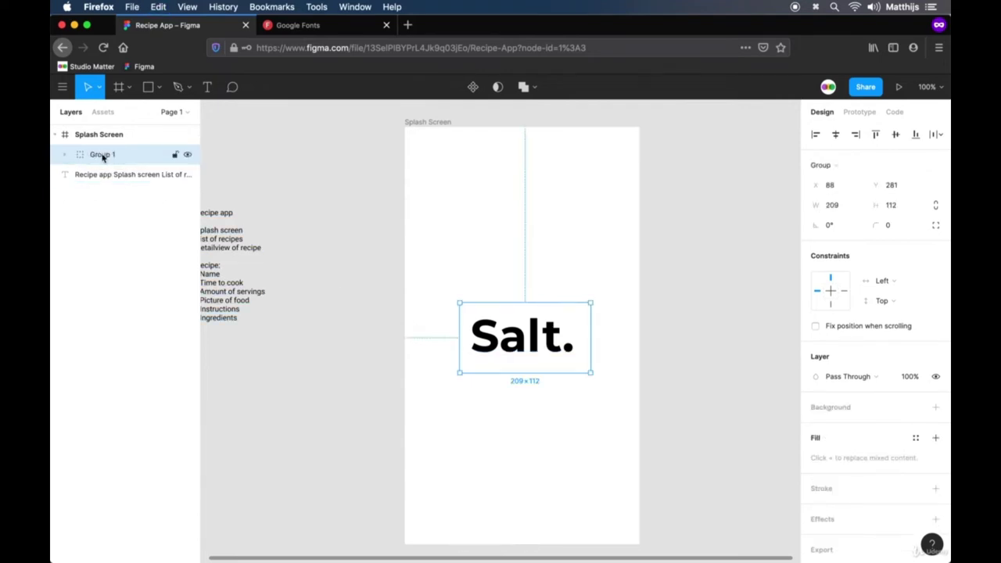
{"action": "double_click", "coordinate": [102, 155]}
{"action": "type", "text": "Logo"}
{"action": "key", "text": "Return"}
{"action": "left_click", "coordinate": [735, 320]}
Step: Draw a 375 × 667 rectangle covering the entire Splash Screen frame
{"action": "key", "text": "r"}
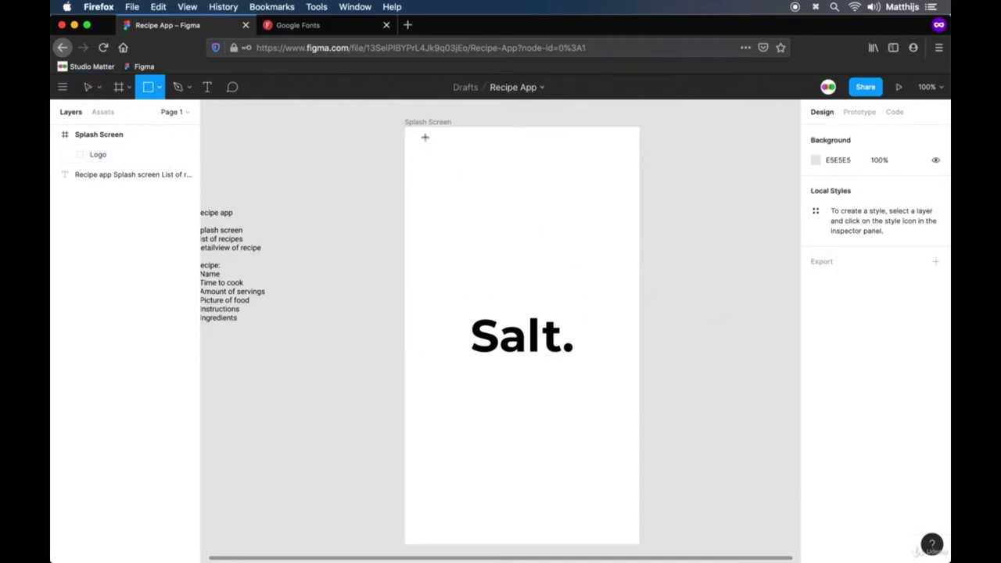
{"action": "left_click_drag", "start_coordinate": [405, 127], "coordinate": [642, 543]}
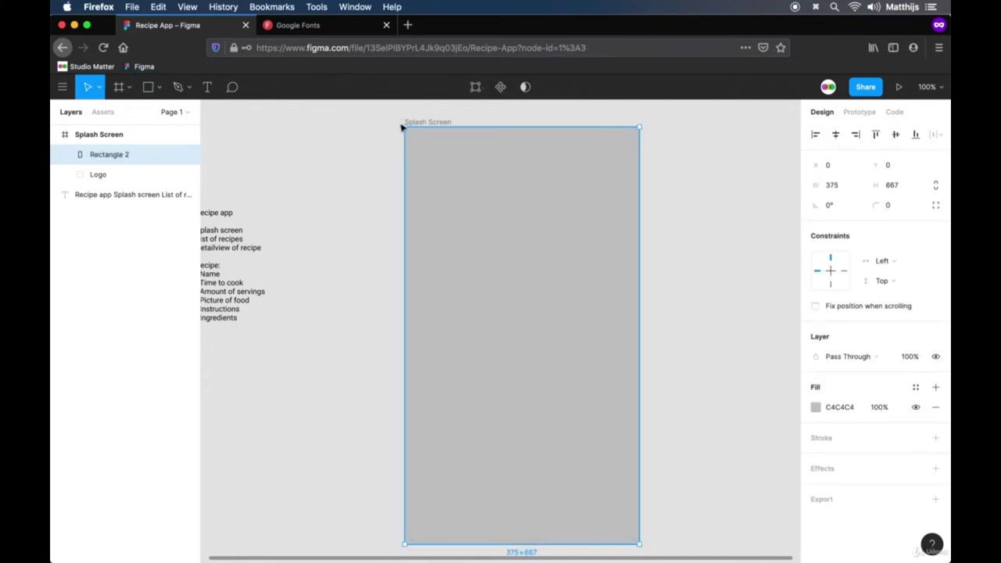
{"action": "mouse_move", "coordinate": [404, 127]}
{"action": "left_mouse_down"}
{"action": "mouse_move", "coordinate": [417, 143]}
{"action": "mouse_move", "coordinate": [403, 128]}
{"action": "left_mouse_up"}
Step: Add a second fill to the full-frame rectangle, change its type to Image, and deselect the rectangle
{"action": "left_click", "coordinate": [936, 389]}
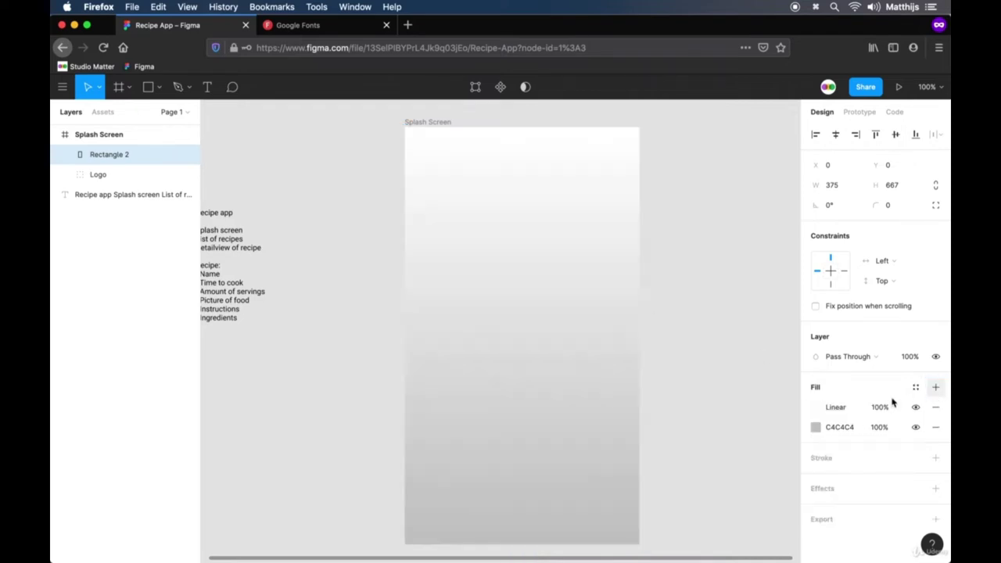
{"action": "left_click", "coordinate": [815, 408]}
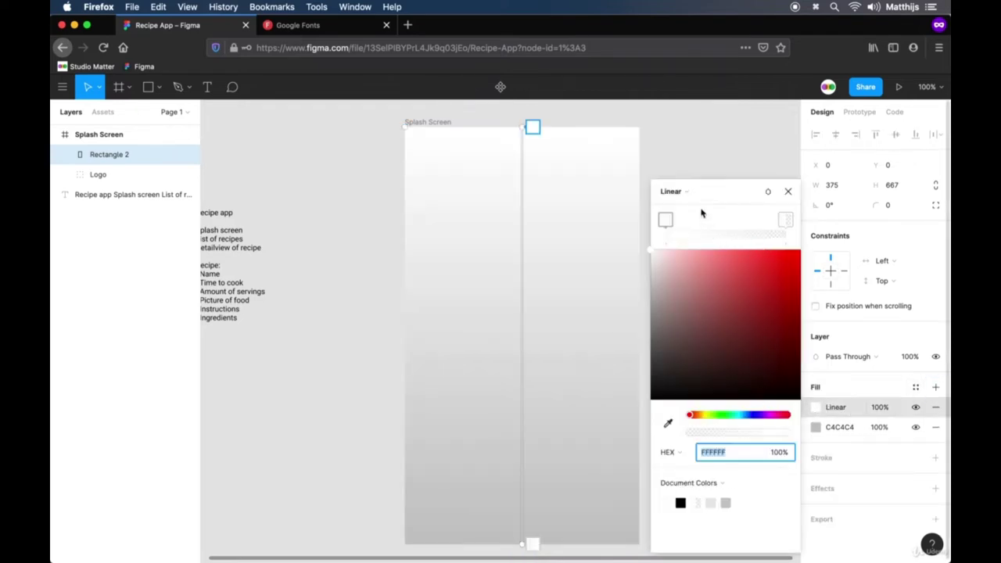
{"action": "left_click", "coordinate": [685, 193]}
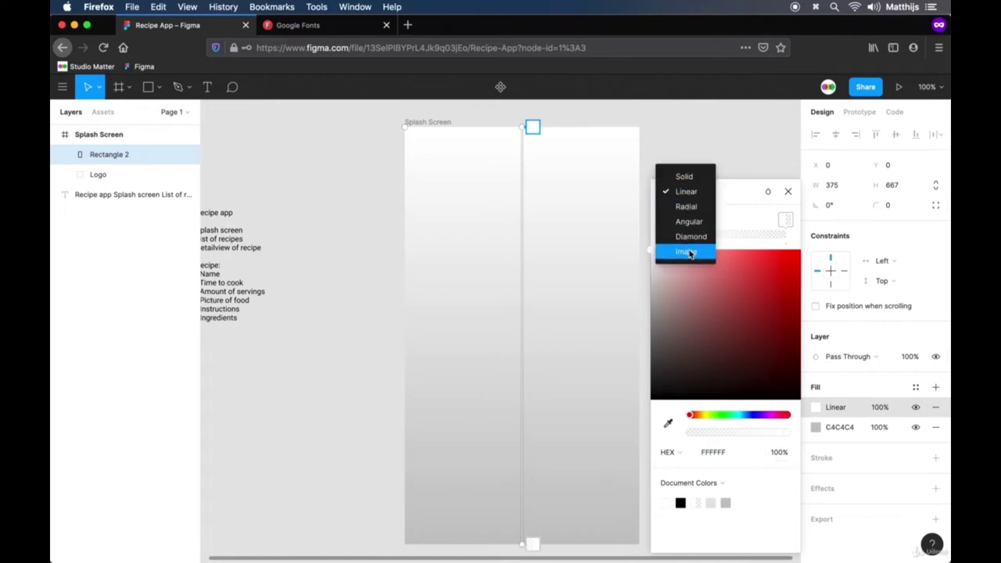
{"action": "left_click", "coordinate": [687, 252]}
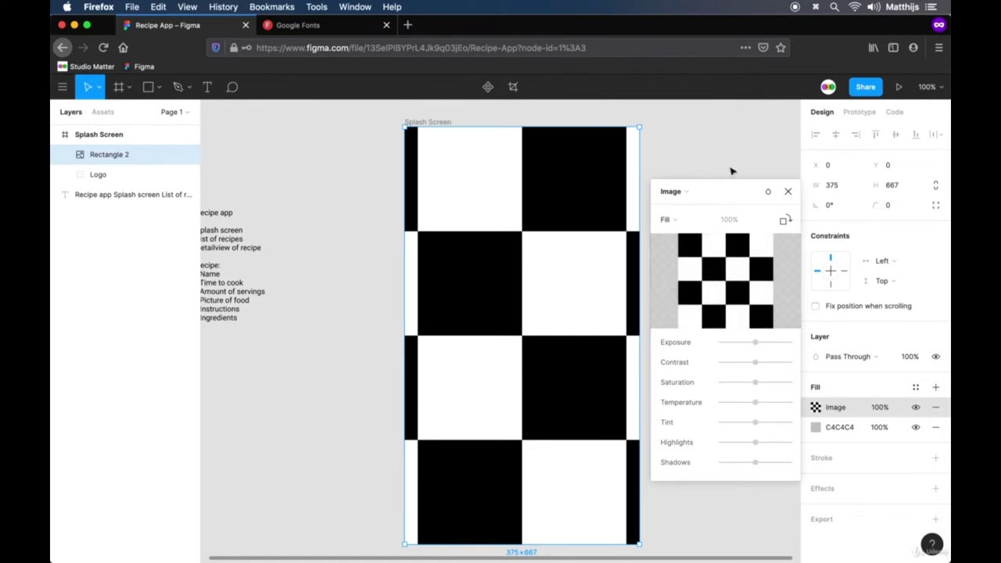
{"action": "left_click", "coordinate": [788, 193]}
{"action": "left_click", "coordinate": [363, 132]}
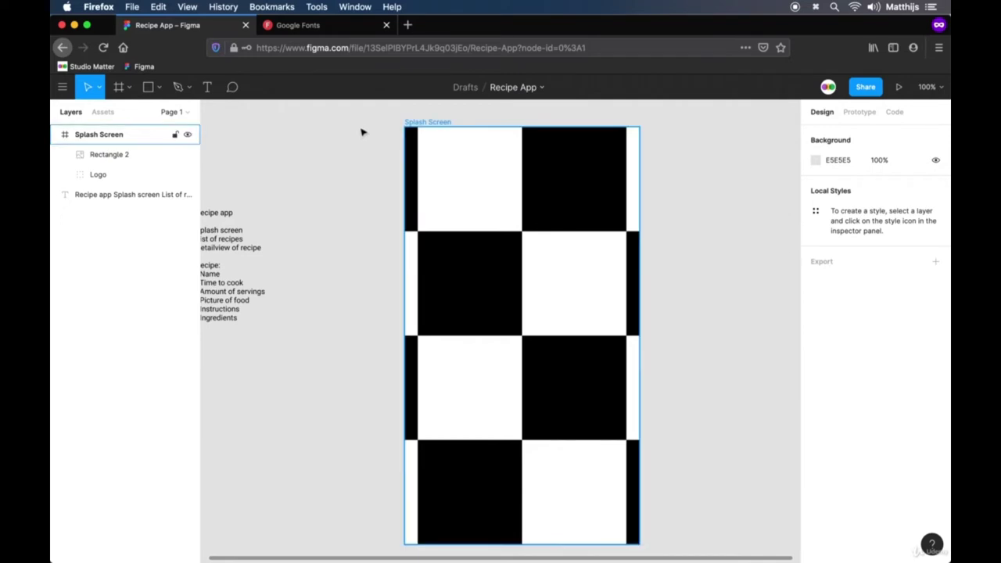
Step: Open the plugin manager and browse the full list of available plugins
{"action": "left_click", "coordinate": [63, 86]}
{"action": "mouse_move", "coordinate": [143, 289]}
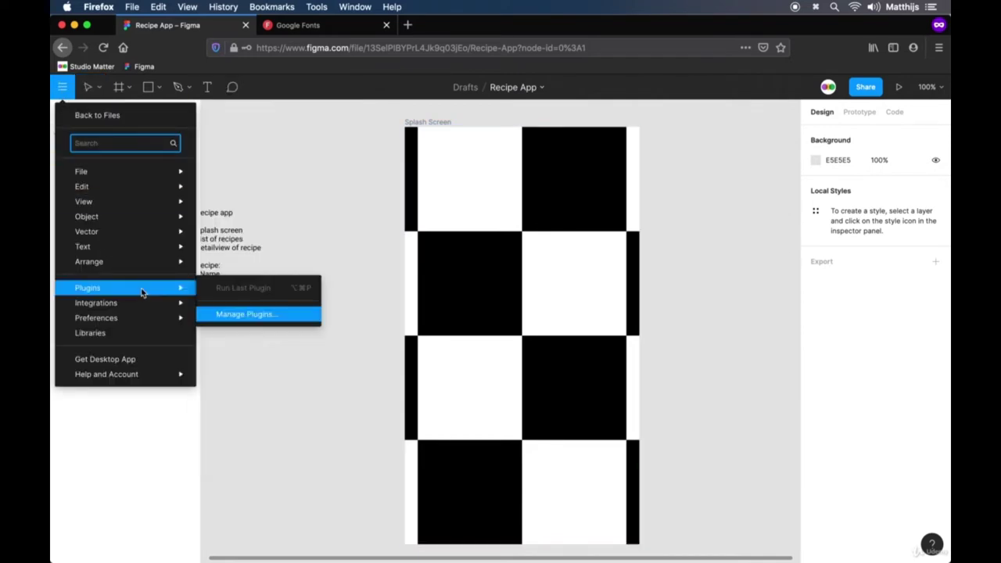
{"action": "left_click", "coordinate": [266, 316]}
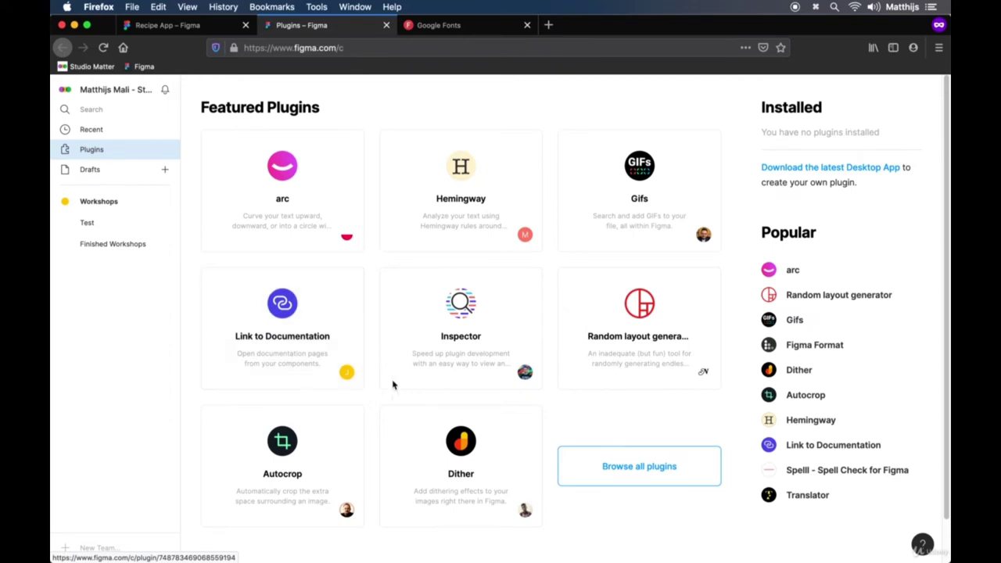
{"action": "left_click", "coordinate": [597, 462]}
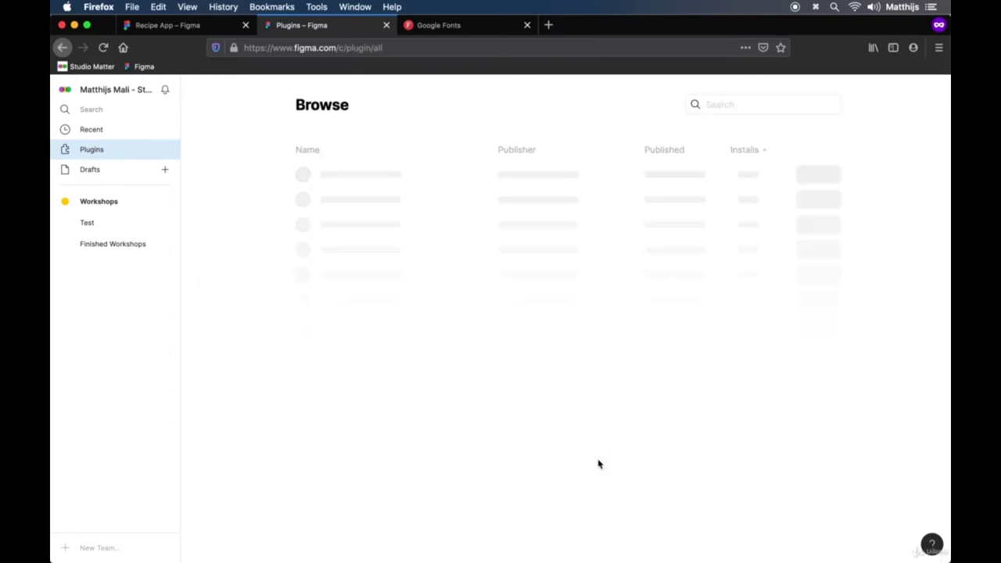
Step: Search the plugins for "unsplash" and install the Unsplash plugin
{"action": "left_click", "coordinate": [744, 110]}
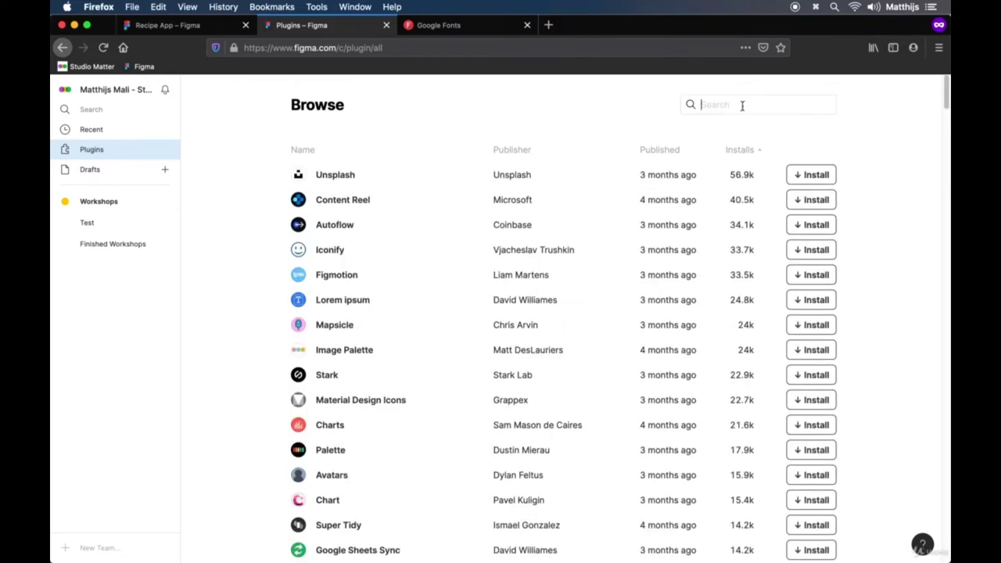
{"action": "type", "text": "unsplas"}
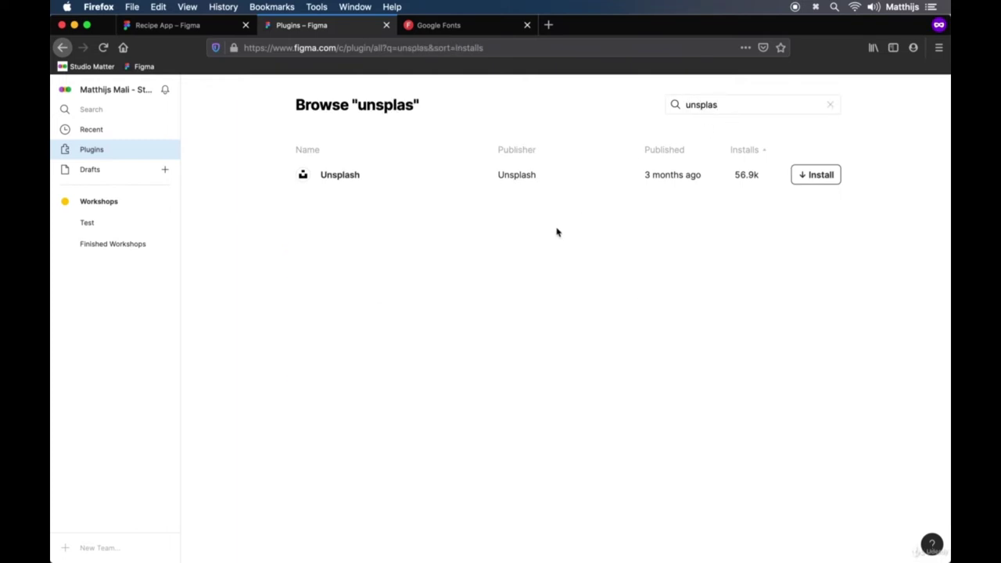
{"action": "type", "text": "h"}
{"action": "left_click", "coordinate": [829, 181]}
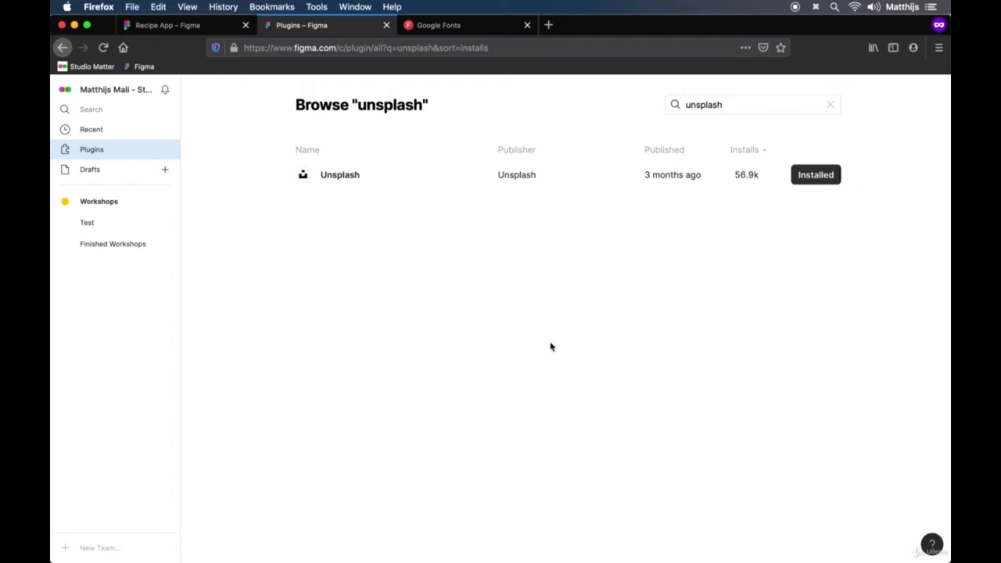
Step: Switch to the Recipe App file and remove the checkerboard image fill from Rectangle 2 in the Splash Screen frame
{"action": "left_click", "coordinate": [212, 31]}
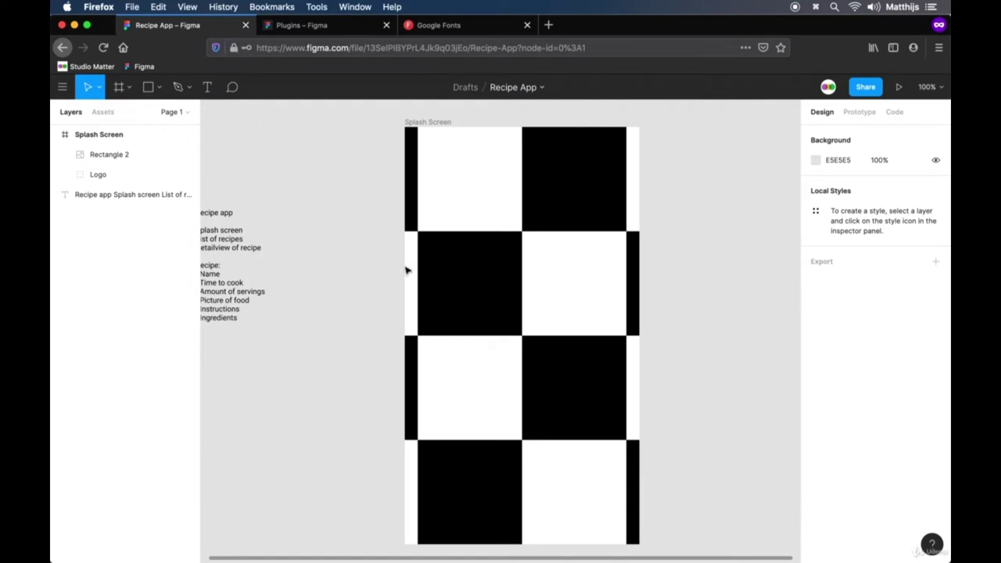
{"action": "left_click", "coordinate": [482, 244]}
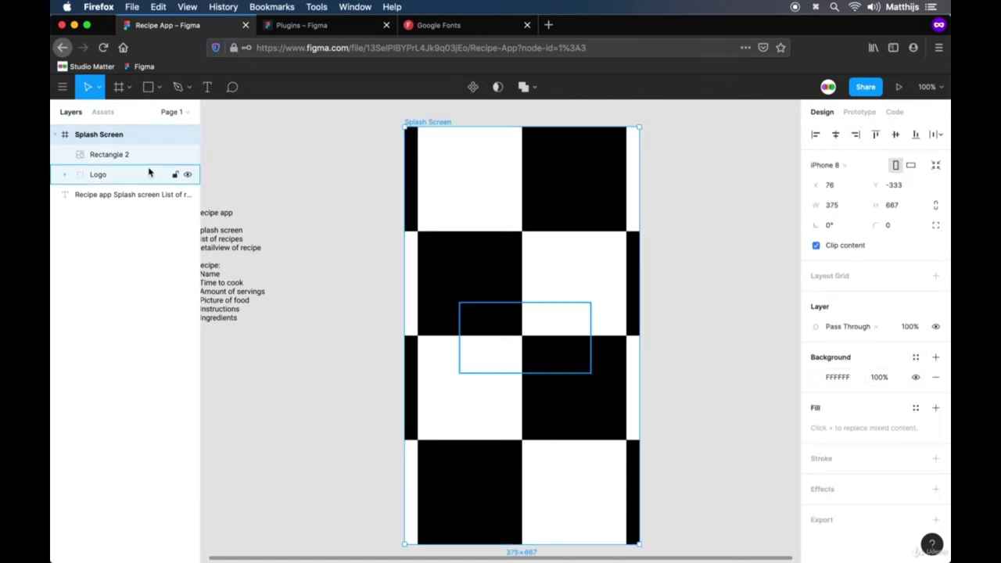
{"action": "left_click", "coordinate": [108, 155]}
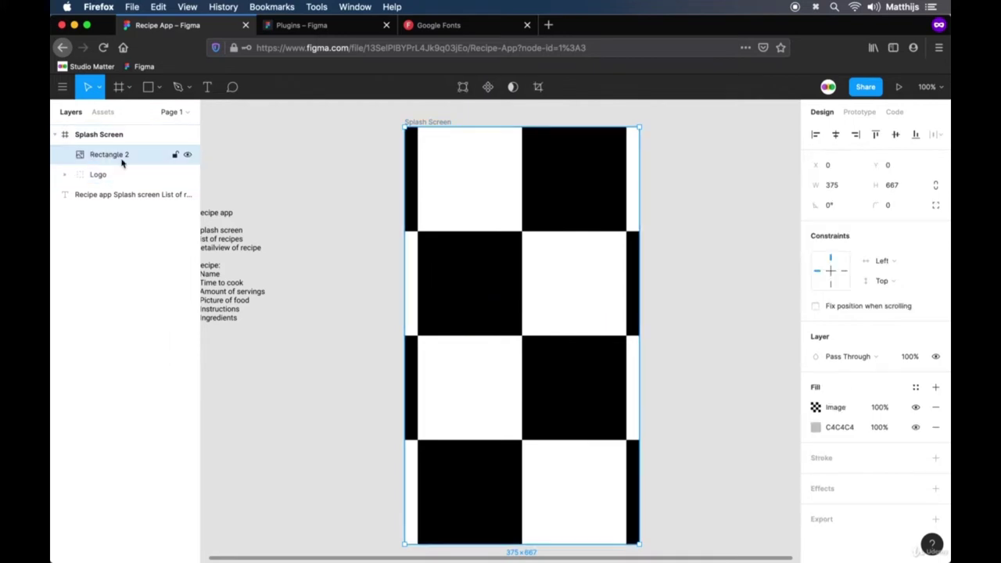
{"action": "left_click", "coordinate": [937, 407]}
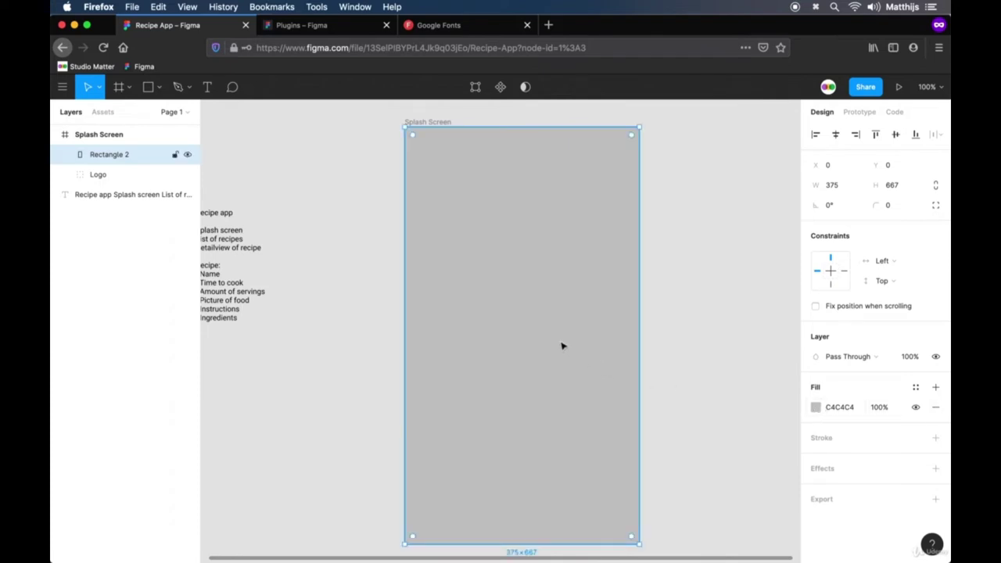
Step: Fill Rectangle 2 with a random photo from the food preset of the Unsplash plugin
{"action": "right_click", "coordinate": [502, 319]}
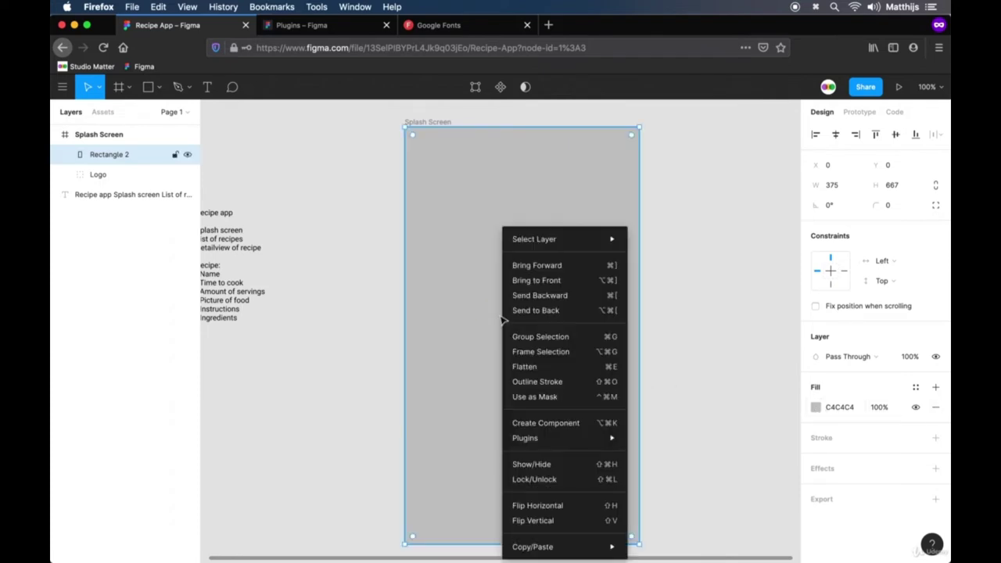
{"action": "mouse_move", "coordinate": [594, 440]}
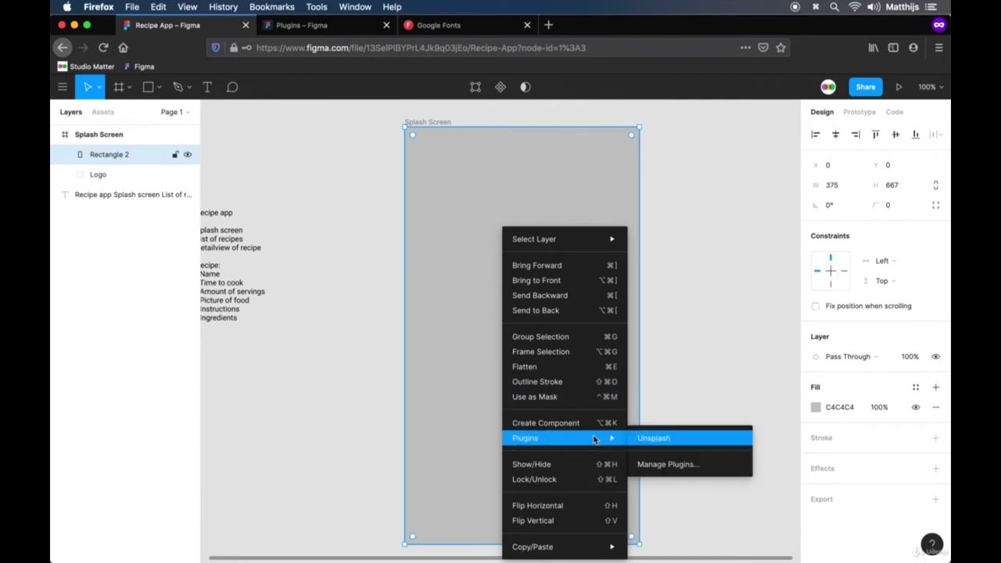
{"action": "left_click", "coordinate": [664, 444]}
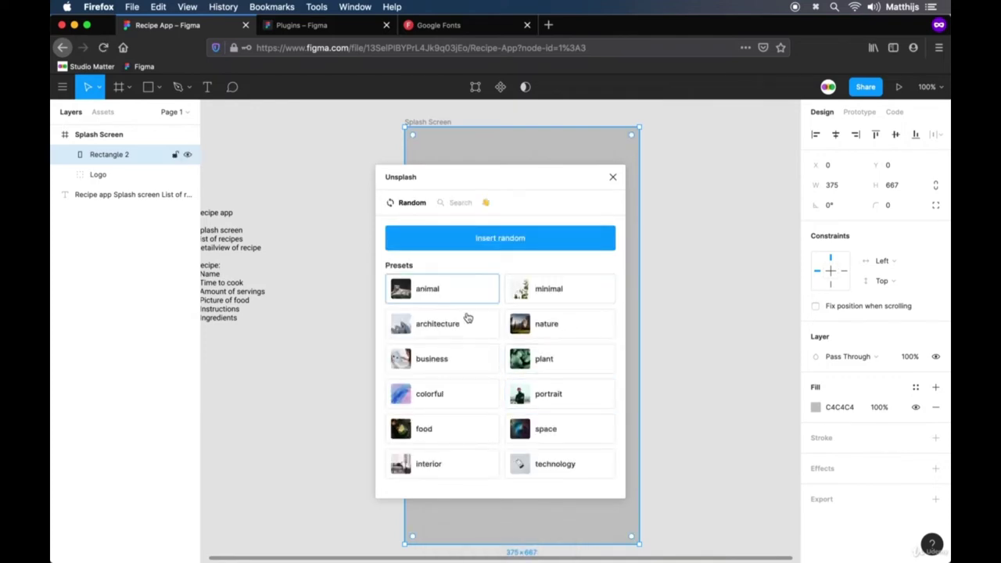
{"action": "left_click", "coordinate": [470, 435]}
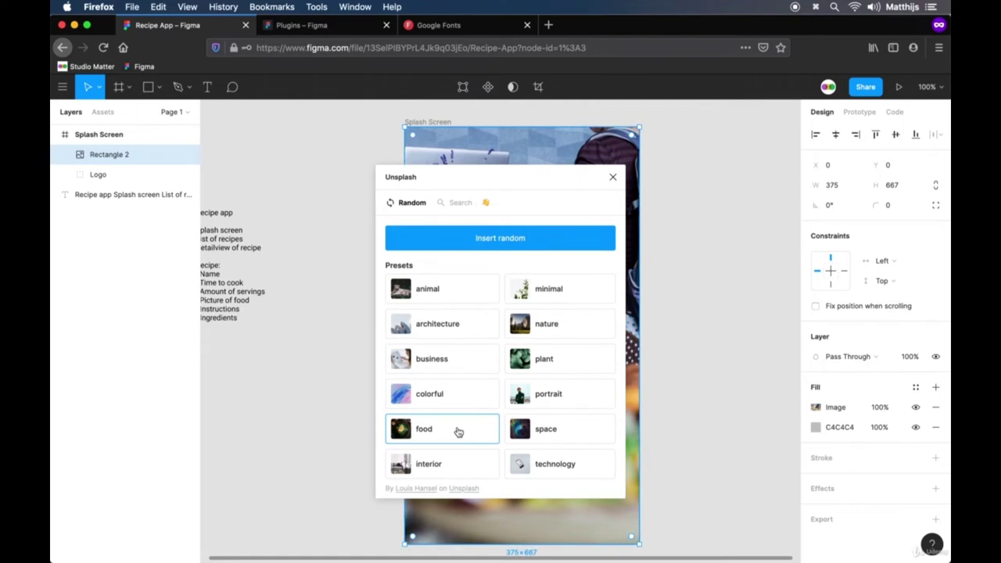
{"action": "left_click", "coordinate": [614, 179]}
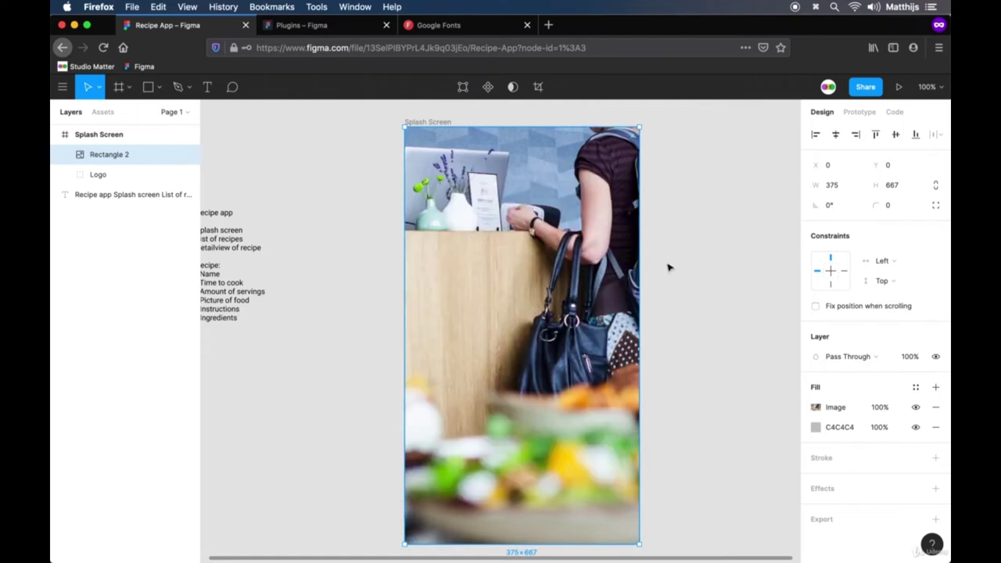
Step: Run the Unsplash plugin on Rectangle 2 again to replace its photo with another random food image, and close the plugin
{"action": "right_click", "coordinate": [518, 336]}
{"action": "mouse_move", "coordinate": [598, 437]}
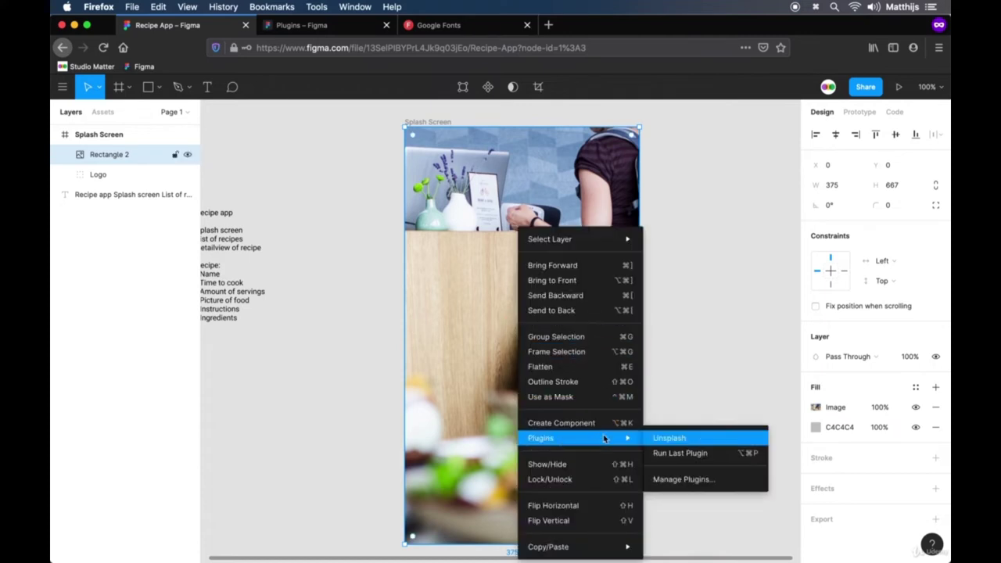
{"action": "left_click", "coordinate": [679, 446]}
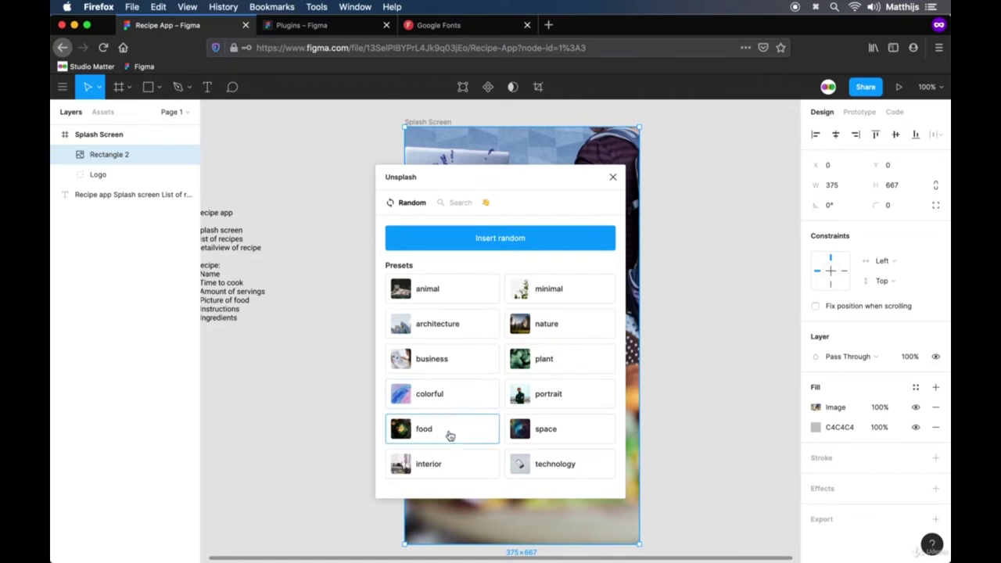
{"action": "left_click", "coordinate": [447, 432]}
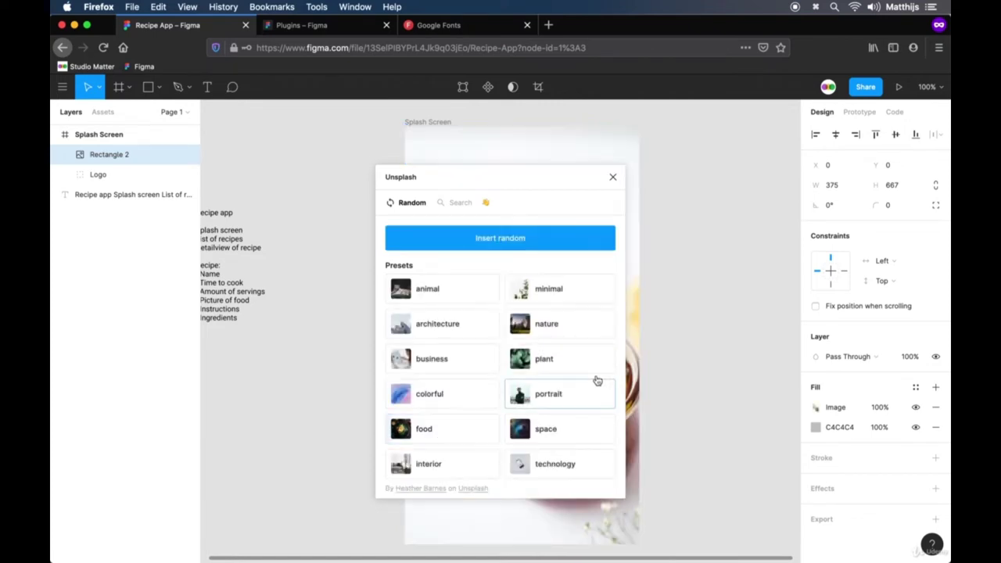
{"action": "left_click_drag", "start_coordinate": [592, 185], "coordinate": [737, 201]}
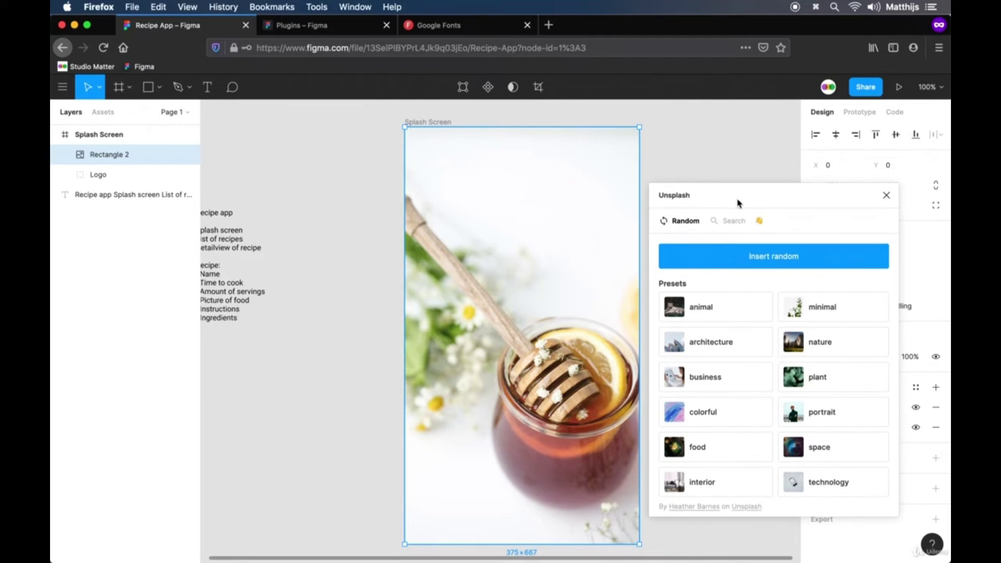
{"action": "left_click", "coordinate": [887, 197]}
{"action": "left_click", "coordinate": [776, 317]}
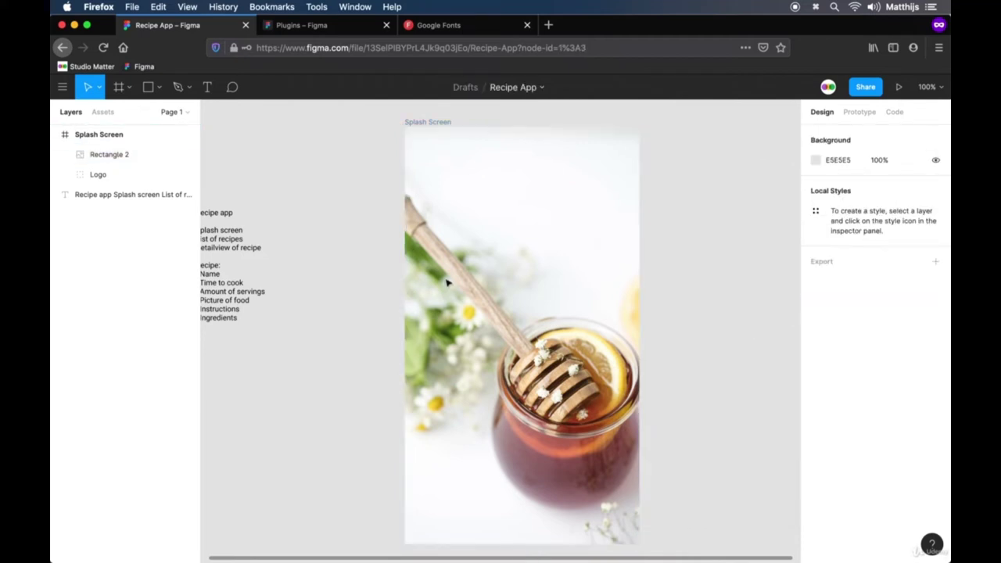
Step: Send Rectangle 2 backward so that it sits behind the Logo group in the Splash Screen frame
{"action": "left_click", "coordinate": [446, 284]}
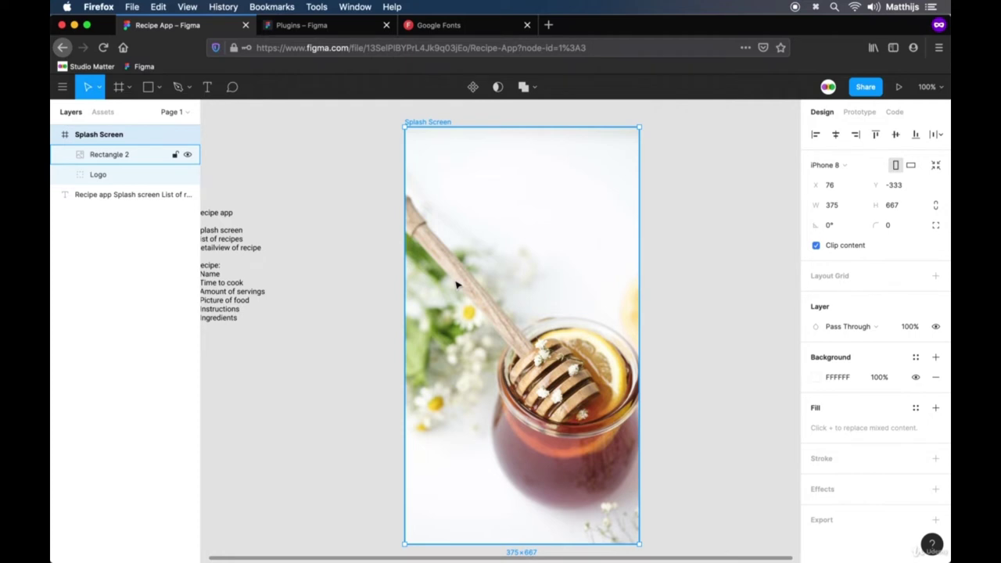
{"action": "left_click", "coordinate": [127, 156]}
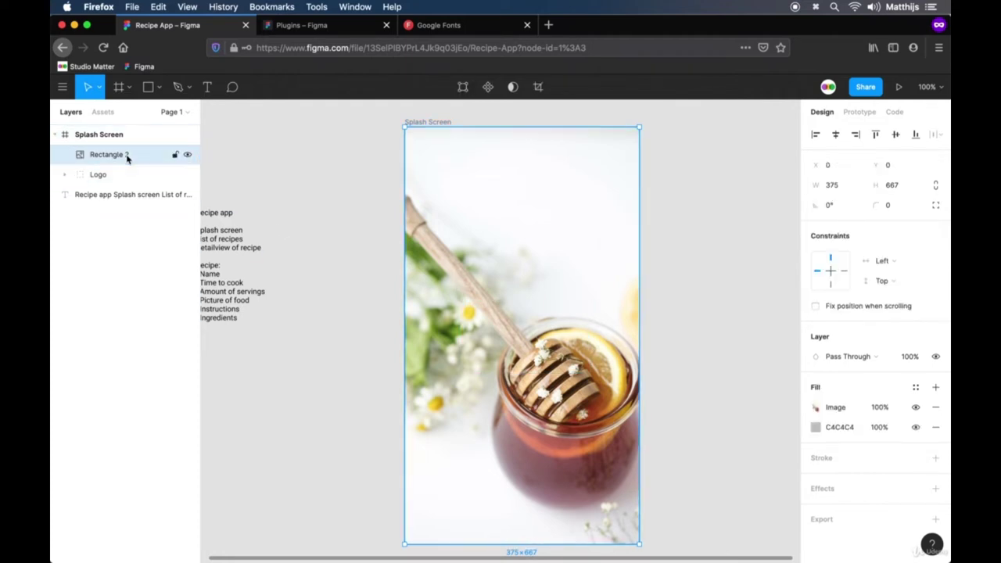
{"action": "key", "text": "super+bracketleft"}
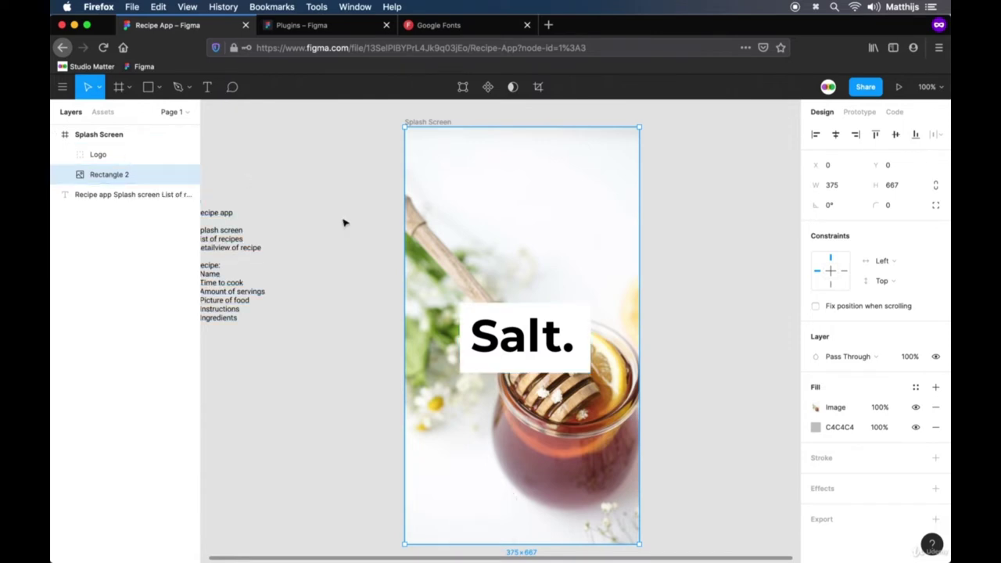
{"action": "left_click", "coordinate": [737, 367]}
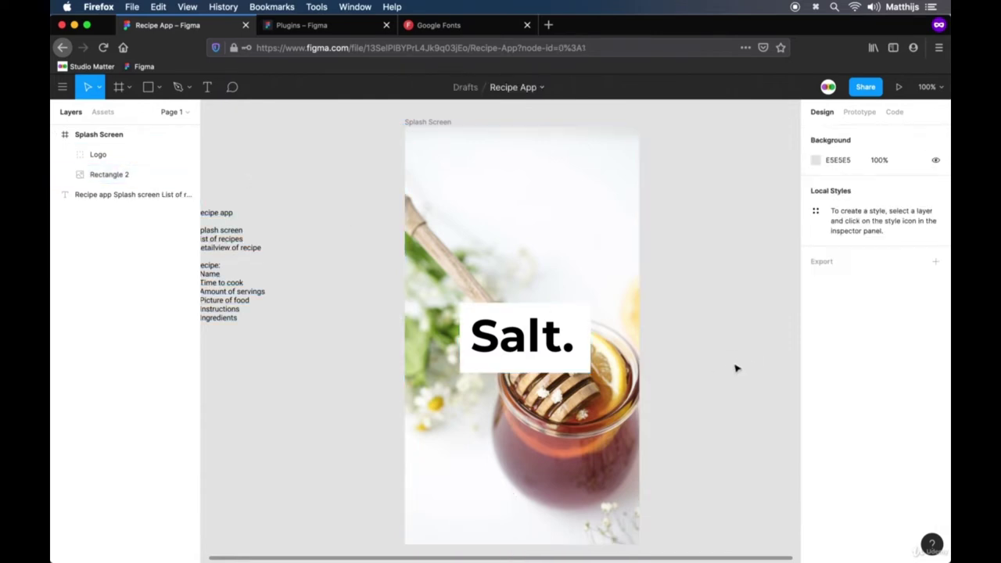
{"action": "left_click", "coordinate": [563, 344]}
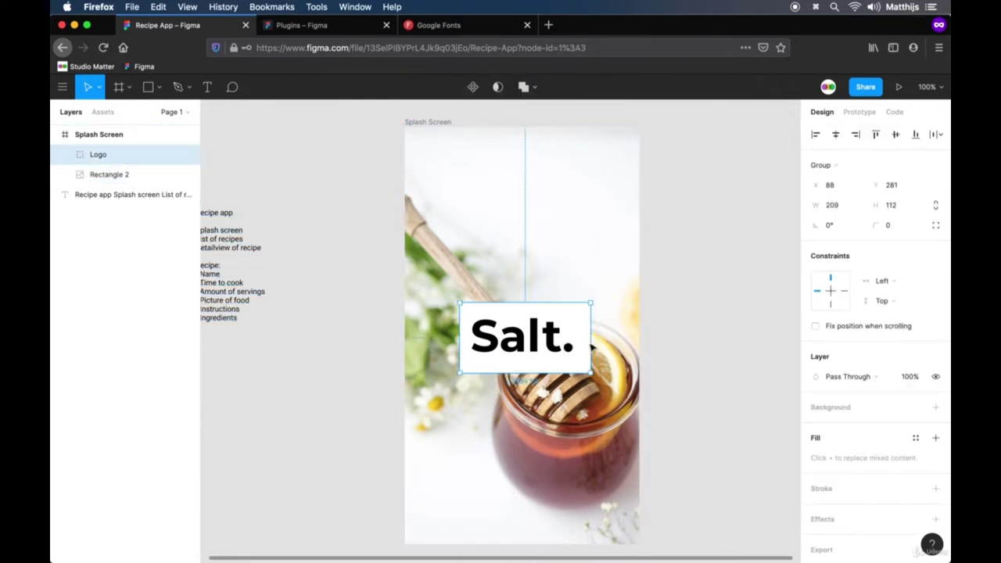
{"action": "left_click", "coordinate": [661, 356]}
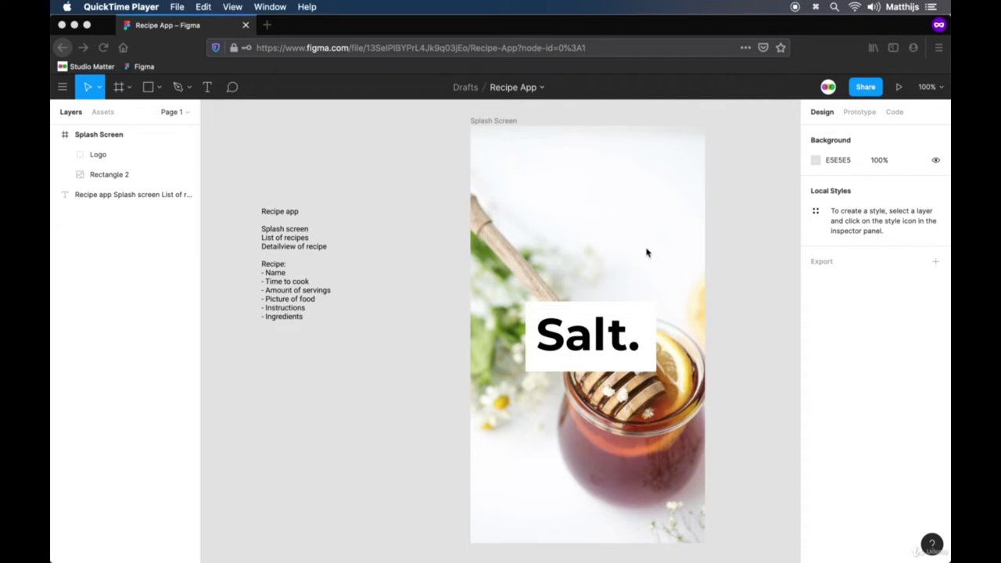
Step: Add an iPhone 8 frame beside the Splash Screen and rename it Overview
{"action": "left_click", "coordinate": [736, 273]}
{"action": "left_click_drag", "start_coordinate": [744, 283], "coordinate": [504, 276]}
{"action": "key", "text": "f"}
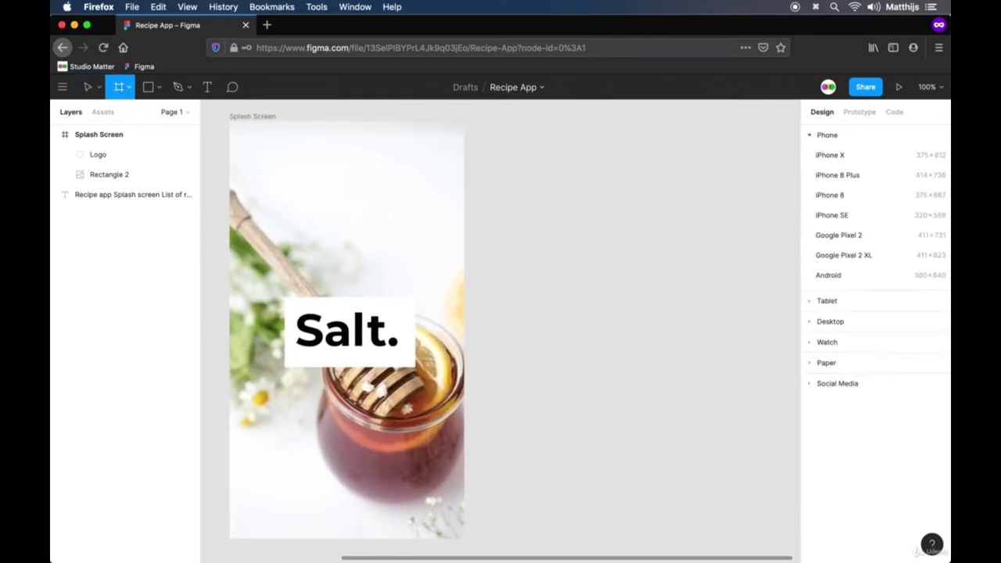
{"action": "left_click", "coordinate": [858, 195]}
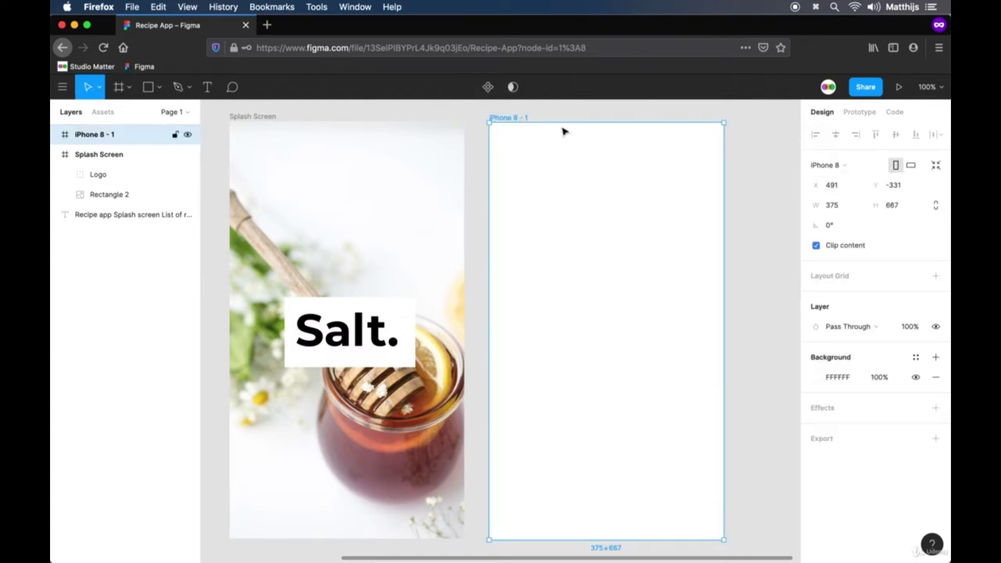
{"action": "key", "text": "super+r"}
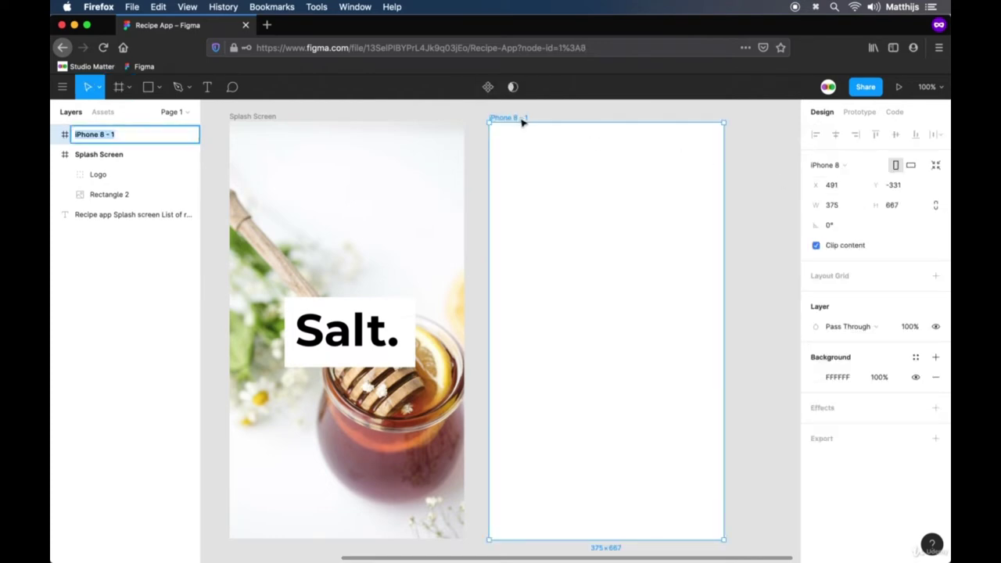
{"action": "type", "text": "Overview"}
{"action": "key", "text": "Return"}
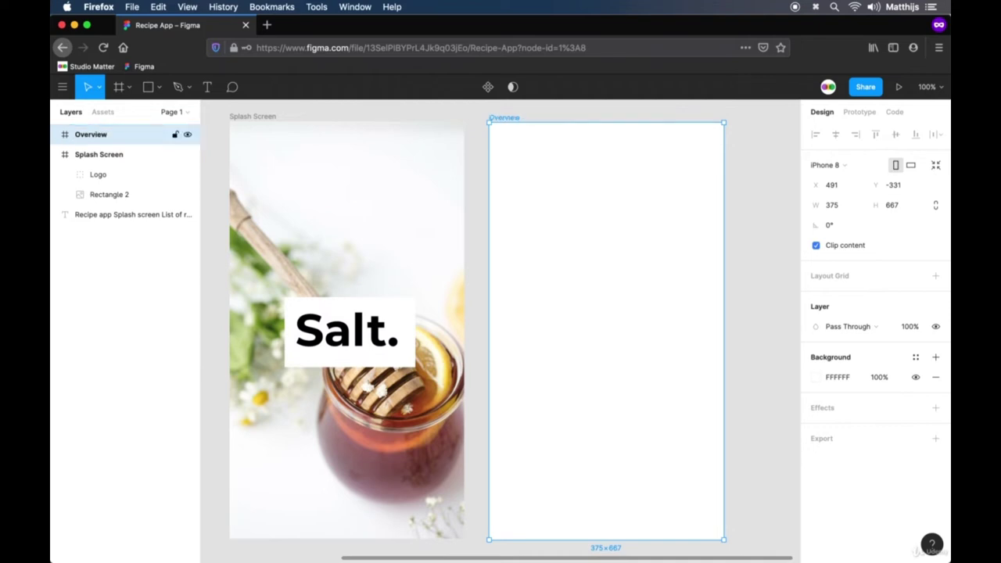
{"action": "left_click", "coordinate": [485, 209]}
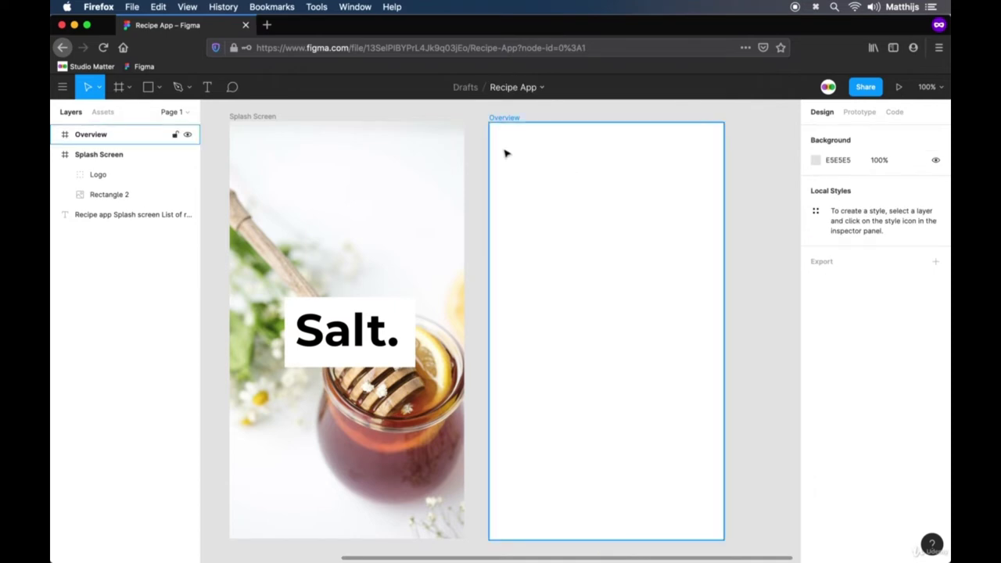
Step: Draw a 375-wide rectangle across the top edge of the Overview frame and set its height to 50
{"action": "key", "text": "r"}
{"action": "left_click_drag", "start_coordinate": [490, 123], "coordinate": [724, 157]}
{"action": "left_click_drag", "start_coordinate": [648, 154], "coordinate": [649, 169]}
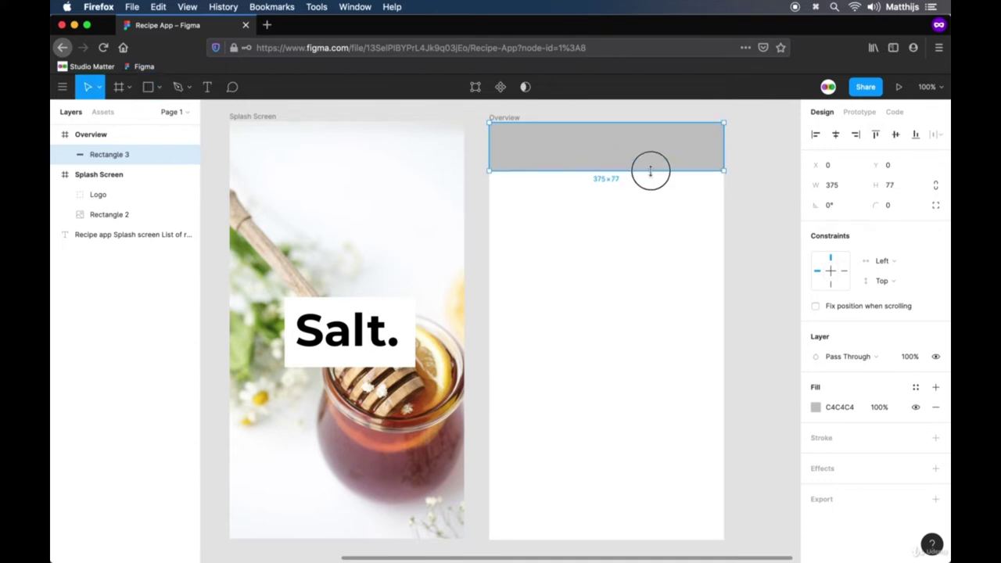
{"action": "left_click", "coordinate": [899, 191]}
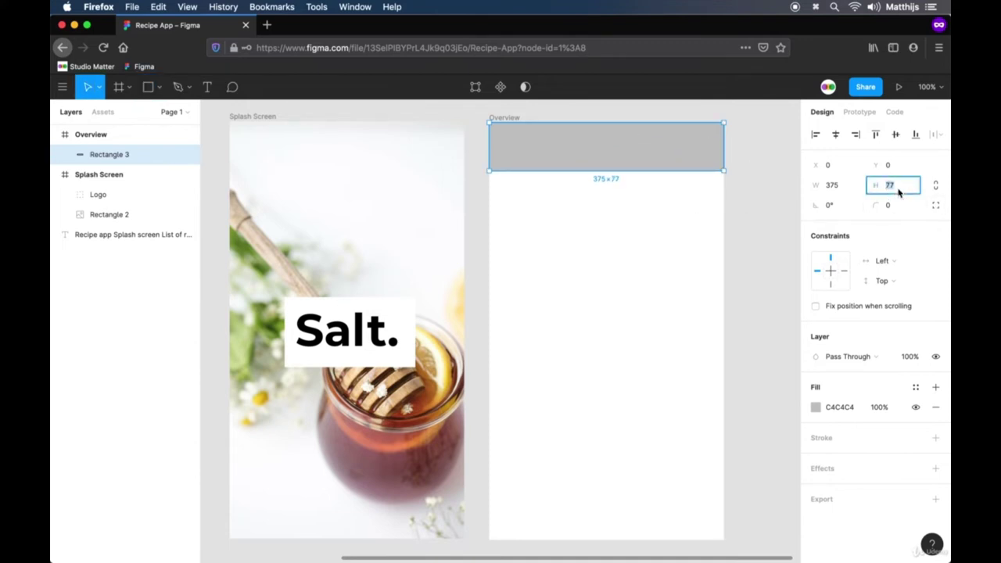
{"action": "type", "text": "50"}
{"action": "key", "text": "Return"}
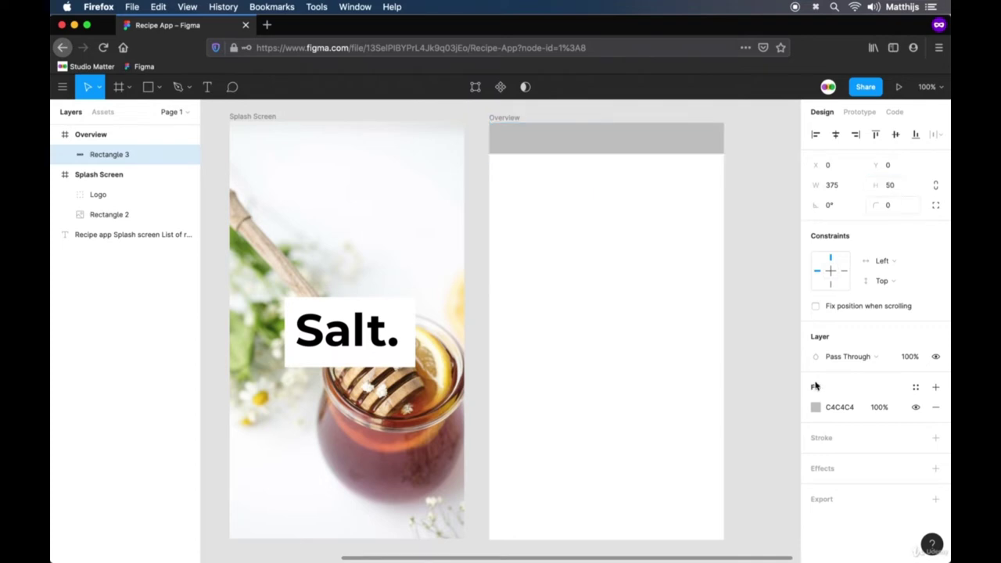
Step: Fill the header rectangle with white FFFFFF and give it a drop shadow with blur 3 and Y offset 2
{"action": "left_click", "coordinate": [816, 407]}
{"action": "left_click_drag", "start_coordinate": [678, 283], "coordinate": [570, 205]}
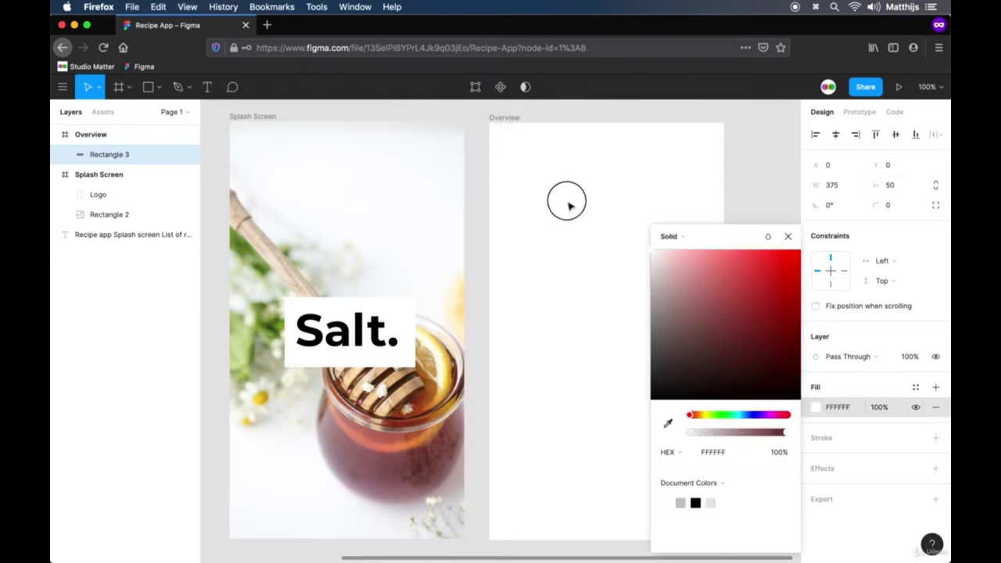
{"action": "left_click", "coordinate": [937, 468]}
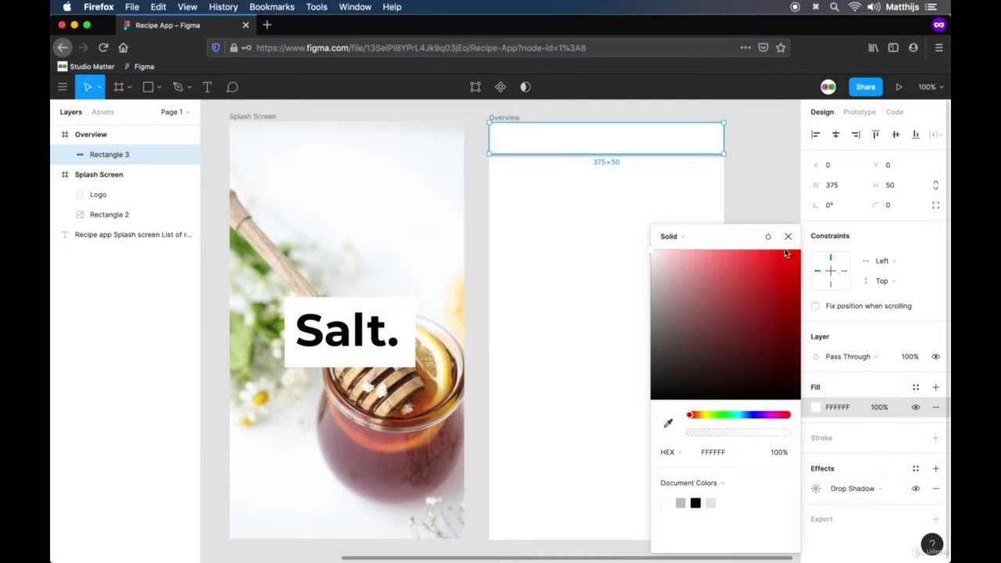
{"action": "left_click", "coordinate": [816, 488]}
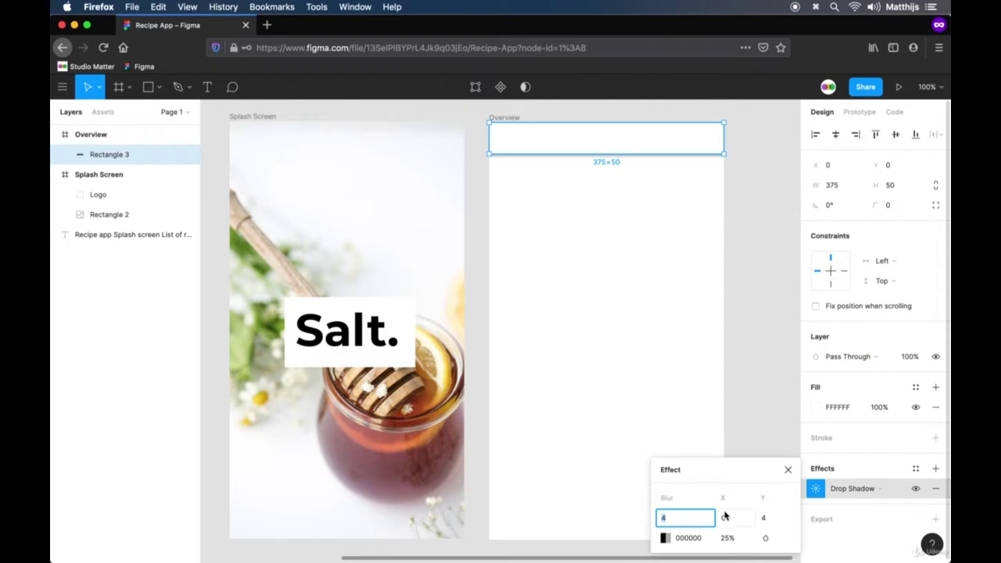
{"action": "type", "text": "3"}
{"action": "key", "text": "Tab"}
{"action": "key", "text": "Tab"}
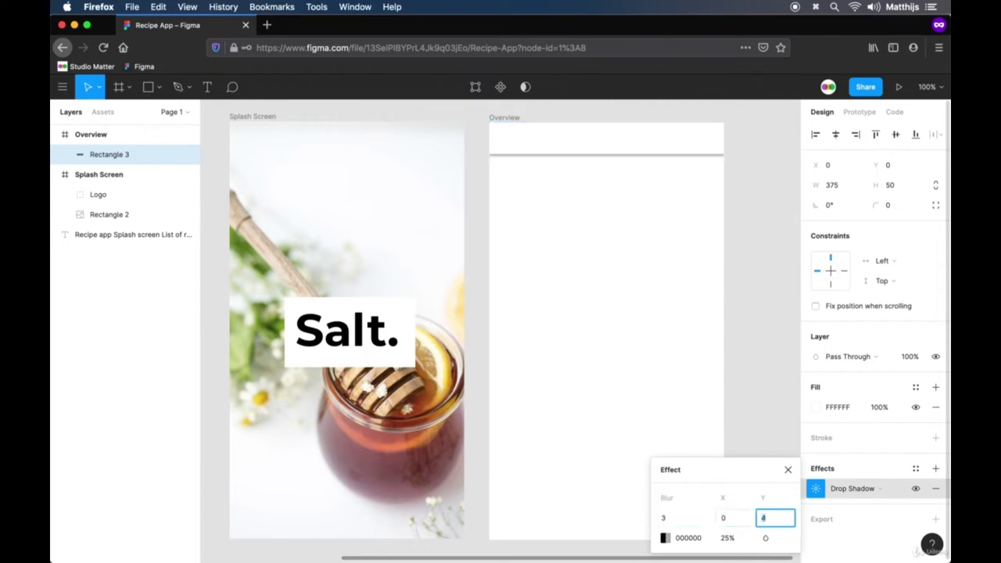
{"action": "type", "text": "2"}
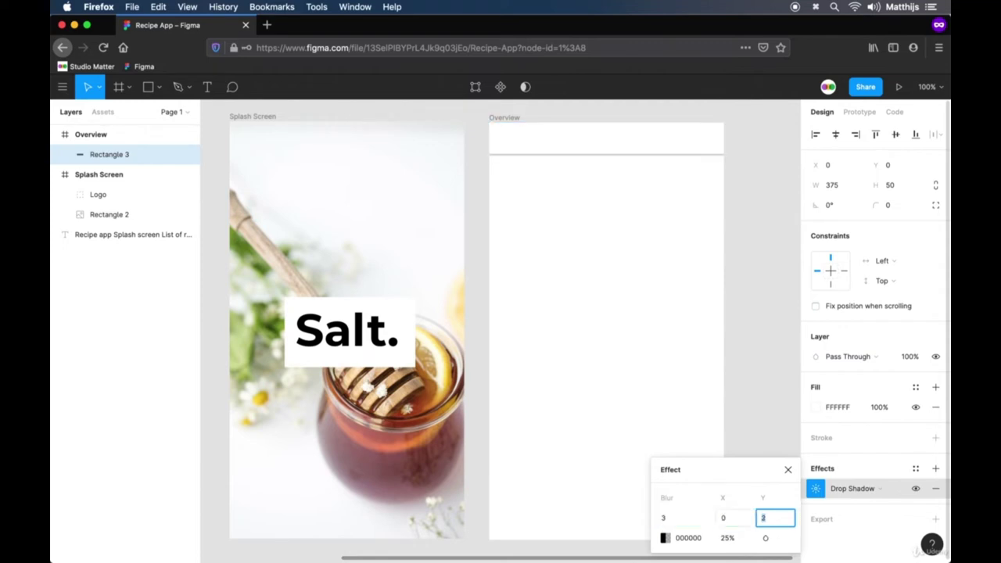
Step: Change the header's drop shadow colour to 5B5B5B and its Y offset to 4
{"action": "left_click", "coordinate": [665, 539]}
{"action": "left_click", "coordinate": [525, 329]}
{"action": "left_click_drag", "start_coordinate": [470, 315], "coordinate": [336, 344]}
{"action": "left_click", "coordinate": [774, 518]}
{"action": "type", "text": "4"}
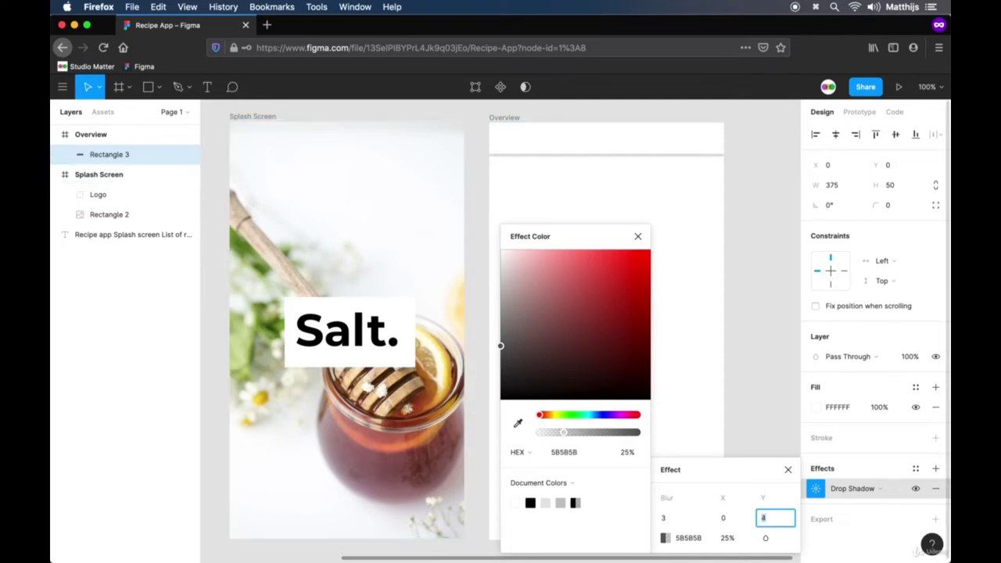
{"action": "left_click", "coordinate": [637, 236]}
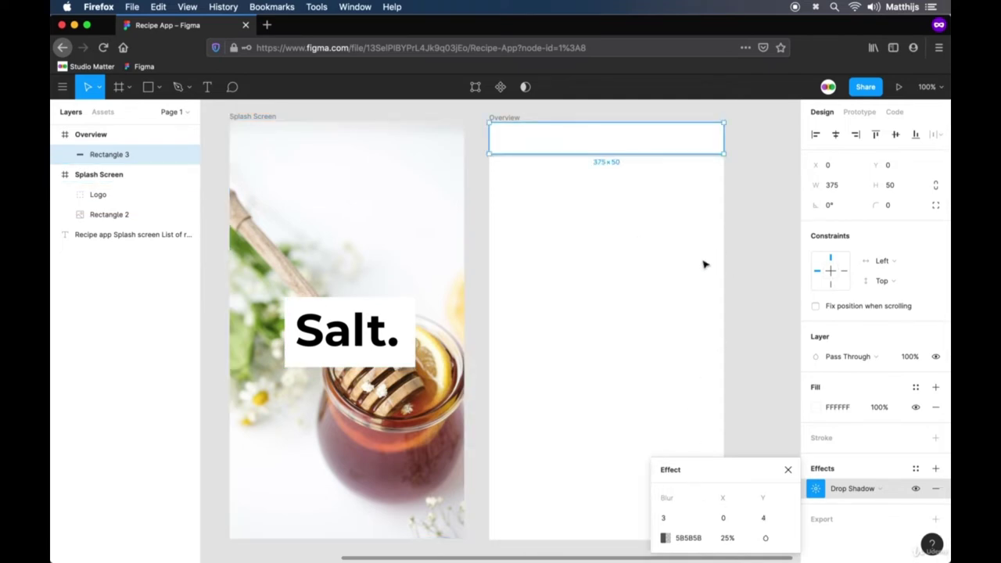
Step: Copy the "Salt." text from the Splash Screen's logo and paste it into the Overview frame
{"action": "left_click", "coordinate": [731, 216]}
{"action": "left_click_drag", "start_coordinate": [730, 216], "coordinate": [675, 286]}
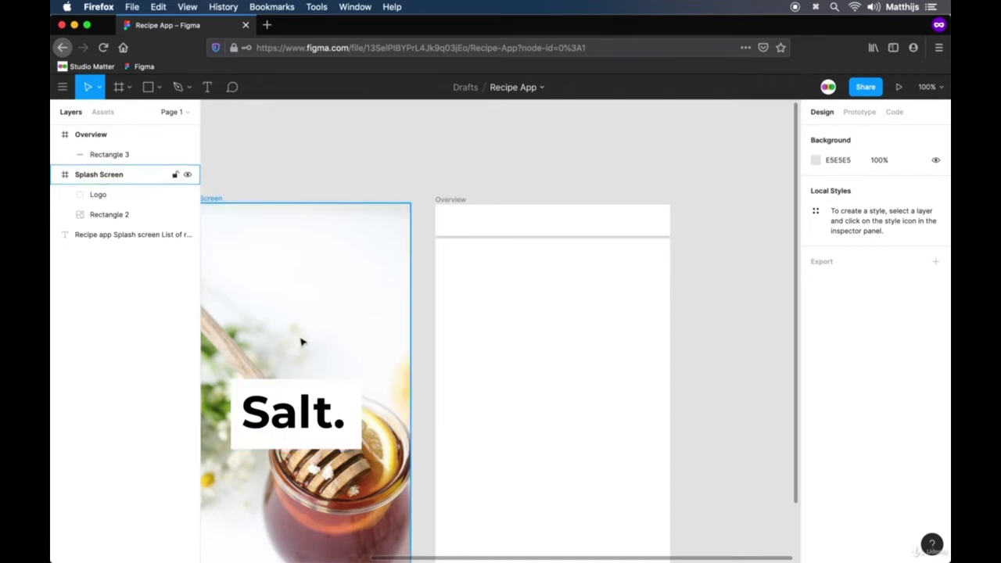
{"action": "left_click", "coordinate": [295, 411]}
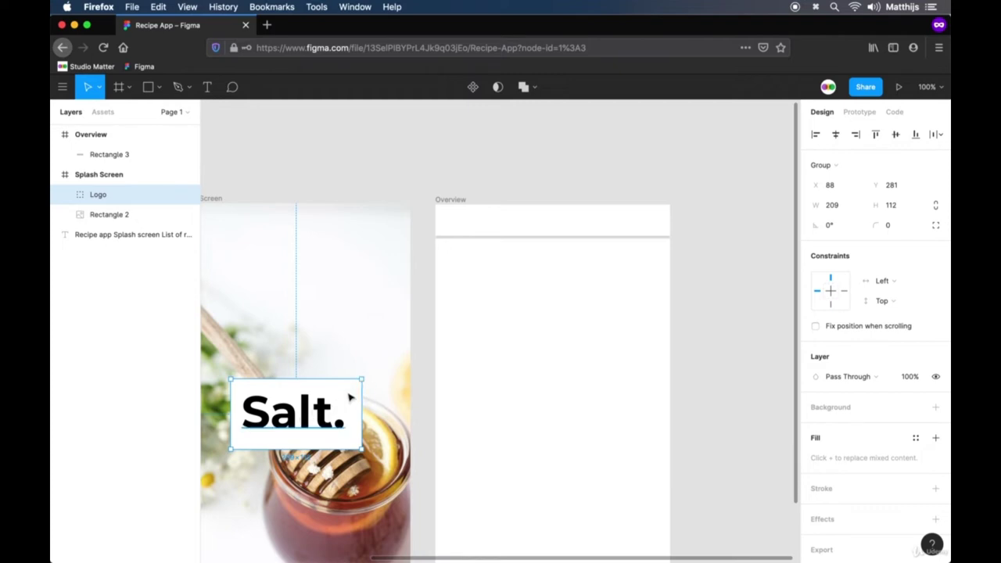
{"action": "double_click", "coordinate": [306, 415]}
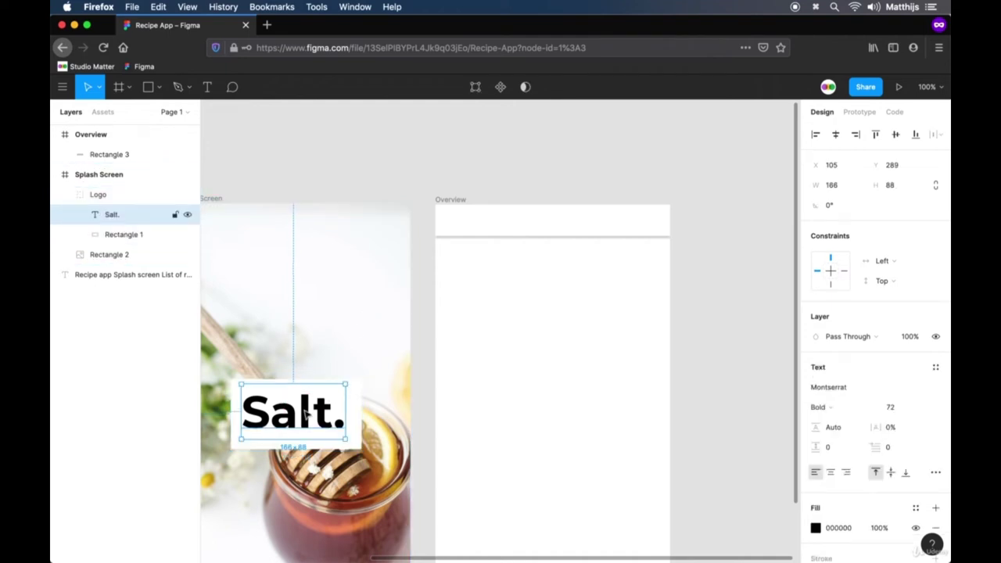
{"action": "key", "text": "super+c"}
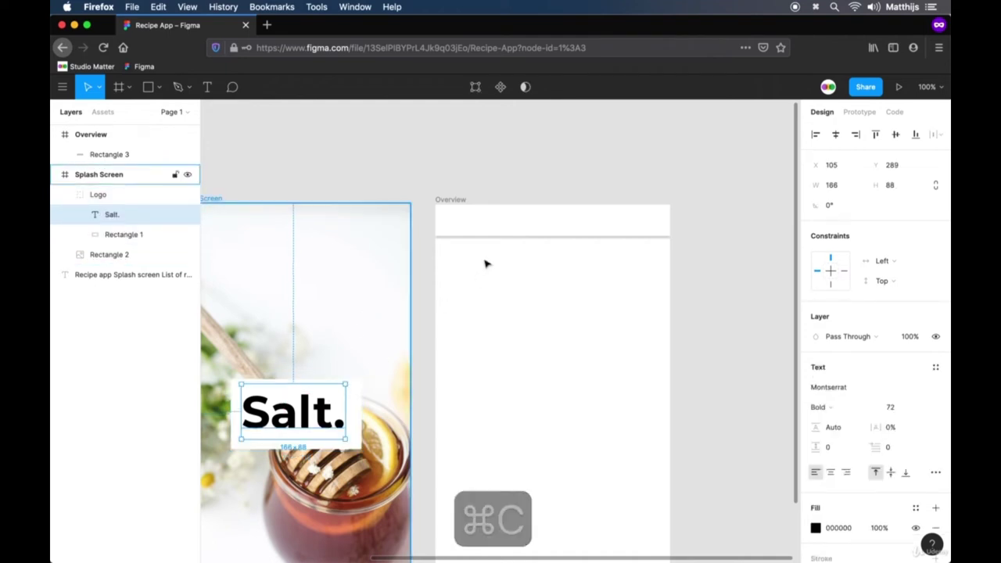
{"action": "left_click", "coordinate": [460, 202]}
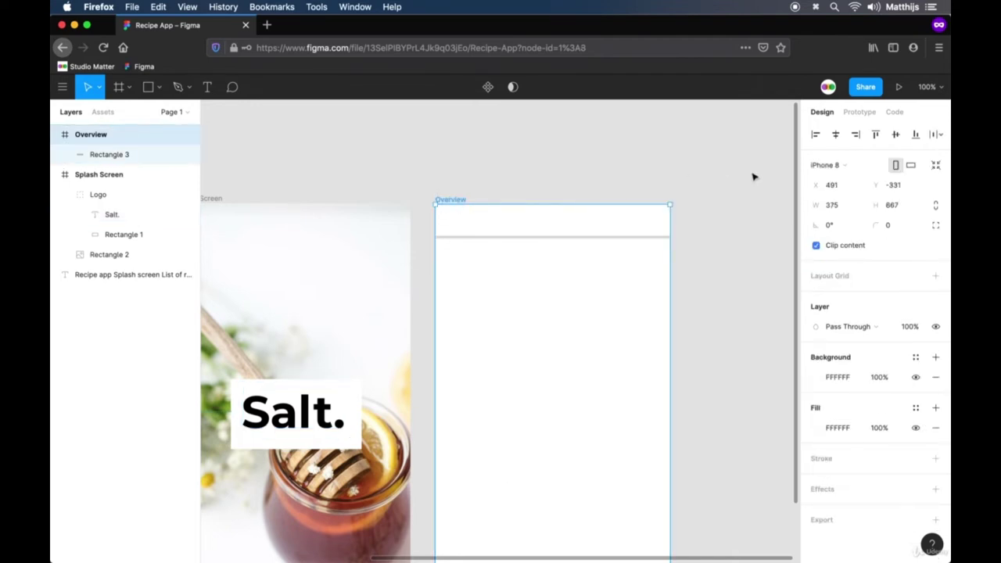
{"action": "key", "text": "super+v"}
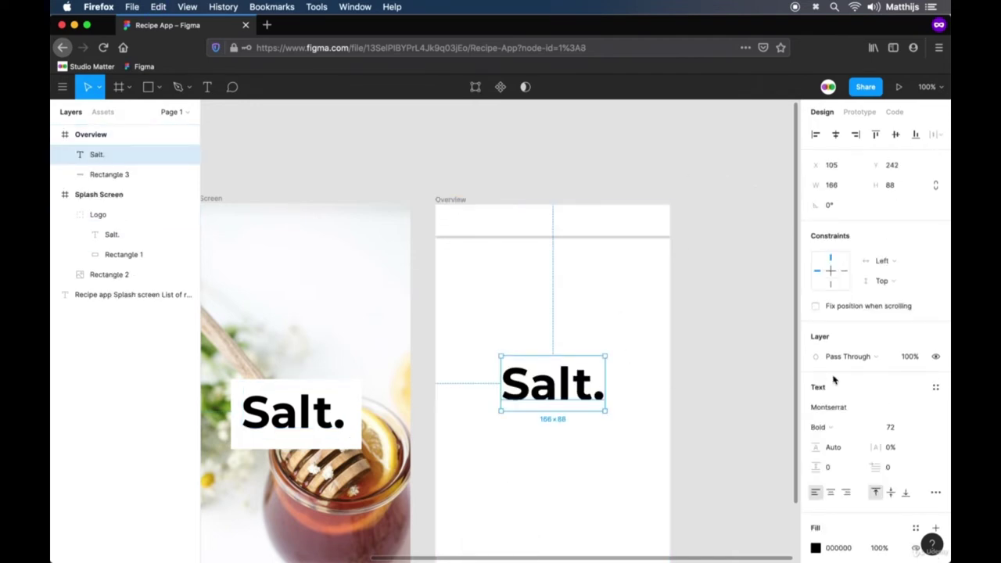
Step: Set the font size of the Overview frame's "Salt." text to 22
{"action": "left_click", "coordinate": [906, 426]}
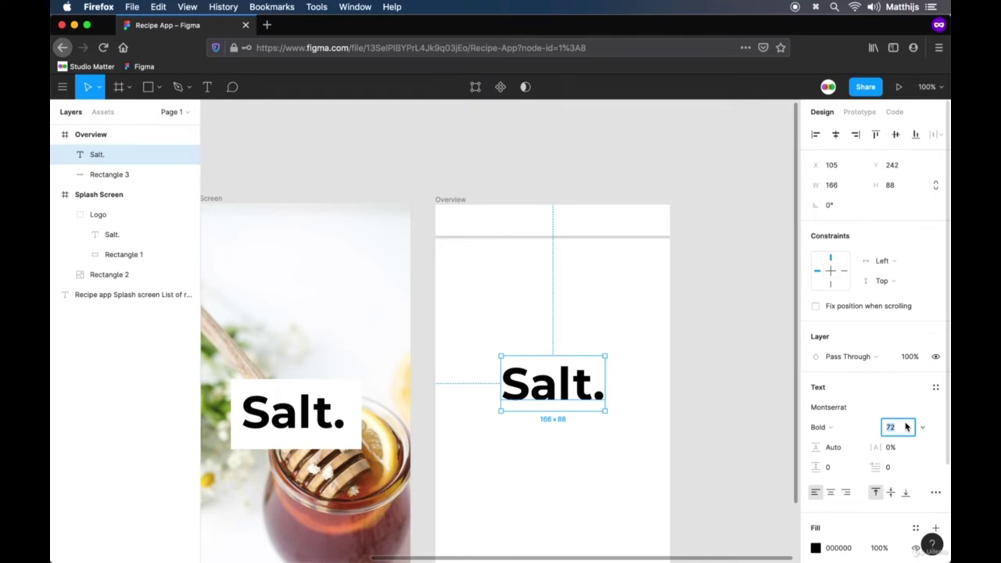
{"action": "key", "text": "shift+Down"}
{"action": "key", "text": "shift+Down"}
{"action": "key", "text": "shift+Down"}
{"action": "key", "text": "shift+Down"}
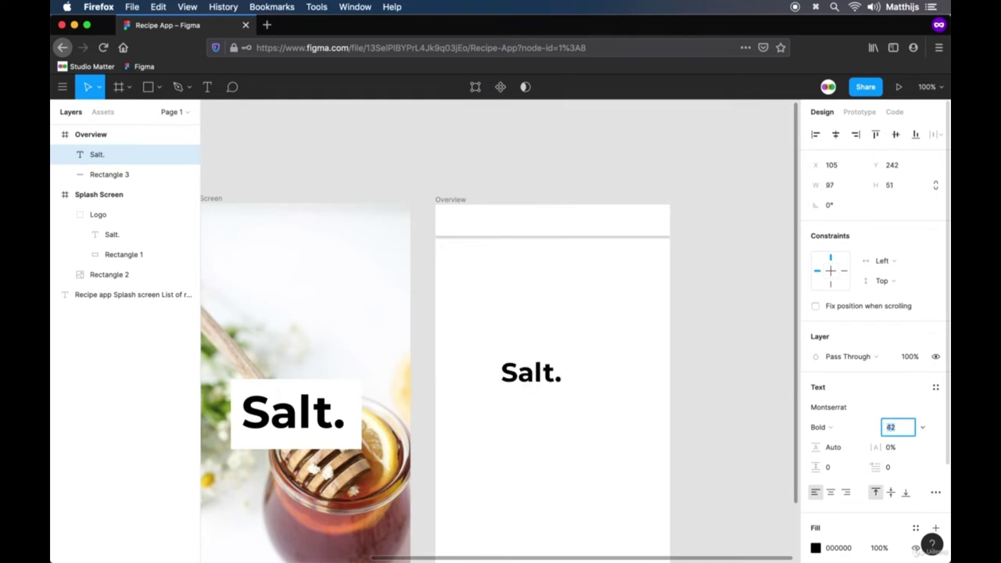
{"action": "key", "text": "shift+Down"}
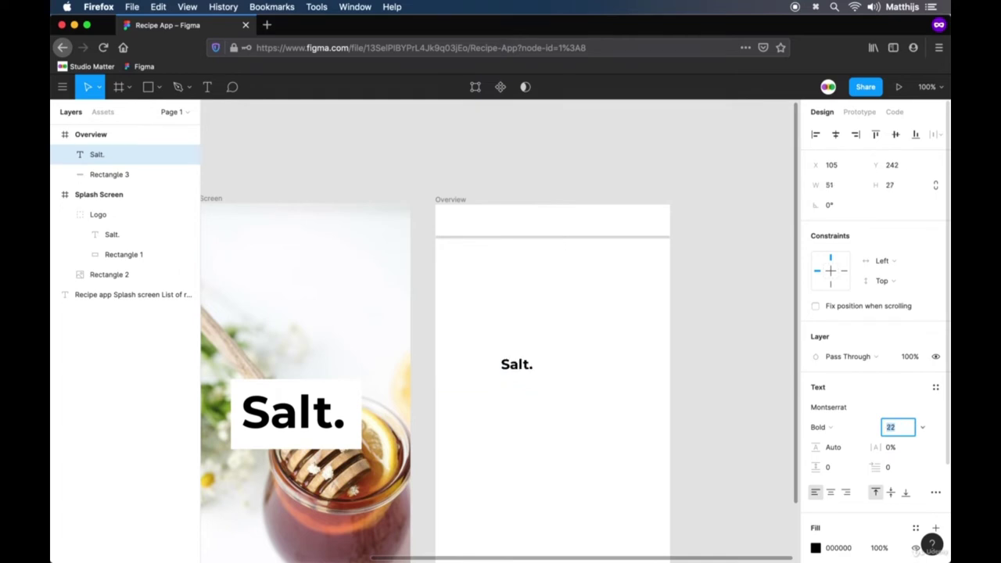
{"action": "key", "text": "Return"}
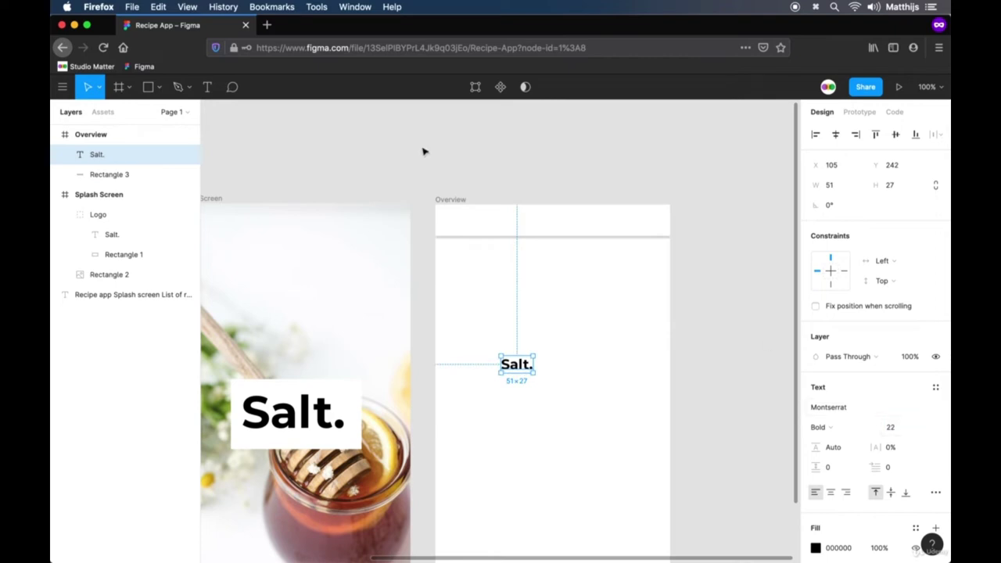
Step: Align the "Salt." text and the header rectangle to each other on their horizontal and vertical centres
{"action": "left_click", "coordinate": [569, 223], "text": "shift"}
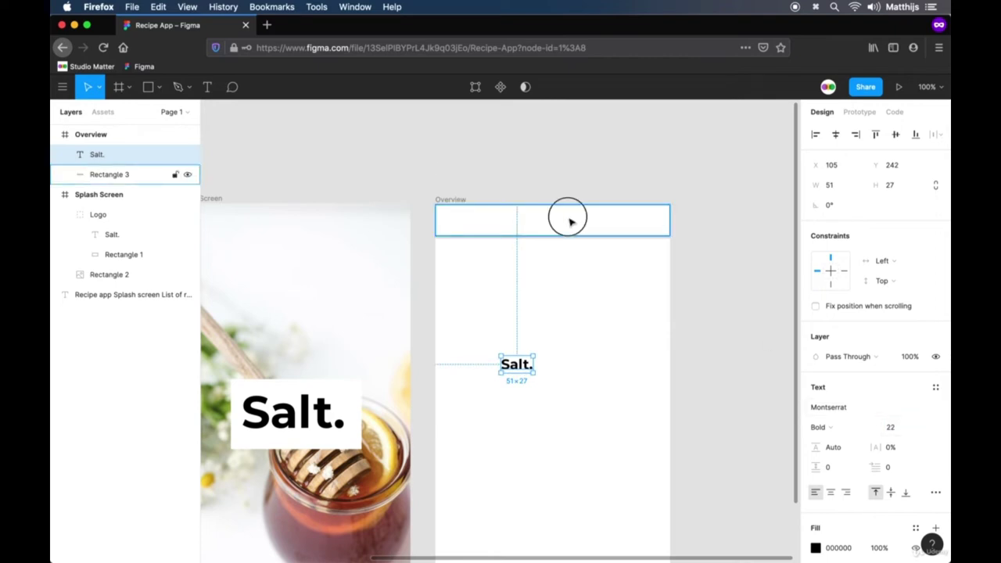
{"action": "left_click", "coordinate": [837, 139]}
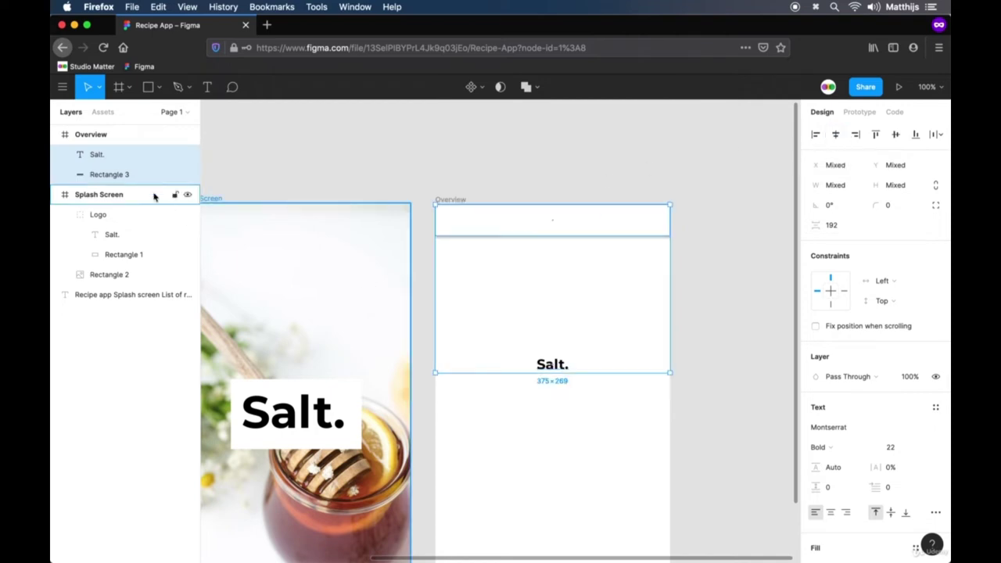
{"action": "left_click", "coordinate": [894, 136]}
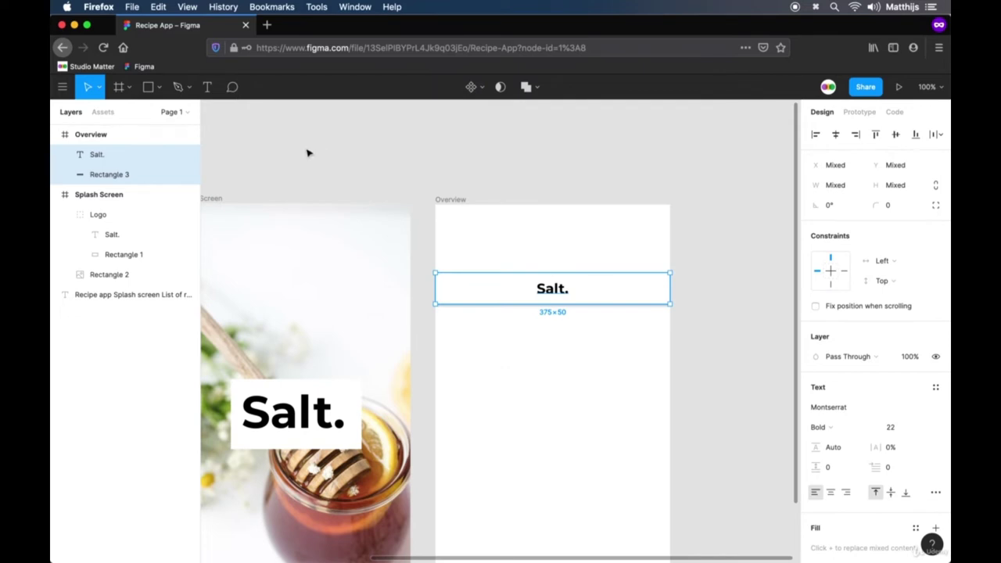
Step: Group the "Salt." text and rectangle as Header and align the group to the Overview frame's top edge
{"action": "key", "text": "super+g"}
{"action": "double_click", "coordinate": [112, 155]}
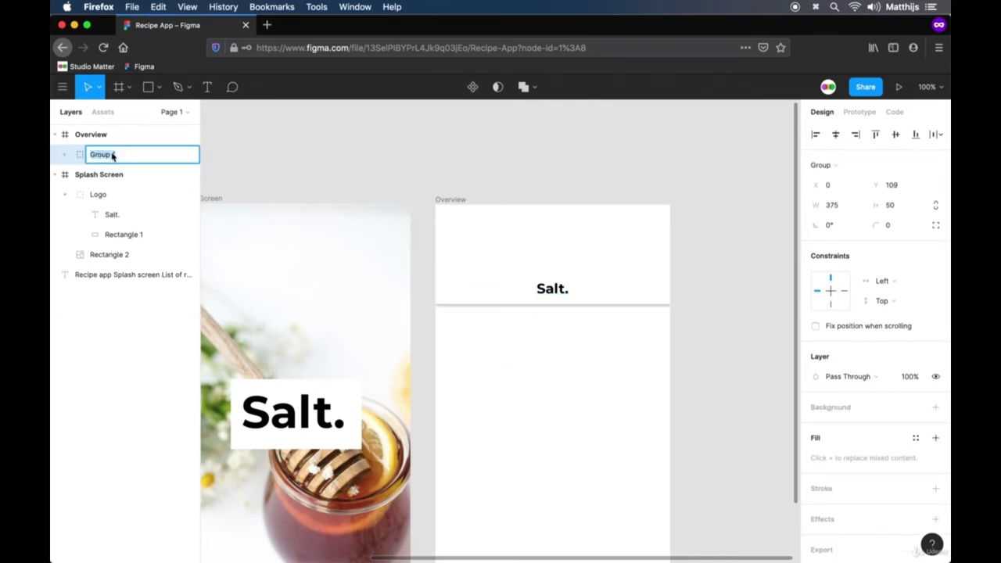
{"action": "type", "text": "Hea"}
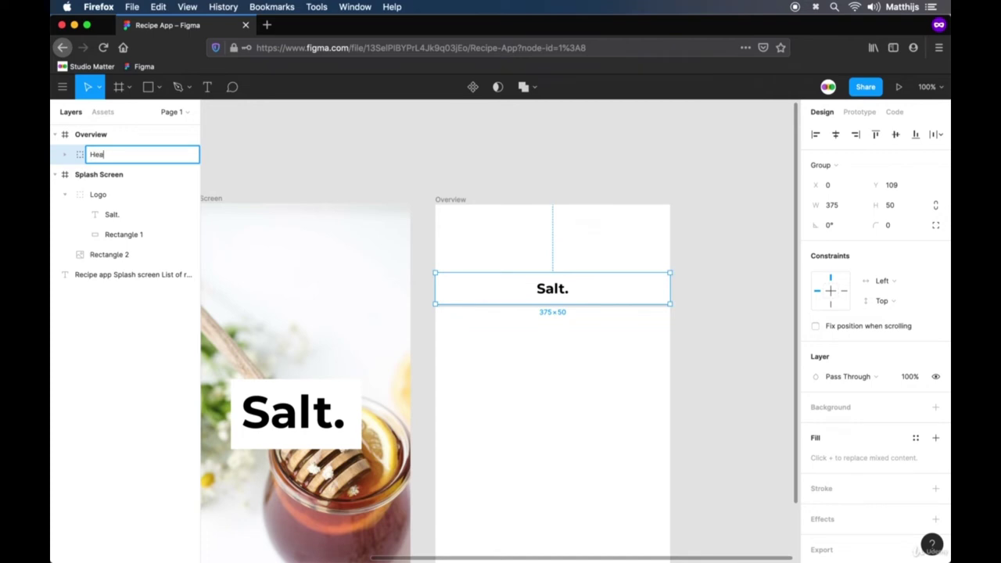
{"action": "type", "text": "der"}
{"action": "key", "text": "Return"}
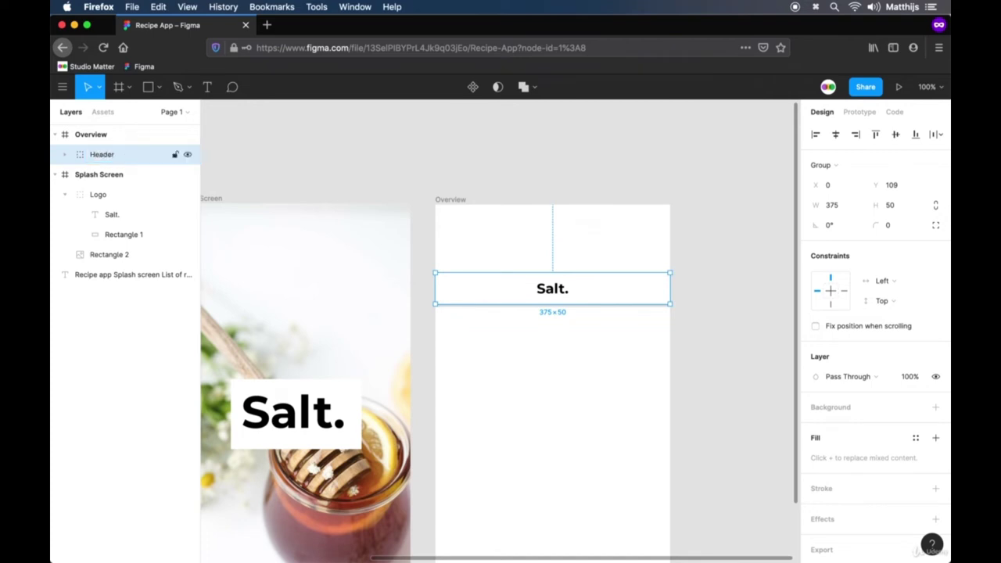
{"action": "left_click", "coordinate": [876, 134]}
{"action": "left_click", "coordinate": [725, 250]}
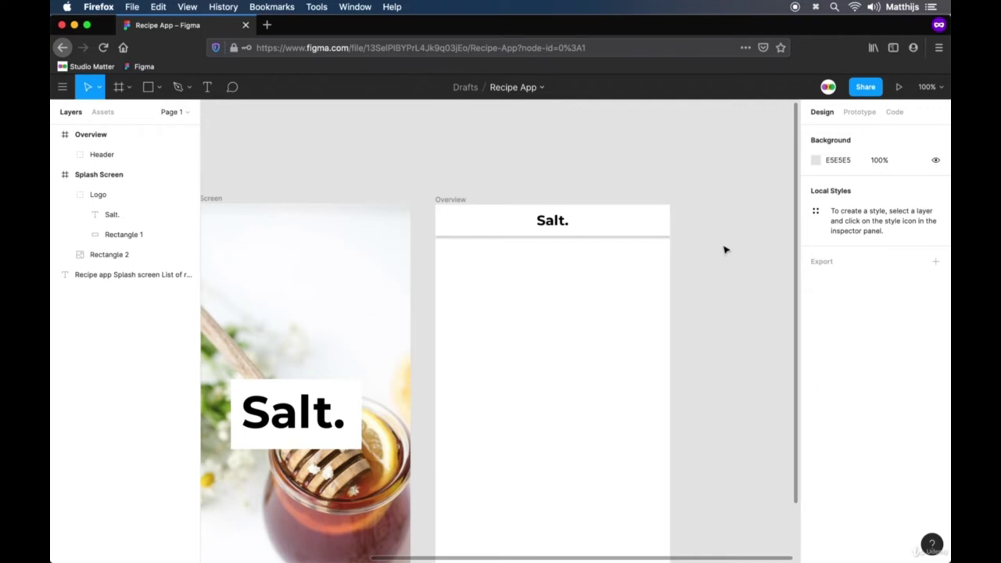
Step: Move the Recipe app notes text from beside the Splash Screen to just right of the Overview frame
{"action": "left_click_drag", "start_coordinate": [306, 357], "coordinate": [532, 349]}
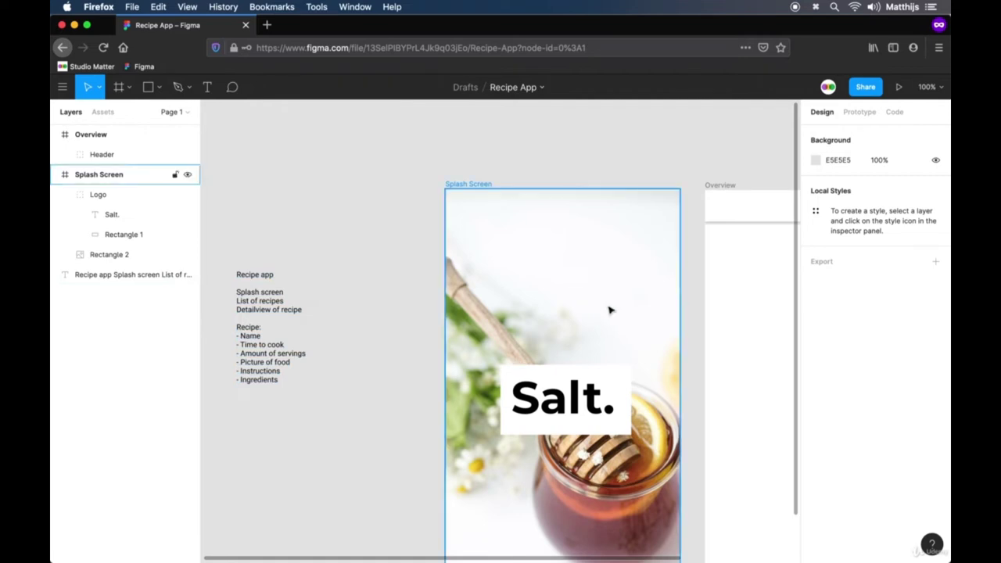
{"action": "left_click_drag", "start_coordinate": [252, 311], "coordinate": [726, 336]}
{"action": "scroll", "coordinate": [726, 336], "scroll_direction": "right", "scroll_amount": 10}
{"action": "left_click_drag", "start_coordinate": [327, 340], "coordinate": [592, 286]}
{"action": "left_click", "coordinate": [596, 221]}
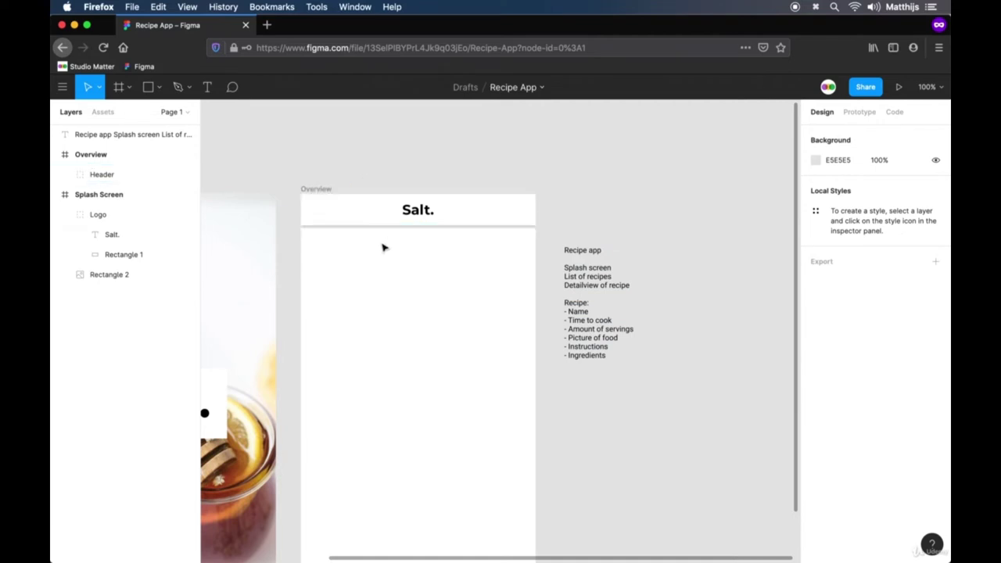
Step: Add a text box about 315 × 36 below the Overview header reading "Recipe Name"
{"action": "key", "text": "t"}
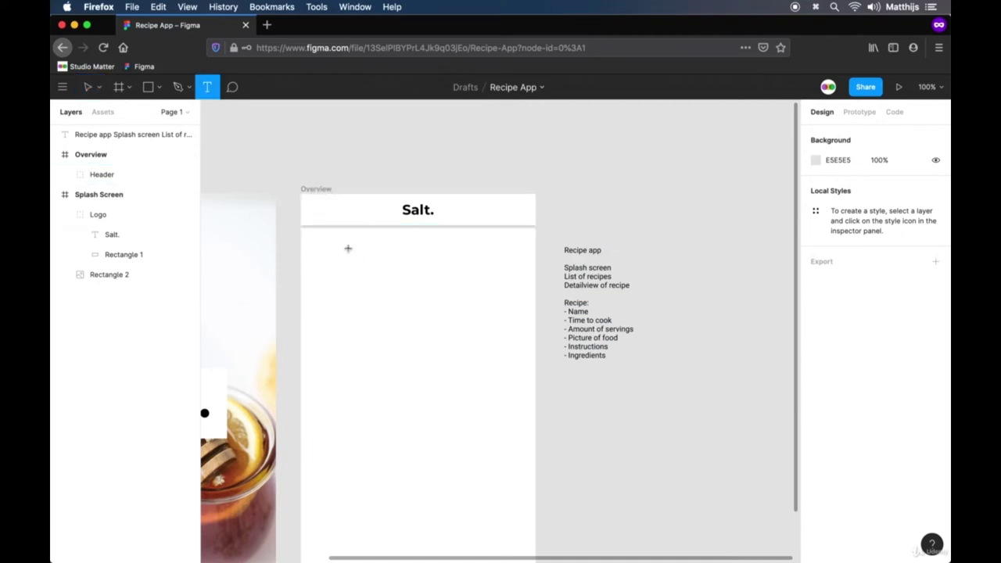
{"action": "left_click_drag", "start_coordinate": [322, 252], "coordinate": [519, 278]}
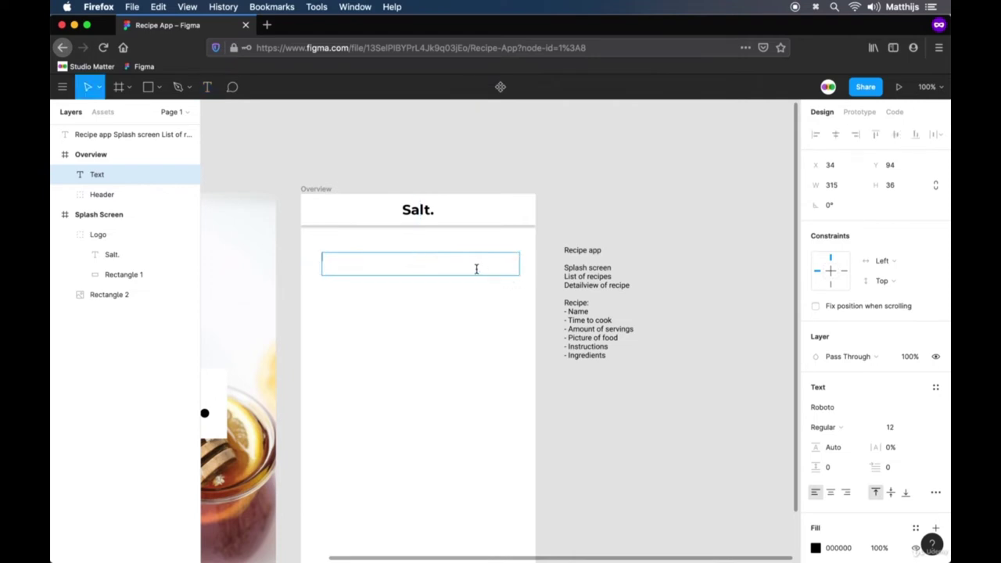
{"action": "type", "text": "Recipe Name"}
{"action": "key", "text": "Escape"}
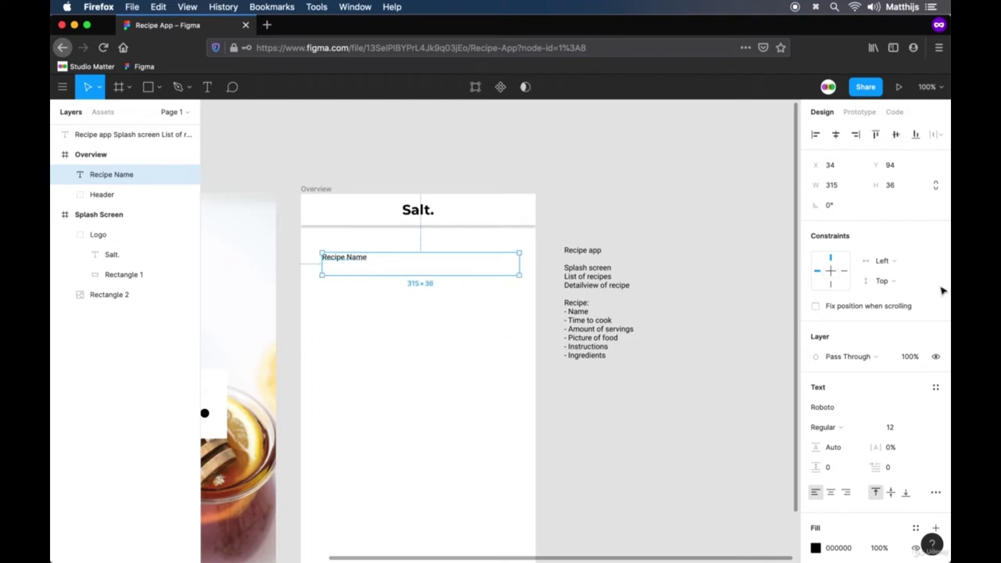
Step: Duplicate the Recipe Name text directly below at Y 130, change it to "5 - 10 minutes" and fit its box to the text
{"action": "key", "text": "super+c"}
{"action": "key", "text": "super+v"}
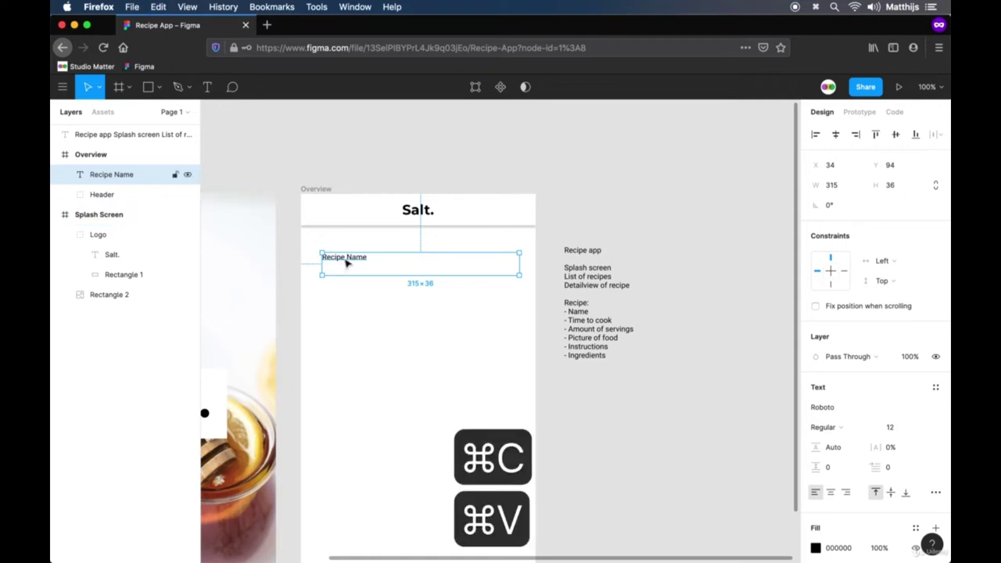
{"action": "left_click_drag", "start_coordinate": [360, 260], "coordinate": [360, 284]}
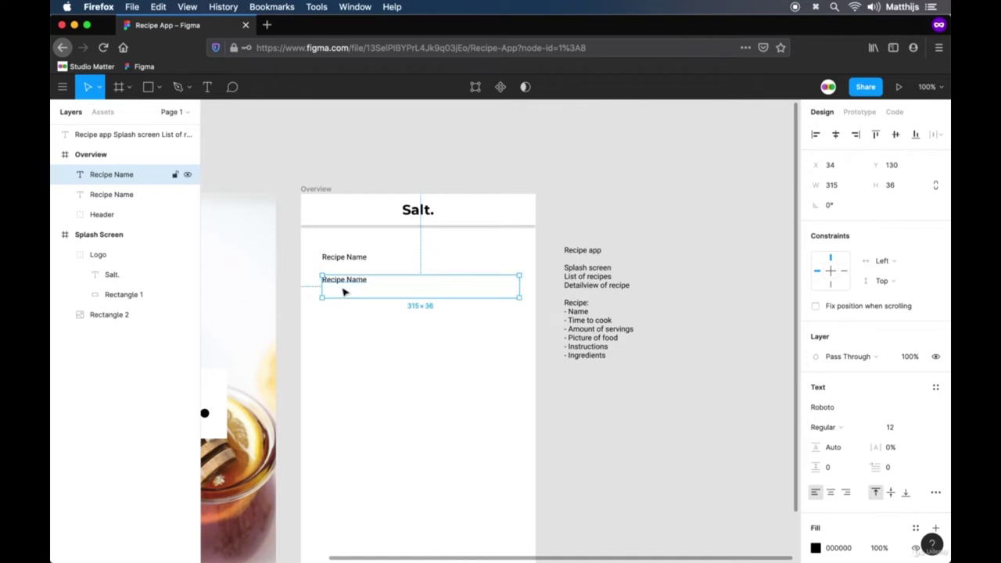
{"action": "left_click", "coordinate": [342, 291]}
{"action": "double_click", "coordinate": [371, 291]}
{"action": "type", "text": "5 - 10"}
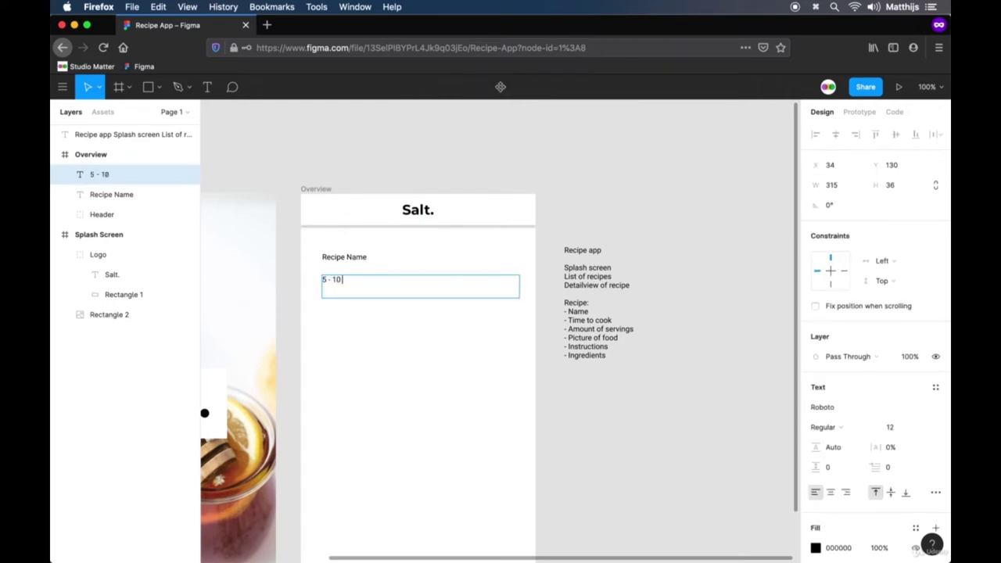
{"action": "type", "text": " minutes"}
{"action": "key", "text": "Escape"}
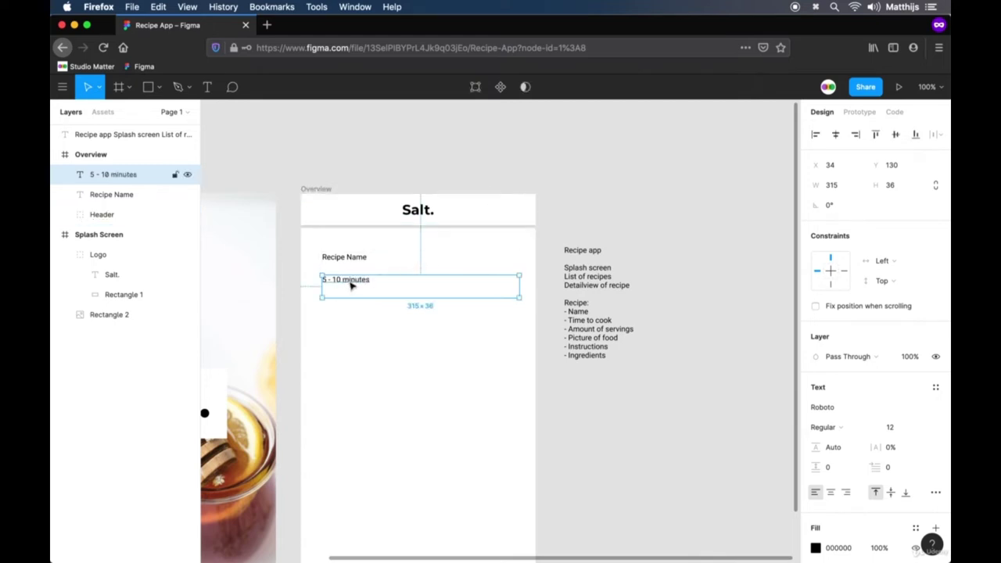
{"action": "double_click", "coordinate": [519, 297]}
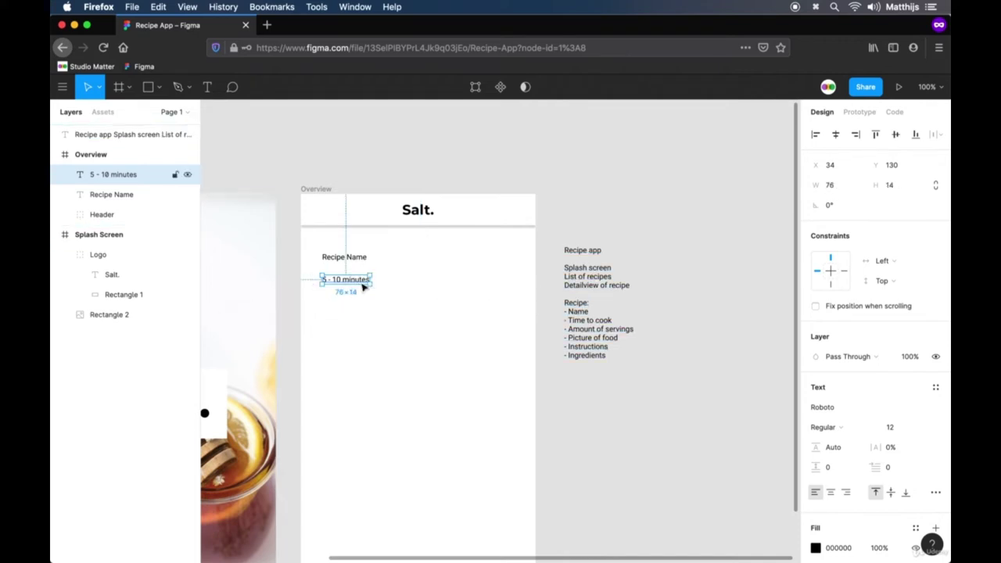
Step: Duplicate the "5 - 10 minutes" text to Y 150 below it and change the copy to "4 people"
{"action": "key", "text": "super+c"}
{"action": "key", "text": "super+v"}
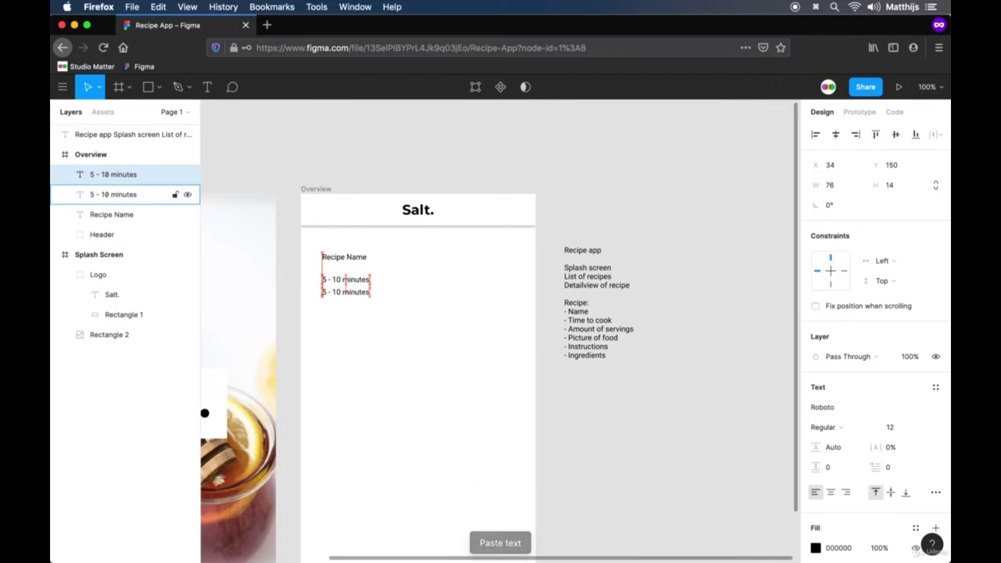
{"action": "key", "text": "Return"}
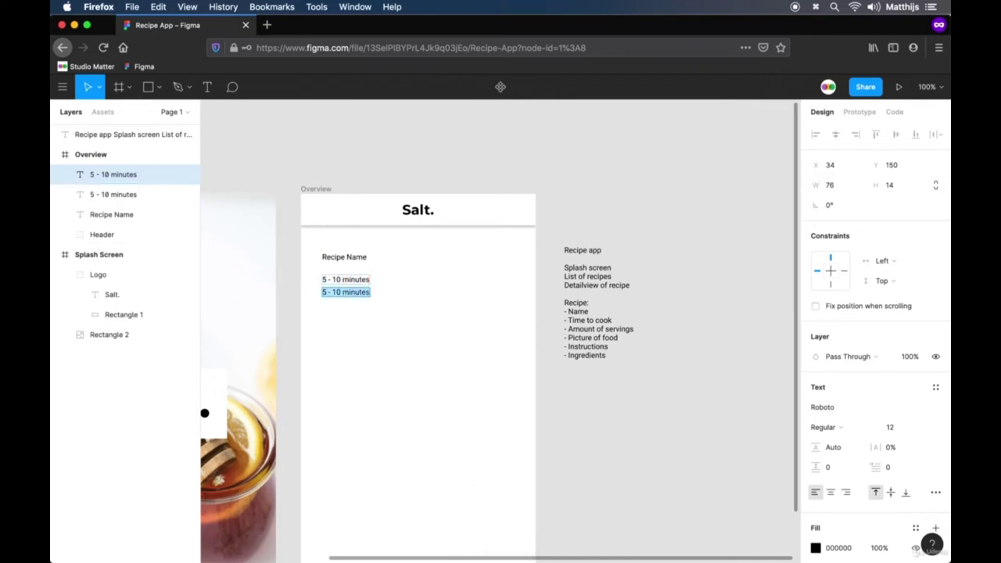
{"action": "type", "text": "4 people"}
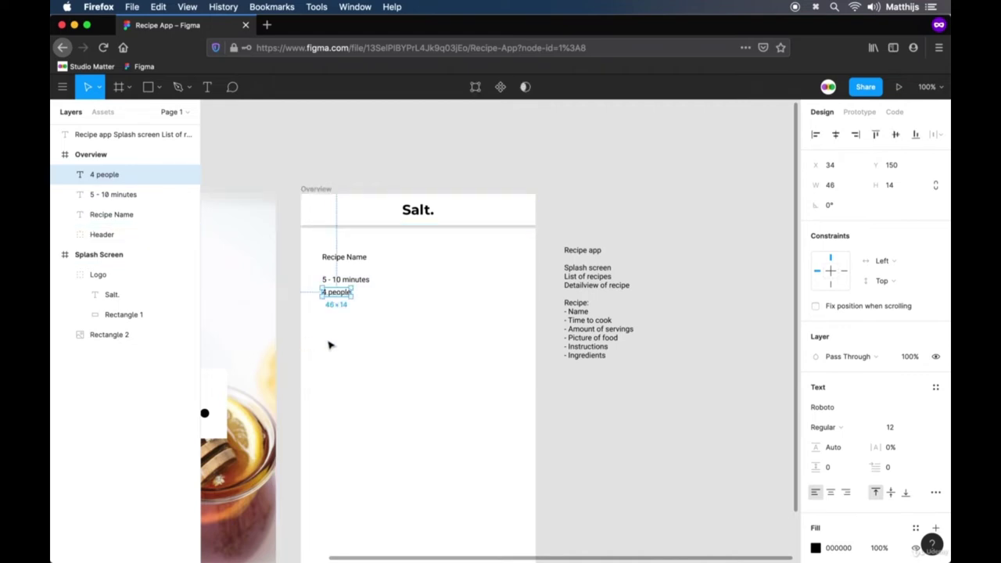
Step: Fit the Recipe Name box to its text and widen it to about 304
{"action": "left_click", "coordinate": [337, 315]}
{"action": "left_click_drag", "start_coordinate": [337, 316], "coordinate": [315, 277]}
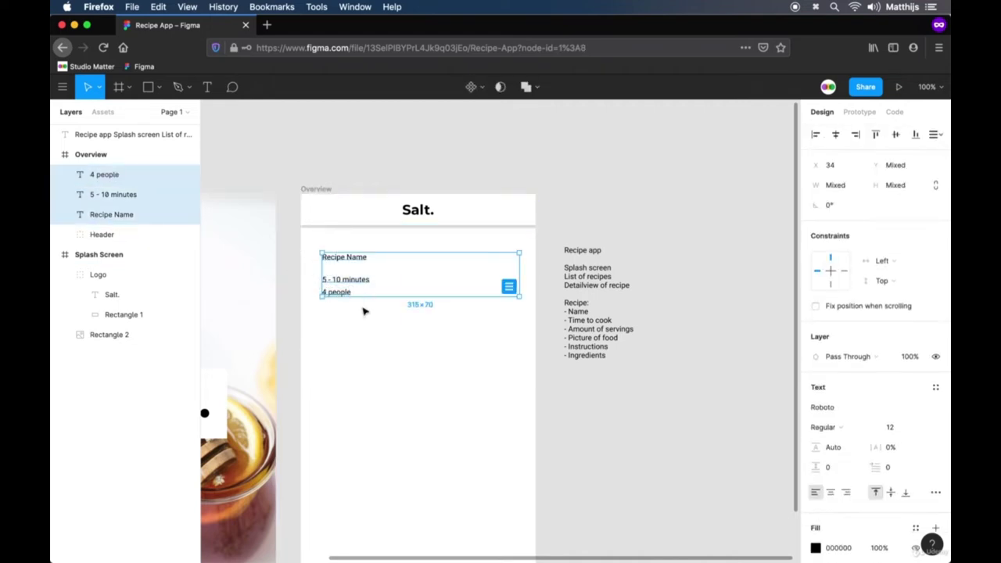
{"action": "left_click", "coordinate": [360, 268]}
{"action": "left_click", "coordinate": [360, 268]}
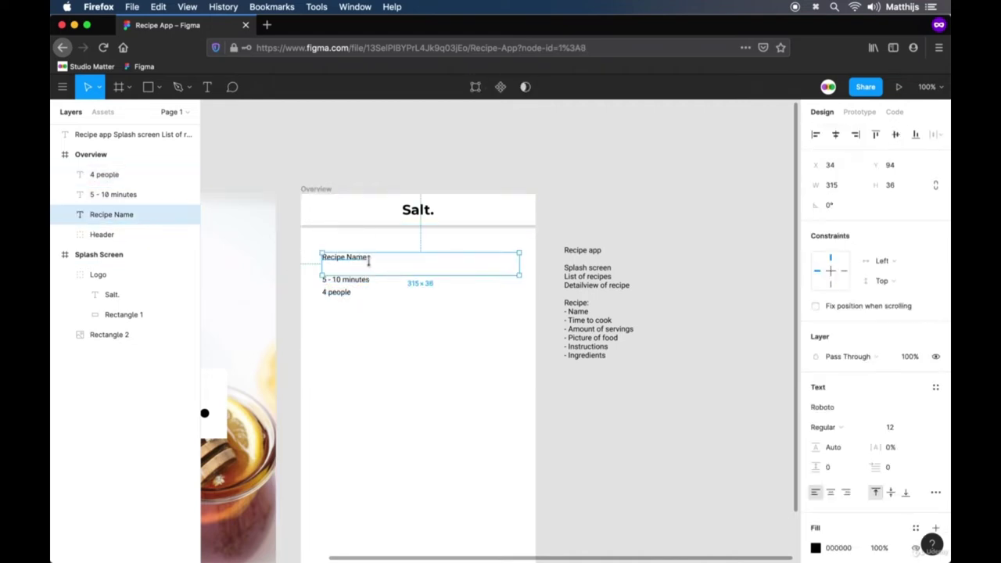
{"action": "double_click", "coordinate": [404, 274]}
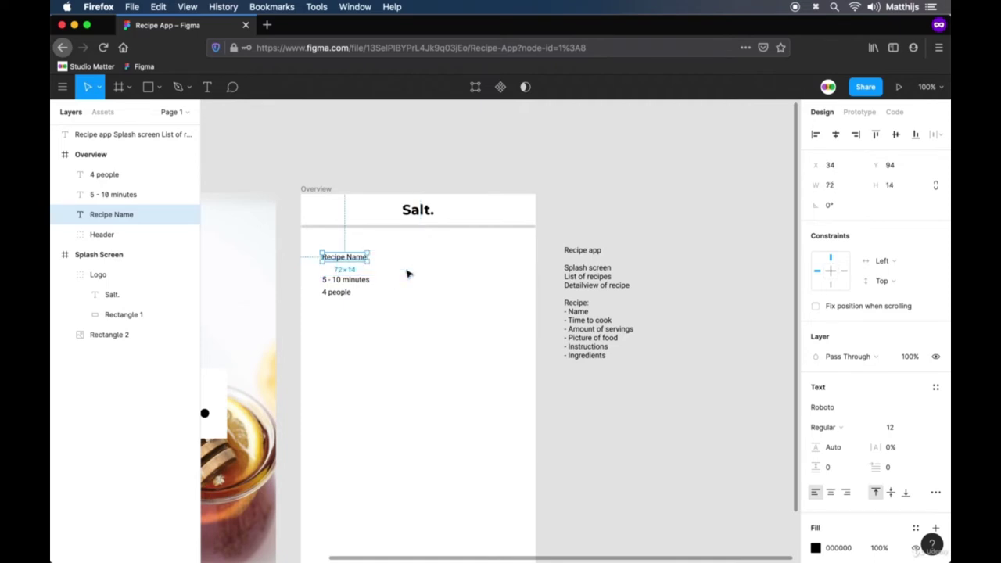
{"action": "left_click_drag", "start_coordinate": [368, 258], "coordinate": [512, 256]}
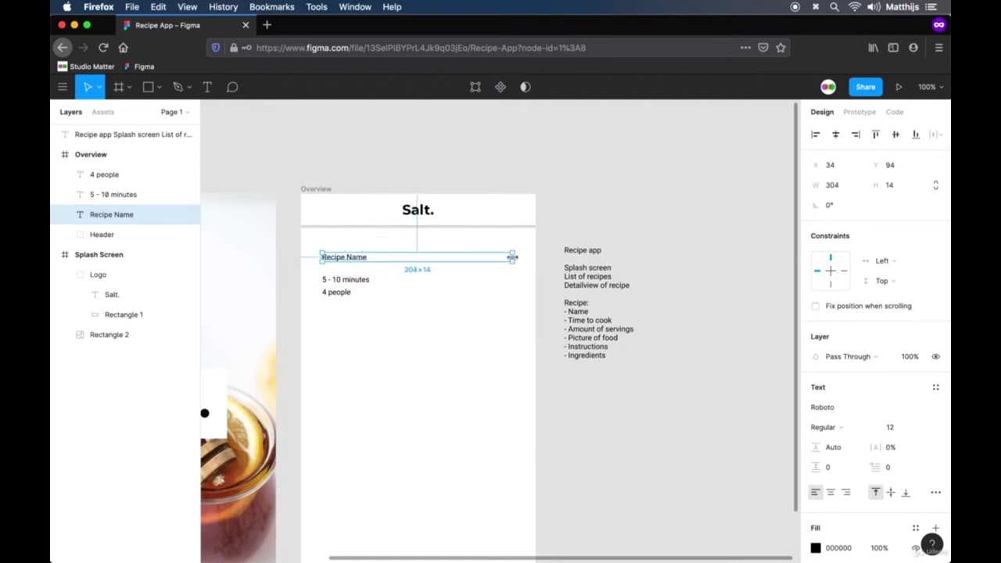
Step: Shift the "5 - 10 minutes" and "4 people" texts together 20 px to the right, to X 54
{"action": "left_click", "coordinate": [429, 125]}
{"action": "left_click_drag", "start_coordinate": [399, 317], "coordinate": [314, 277]}
{"action": "key", "text": "shift+Right"}
{"action": "key", "text": "shift+Right"}
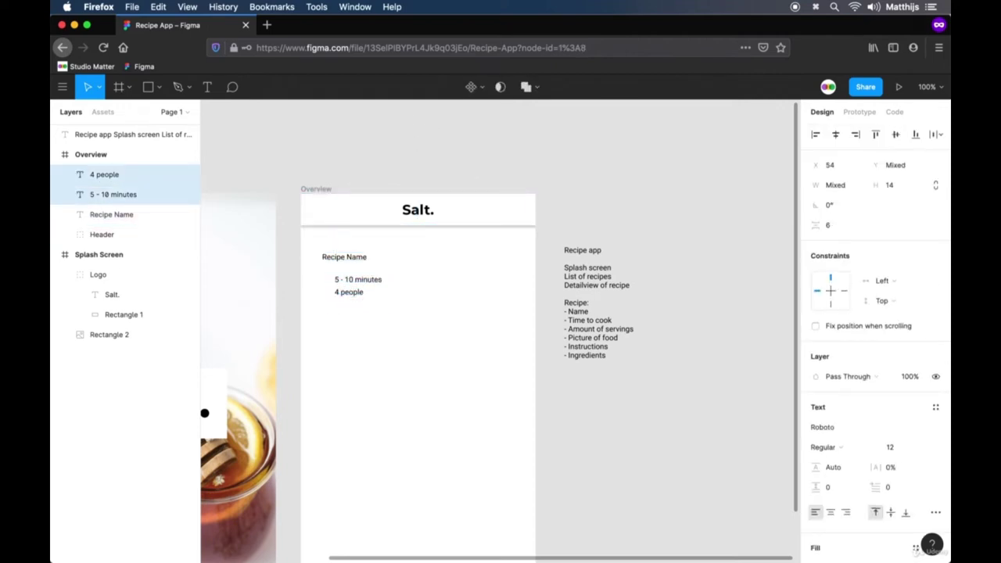
Step: Open the Material Design icons page at material.io/tools/icons/?style=baseline in a new browser tab and skim the icon list
{"action": "left_click", "coordinate": [424, 351]}
{"action": "left_click", "coordinate": [361, 286]}
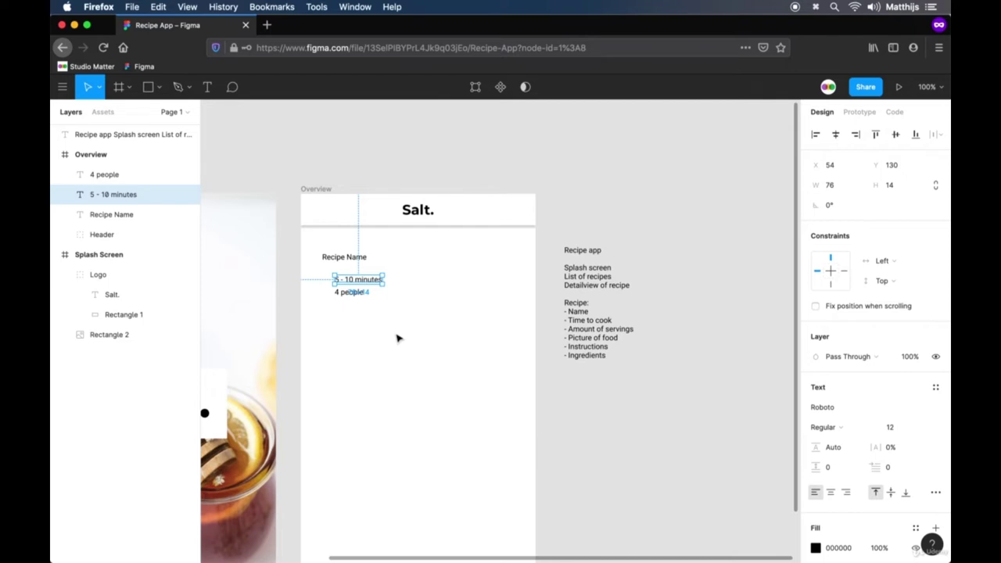
{"action": "key", "text": "super+t"}
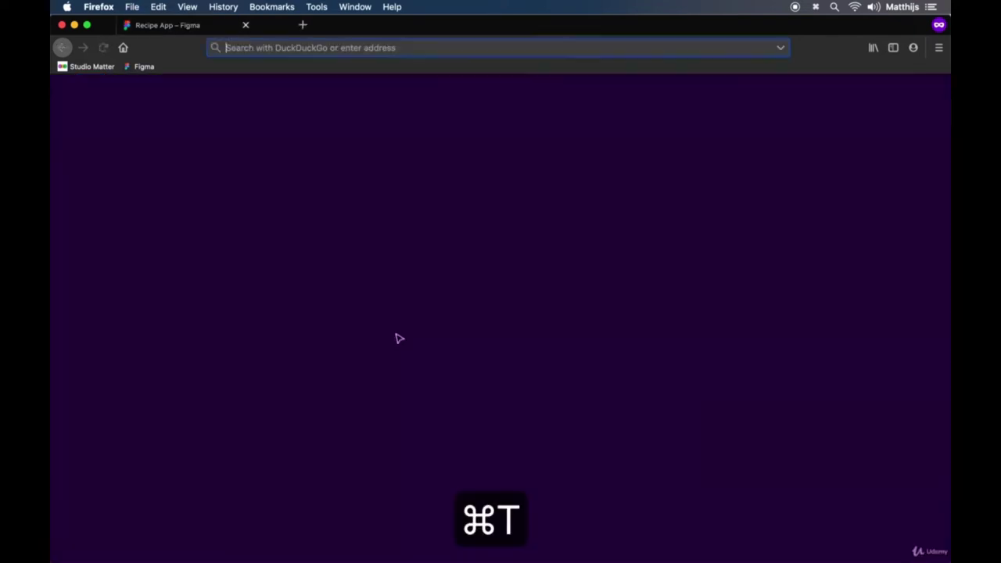
{"action": "type", "text": "material.io/"}
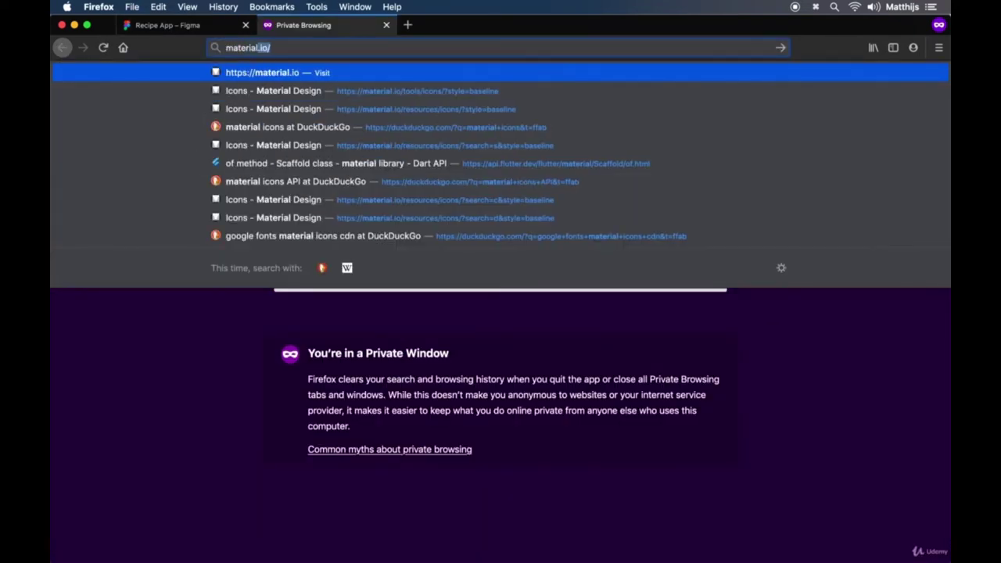
{"action": "key", "text": "Down"}
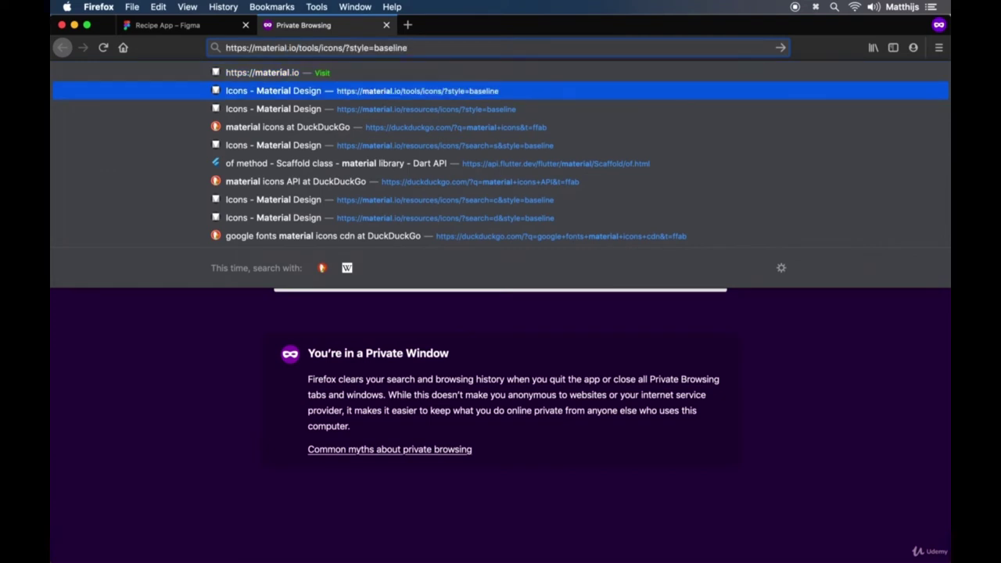
{"action": "key", "text": "Return"}
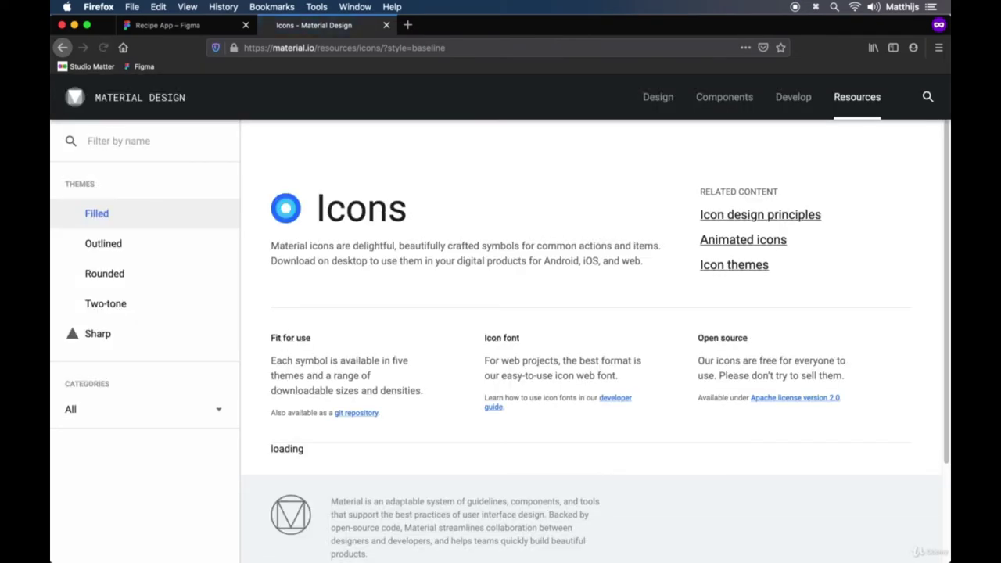
{"action": "scroll", "coordinate": [476, 387], "scroll_direction": "down", "scroll_amount": 10}
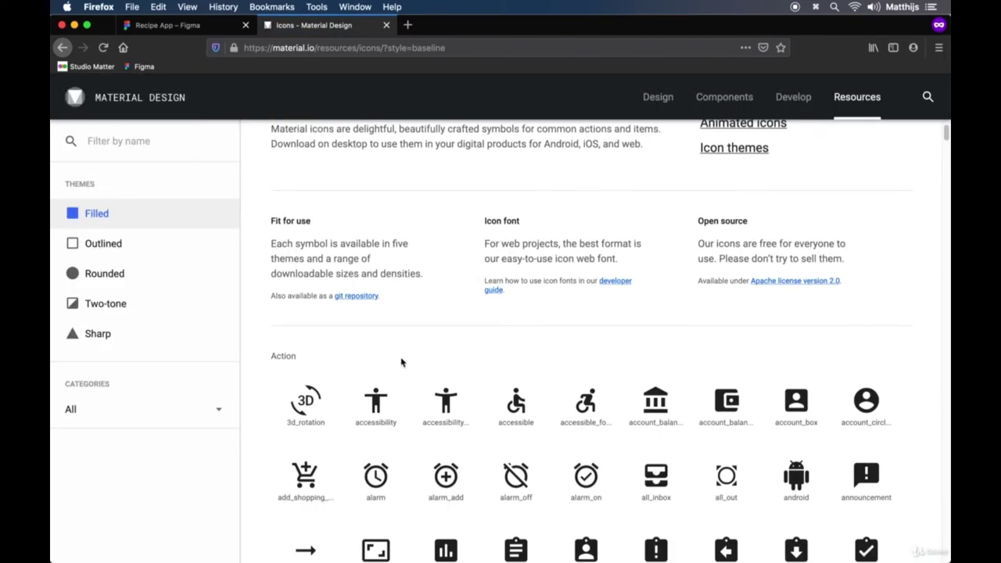
{"action": "scroll", "coordinate": [400, 362], "scroll_direction": "down", "scroll_amount": 20}
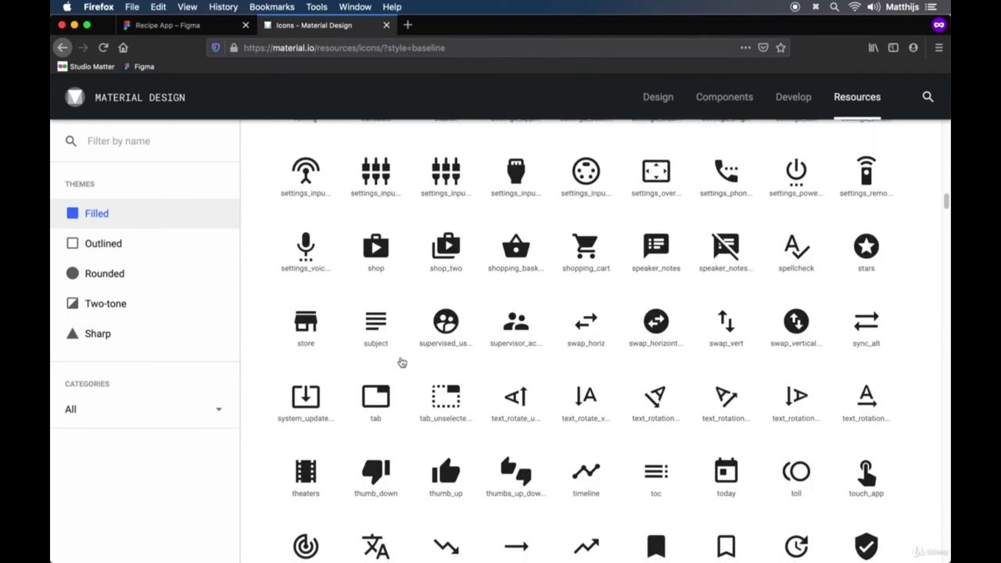
{"action": "scroll", "coordinate": [372, 358], "scroll_direction": "up", "scroll_amount": 20}
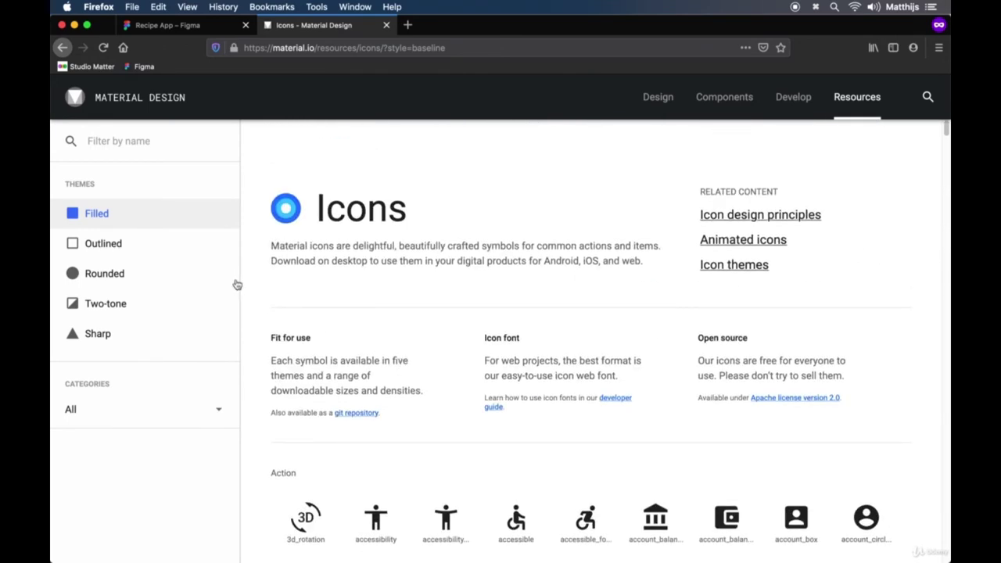
Step: Search the Material icons for "clock"
{"action": "left_click", "coordinate": [179, 141]}
{"action": "type", "text": "clock"}
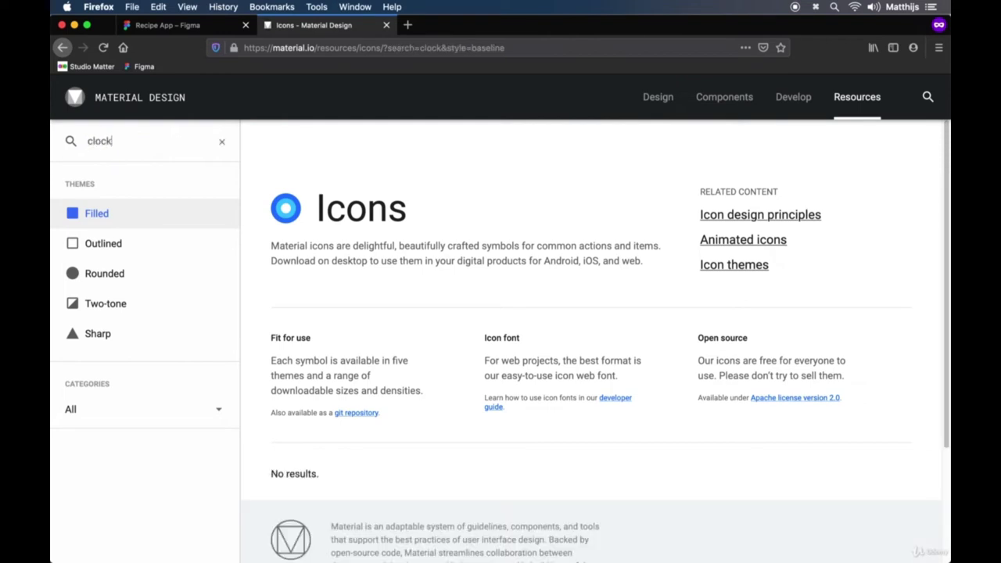
{"action": "scroll", "coordinate": [509, 349], "scroll_direction": "down", "scroll_amount": 4}
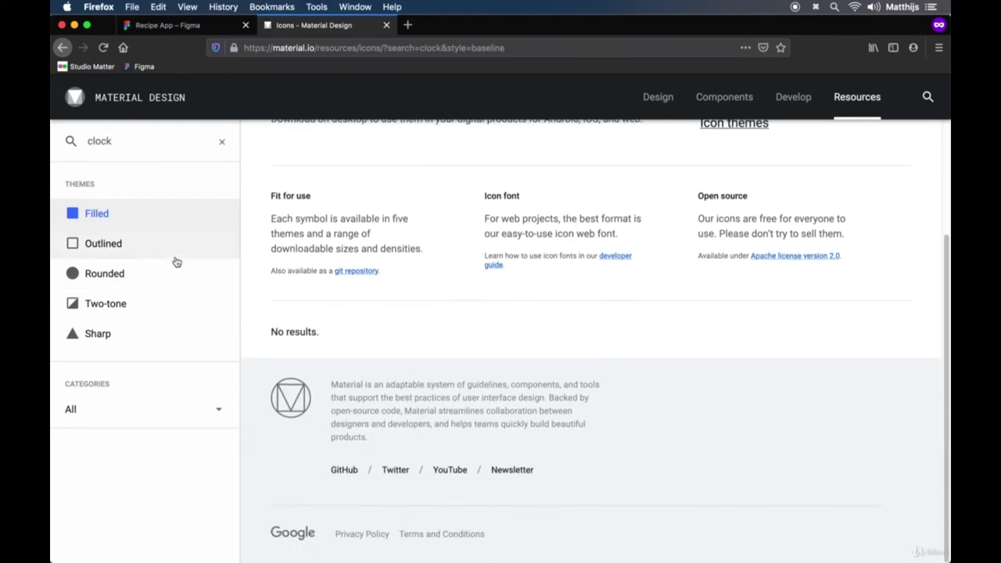
Step: Change the icon name filter to "time" and look through the matching icons for a clock symbol
{"action": "key", "text": "BackSpace"}
{"action": "key", "text": "BackSpace"}
{"action": "key", "text": "BackSpace"}
{"action": "key", "text": "BackSpace"}
{"action": "key", "text": "BackSpace"}
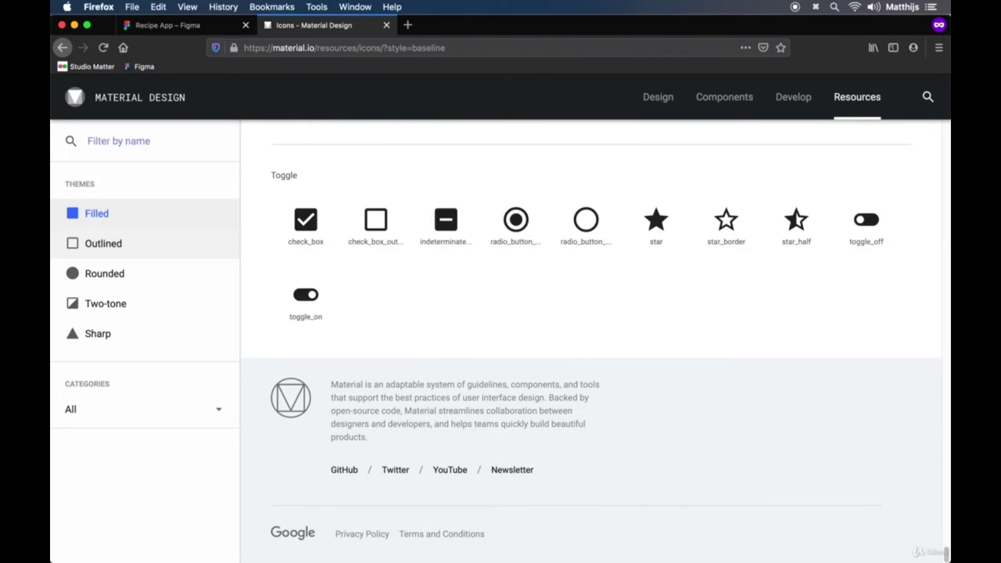
{"action": "type", "text": "time"}
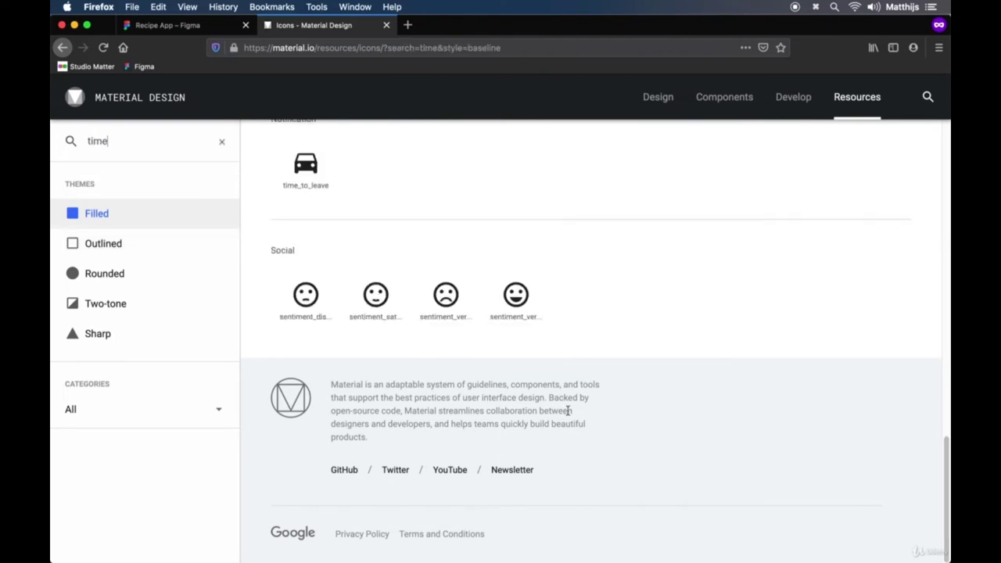
{"action": "scroll", "coordinate": [570, 409], "scroll_direction": "up", "scroll_amount": 5}
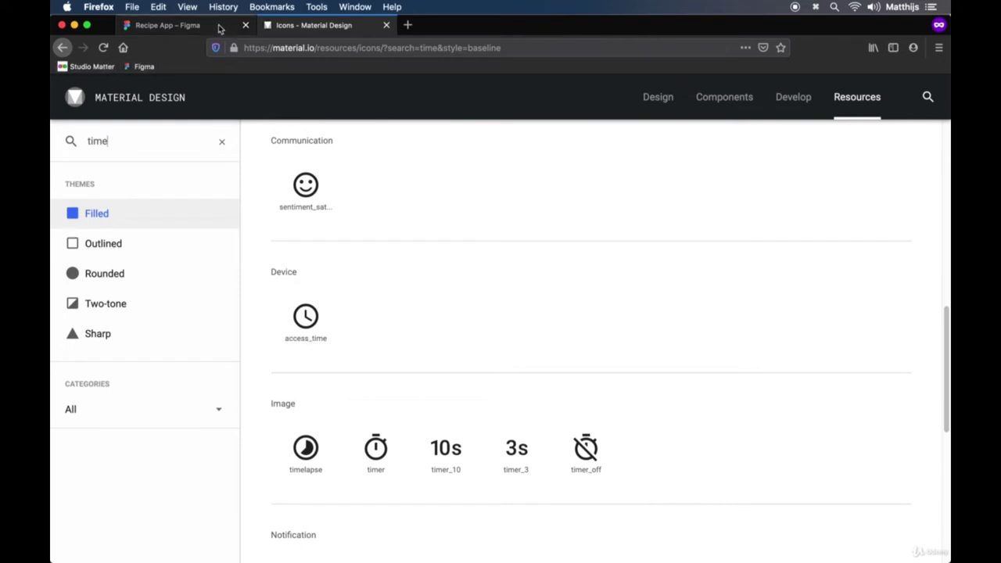
Step: Back in the Recipe App Figma file, duplicate the "5 - 10 minutes" text to X 24 and change the copy to "access_time"
{"action": "left_click", "coordinate": [168, 25]}
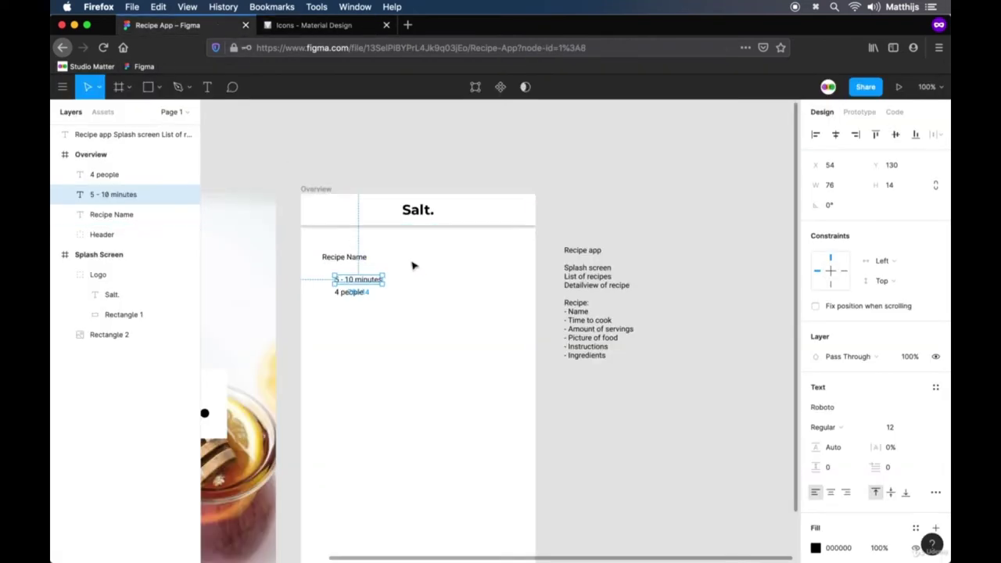
{"action": "key", "text": "super+c"}
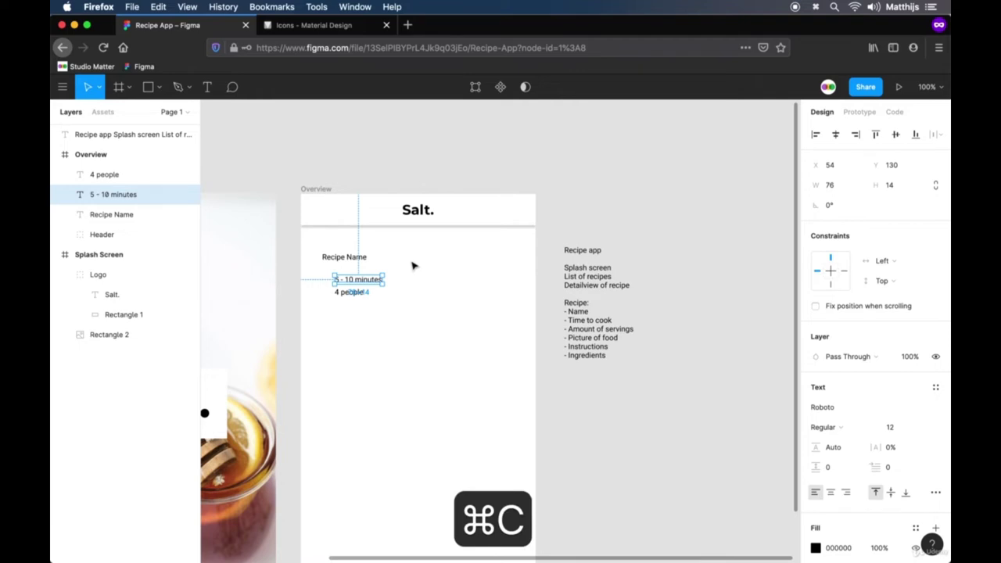
{"action": "key", "text": "super+v"}
{"action": "left_click_drag", "start_coordinate": [352, 292], "coordinate": [333, 292]}
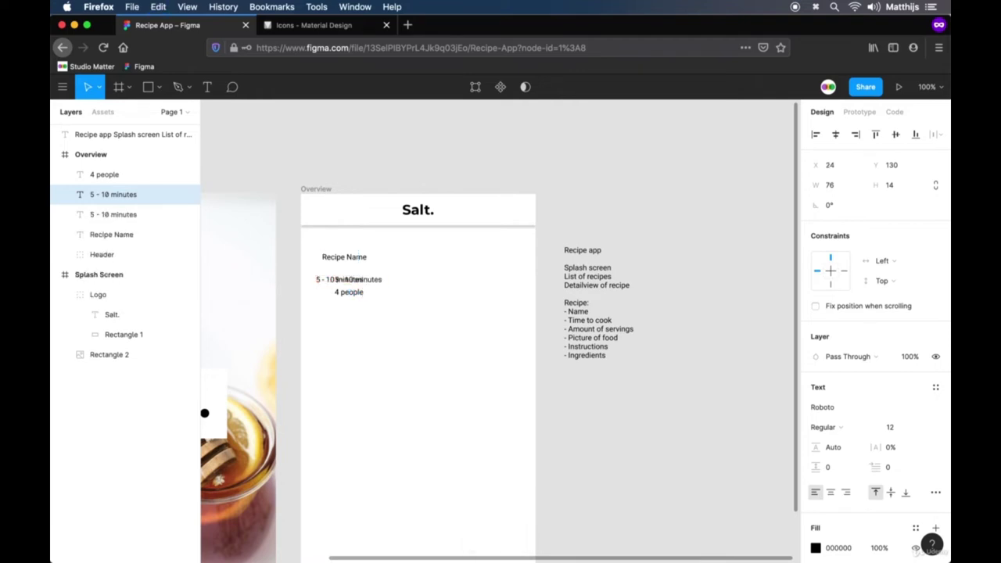
{"action": "type", "text": "cess_time"}
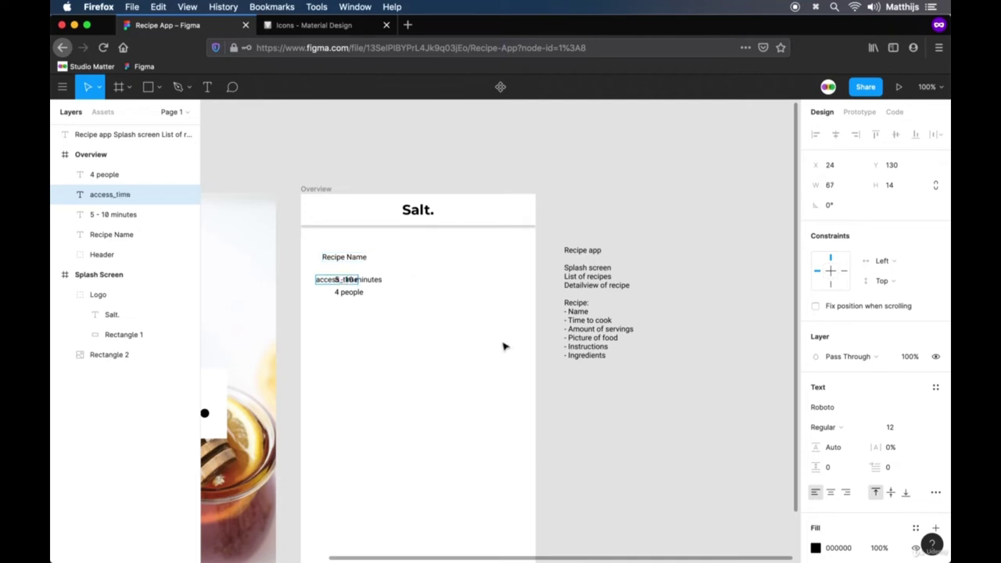
Step: Set the access_time text's font to Material Icons and move the resulting icon to X 34
{"action": "key", "text": "super+a"}
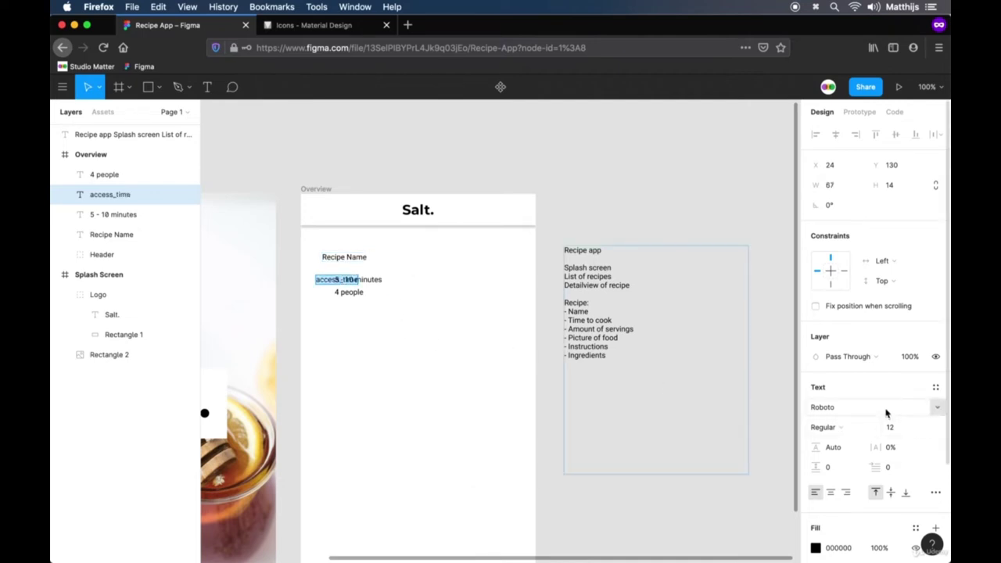
{"action": "left_click", "coordinate": [898, 408]}
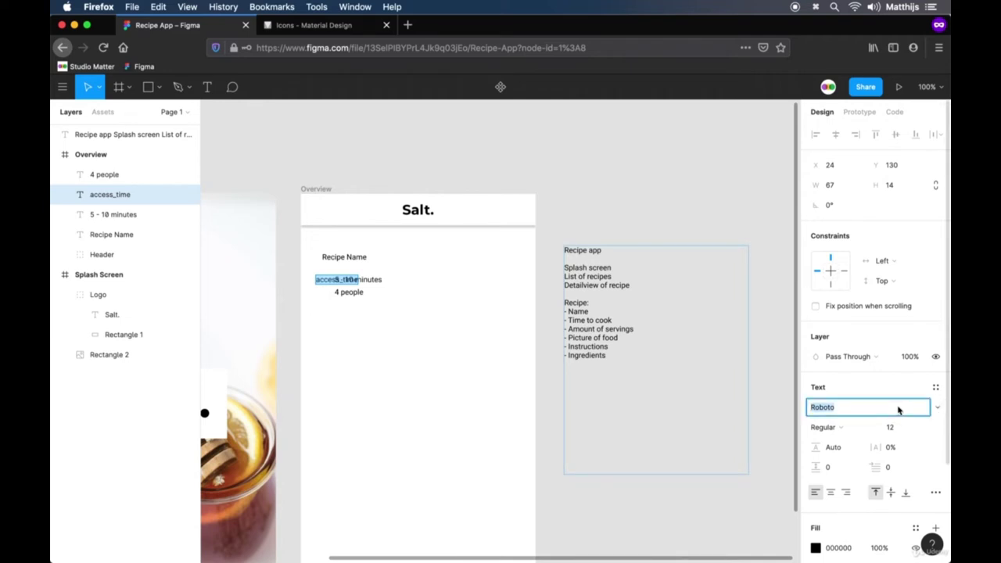
{"action": "type", "text": "Material Icons"}
{"action": "key", "text": "Return"}
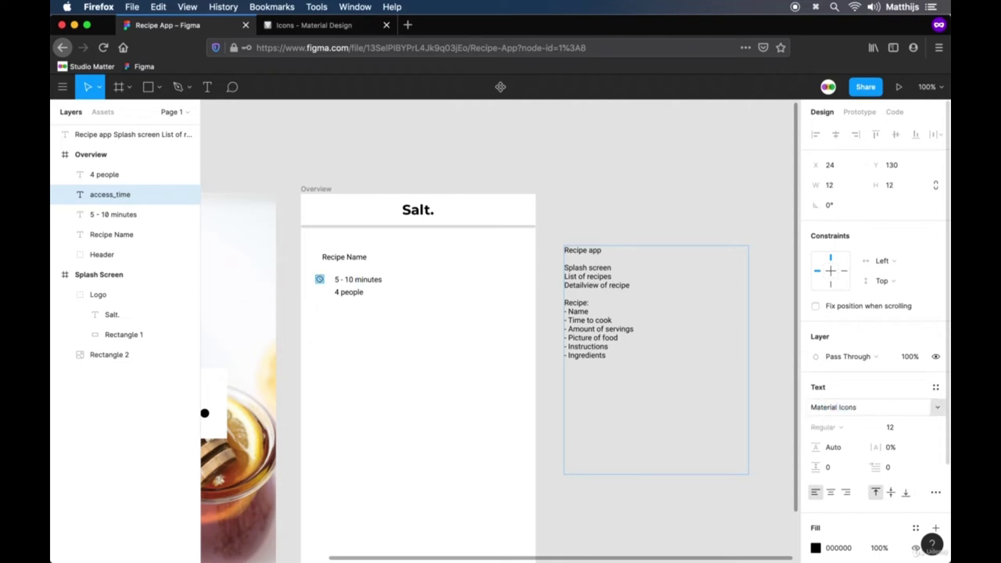
{"action": "left_click", "coordinate": [319, 278]}
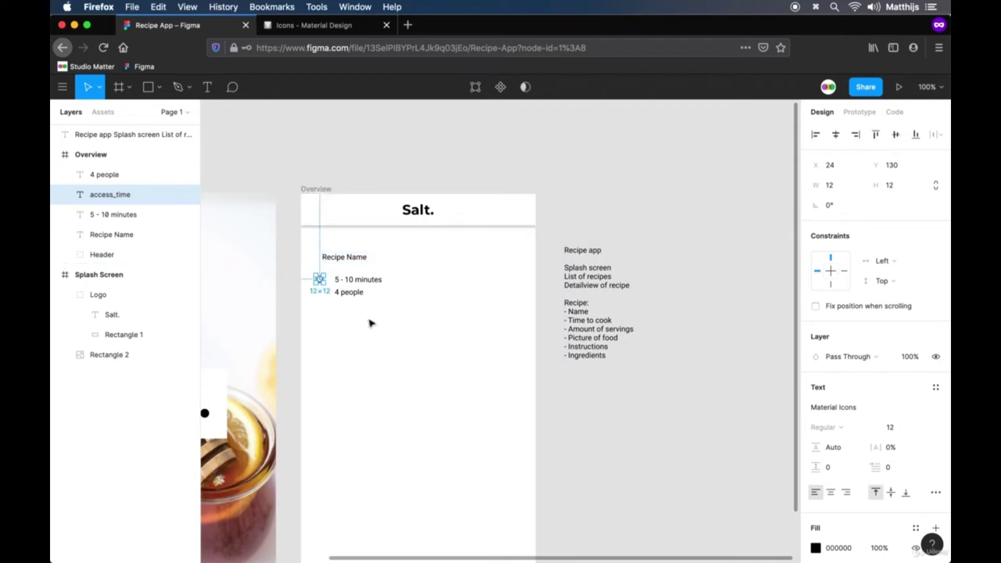
{"action": "key", "text": "shift+Right"}
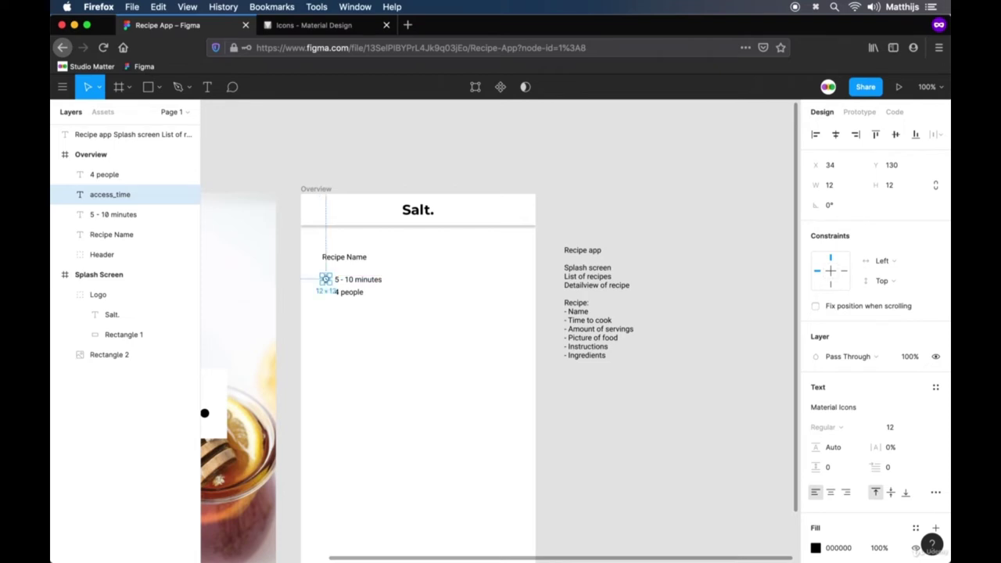
Step: Duplicate the clock icon and move the copy down to Y 152, beside the "4 people" text
{"action": "key", "text": "super+c"}
{"action": "key", "text": "super+v"}
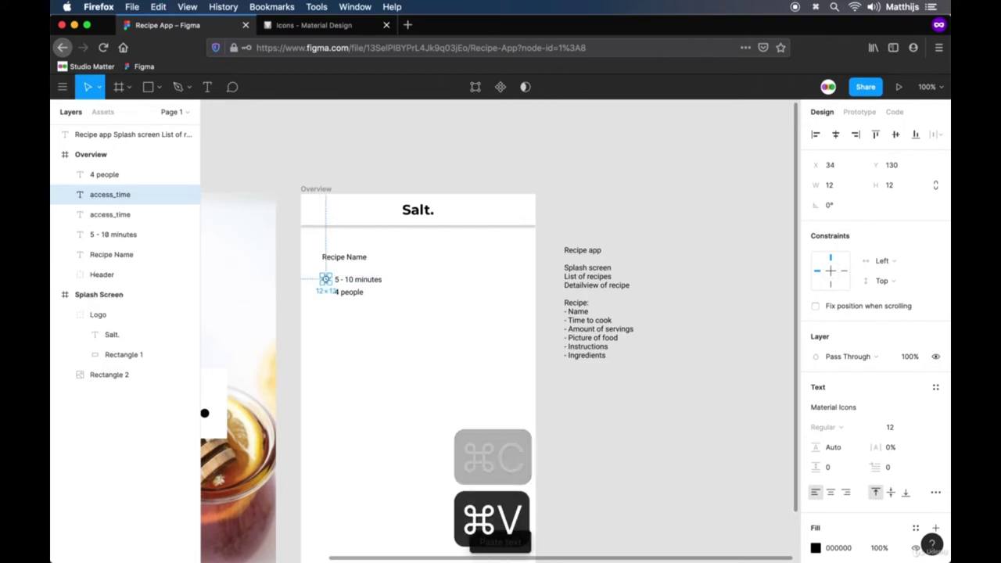
{"action": "key", "text": "shift+Down"}
{"action": "key", "text": "Down"}
{"action": "key", "text": "Down"}
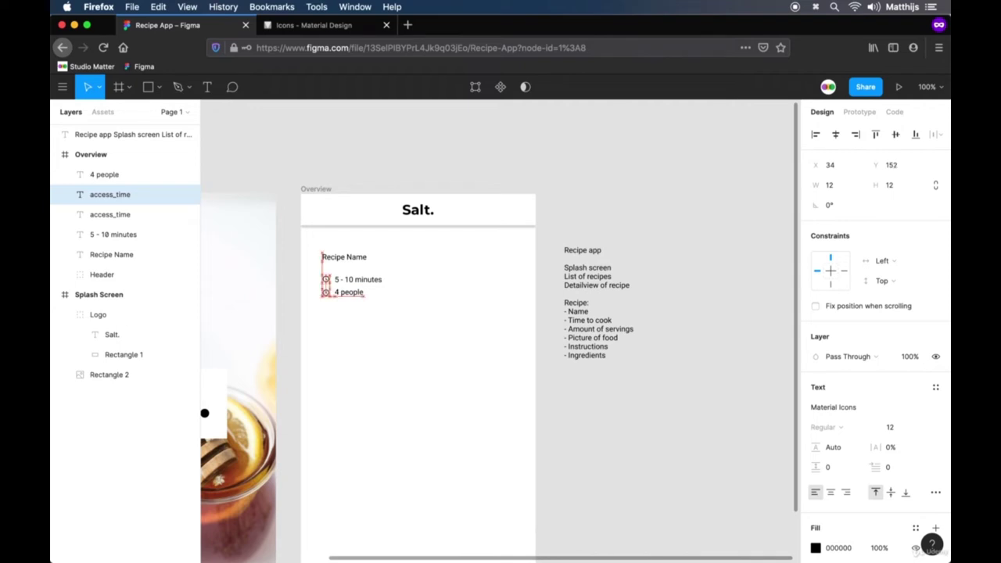
Step: Switch to the Material Design icons page and replace the name filter with "peopl" to find a people icon
{"action": "left_click", "coordinate": [317, 25]}
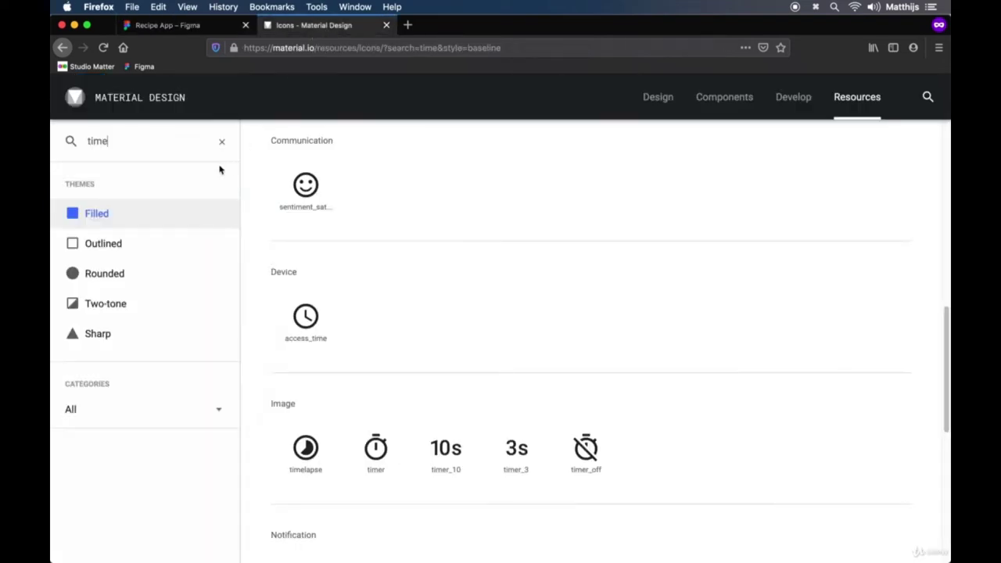
{"action": "key", "text": "BackSpace"}
{"action": "key", "text": "BackSpace"}
{"action": "key", "text": "BackSpace"}
{"action": "key", "text": "BackSpace"}
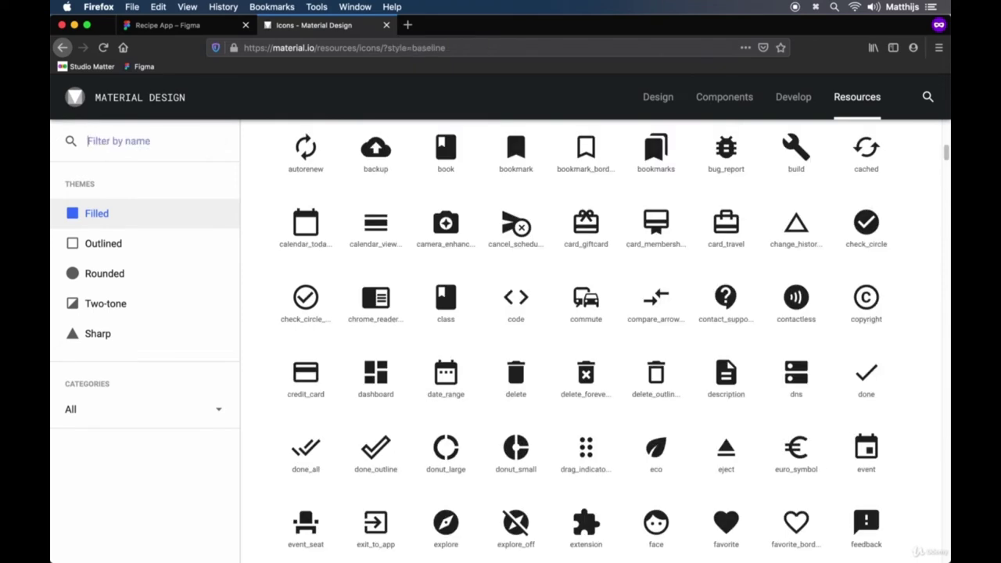
{"action": "type", "text": "peopl"}
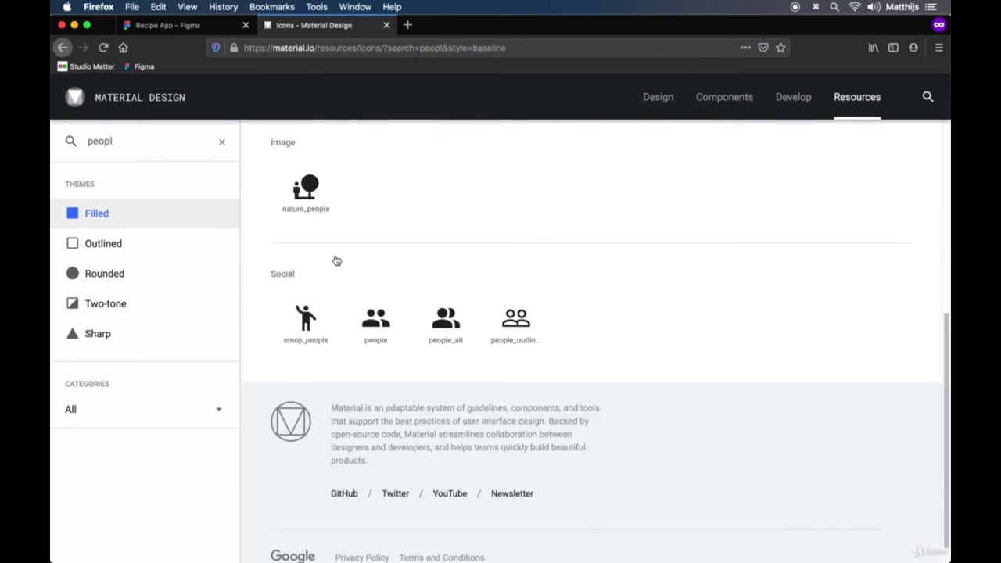
Step: Return to the Recipe App Figma file and change the duplicated icon's text beside "4 people" to "people"
{"action": "left_click", "coordinate": [211, 29]}
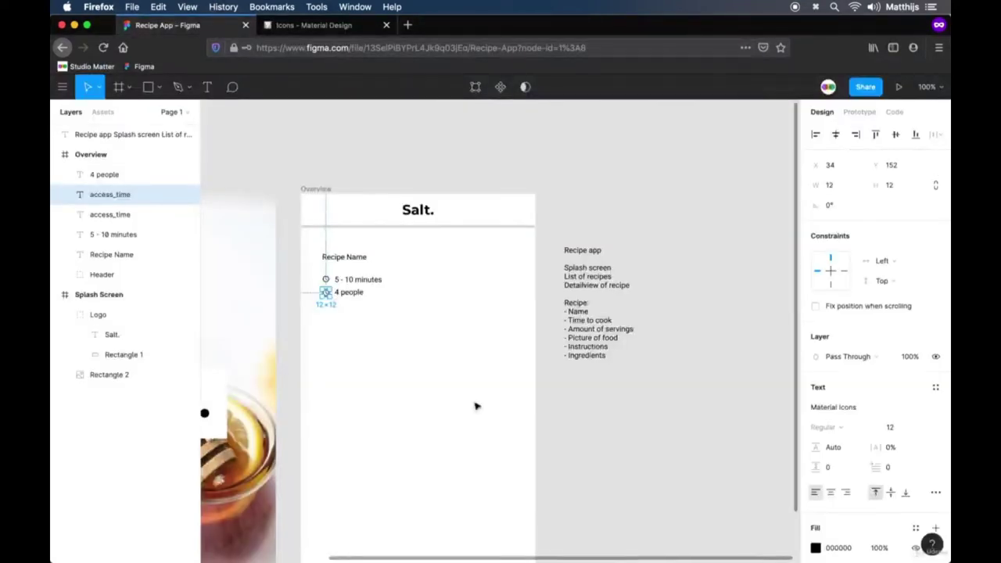
{"action": "type", "text": "eople"}
{"action": "key", "text": "Escape"}
{"action": "left_click", "coordinate": [394, 369]}
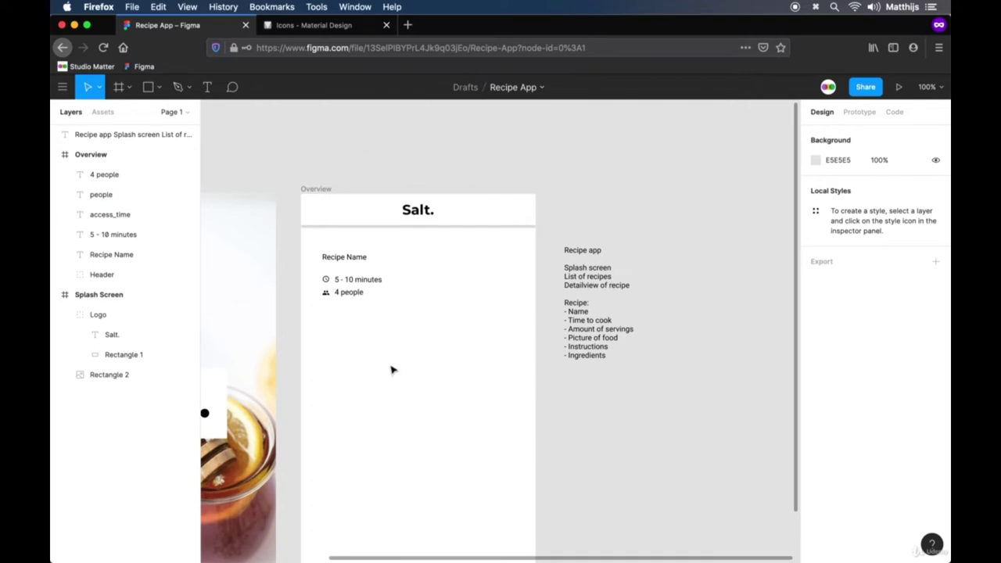
Step: Set the Recipe Name text's font to Montserrat with the SemiBold weight
{"action": "left_click_drag", "start_coordinate": [397, 339], "coordinate": [309, 275]}
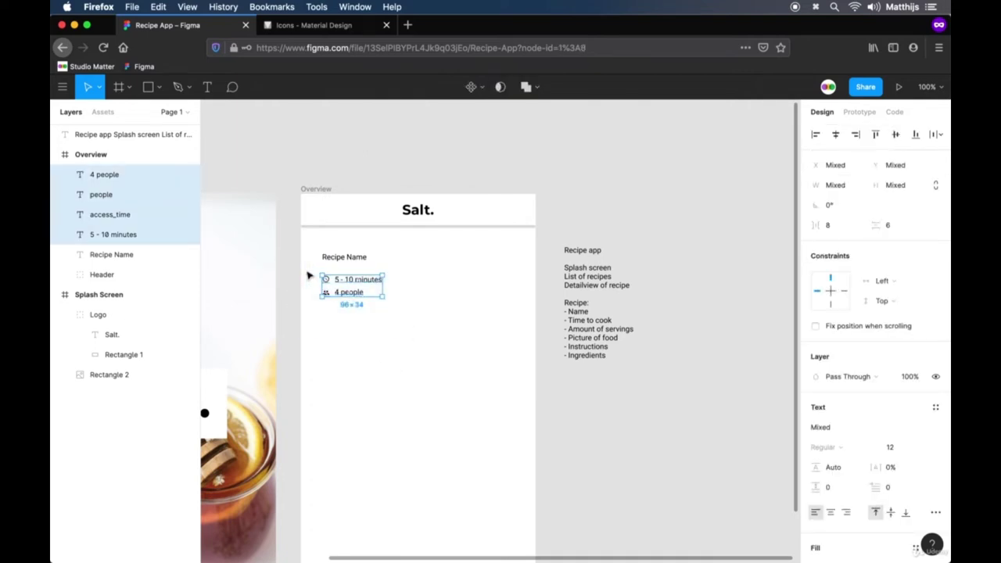
{"action": "left_click", "coordinate": [358, 261]}
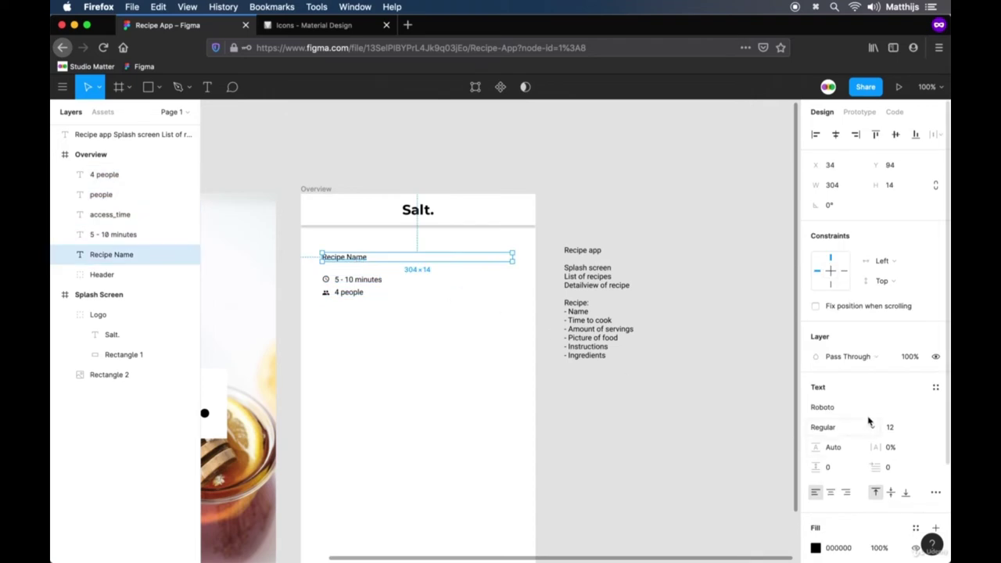
{"action": "left_click", "coordinate": [914, 411]}
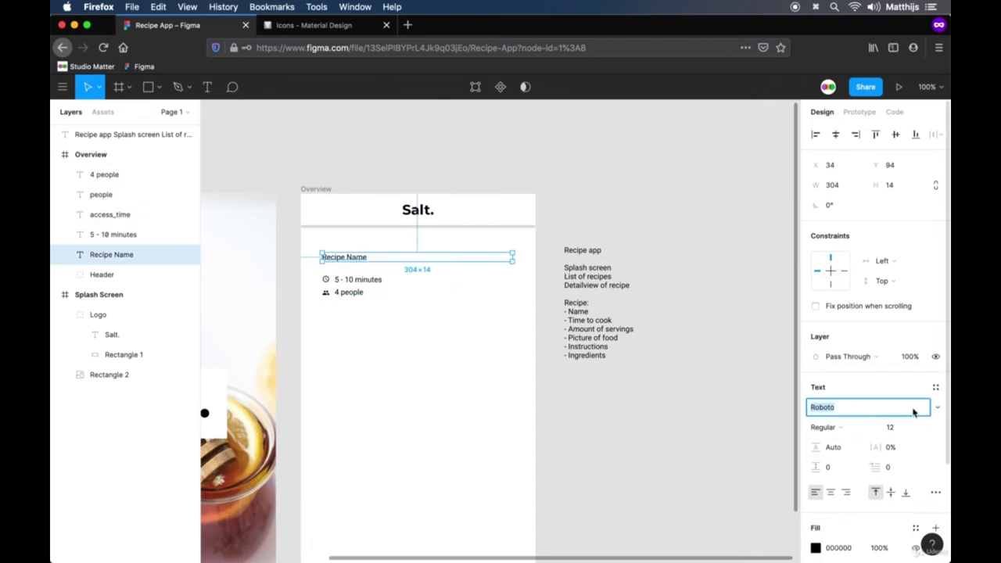
{"action": "type", "text": "Montserrat"}
{"action": "key", "text": "Return"}
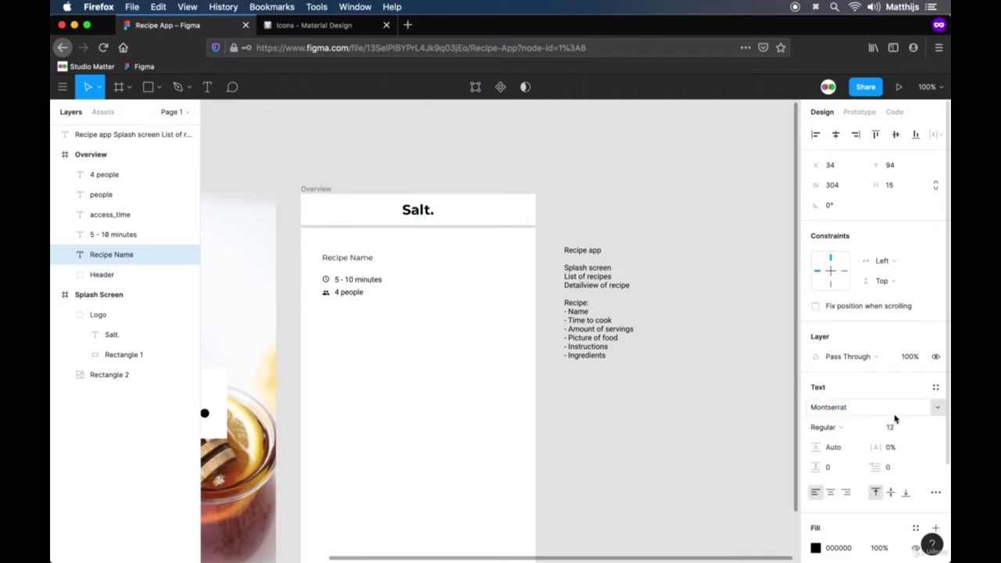
{"action": "left_click", "coordinate": [847, 430]}
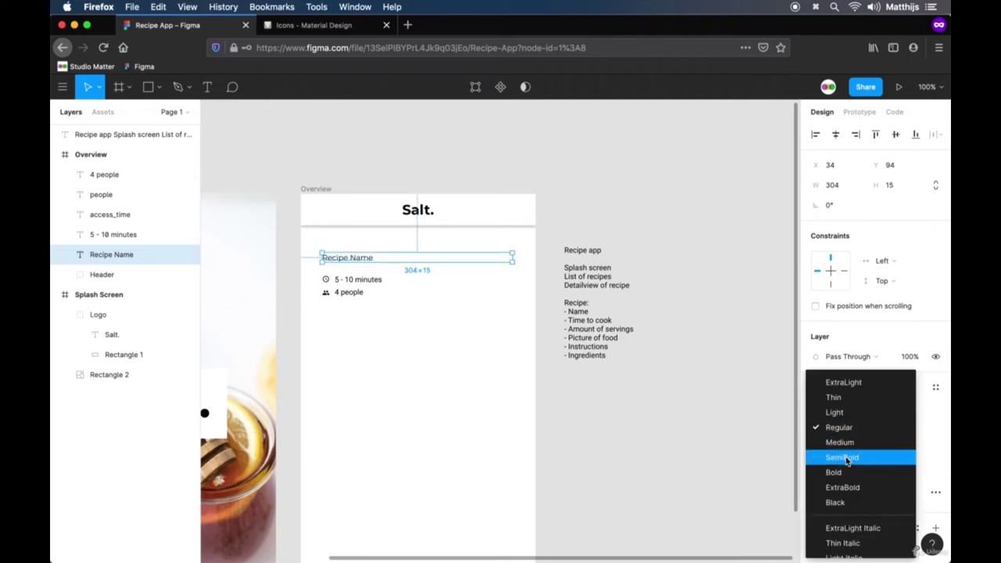
{"action": "left_click", "coordinate": [848, 459]}
{"action": "left_click", "coordinate": [855, 433]}
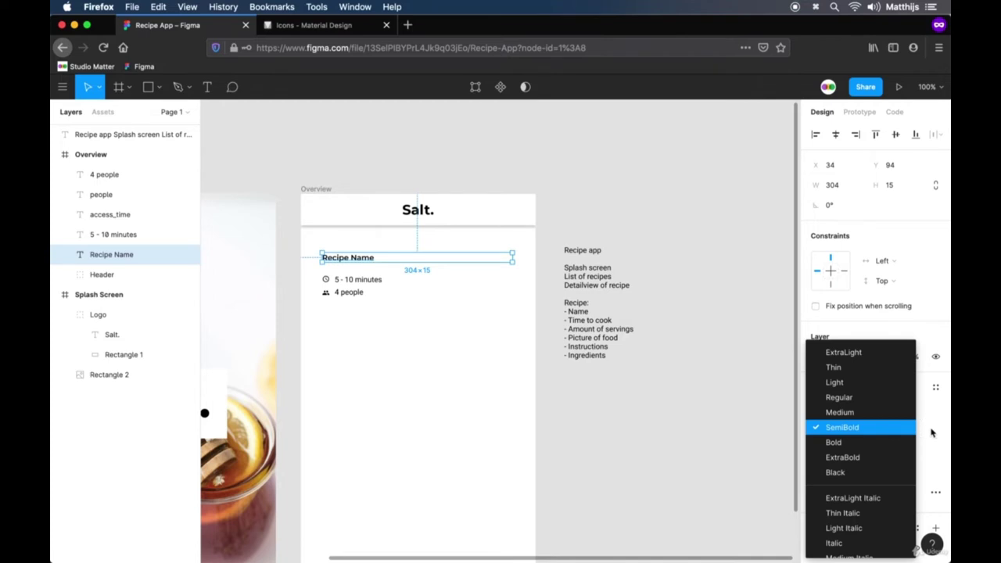
Step: Increase the Recipe Name text's font size to 21, keeping the SemiBold weight
{"action": "left_click", "coordinate": [871, 427]}
{"action": "left_click", "coordinate": [902, 430]}
{"action": "key", "text": "Up"}
{"action": "key", "text": "Up"}
{"action": "key", "text": "Up"}
{"action": "key", "text": "Up"}
{"action": "key", "text": "Up"}
{"action": "key", "text": "Up"}
{"action": "key", "text": "Up"}
{"action": "key", "text": "Up"}
{"action": "key", "text": "Up"}
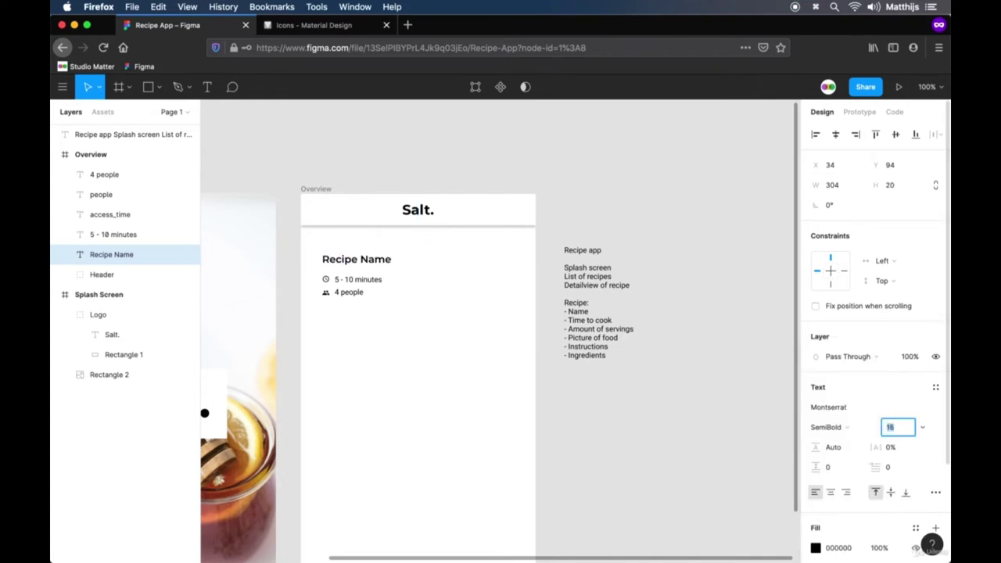
{"action": "key", "text": "Return"}
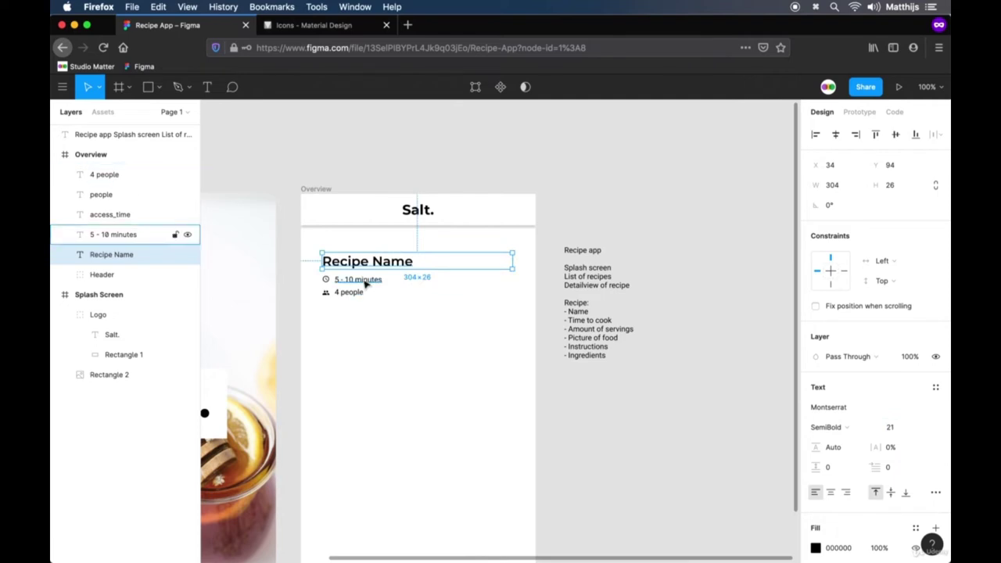
Step: Set the font of the "5 - 10 minutes" and "4 people" texts to Montserrat
{"action": "left_click", "coordinate": [365, 284]}
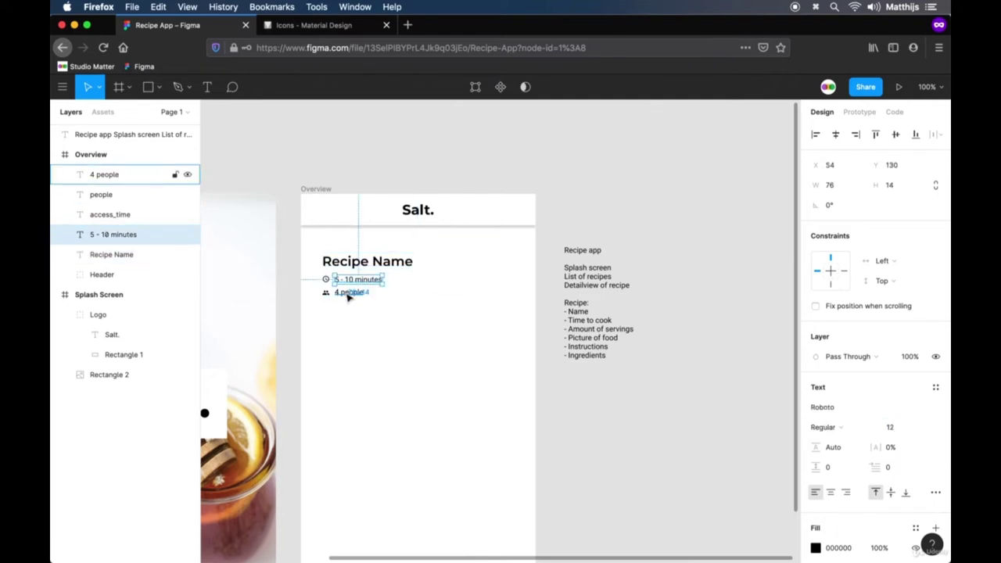
{"action": "left_click", "coordinate": [348, 295], "text": "shift"}
{"action": "left_click", "coordinate": [851, 430]}
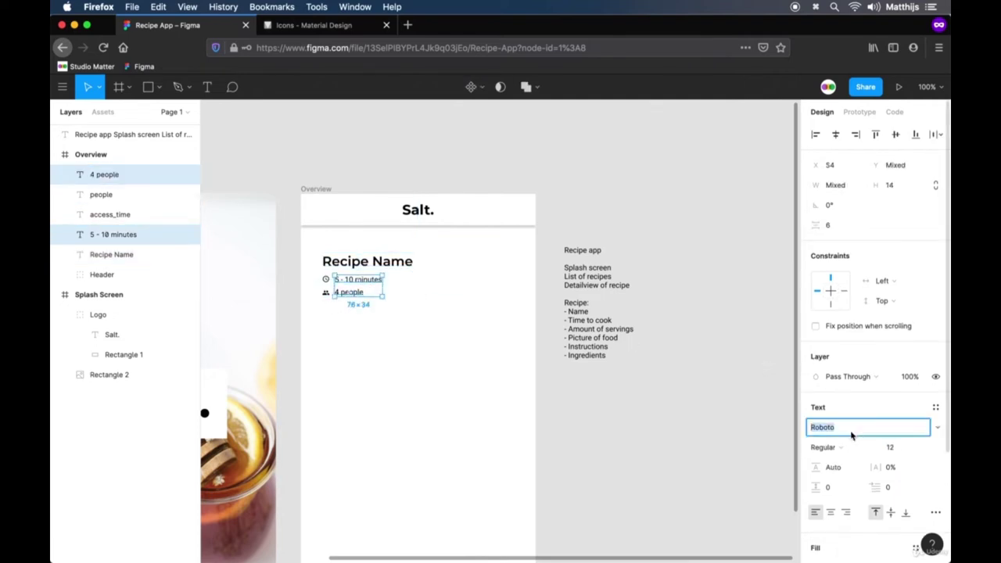
{"action": "type", "text": "Monts"}
{"action": "key", "text": "Return"}
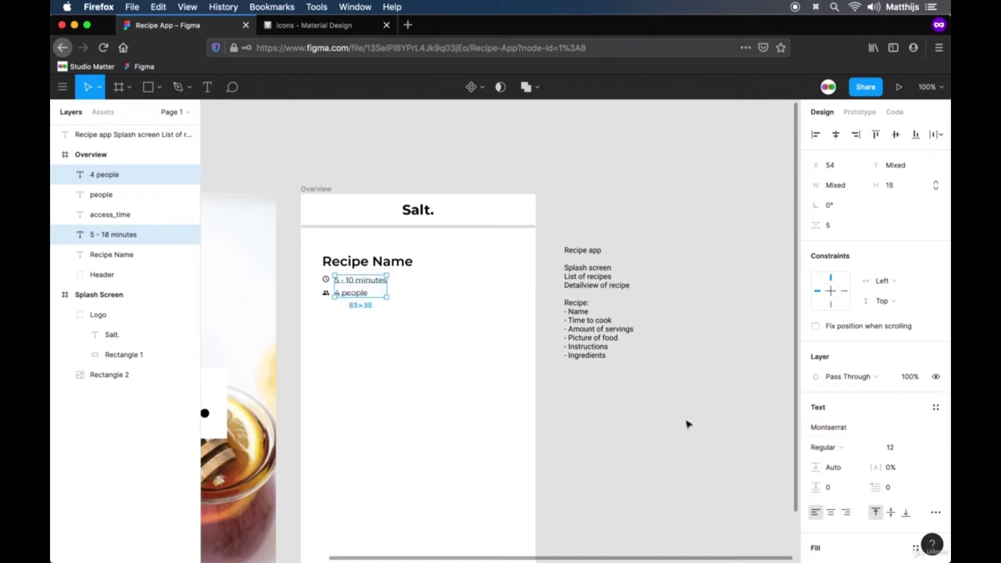
Step: Move the "5 - 10 minutes" and "4 people" texts away from their icons to X 60
{"action": "key", "text": "Right"}
{"action": "key", "text": "Right"}
{"action": "key", "text": "Right"}
{"action": "key", "text": "Right"}
{"action": "key", "text": "Right"}
{"action": "key", "text": "Right"}
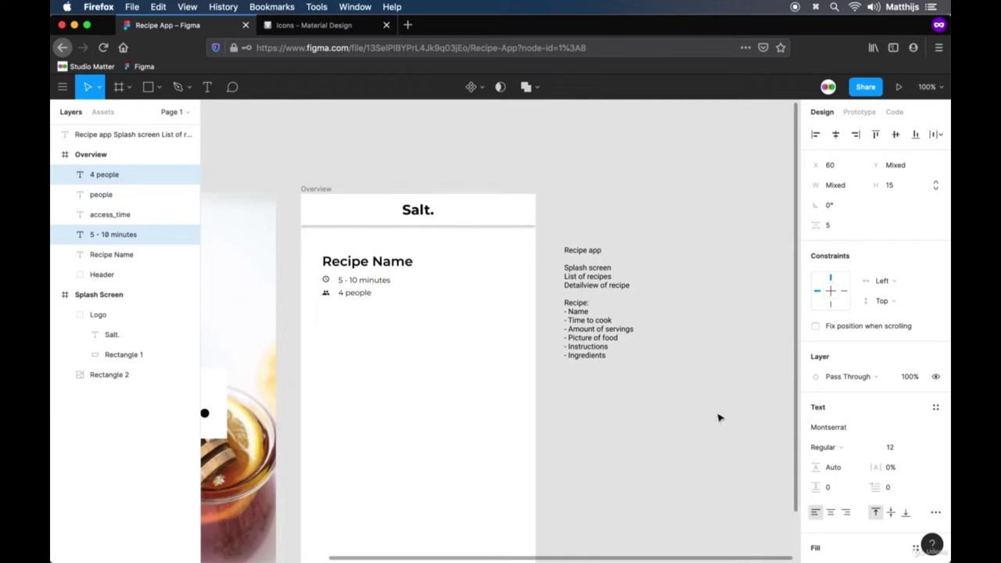
Step: Change the font of the cooking time and servings texts to Open Sans and nudge them back to X 58
{"action": "left_click", "coordinate": [833, 430]}
{"action": "type", "text": "o"}
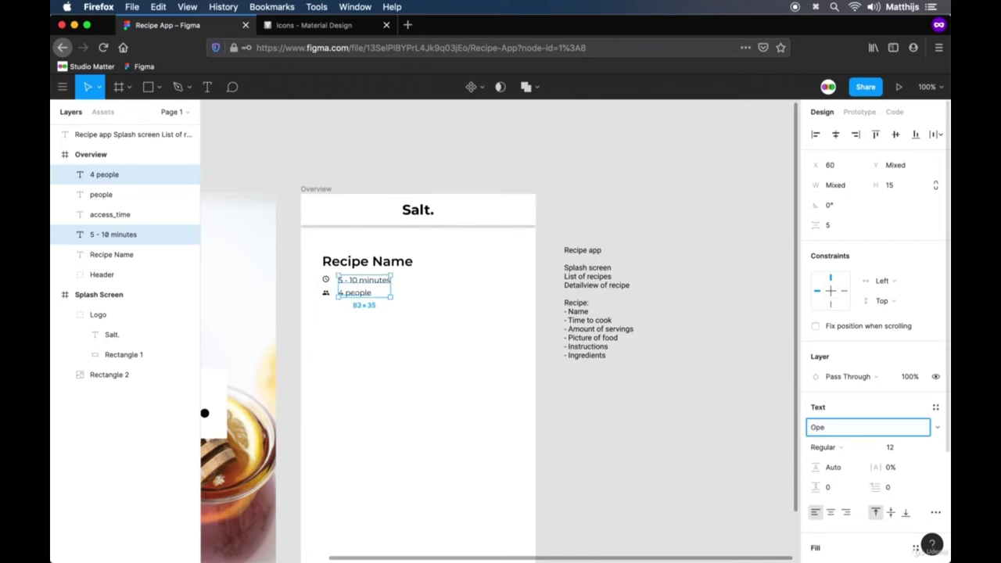
{"action": "key", "text": "Return"}
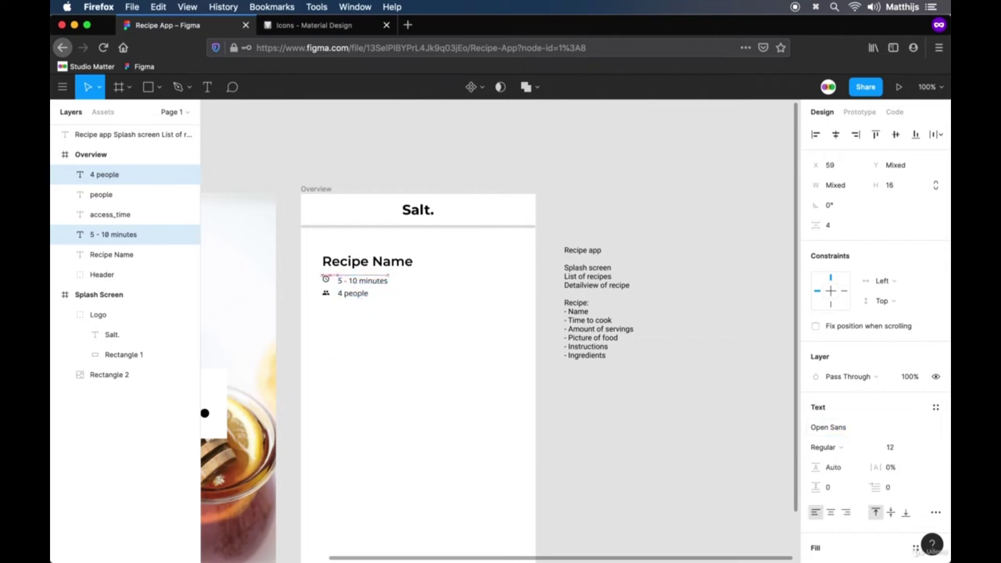
{"action": "left_click", "coordinate": [338, 373]}
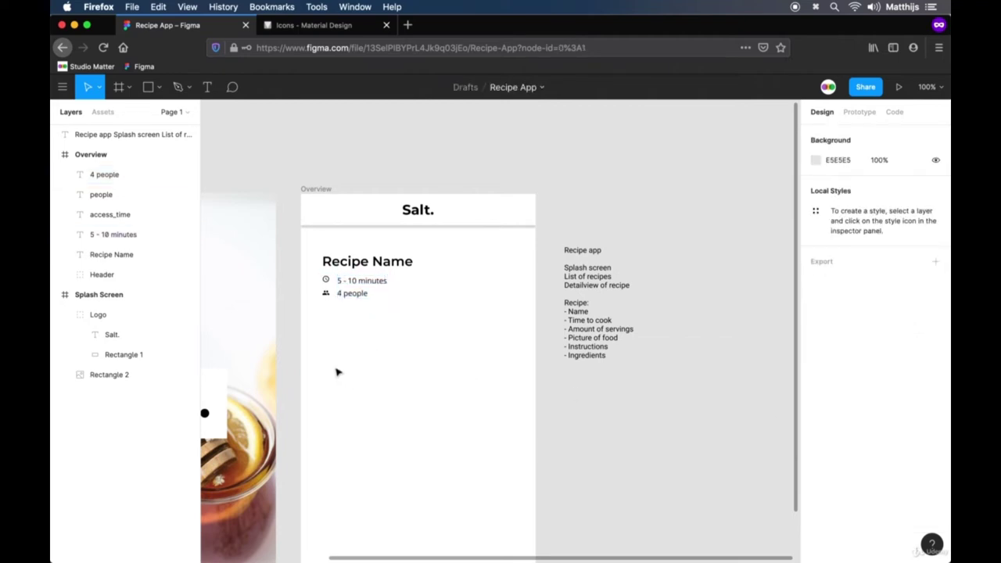
Step: Change the fill of the clock and people icons to the dark grey 616161
{"action": "left_click_drag", "start_coordinate": [315, 312], "coordinate": [328, 273]}
{"action": "scroll", "coordinate": [896, 485], "scroll_direction": "down", "scroll_amount": 5}
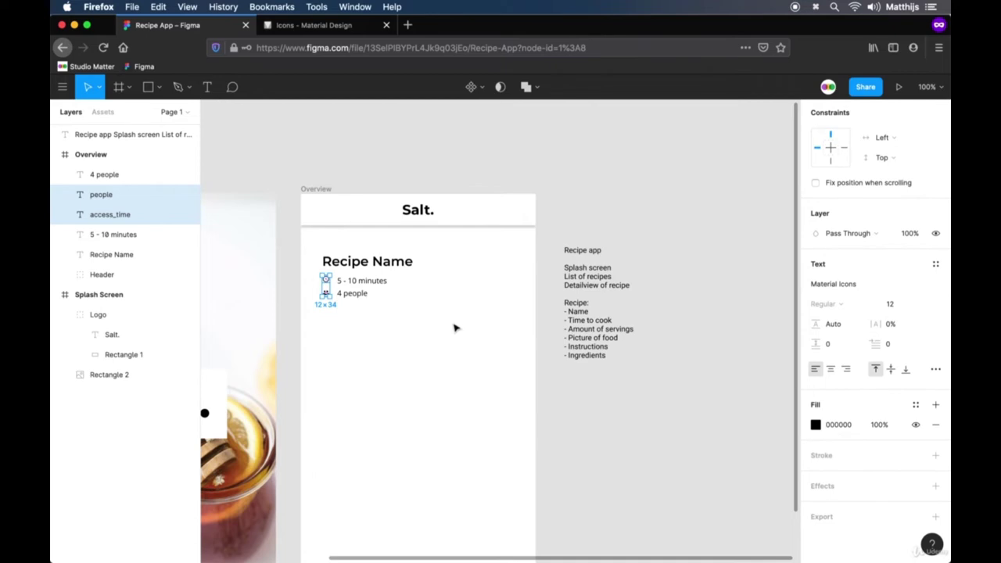
{"action": "left_click", "coordinate": [816, 425]}
{"action": "left_click_drag", "start_coordinate": [659, 380], "coordinate": [624, 344]}
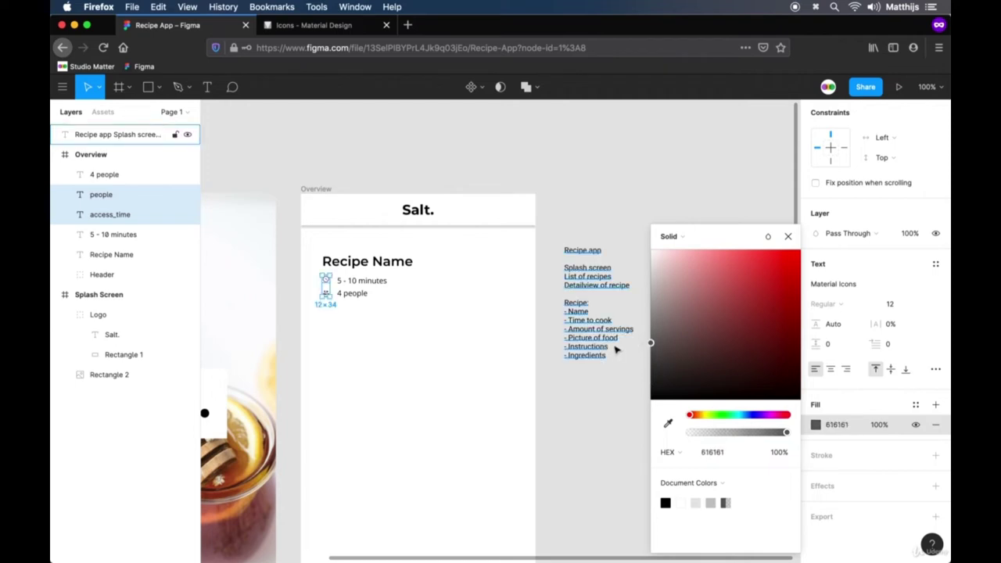
Step: Increase the font size of the clock and people icons to 16
{"action": "left_click", "coordinate": [891, 304]}
{"action": "key", "text": "Up"}
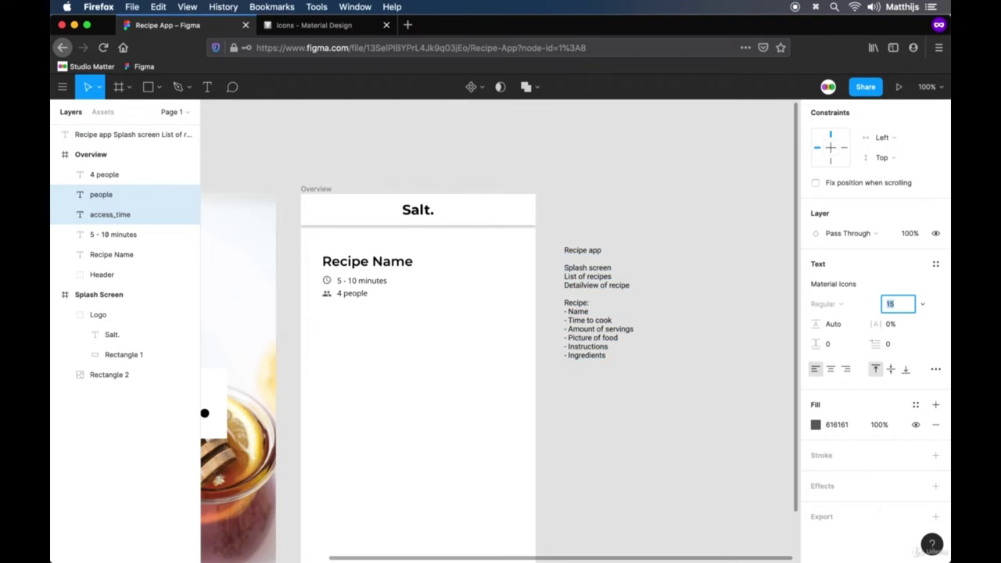
{"action": "left_click", "coordinate": [438, 403]}
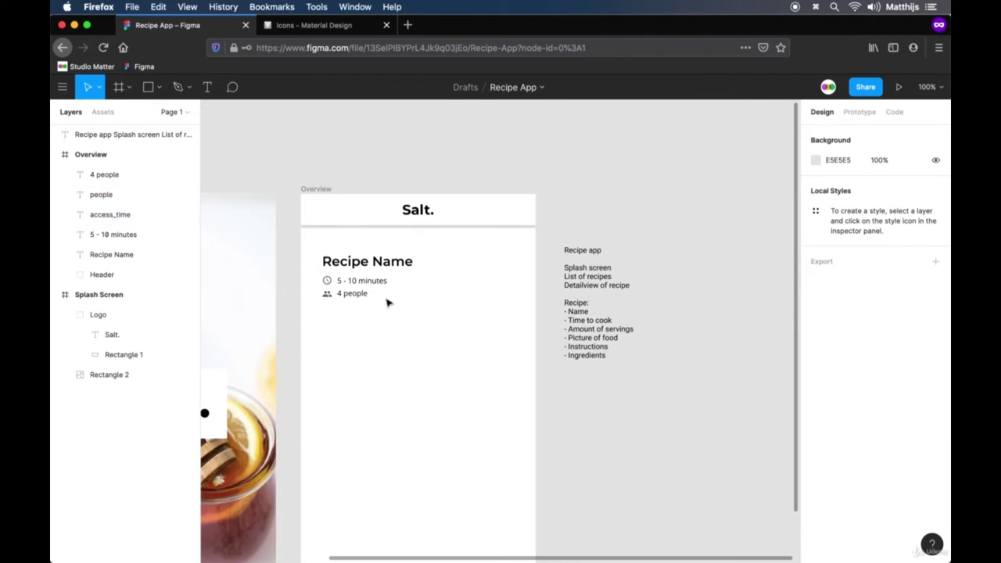
Step: Group the "5 - 10 minutes" text with its clock icon and name the group "Setting"
{"action": "left_click", "coordinate": [376, 285]}
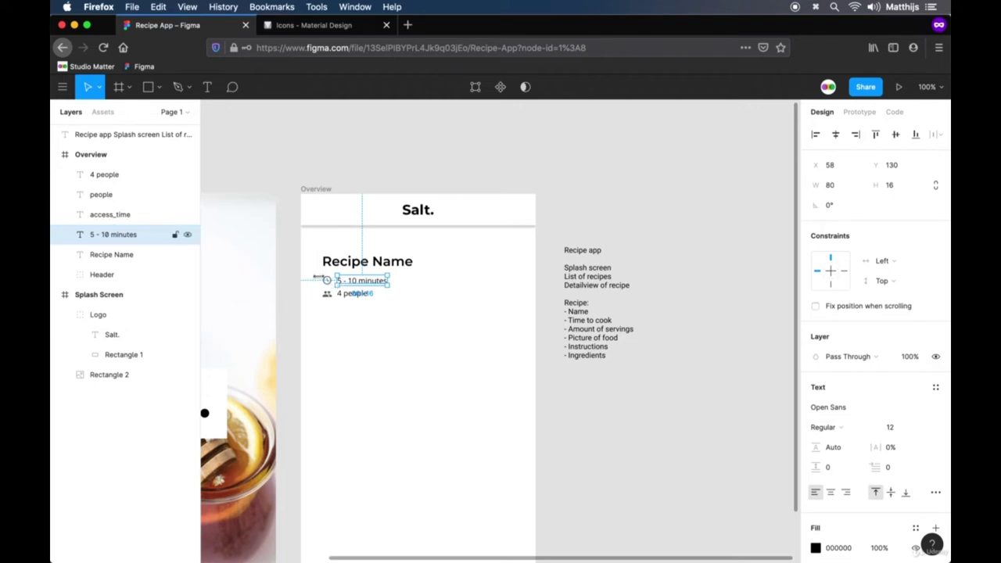
{"action": "left_click", "coordinate": [109, 214], "text": "shift"}
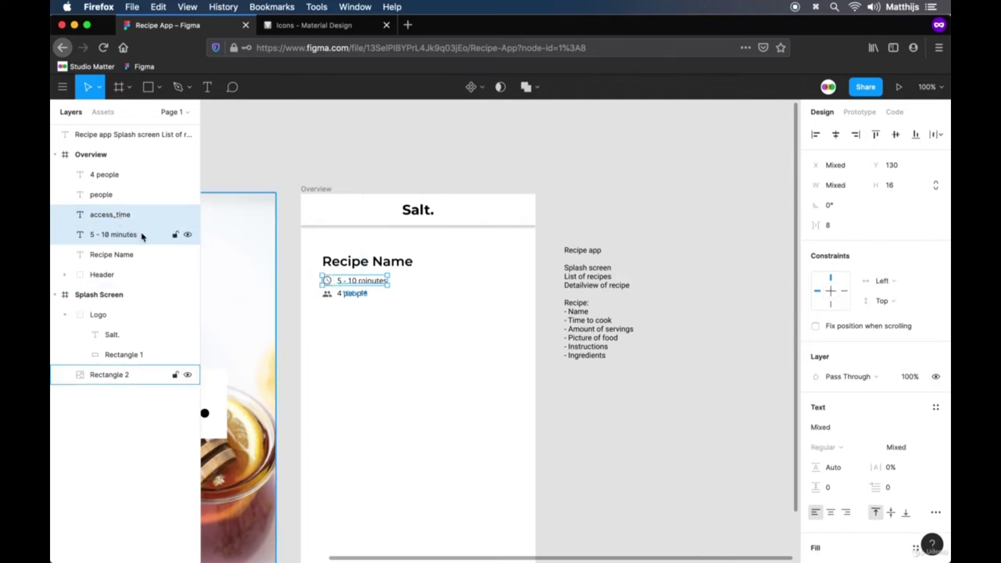
{"action": "key", "text": "super+g"}
{"action": "double_click", "coordinate": [104, 219]}
{"action": "type", "text": "Setting"}
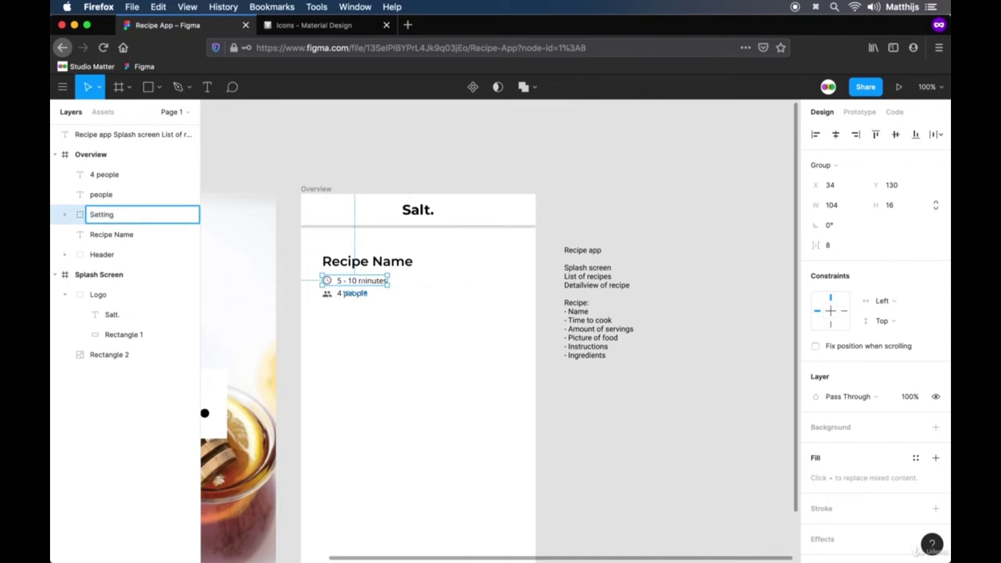
{"action": "key", "text": "Return"}
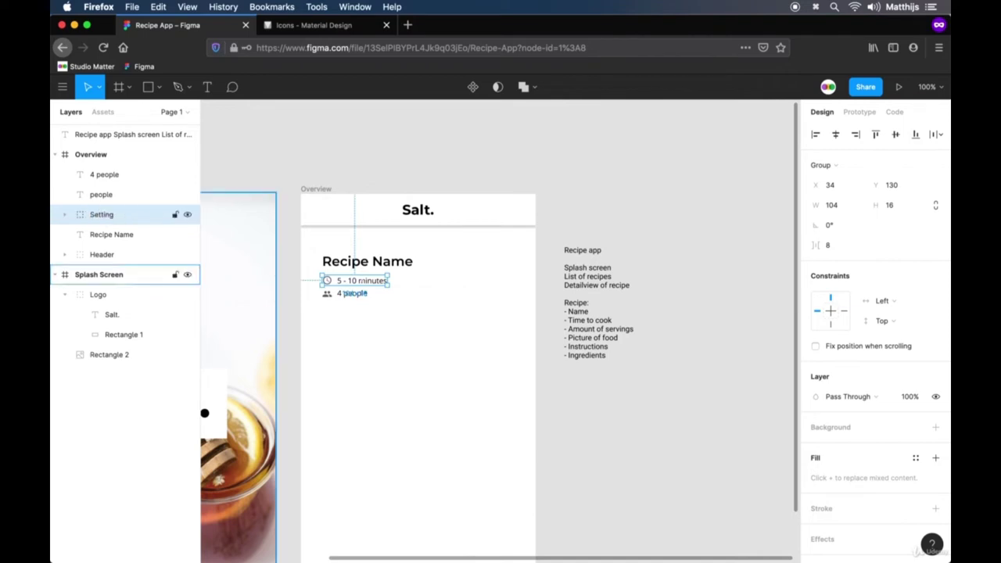
Step: Group the "4 people" text with its people icon and name this group "Setting" too
{"action": "left_click", "coordinate": [108, 195]}
{"action": "left_click", "coordinate": [118, 178], "text": "shift"}
{"action": "key", "text": "super+g"}
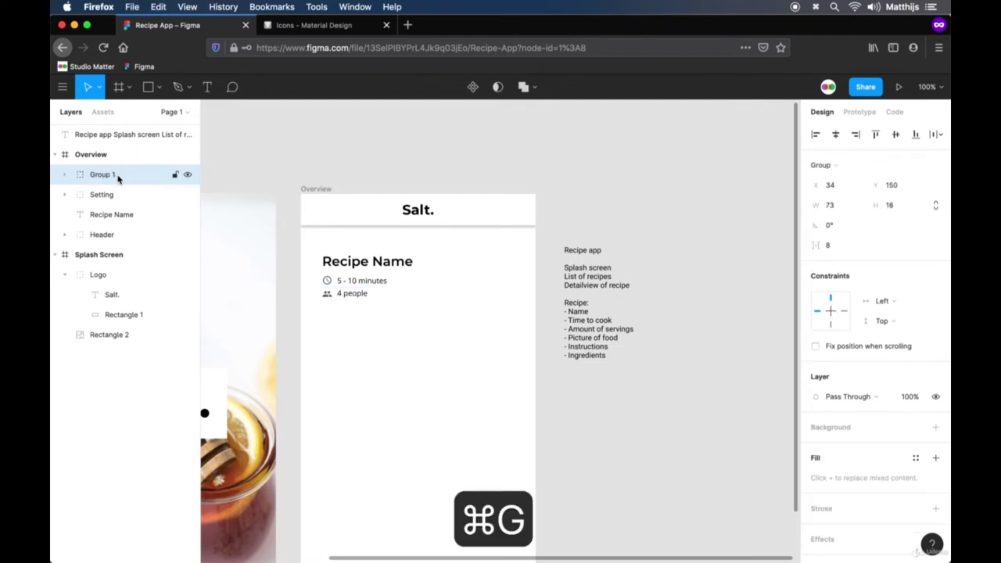
{"action": "double_click", "coordinate": [114, 176]}
{"action": "type", "text": "Setting"}
{"action": "key", "text": "Return"}
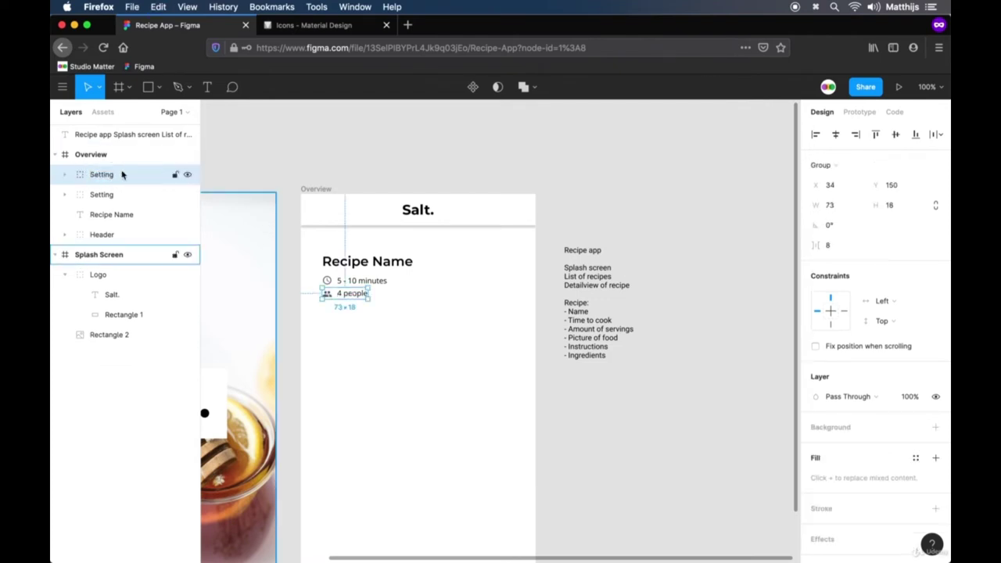
Step: Move the Recipe Name text and both Setting groups down together by 30 px
{"action": "left_click_drag", "start_coordinate": [443, 328], "coordinate": [332, 270]}
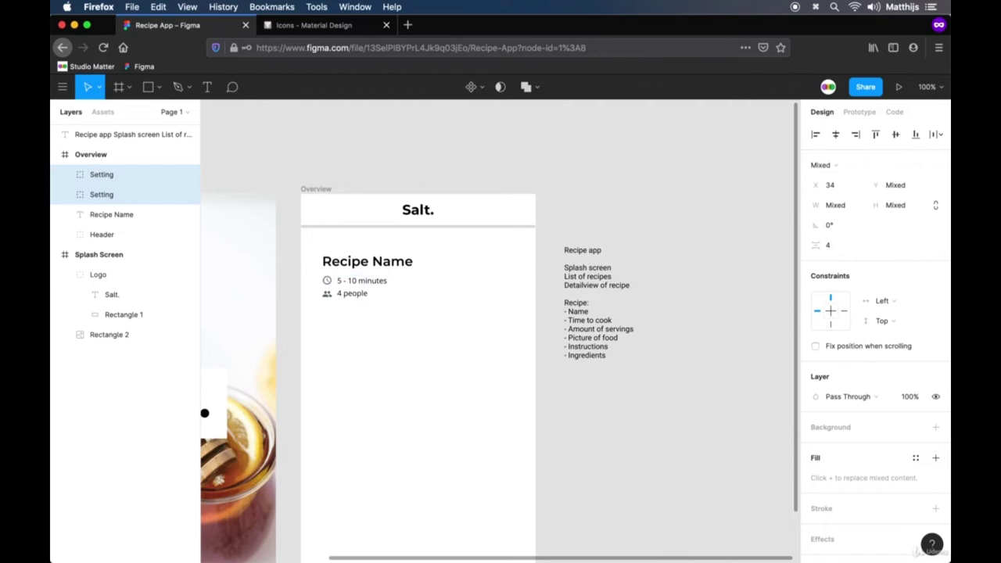
{"action": "left_click_drag", "start_coordinate": [471, 338], "coordinate": [309, 251]}
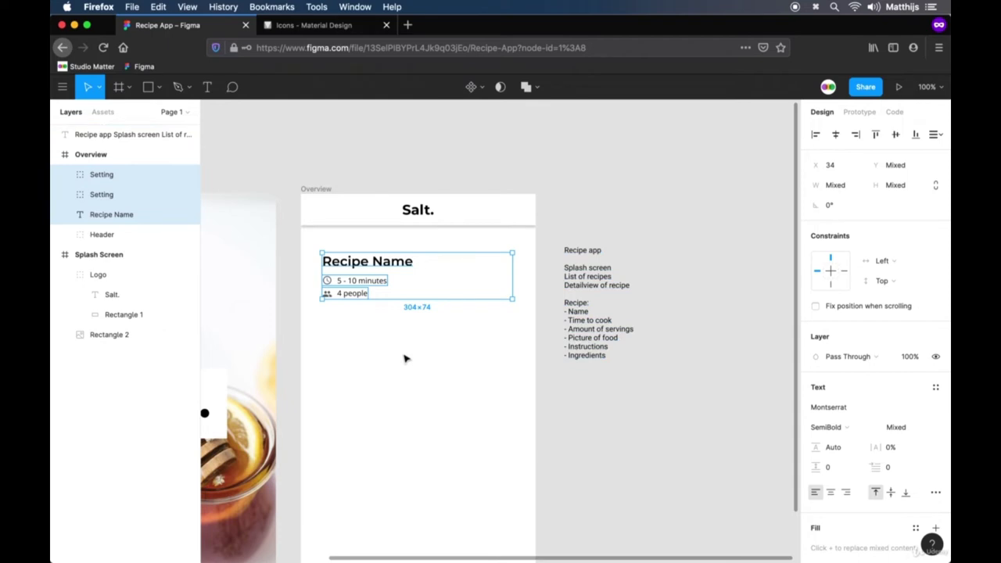
{"action": "key", "text": "shift+Down"}
{"action": "key", "text": "shift+Down"}
{"action": "key", "text": "shift+Down"}
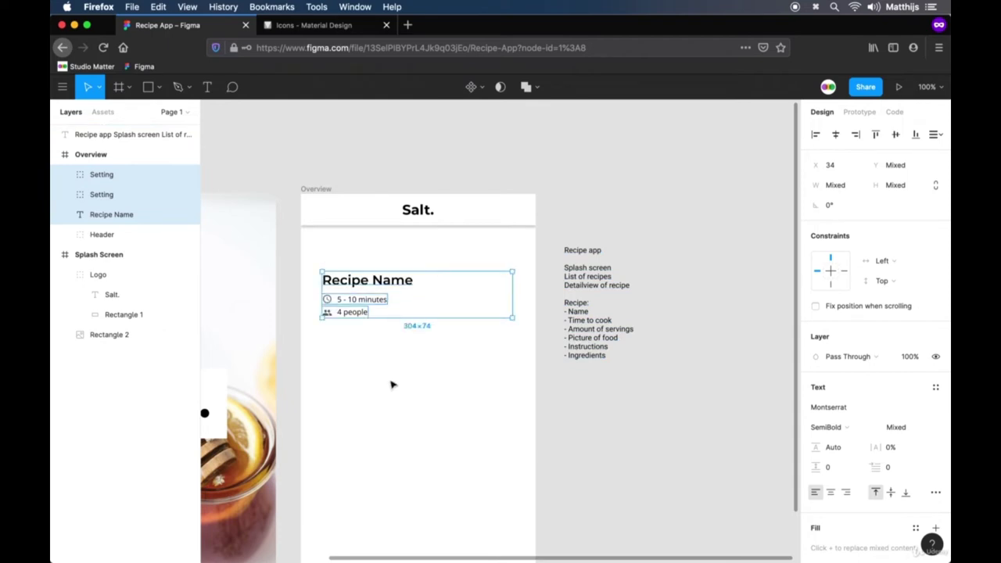
{"action": "left_click", "coordinate": [342, 380]}
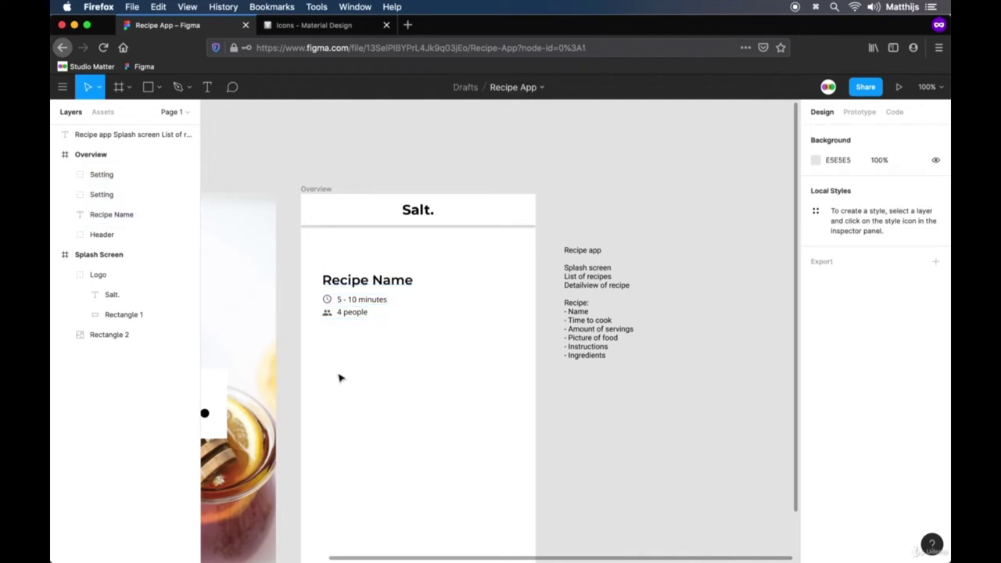
Step: Draw a rectangle of about 352 × 119 over the recipe entry and fill it with white, FFFFFF
{"action": "key", "text": "r"}
{"action": "left_click_drag", "start_coordinate": [309, 331], "coordinate": [529, 260]}
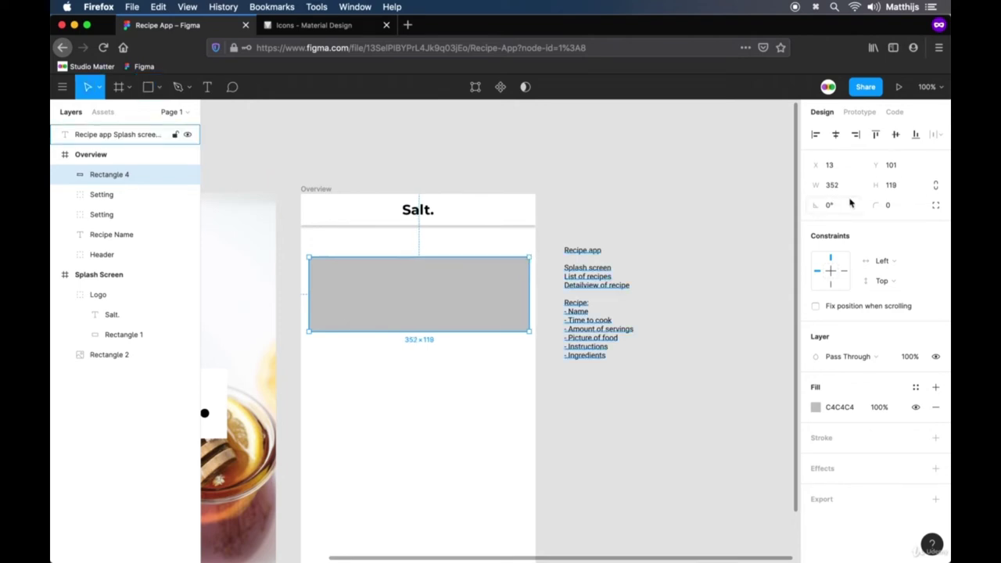
{"action": "left_click", "coordinate": [816, 408]}
{"action": "left_click_drag", "start_coordinate": [681, 306], "coordinate": [599, 226]}
Step: Add a drop shadow to the white rectangle and lighten the shadow colour to grey 989898
{"action": "left_click", "coordinate": [936, 468]}
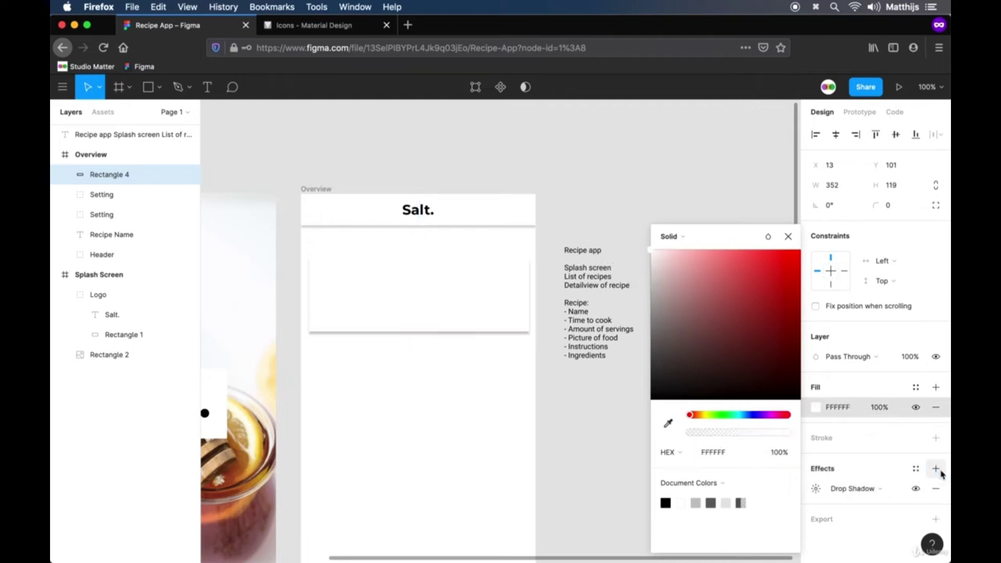
{"action": "left_click", "coordinate": [816, 488]}
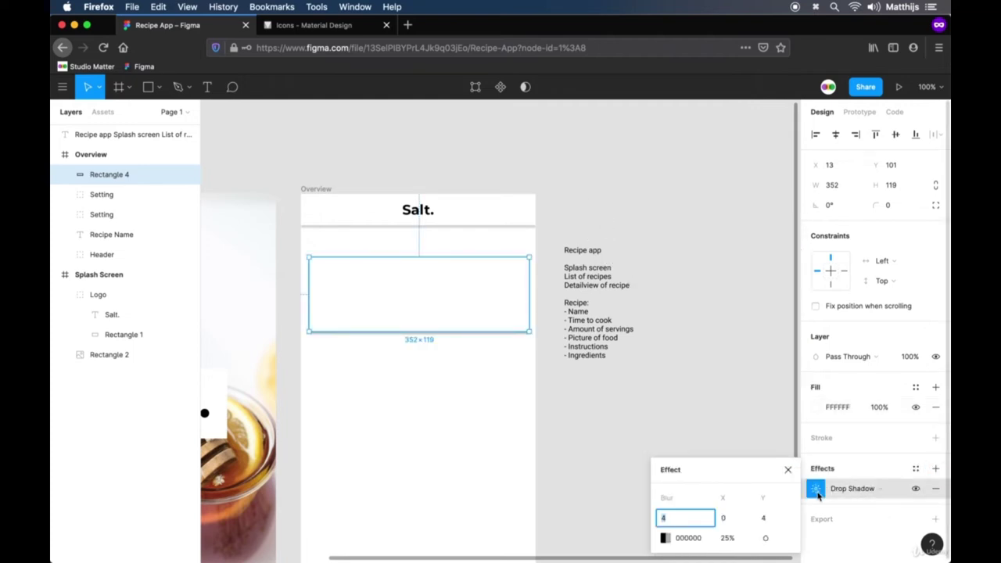
{"action": "left_click", "coordinate": [666, 538]}
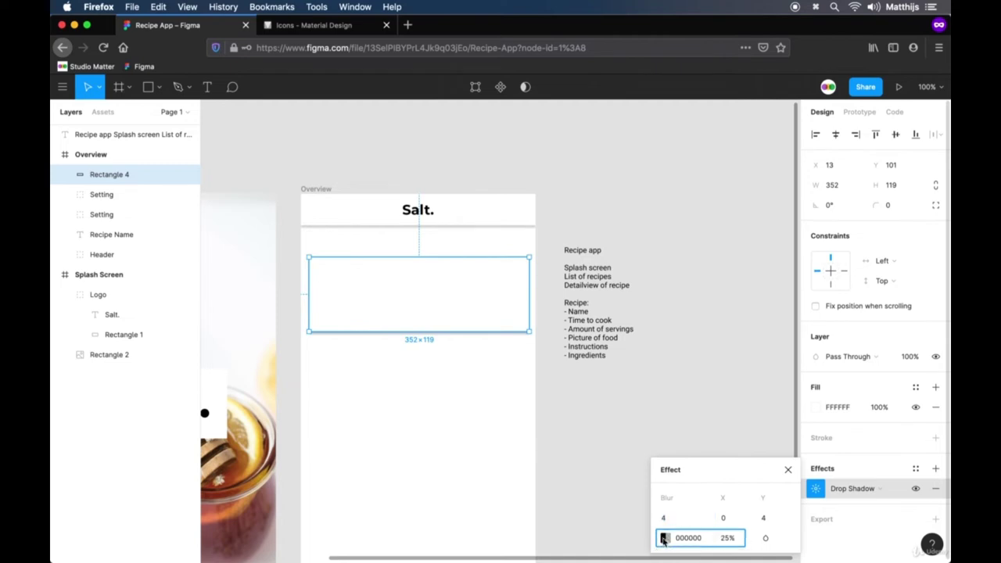
{"action": "left_click_drag", "start_coordinate": [532, 368], "coordinate": [465, 314]}
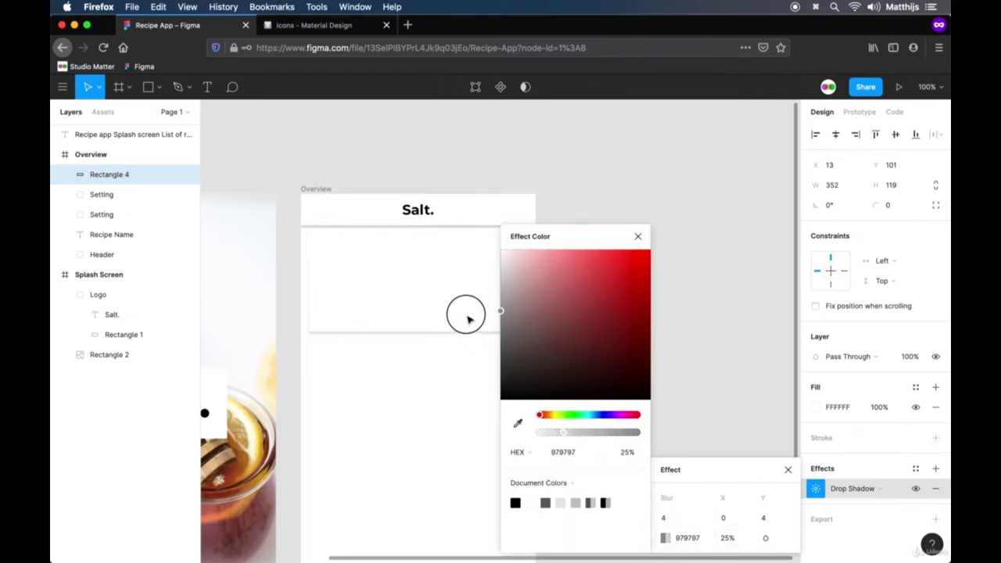
{"action": "left_click", "coordinate": [638, 237]}
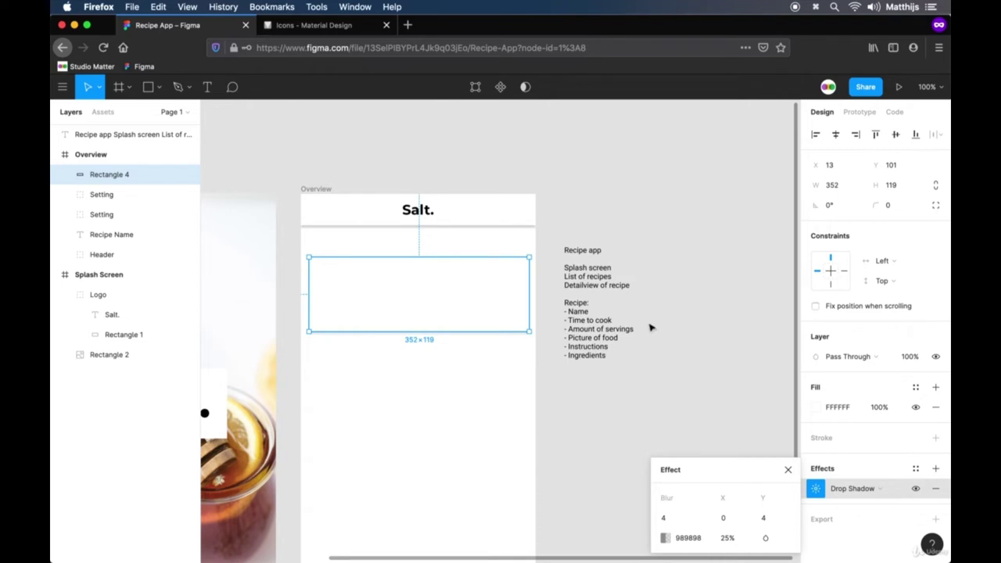
{"action": "left_click", "coordinate": [788, 471]}
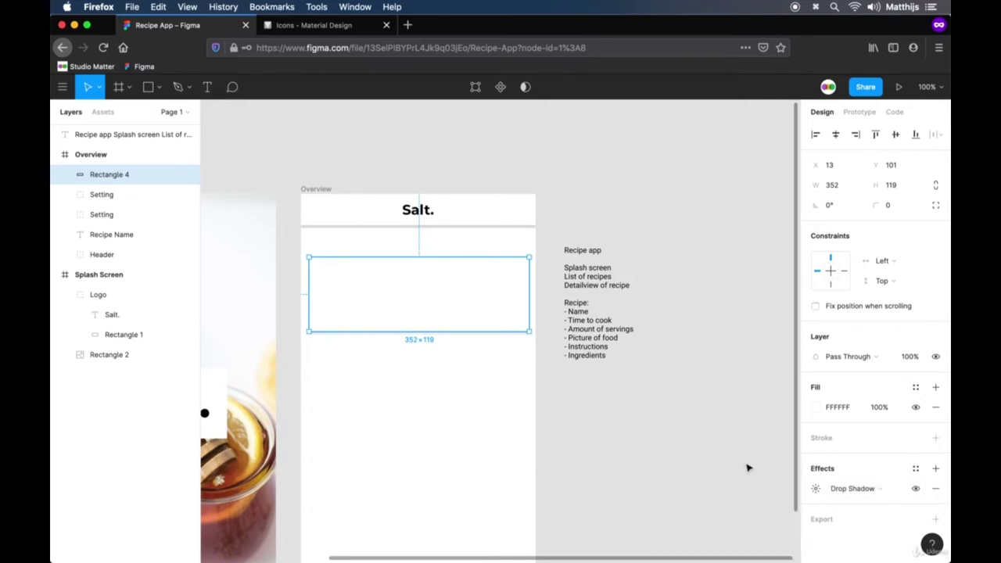
Step: Send the white rectangle backward in the layer order, behind the Recipe Name text and both Setting groups
{"action": "key", "text": "super+bracketleft"}
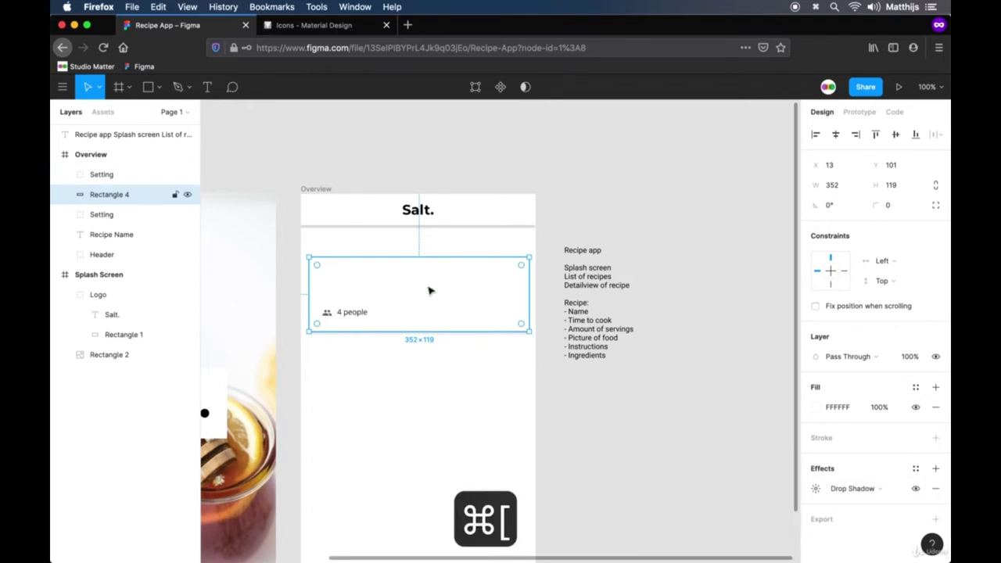
{"action": "key", "text": "super+bracketleft"}
{"action": "key", "text": "super+bracketleft"}
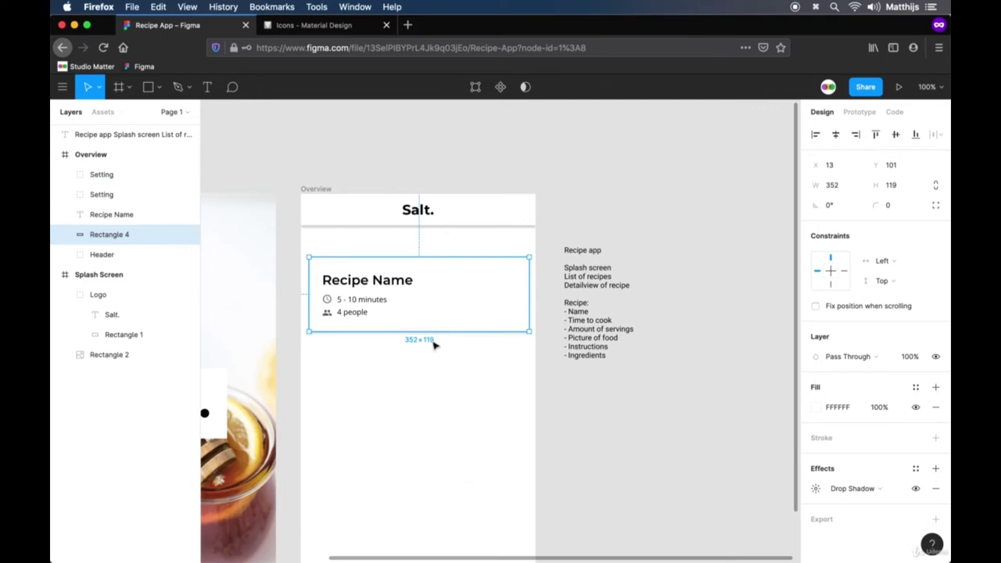
Step: Group the white rectangle with the recipe name and both Setting groups, and name the group "List Item"
{"action": "left_click_drag", "start_coordinate": [539, 356], "coordinate": [305, 252]}
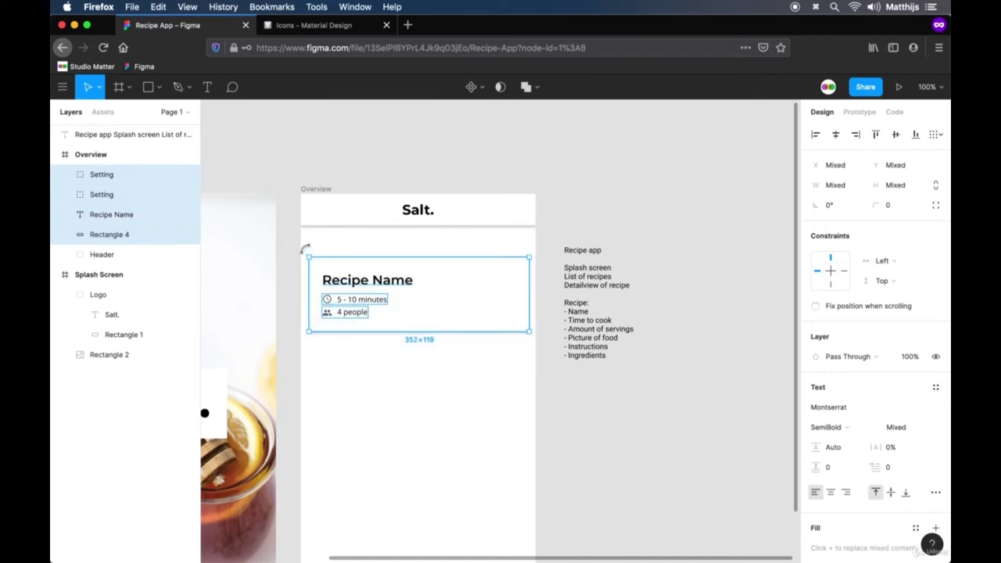
{"action": "key", "text": "super+g"}
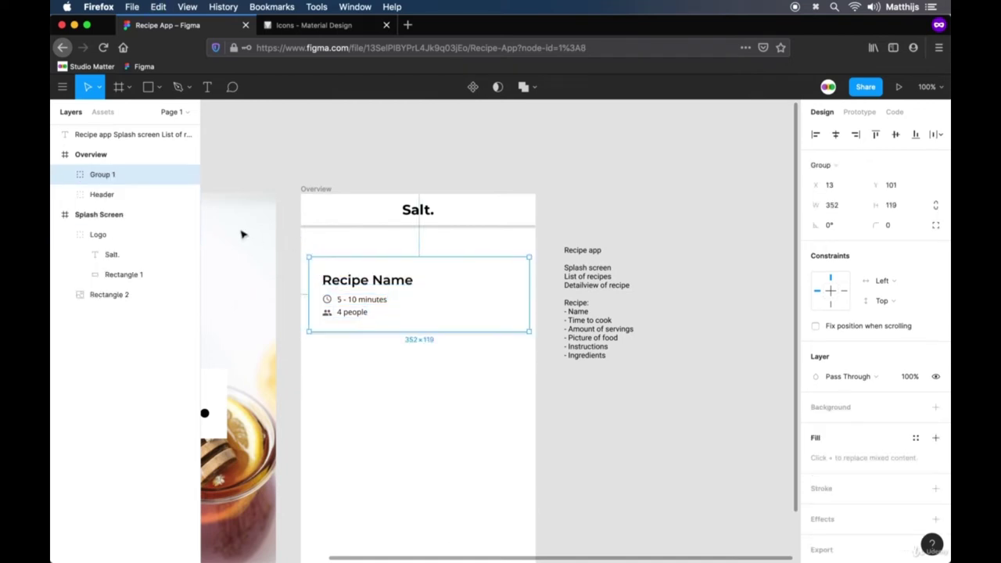
{"action": "double_click", "coordinate": [102, 173]}
{"action": "type", "text": "List Item"}
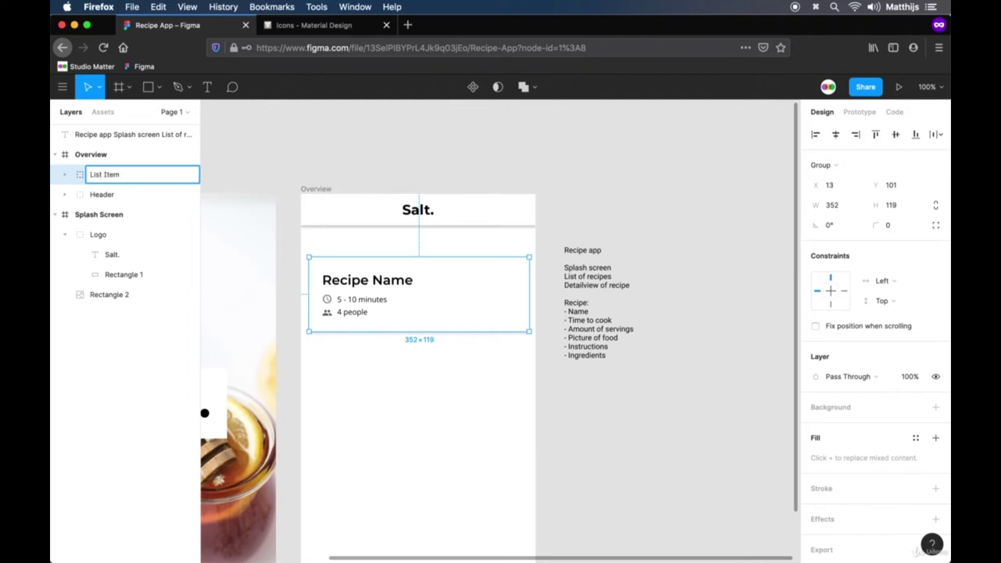
Step: Move the List Item group down to about Y 151 and extend its white background rectangle upward to a height of about 192
{"action": "key", "text": "Return"}
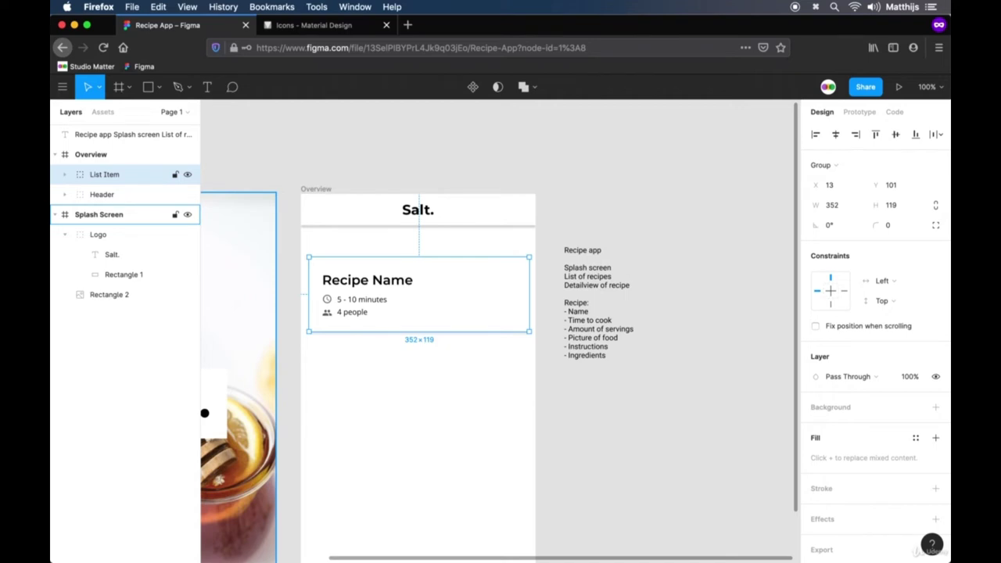
{"action": "left_click_drag", "start_coordinate": [392, 291], "coordinate": [394, 320]}
{"action": "left_click", "coordinate": [461, 351]}
{"action": "left_click", "coordinate": [459, 303]}
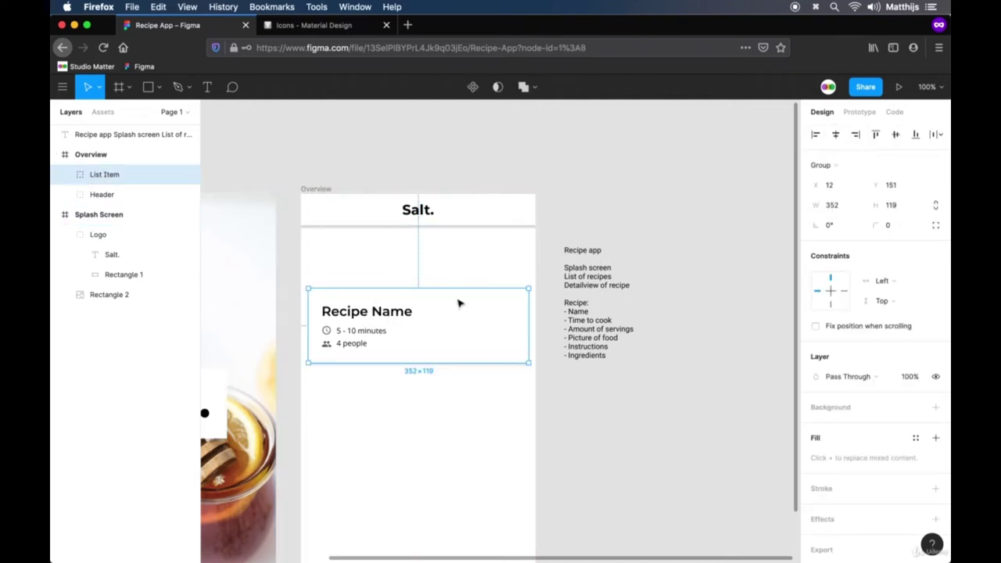
{"action": "left_click_drag", "start_coordinate": [443, 289], "coordinate": [447, 242]}
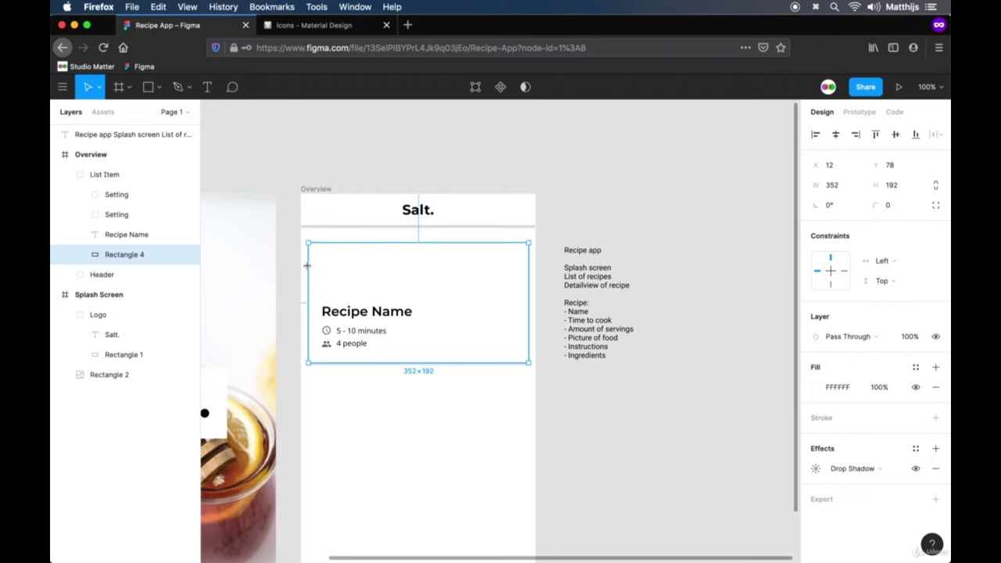
Step: Draw a rectangle of about 352 × 88 across the upper part of the card, flush with the card's top edge
{"action": "key", "text": "r"}
{"action": "left_click_drag", "start_coordinate": [309, 243], "coordinate": [529, 299]}
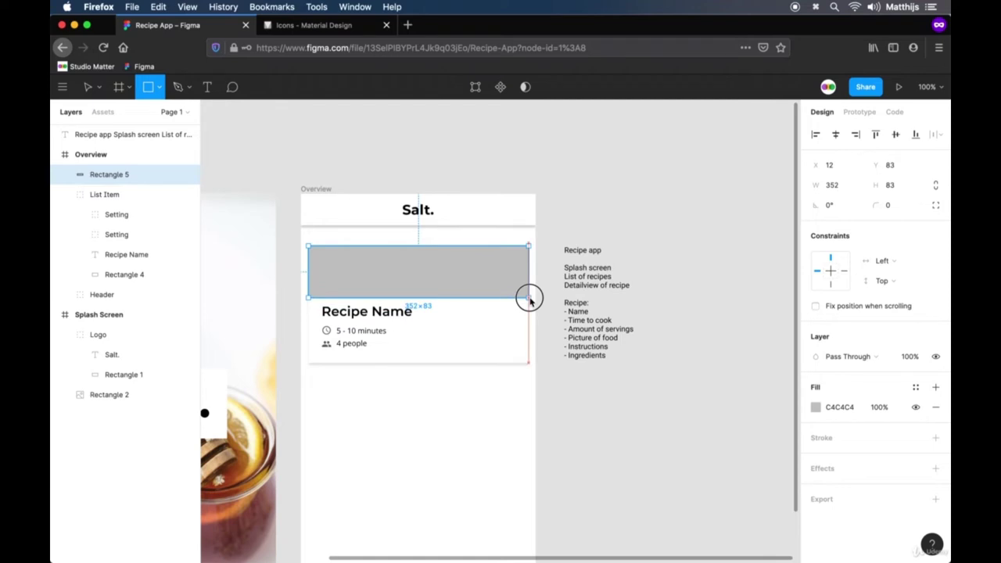
{"action": "left_click_drag", "start_coordinate": [530, 299], "coordinate": [530, 300]}
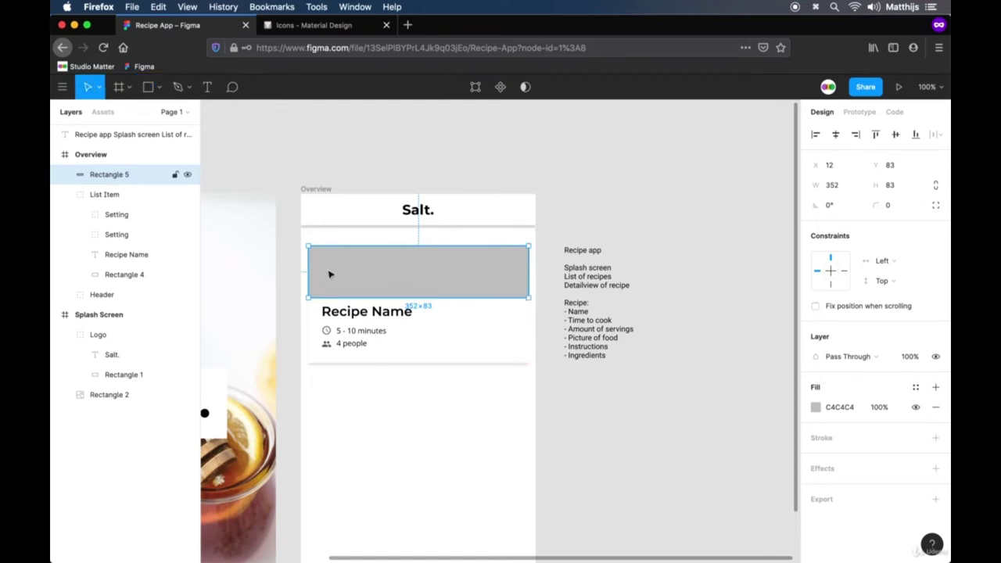
{"action": "left_click_drag", "start_coordinate": [307, 271], "coordinate": [308, 271]}
{"action": "left_click_drag", "start_coordinate": [387, 246], "coordinate": [389, 241]}
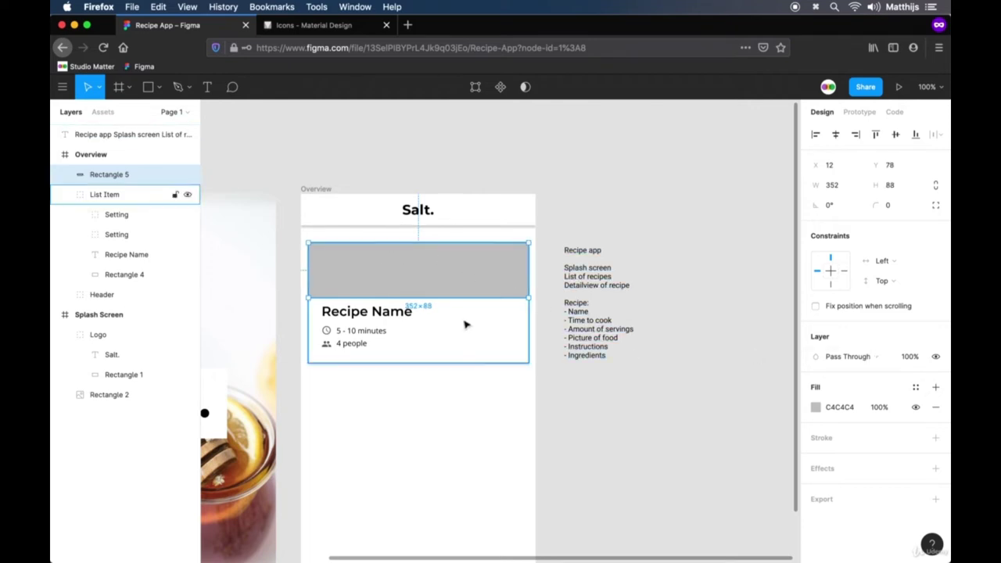
Step: Fill the grey rectangle with random food photos from the Unsplash plugin, settling on the pizza slice
{"action": "right_click", "coordinate": [447, 266]}
{"action": "mouse_move", "coordinate": [516, 438]}
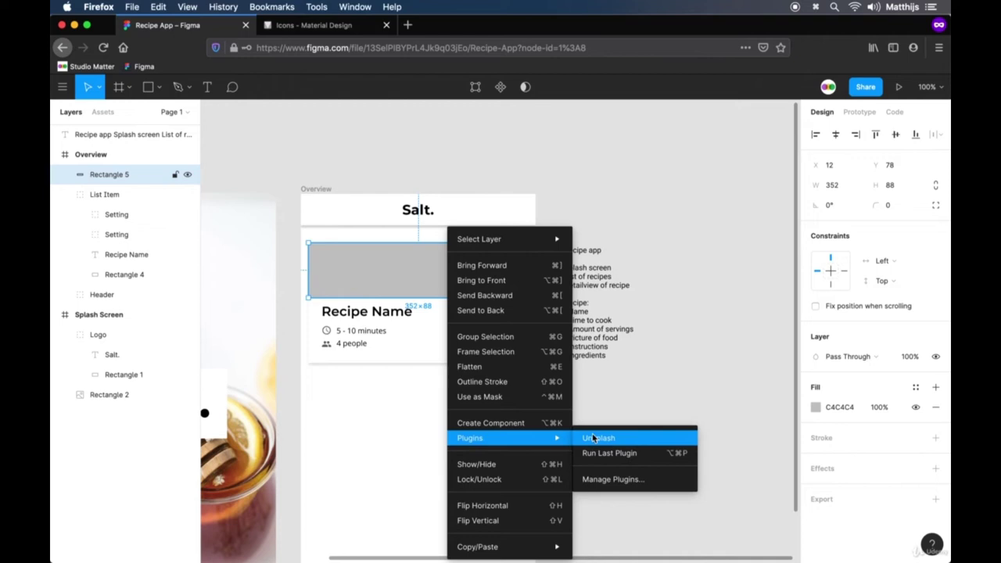
{"action": "key", "text": "Return"}
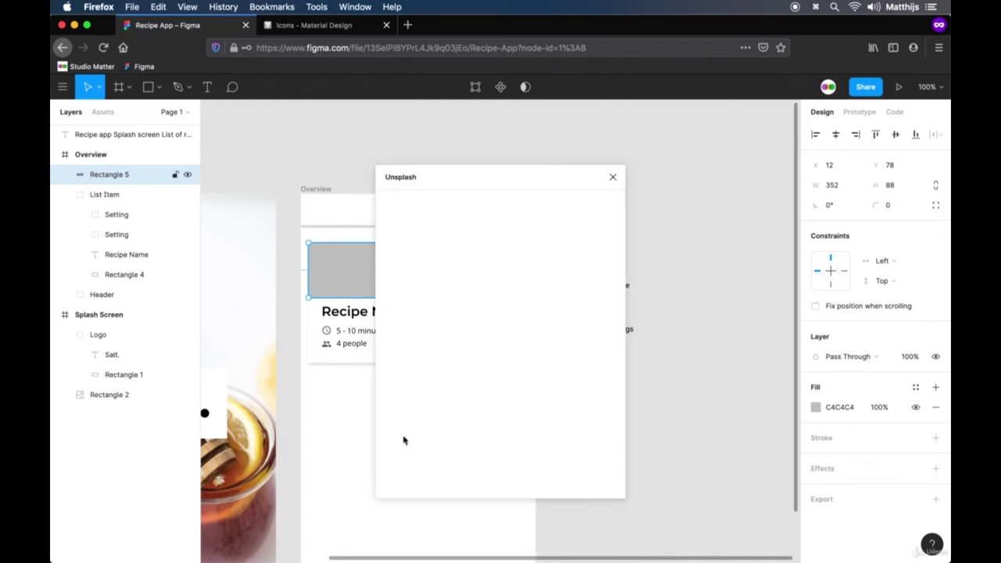
{"action": "left_click", "coordinate": [454, 426]}
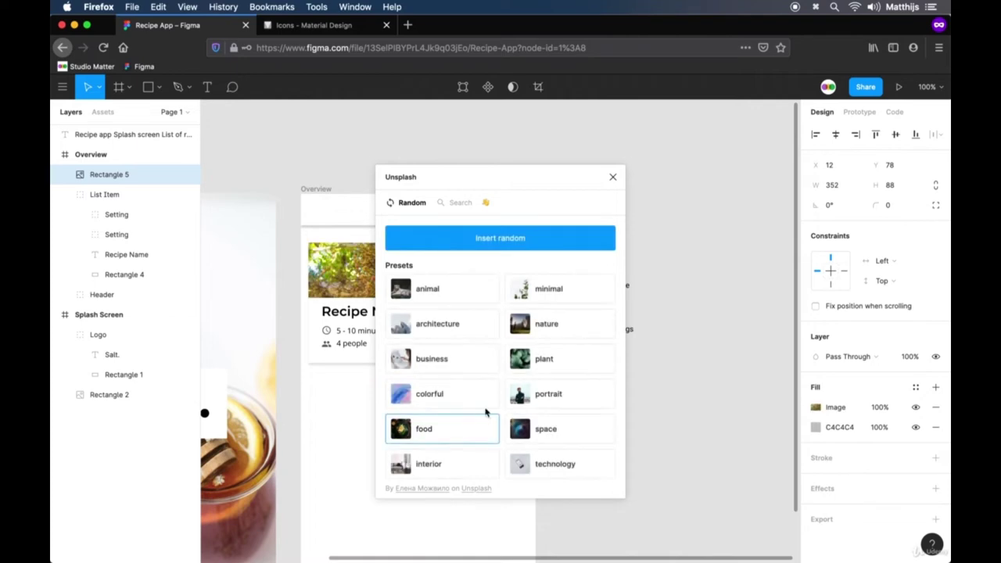
{"action": "left_click_drag", "start_coordinate": [626, 180], "coordinate": [649, 185]}
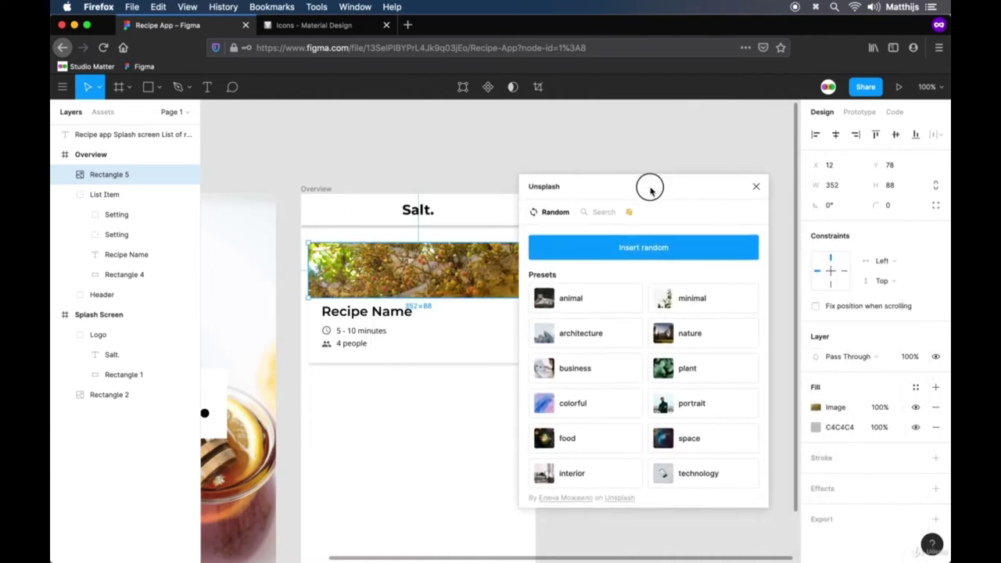
{"action": "left_click", "coordinate": [591, 443]}
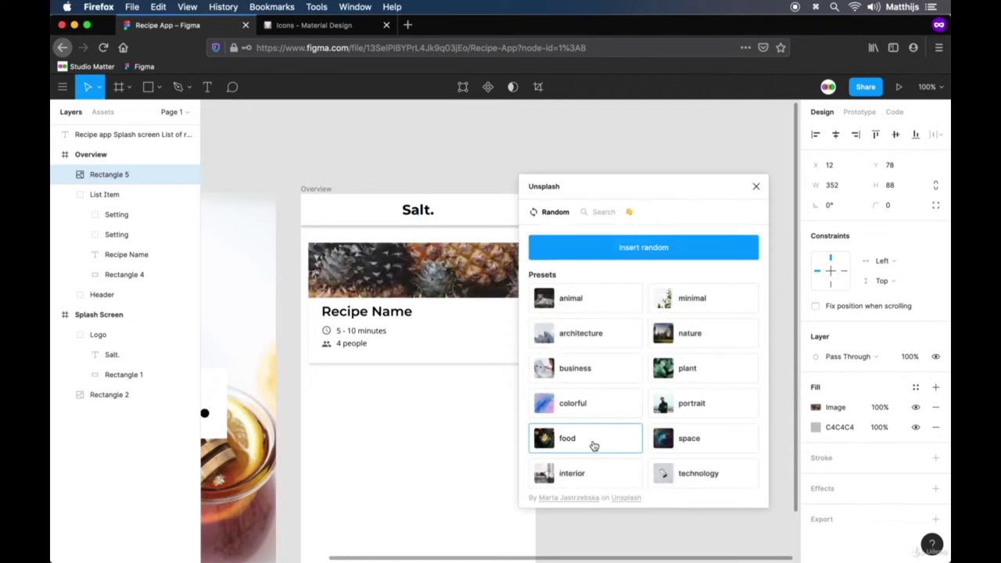
{"action": "left_click", "coordinate": [594, 446]}
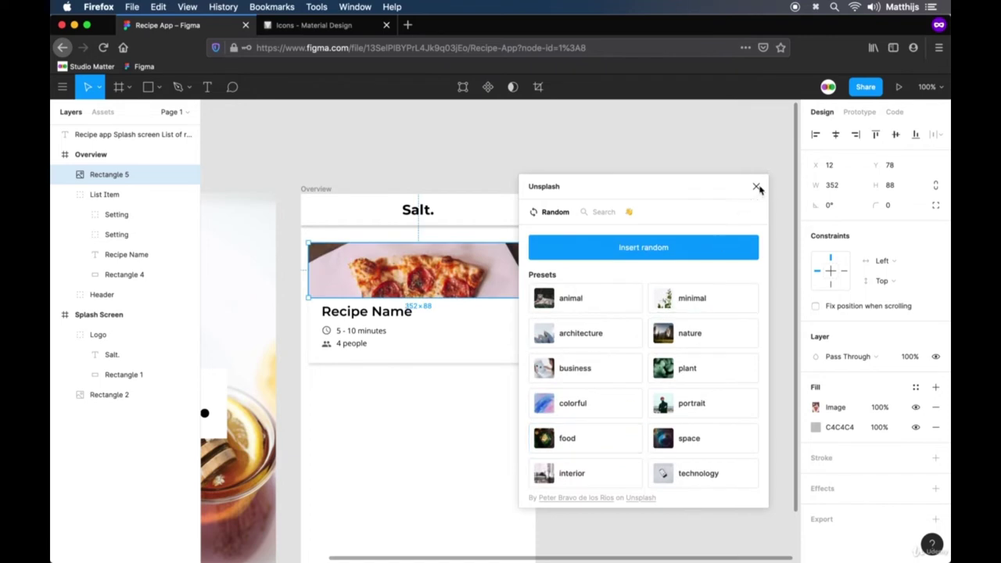
{"action": "left_click", "coordinate": [756, 187]}
{"action": "left_click", "coordinate": [673, 403]}
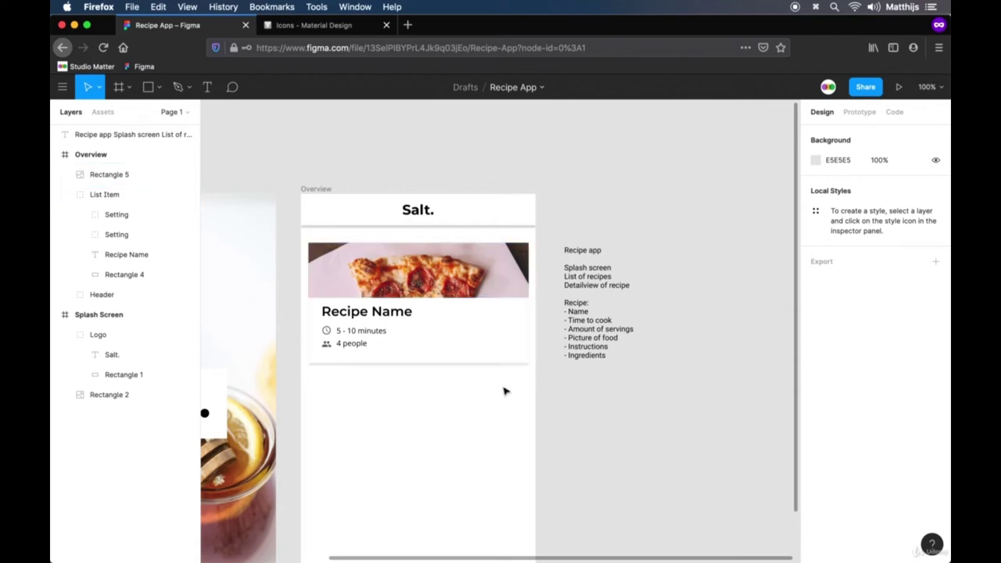
Step: Move the pizza image rectangle into the List Item group as its topmost layer and collapse the group
{"action": "left_click_drag", "start_coordinate": [548, 383], "coordinate": [291, 233]}
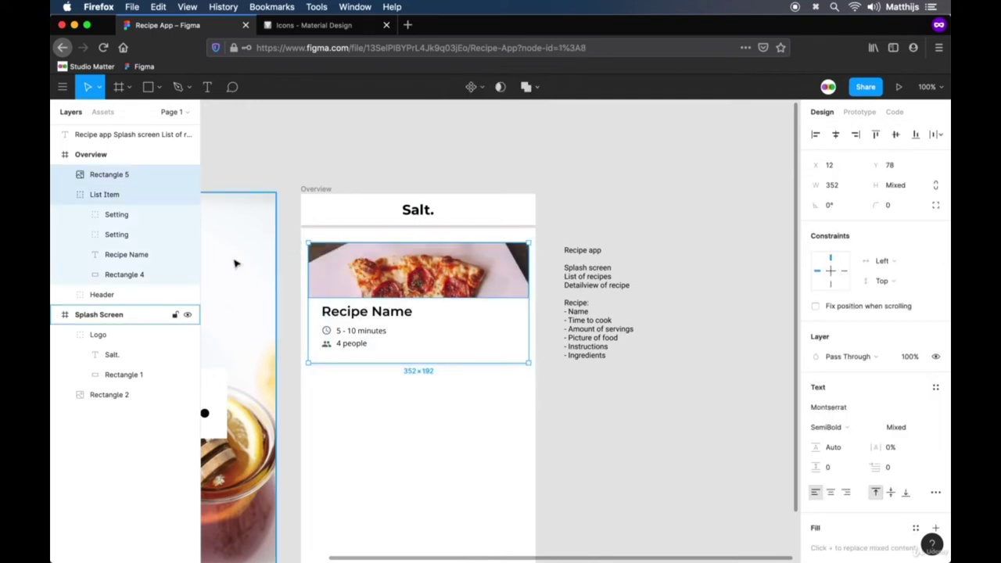
{"action": "left_click", "coordinate": [104, 179]}
{"action": "left_click_drag", "start_coordinate": [117, 172], "coordinate": [161, 184]}
{"action": "left_click", "coordinate": [129, 179]}
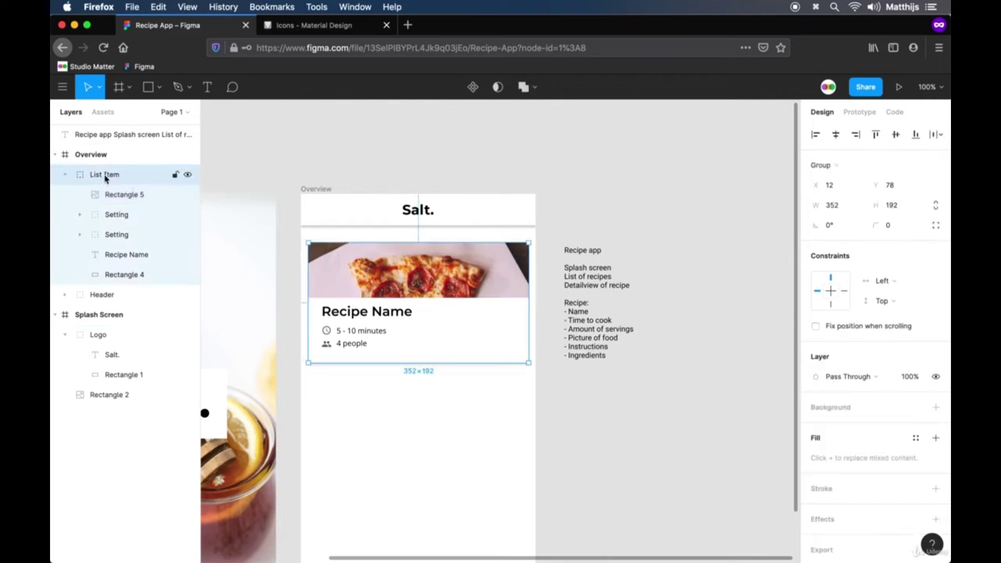
{"action": "left_click", "coordinate": [66, 175]}
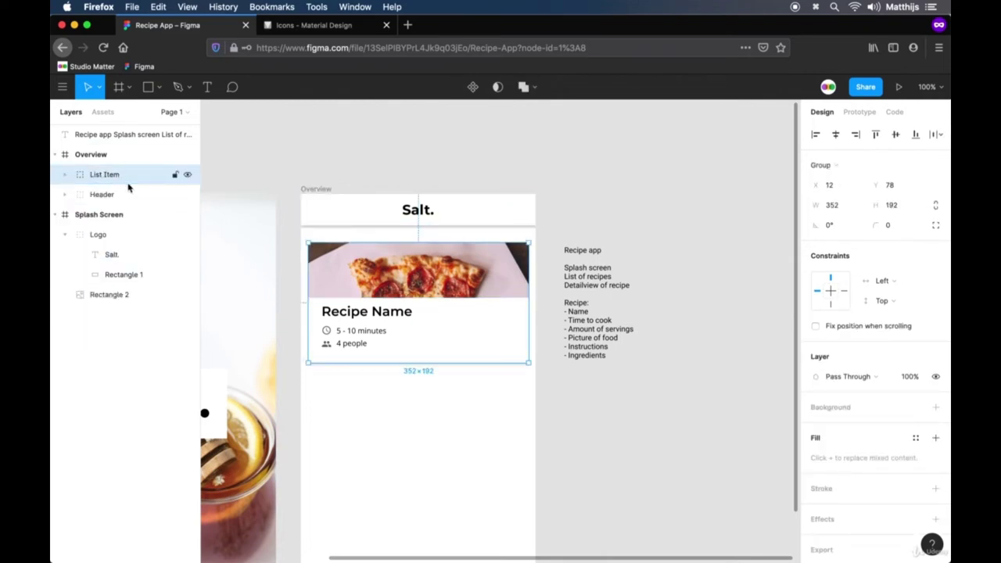
Step: Duplicate the List Item card twice and stack the copies below the original at Y 288 and Y 498
{"action": "key", "text": "super+c"}
{"action": "key", "text": "super+v"}
{"action": "left_click_drag", "start_coordinate": [460, 358], "coordinate": [464, 502]}
{"action": "scroll", "coordinate": [499, 474], "scroll_direction": "down", "scroll_amount": 2}
{"action": "key", "text": "super+c"}
{"action": "key", "text": "super+v"}
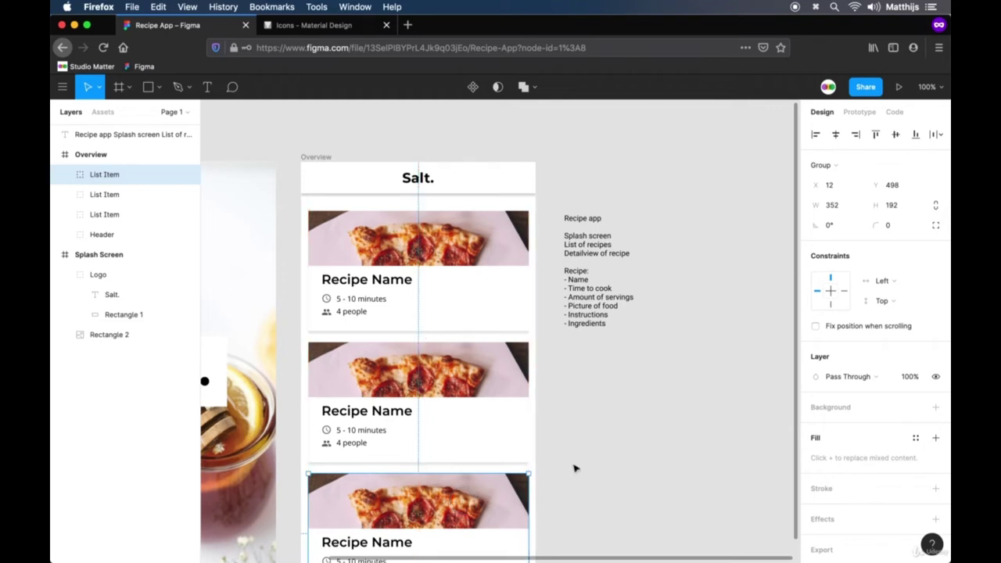
Step: Replace the second card's pizza image with a random food photo from the Unsplash plugin
{"action": "left_click", "coordinate": [437, 407]}
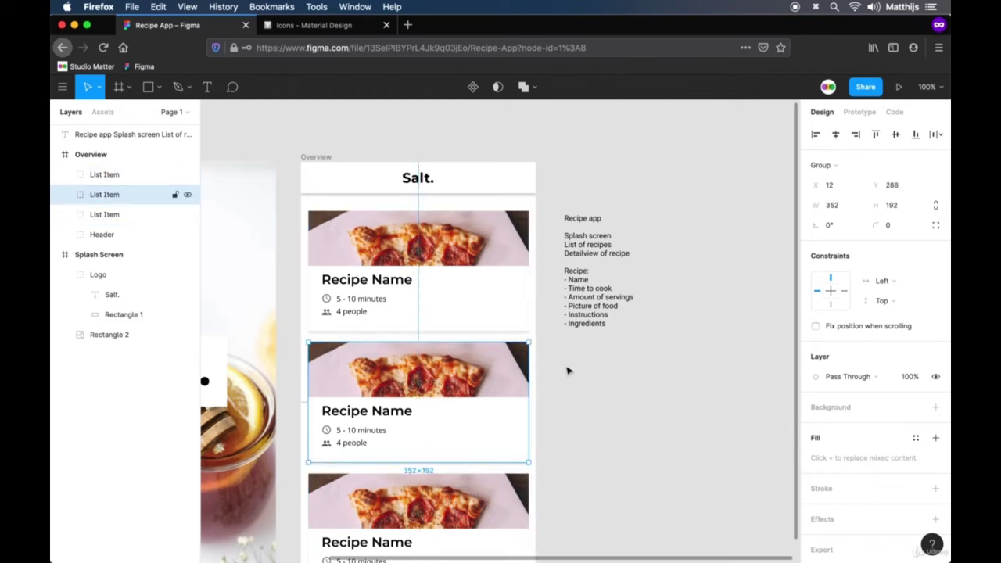
{"action": "left_click", "coordinate": [600, 391]}
{"action": "scroll", "coordinate": [590, 424], "scroll_direction": "down", "scroll_amount": 2}
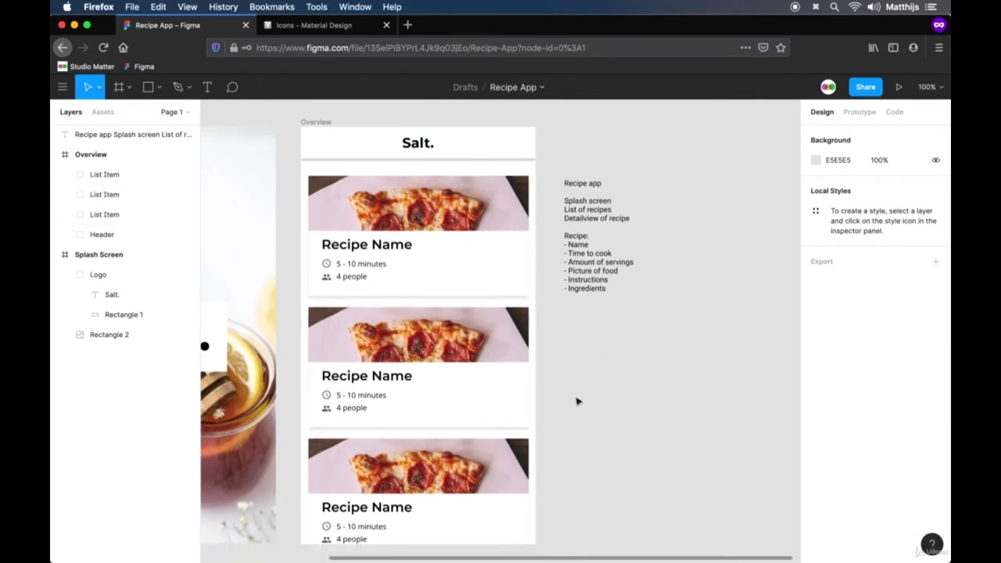
{"action": "left_click", "coordinate": [481, 344]}
{"action": "right_click", "coordinate": [483, 344]}
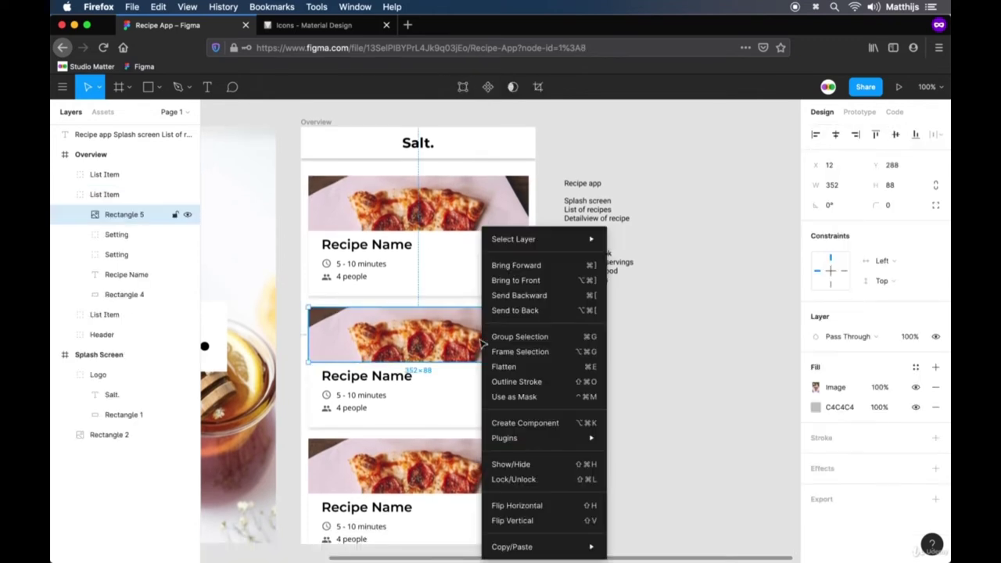
{"action": "mouse_move", "coordinate": [571, 446]}
{"action": "left_click", "coordinate": [634, 439]}
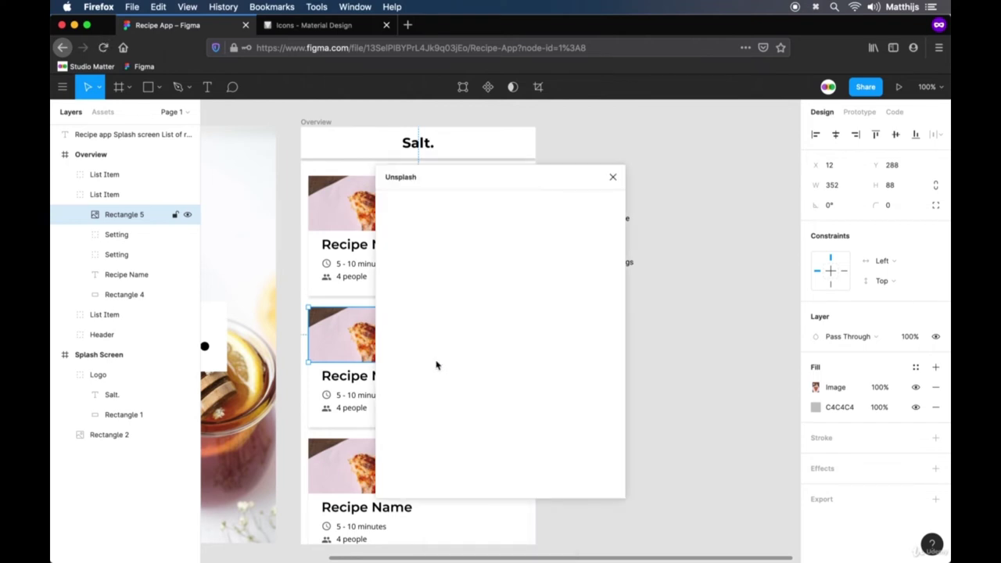
{"action": "left_click", "coordinate": [440, 427]}
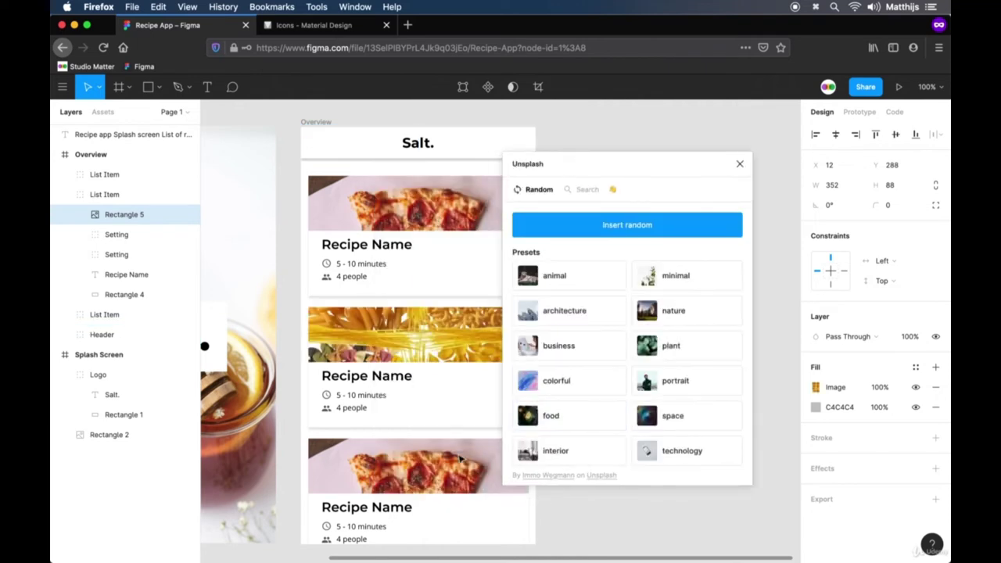
Step: Replace the third card's image with random Unsplash food photos, settling on the pink donuts, and close the plugin
{"action": "left_click", "coordinate": [429, 472]}
{"action": "double_click", "coordinate": [428, 472]}
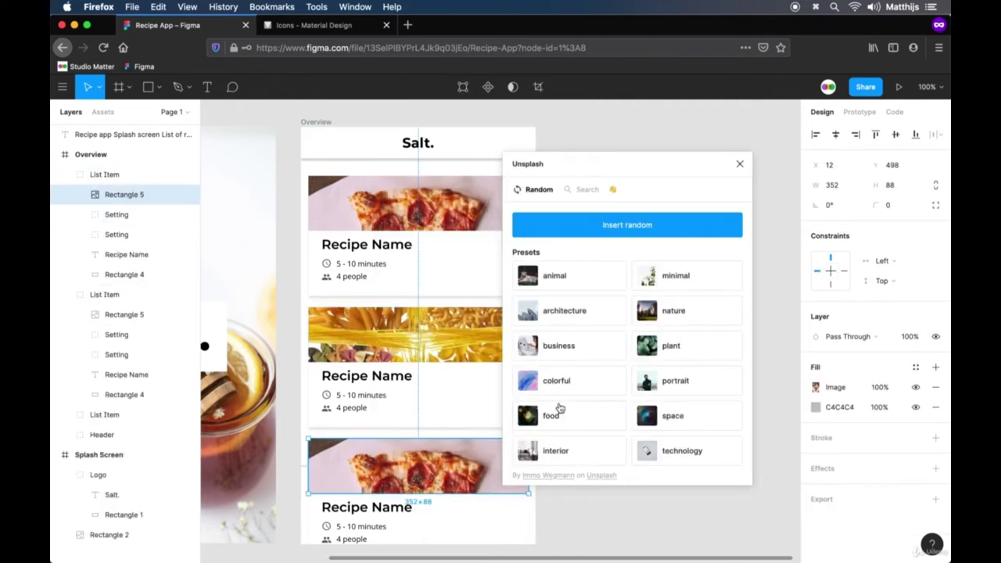
{"action": "left_click", "coordinate": [552, 415]}
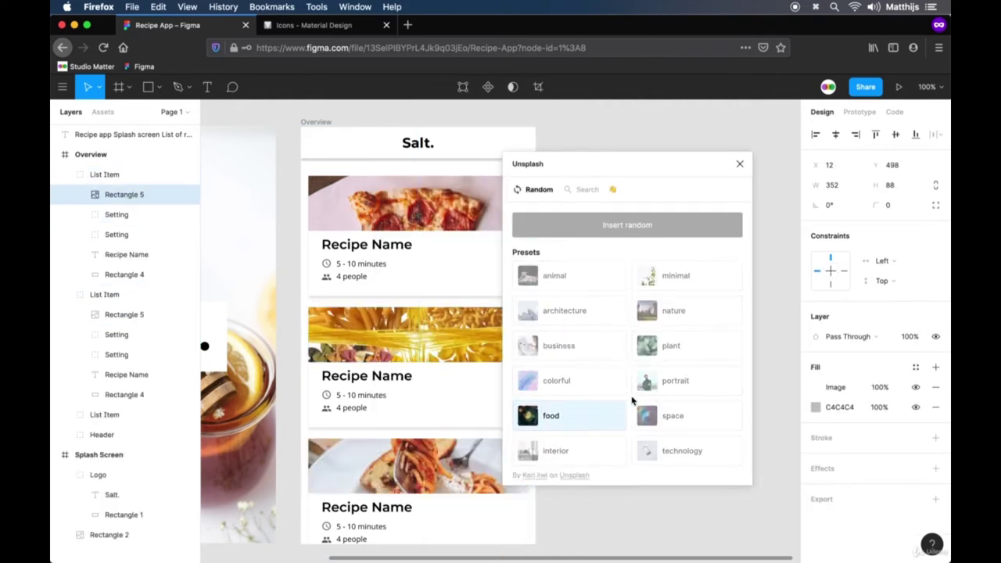
{"action": "left_click", "coordinate": [557, 416]}
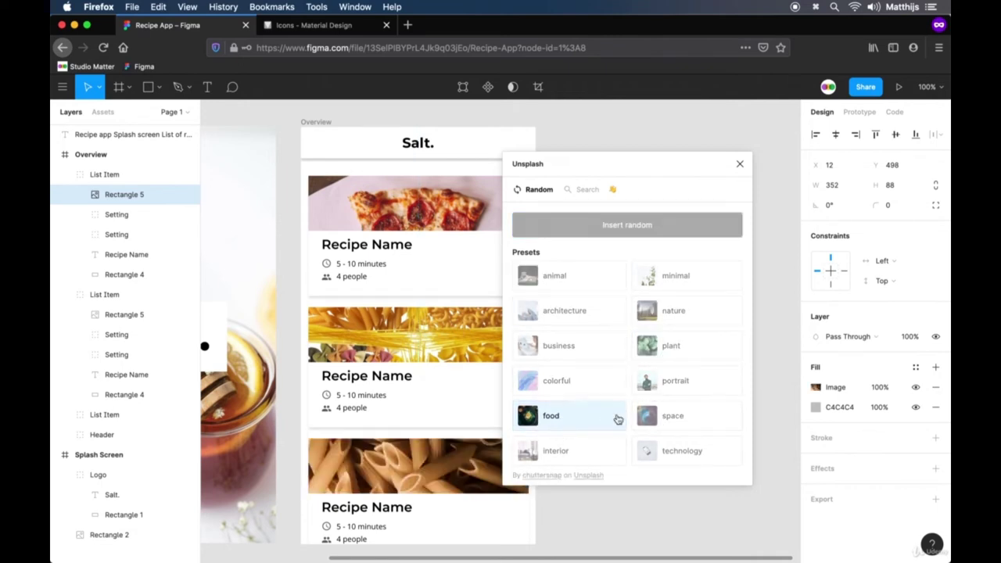
{"action": "left_click", "coordinate": [560, 419]}
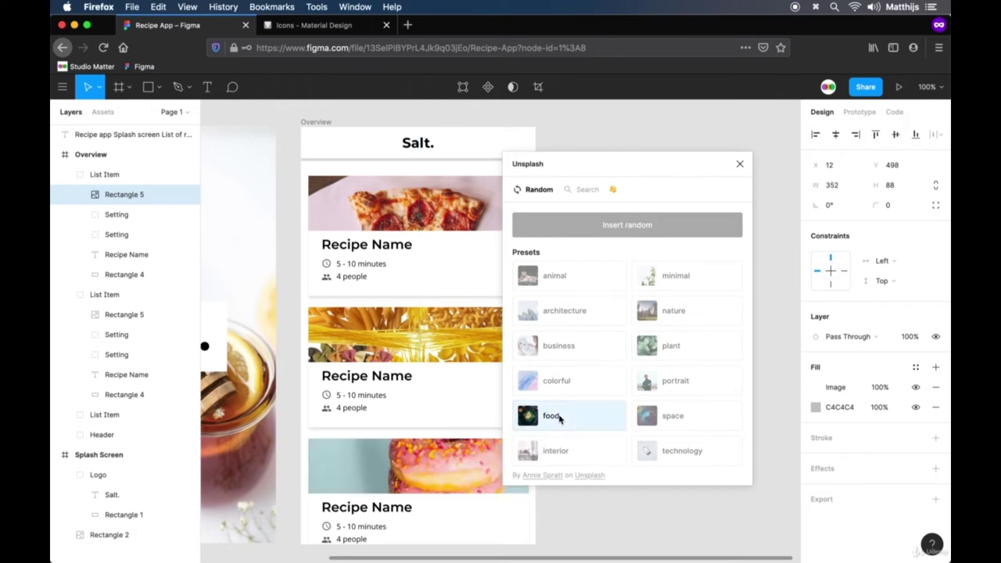
{"action": "left_click", "coordinate": [740, 163]}
{"action": "left_click", "coordinate": [706, 413]}
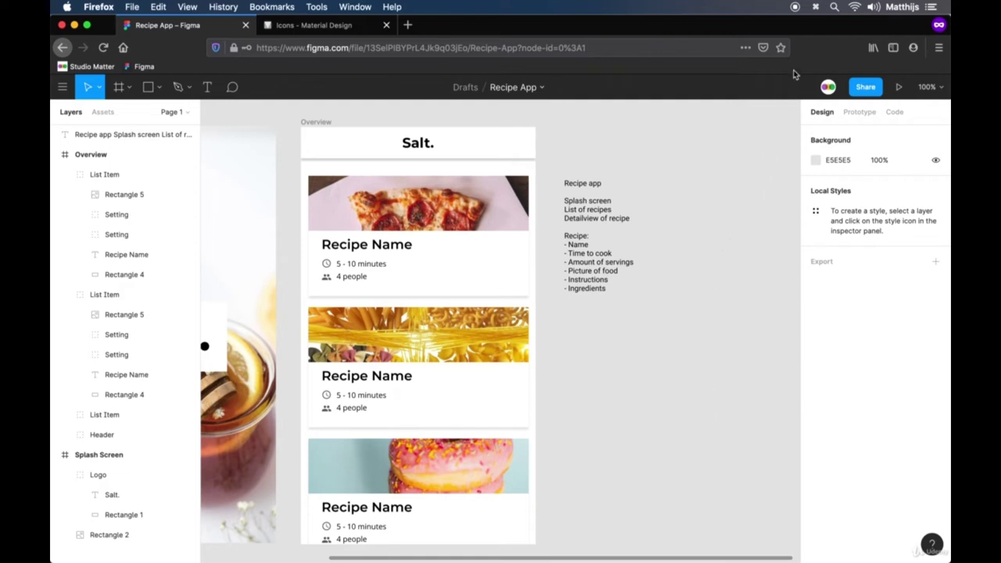
{"action": "left_click", "coordinate": [798, 8]}
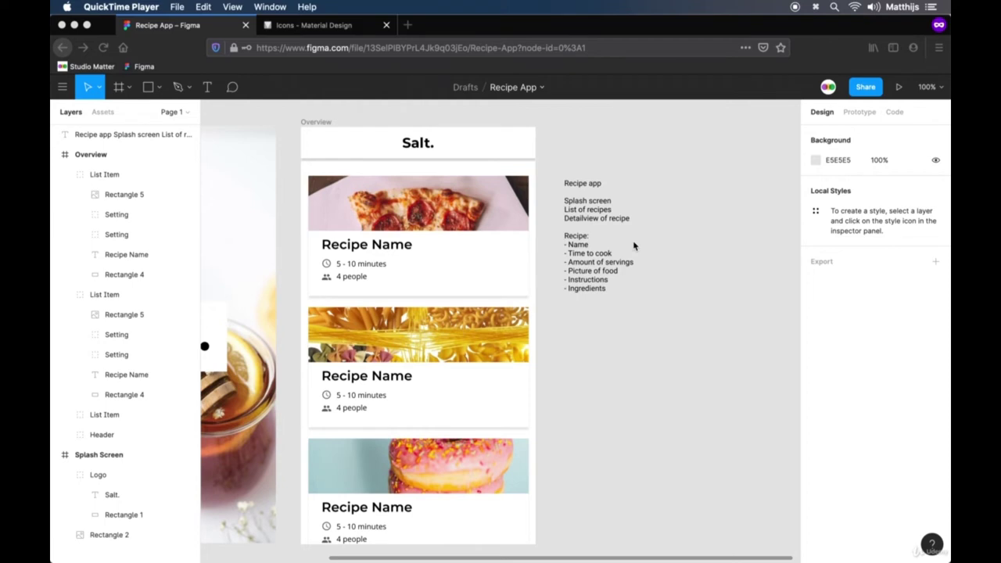
{"action": "left_click", "coordinate": [440, 271]}
{"action": "left_click", "coordinate": [431, 345]}
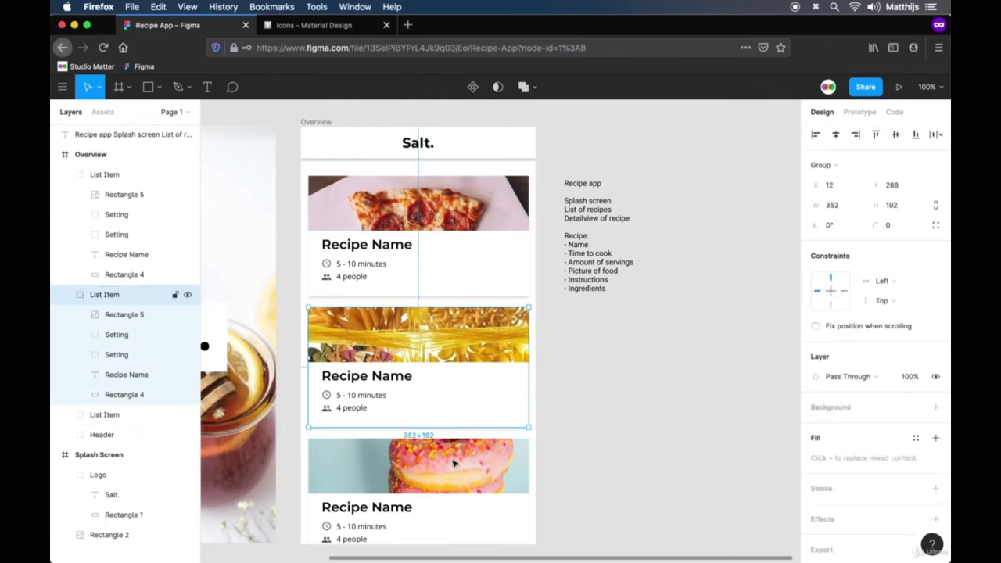
{"action": "left_click", "coordinate": [457, 470]}
{"action": "left_click", "coordinate": [438, 270]}
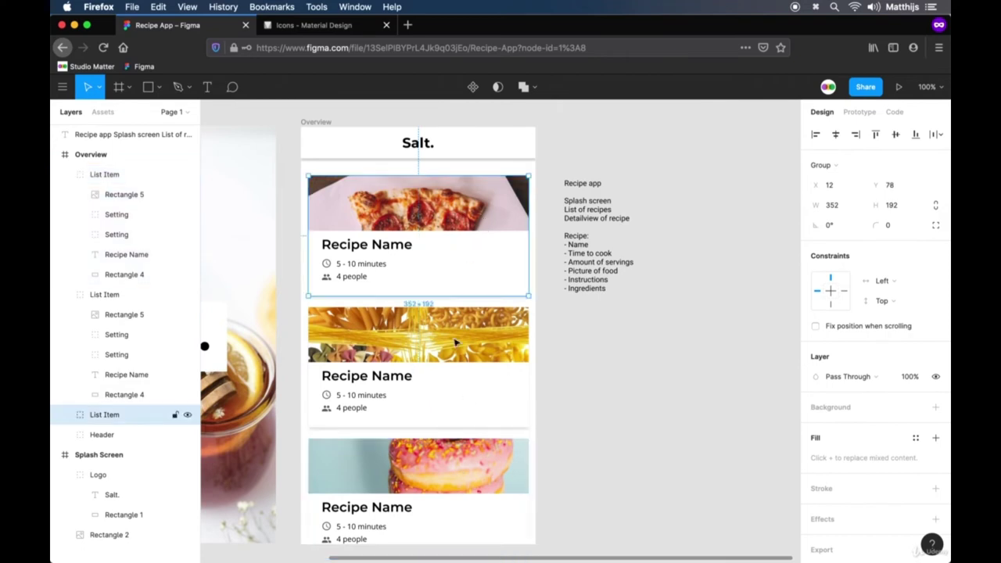
{"action": "left_click", "coordinate": [459, 407]}
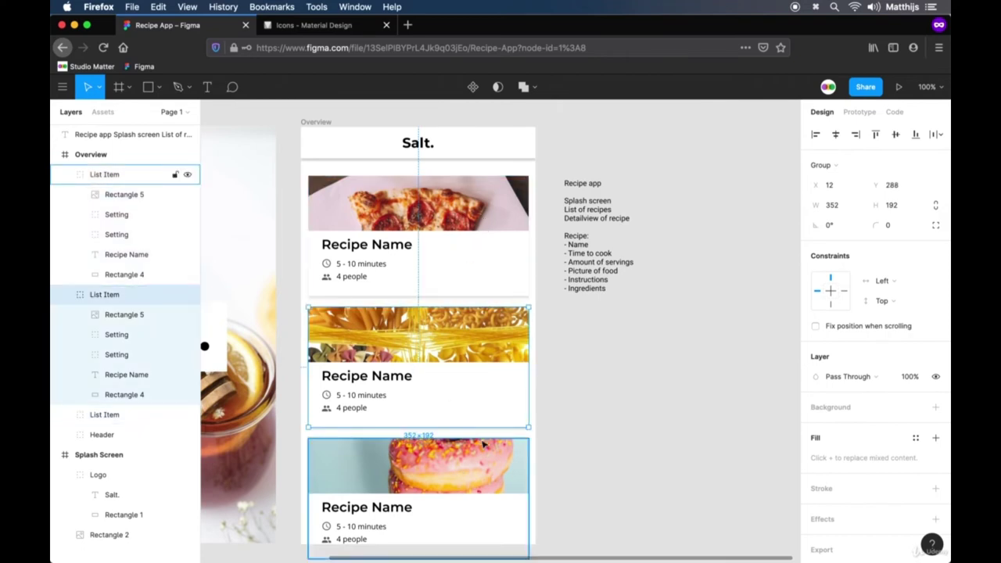
{"action": "left_click", "coordinate": [122, 174]}
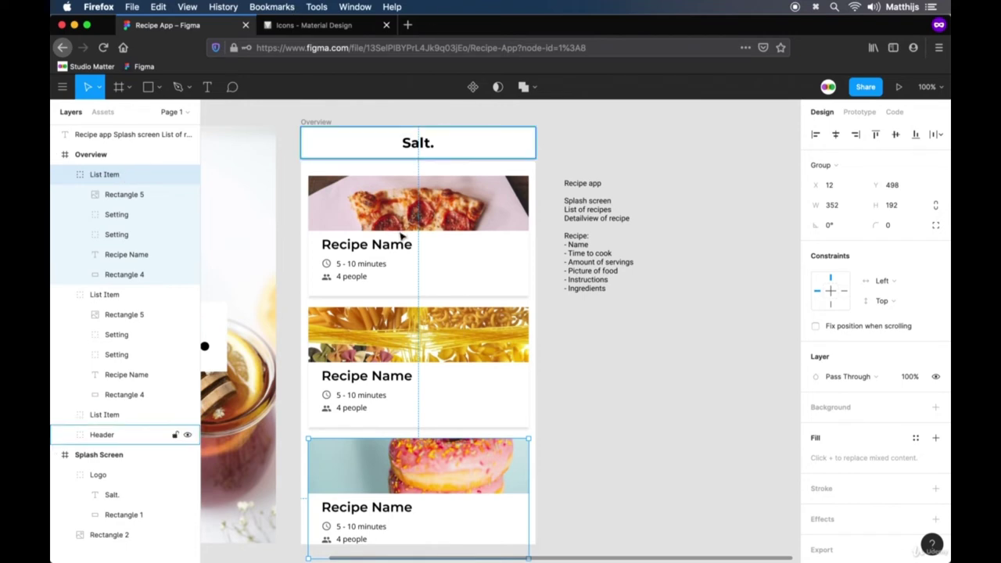
Step: Try a font size of 32 on the first card's "5 - 10 minutes" text and undo the change
{"action": "left_click", "coordinate": [368, 268]}
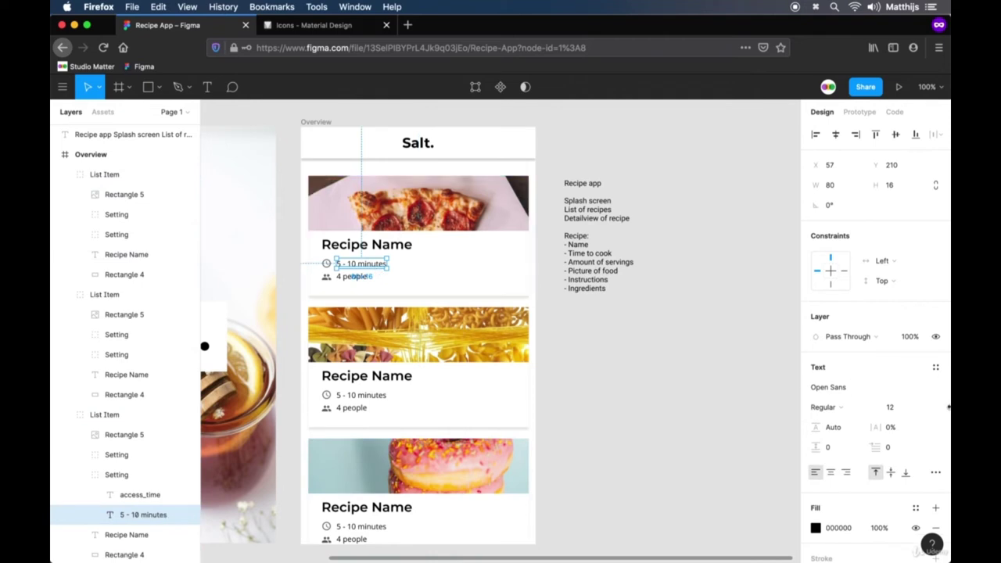
{"action": "left_click", "coordinate": [914, 414]}
{"action": "type", "text": "32"}
{"action": "key", "text": "Return"}
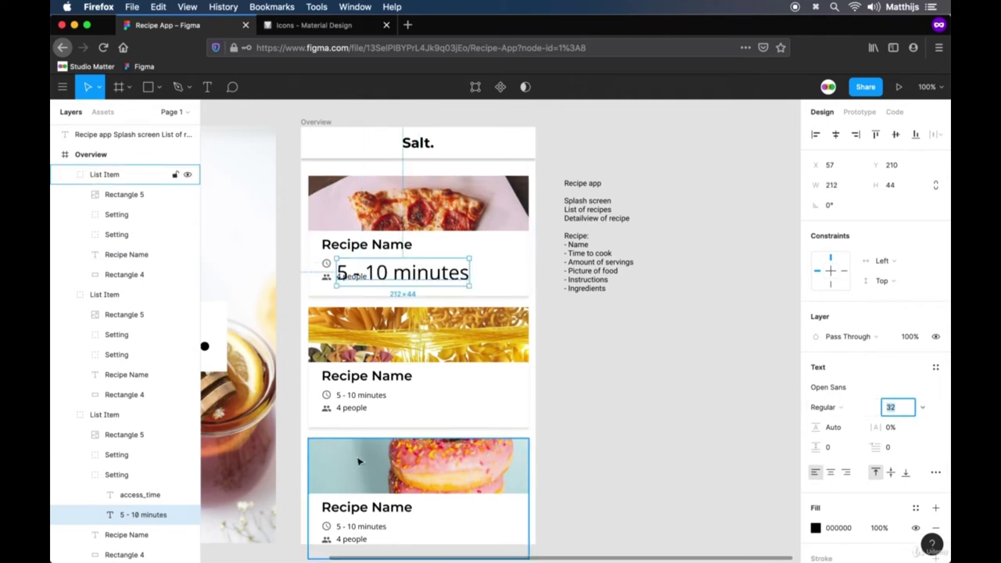
{"action": "key", "text": "super+z"}
{"action": "key", "text": "Escape"}
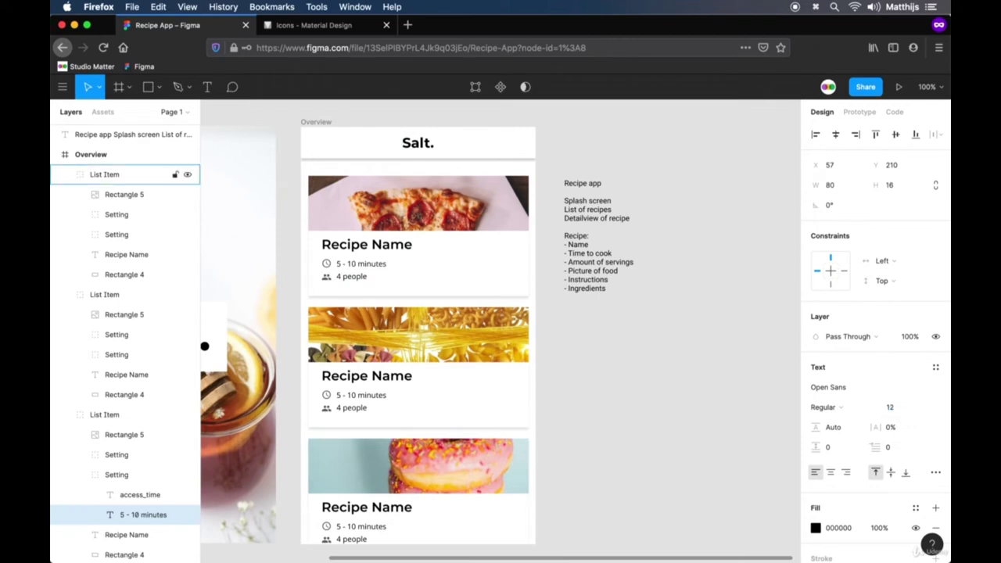
Step: Delete the pasta and donut recipe cards from the Overview frame, keeping only the pizza card
{"action": "left_click", "coordinate": [443, 222]}
{"action": "left_click", "coordinate": [573, 327]}
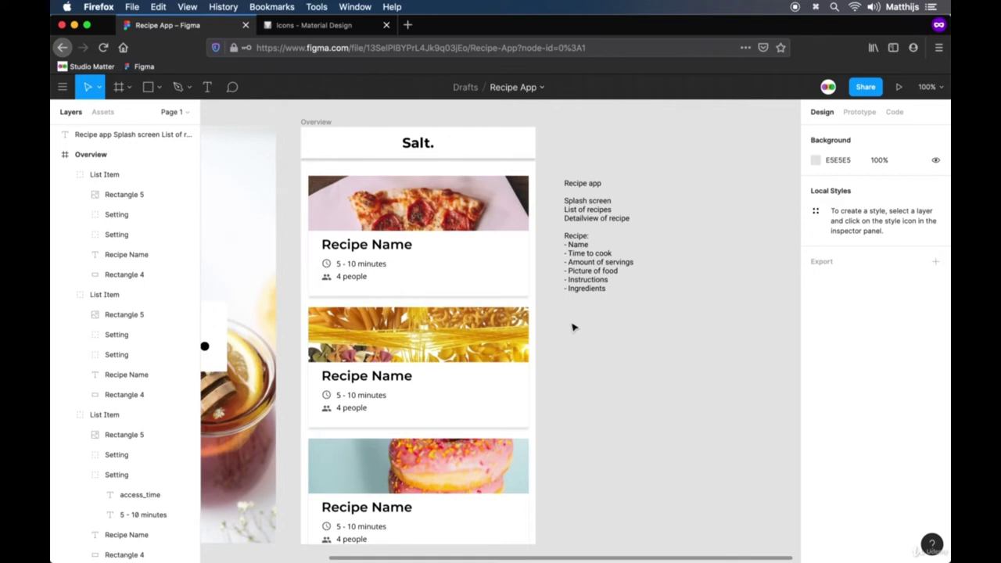
{"action": "left_click", "coordinate": [573, 365]}
{"action": "left_click_drag", "start_coordinate": [557, 504], "coordinate": [385, 354]}
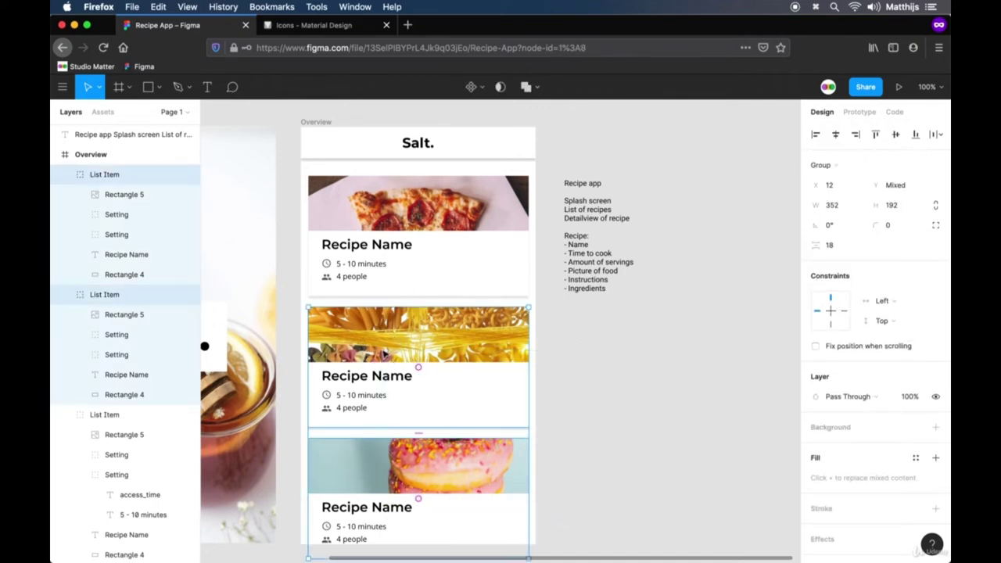
{"action": "key", "text": "Delete"}
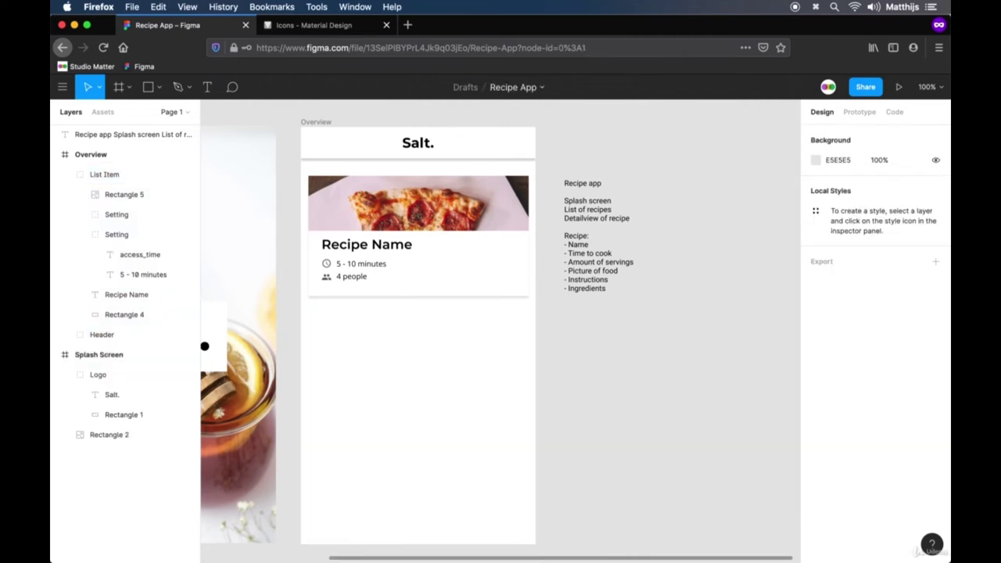
Step: Move the recipe app notes text further away from the Overview frame
{"action": "left_click", "coordinate": [583, 216]}
{"action": "left_click_drag", "start_coordinate": [631, 218], "coordinate": [776, 220]}
{"action": "left_click", "coordinate": [655, 268]}
Step: Turn the remaining List Item card group into a component
{"action": "left_click", "coordinate": [372, 215]}
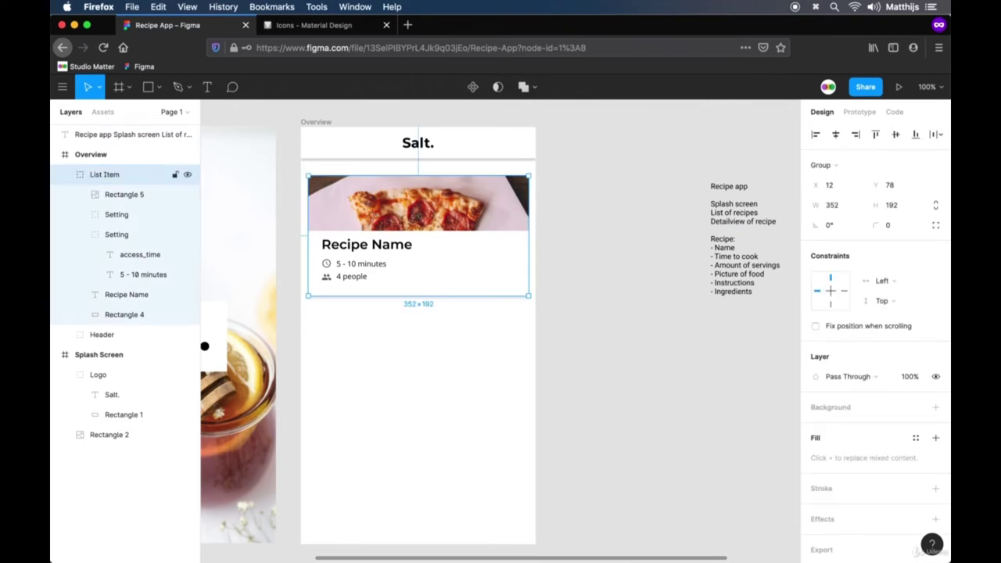
{"action": "right_click", "coordinate": [429, 210]}
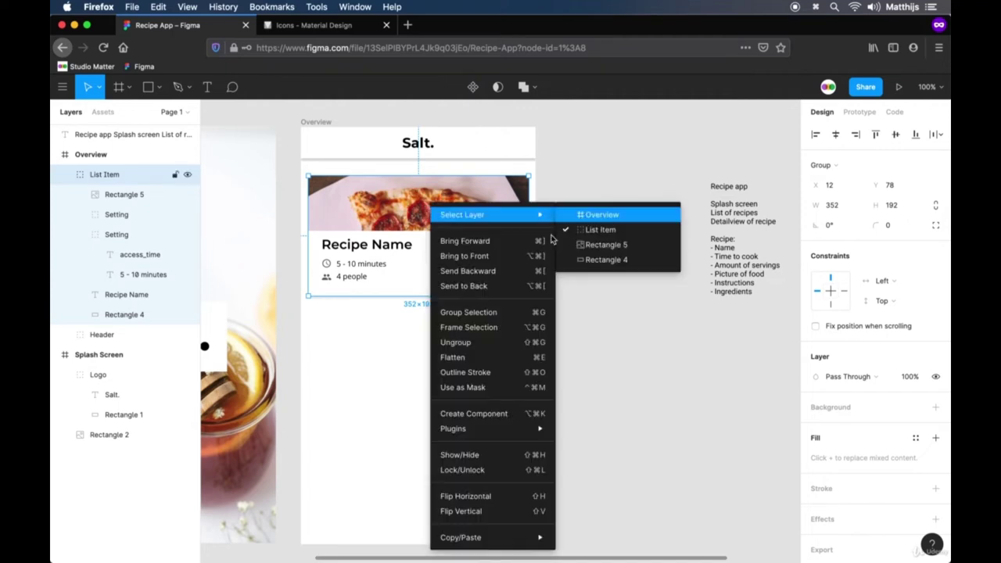
{"action": "left_click", "coordinate": [507, 414]}
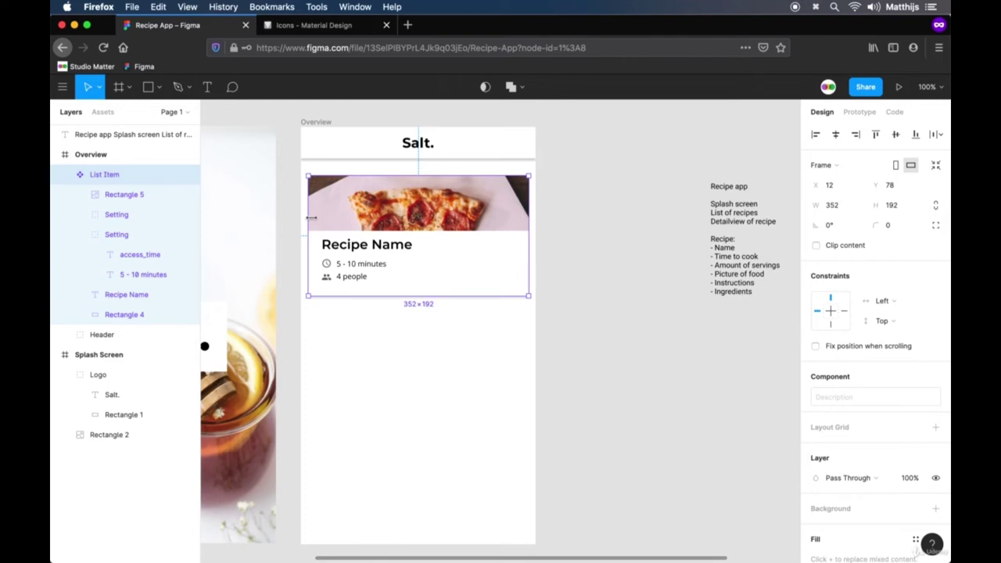
Step: Try pasting a copy of the List Item component over the original and undo it
{"action": "key", "text": "super+c"}
{"action": "key", "text": "super+v"}
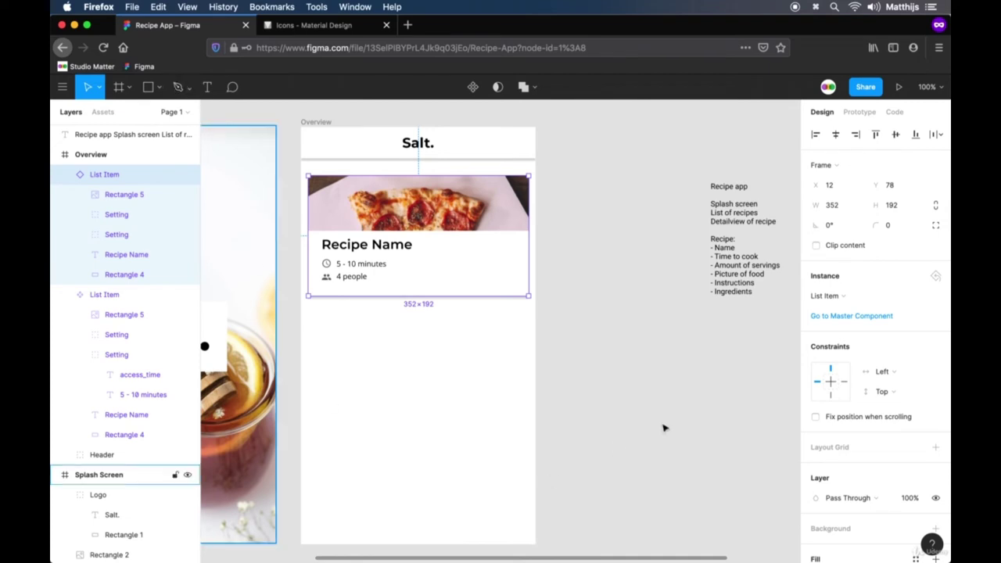
{"action": "left_click", "coordinate": [137, 295]}
{"action": "key", "text": "super+z"}
{"action": "key", "text": "super+z"}
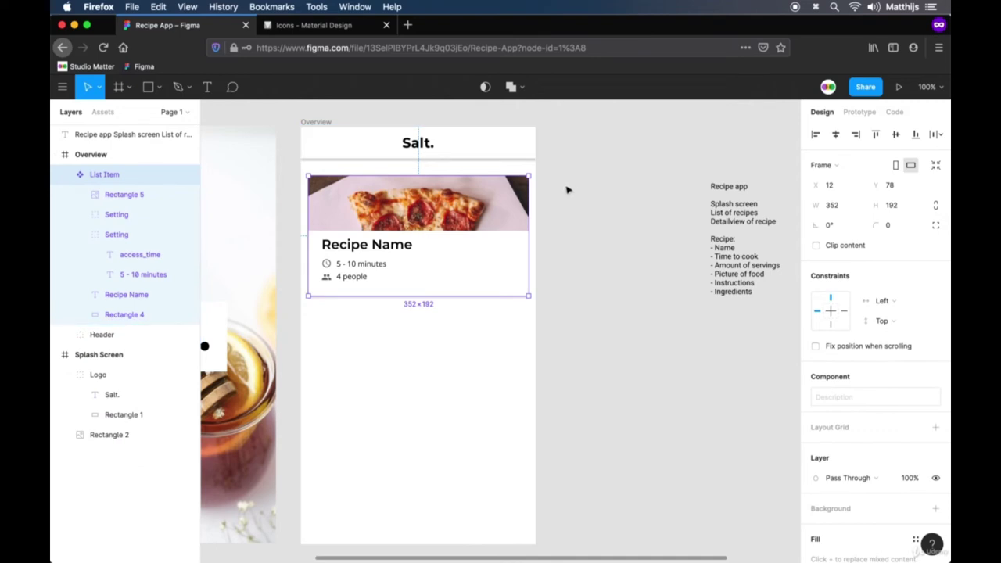
Step: Move the List Item master component out of the Overview frame onto the empty canvas at about X 935, Y -473
{"action": "scroll", "coordinate": [438, 235], "scroll_direction": "right", "scroll_amount": 3}
{"action": "scroll", "coordinate": [438, 235], "scroll_direction": "up", "scroll_amount": 2}
{"action": "left_click_drag", "start_coordinate": [334, 272], "coordinate": [604, 133]}
{"action": "scroll", "coordinate": [505, 298], "scroll_direction": "up", "scroll_amount": 1}
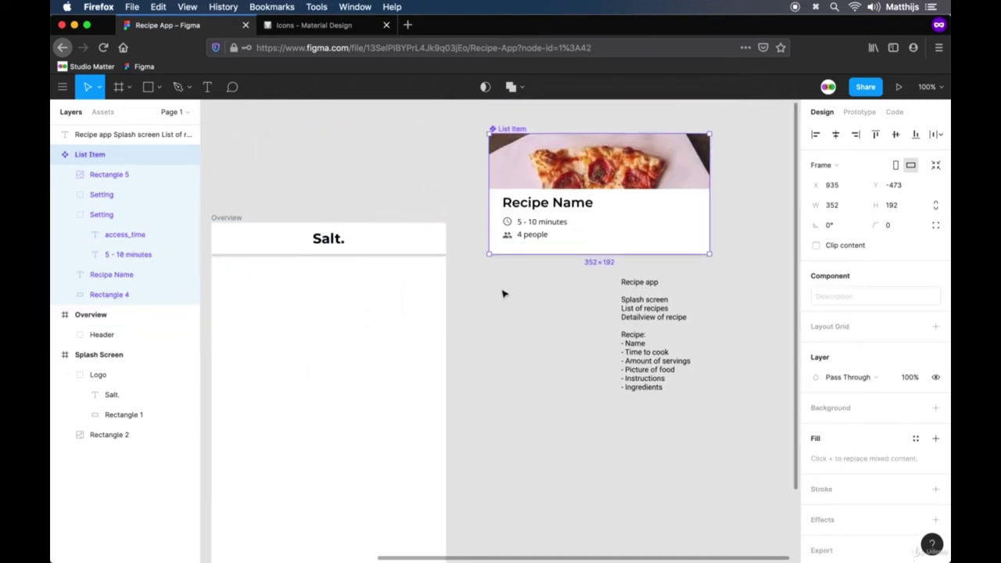
Step: Copy the List Item master component and paste an instance of it into the Overview frame
{"action": "key", "text": "super+c"}
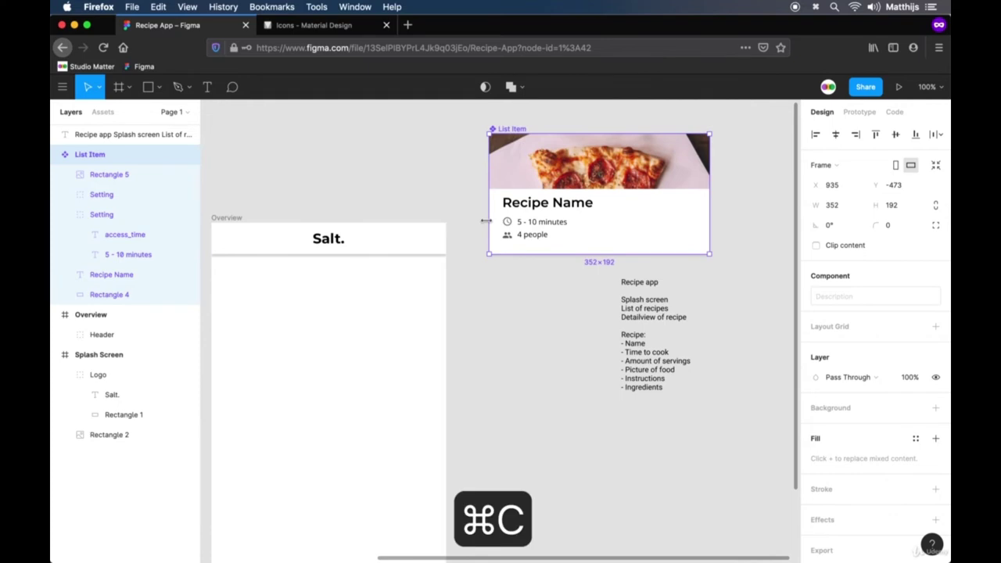
{"action": "left_click", "coordinate": [228, 220]}
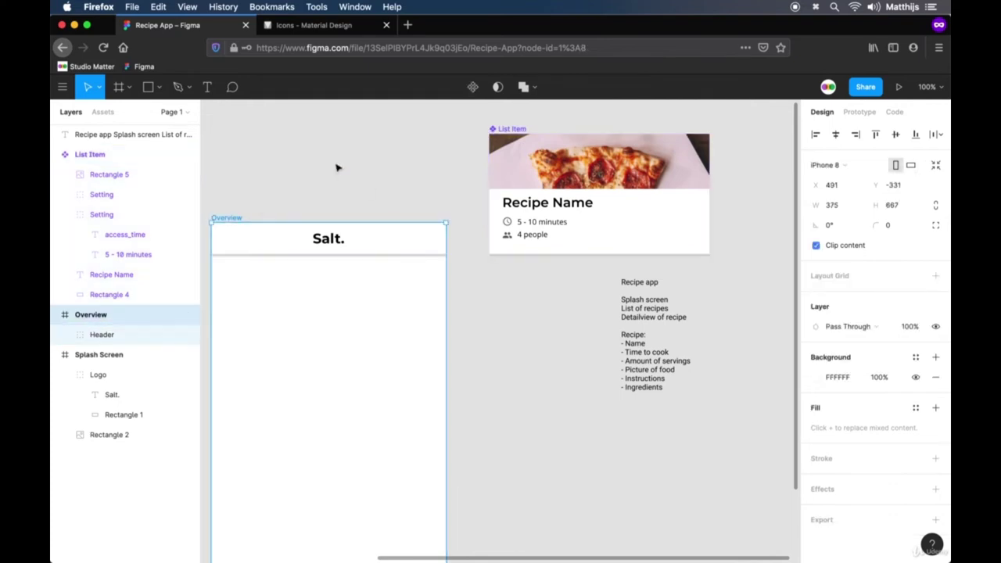
{"action": "key", "text": "super+v"}
{"action": "left_click_drag", "start_coordinate": [475, 373], "coordinate": [547, 361]}
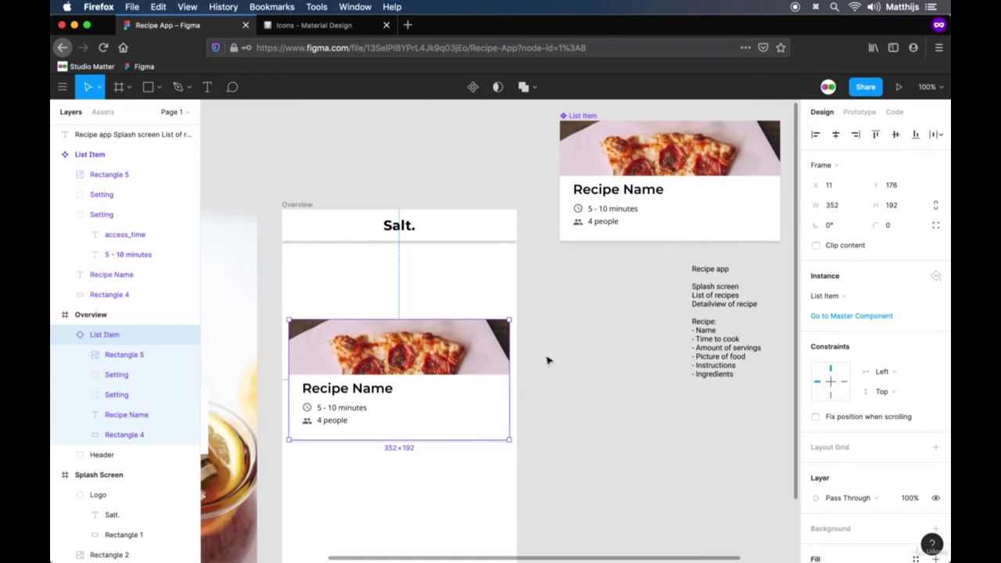
Step: Move the notes text lower on the canvas and place the List Item master component beside the Overview frame at about X 897, Y -311
{"action": "scroll", "coordinate": [594, 352], "scroll_direction": "right", "scroll_amount": 2}
{"action": "left_click", "coordinate": [707, 343]}
{"action": "left_click_drag", "start_coordinate": [707, 343], "coordinate": [770, 488]}
{"action": "key", "text": "Escape"}
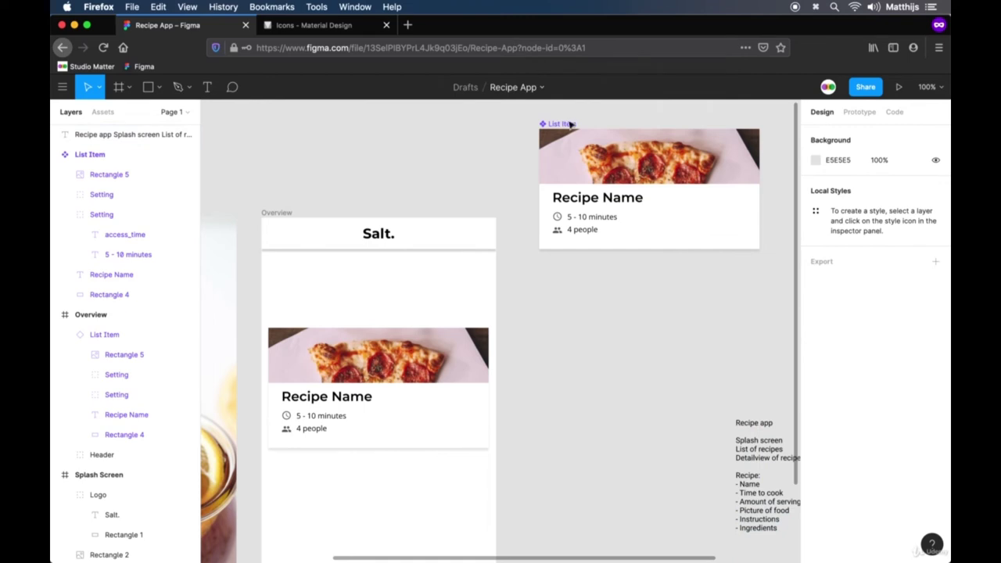
{"action": "left_click_drag", "start_coordinate": [575, 130], "coordinate": [553, 231]}
{"action": "key", "text": "Escape"}
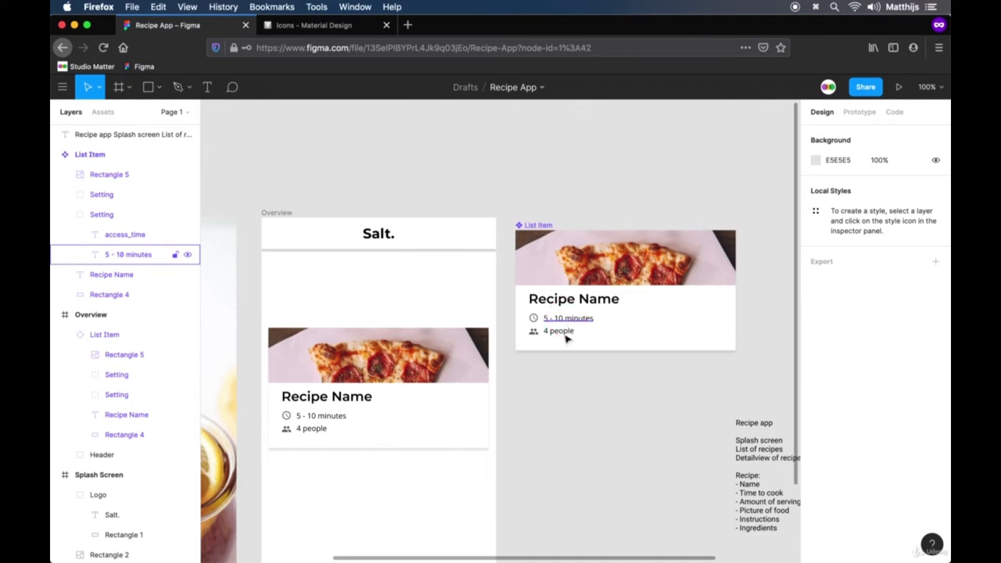
Step: Set the font size of the master component's "5 - 10 minutes" and "4 people" texts to 13
{"action": "left_click", "coordinate": [565, 336]}
{"action": "left_click", "coordinate": [566, 332], "text": "shift"}
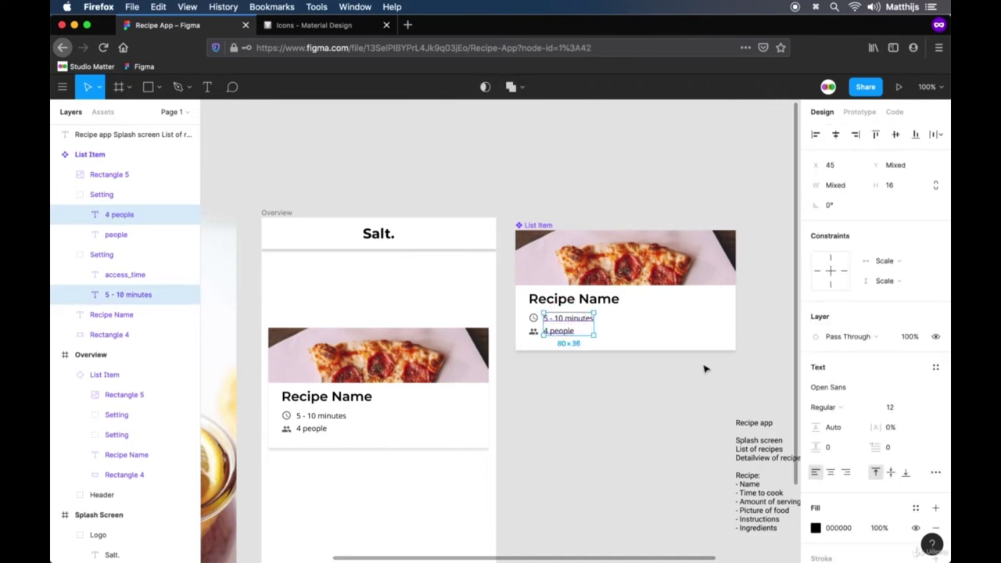
{"action": "left_click", "coordinate": [898, 409]}
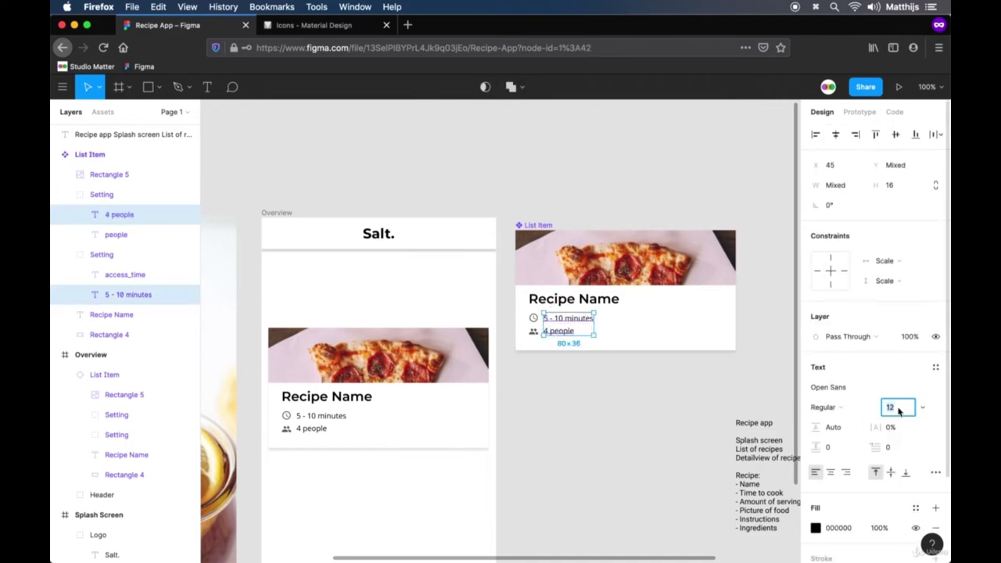
{"action": "key", "text": "Up"}
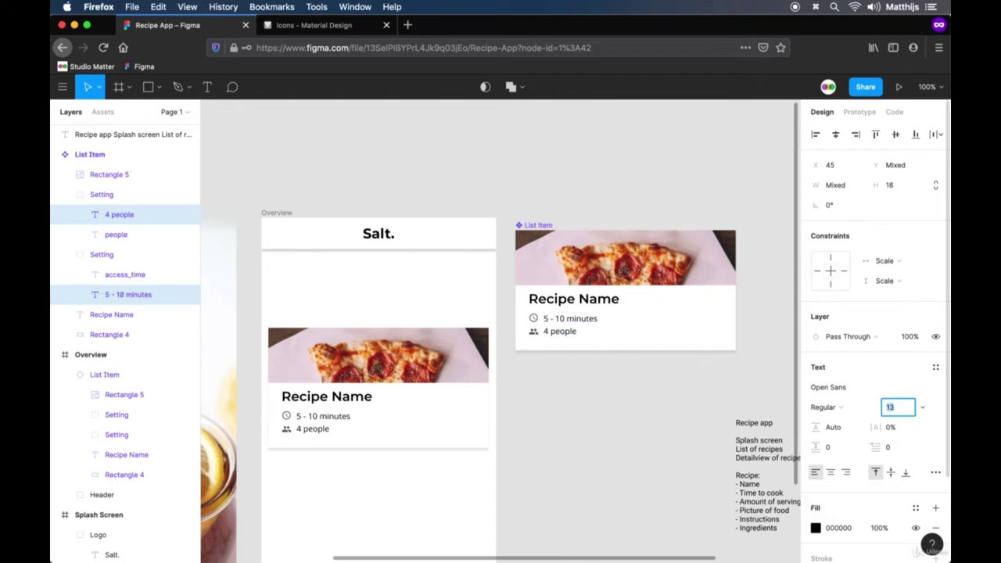
{"action": "key", "text": "Up"}
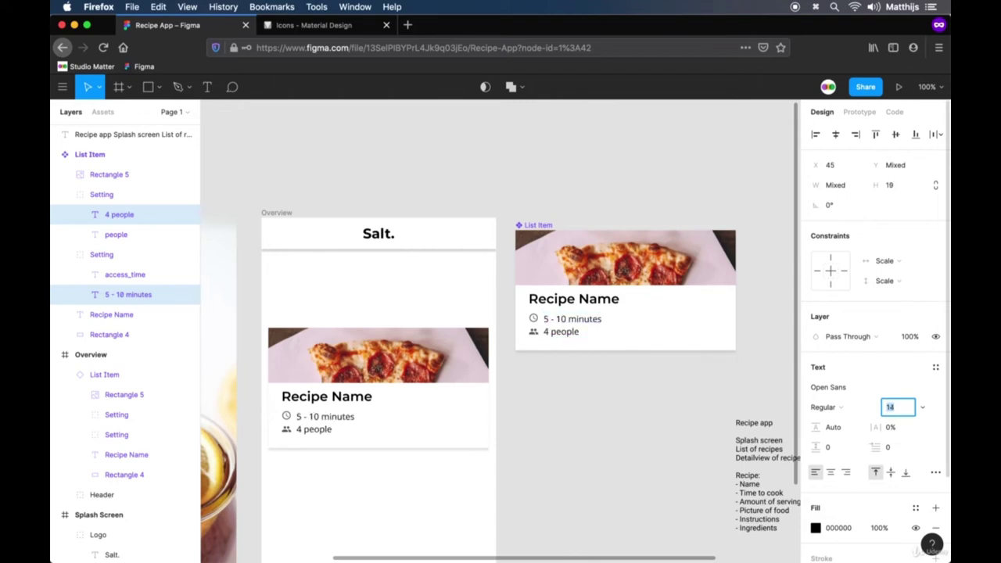
{"action": "key", "text": "Down"}
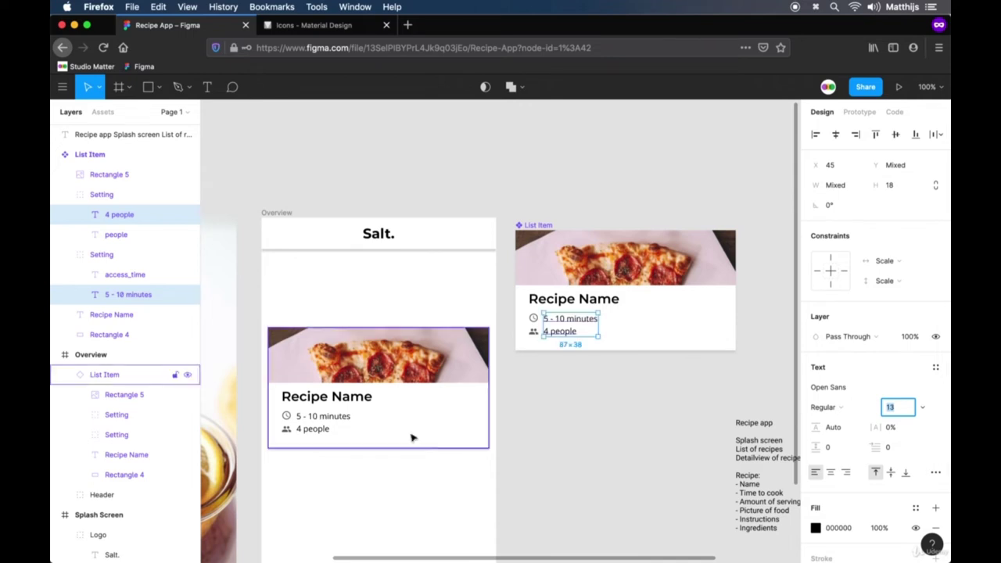
{"action": "left_click", "coordinate": [546, 432]}
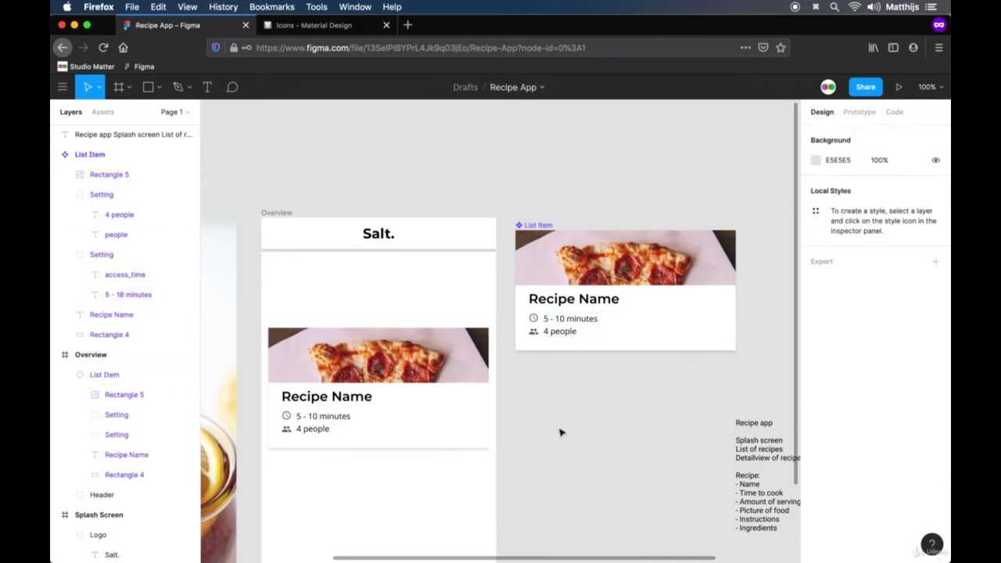
Step: Override the Recipe Name font size to 26 in the List Item instance inside the Overview frame
{"action": "left_click", "coordinate": [358, 401]}
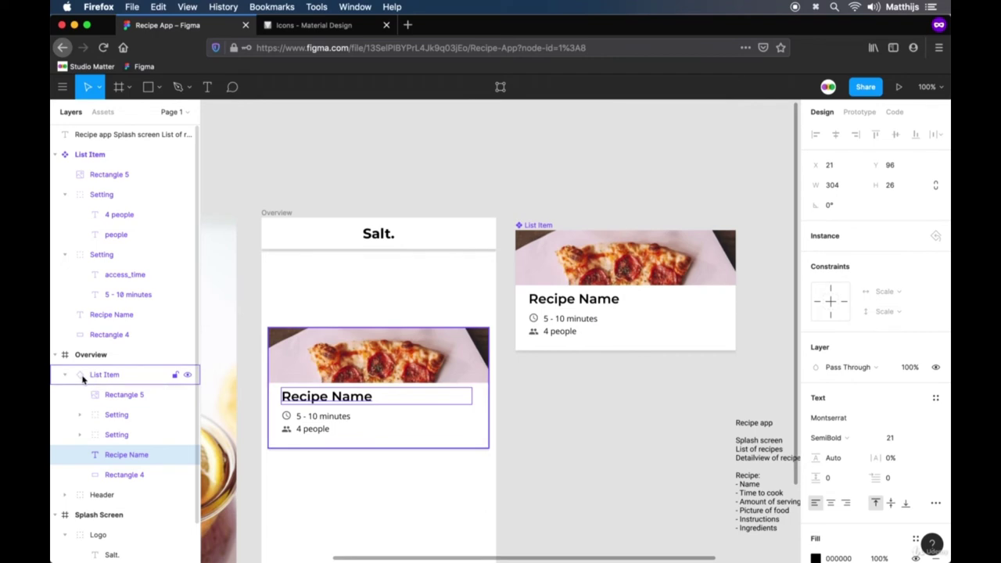
{"action": "left_click", "coordinate": [903, 438]}
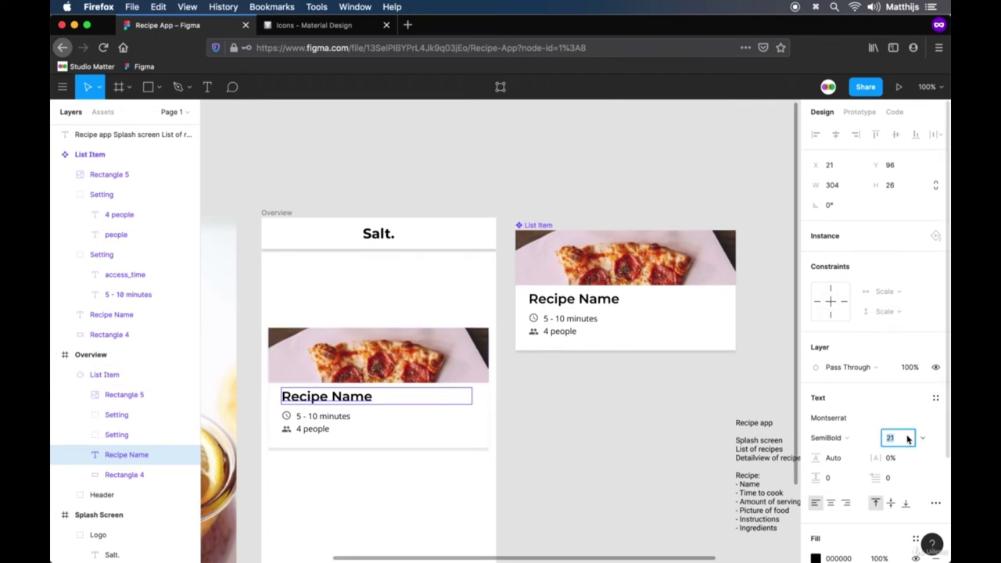
{"action": "key", "text": "Up"}
{"action": "key", "text": "Up"}
{"action": "key", "text": "Up"}
{"action": "key", "text": "Up"}
{"action": "key", "text": "Up"}
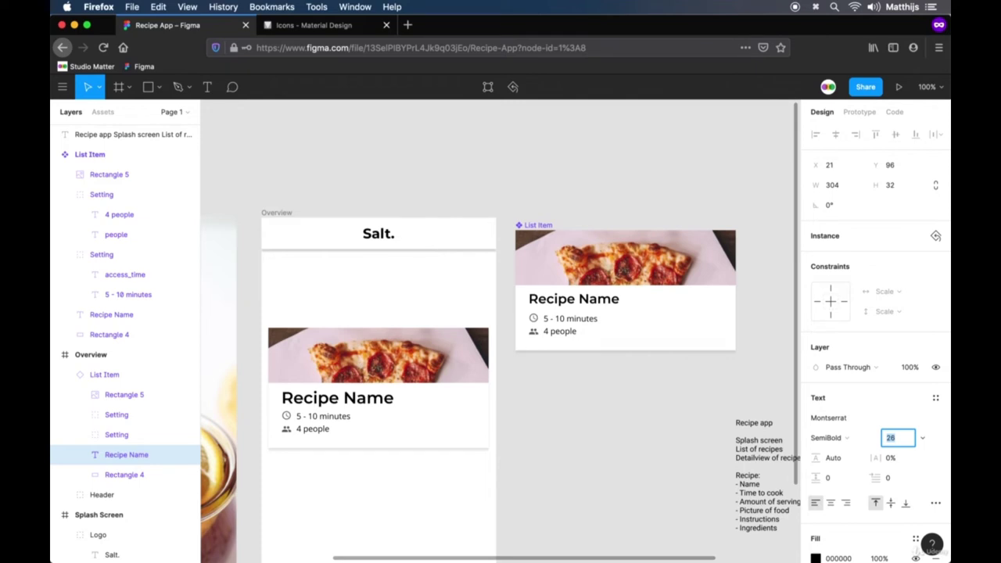
{"action": "key", "text": "Return"}
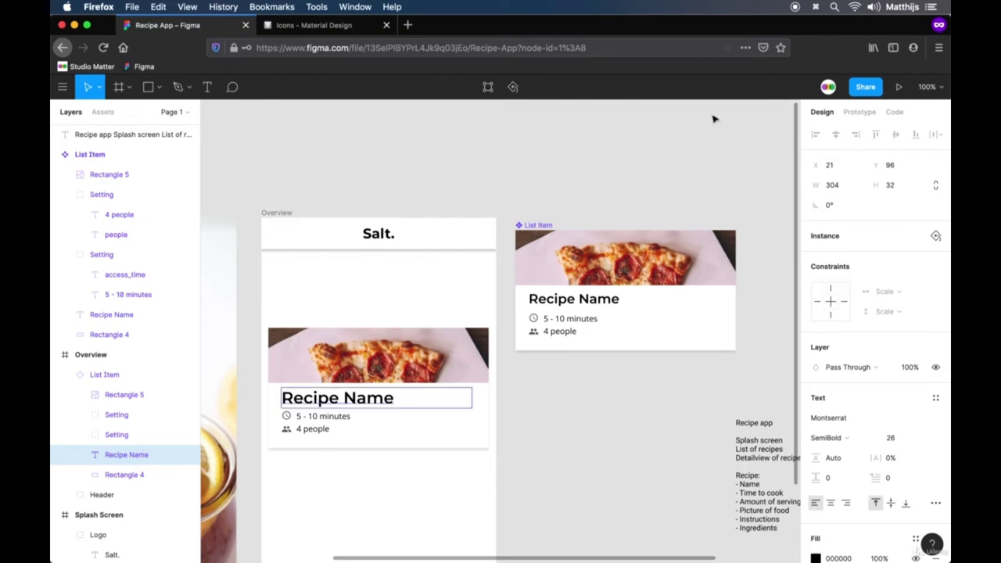
{"action": "left_click", "coordinate": [611, 387]}
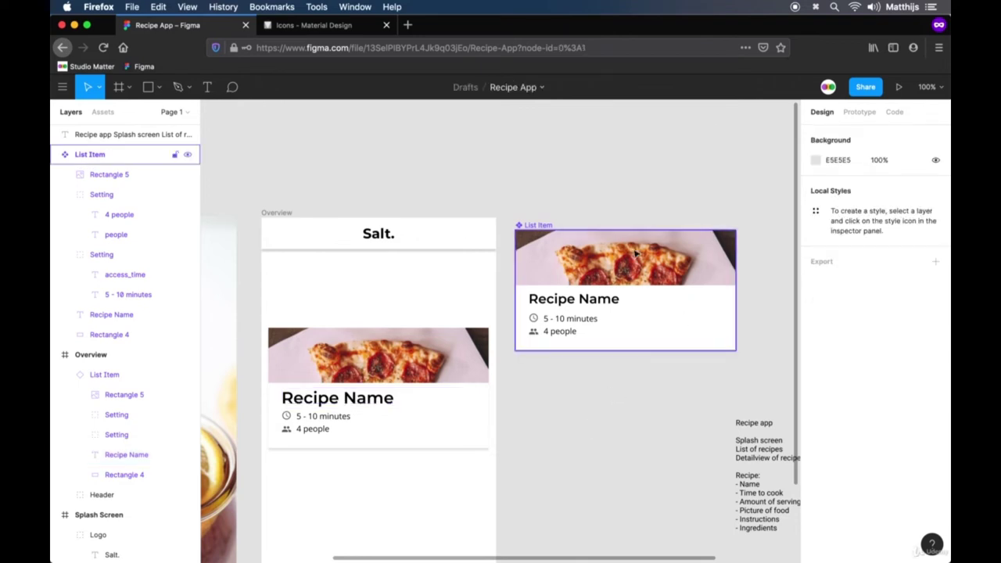
Step: Try pasting an instance directly on top of the List Item master component and undo the paste
{"action": "left_click", "coordinate": [555, 238]}
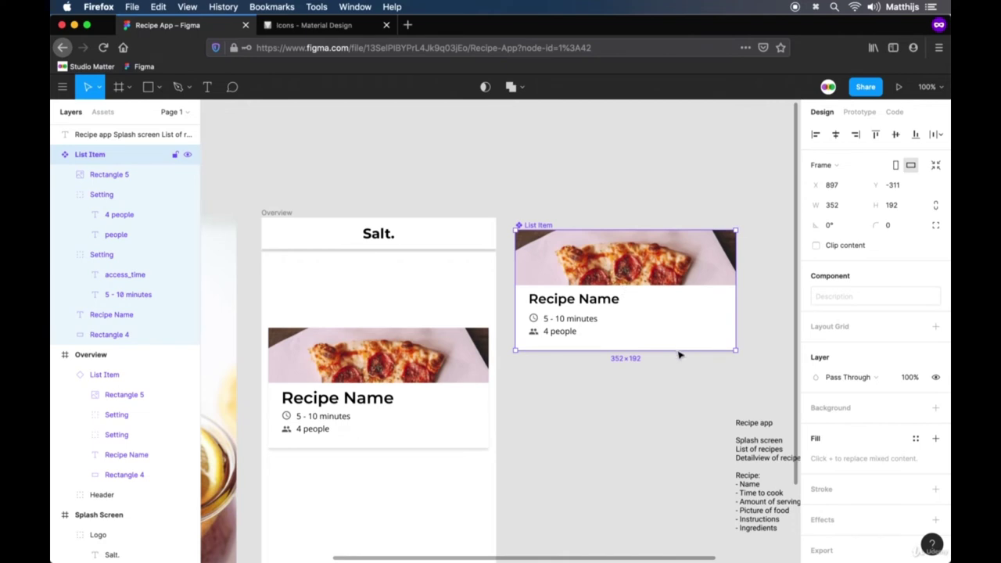
{"action": "key", "text": "super+c"}
{"action": "key", "text": "super+v"}
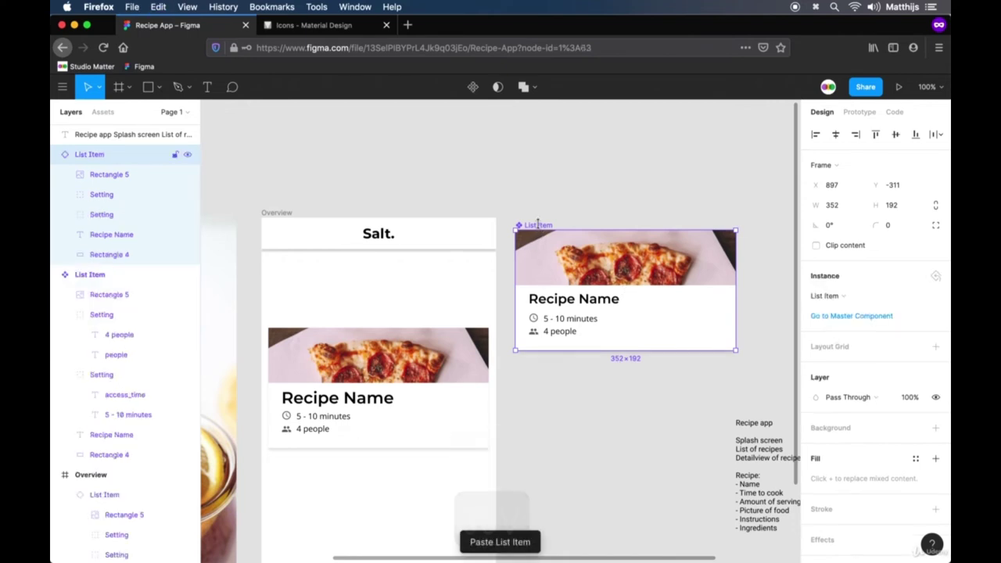
{"action": "key", "text": "super+z"}
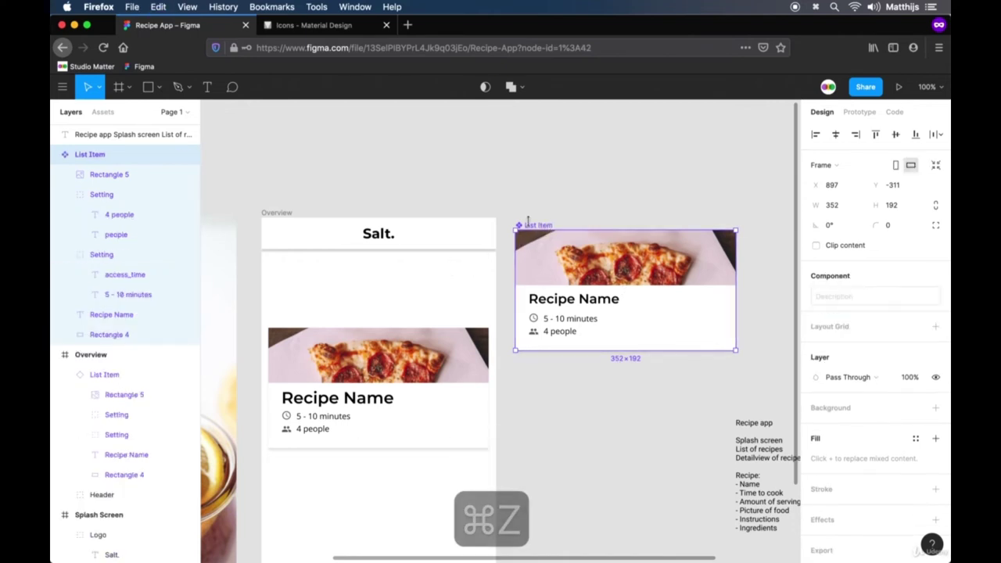
Step: Move the List Item instance up to Y 66, just below the Overview header
{"action": "left_click", "coordinate": [367, 399]}
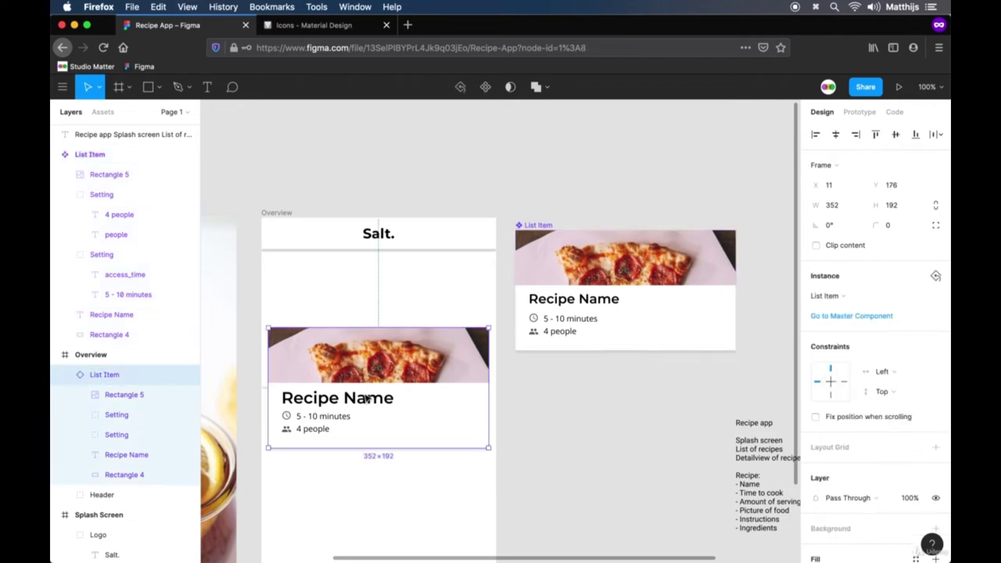
{"action": "key", "text": "shift+Up"}
{"action": "key", "text": "shift+Up"}
{"action": "key", "text": "shift+Up"}
{"action": "key", "text": "shift+Up"}
{"action": "key", "text": "shift+Up"}
{"action": "key", "text": "shift+Up"}
{"action": "key", "text": "shift+Up"}
{"action": "key", "text": "shift+Up"}
{"action": "key", "text": "shift+Up"}
{"action": "key", "text": "shift+Up"}
{"action": "key", "text": "shift+Up"}
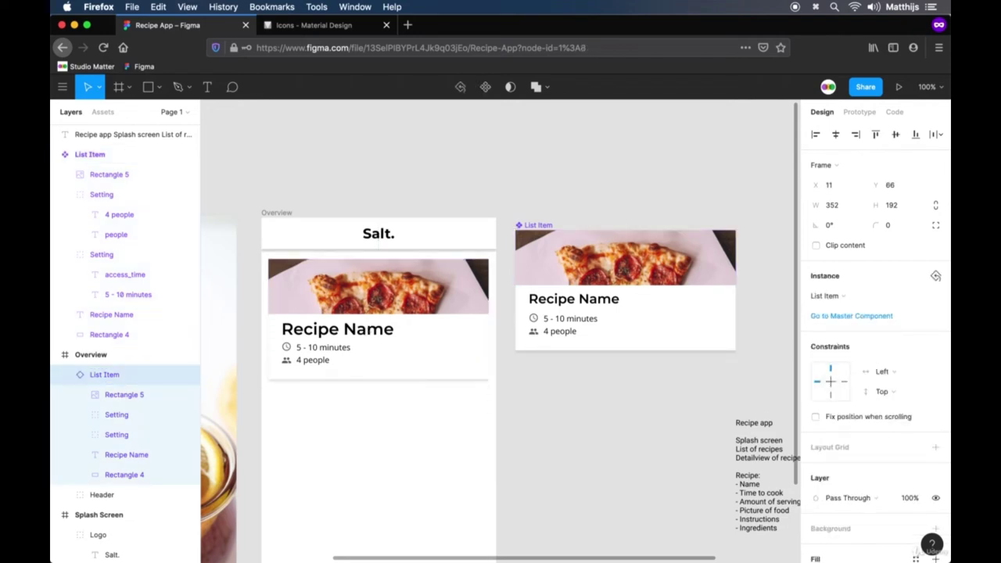
Step: Paste a second List Item instance into the Overview frame and position it below the first card
{"action": "left_click", "coordinate": [540, 226]}
{"action": "key", "text": "super+c"}
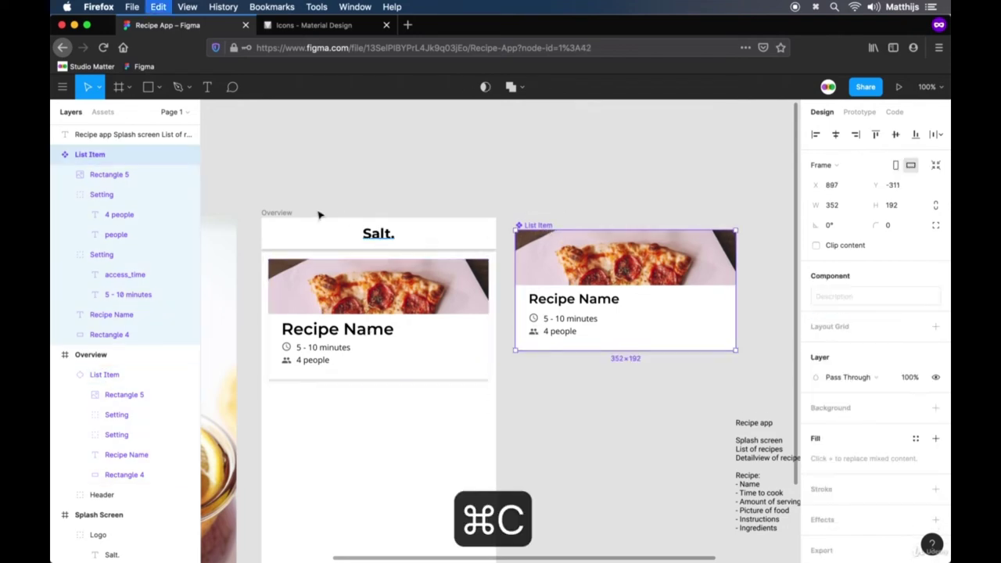
{"action": "left_click", "coordinate": [286, 217]}
{"action": "key", "text": "super+v"}
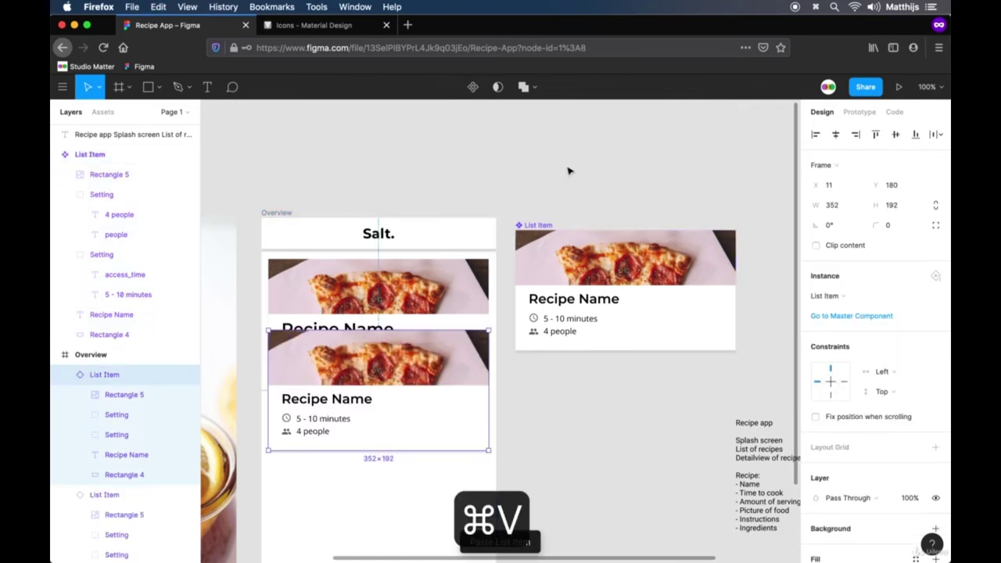
{"action": "left_click_drag", "start_coordinate": [425, 396], "coordinate": [428, 437]}
{"action": "key", "text": "Escape"}
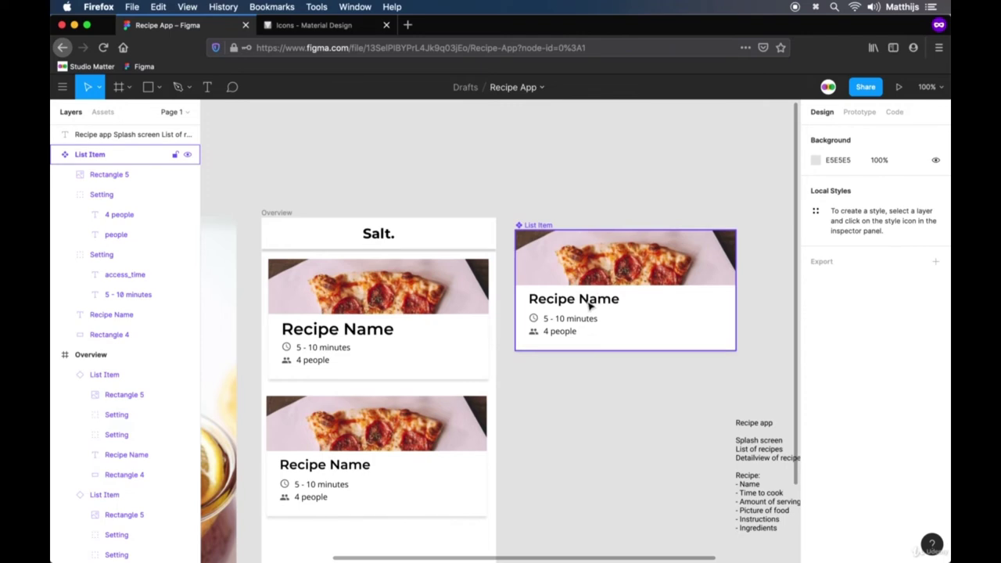
Step: Change the Recipe Name text fill in the List Item master component to dark red BF1919
{"action": "left_click", "coordinate": [593, 302]}
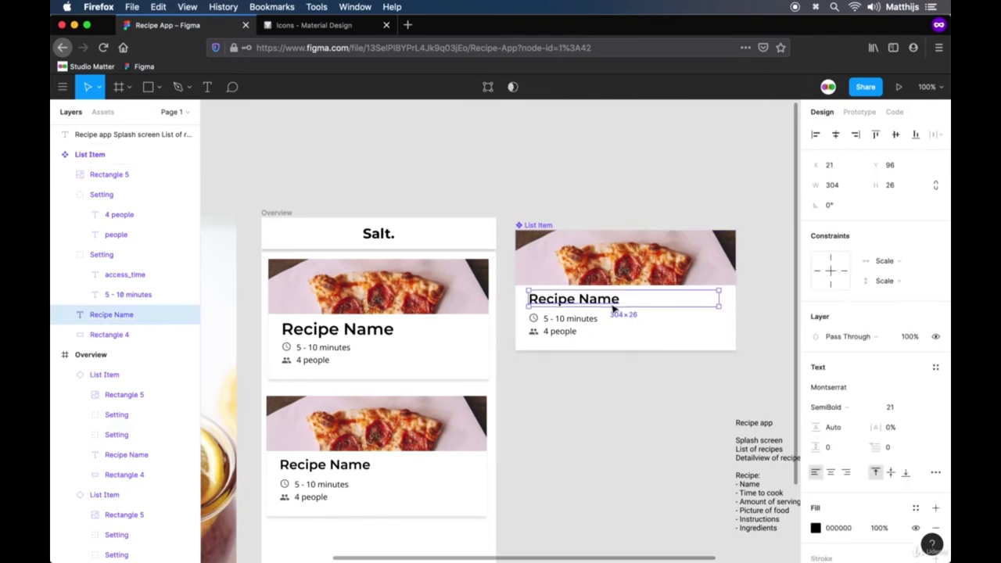
{"action": "left_click", "coordinate": [816, 530]}
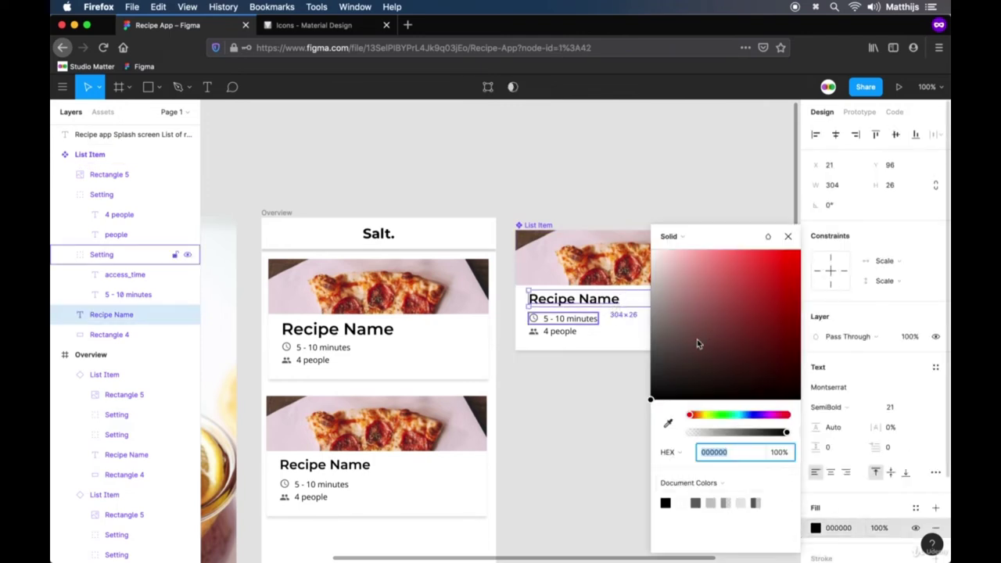
{"action": "left_click_drag", "start_coordinate": [704, 340], "coordinate": [782, 287]}
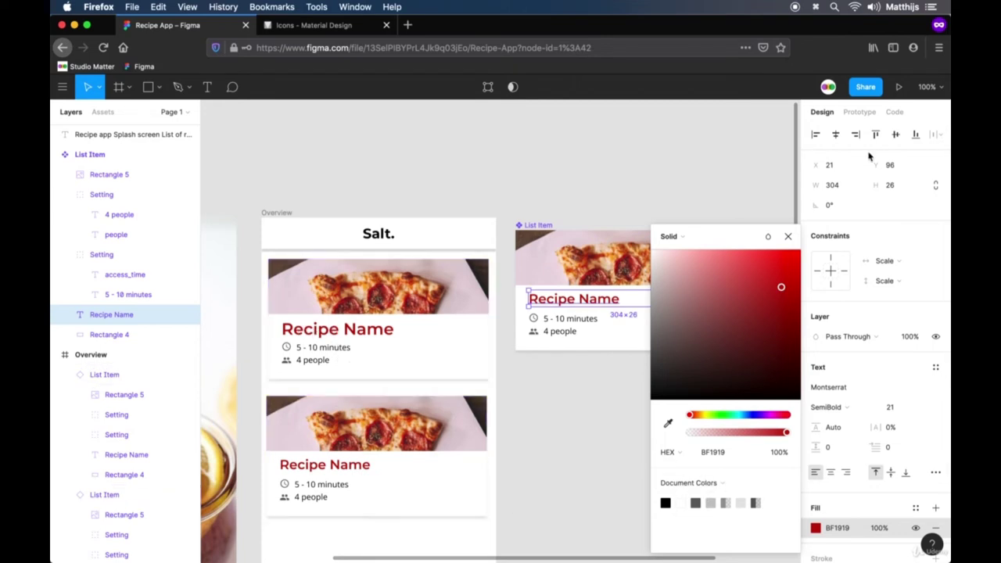
{"action": "left_click", "coordinate": [788, 237]}
Step: Set the Recipe Name font size in the List Item master component to 18, and raise it to 22
{"action": "left_click", "coordinate": [905, 411]}
{"action": "type", "text": "18"}
{"action": "key", "text": "Return"}
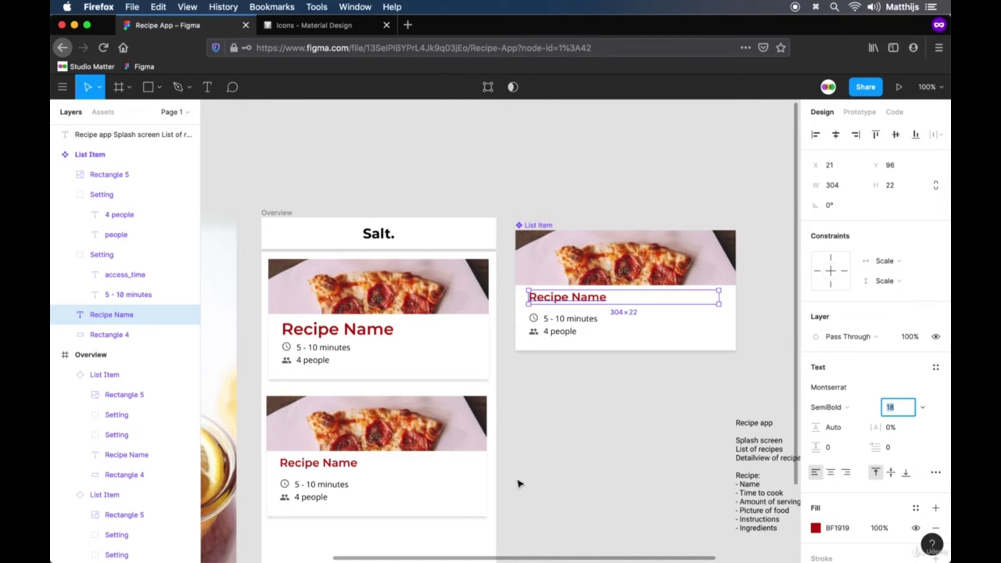
{"action": "key", "text": "Up"}
{"action": "key", "text": "Up"}
{"action": "key", "text": "Up"}
{"action": "key", "text": "Up"}
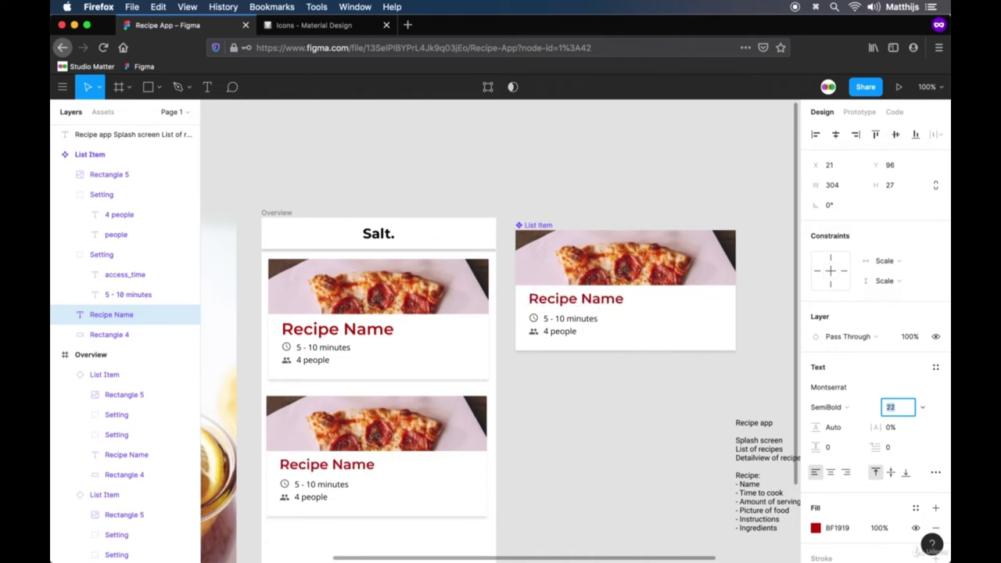
{"action": "key", "text": "Return"}
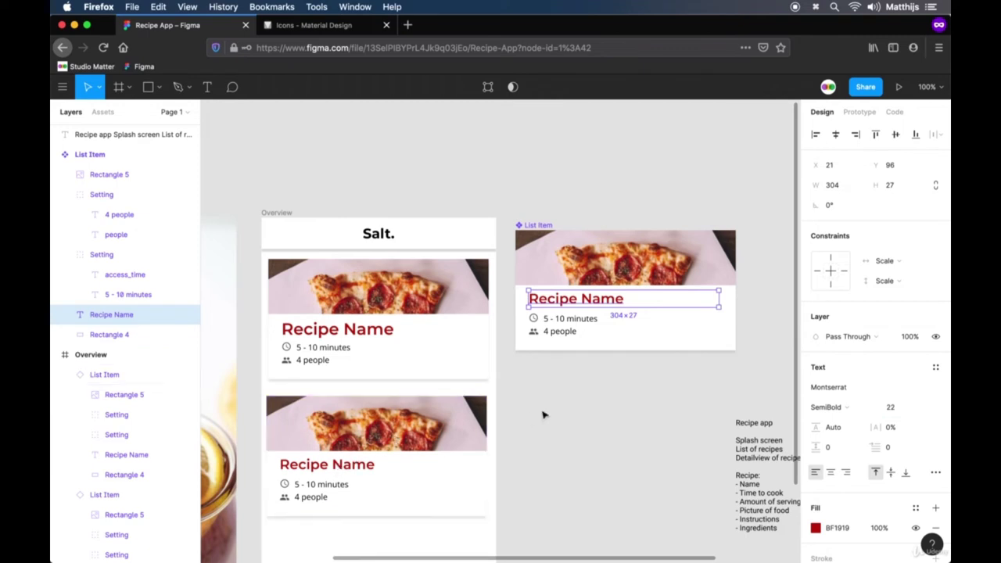
{"action": "left_click", "coordinate": [570, 412]}
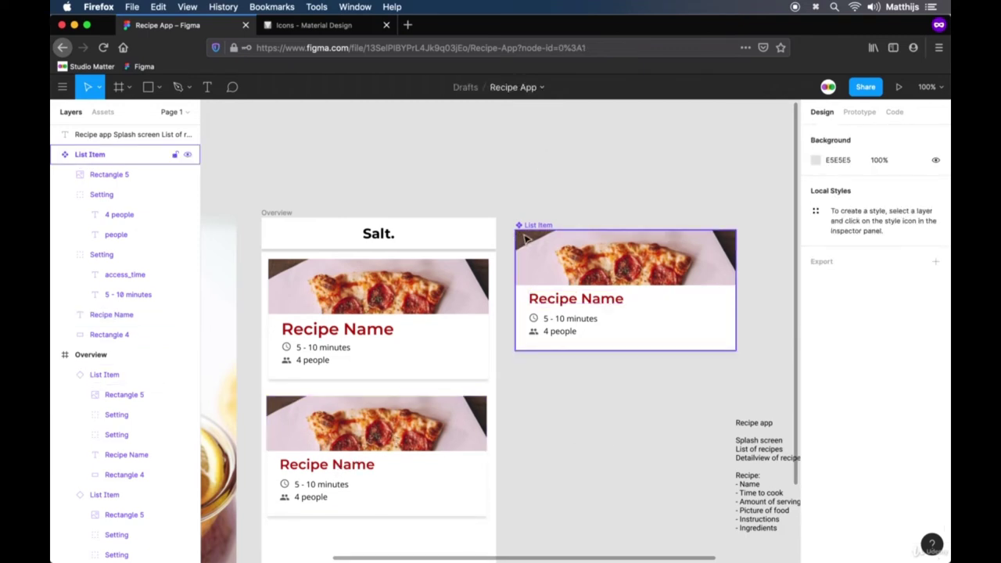
Step: Move the List Item master component up and away from the Overview frame, to X 957, Y -400
{"action": "left_click_drag", "start_coordinate": [536, 234], "coordinate": [574, 179]}
{"action": "left_click_drag", "start_coordinate": [529, 408], "coordinate": [588, 300]}
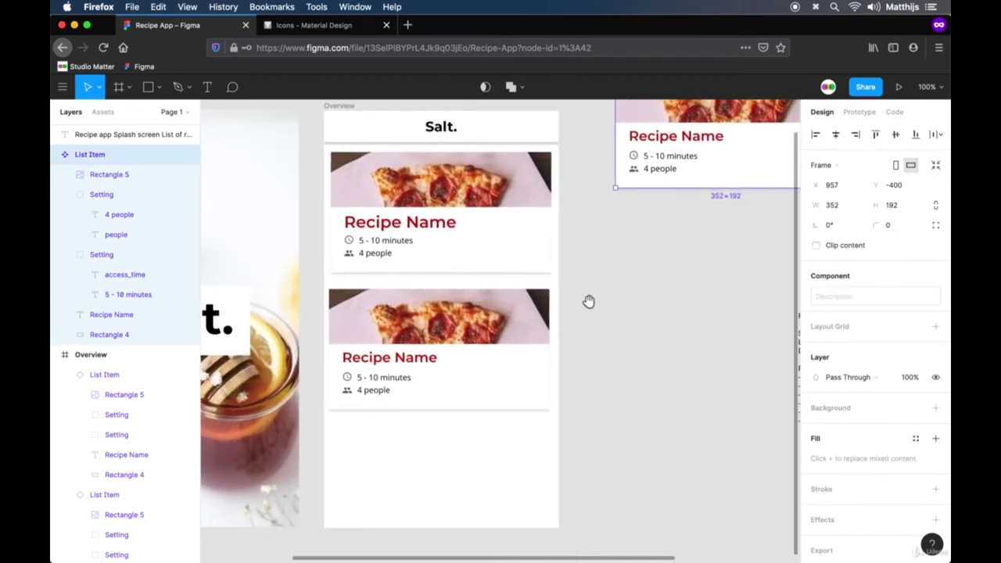
{"action": "left_click", "coordinate": [695, 321]}
{"action": "scroll", "coordinate": [691, 324], "scroll_direction": "up", "scroll_amount": 3}
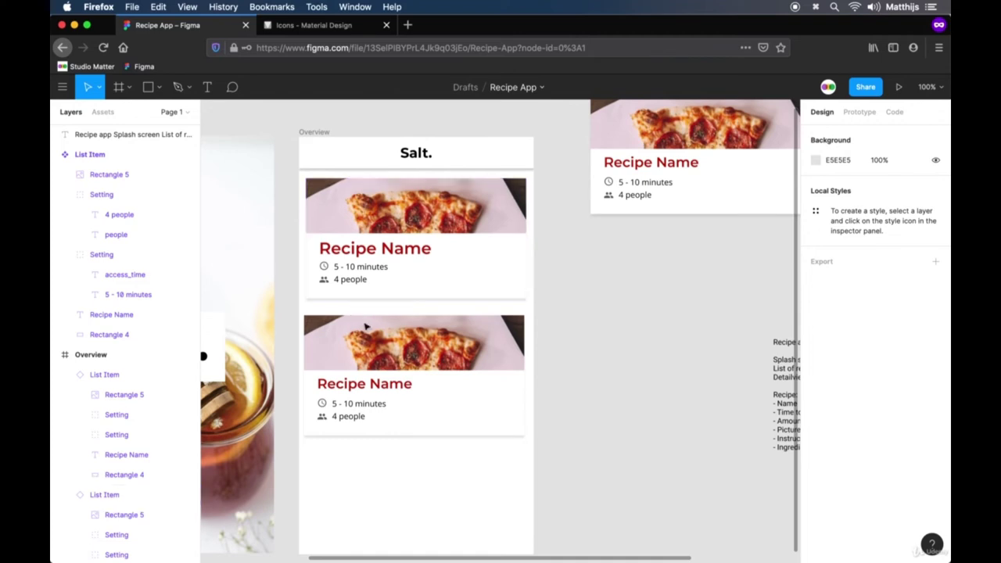
Step: Reset the first List Item instance in the Overview frame to remove its Recipe Name font size override
{"action": "left_click", "coordinate": [408, 249]}
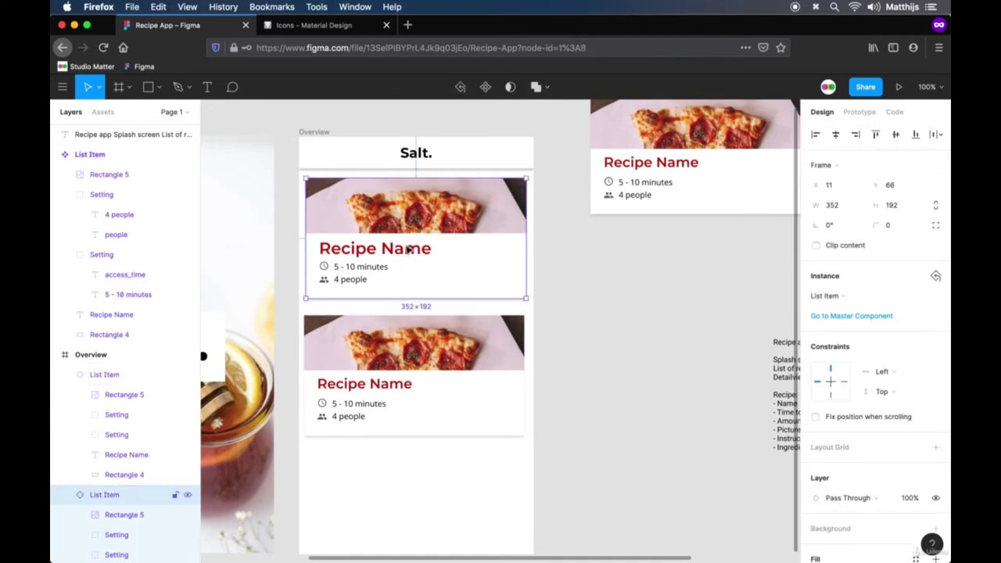
{"action": "left_click", "coordinate": [413, 249]}
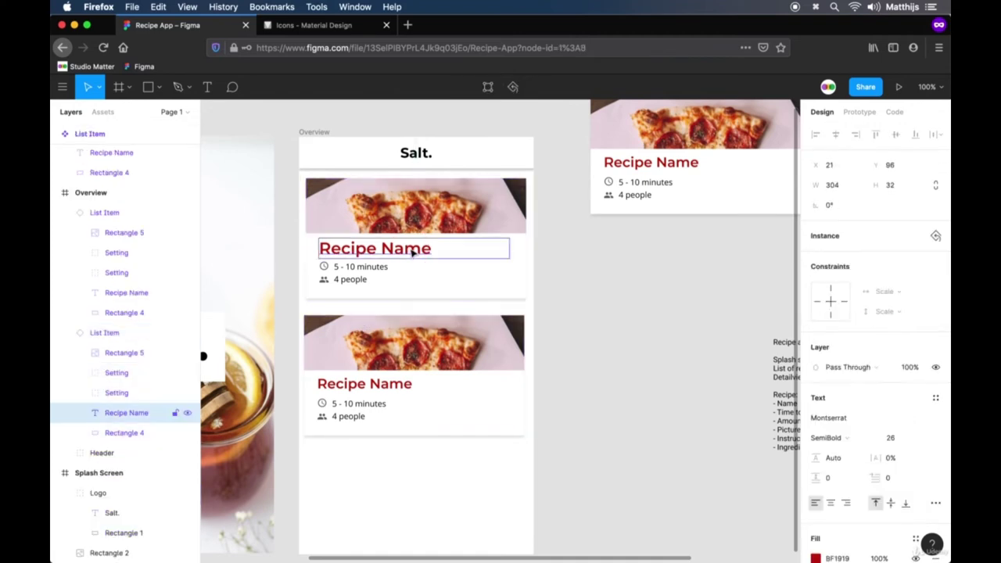
{"action": "left_click", "coordinate": [568, 297]}
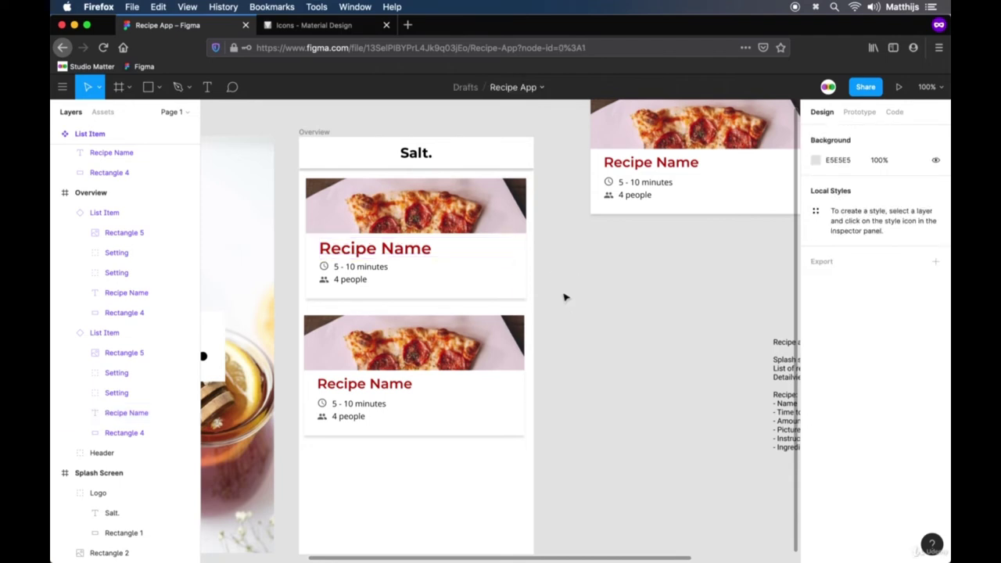
{"action": "right_click", "coordinate": [470, 263]}
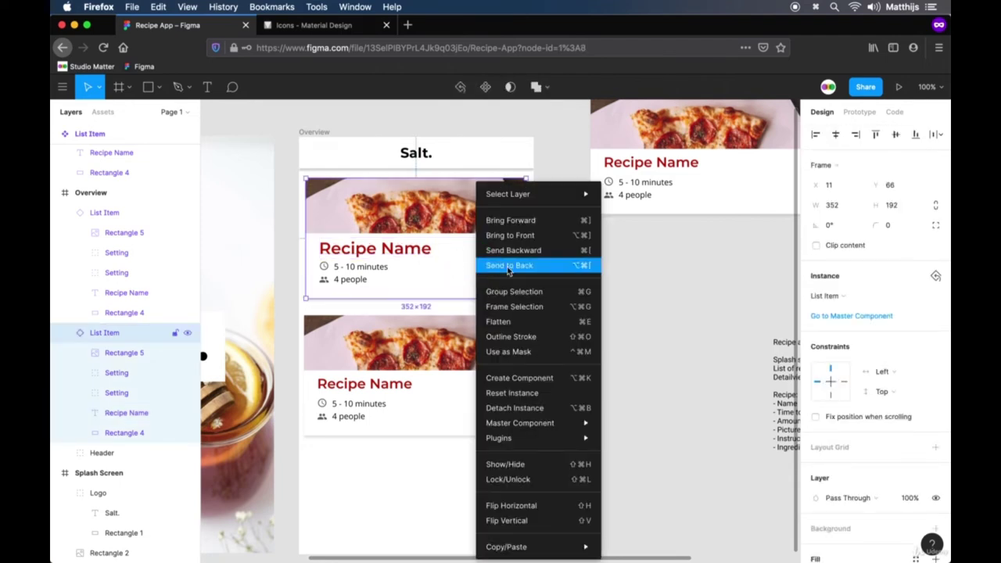
{"action": "left_click", "coordinate": [531, 394]}
{"action": "left_click", "coordinate": [583, 346]}
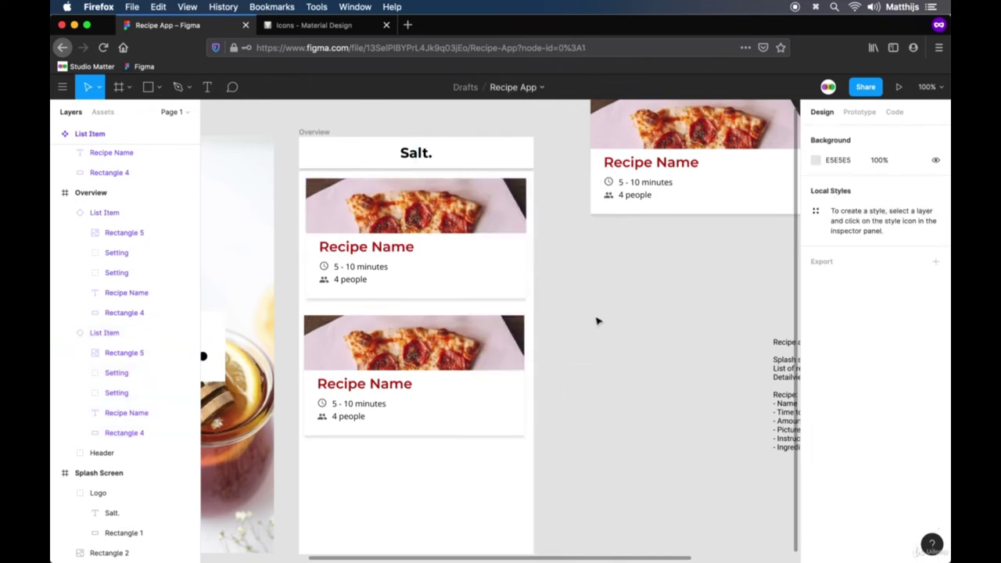
Step: Shrink the white background rectangle of the List Item master component to a height of about 187
{"action": "scroll", "coordinate": [599, 321], "scroll_direction": "right", "scroll_amount": 3}
{"action": "scroll", "coordinate": [599, 321], "scroll_direction": "up", "scroll_amount": 3}
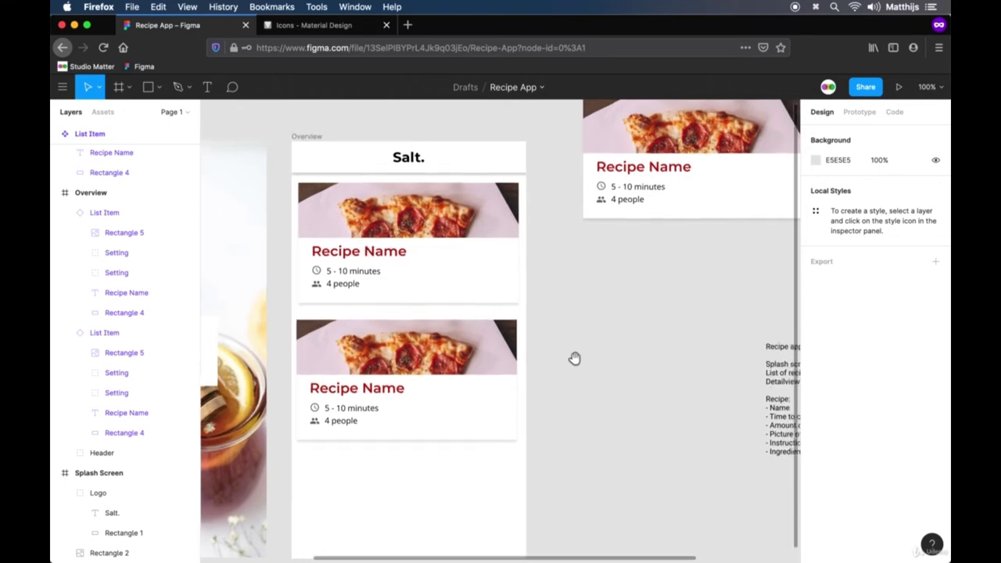
{"action": "left_click", "coordinate": [607, 227]}
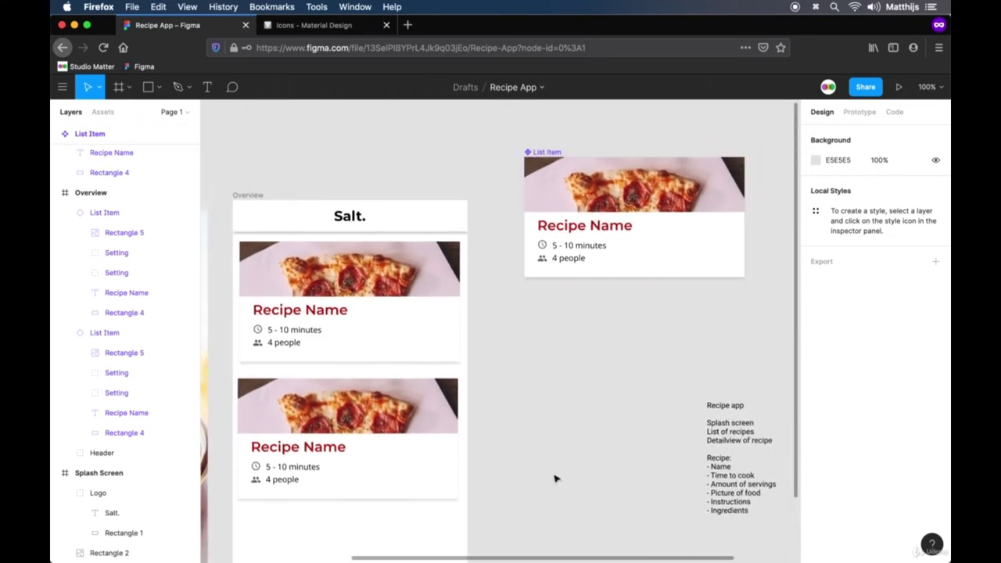
{"action": "left_click", "coordinate": [663, 274]}
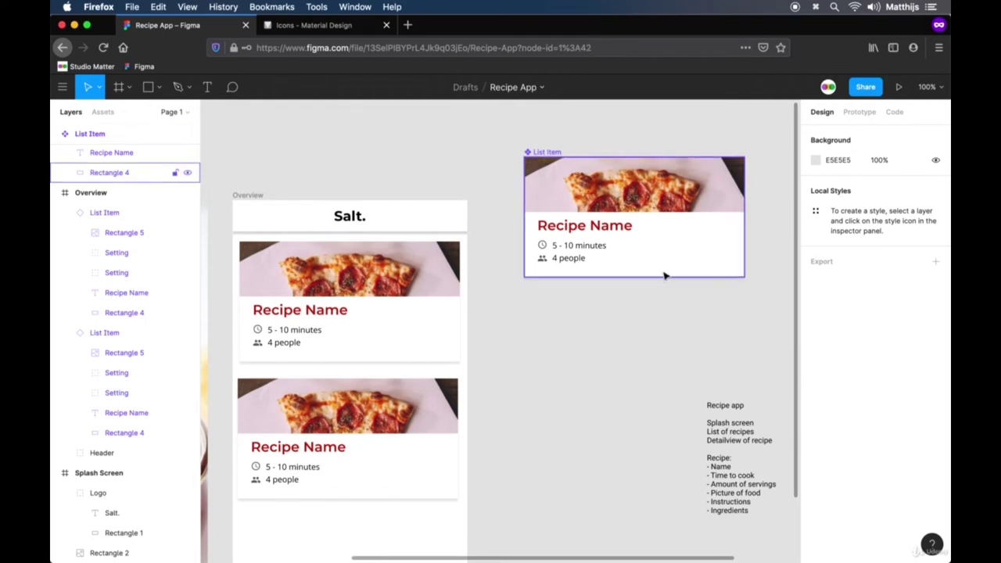
{"action": "left_click_drag", "start_coordinate": [652, 277], "coordinate": [662, 274]}
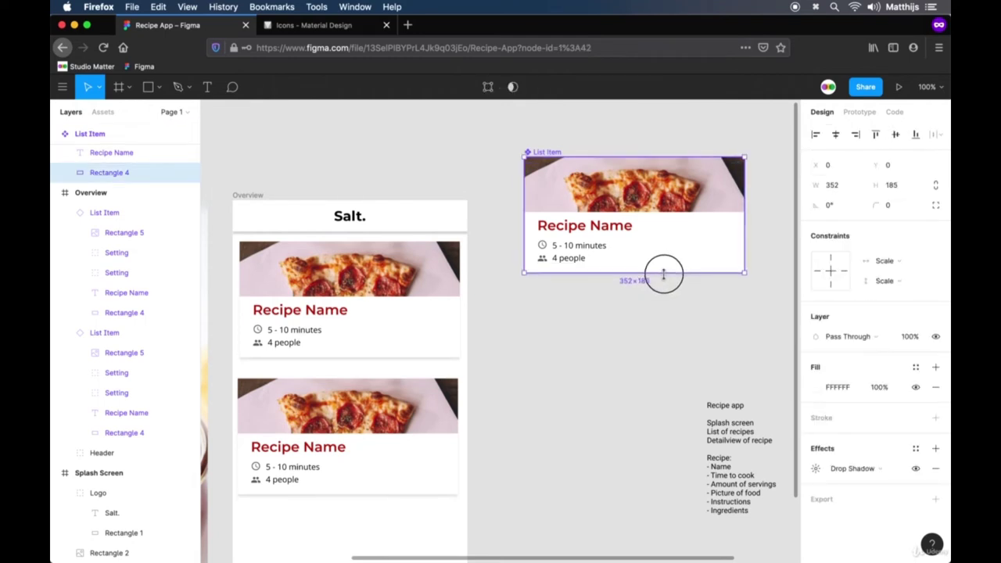
Step: Move the Recipe Name text and both Setting rows down together within the List Item master component
{"action": "left_click", "coordinate": [666, 206]}
{"action": "left_click", "coordinate": [580, 226]}
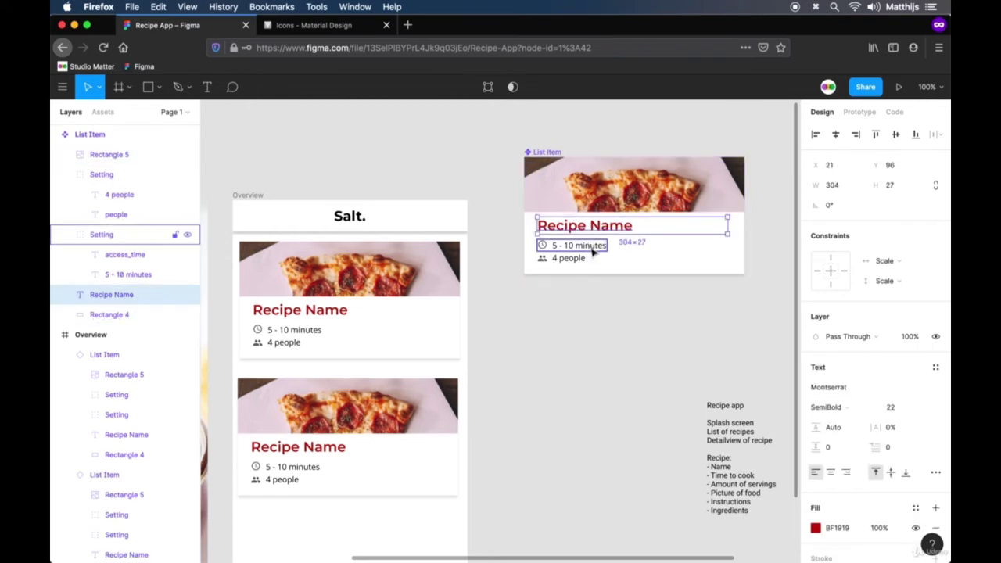
{"action": "left_click", "coordinate": [592, 250], "text": "shift"}
{"action": "left_click", "coordinate": [576, 262], "text": "shift"}
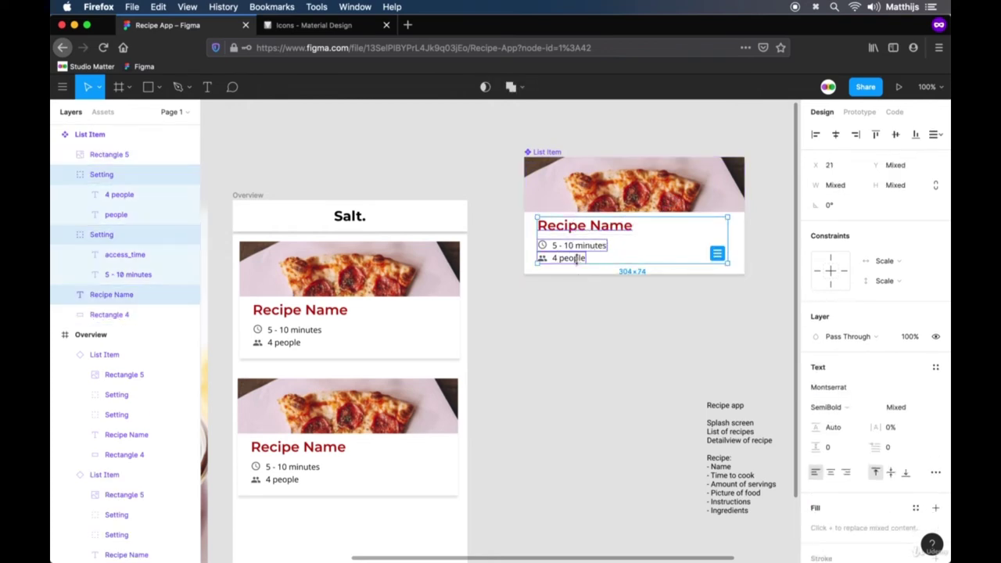
{"action": "left_click_drag", "start_coordinate": [576, 261], "coordinate": [577, 273]}
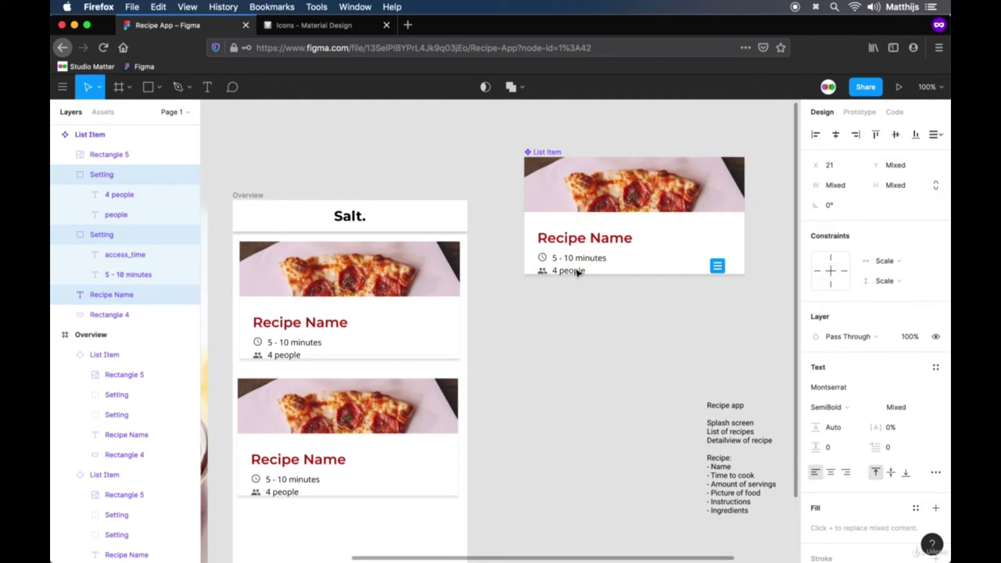
Step: Extend the master component's pizza image down toward the recipe name and its white background rectangle to a height of 205
{"action": "left_click", "coordinate": [687, 205]}
{"action": "left_click_drag", "start_coordinate": [630, 213], "coordinate": [646, 230]}
{"action": "left_click", "coordinate": [706, 253]}
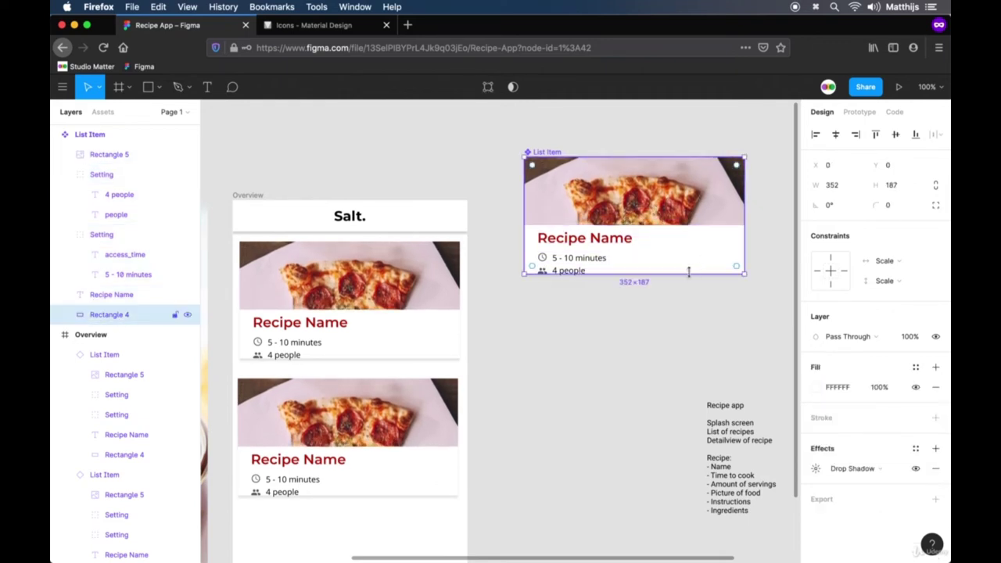
{"action": "left_click_drag", "start_coordinate": [678, 272], "coordinate": [677, 275]}
{"action": "left_click_drag", "start_coordinate": [678, 284], "coordinate": [678, 285]}
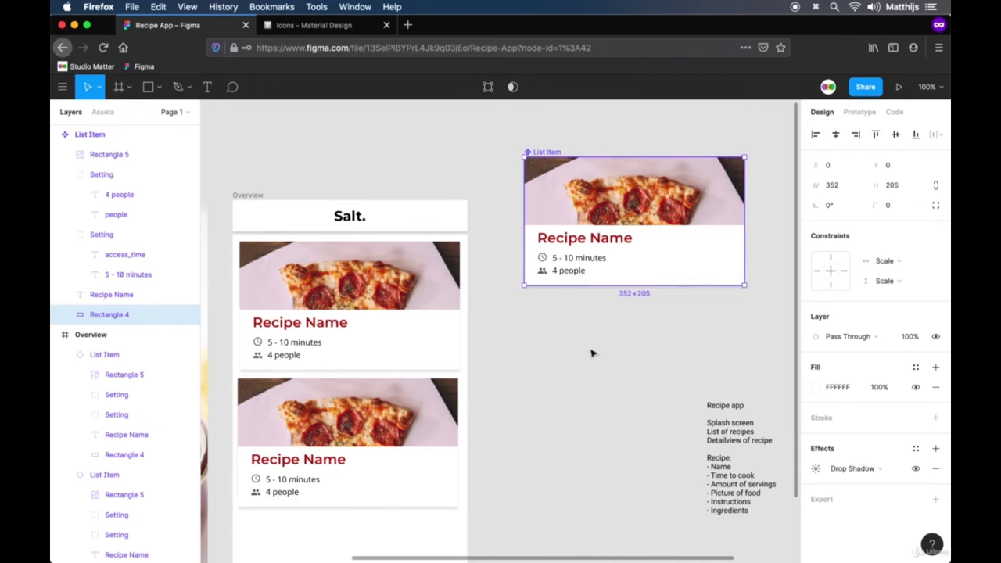
{"action": "left_click", "coordinate": [557, 395]}
{"action": "left_click", "coordinate": [368, 452]}
{"action": "left_click", "coordinate": [566, 424]}
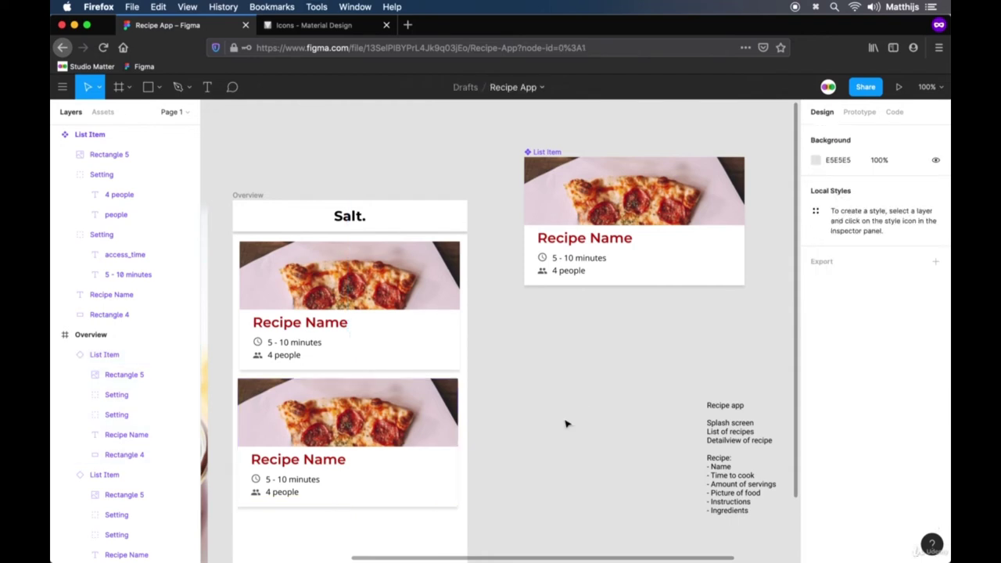
Step: Resize the List Item master component's frame to fit its contents
{"action": "left_click", "coordinate": [419, 291]}
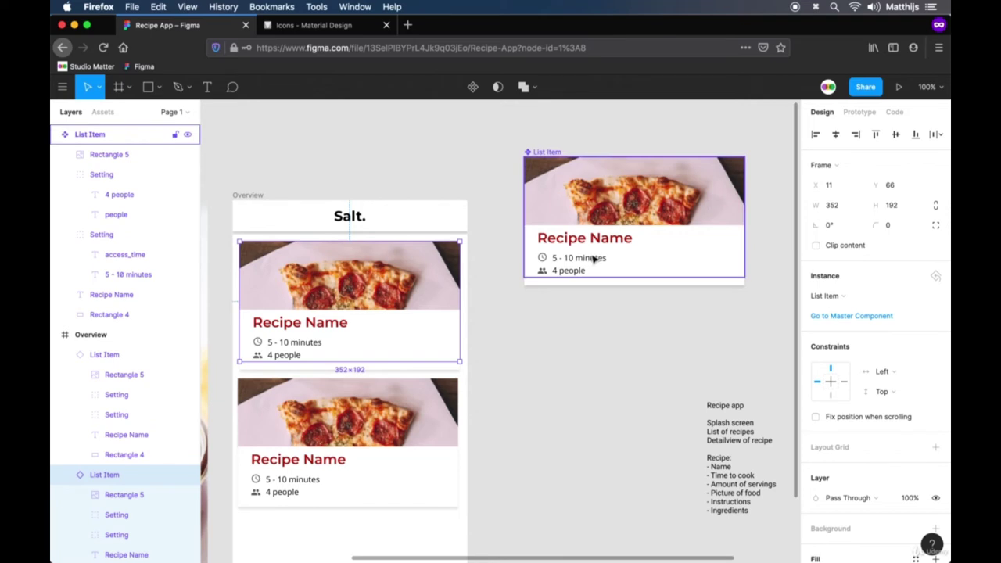
{"action": "left_click", "coordinate": [543, 152]}
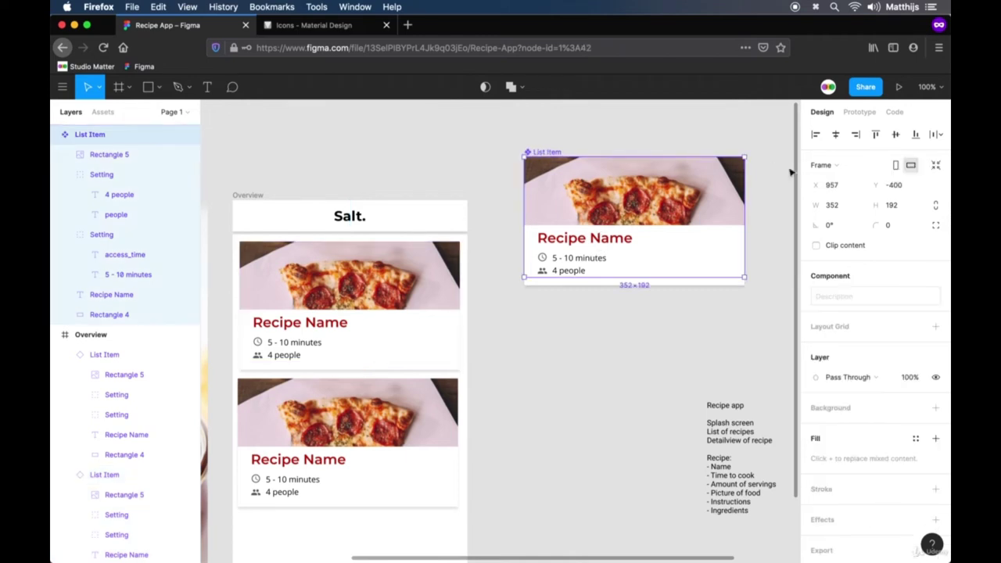
{"action": "left_click", "coordinate": [936, 166]}
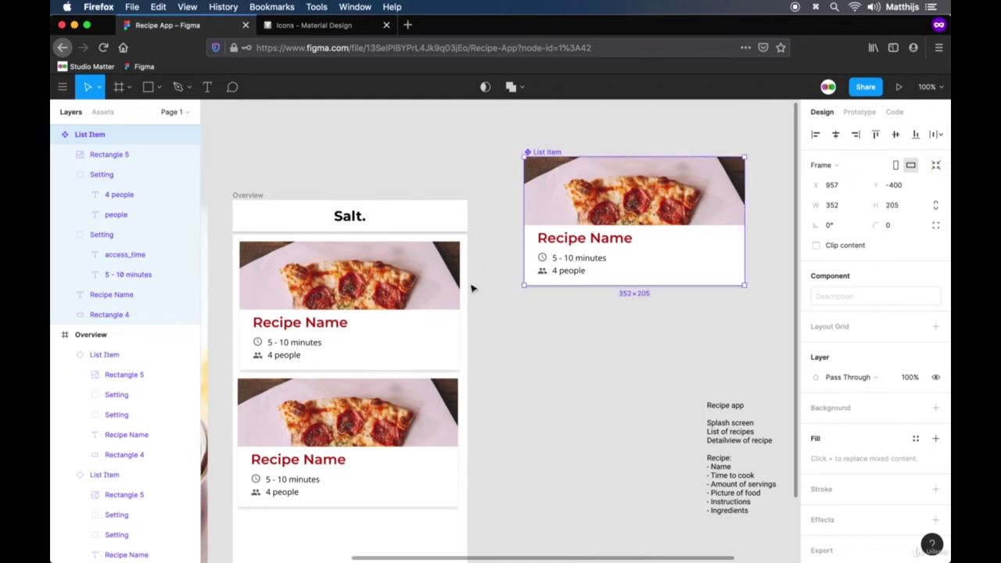
{"action": "left_click", "coordinate": [447, 308]}
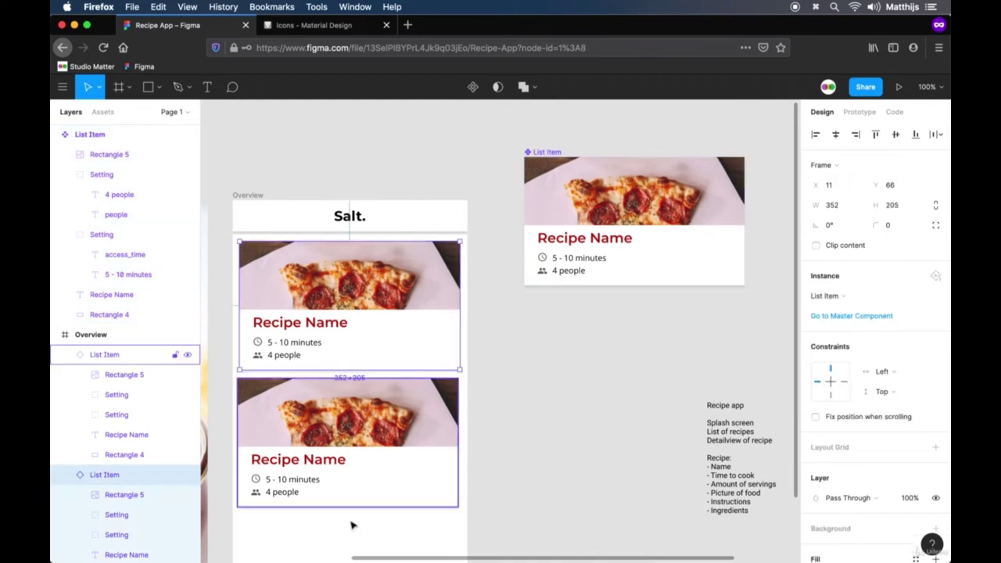
Step: Duplicate the second List Item instance and place the copy below it in the Overview frame at Y 506
{"action": "left_click", "coordinate": [342, 465]}
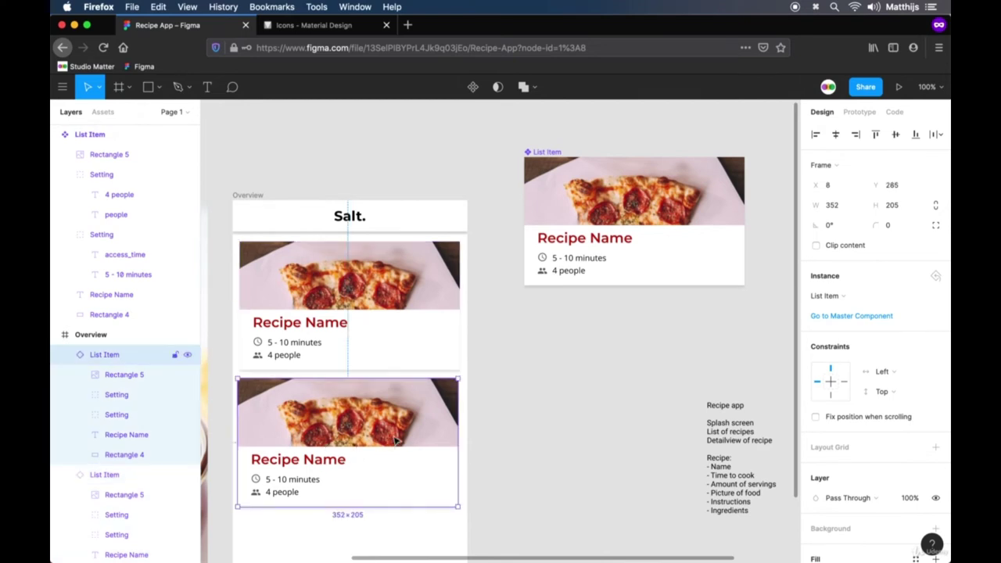
{"action": "scroll", "coordinate": [574, 403], "scroll_direction": "down", "scroll_amount": 1}
{"action": "scroll", "coordinate": [574, 403], "scroll_direction": "down", "scroll_amount": 2}
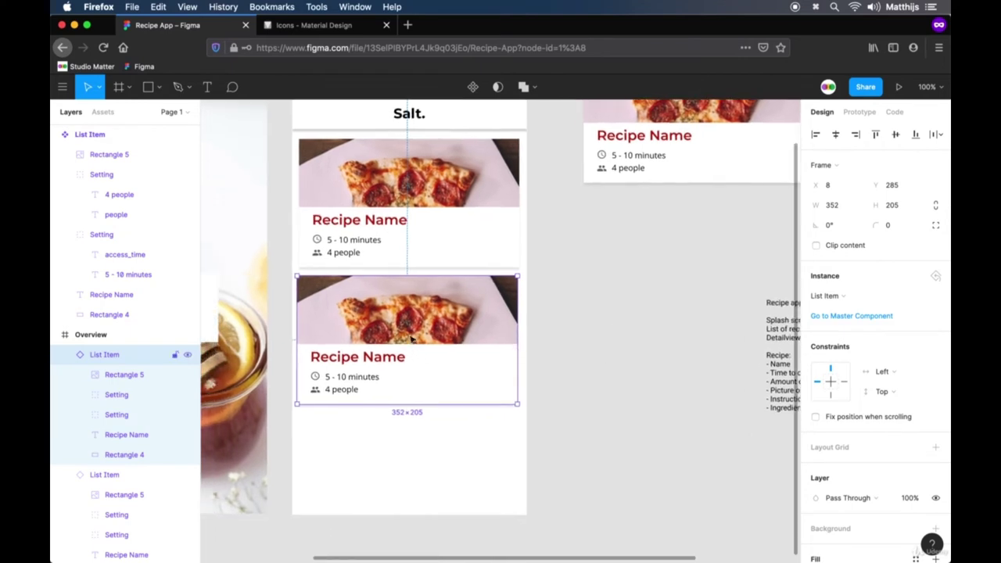
{"action": "double_click", "coordinate": [462, 317]}
{"action": "key", "text": "super+c"}
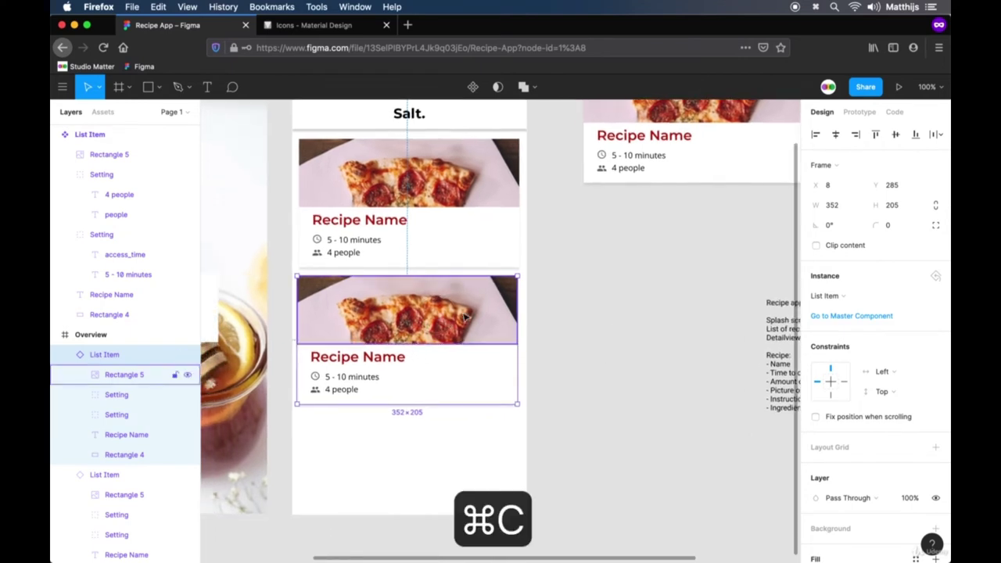
{"action": "key", "text": "super+v"}
{"action": "left_click_drag", "start_coordinate": [474, 316], "coordinate": [472, 454]}
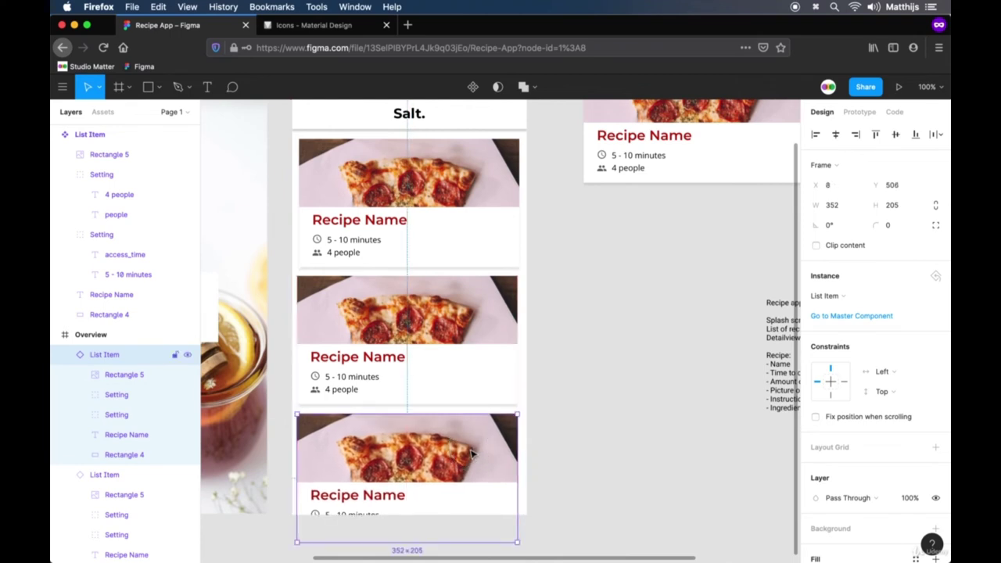
Step: Align the horizontal centers of all three List Item instances in the Overview frame
{"action": "left_click", "coordinate": [470, 343], "text": "shift"}
{"action": "left_click", "coordinate": [468, 221], "text": "shift"}
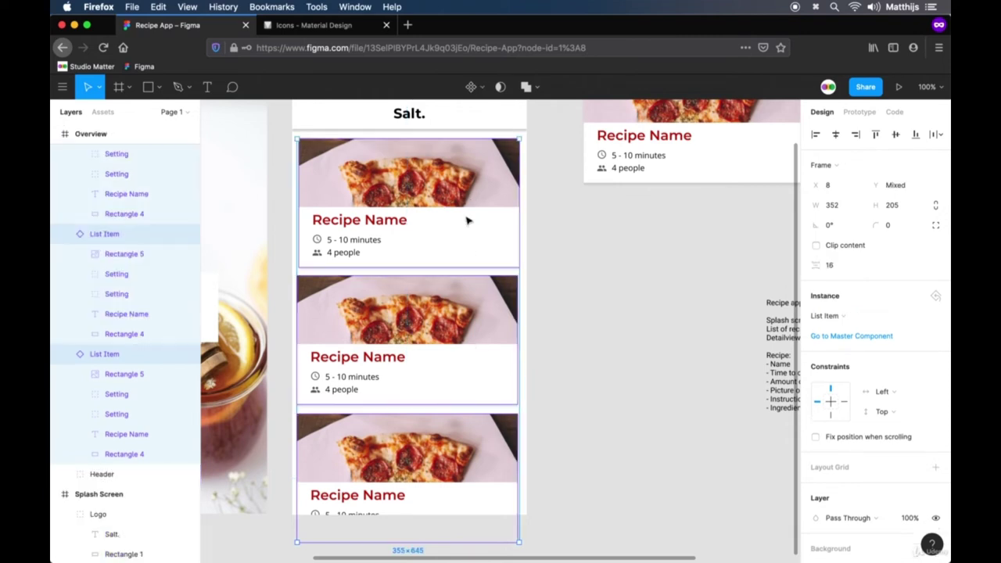
{"action": "left_click", "coordinate": [836, 135]}
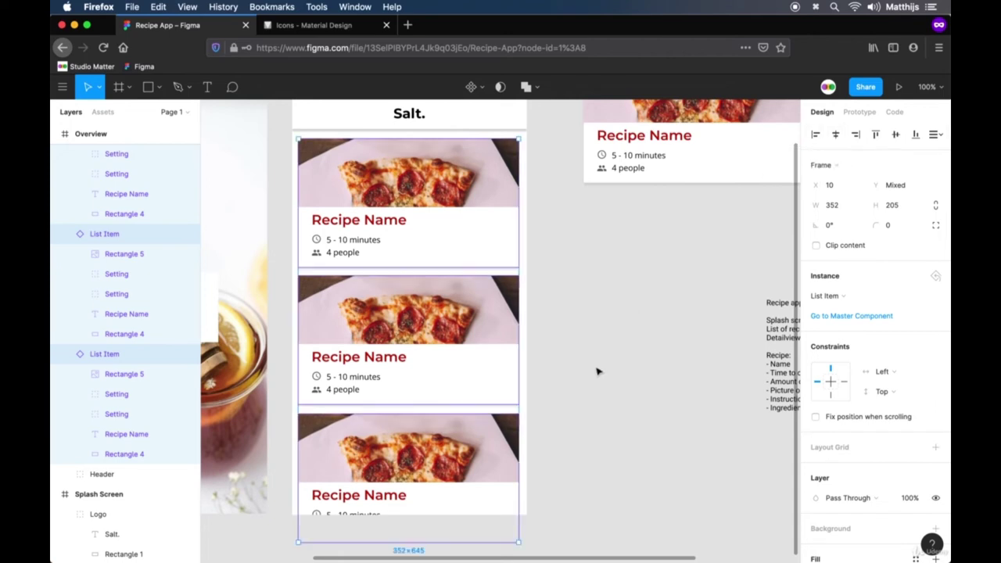
{"action": "left_click", "coordinate": [597, 371]}
{"action": "left_click_drag", "start_coordinate": [648, 333], "coordinate": [619, 364]}
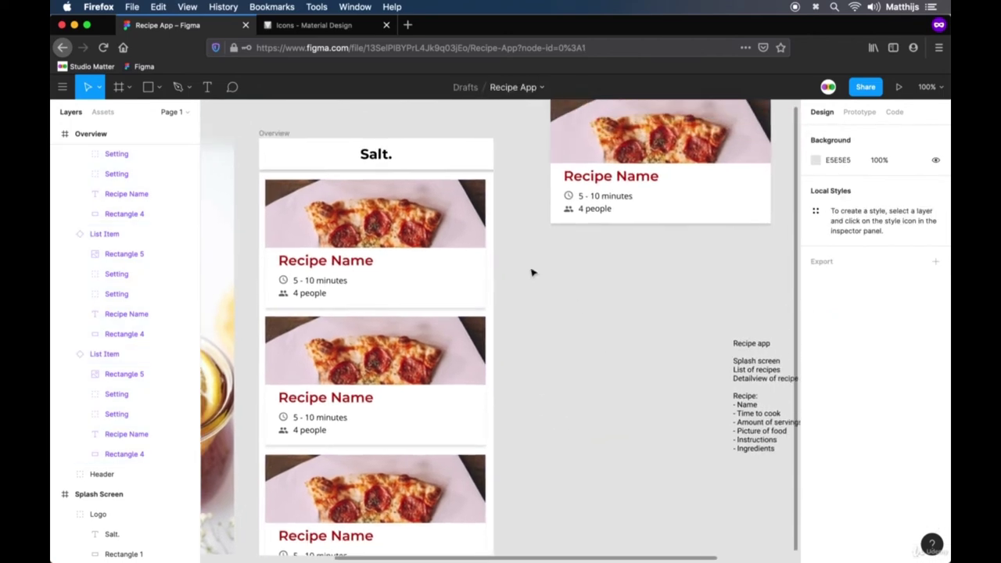
Step: Fill the pizza images of all three List Item instances with random food photos using the Unsplash plugin
{"action": "left_click", "coordinate": [450, 227]}
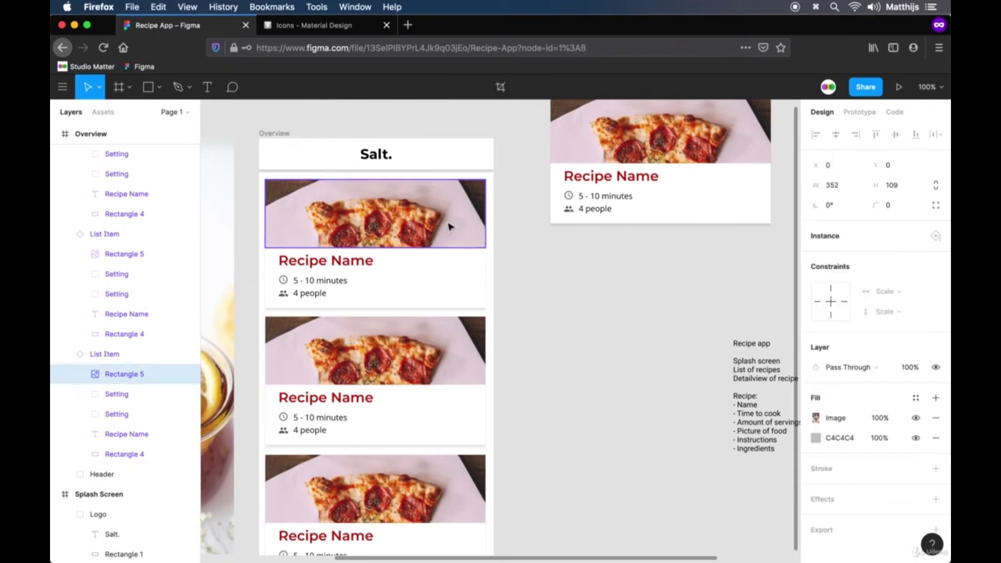
{"action": "left_click", "coordinate": [435, 354], "text": "shift"}
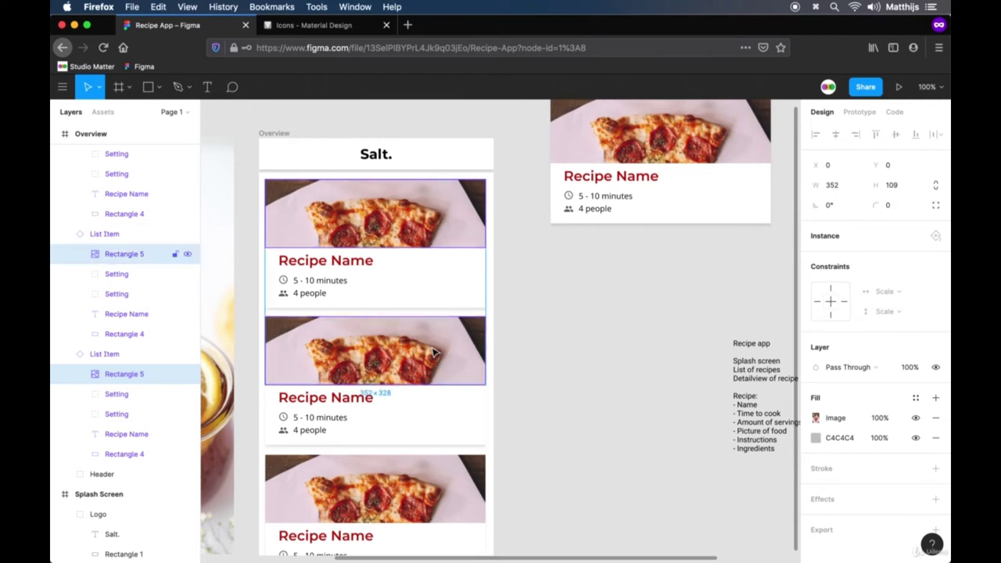
{"action": "left_click", "coordinate": [456, 469], "text": "shift"}
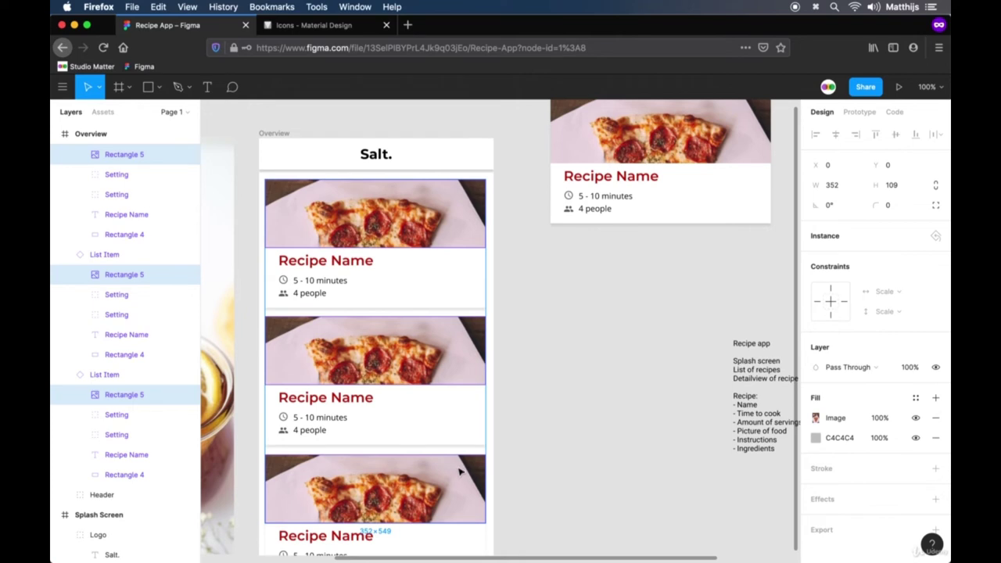
{"action": "right_click", "coordinate": [460, 472]}
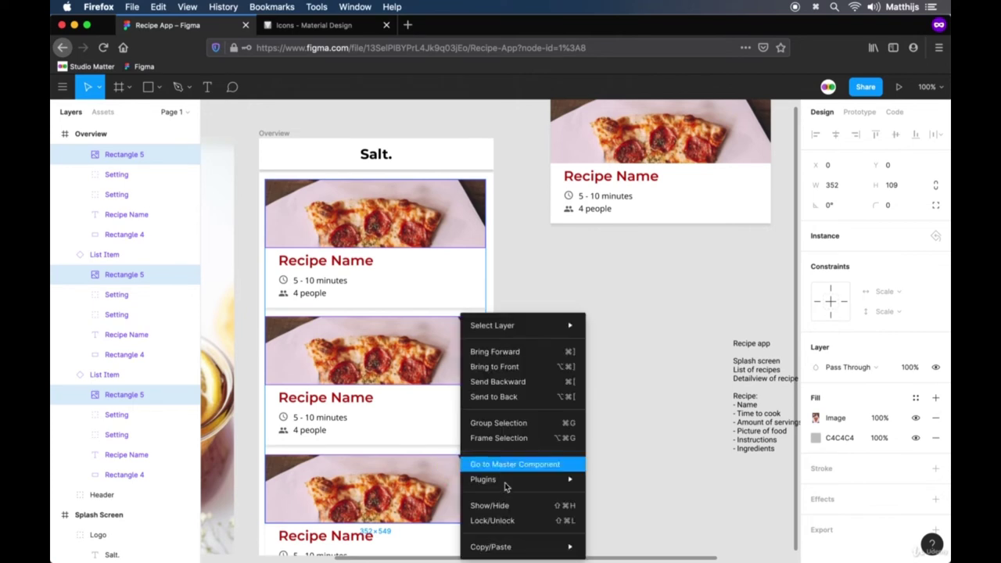
{"action": "mouse_move", "coordinate": [527, 479]}
{"action": "left_click", "coordinate": [633, 480]}
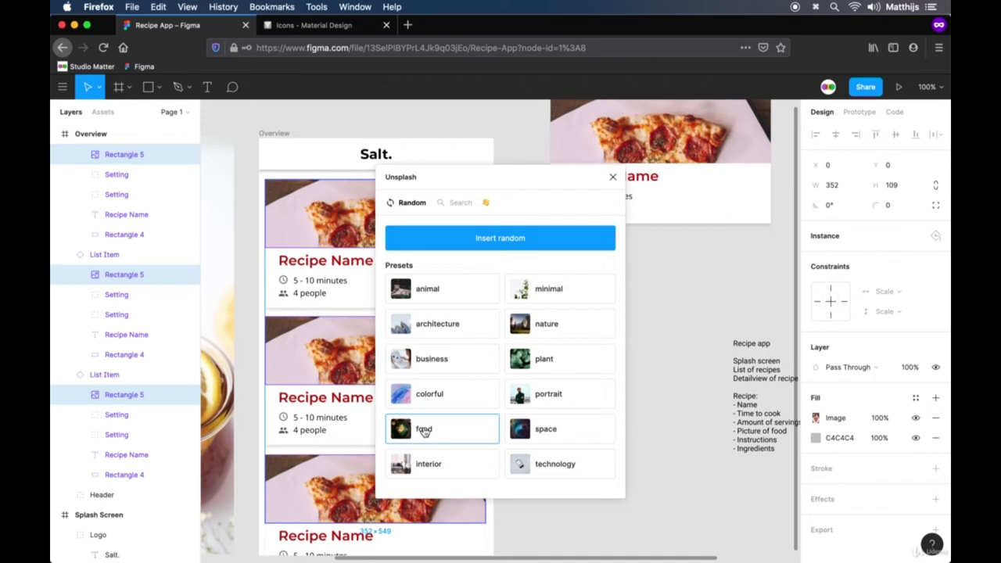
{"action": "left_click", "coordinate": [423, 432]}
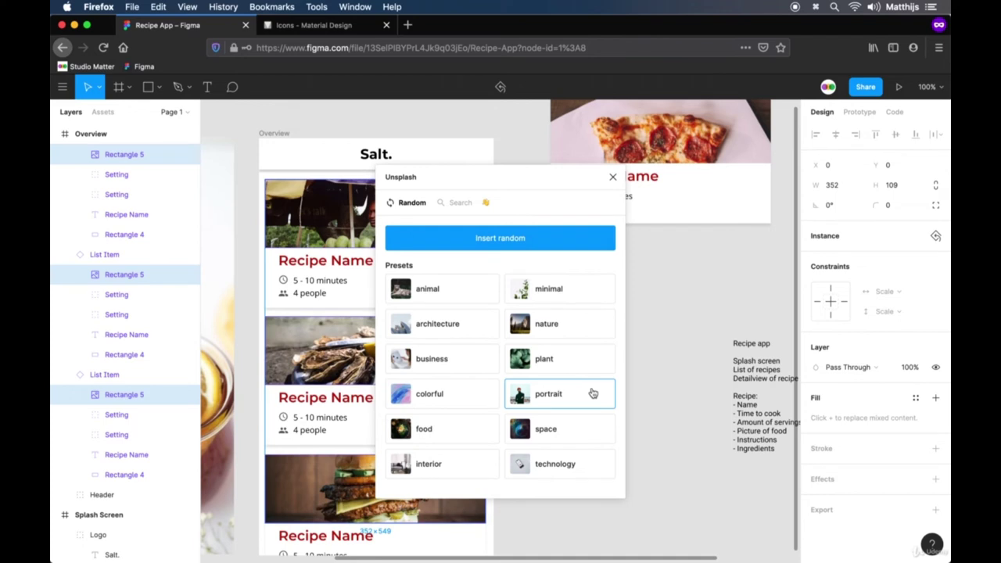
Step: Replace the three instance photos with another random set from Unsplash's food preset and close the plugin
{"action": "left_click_drag", "start_coordinate": [483, 178], "coordinate": [628, 178]}
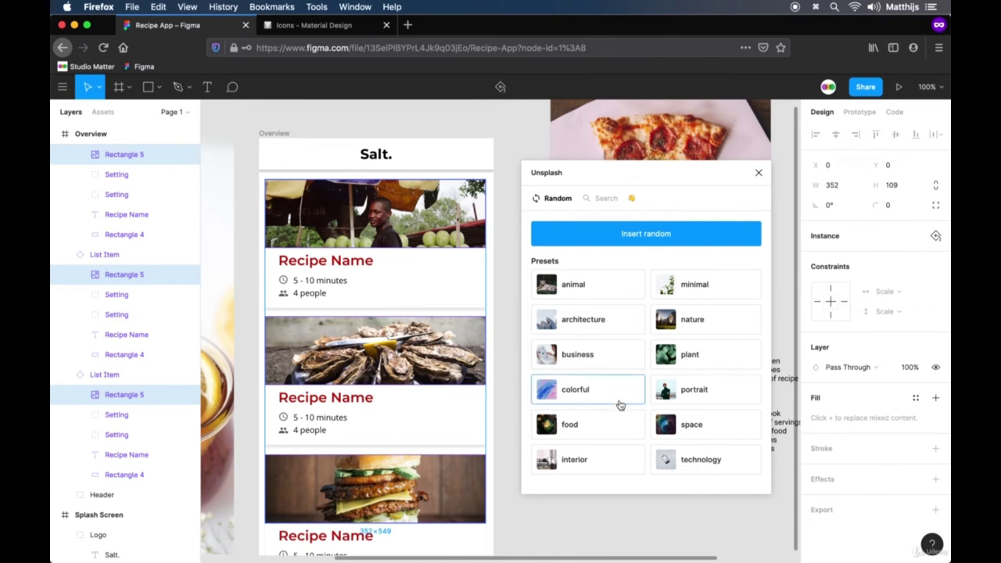
{"action": "left_click", "coordinate": [613, 426]}
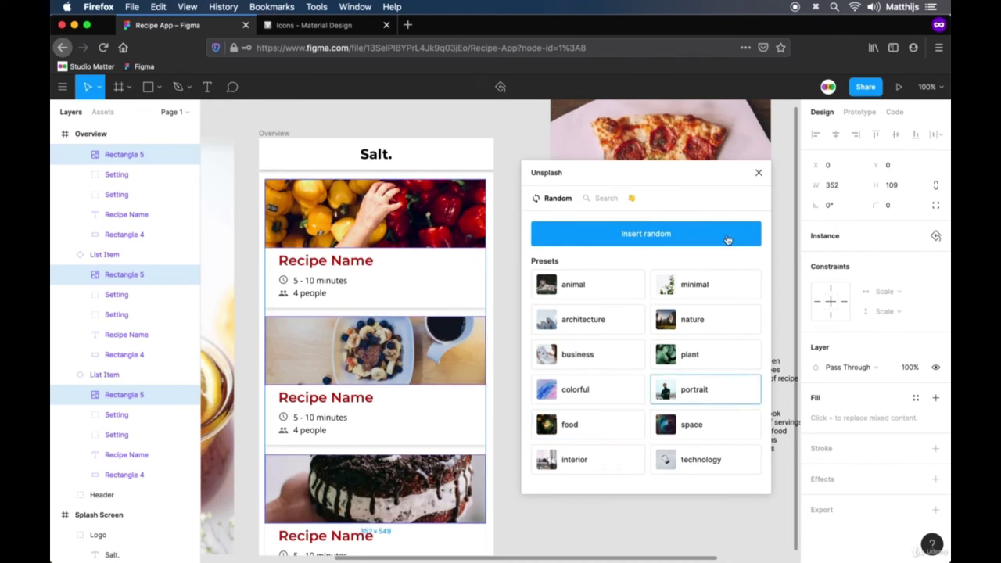
{"action": "left_click", "coordinate": [760, 175]}
{"action": "left_click", "coordinate": [516, 391]}
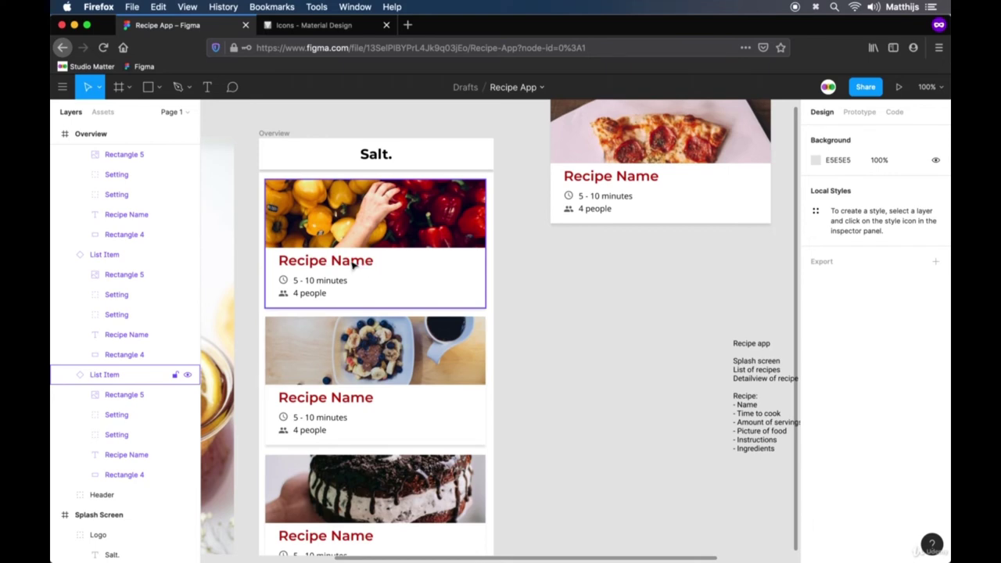
Step: Browse all Figma plugins for "lorem ipsum" and install the Lorem ipsum plugin
{"action": "left_click", "coordinate": [65, 89]}
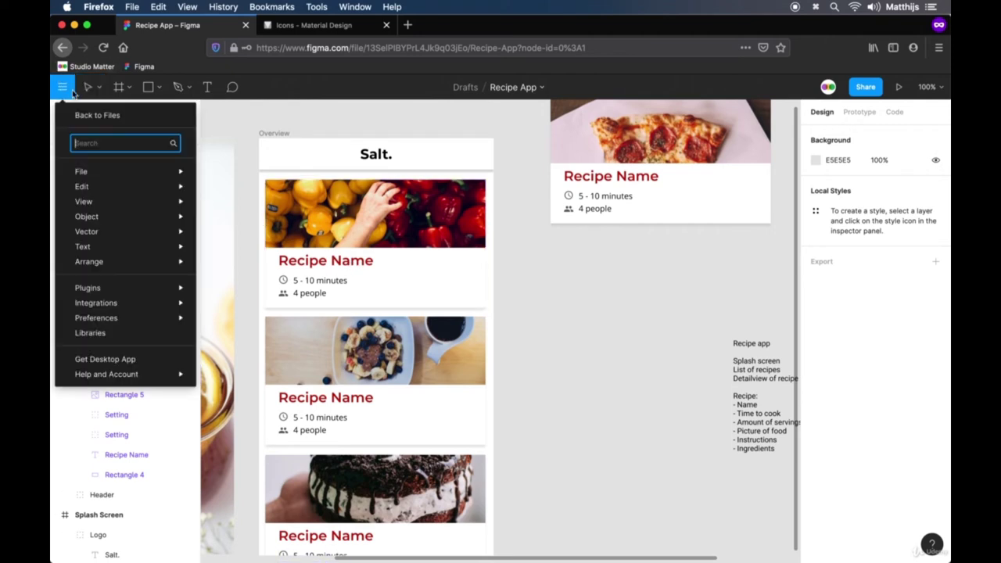
{"action": "mouse_move", "coordinate": [171, 288]}
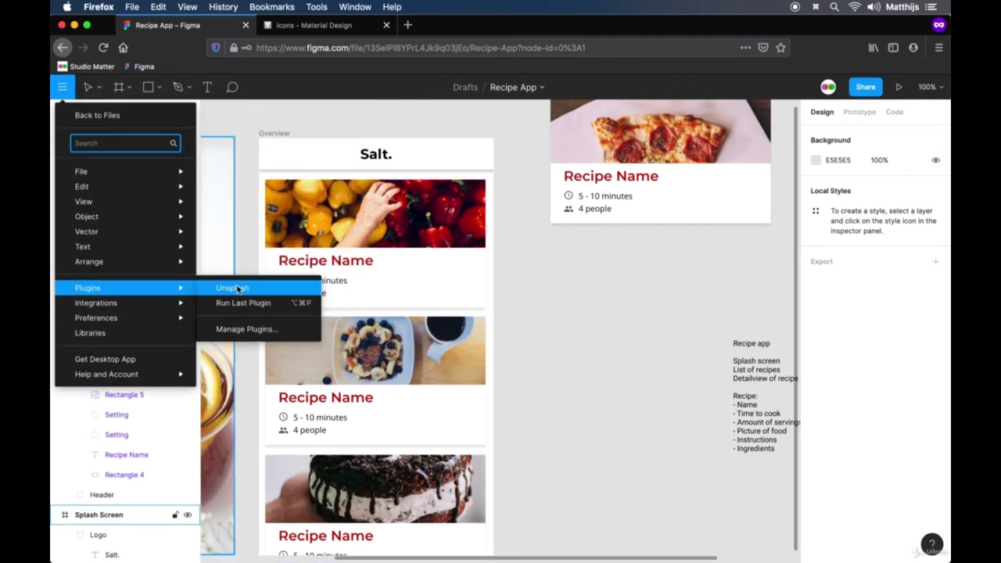
{"action": "left_click", "coordinate": [246, 329]}
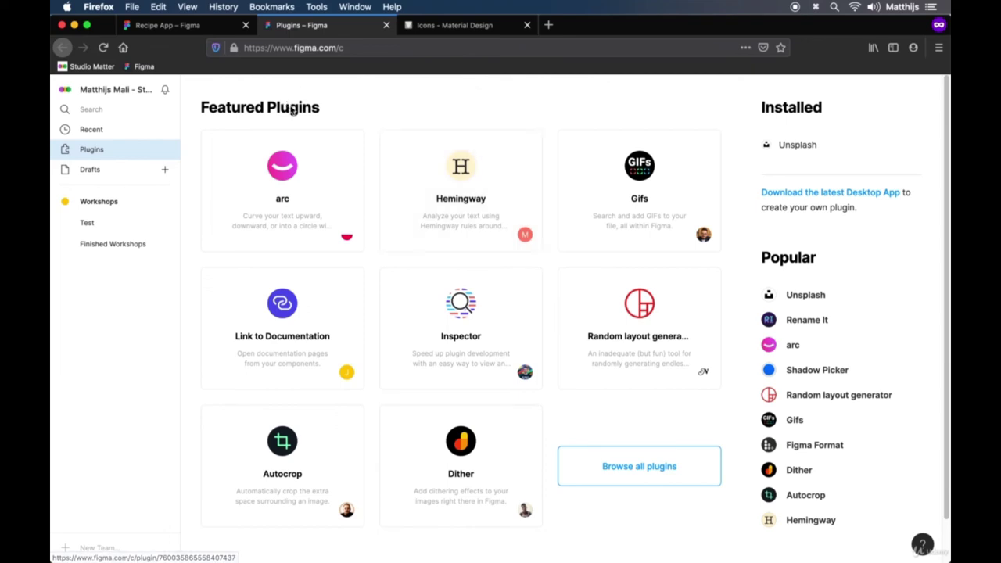
{"action": "left_click", "coordinate": [655, 468]}
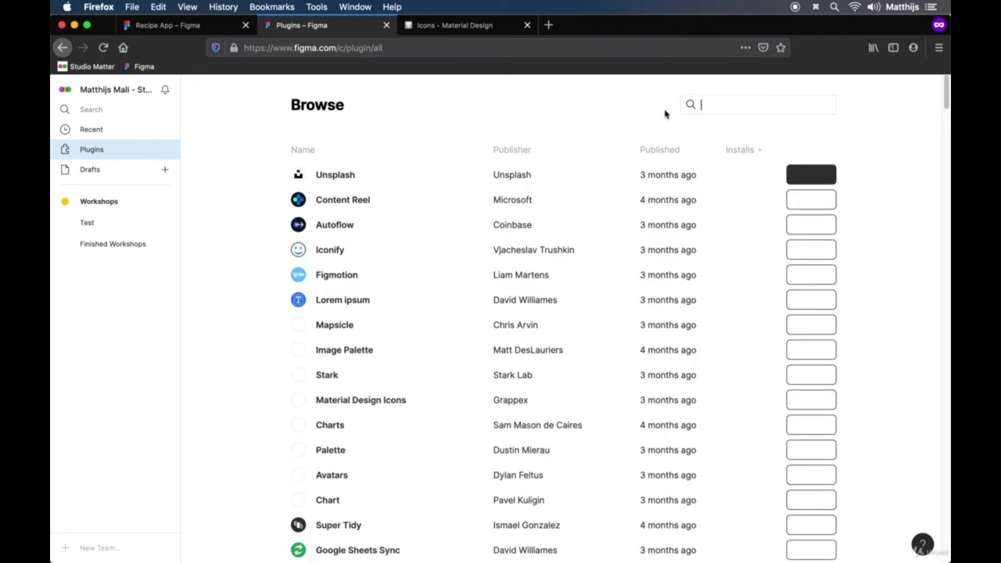
{"action": "type", "text": "lorem ipsum"}
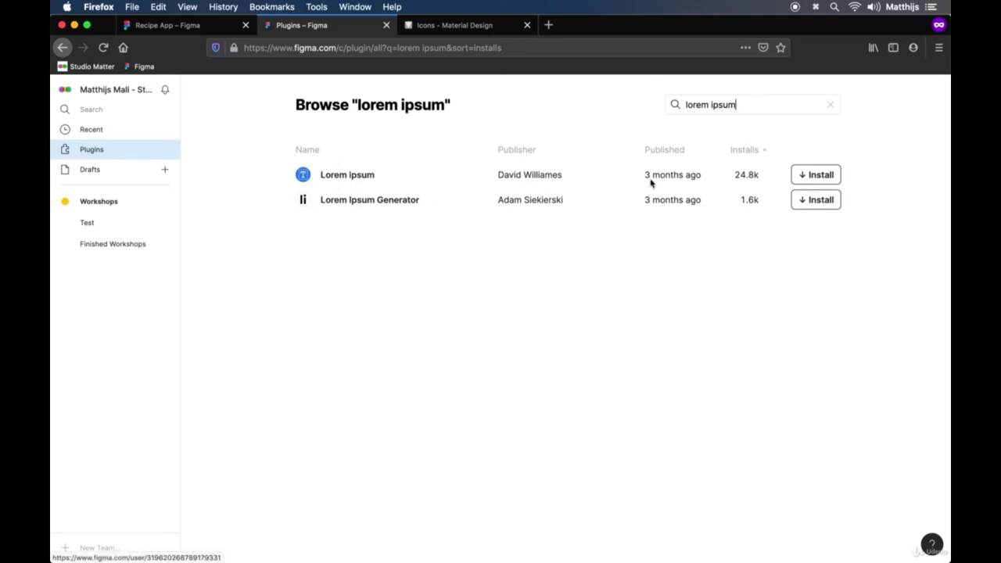
{"action": "left_click", "coordinate": [821, 174]}
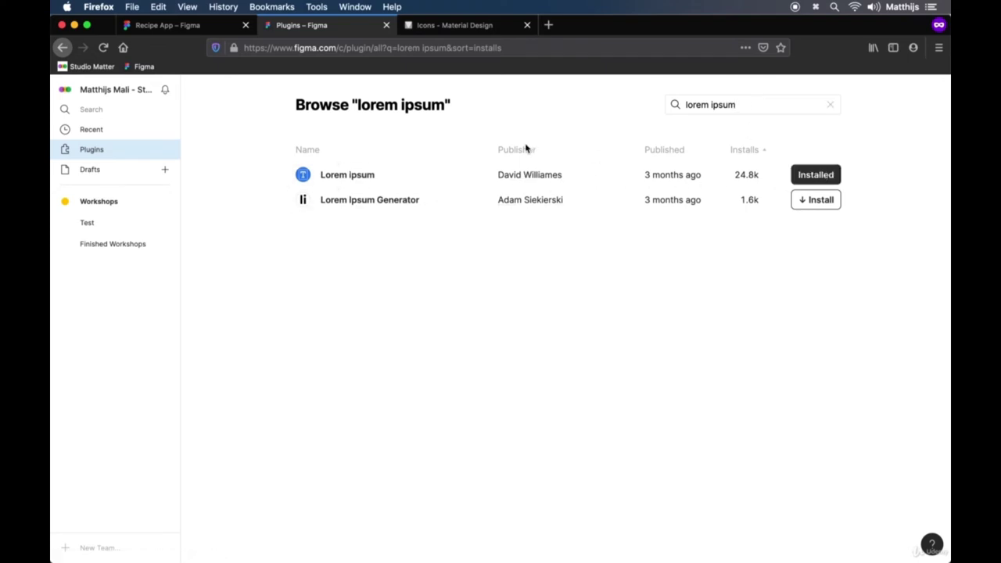
Step: Return to the Recipe App file and auto-generate placeholder text for all three instances' recipe names with the Lorem ipsum plugin
{"action": "left_click", "coordinate": [217, 27]}
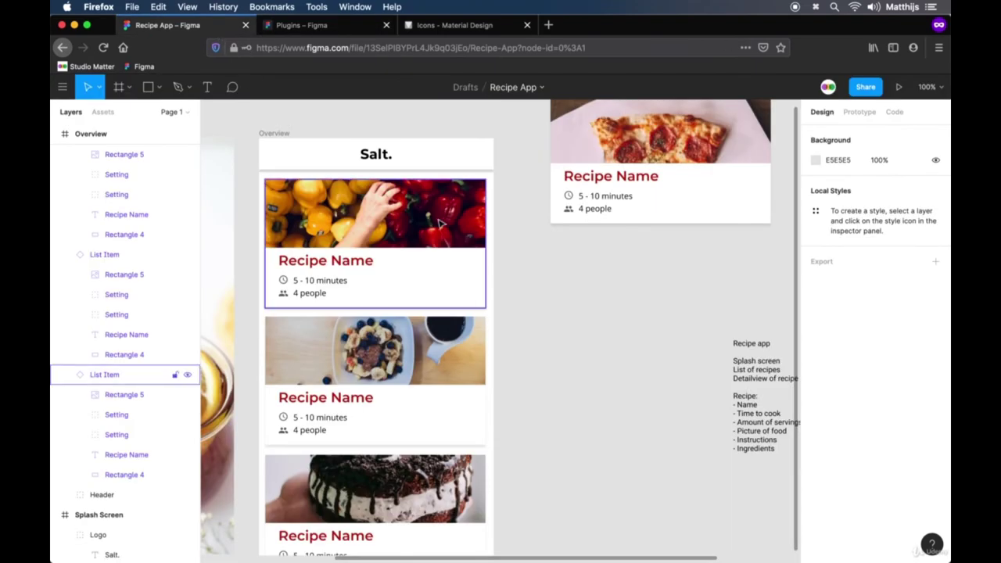
{"action": "left_click", "coordinate": [322, 263]}
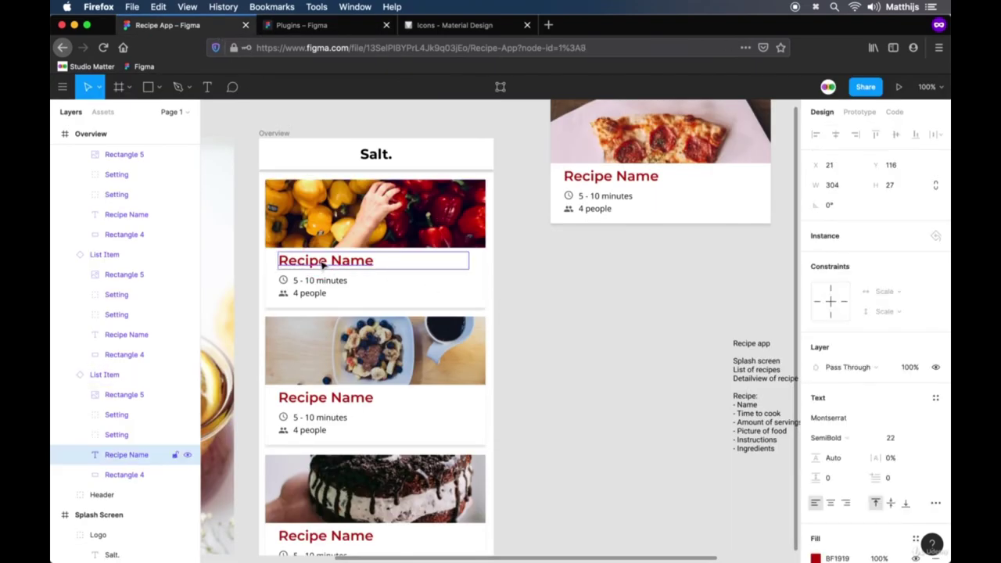
{"action": "left_click", "coordinate": [354, 397], "text": "shift"}
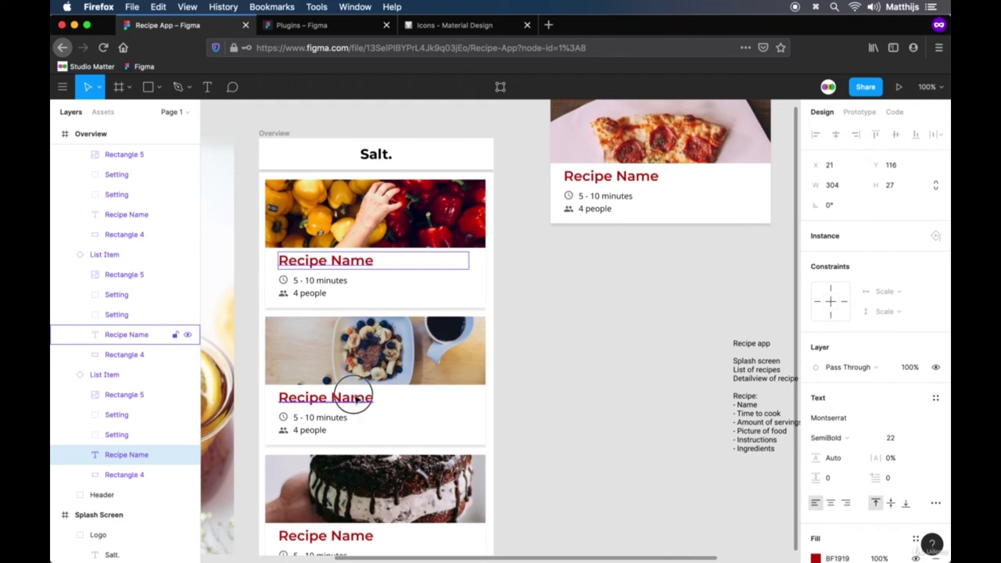
{"action": "left_click", "coordinate": [360, 538], "text": "shift"}
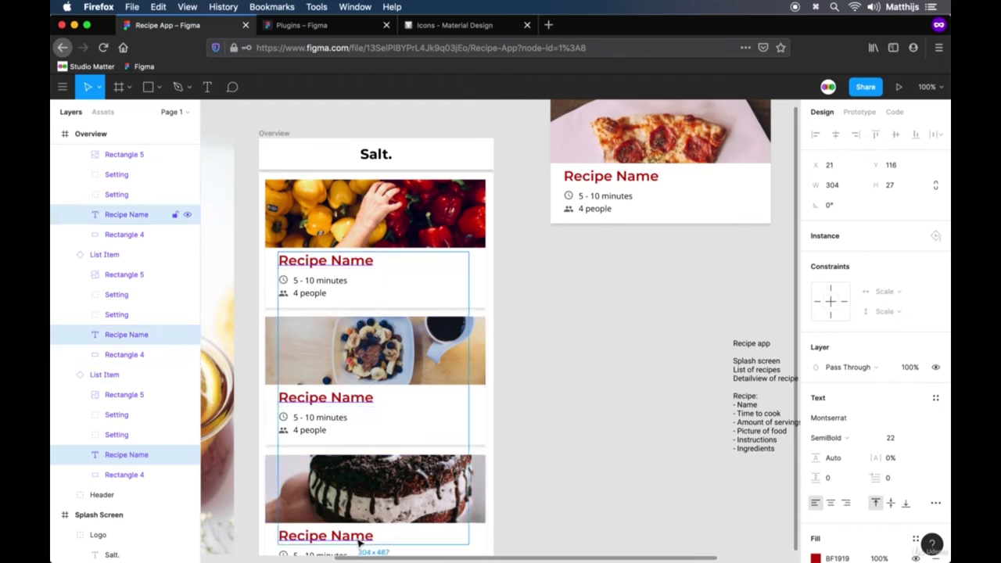
{"action": "right_click", "coordinate": [364, 399]}
{"action": "mouse_move", "coordinate": [441, 485]}
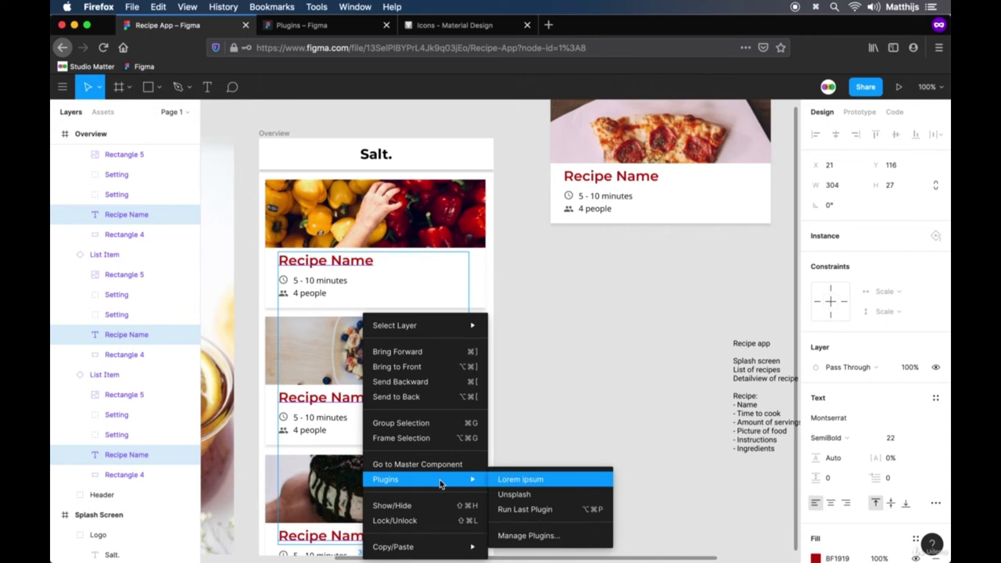
{"action": "left_click", "coordinate": [556, 487]}
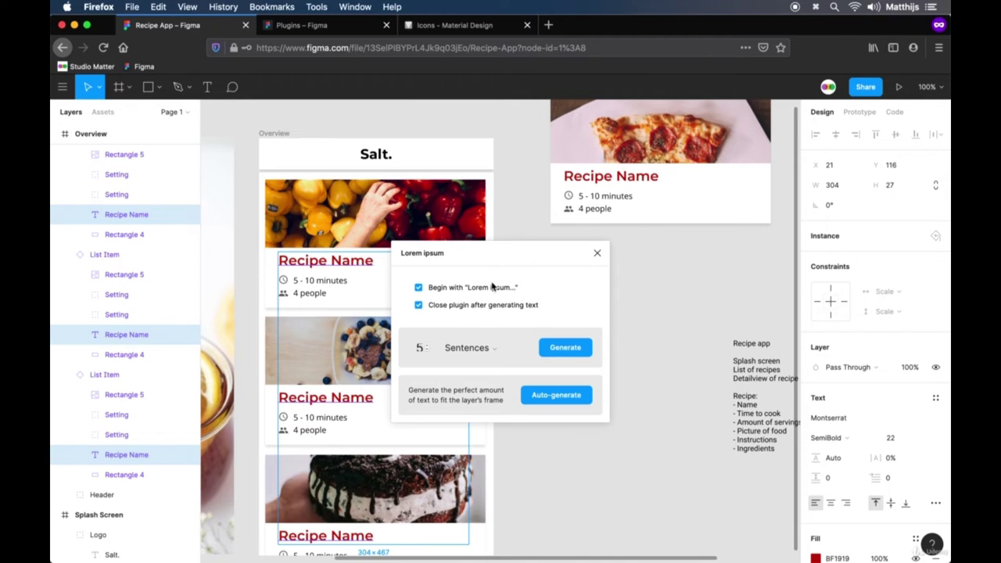
{"action": "left_click", "coordinate": [545, 397]}
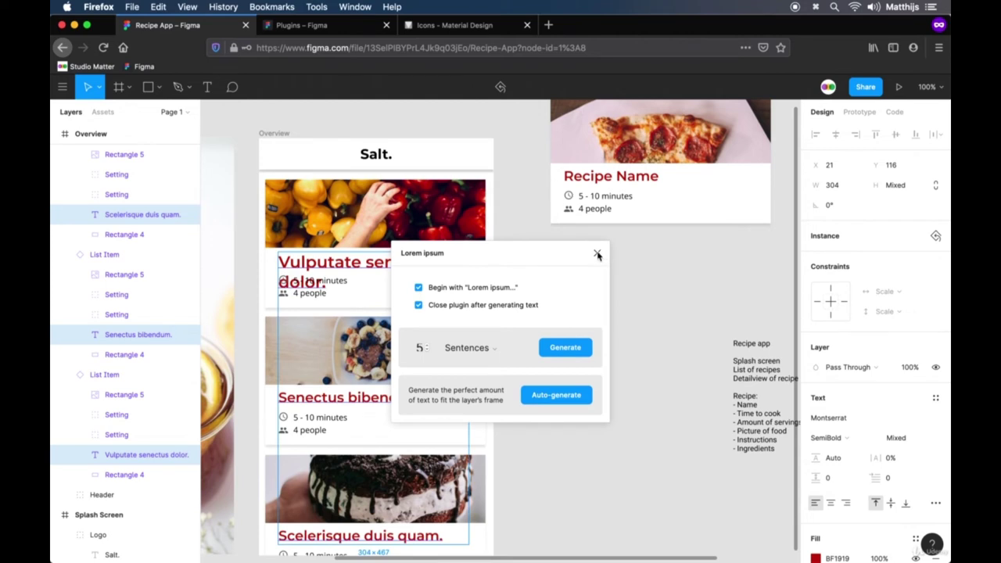
{"action": "left_click", "coordinate": [597, 255]}
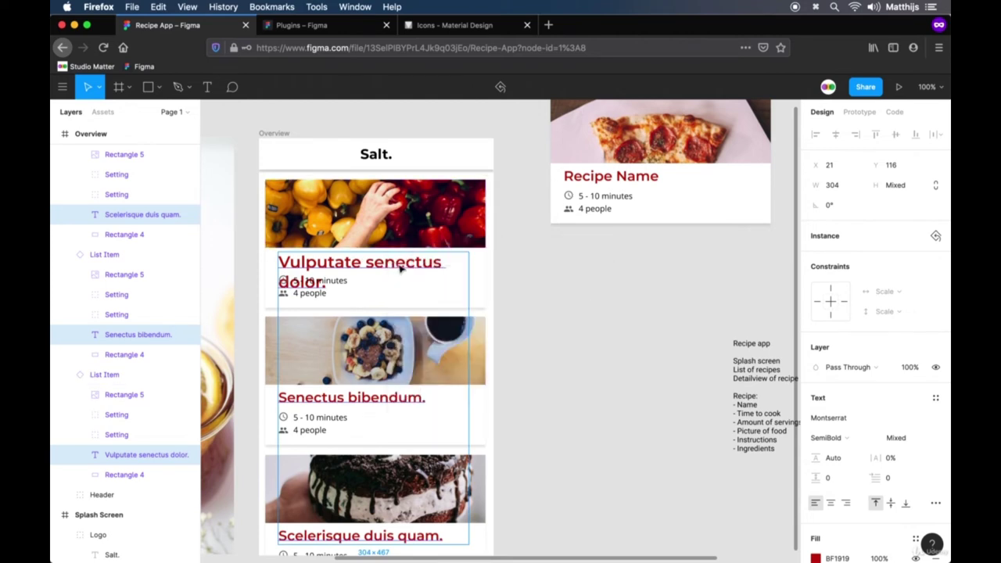
Step: Shorten the first list item's recipe name to "Vulputate senectus"
{"action": "left_click", "coordinate": [398, 268]}
{"action": "double_click", "coordinate": [399, 267]}
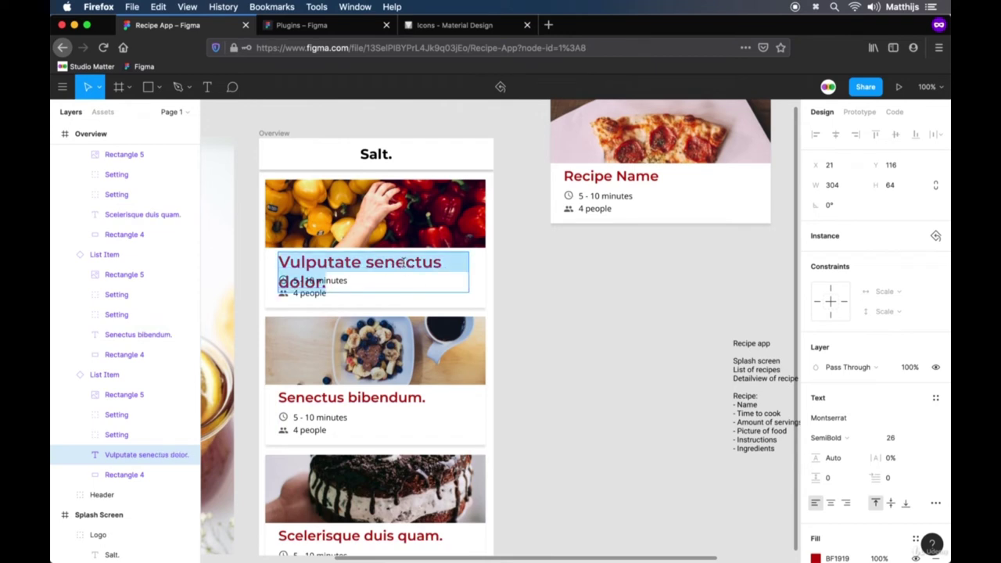
{"action": "double_click", "coordinate": [299, 280]}
{"action": "key", "text": "BackSpace"}
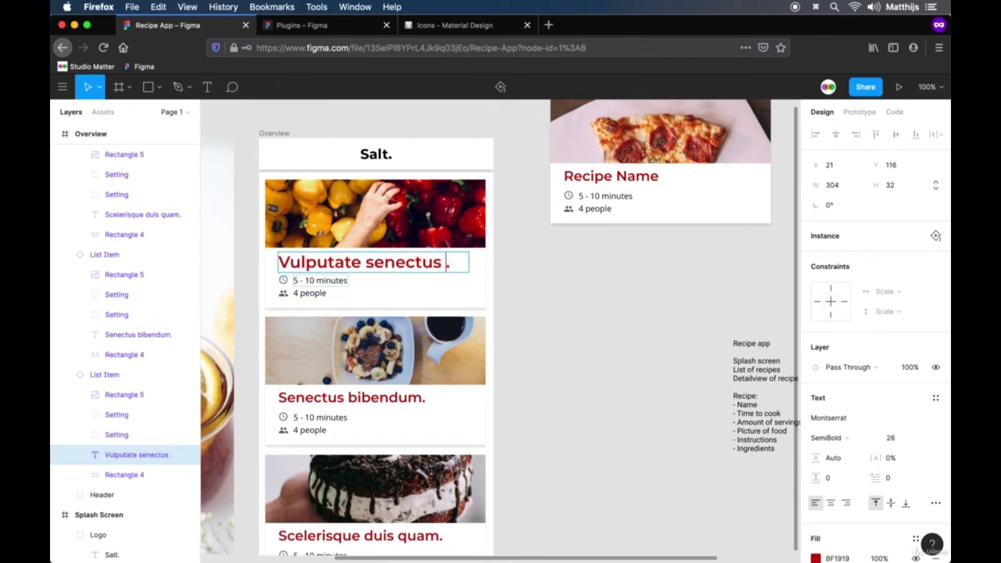
{"action": "key", "text": "Delete"}
{"action": "key", "text": "BackSpace"}
{"action": "left_click", "coordinate": [618, 424]}
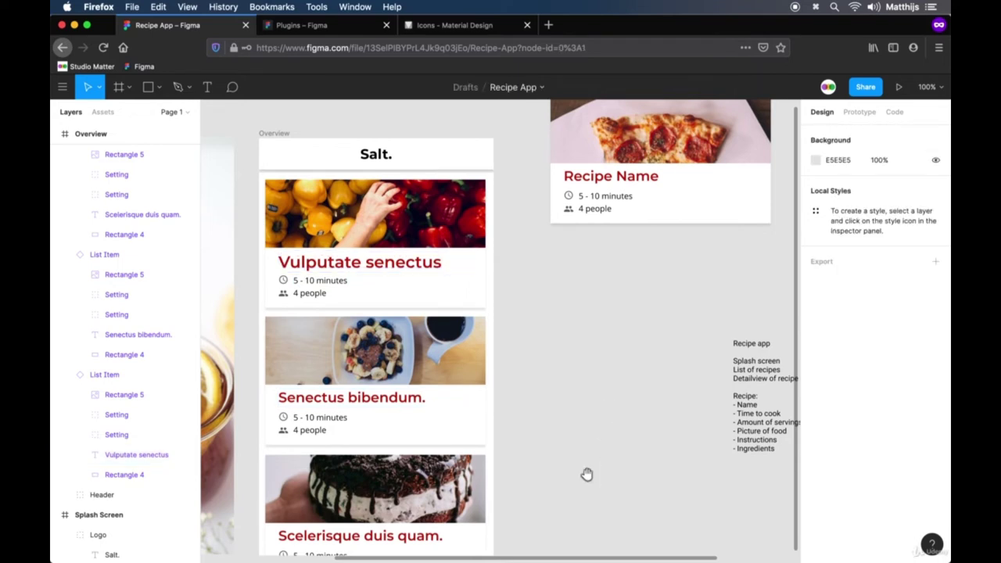
Step: Move the three List Item instances slightly out of alignment with uneven gaps, placing the third at about X 7, Y 532
{"action": "scroll", "coordinate": [586, 474], "scroll_direction": "down", "scroll_amount": 2}
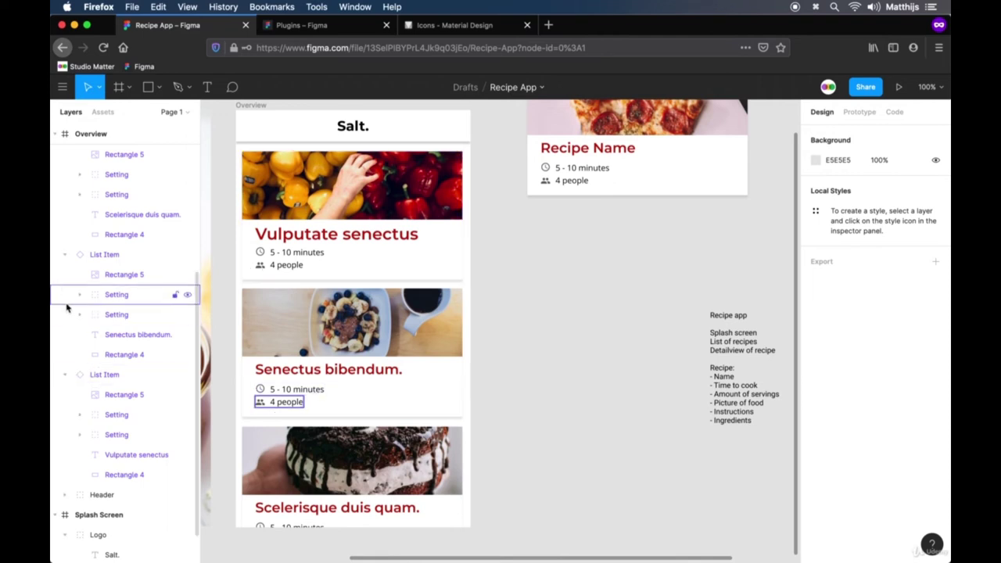
{"action": "scroll", "coordinate": [71, 309], "scroll_direction": "up", "scroll_amount": 5}
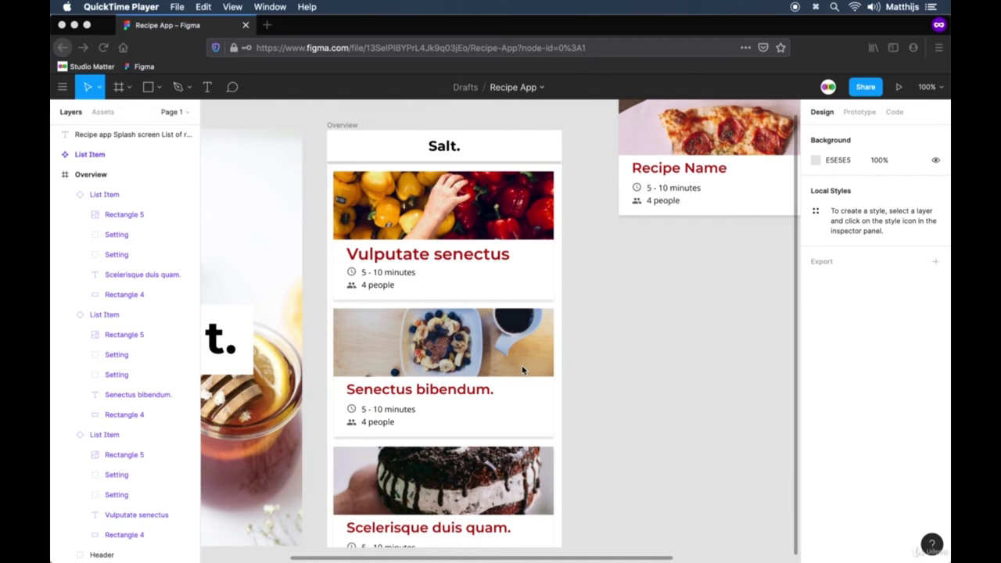
{"action": "left_click", "coordinate": [571, 369]}
{"action": "scroll", "coordinate": [579, 406], "scroll_direction": "left", "scroll_amount": 2}
{"action": "left_click", "coordinate": [423, 371]}
{"action": "left_click", "coordinate": [461, 364]}
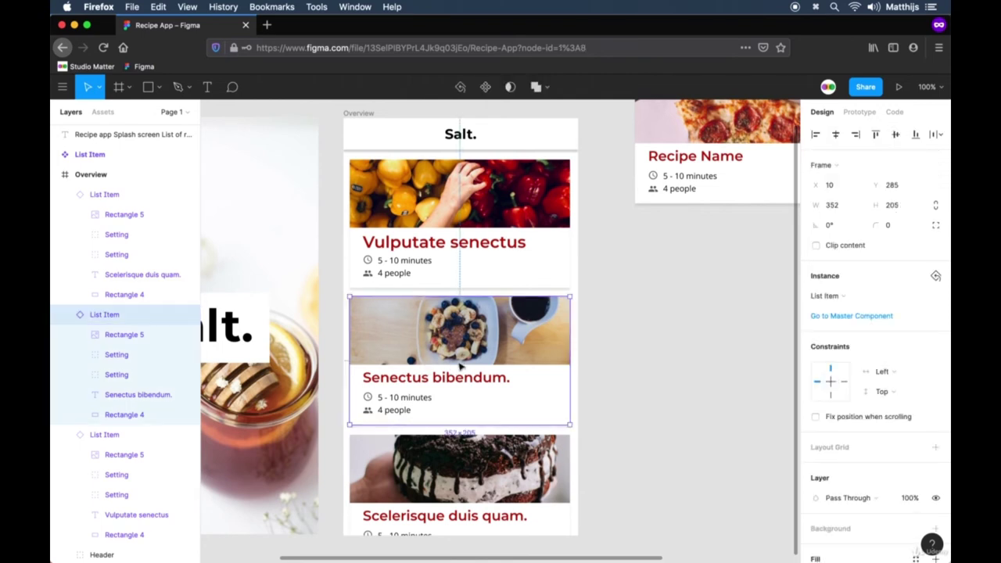
{"action": "left_click_drag", "start_coordinate": [463, 363], "coordinate": [469, 364]}
{"action": "mouse_move", "coordinate": [431, 261]}
{"action": "left_mouse_down"}
{"action": "mouse_move", "coordinate": [424, 255]}
{"action": "mouse_move", "coordinate": [452, 264]}
{"action": "mouse_move", "coordinate": [428, 263]}
{"action": "left_mouse_up"}
{"action": "left_click_drag", "start_coordinate": [431, 348], "coordinate": [420, 352]}
{"action": "left_click_drag", "start_coordinate": [442, 460], "coordinate": [464, 490]}
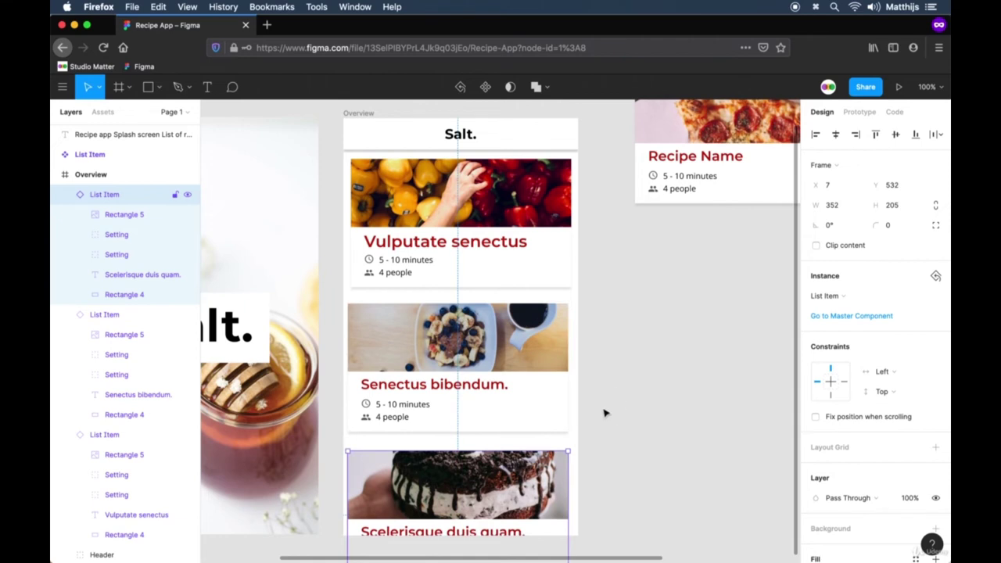
{"action": "left_click", "coordinate": [603, 412]}
Step: Tidy up the three List Item instances to equal vertical spacing and align their horizontal centers
{"action": "left_click", "coordinate": [536, 233]}
{"action": "left_click", "coordinate": [525, 379], "text": "shift"}
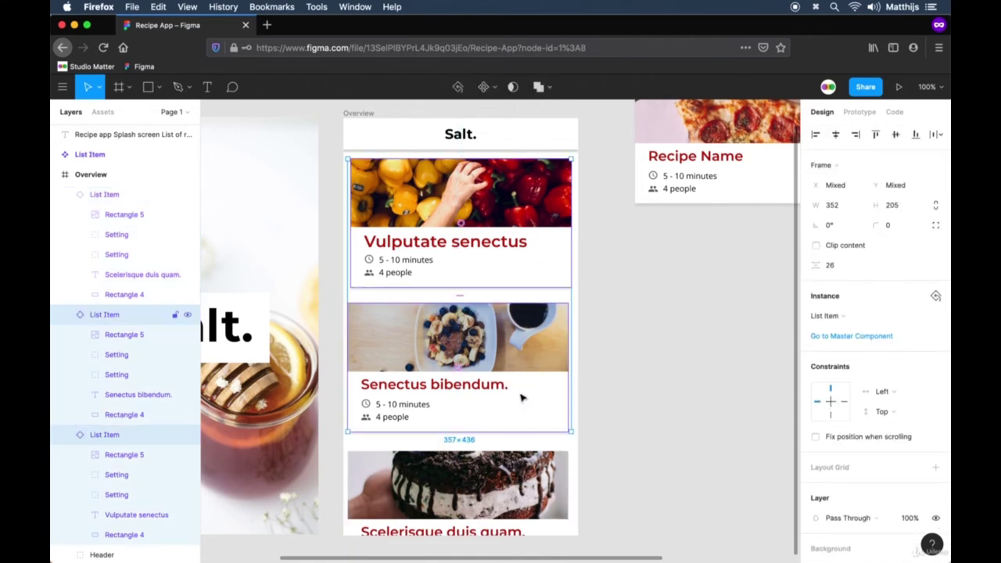
{"action": "left_click", "coordinate": [499, 507], "text": "shift"}
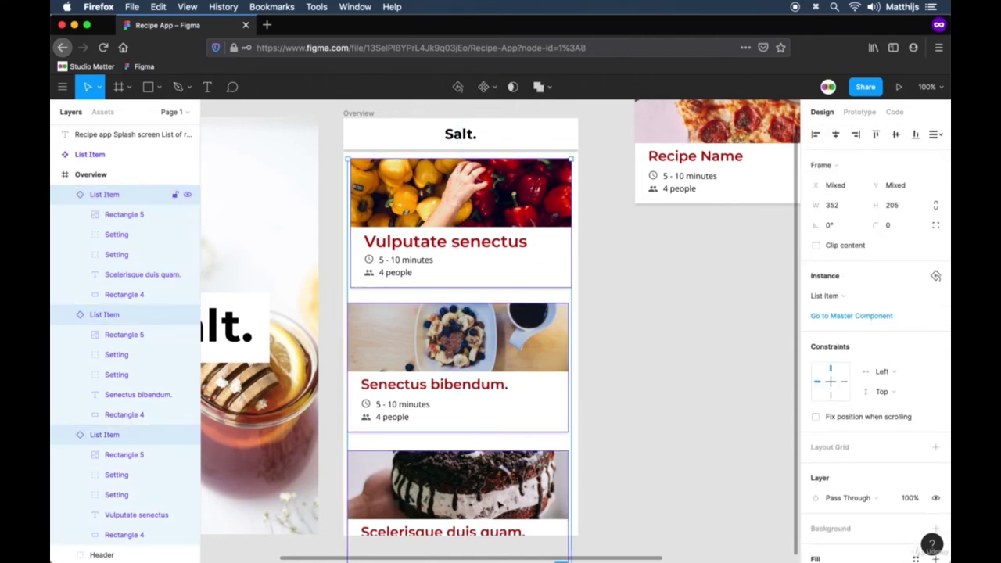
{"action": "scroll", "coordinate": [503, 503], "scroll_direction": "down", "scroll_amount": 2}
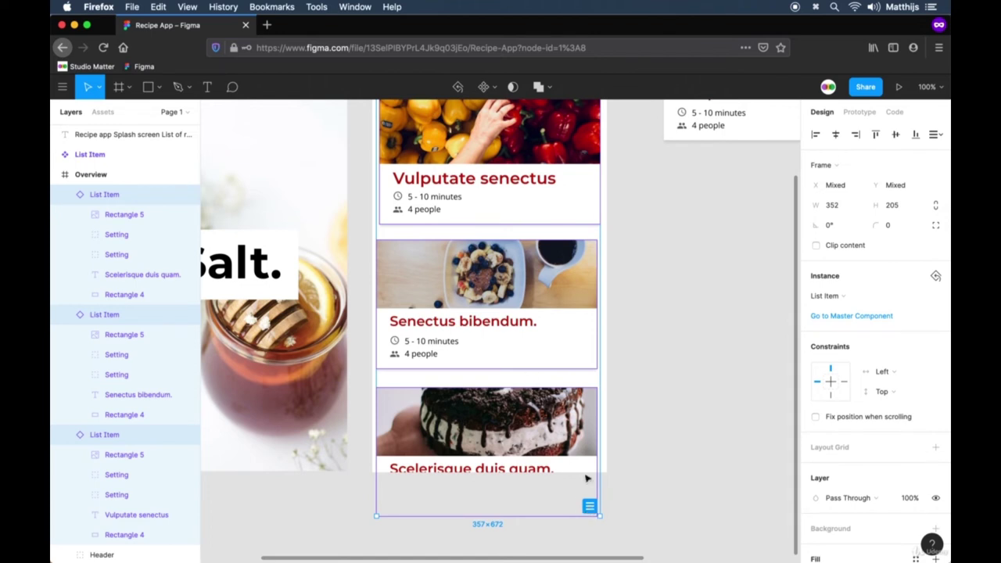
{"action": "left_click", "coordinate": [591, 509]}
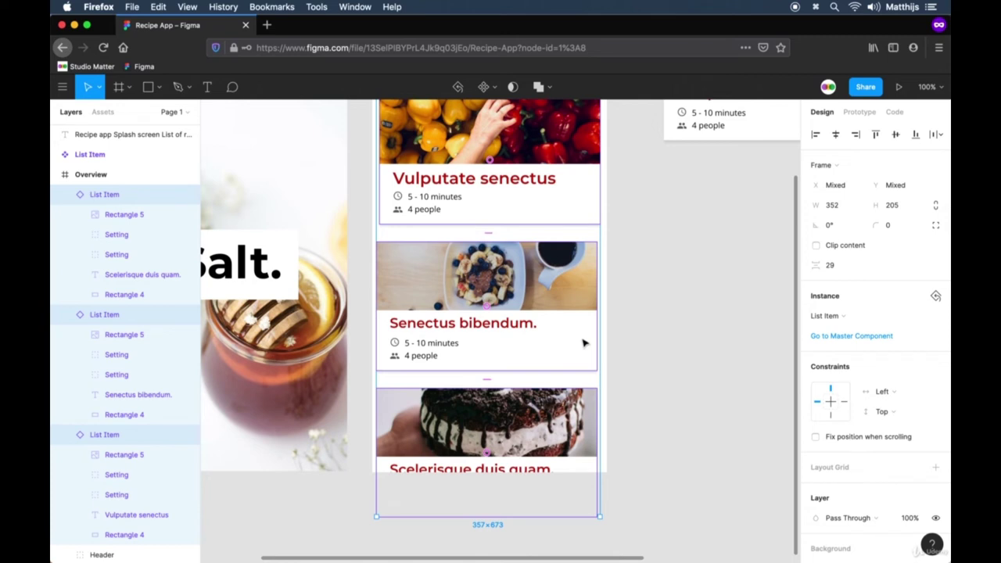
{"action": "left_click", "coordinate": [837, 138]}
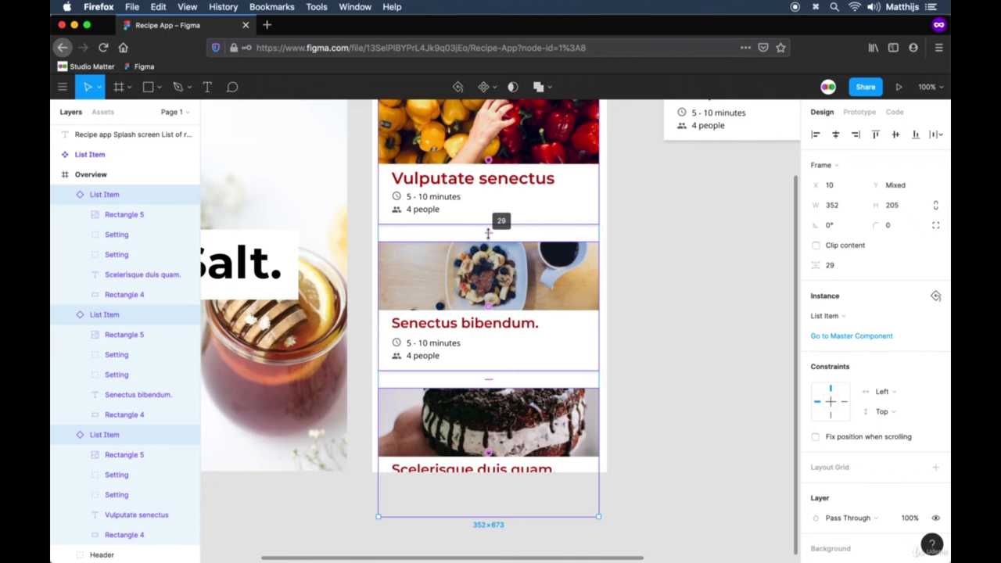
Step: Reduce the vertical gap between the three list items to 13 and swap the Vulputate senectus item into second place
{"action": "left_click_drag", "start_coordinate": [488, 234], "coordinate": [510, 232]}
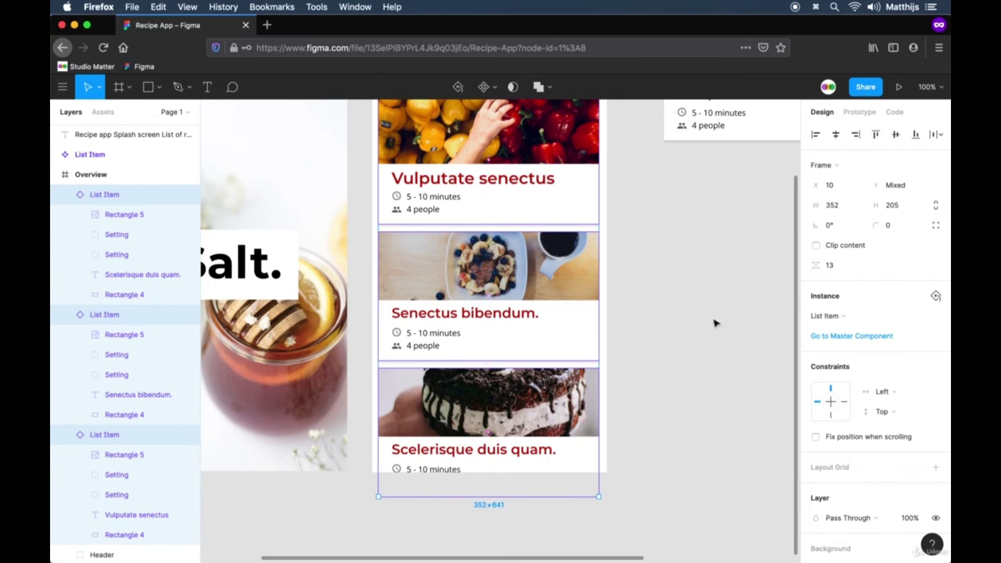
{"action": "scroll", "coordinate": [619, 349], "scroll_direction": "up", "scroll_amount": 2}
{"action": "scroll", "coordinate": [619, 349], "scroll_direction": "right", "scroll_amount": 1}
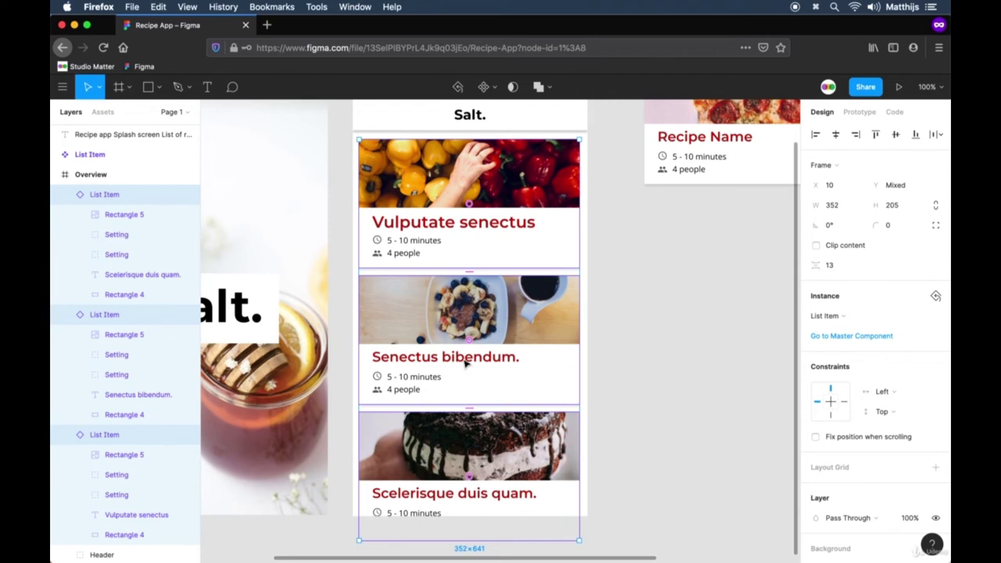
{"action": "left_click_drag", "start_coordinate": [472, 205], "coordinate": [494, 366]}
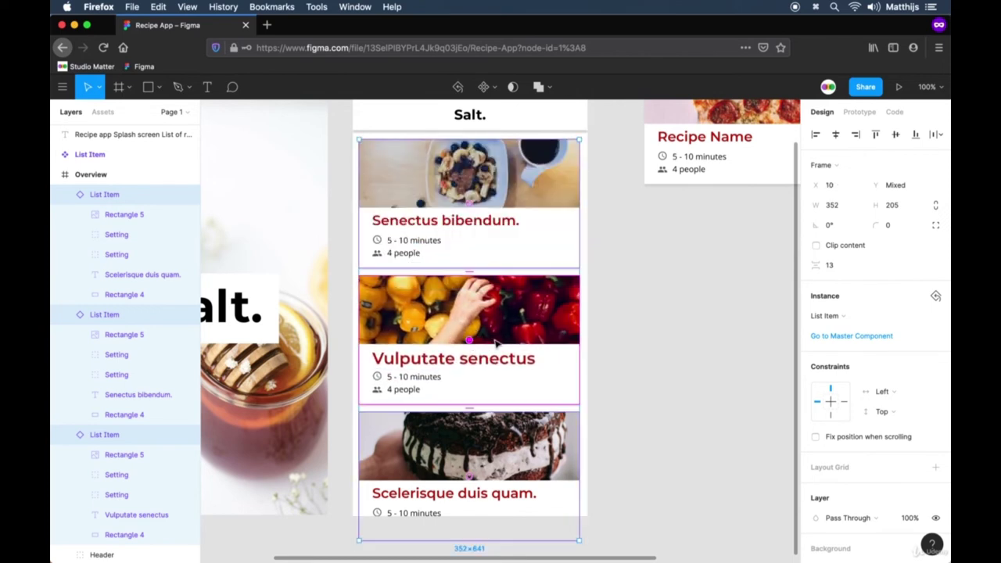
{"action": "left_click", "coordinate": [709, 302]}
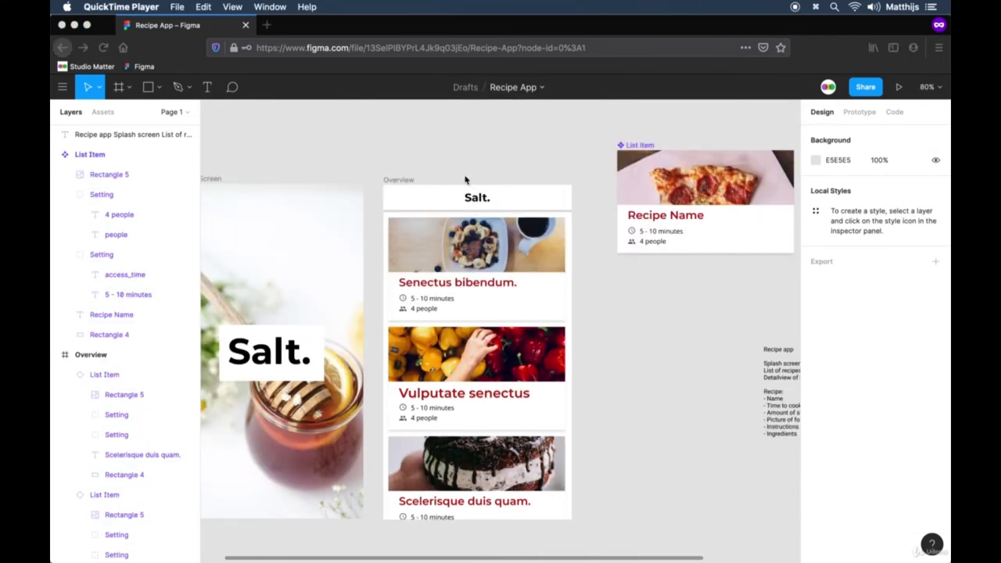
Step: Move the main List Item component to the empty canvas area directly above the Overview frame
{"action": "left_click", "coordinate": [635, 142]}
{"action": "left_click_drag", "start_coordinate": [635, 142], "coordinate": [444, 219]}
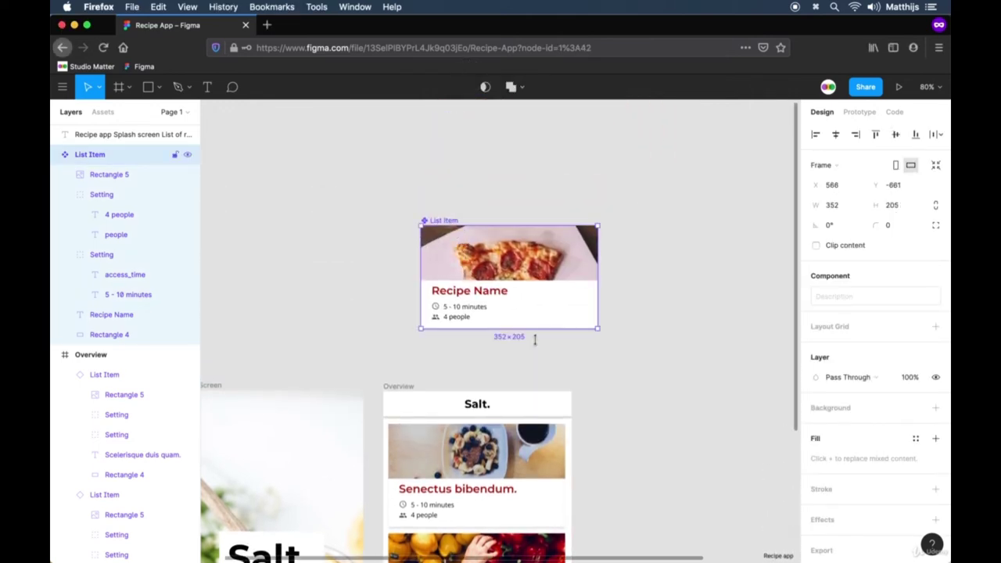
{"action": "left_click", "coordinate": [697, 425]}
Step: Move the Recipe app notes text further right on the canvas, to about X 1427, Y 3
{"action": "scroll", "coordinate": [699, 461], "scroll_direction": "down", "scroll_amount": 5}
{"action": "scroll", "coordinate": [699, 461], "scroll_direction": "right", "scroll_amount": 5}
{"action": "left_click", "coordinate": [648, 412]}
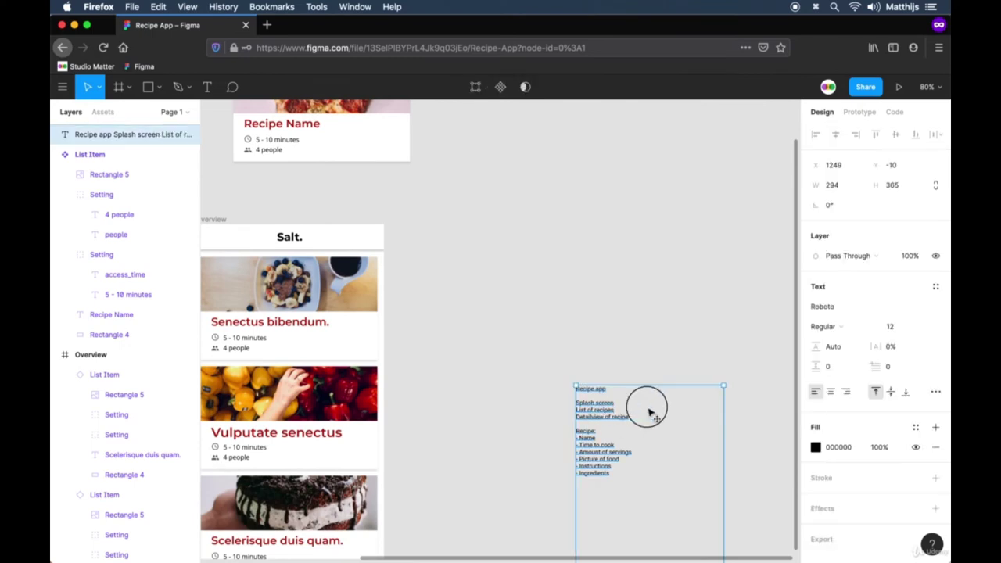
{"action": "left_click_drag", "start_coordinate": [649, 412], "coordinate": [748, 420]}
{"action": "scroll", "coordinate": [585, 226], "scroll_direction": "left", "scroll_amount": 5}
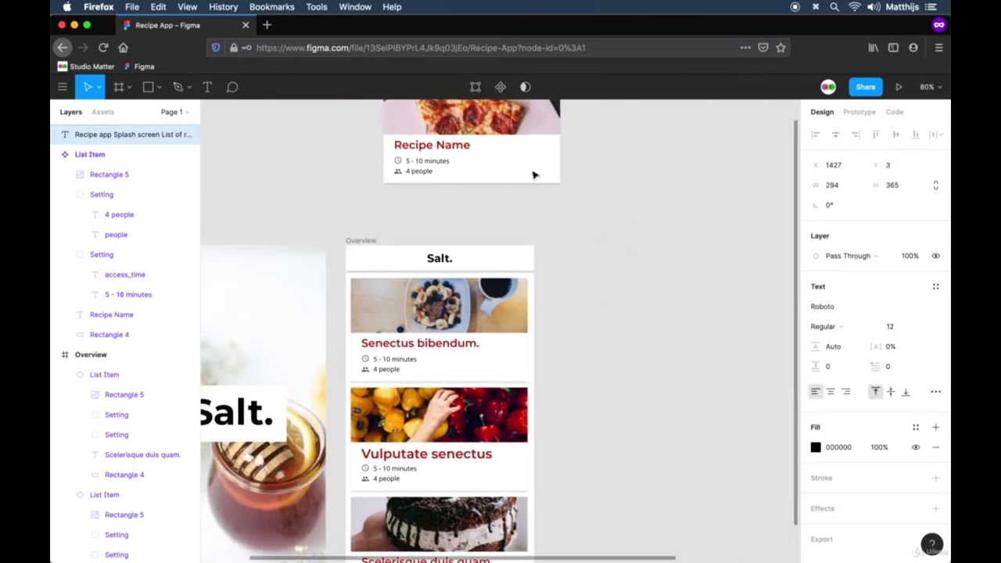
{"action": "left_click", "coordinate": [532, 172]}
{"action": "left_click", "coordinate": [676, 365]}
Step: Add an iPhone 8 frame beside the Overview frame and place it at about X 918, Y -333
{"action": "left_click_drag", "start_coordinate": [649, 349], "coordinate": [553, 302]}
{"action": "key", "text": "f"}
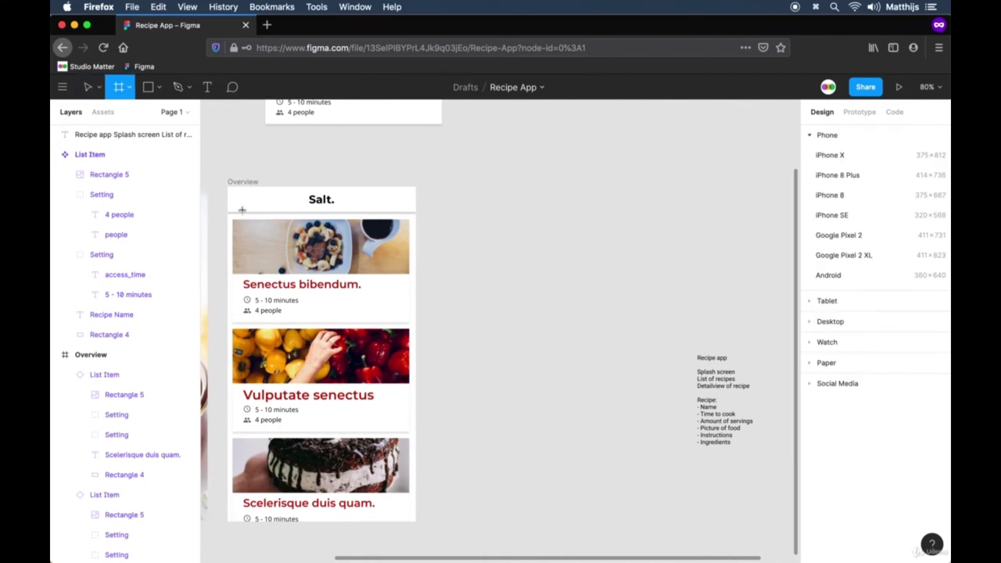
{"action": "left_click", "coordinate": [251, 185]}
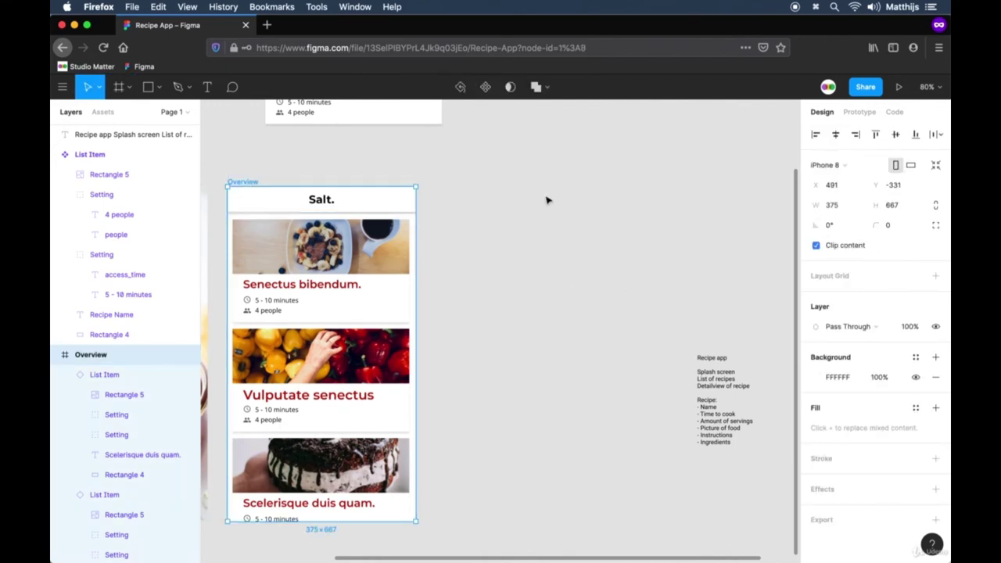
{"action": "key", "text": "f"}
{"action": "left_click", "coordinate": [829, 197]}
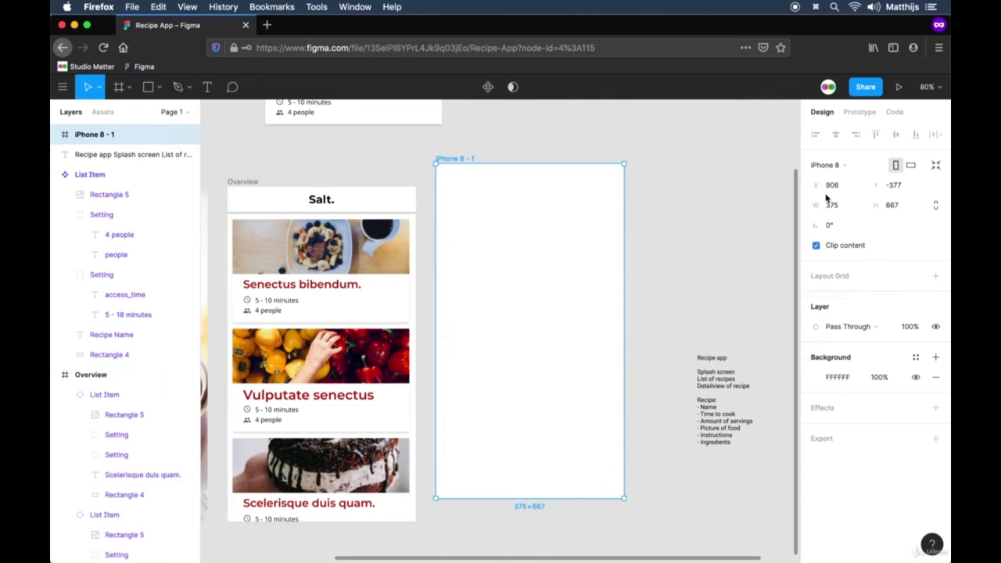
{"action": "left_click_drag", "start_coordinate": [465, 158], "coordinate": [472, 182]}
{"action": "left_click", "coordinate": [470, 159]}
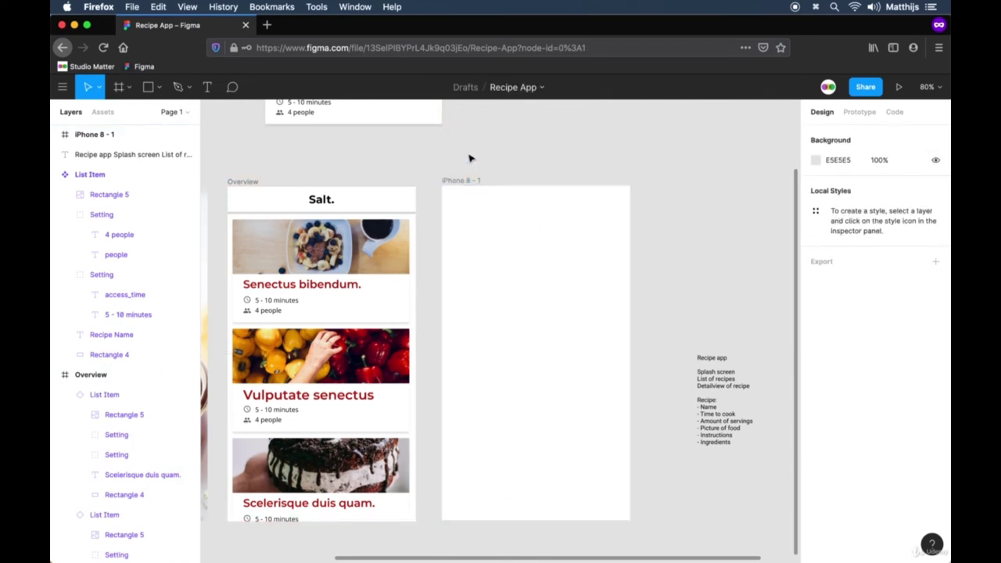
Step: Rename the new iPhone 8 frame as Detail
{"action": "left_click", "coordinate": [463, 181]}
{"action": "key", "text": "super+r"}
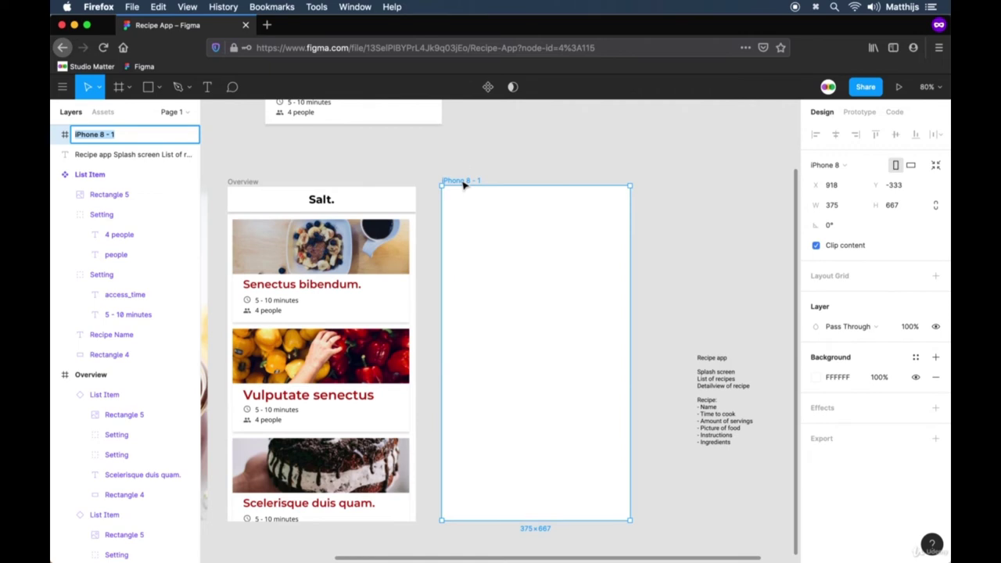
{"action": "type", "text": "Detail"}
{"action": "key", "text": "Return"}
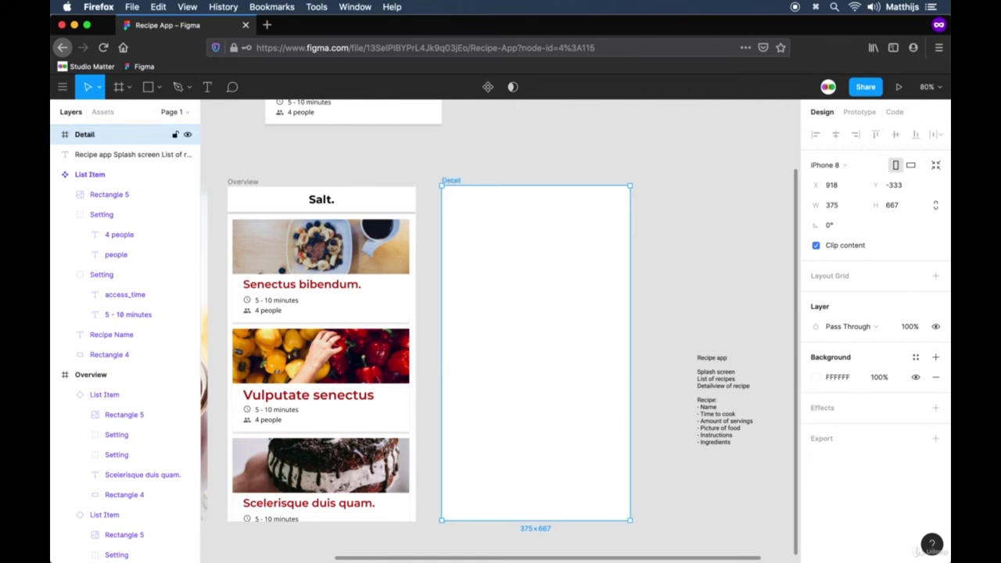
{"action": "left_click", "coordinate": [418, 170]}
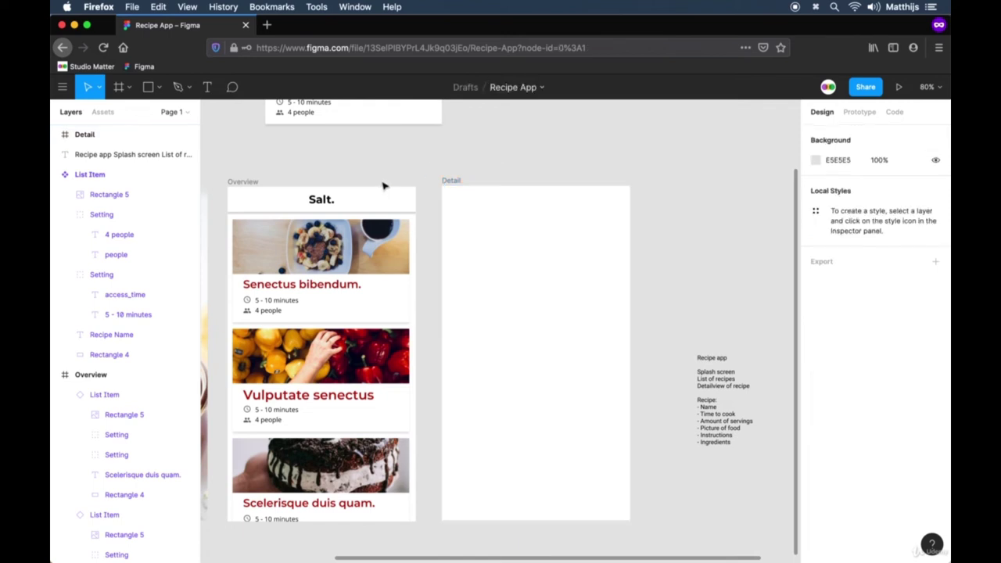
Step: Try pasting a copy of the Overview frame's Header group into the Detail frame, and delete the pasted copy
{"action": "left_click", "coordinate": [371, 203]}
{"action": "key", "text": "super+c"}
{"action": "left_click", "coordinate": [451, 180]}
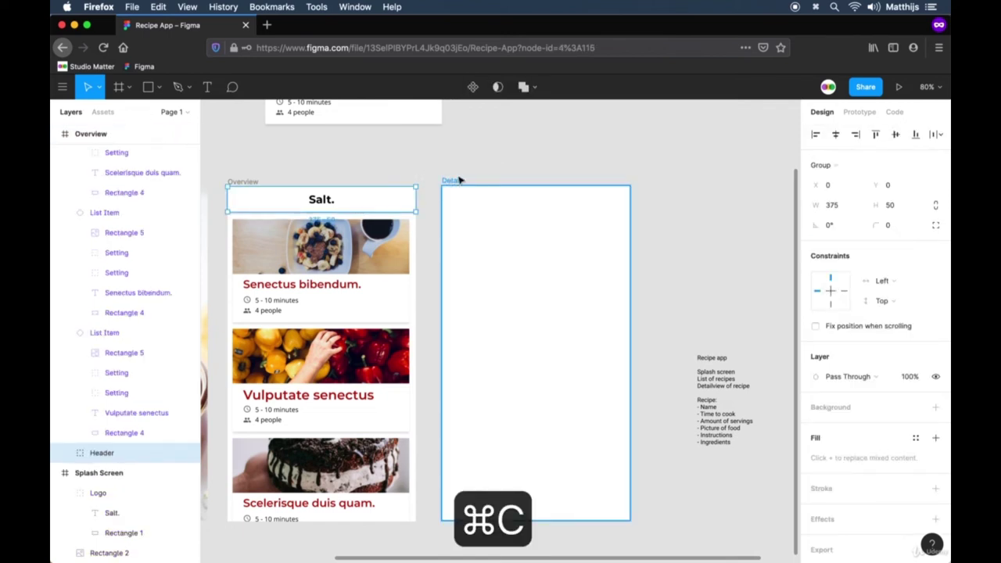
{"action": "key", "text": "super+v"}
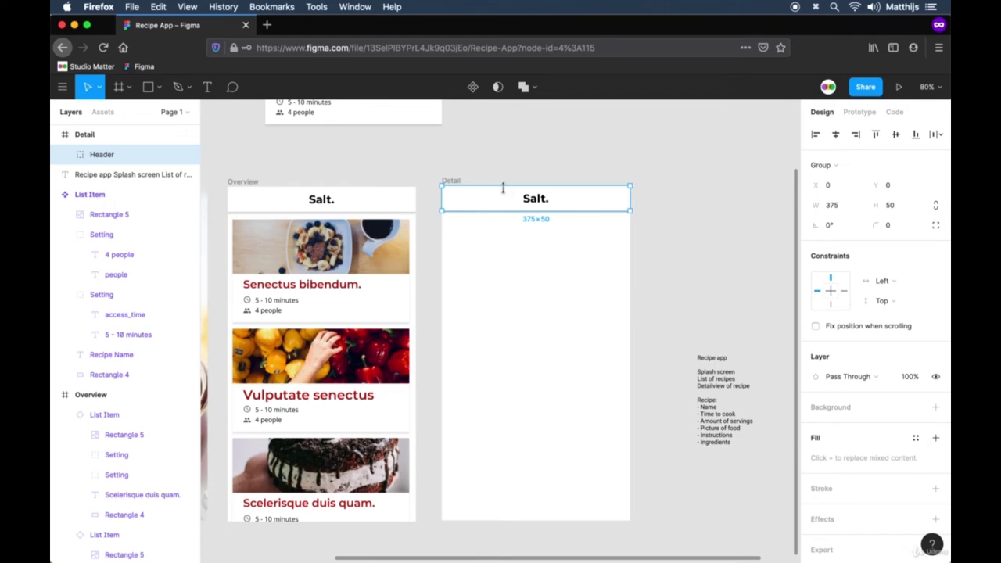
{"action": "key", "text": "BackSpace"}
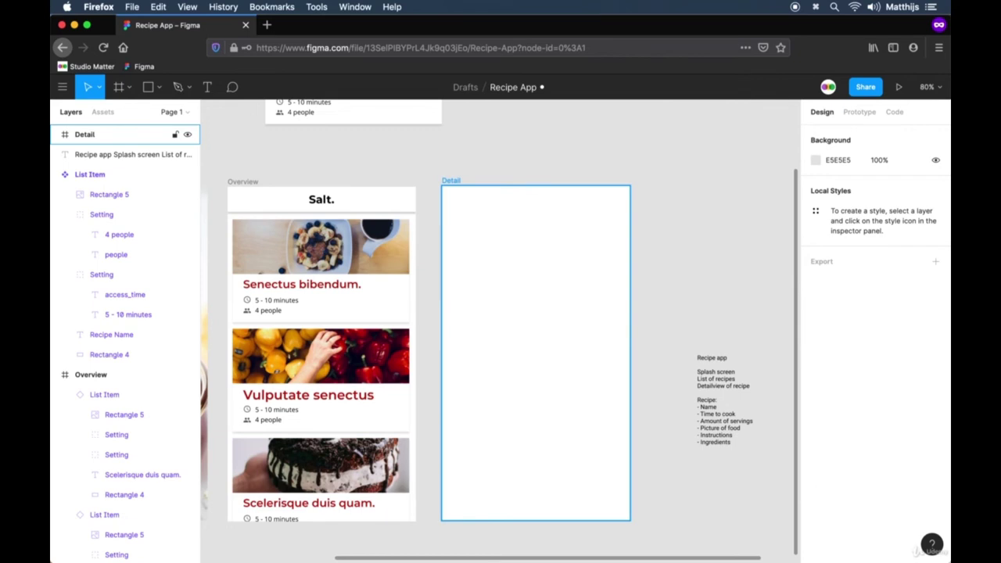
Step: Turn the Overview frame's Salt. header group into a component and move it onto the canvas beside the List Item component
{"action": "left_click", "coordinate": [383, 190]}
{"action": "right_click", "coordinate": [370, 202]}
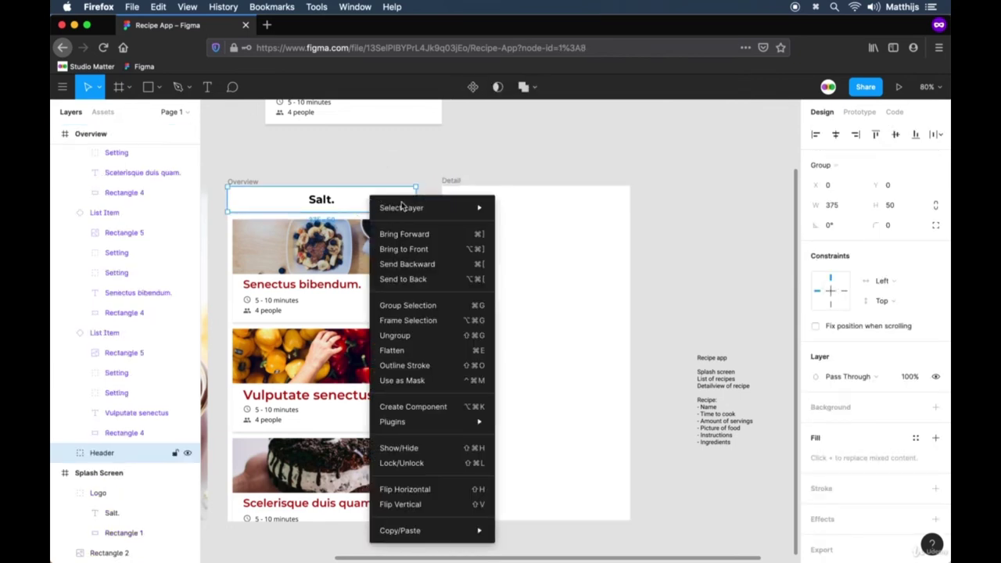
{"action": "left_click", "coordinate": [436, 407]}
{"action": "scroll", "coordinate": [477, 264], "scroll_direction": "up", "scroll_amount": 5}
{"action": "scroll", "coordinate": [476, 264], "scroll_direction": "left", "scroll_amount": 2}
{"action": "left_click_drag", "start_coordinate": [447, 351], "coordinate": [687, 219]}
Step: Paste an instance of the header component into the Overview frame and align it to the frame's top edge
{"action": "key", "text": "super+c"}
{"action": "left_click", "coordinate": [313, 336]}
{"action": "key", "text": "super+v"}
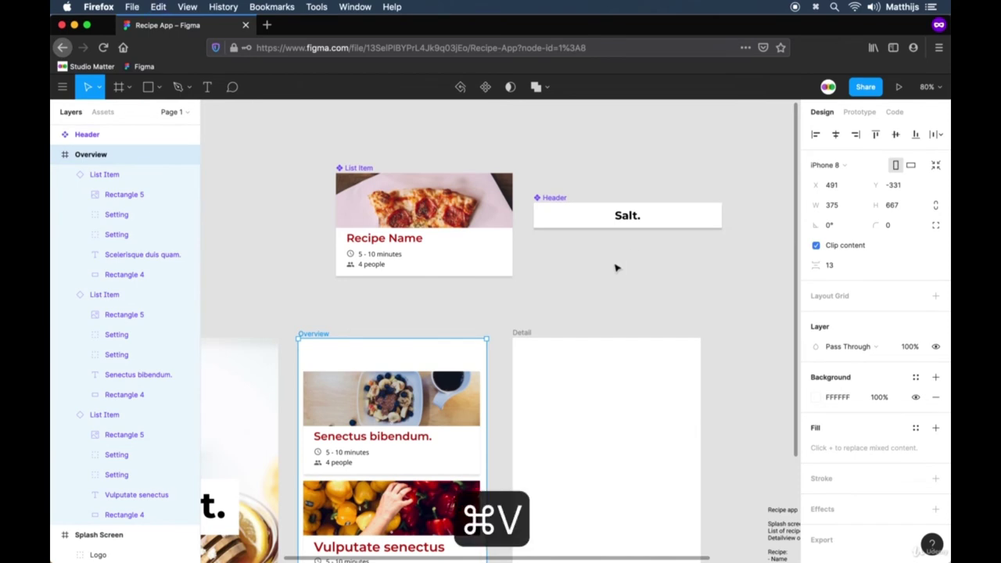
{"action": "left_click", "coordinate": [876, 134]}
{"action": "left_click", "coordinate": [450, 317]}
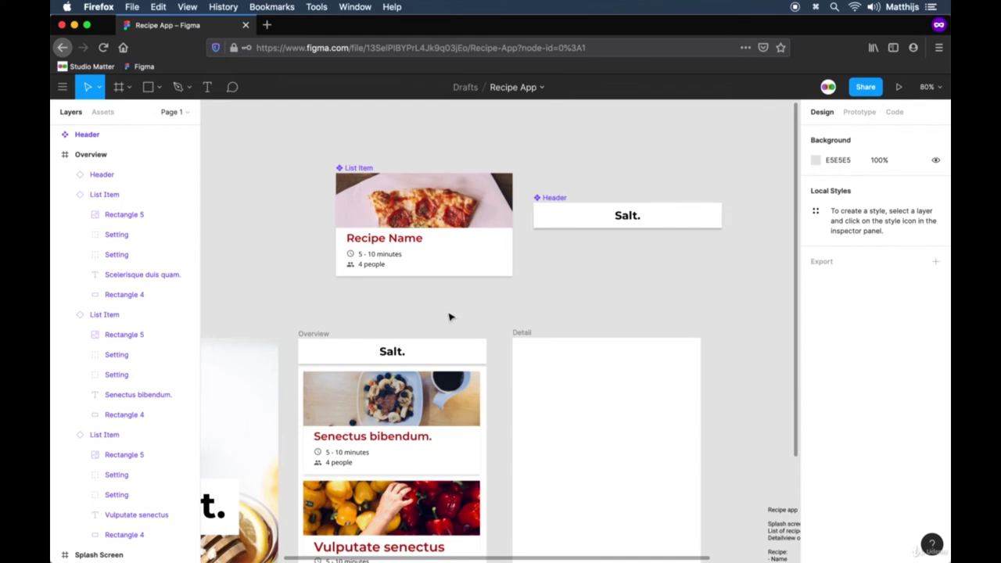
Step: Place a copy of the header component in the Detail frame and align it to the frame's top edge
{"action": "scroll", "coordinate": [485, 318], "scroll_direction": "down", "scroll_amount": 2}
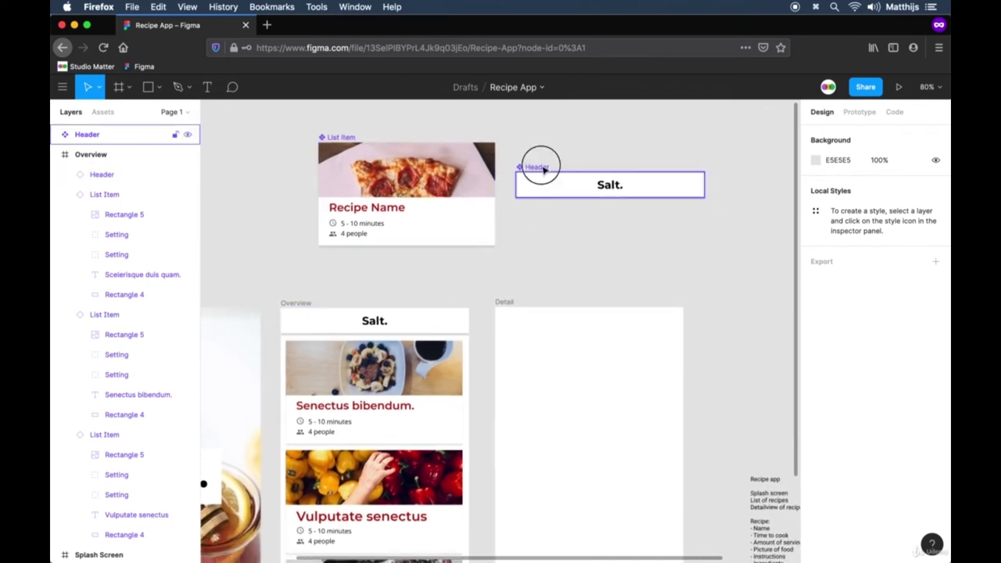
{"action": "left_click", "coordinate": [550, 191]}
{"action": "key", "text": "super+c"}
{"action": "left_click", "coordinate": [540, 310]}
{"action": "key", "text": "super+v"}
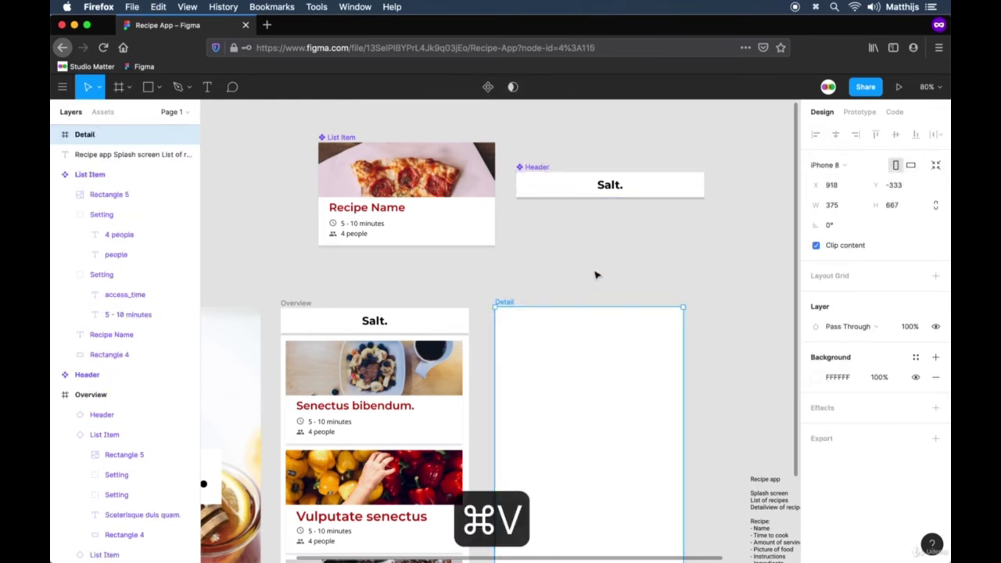
{"action": "scroll", "coordinate": [648, 324], "scroll_direction": "down", "scroll_amount": 3}
{"action": "scroll", "coordinate": [648, 324], "scroll_direction": "right", "scroll_amount": 2}
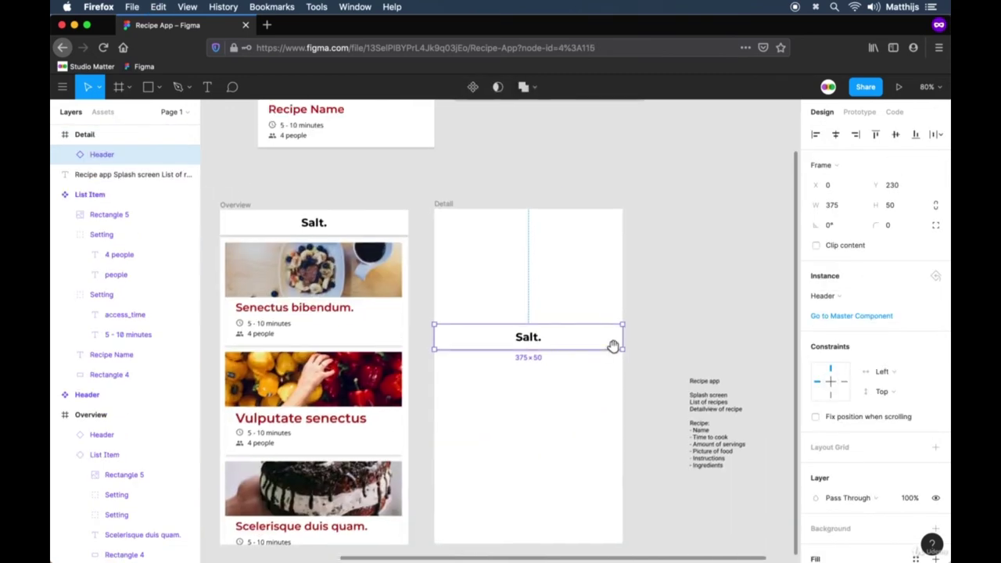
{"action": "left_click", "coordinate": [878, 135]}
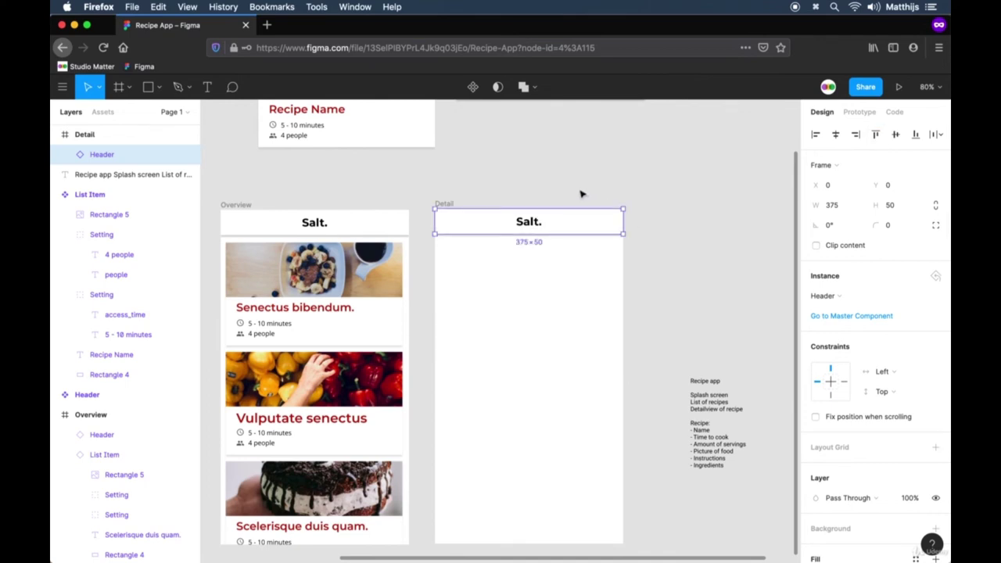
{"action": "left_click", "coordinate": [482, 177]}
{"action": "left_click_drag", "start_coordinate": [483, 177], "coordinate": [522, 195]}
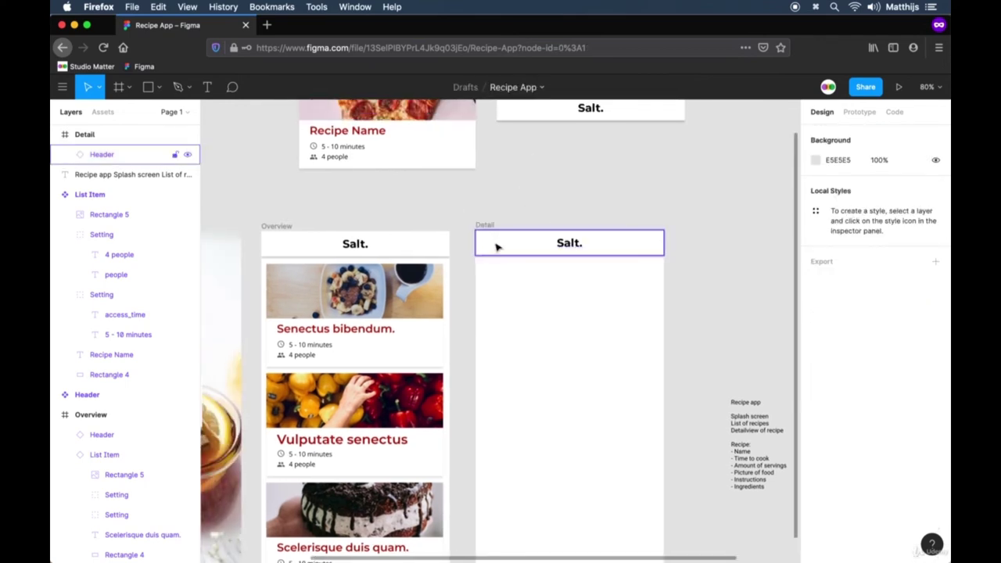
Step: Open the Material Design icons site in a new browser tab and look through the icons filtered by "left"
{"action": "left_click", "coordinate": [267, 25]}
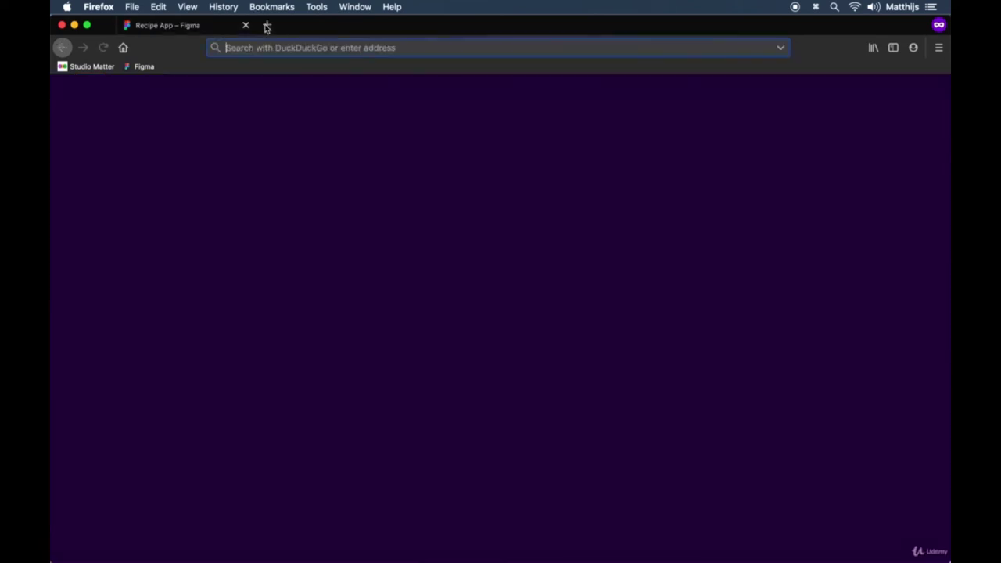
{"action": "type", "text": "mat"}
{"action": "key", "text": "Down"}
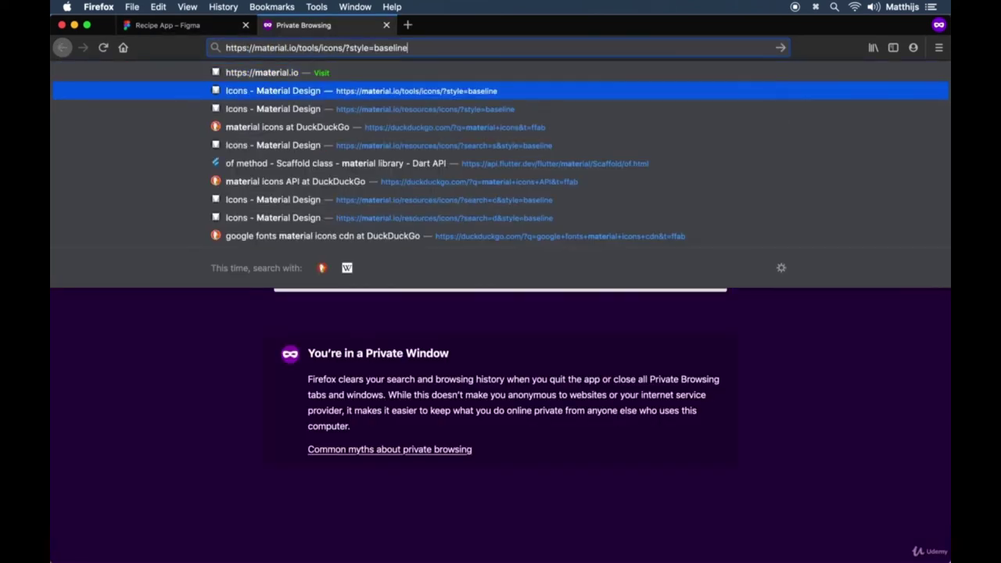
{"action": "key", "text": "Return"}
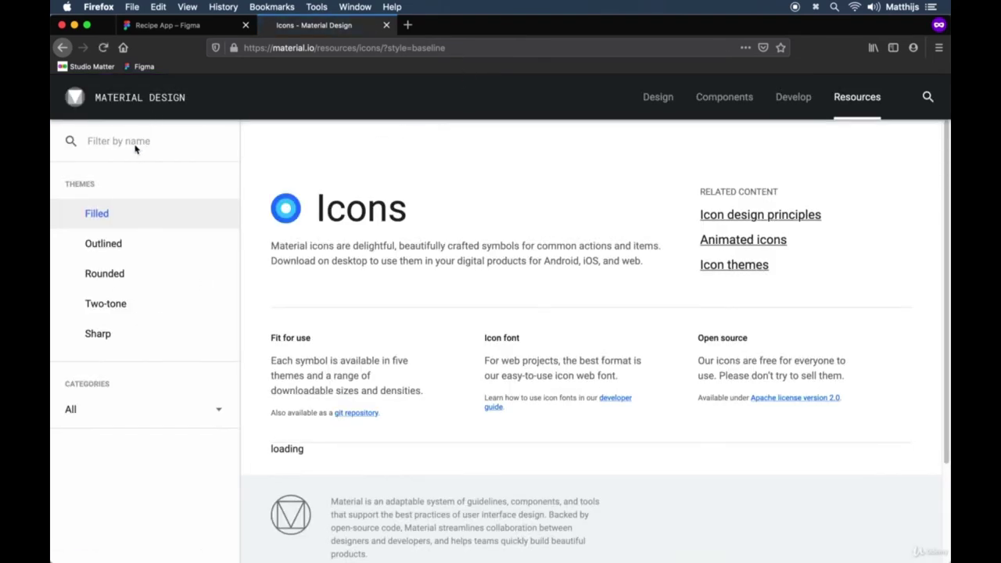
{"action": "left_click", "coordinate": [135, 142]}
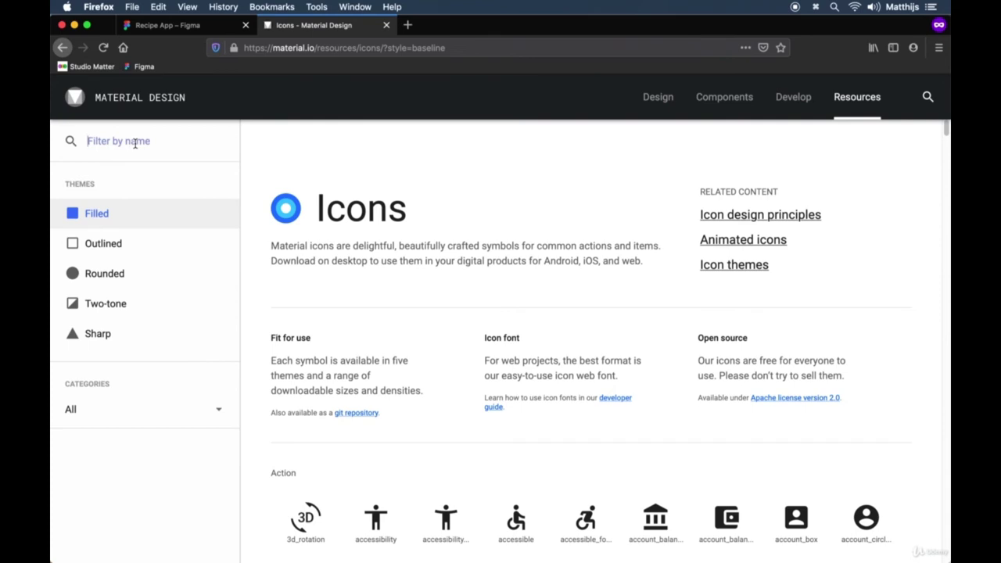
{"action": "type", "text": "left"}
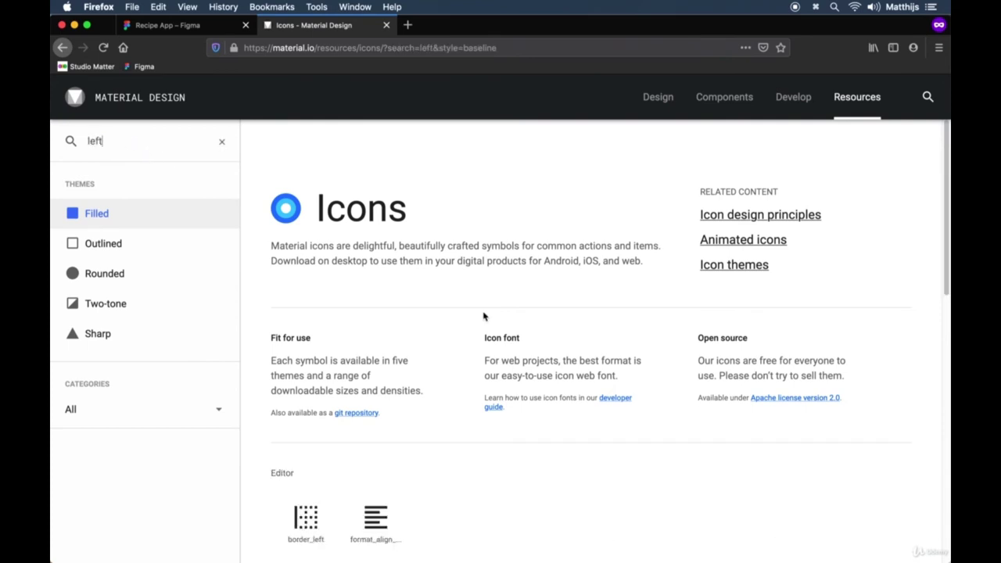
{"action": "scroll", "coordinate": [484, 316], "scroll_direction": "down", "scroll_amount": 5}
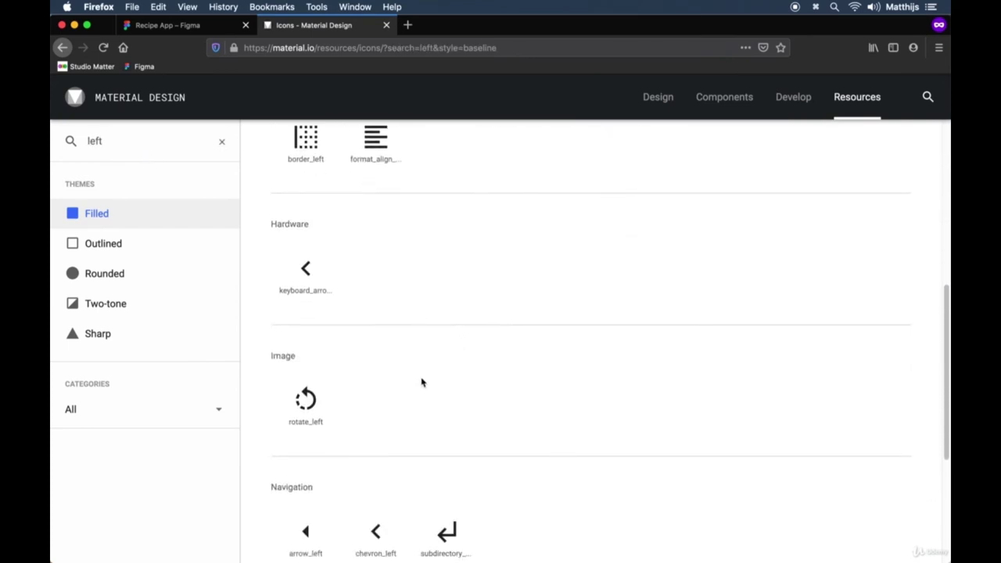
{"action": "scroll", "coordinate": [422, 383], "scroll_direction": "down", "scroll_amount": 2}
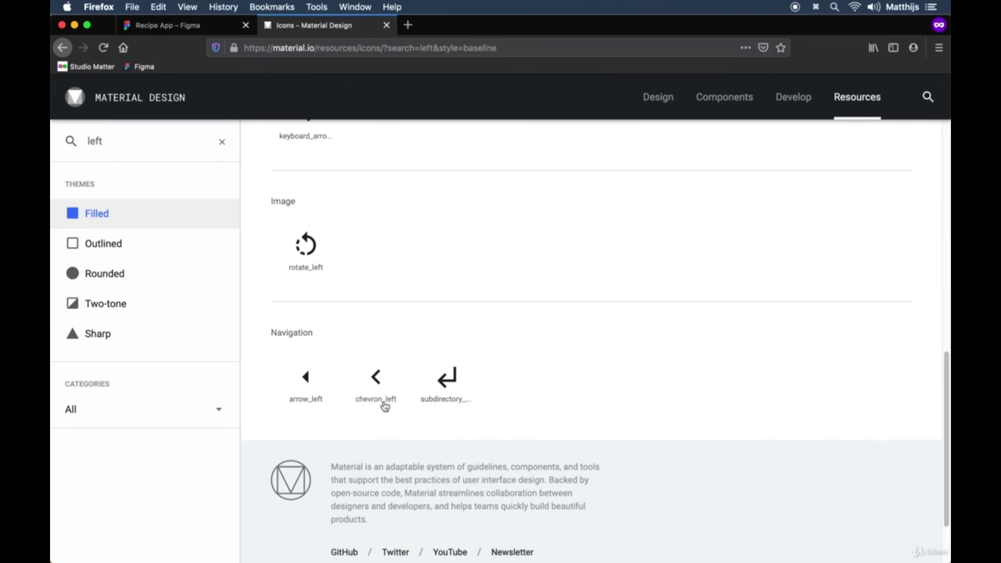
Step: Return to the Figma file and add a text box reading "chevron_left" to the left of Salt. in the header component
{"action": "left_click", "coordinate": [200, 26]}
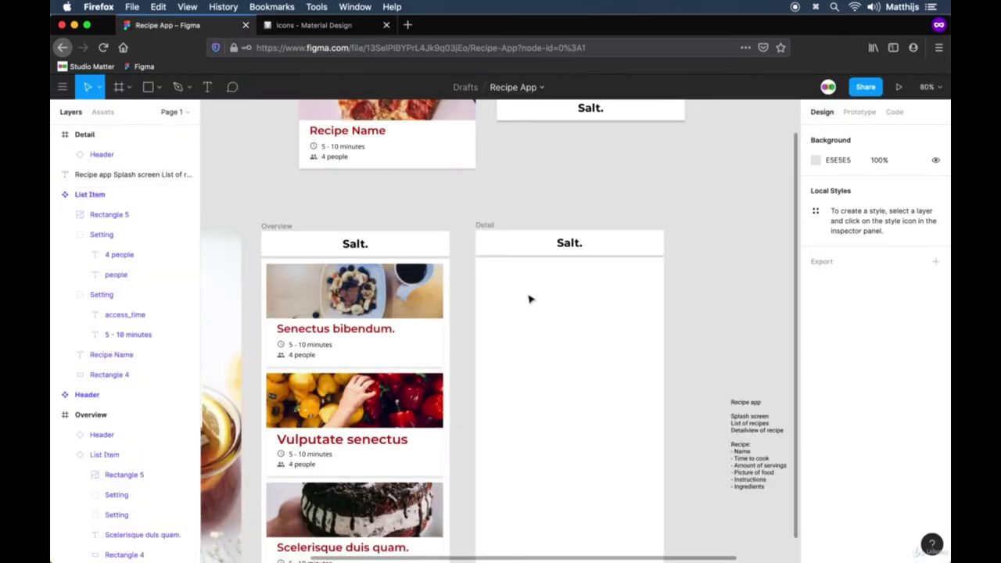
{"action": "scroll", "coordinate": [508, 305], "scroll_direction": "up", "scroll_amount": 3}
{"action": "scroll", "coordinate": [509, 305], "scroll_direction": "right", "scroll_amount": 3}
{"action": "left_click", "coordinate": [453, 173]}
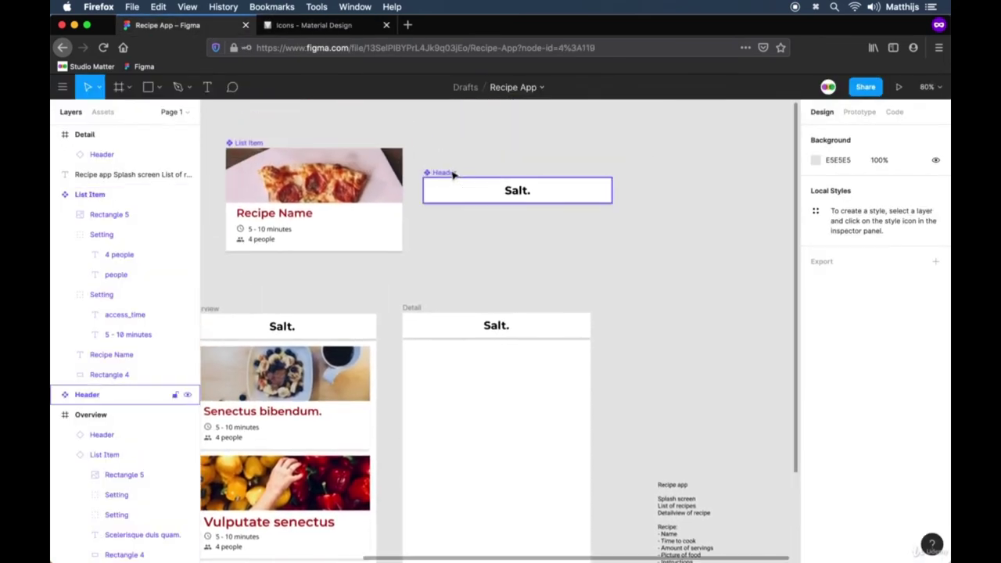
{"action": "scroll", "coordinate": [455, 175], "scroll_direction": "up", "scroll_amount": 6}
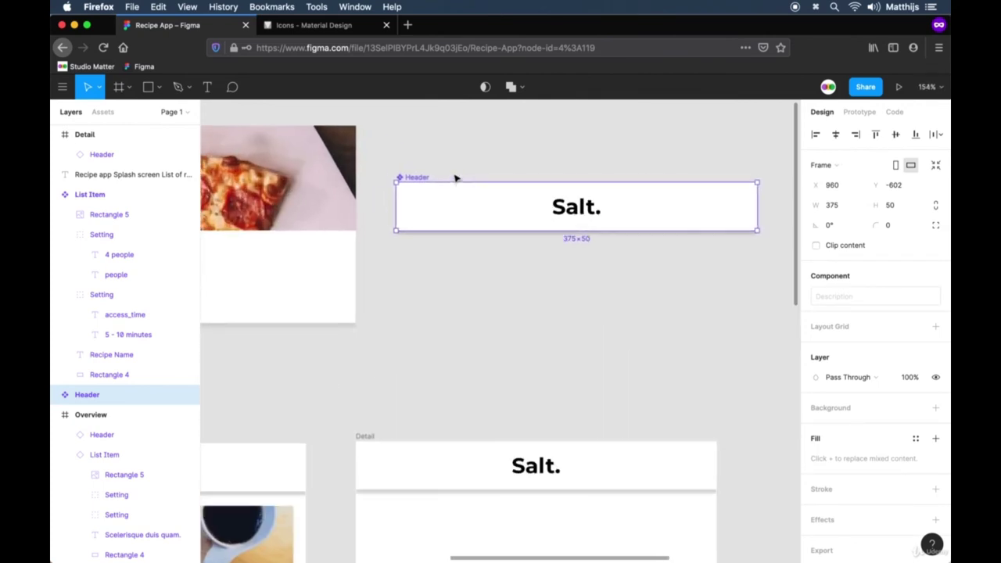
{"action": "scroll", "coordinate": [455, 178], "scroll_direction": "up", "scroll_amount": 3}
{"action": "key", "text": "t"}
{"action": "left_click_drag", "start_coordinate": [399, 199], "coordinate": [472, 236]}
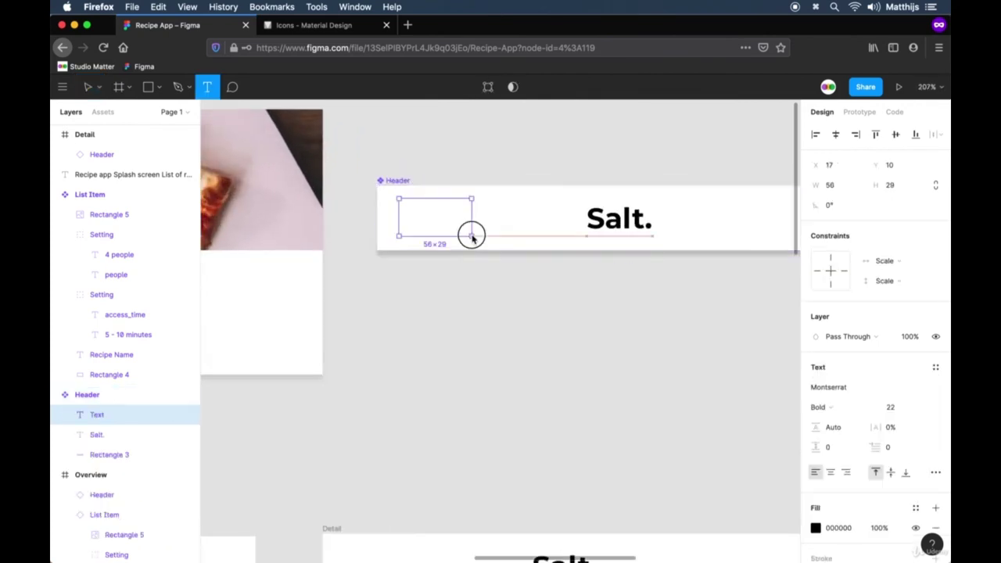
{"action": "type", "text": "chevron"}
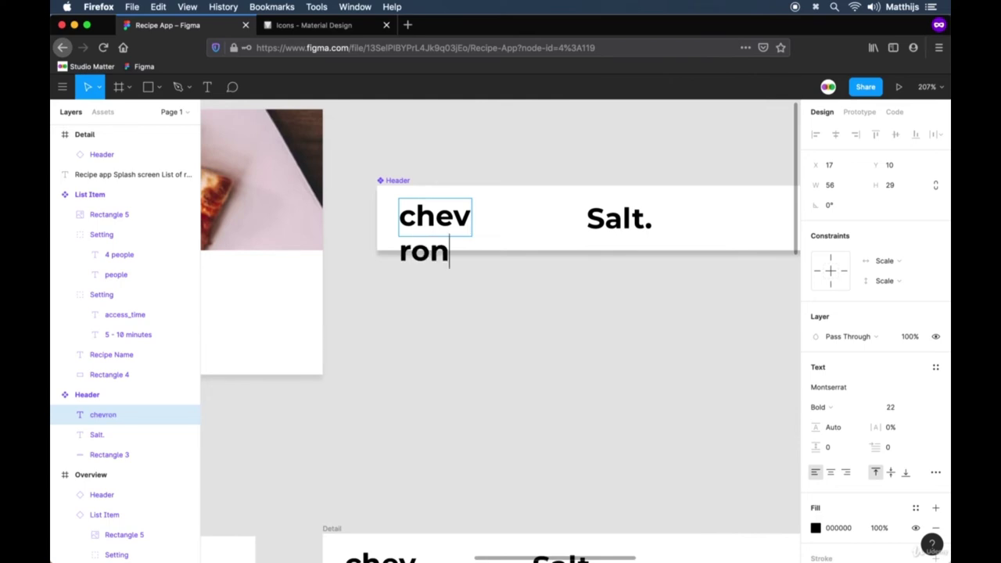
{"action": "type", "text": "_left"}
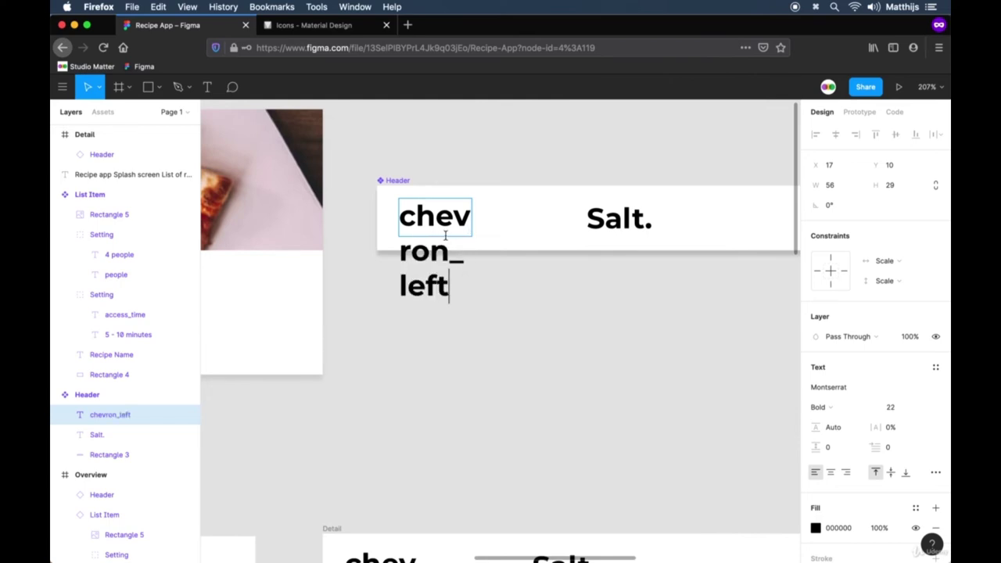
Step: Set the font of the whole chevron_left text to Material Icons
{"action": "key", "text": "super+a"}
{"action": "left_click", "coordinate": [833, 387]}
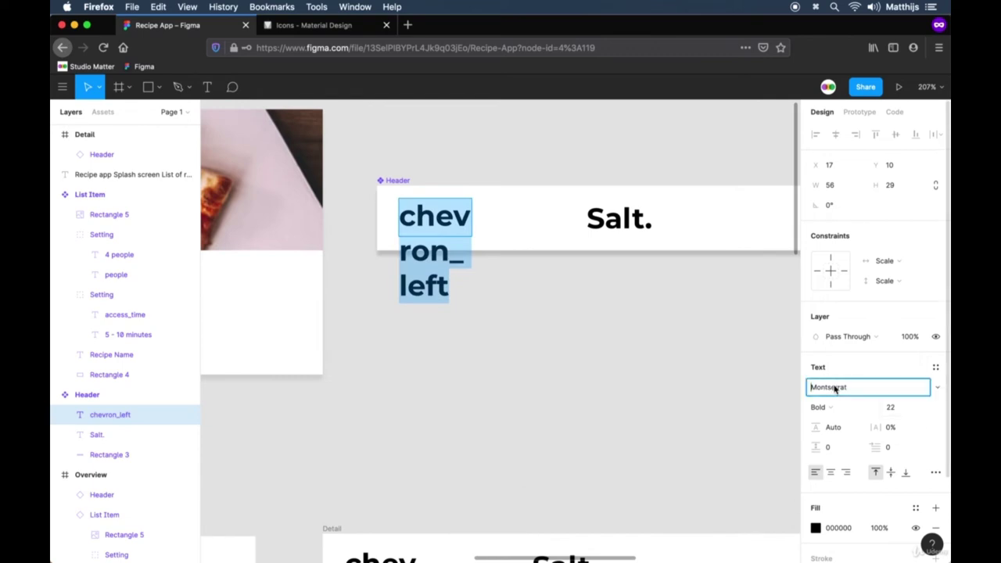
{"action": "type", "text": "Material"}
{"action": "key", "text": "Return"}
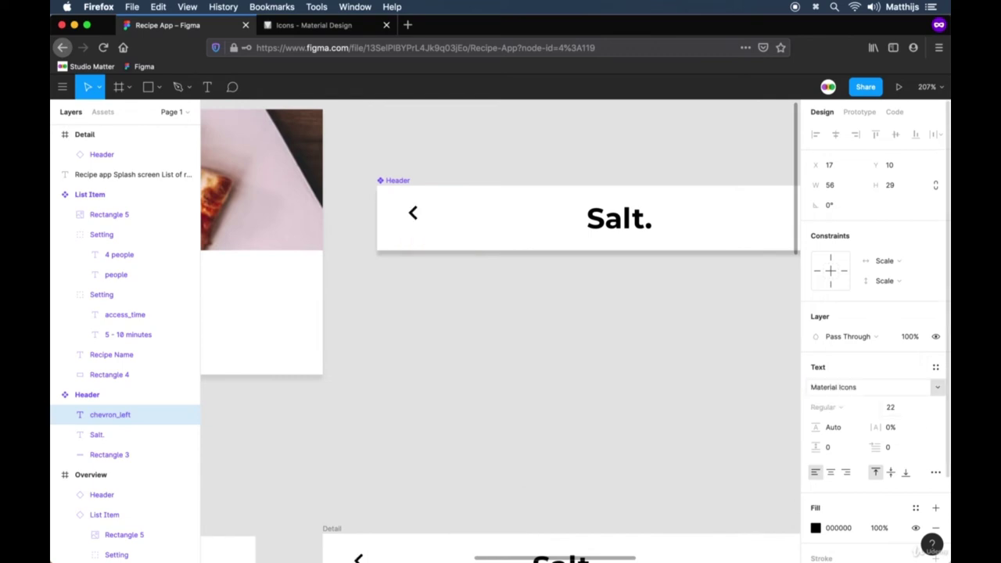
{"action": "left_click", "coordinate": [491, 385]}
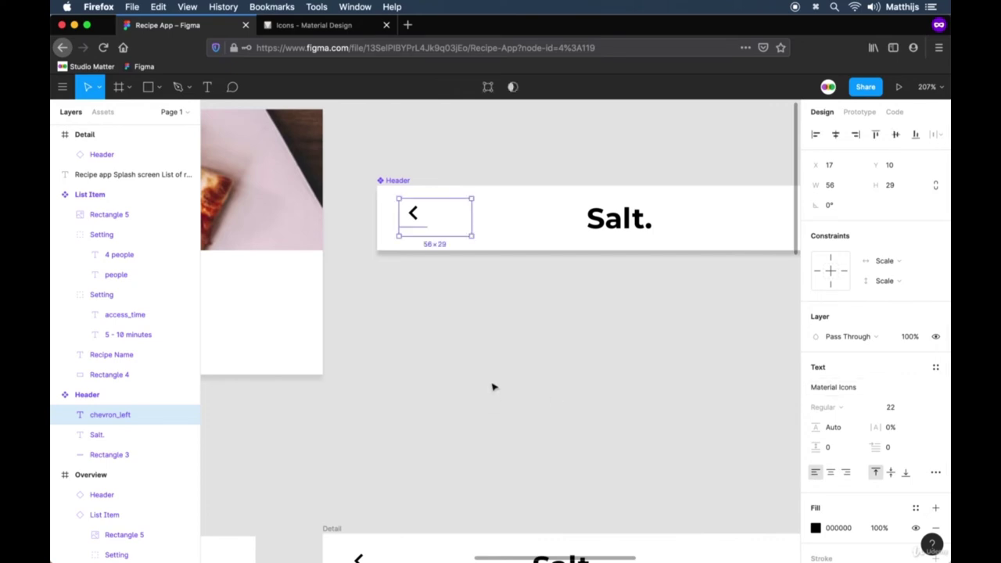
Step: Fit the chevron's text box to its content and nudge the icon to X 14, Y 14 within the header component
{"action": "double_click", "coordinate": [471, 233]}
{"action": "key", "text": "Down"}
{"action": "key", "text": "Down"}
{"action": "key", "text": "Down"}
{"action": "key", "text": "Down"}
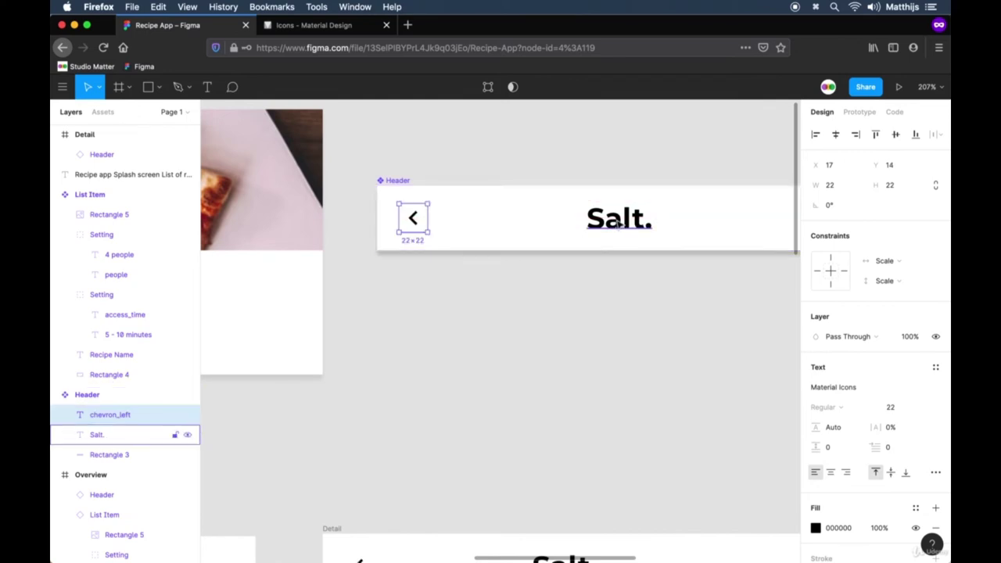
{"action": "key", "text": "alt"}
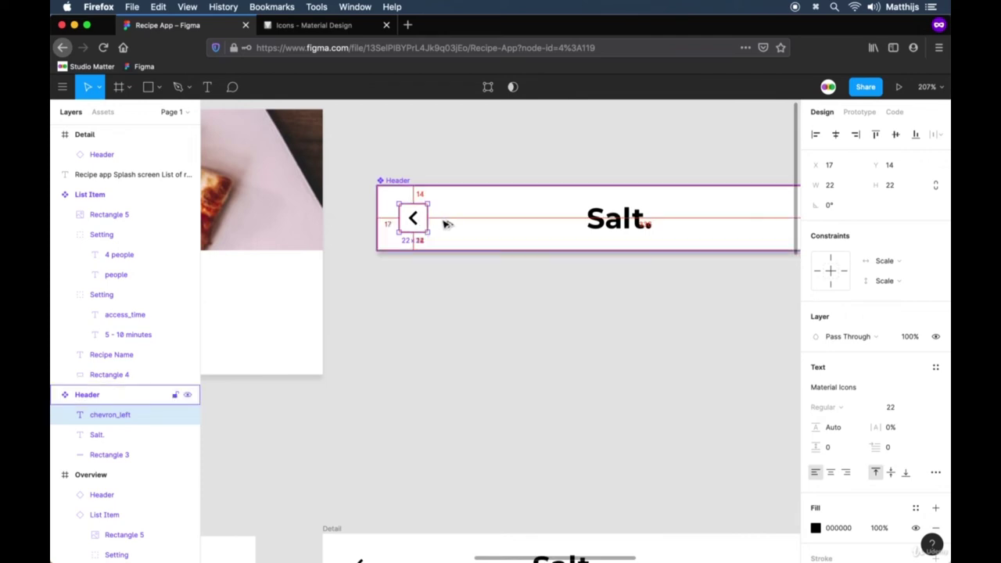
{"action": "key", "text": "Left"}
{"action": "key", "text": "Left"}
{"action": "key", "text": "Left"}
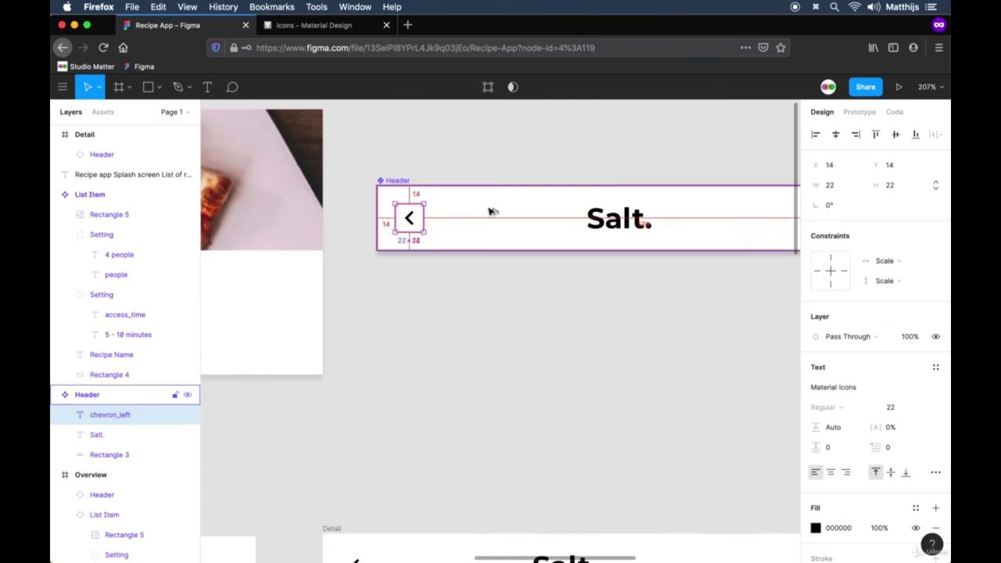
Step: Clear the chevron_left text from the header instance in the Overview frame only
{"action": "left_click", "coordinate": [456, 313]}
{"action": "scroll", "coordinate": [525, 423], "scroll_direction": "down", "scroll_amount": 5}
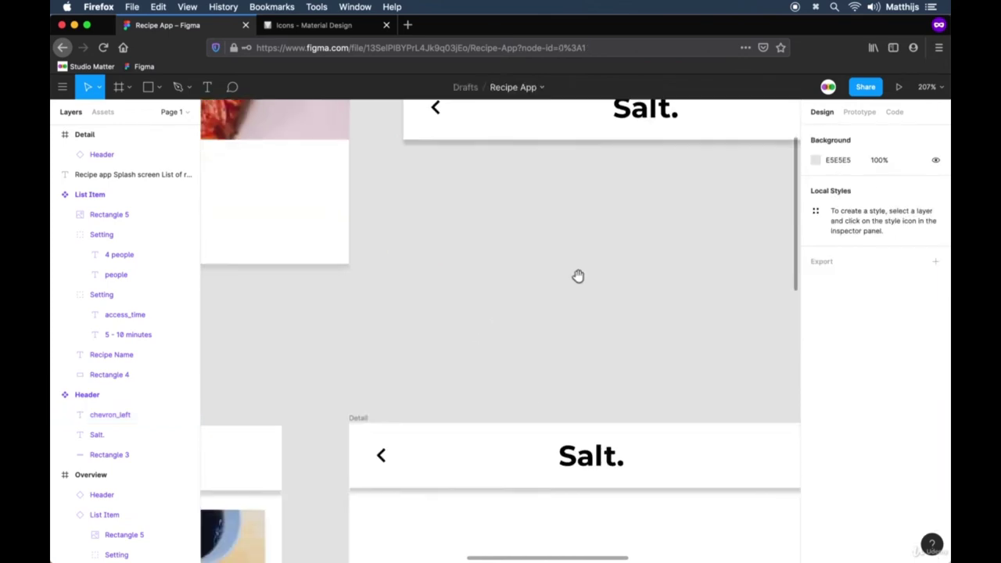
{"action": "scroll", "coordinate": [576, 275], "scroll_direction": "left", "scroll_amount": 4}
{"action": "scroll", "coordinate": [603, 391], "scroll_direction": "down", "scroll_amount": 3}
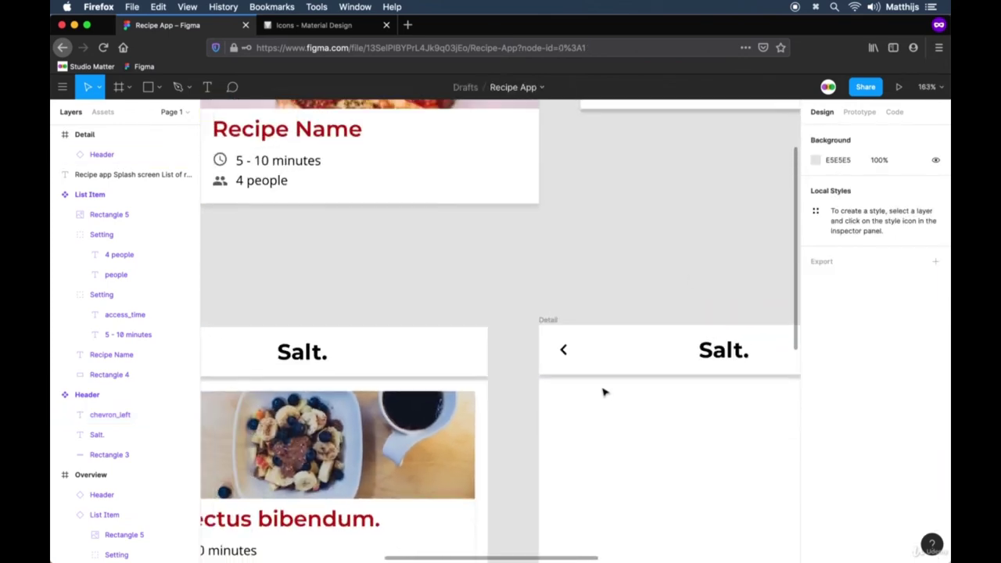
{"action": "left_click_drag", "start_coordinate": [501, 432], "coordinate": [680, 329]}
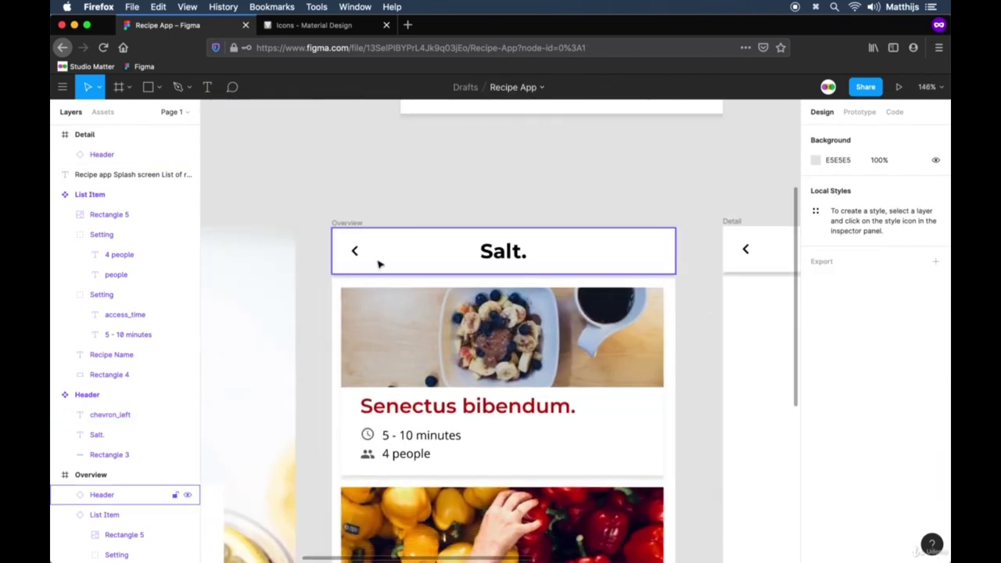
{"action": "left_click_drag", "start_coordinate": [633, 310], "coordinate": [557, 293]}
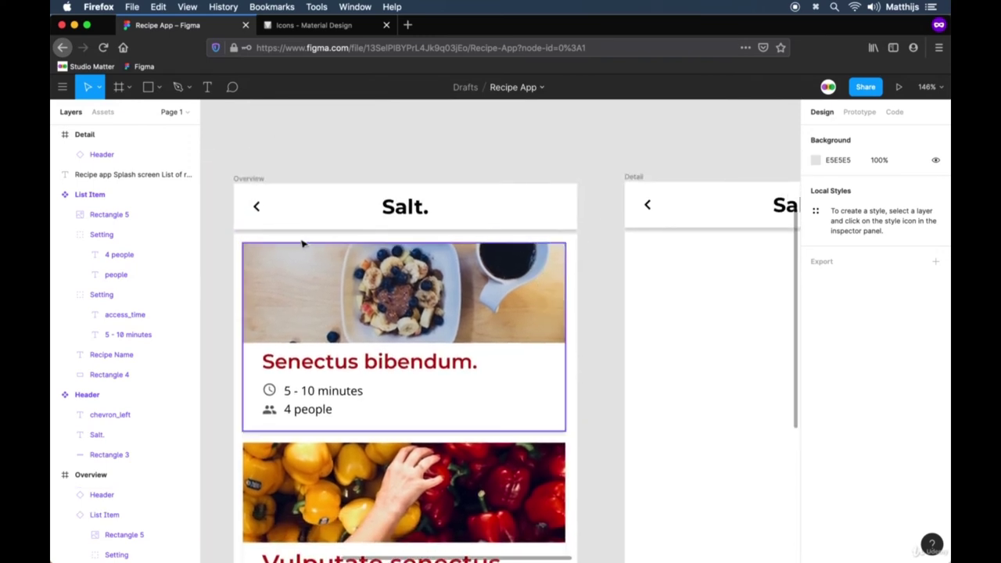
{"action": "left_click", "coordinate": [258, 208]}
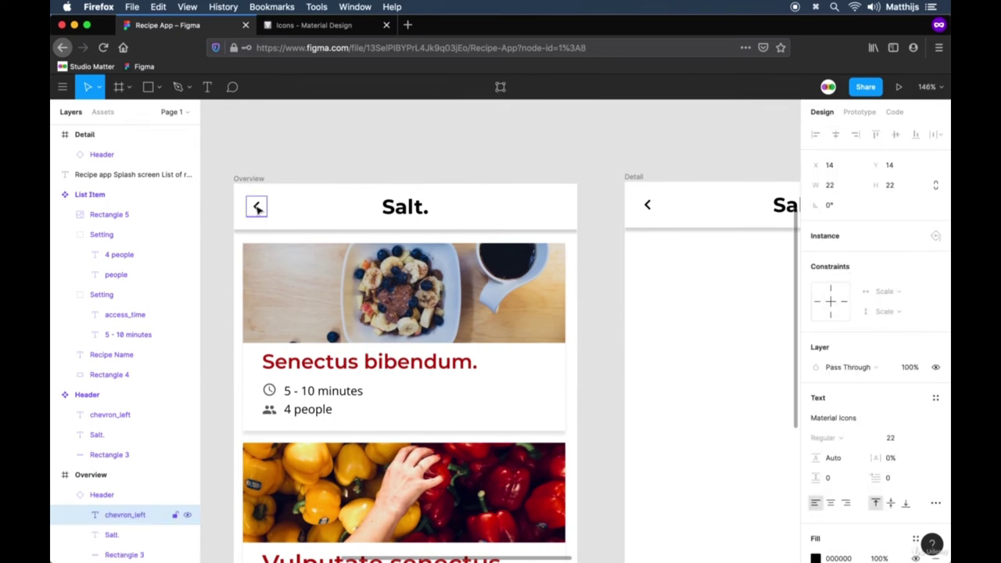
{"action": "double_click", "coordinate": [258, 208]}
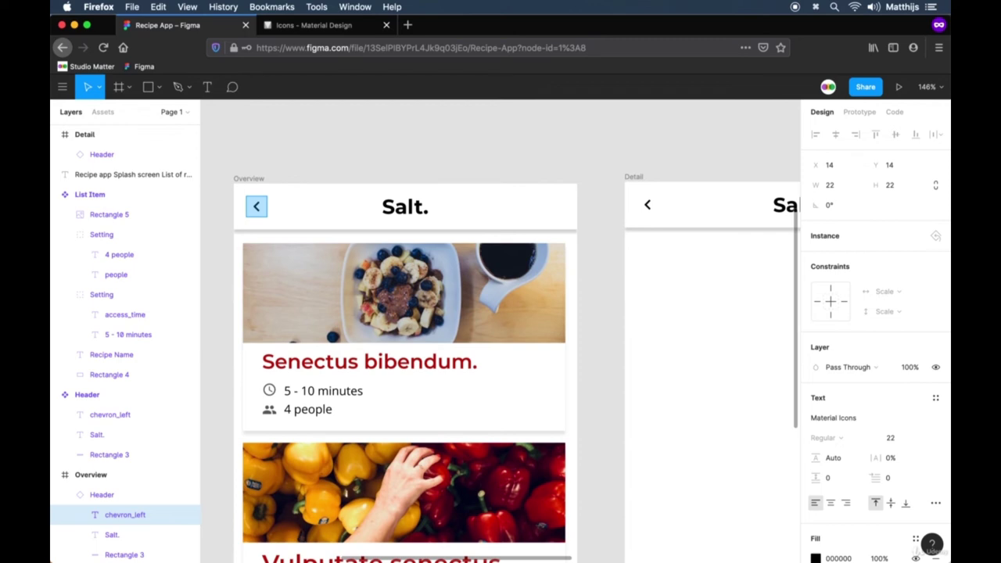
{"action": "key", "text": "BackSpace"}
{"action": "left_click", "coordinate": [403, 154]}
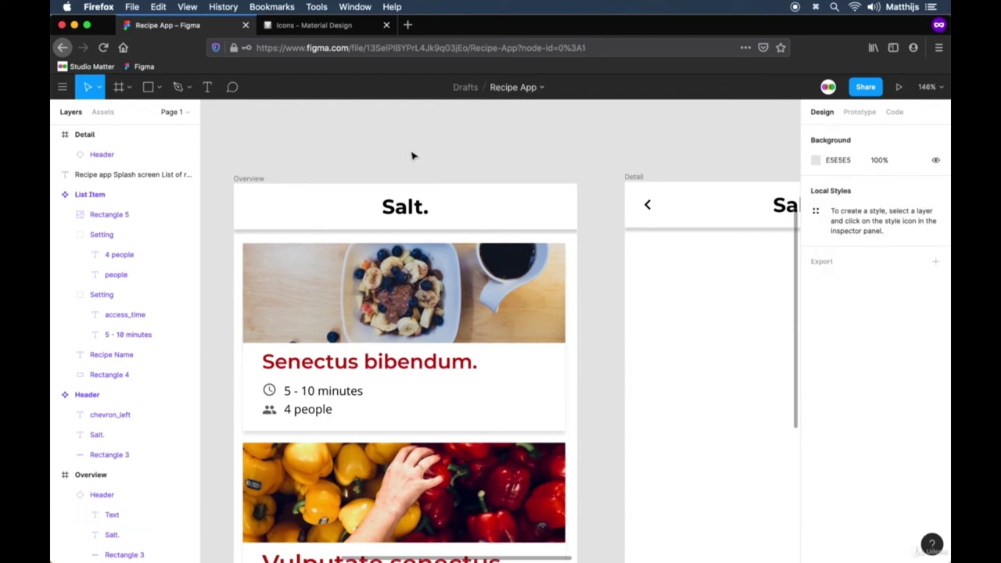
{"action": "scroll", "coordinate": [604, 370], "scroll_direction": "down", "scroll_amount": 10}
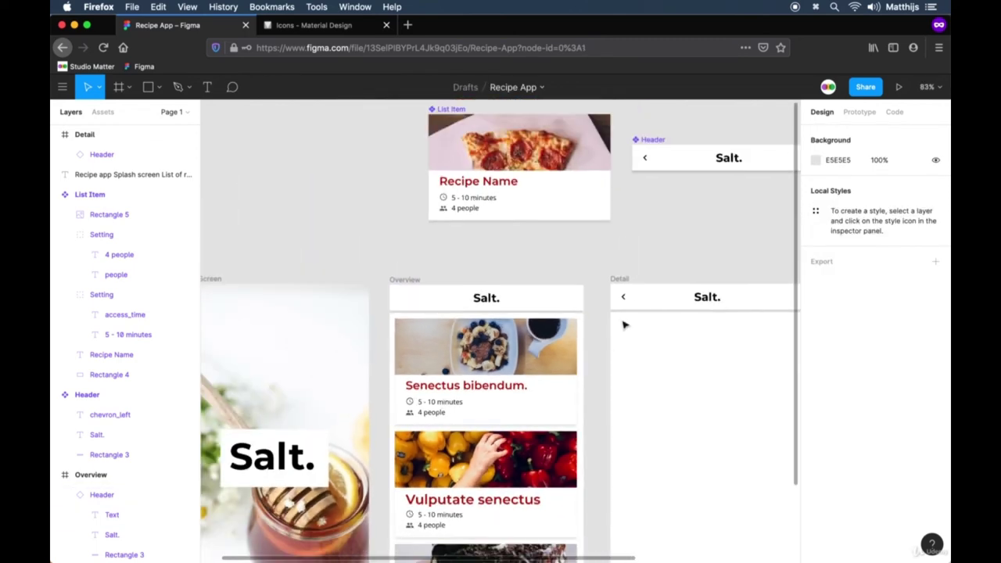
Step: Copy the Senectus bibendum. list item from the Overview frame and paste it into the Detail frame
{"action": "left_click_drag", "start_coordinate": [550, 342], "coordinate": [512, 373]}
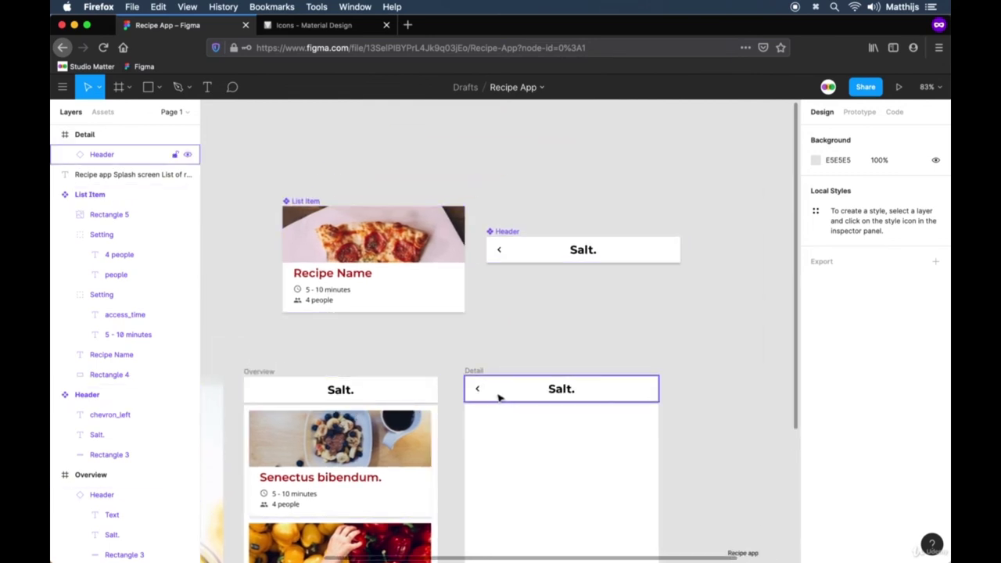
{"action": "left_click_drag", "start_coordinate": [678, 490], "coordinate": [627, 314]}
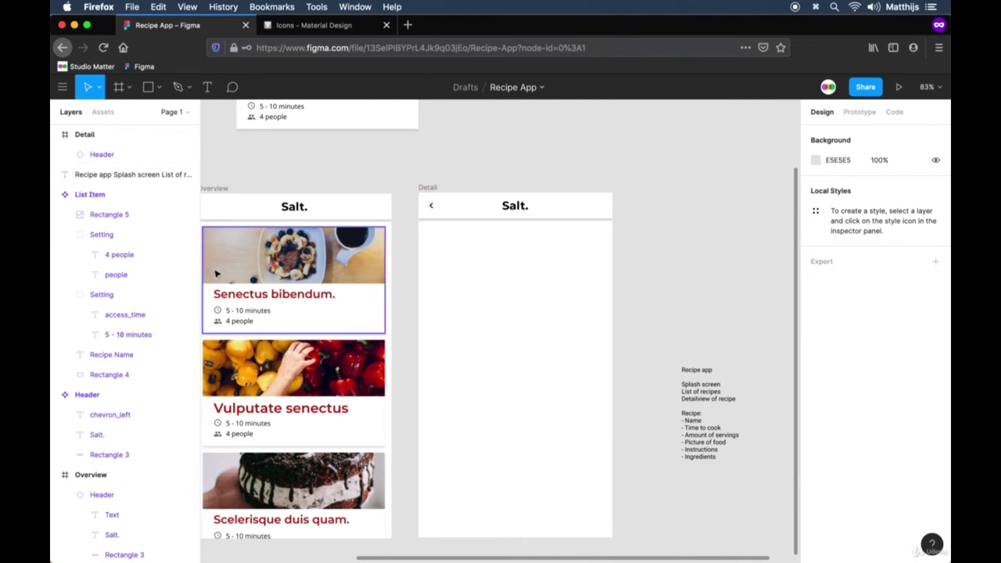
{"action": "left_click", "coordinate": [244, 276]}
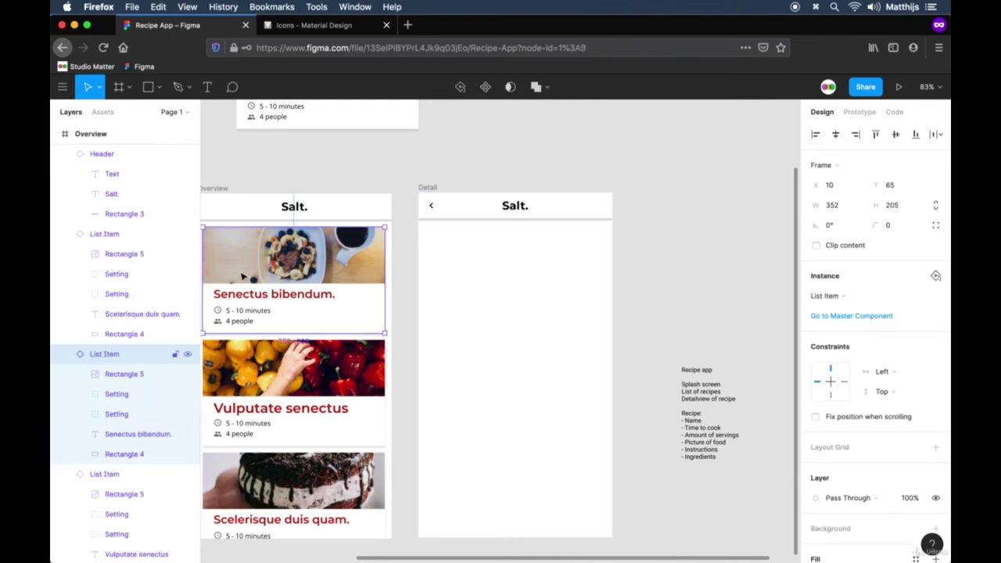
{"action": "key", "text": "super+c"}
{"action": "left_click", "coordinate": [440, 192]}
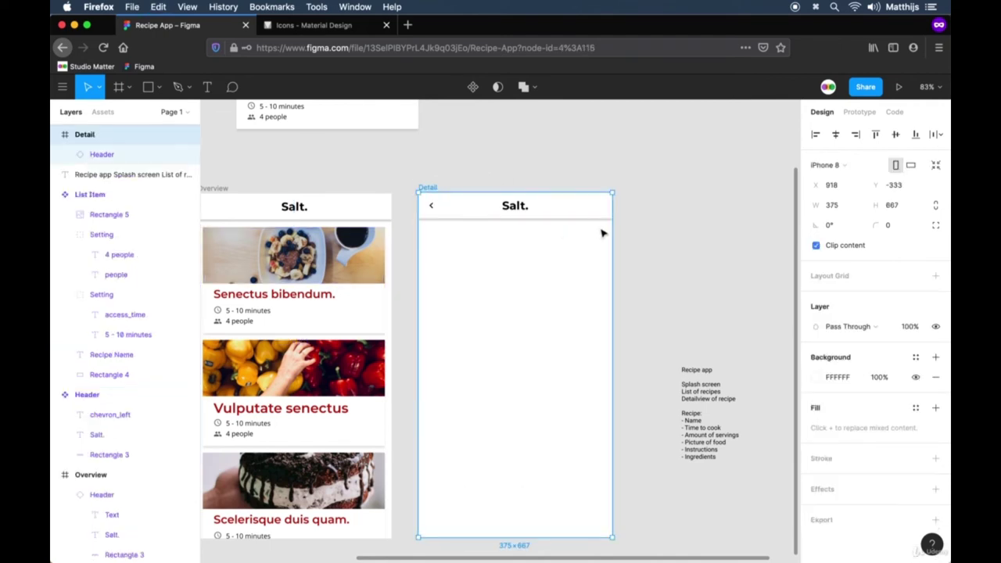
{"action": "key", "text": "super+v"}
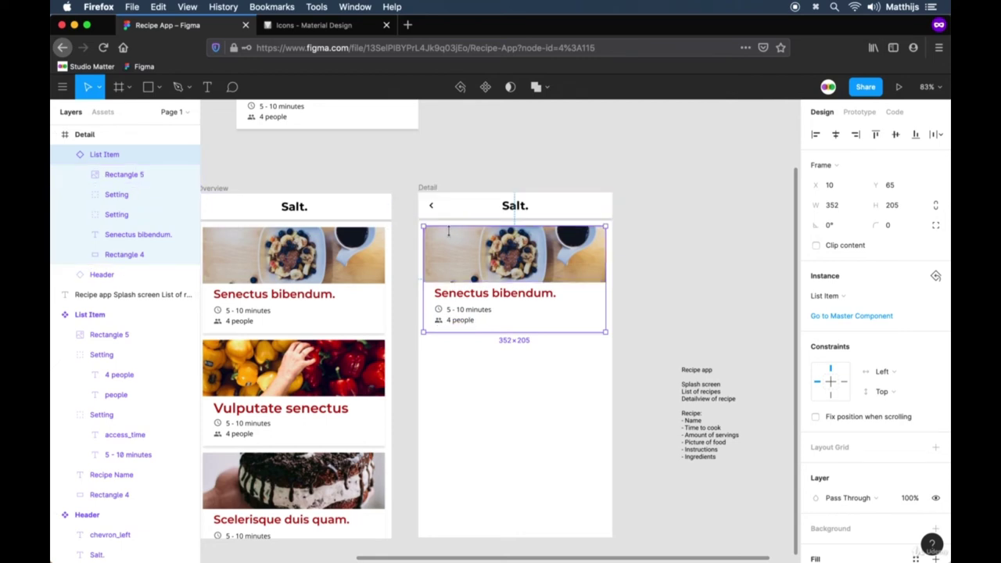
Step: Detach the pasted Senectus bibendum. list item in the Detail frame from its master component
{"action": "left_click_drag", "start_coordinate": [407, 284], "coordinate": [435, 274]}
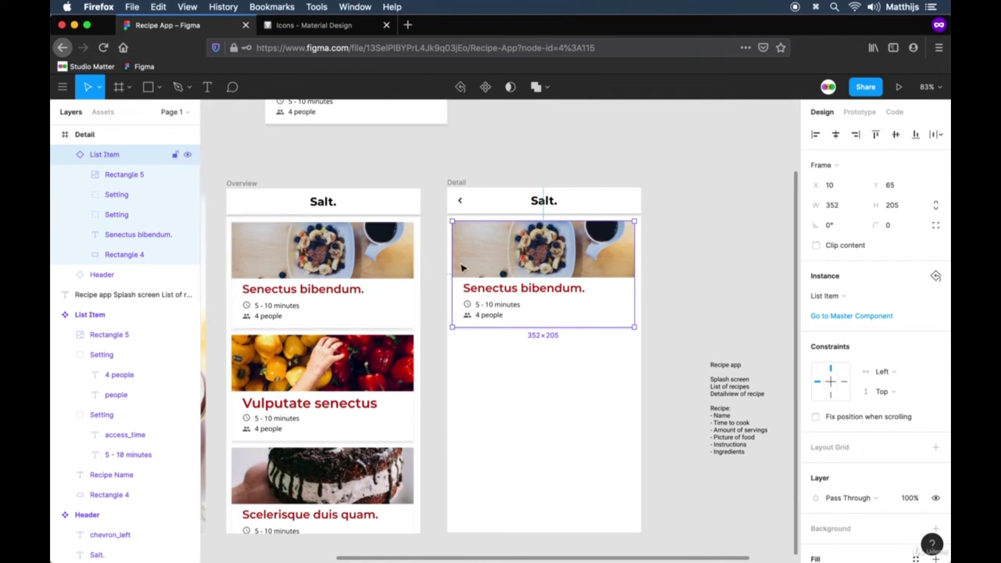
{"action": "right_click", "coordinate": [539, 260]}
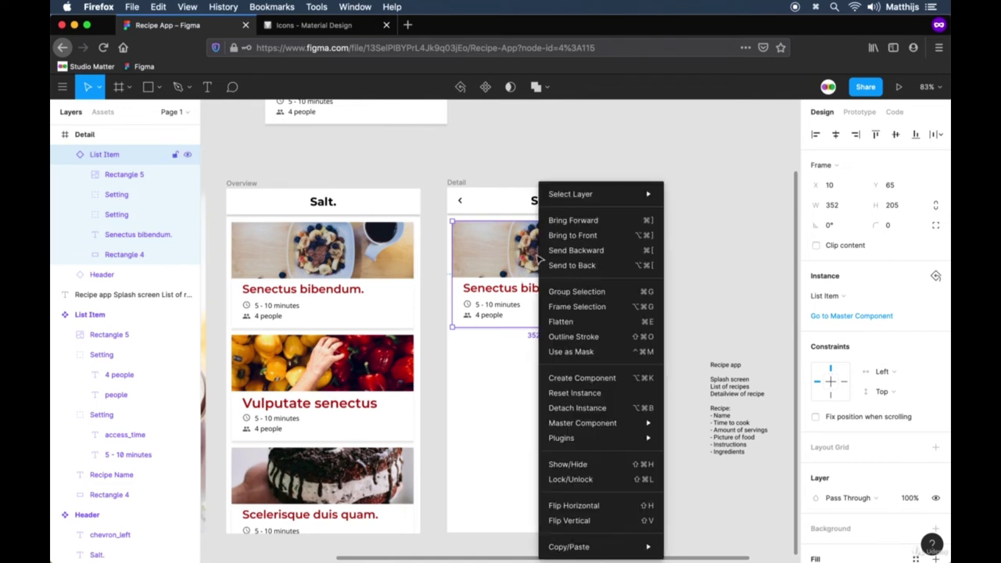
{"action": "left_click", "coordinate": [567, 410]}
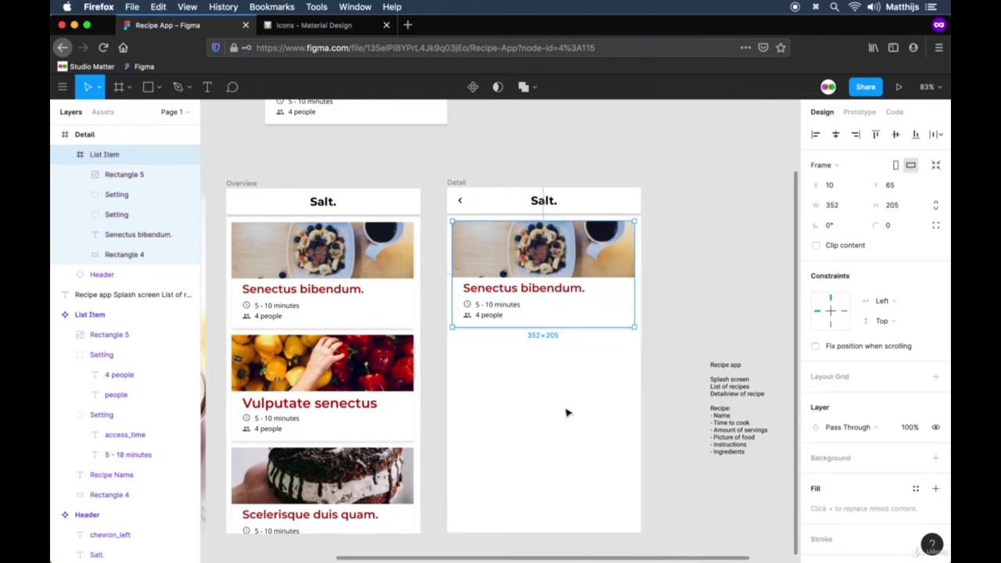
{"action": "left_click", "coordinate": [673, 301]}
Step: Enlarge the breakfast photo in the Detail frame to about 373 × 173 so it spans the full width and reaches the frame's upper edge
{"action": "left_click", "coordinate": [595, 266]}
{"action": "double_click", "coordinate": [594, 266]}
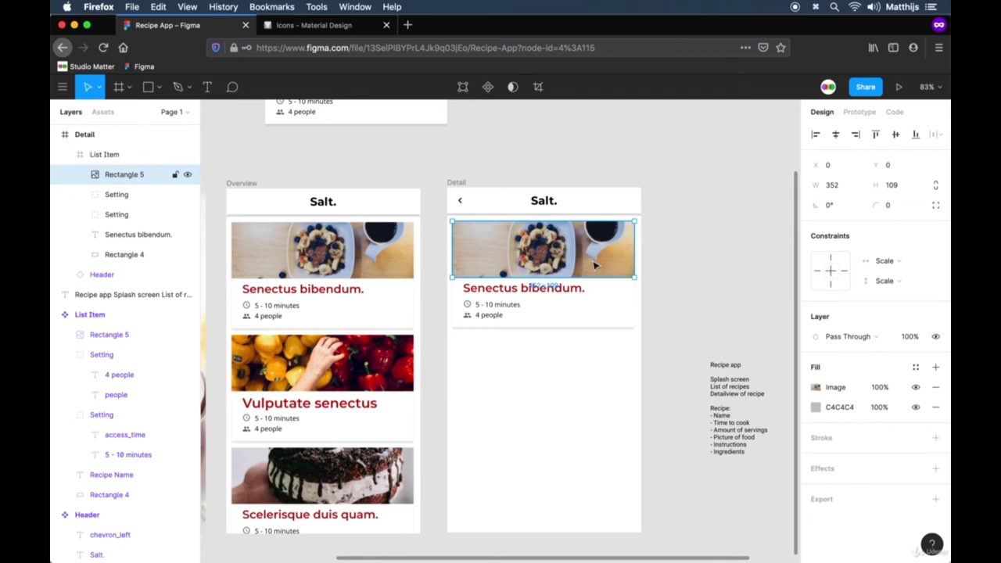
{"action": "left_click_drag", "start_coordinate": [635, 255], "coordinate": [641, 258]}
{"action": "scroll", "coordinate": [446, 226], "scroll_direction": "up", "scroll_amount": 5}
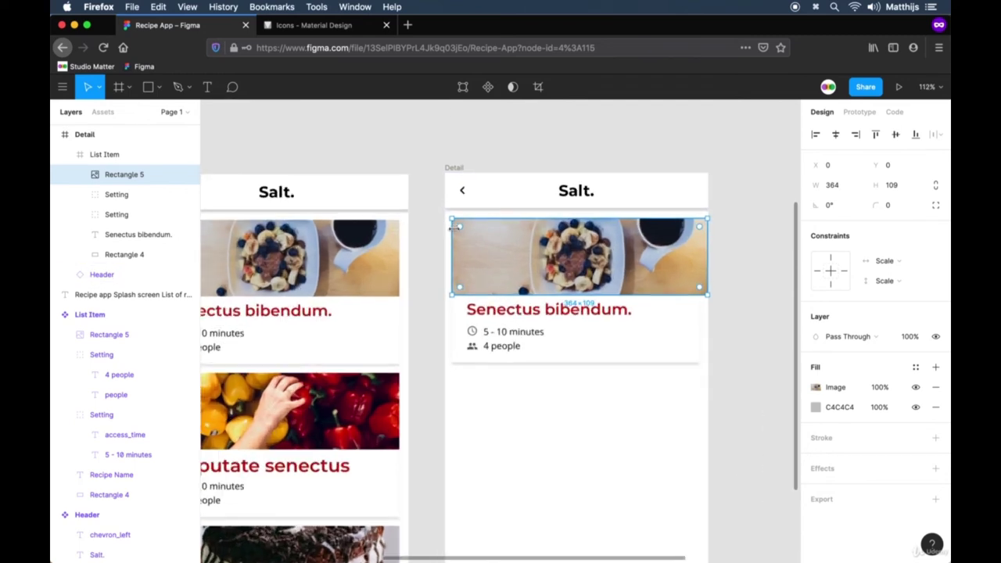
{"action": "left_click_drag", "start_coordinate": [448, 252], "coordinate": [440, 253]}
{"action": "left_click_drag", "start_coordinate": [527, 215], "coordinate": [535, 156]}
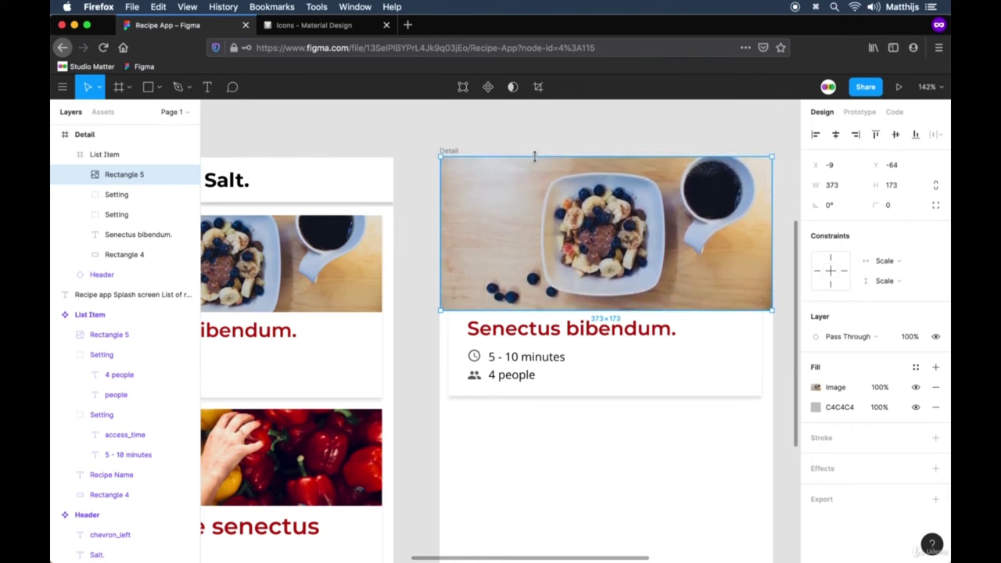
Step: Send the detached list item one layer backward so it sits behind the header in the Detail frame
{"action": "left_click", "coordinate": [96, 156]}
{"action": "key", "text": "super+bracketleft"}
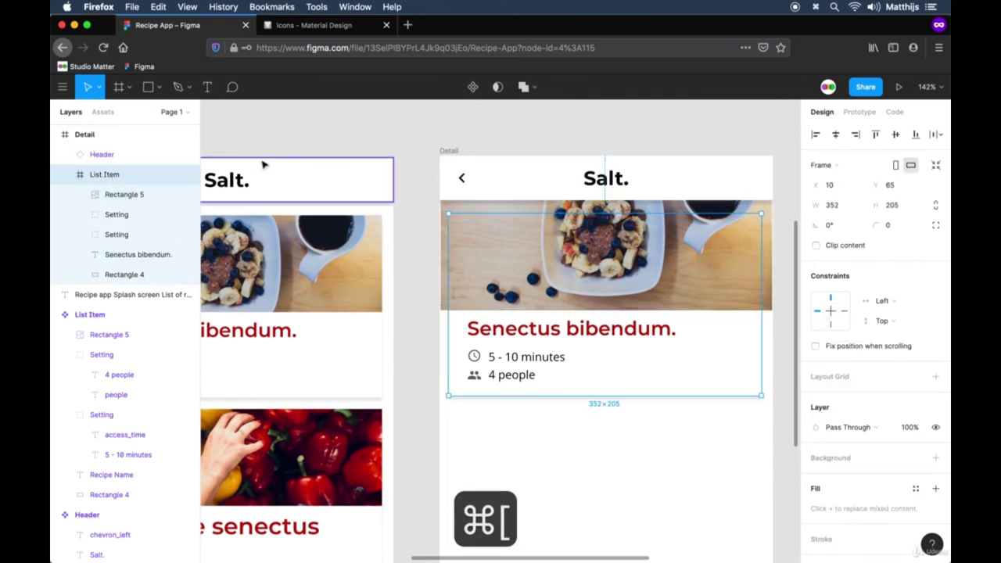
{"action": "key", "text": "Escape"}
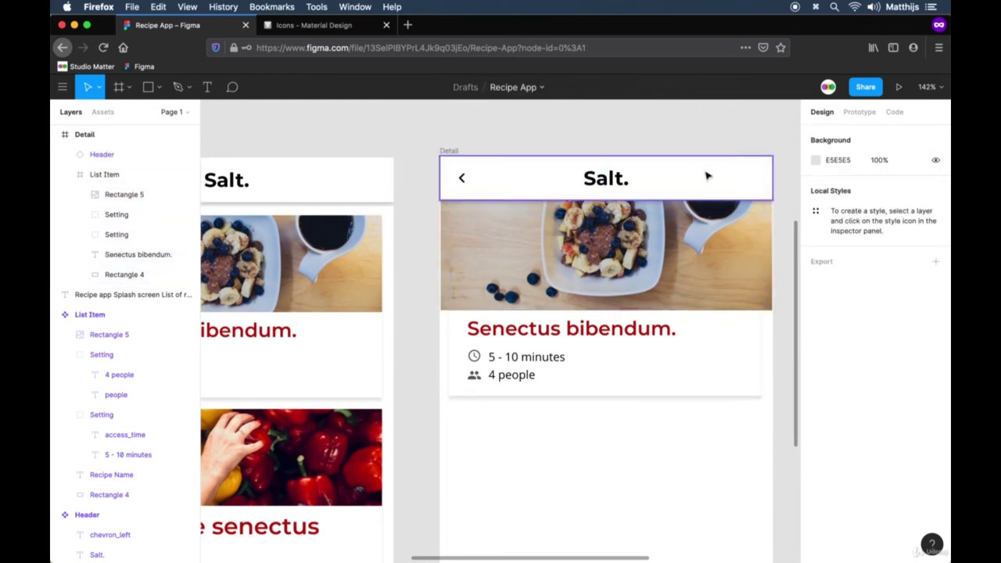
Step: Change the fill of the header's background rectangle in the Detail frame from solid to a linear gradient
{"action": "double_click", "coordinate": [708, 176]}
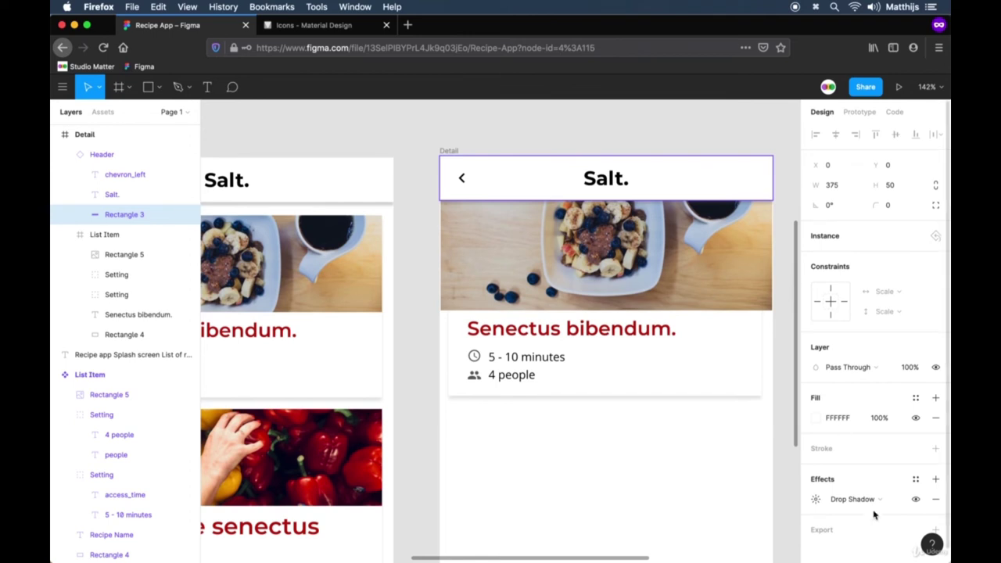
{"action": "left_click", "coordinate": [817, 419]}
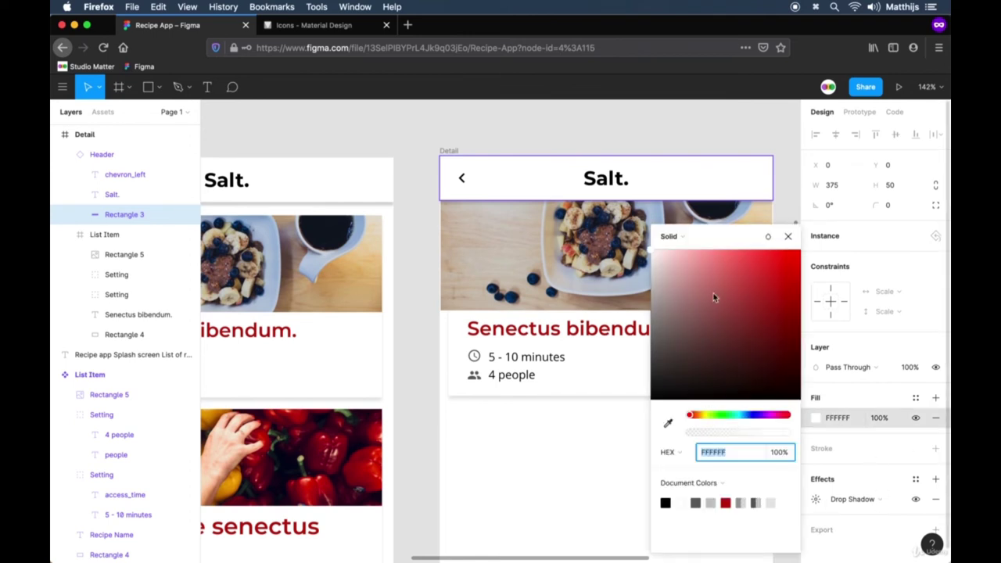
{"action": "left_click", "coordinate": [685, 238]}
{"action": "left_click", "coordinate": [689, 253]}
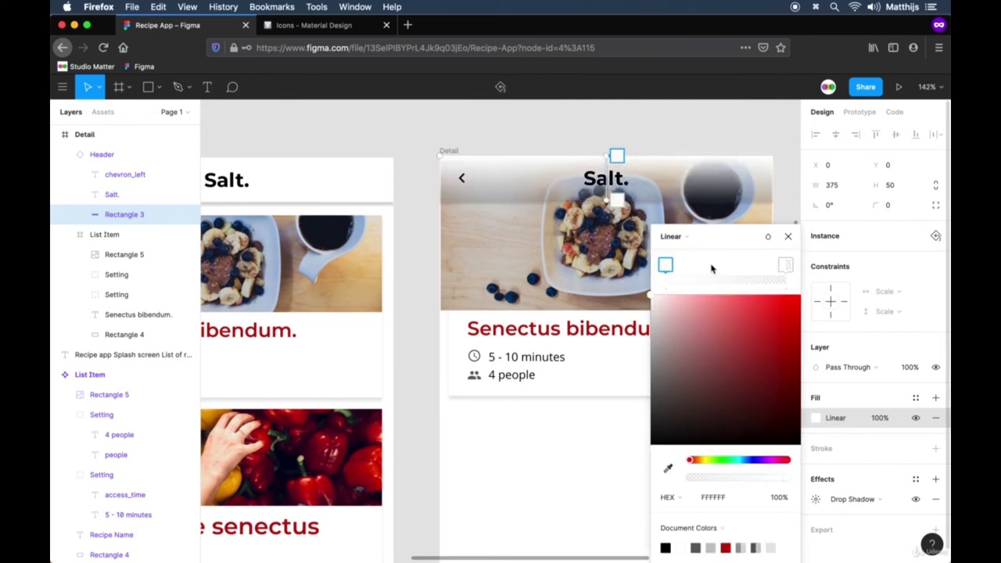
Step: Shift the gradient's opaque white stop about a third of the way toward the transparent stop and finish editing the fill
{"action": "left_click", "coordinate": [786, 265]}
{"action": "left_click", "coordinate": [665, 266]}
{"action": "left_click_drag", "start_coordinate": [666, 267], "coordinate": [707, 266]}
{"action": "left_click", "coordinate": [785, 266]}
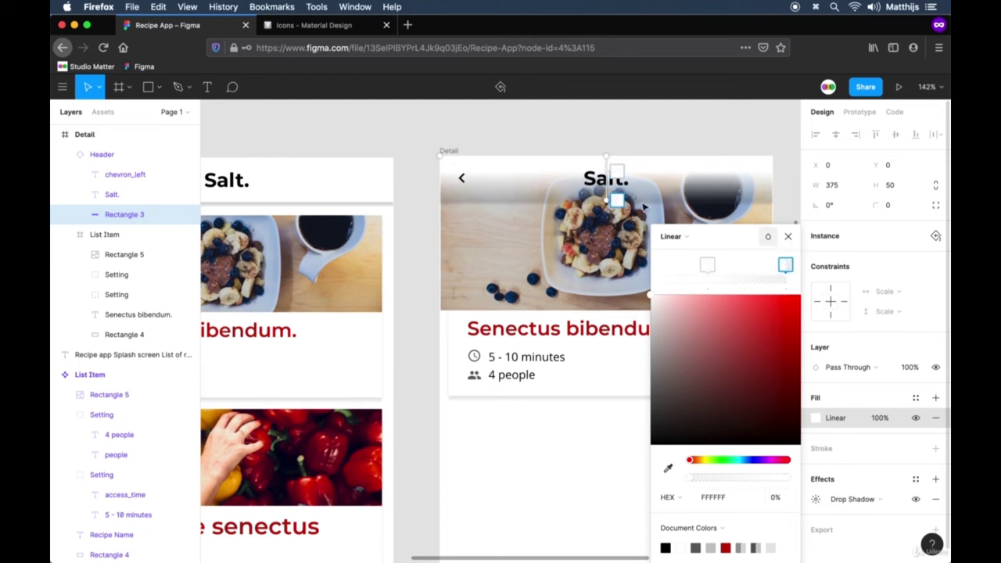
{"action": "left_click", "coordinate": [707, 266]}
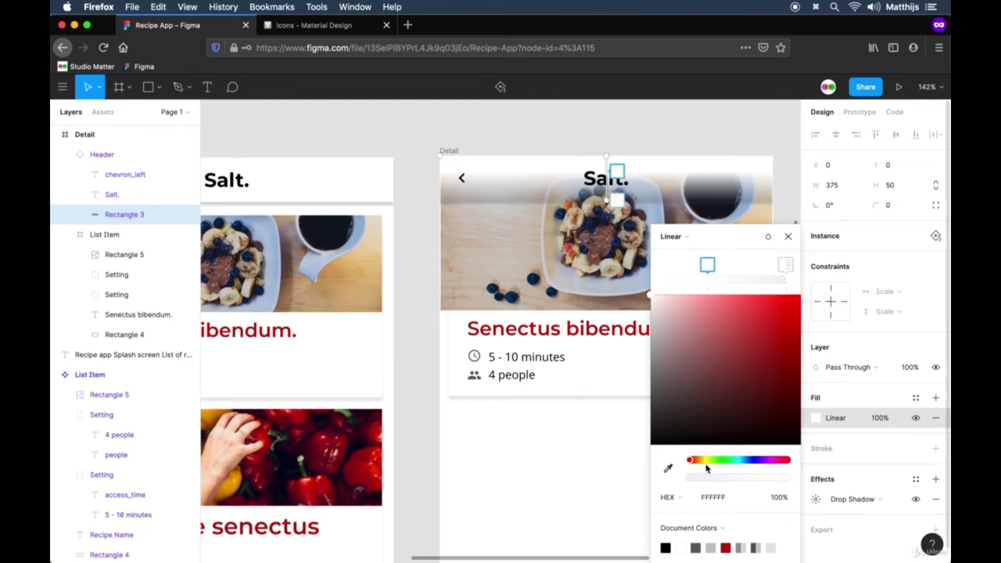
{"action": "mouse_move", "coordinate": [785, 485]}
{"action": "left_mouse_down"}
{"action": "mouse_move", "coordinate": [746, 477]}
{"action": "mouse_move", "coordinate": [784, 480]}
{"action": "left_mouse_up"}
{"action": "left_click", "coordinate": [789, 236]}
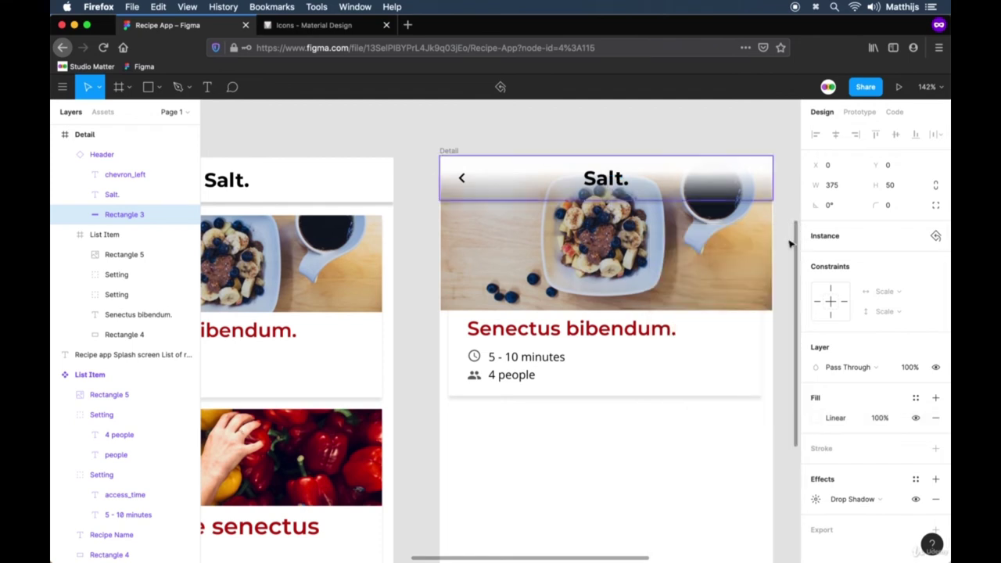
{"action": "left_click", "coordinate": [780, 226]}
Step: Set the layer opacity of the white card rectangle behind the recipe text in the Detail frame to 0%
{"action": "scroll", "coordinate": [771, 317], "scroll_direction": "down", "scroll_amount": 2}
{"action": "scroll", "coordinate": [771, 317], "scroll_direction": "right", "scroll_amount": 3}
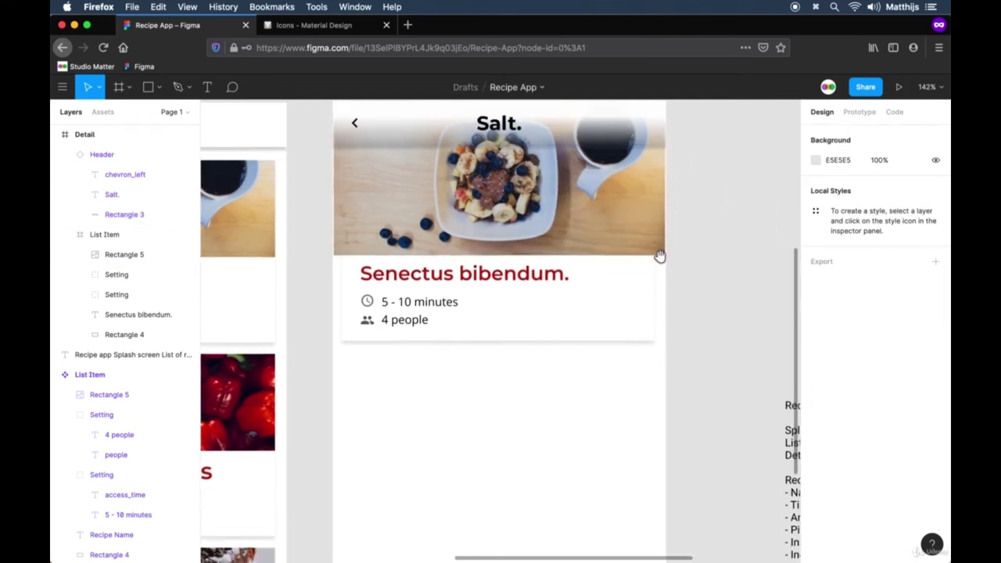
{"action": "left_click", "coordinate": [469, 309]}
{"action": "left_click", "coordinate": [537, 322]}
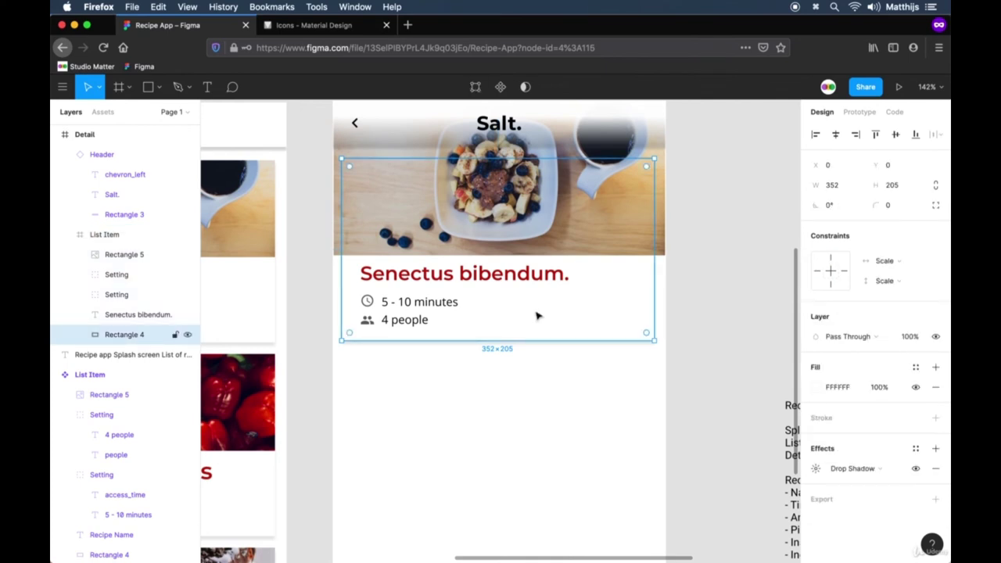
{"action": "left_click", "coordinate": [911, 338]}
{"action": "left_click", "coordinate": [911, 338]}
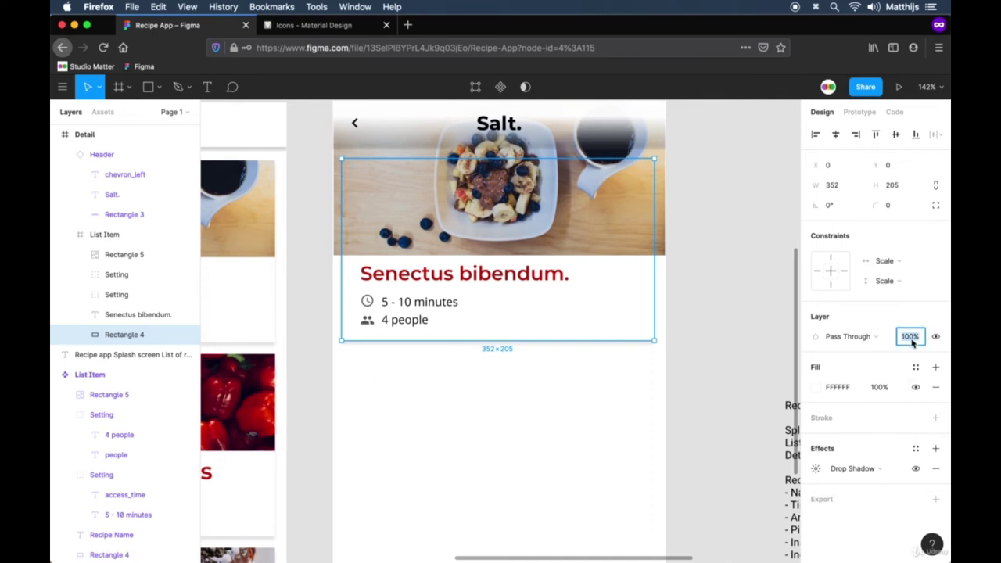
{"action": "type", "text": "0"}
{"action": "key", "text": "Return"}
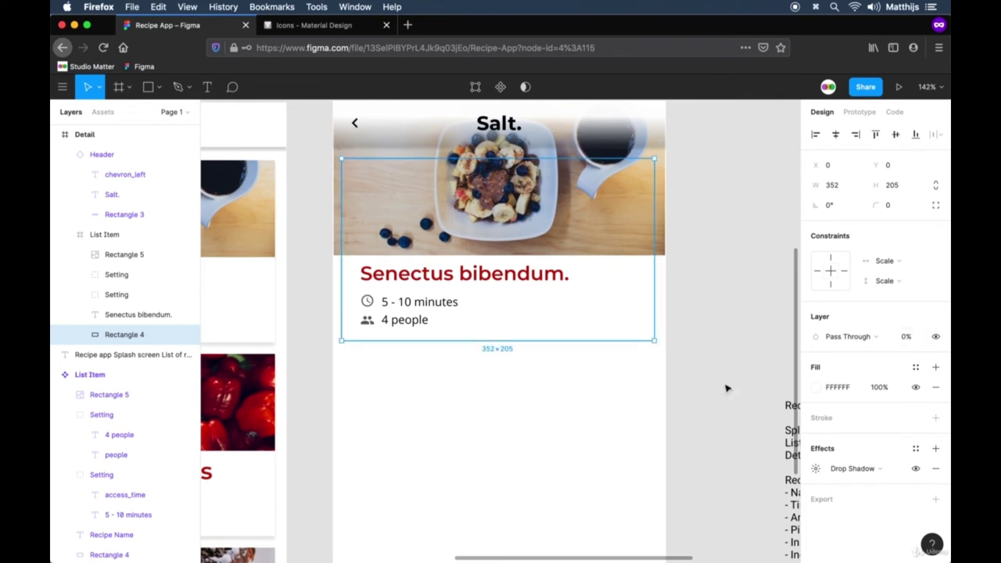
{"action": "left_click", "coordinate": [725, 385]}
Step: Nudge the recipe title together with the time and servings icons and texts slightly down and to the left in the Detail frame
{"action": "left_click", "coordinate": [458, 272]}
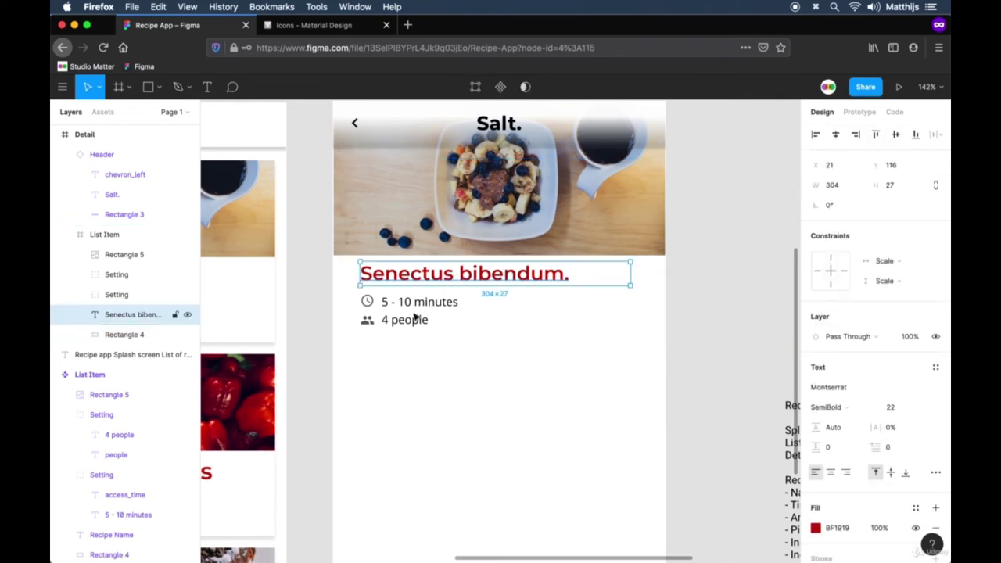
{"action": "left_click", "coordinate": [414, 305], "text": "shift"}
{"action": "left_click", "coordinate": [368, 301], "text": "shift"}
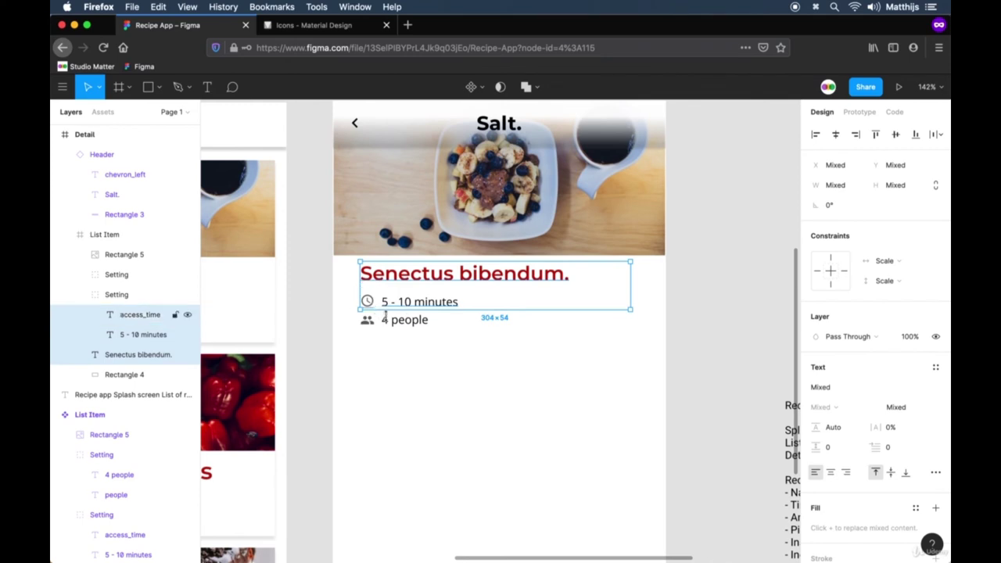
{"action": "left_click", "coordinate": [401, 322], "text": "shift"}
{"action": "left_click", "coordinate": [367, 320], "text": "shift"}
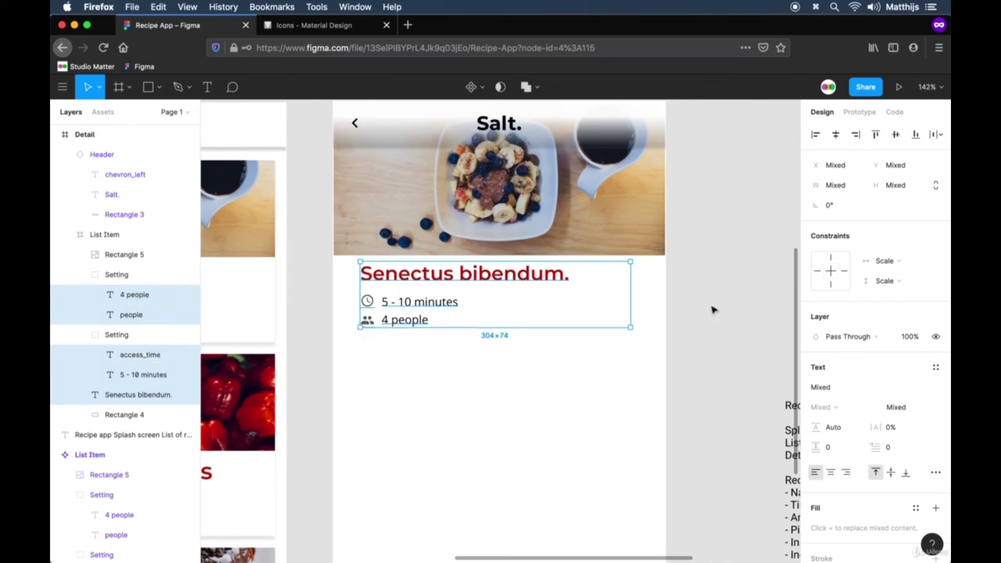
{"action": "key", "text": "Down"}
{"action": "key", "text": "Down"}
{"action": "key", "text": "Down"}
{"action": "key", "text": "Down"}
{"action": "key", "text": "Down"}
{"action": "key", "text": "Down"}
{"action": "key", "text": "Down"}
{"action": "key", "text": "Down"}
{"action": "key", "text": "Left"}
{"action": "key", "text": "Left"}
{"action": "key", "text": "Left"}
{"action": "key", "text": "Left"}
{"action": "key", "text": "Left"}
{"action": "key", "text": "Left"}
{"action": "key", "text": "Left"}
{"action": "key", "text": "Left"}
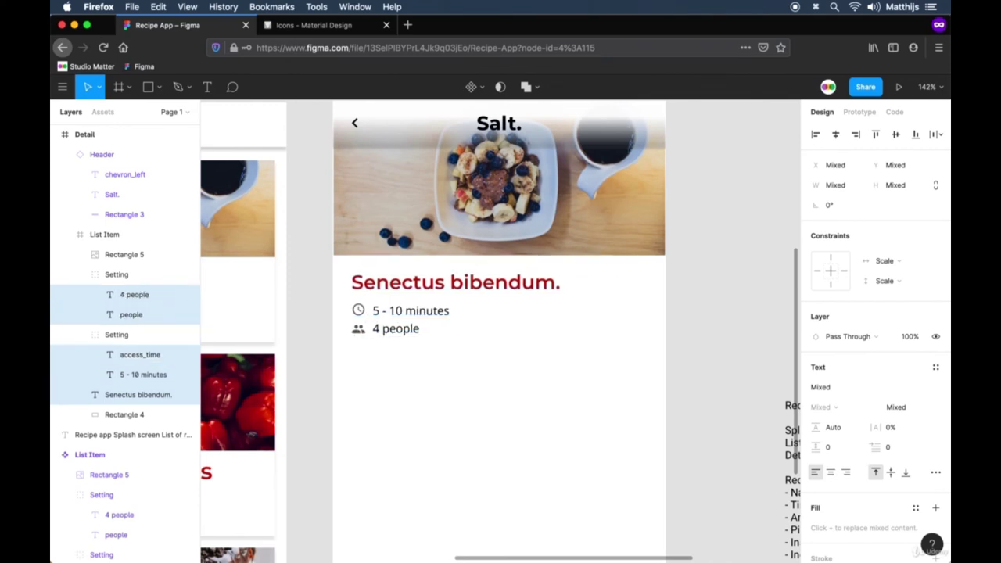
{"action": "key", "text": "Left"}
{"action": "key", "text": "Left"}
{"action": "left_click", "coordinate": [702, 465]}
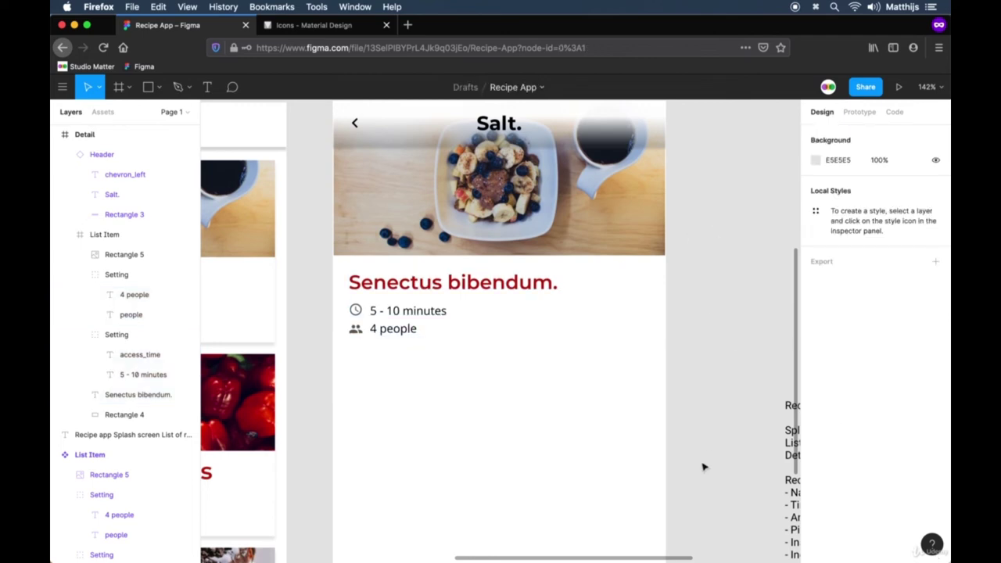
Step: Try to fill a new text box below the servings line with the Lorem ipsum plugin
{"action": "left_click_drag", "start_coordinate": [691, 467], "coordinate": [645, 393]}
{"action": "scroll", "coordinate": [644, 398], "scroll_direction": "down", "scroll_amount": 5}
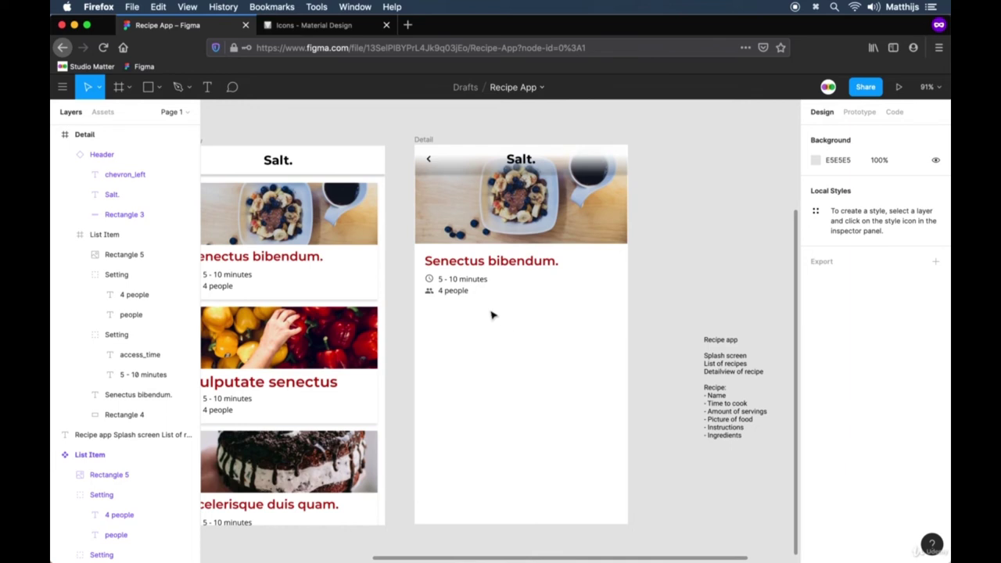
{"action": "key", "text": "t"}
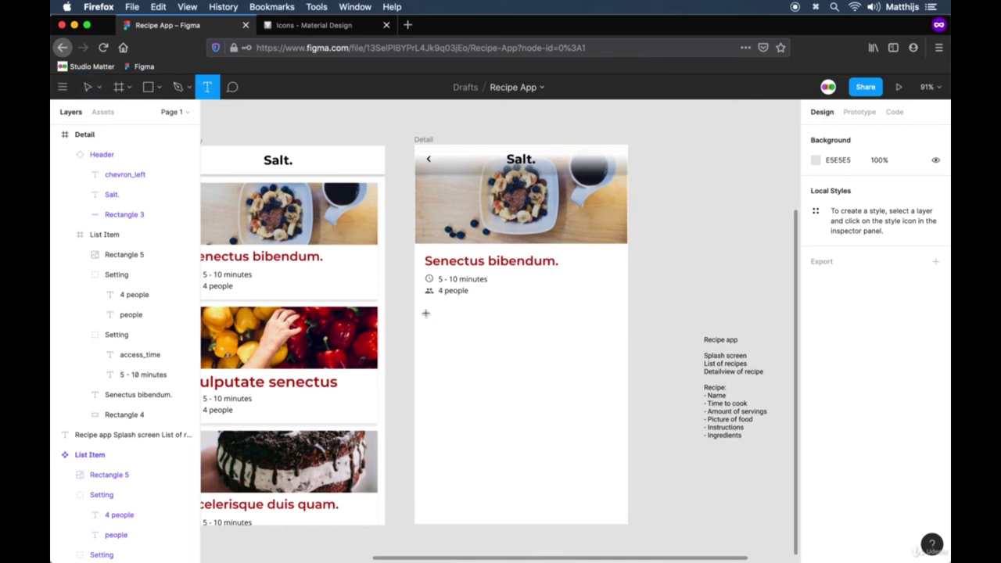
{"action": "left_click_drag", "start_coordinate": [428, 311], "coordinate": [610, 423]}
{"action": "right_click", "coordinate": [460, 136]}
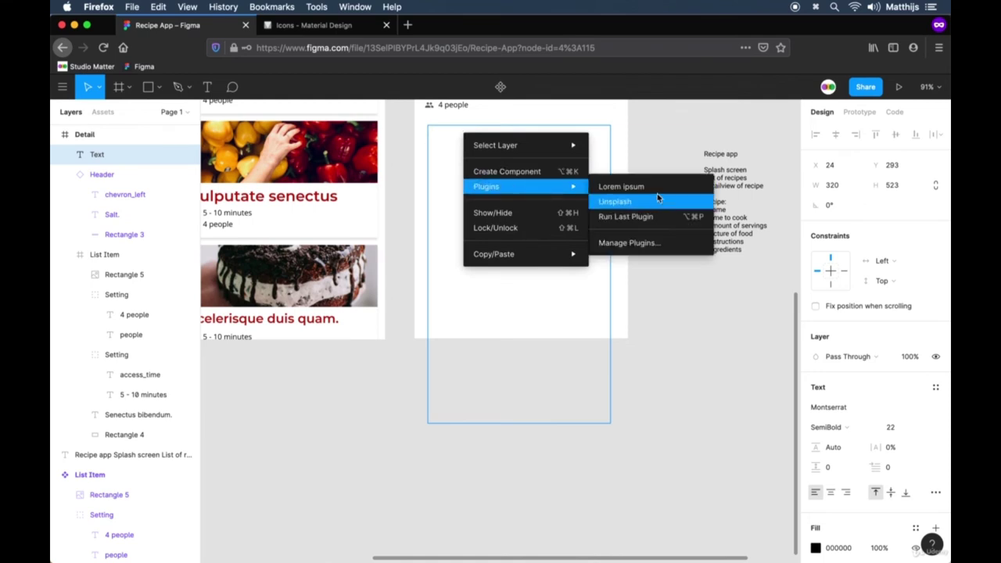
{"action": "left_click", "coordinate": [658, 191]}
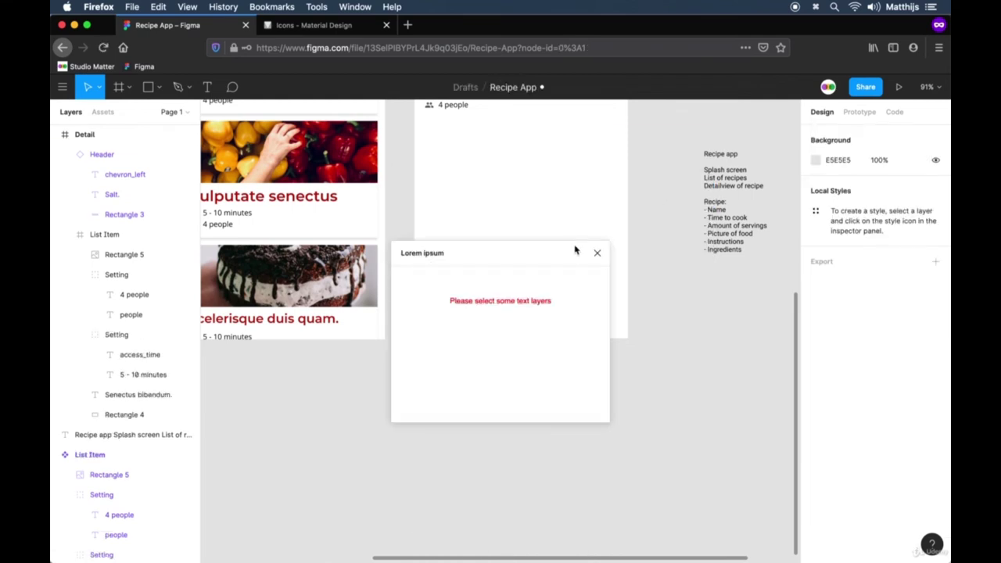
{"action": "left_click", "coordinate": [596, 254]}
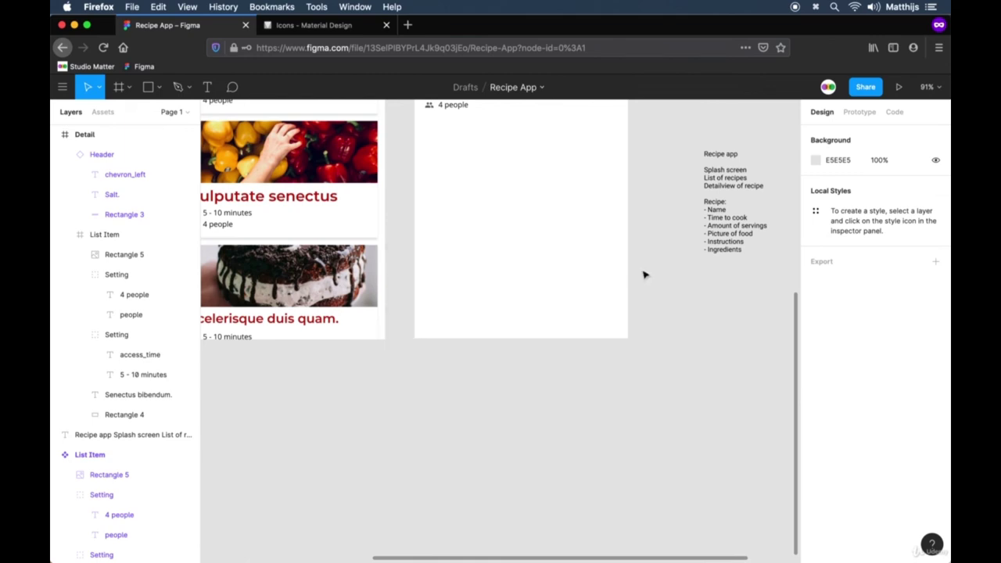
Step: Draw a text box of about 321 × 462 below the servings line, extending past the lower edge of the Detail frame
{"action": "scroll", "coordinate": [596, 246], "scroll_direction": "up", "scroll_amount": 2}
{"action": "key", "text": "t"}
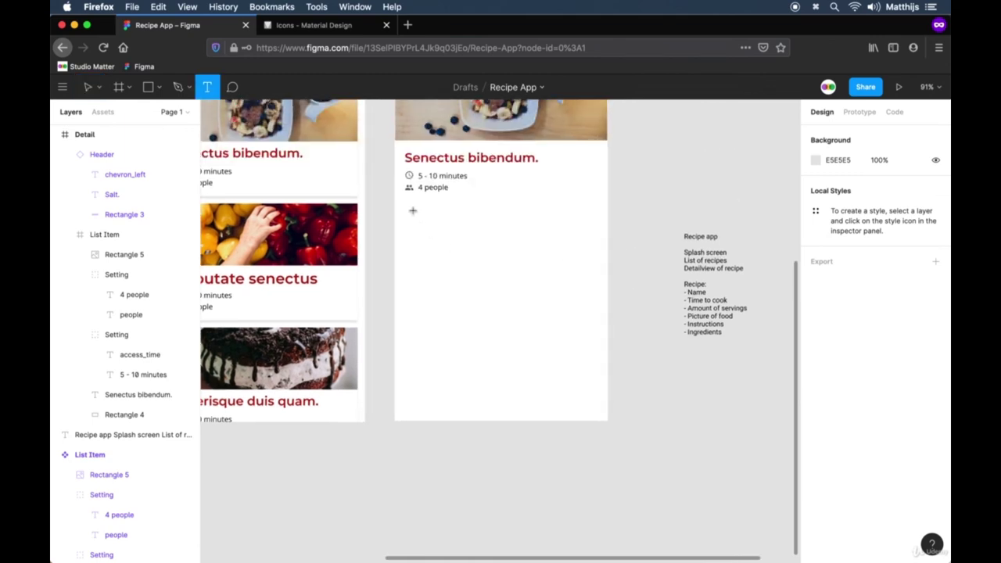
{"action": "left_click_drag", "start_coordinate": [405, 205], "coordinate": [588, 468]}
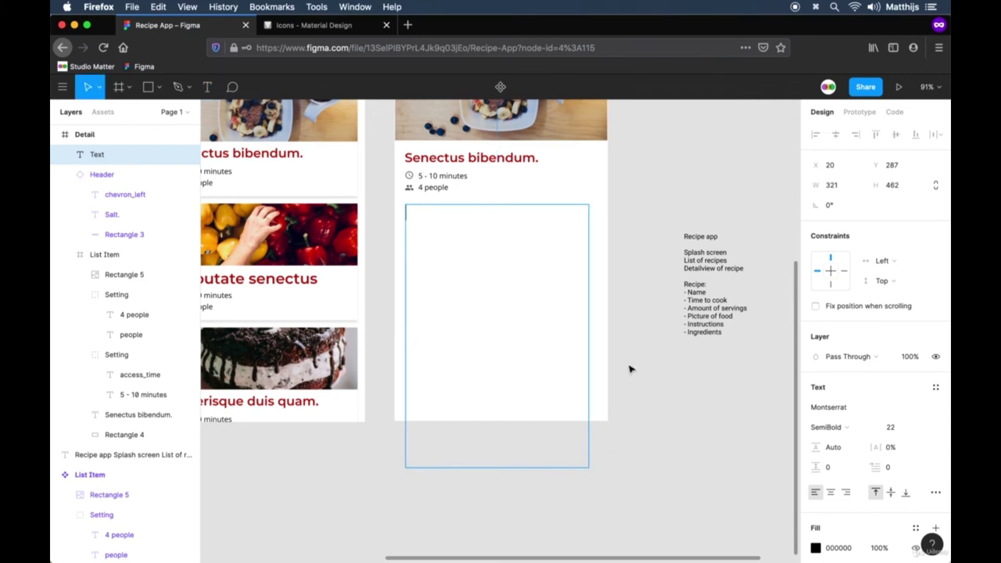
Step: Draw a text box of about 327 × 469 below the servings line in the Detail frame and enter asd
{"action": "left_click", "coordinate": [644, 308]}
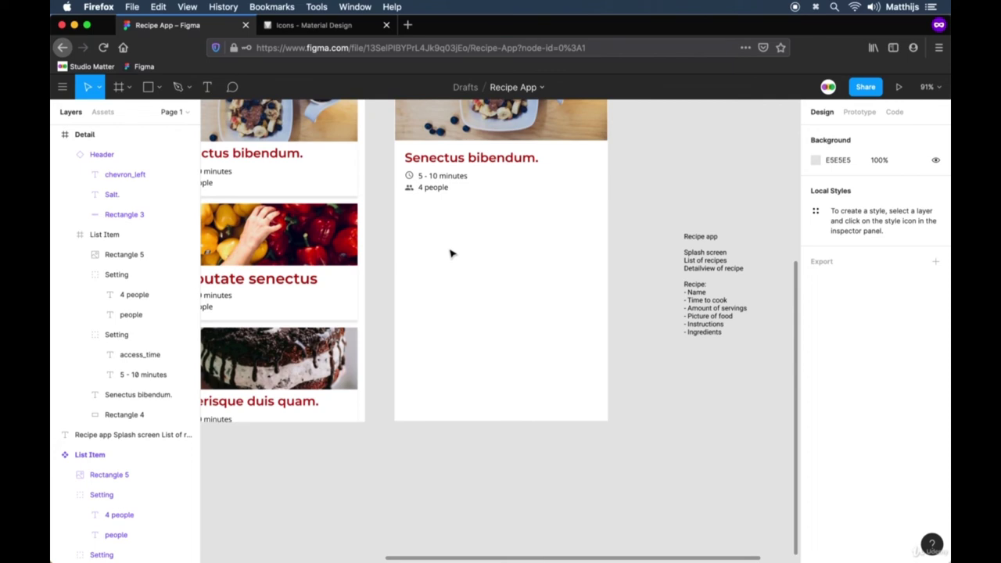
{"action": "key", "text": "t"}
{"action": "left_click_drag", "start_coordinate": [406, 211], "coordinate": [592, 477]}
{"action": "type", "text": "asd"}
{"action": "key", "text": "Escape"}
Step: Fill the asd text box with Lorem ipsum plugin text auto-generated to fit its frame, and close the plugin
{"action": "right_click", "coordinate": [421, 224]}
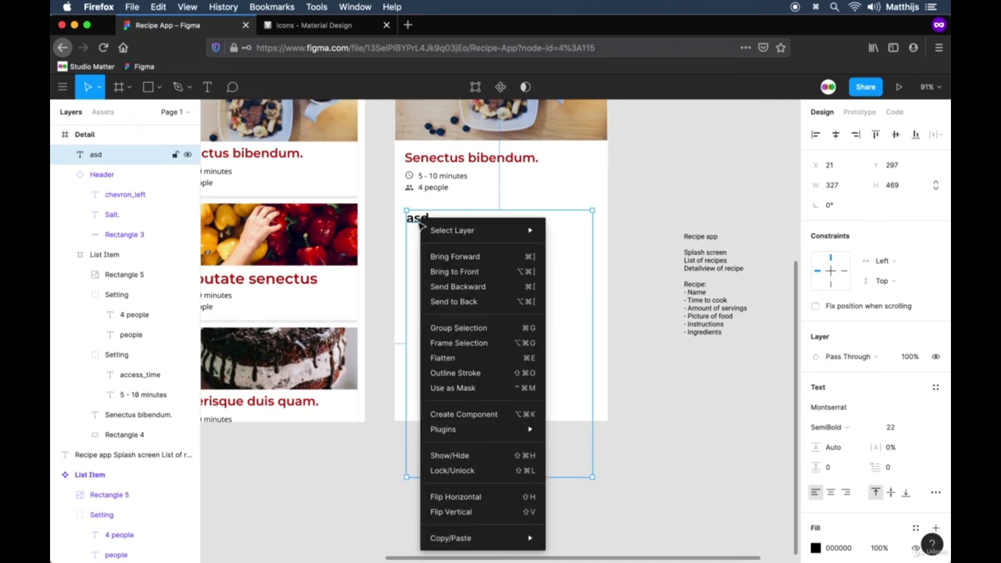
{"action": "mouse_move", "coordinate": [479, 430]}
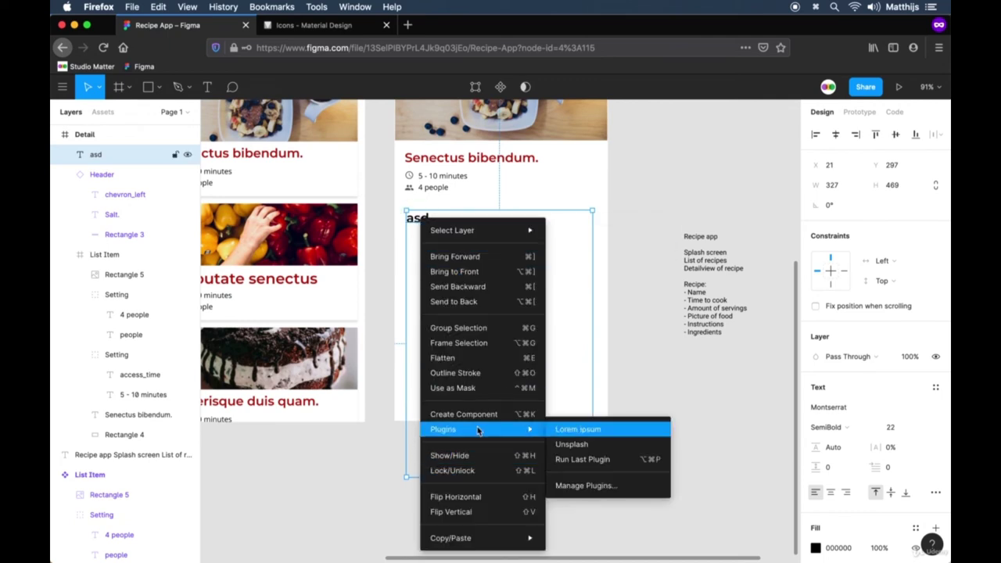
{"action": "left_click", "coordinate": [616, 431]}
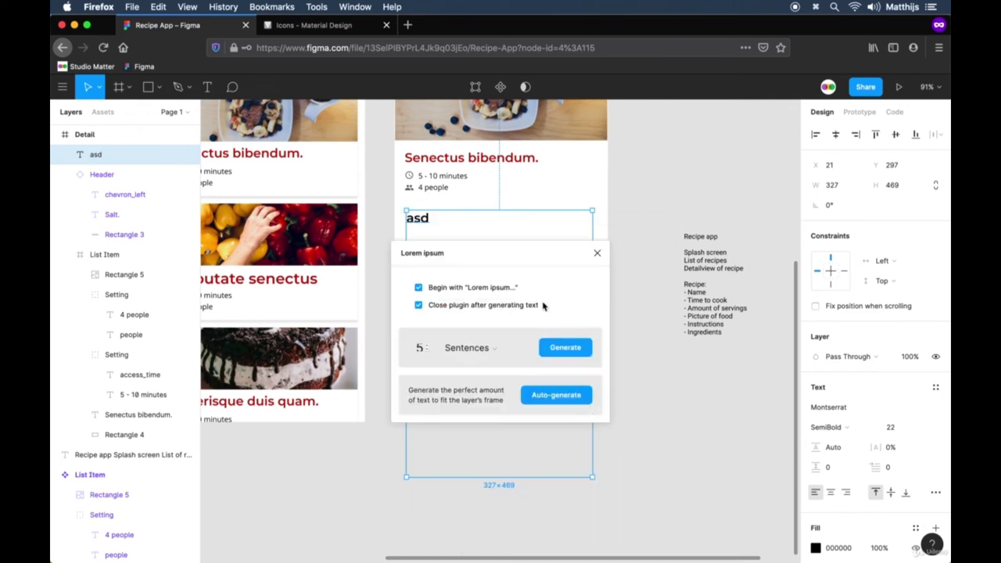
{"action": "left_click", "coordinate": [557, 398]}
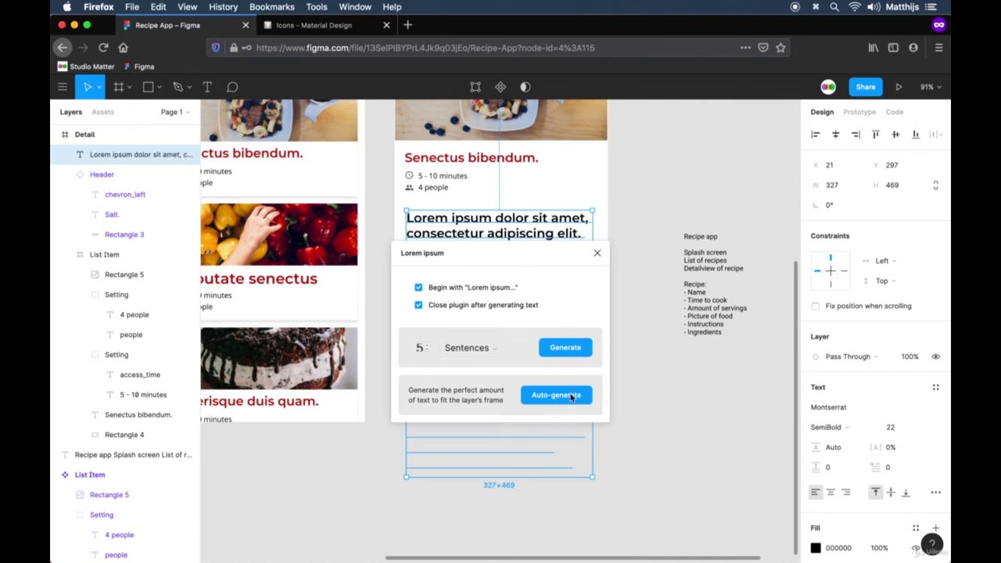
{"action": "left_click", "coordinate": [597, 253]}
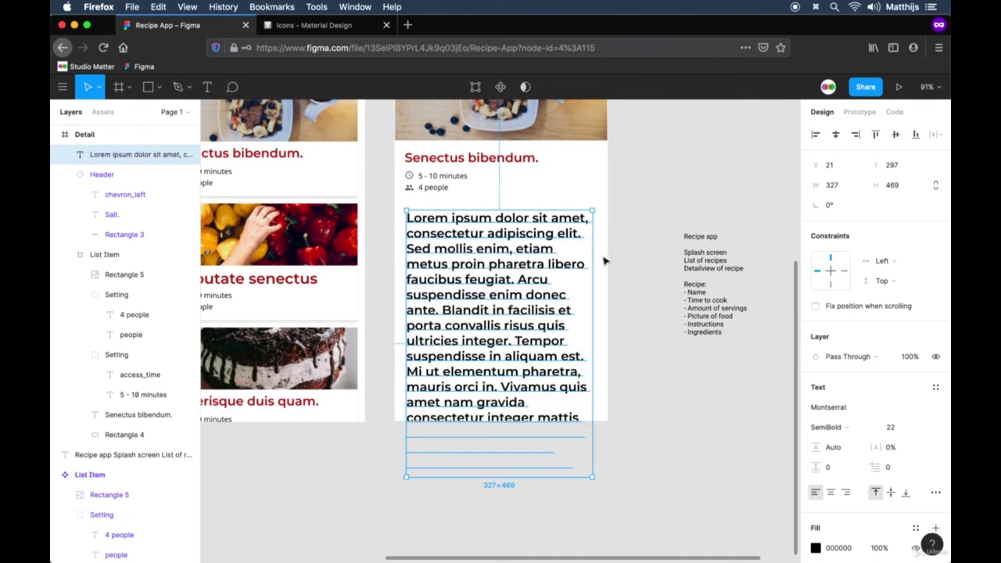
Step: Change the Lorem ipsum body text's font to Open Sans in the Regular weight
{"action": "left_click", "coordinate": [862, 408]}
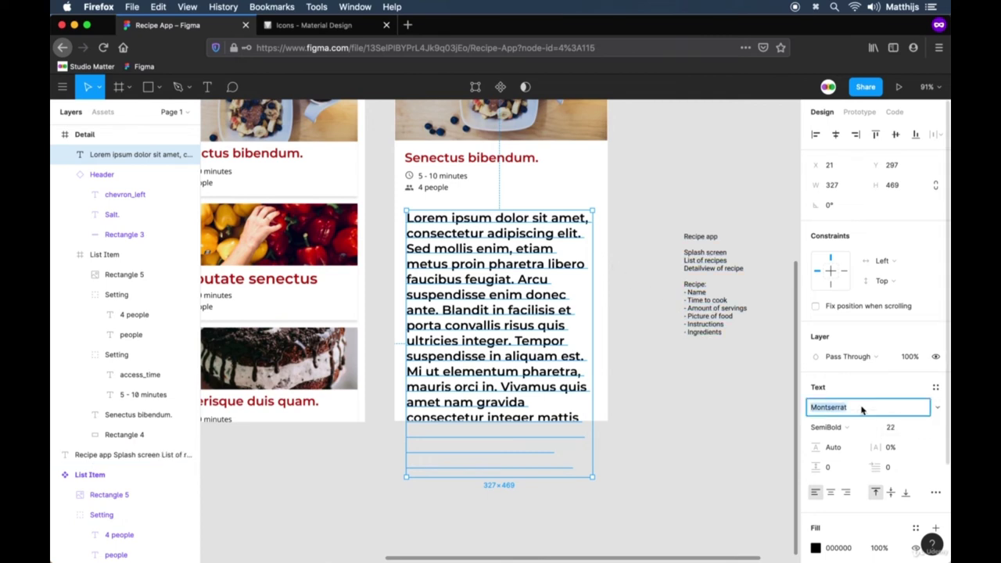
{"action": "type", "text": "Open Sans"}
{"action": "key", "text": "Return"}
{"action": "left_click", "coordinate": [831, 427]}
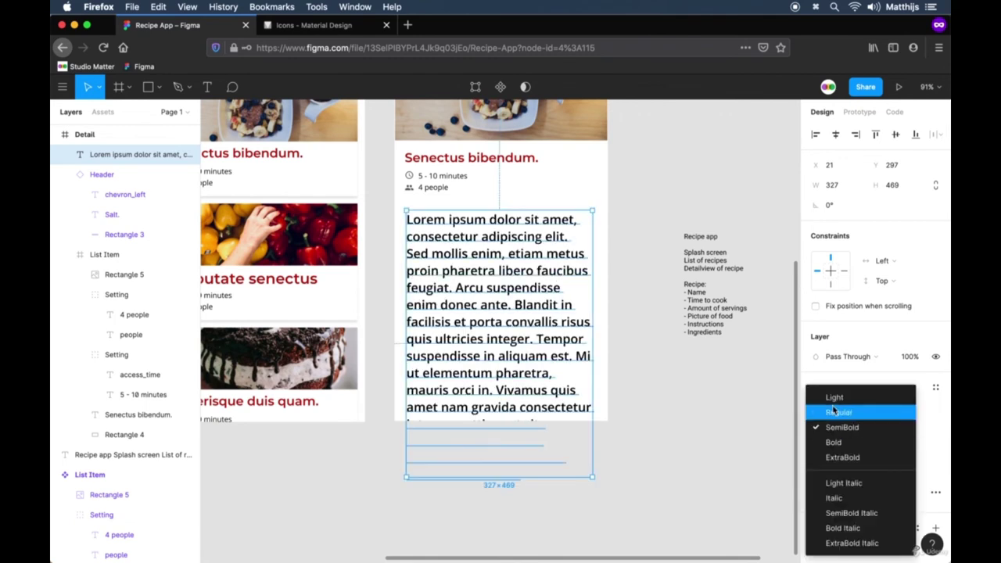
{"action": "left_click", "coordinate": [831, 413]}
Step: Set the font size of the Lorem ipsum body text to 15
{"action": "left_click", "coordinate": [906, 429]}
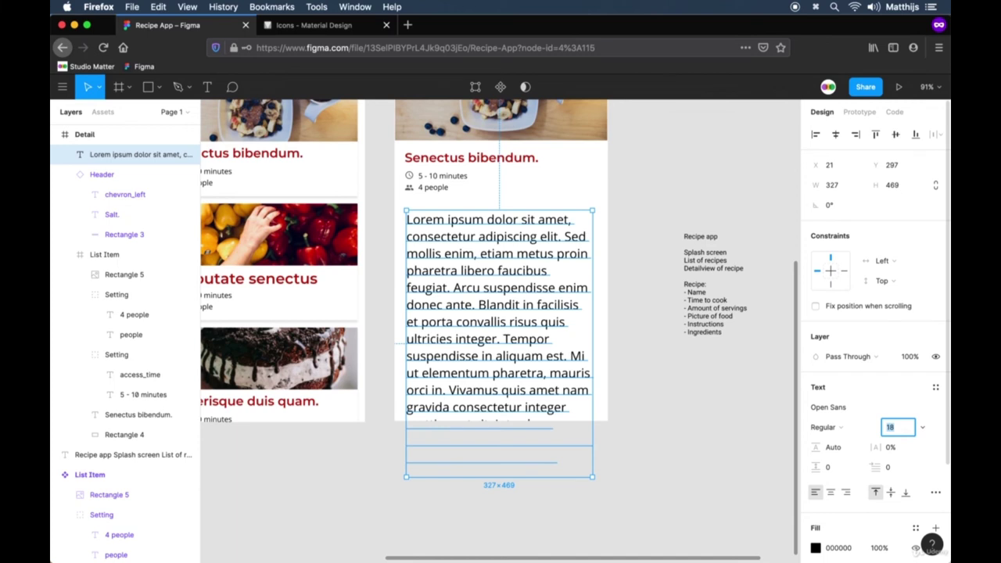
{"action": "key", "text": "Escape"}
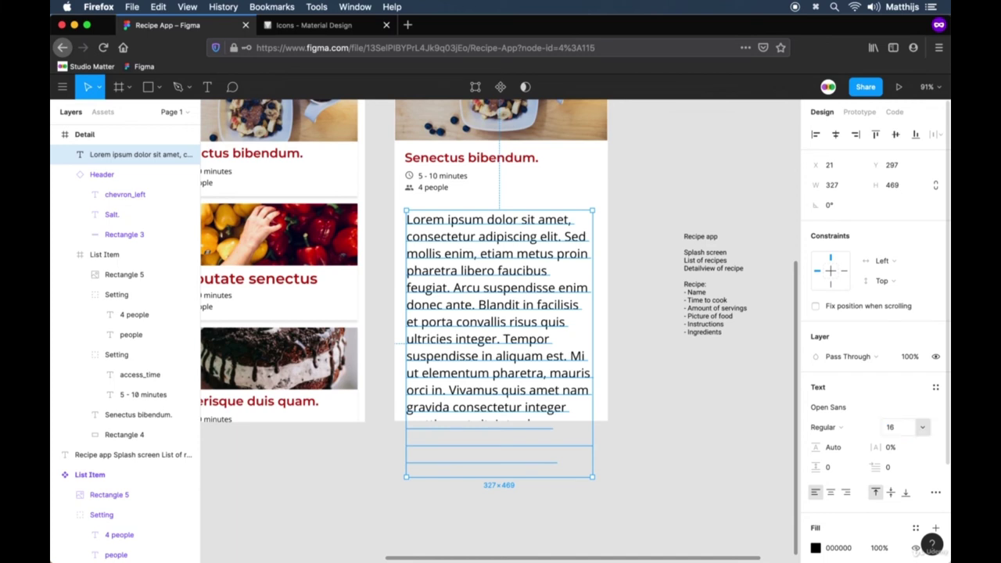
{"action": "left_click", "coordinate": [923, 427]}
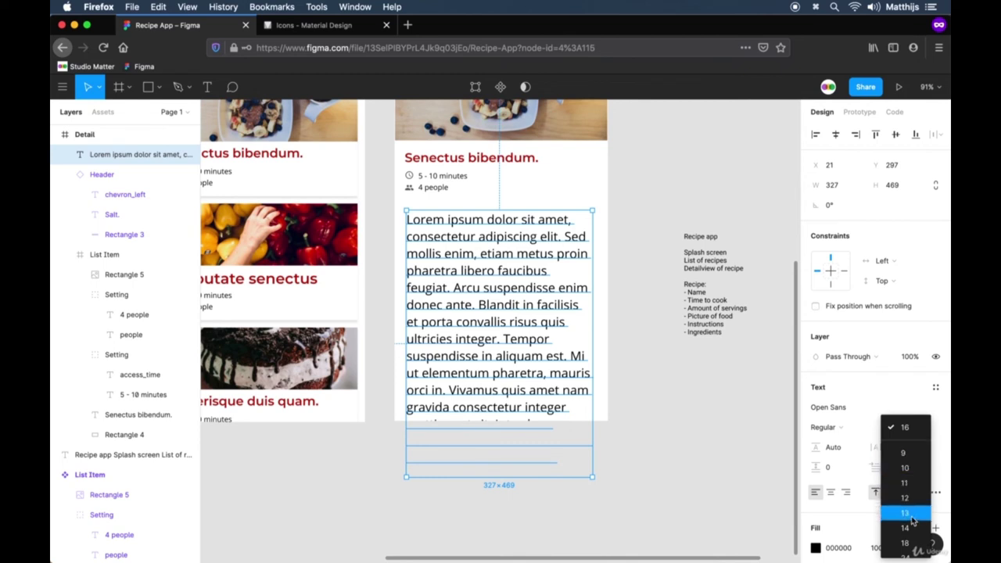
{"action": "key", "text": "Escape"}
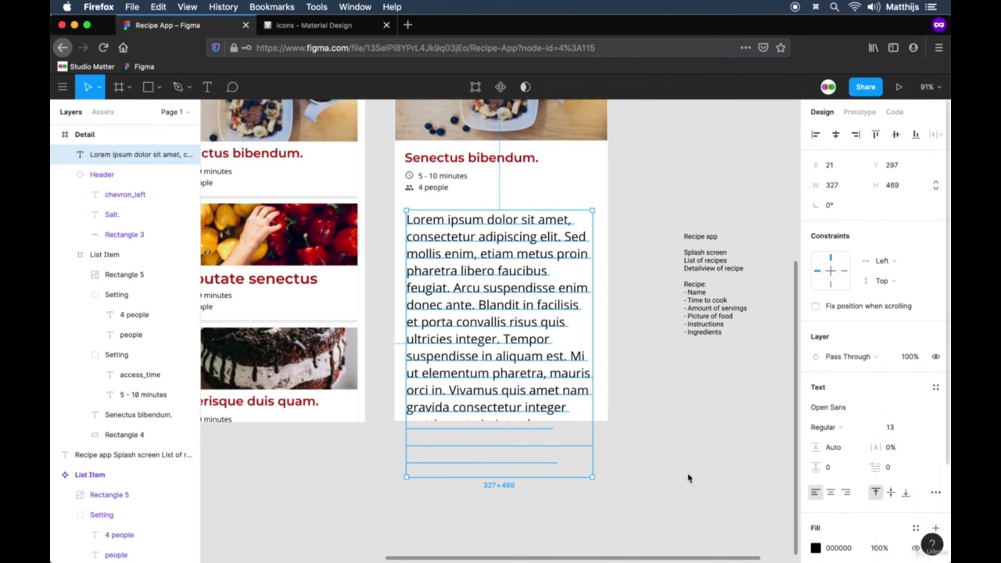
{"action": "left_click", "coordinate": [691, 428]}
{"action": "left_click", "coordinate": [493, 260]}
{"action": "left_click", "coordinate": [898, 428]}
{"action": "key", "text": "Down"}
{"action": "key", "text": "Down"}
{"action": "key", "text": "Down"}
{"action": "key", "text": "Down"}
{"action": "key", "text": "Down"}
{"action": "key", "text": "Down"}
{"action": "key", "text": "Down"}
{"action": "key", "text": "Down"}
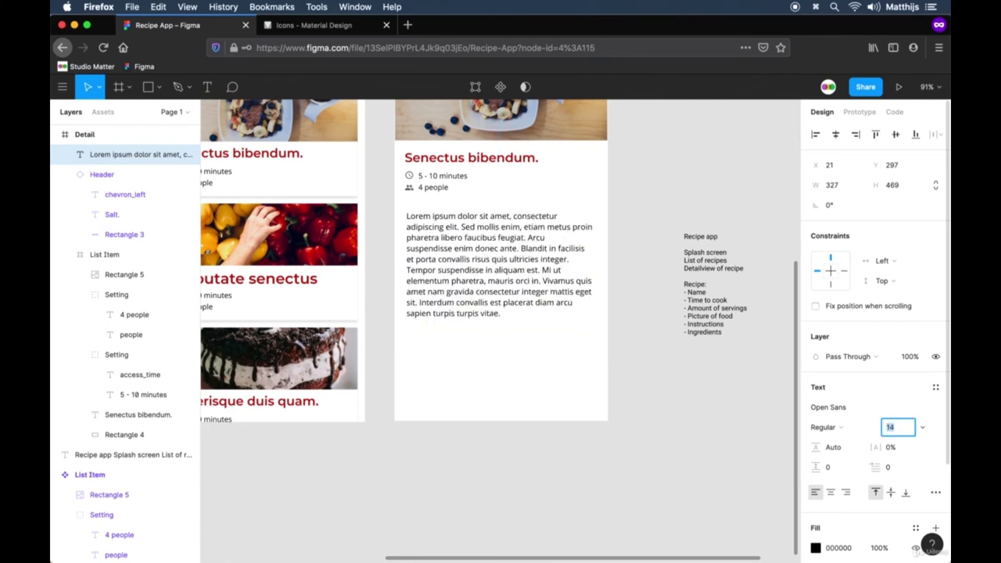
{"action": "key", "text": "Up"}
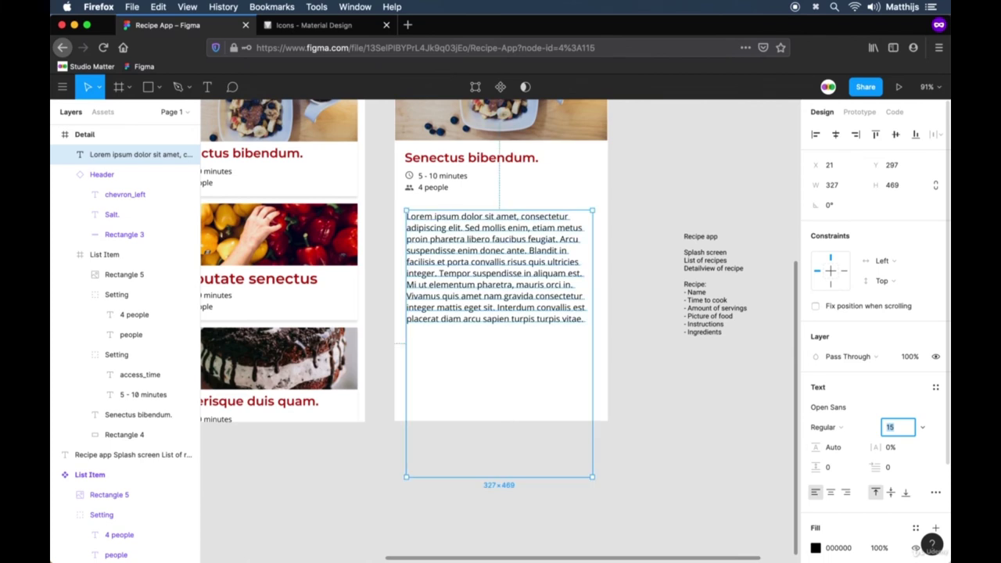
{"action": "key", "text": "Return"}
Step: Set the line height of the Lorem ipsum body text to 161.8%
{"action": "left_click", "coordinate": [849, 467]}
{"action": "type", "text": "2"}
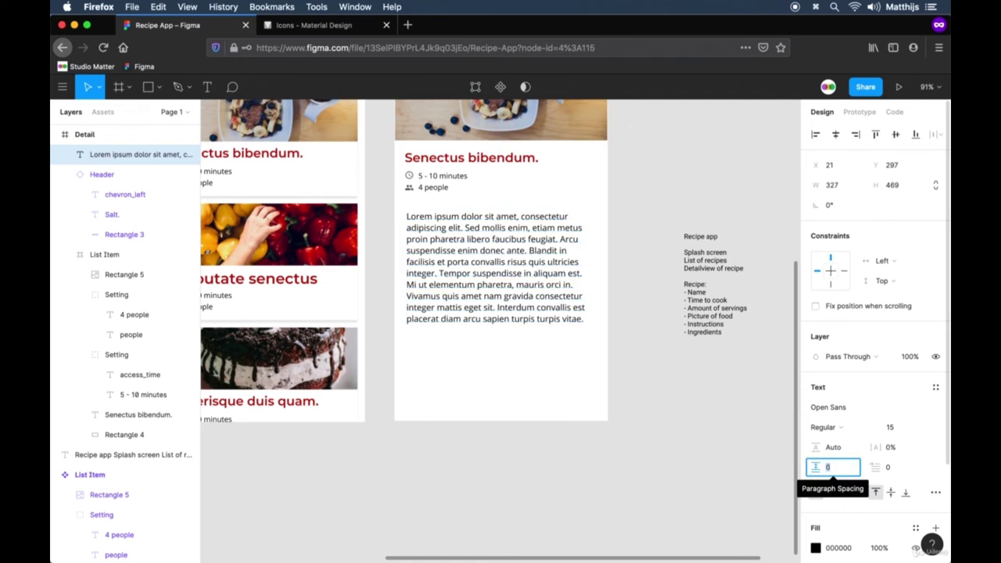
{"action": "key", "text": "Return"}
{"action": "left_click", "coordinate": [839, 449]}
{"action": "type", "text": "143.8%"}
{"action": "key", "text": "Return"}
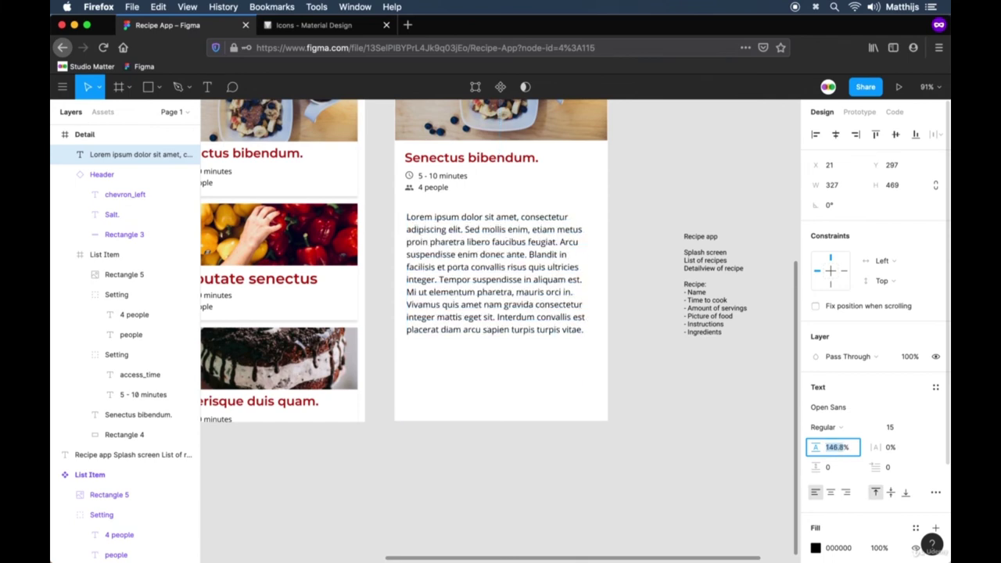
{"action": "key", "text": "Up"}
{"action": "key", "text": "Up"}
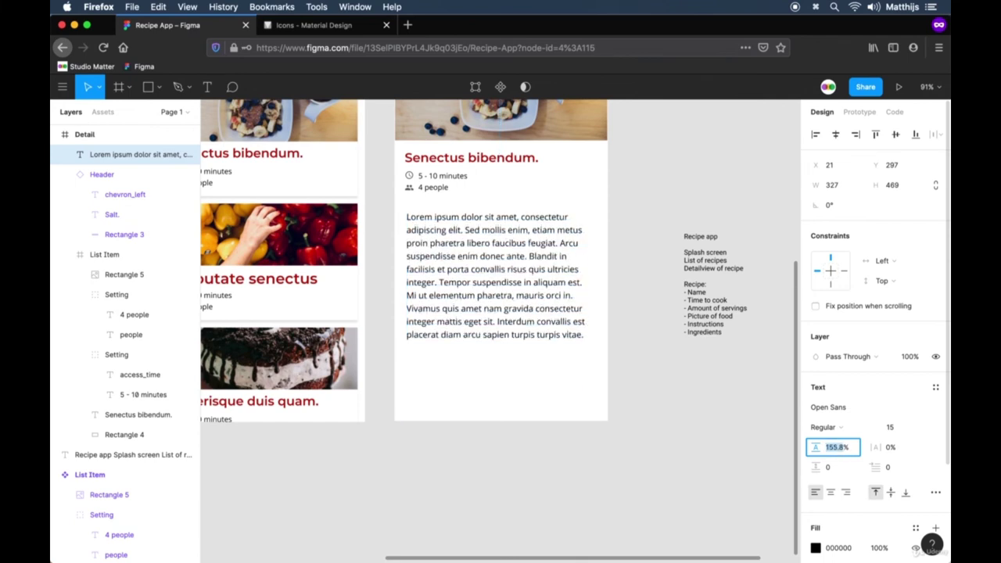
{"action": "key", "text": "Up"}
{"action": "key", "text": "Up"}
{"action": "key", "text": "Up"}
{"action": "key", "text": "Escape"}
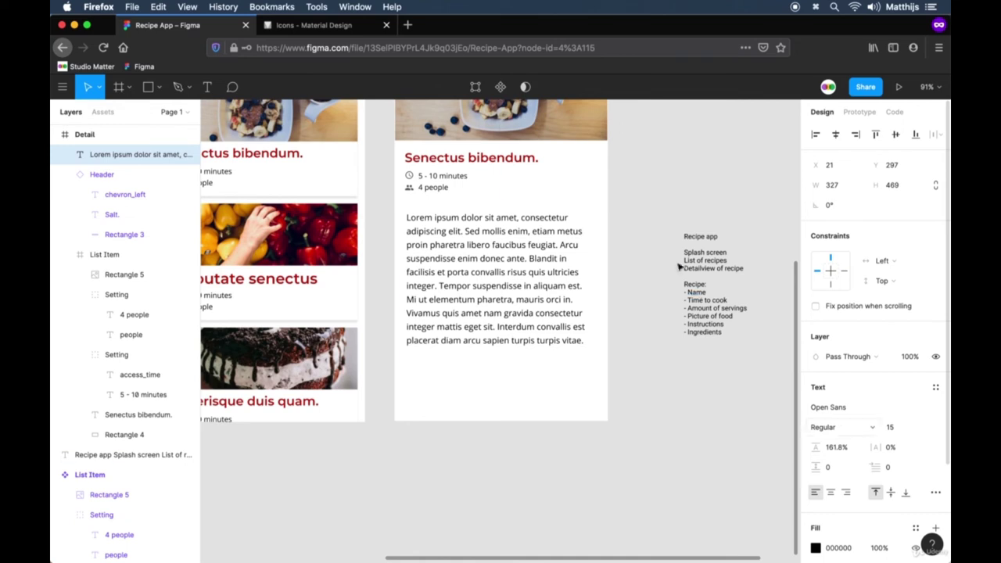
Step: Auto-generate new Lorem ipsum plugin text that fills the body text box at its current text size
{"action": "right_click", "coordinate": [514, 315]}
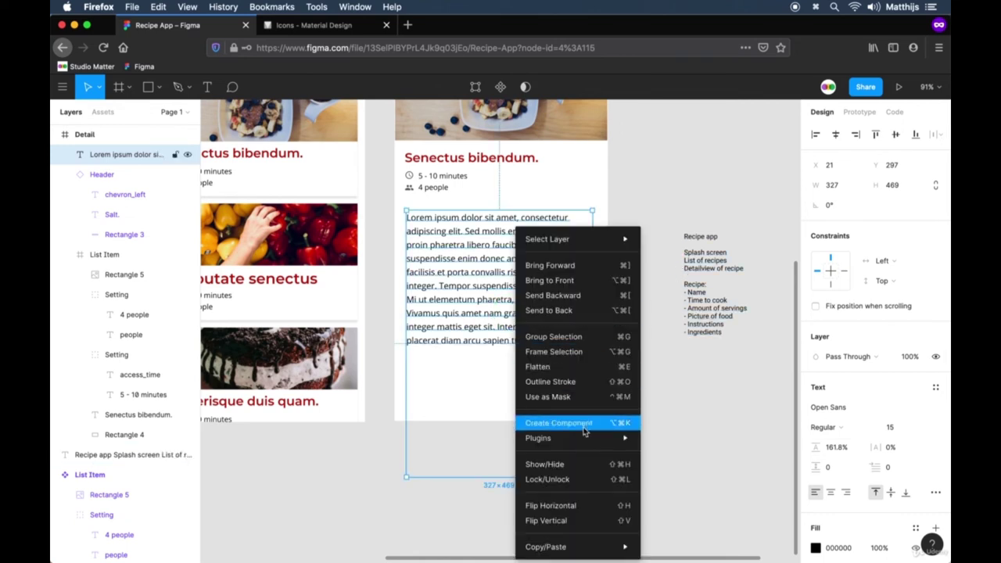
{"action": "mouse_move", "coordinate": [586, 438]}
{"action": "left_click", "coordinate": [672, 440]}
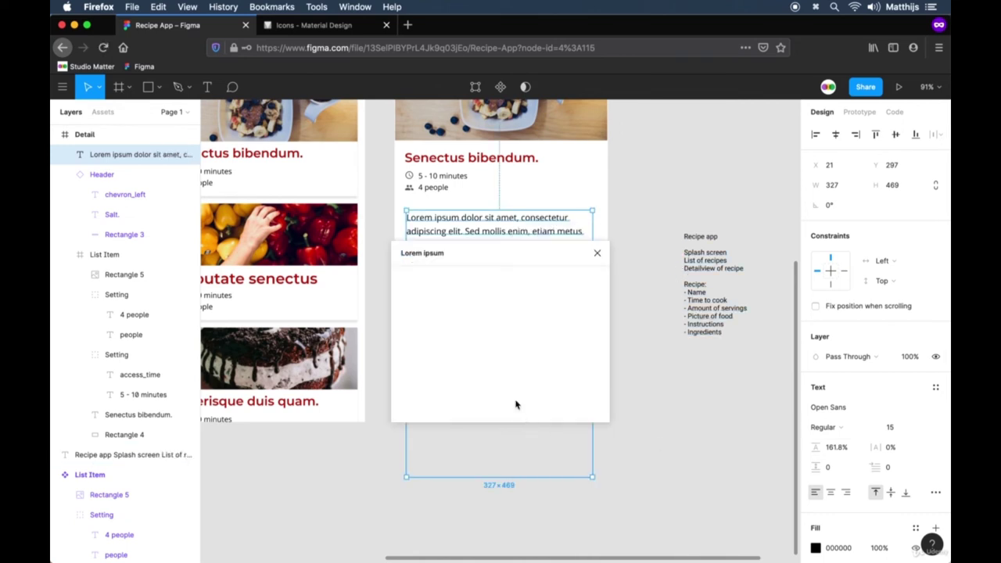
{"action": "left_click", "coordinate": [574, 401]}
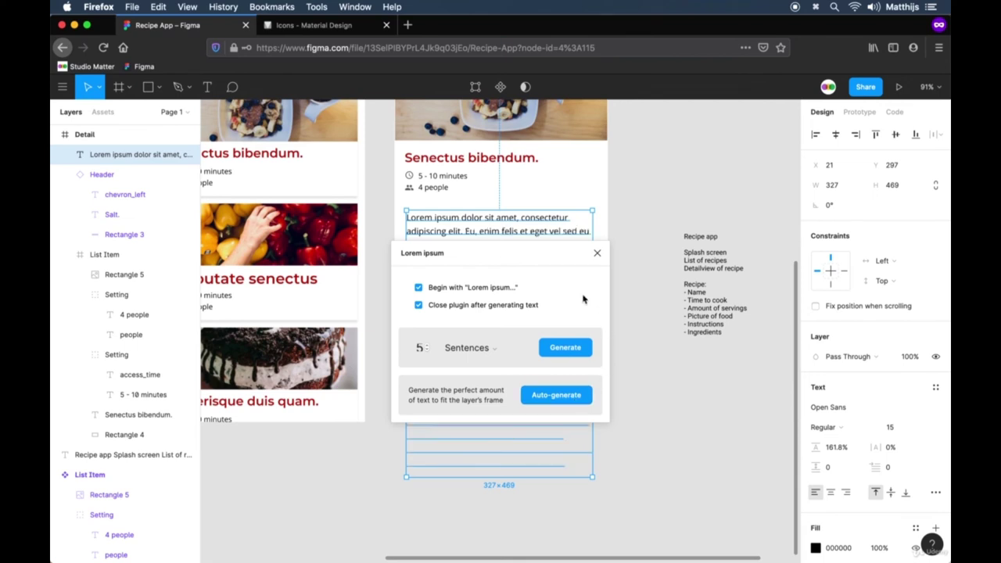
{"action": "left_click", "coordinate": [651, 302]}
Step: Change the fill of the Detail header's background rectangle from a linear gradient to solid white FFFFFF
{"action": "scroll", "coordinate": [658, 266], "scroll_direction": "up", "scroll_amount": 3}
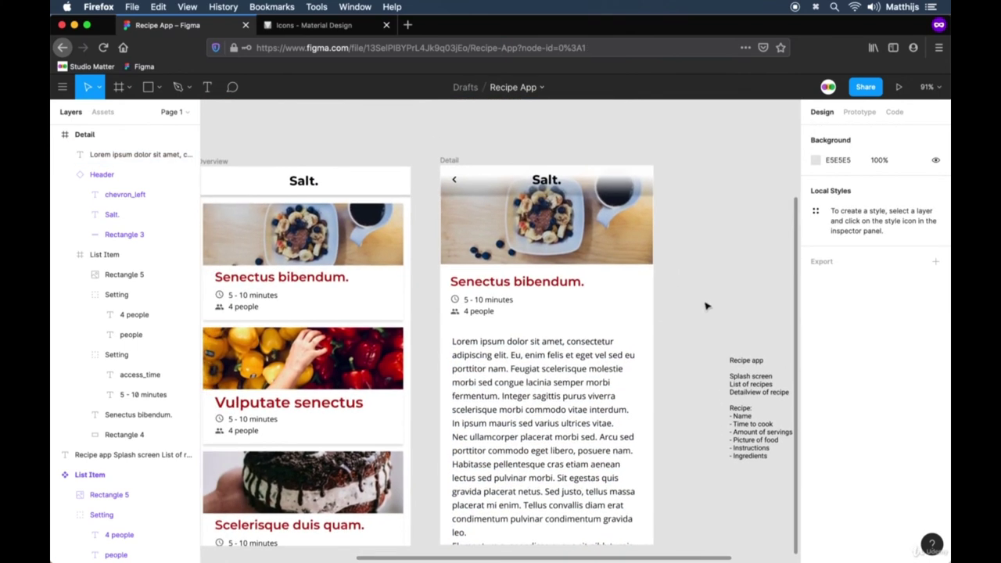
{"action": "left_click", "coordinate": [646, 189]}
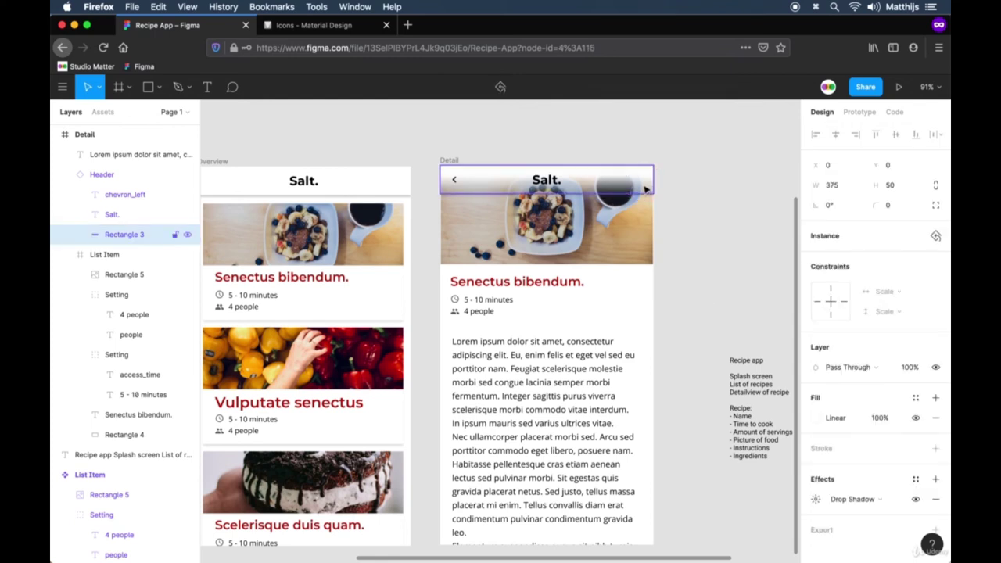
{"action": "left_click", "coordinate": [819, 417]}
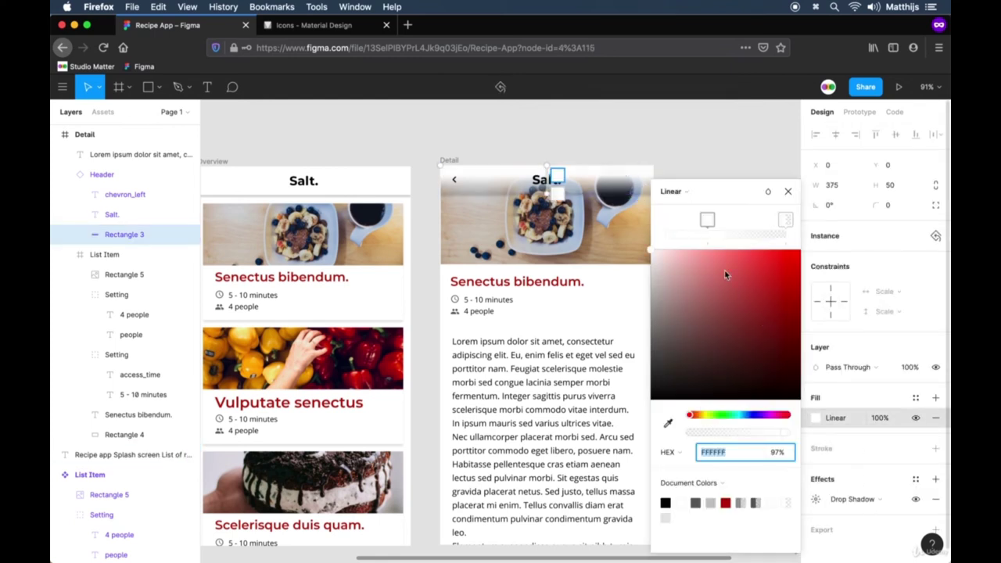
{"action": "left_click", "coordinate": [687, 194]}
{"action": "left_click", "coordinate": [679, 174]}
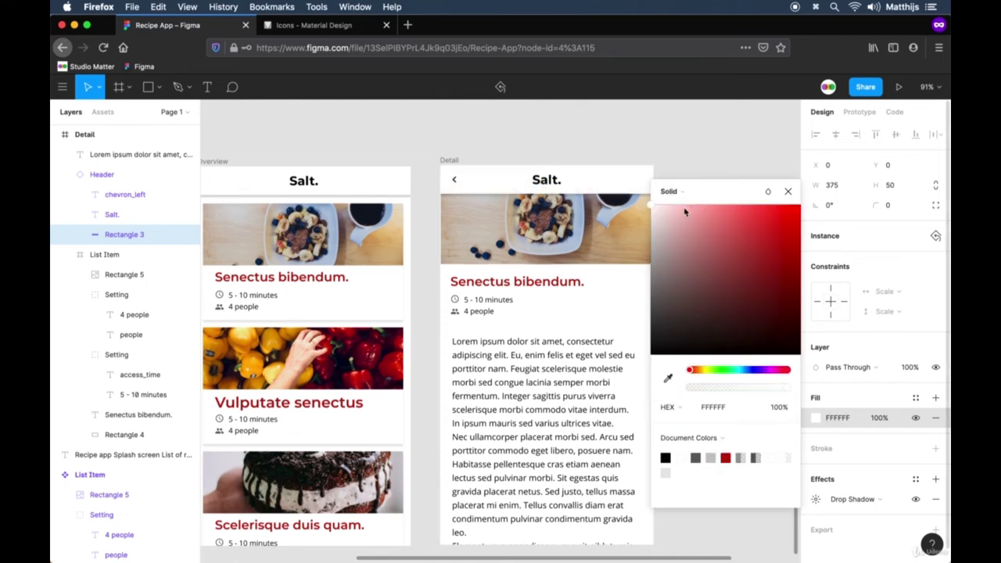
{"action": "left_click", "coordinate": [788, 192]}
{"action": "left_click", "coordinate": [766, 258]}
Step: Move the recipe photo, title, time, servings and body text down together until the photo starts just below the Detail header
{"action": "left_click", "coordinate": [599, 245]}
{"action": "left_click", "coordinate": [662, 250]}
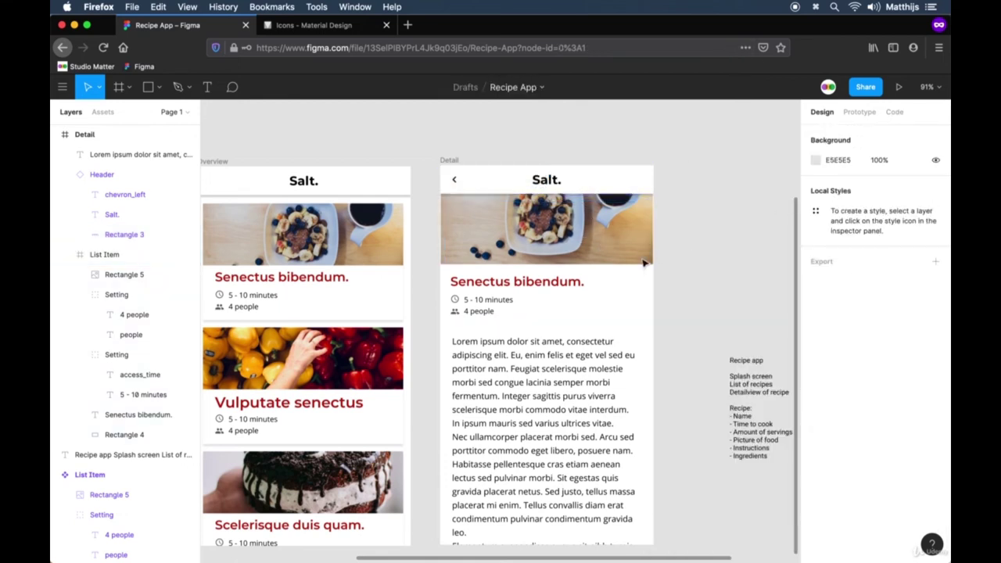
{"action": "left_click_drag", "start_coordinate": [686, 489], "coordinate": [439, 261]}
{"action": "key", "text": "Down"}
{"action": "key", "text": "Down"}
{"action": "key", "text": "Down"}
{"action": "key", "text": "Down"}
{"action": "key", "text": "Down"}
{"action": "key", "text": "Down"}
{"action": "key", "text": "Down"}
{"action": "key", "text": "Down"}
{"action": "key", "text": "Down"}
{"action": "key", "text": "Down"}
{"action": "key", "text": "Down"}
{"action": "key", "text": "Down"}
{"action": "key", "text": "Down"}
{"action": "key", "text": "Down"}
{"action": "key", "text": "Down"}
{"action": "key", "text": "Down"}
{"action": "key", "text": "Down"}
{"action": "key", "text": "Down"}
{"action": "key", "text": "Down"}
{"action": "key", "text": "Down"}
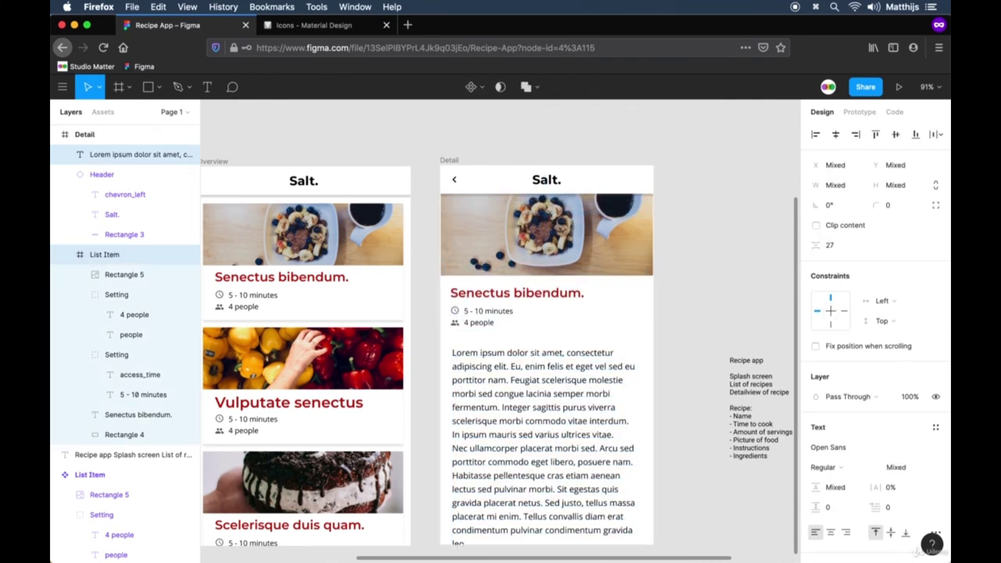
{"action": "key", "text": "Down"}
{"action": "key", "text": "Down"}
{"action": "key", "text": "Down"}
{"action": "key", "text": "Down"}
{"action": "key", "text": "Down"}
{"action": "key", "text": "Down"}
{"action": "key", "text": "Down"}
{"action": "key", "text": "Up"}
{"action": "key", "text": "Up"}
{"action": "key", "text": "Up"}
{"action": "key", "text": "Up"}
{"action": "key", "text": "Up"}
{"action": "key", "text": "Up"}
{"action": "key", "text": "Up"}
{"action": "key", "text": "Up"}
{"action": "left_click", "coordinate": [673, 284]}
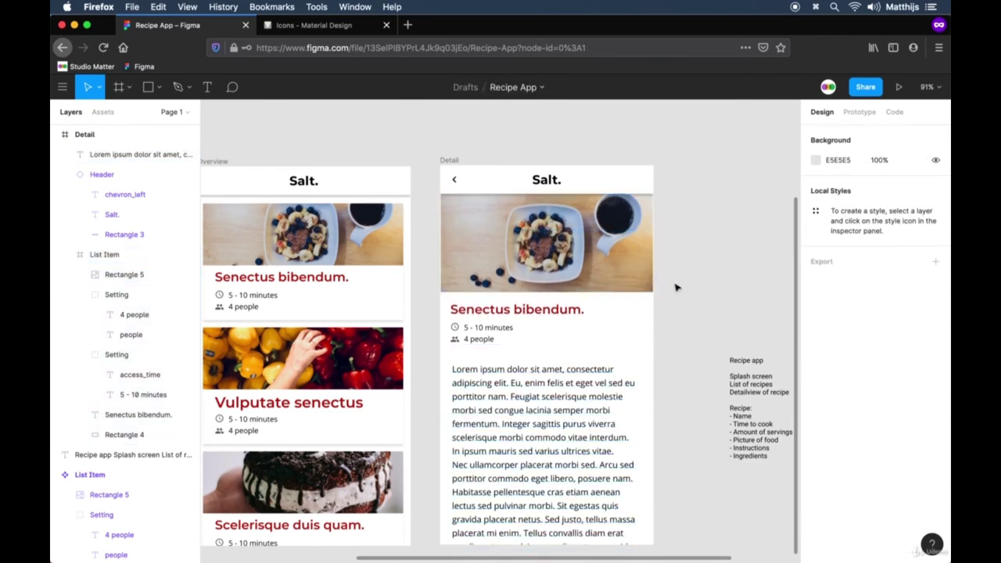
Step: Resize the List Item frame inside the Detail screen to fit its contents
{"action": "scroll", "coordinate": [675, 279], "scroll_direction": "up", "scroll_amount": 3}
{"action": "scroll", "coordinate": [674, 279], "scroll_direction": "up", "scroll_amount": 5}
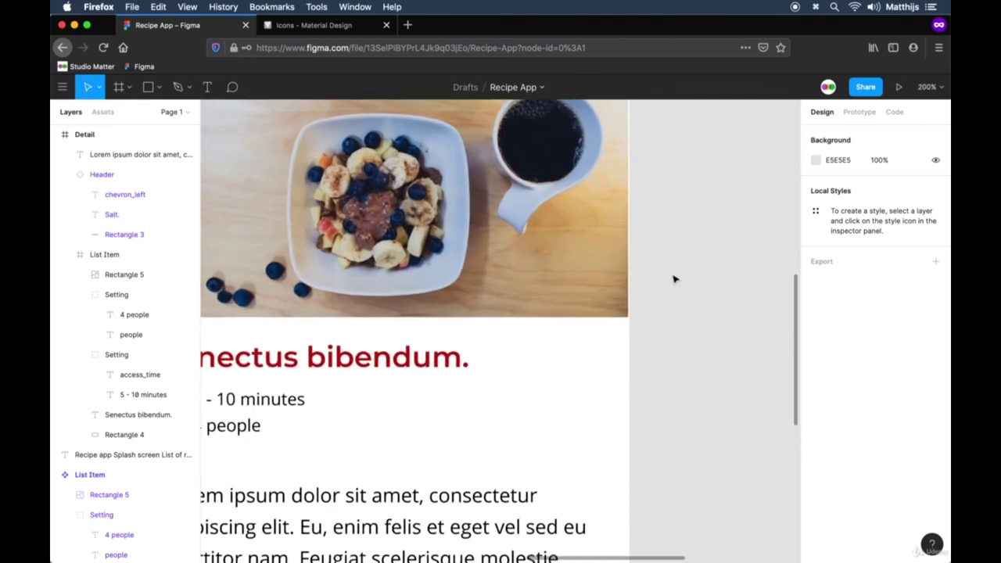
{"action": "left_click", "coordinate": [623, 287]}
{"action": "left_click", "coordinate": [114, 257]}
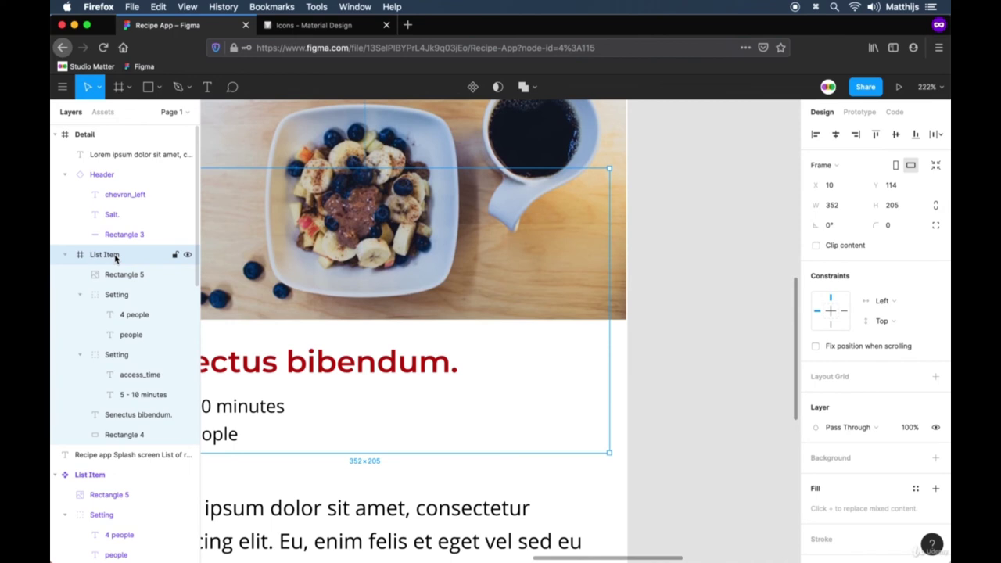
{"action": "left_click", "coordinate": [935, 165]}
Step: Widen the recipe photo so its right edge lines up with the Detail frame's right edge
{"action": "left_click", "coordinate": [129, 275]}
{"action": "scroll", "coordinate": [646, 237], "scroll_direction": "up", "scroll_amount": 5}
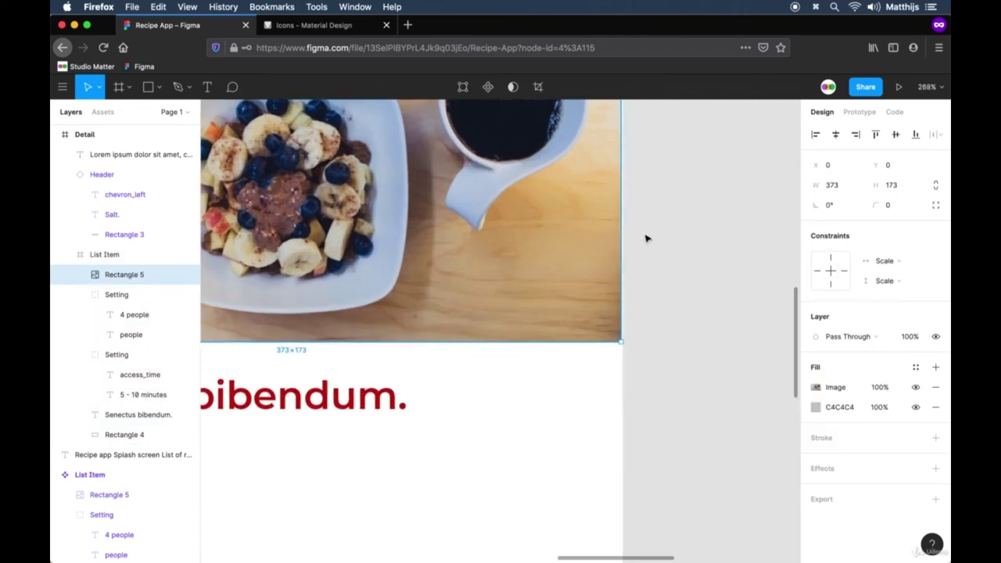
{"action": "scroll", "coordinate": [612, 239], "scroll_direction": "up", "scroll_amount": 1}
{"action": "left_click_drag", "start_coordinate": [600, 228], "coordinate": [606, 230]}
{"action": "left_click", "coordinate": [637, 317]}
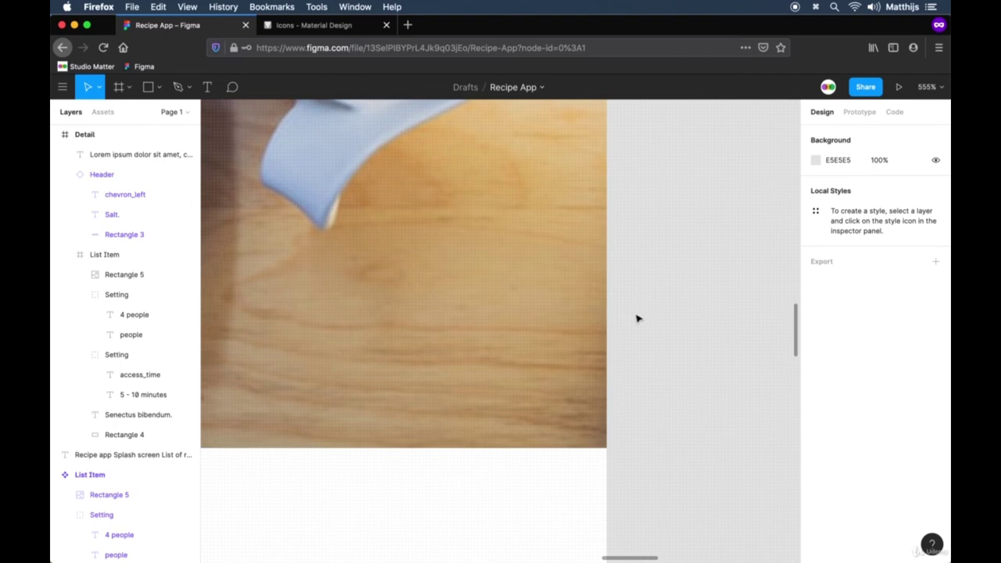
{"action": "scroll", "coordinate": [636, 318], "scroll_direction": "down", "scroll_amount": 5}
{"action": "scroll", "coordinate": [636, 318], "scroll_direction": "down", "scroll_amount": 5}
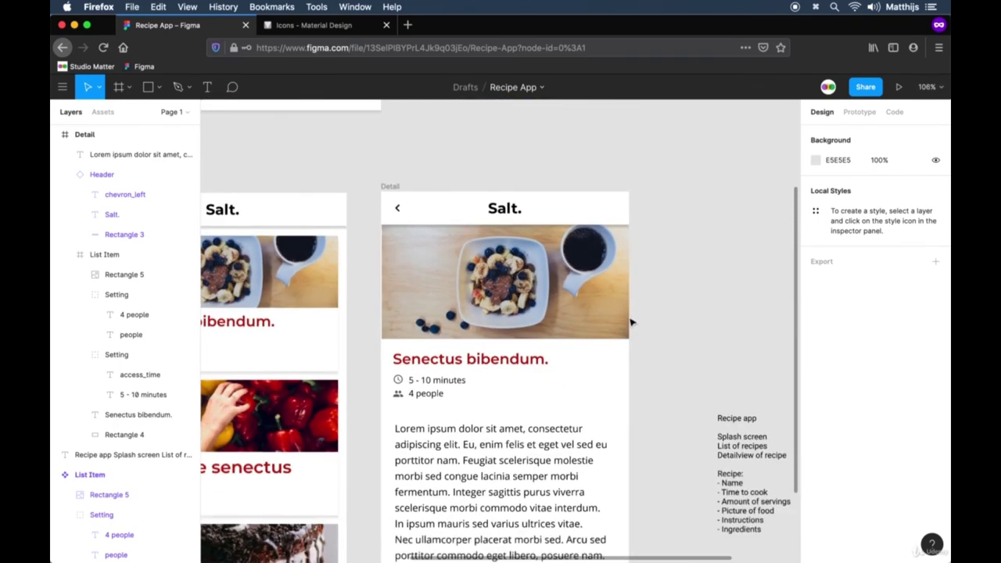
{"action": "scroll", "coordinate": [503, 368], "scroll_direction": "left", "scroll_amount": 3}
{"action": "scroll", "coordinate": [503, 368], "scroll_direction": "left", "scroll_amount": 5}
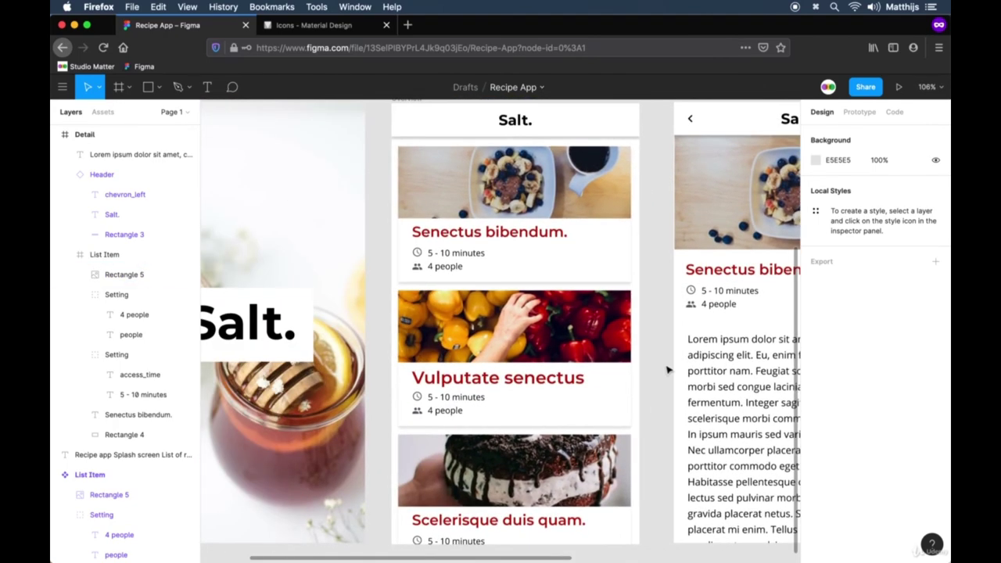
{"action": "left_click_drag", "start_coordinate": [577, 380], "coordinate": [275, 354]}
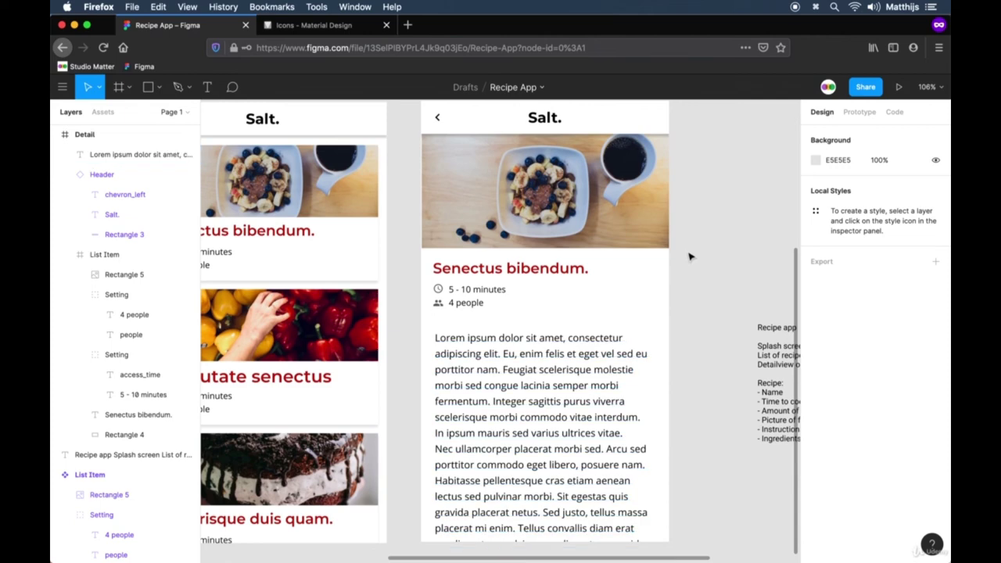
{"action": "scroll", "coordinate": [666, 313], "scroll_direction": "down", "scroll_amount": 6}
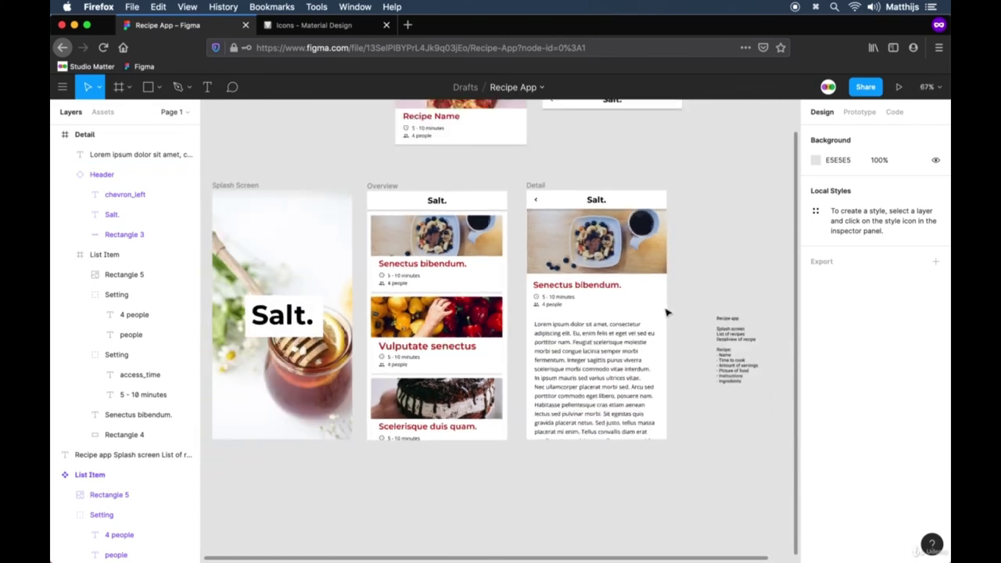
{"action": "left_click_drag", "start_coordinate": [576, 345], "coordinate": [633, 336]}
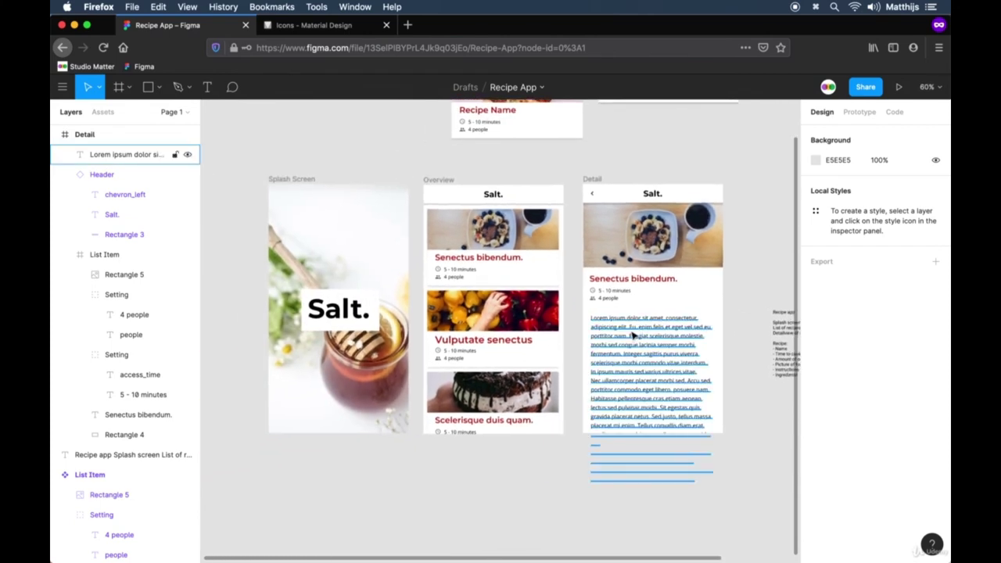
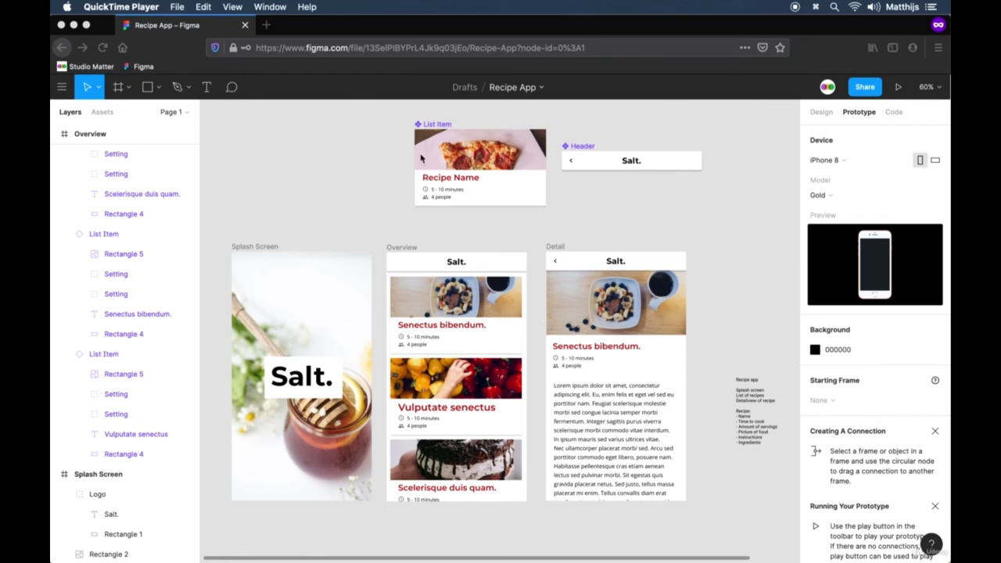
{"action": "left_click", "coordinate": [360, 181]}
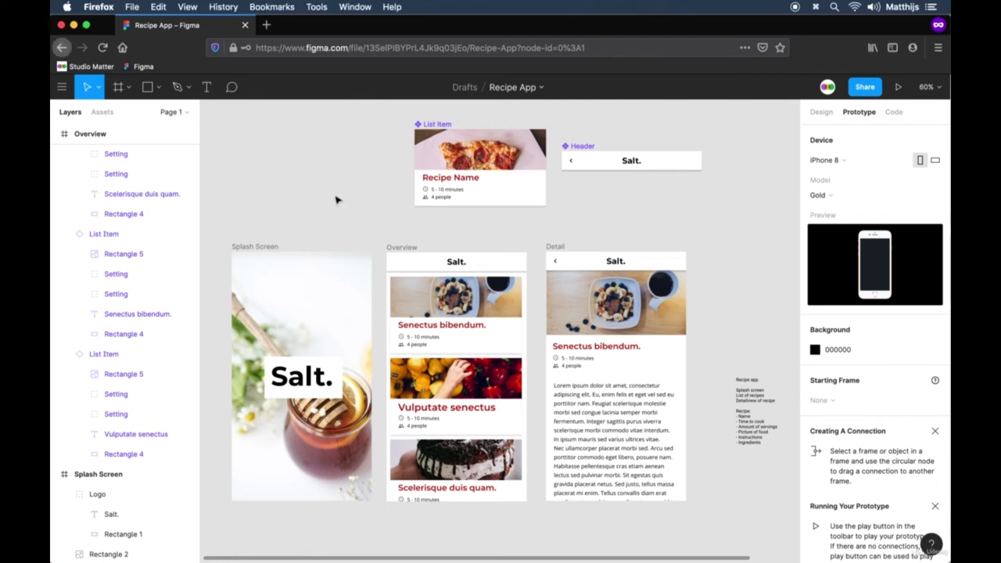
{"action": "scroll", "coordinate": [363, 183], "scroll_direction": "up", "scroll_amount": 3}
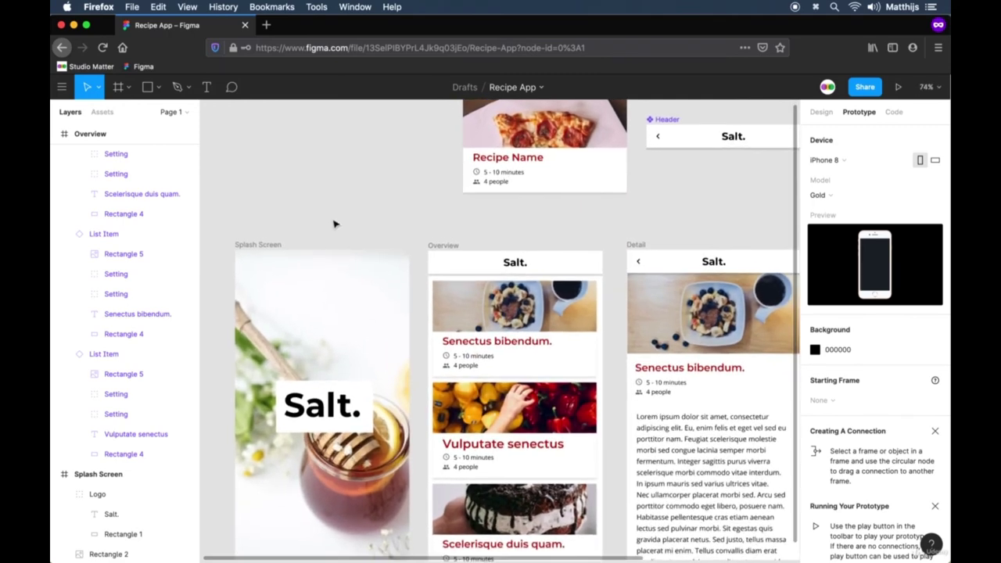
{"action": "scroll", "coordinate": [368, 195], "scroll_direction": "left", "scroll_amount": 3}
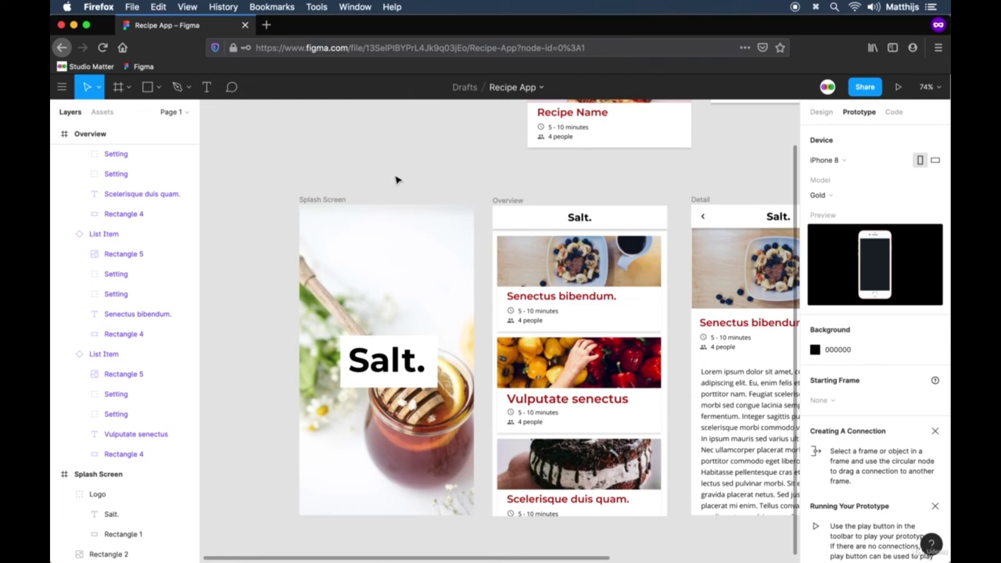
Step: Create a prototype connection from the Splash Screen frame to the Overview frame
{"action": "left_click", "coordinate": [336, 202]}
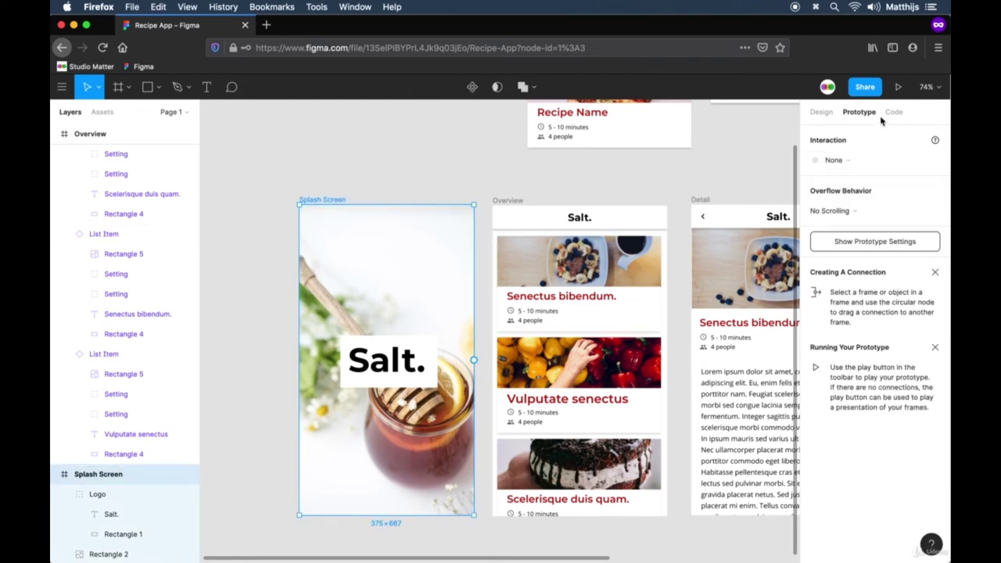
{"action": "left_click", "coordinate": [816, 114]}
{"action": "left_click", "coordinate": [383, 152]}
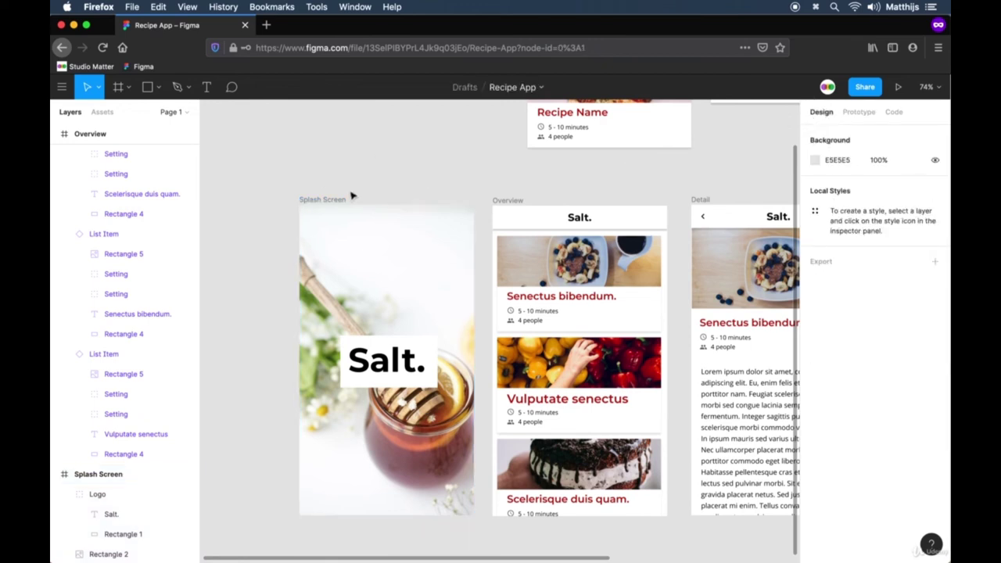
{"action": "left_click", "coordinate": [341, 202]}
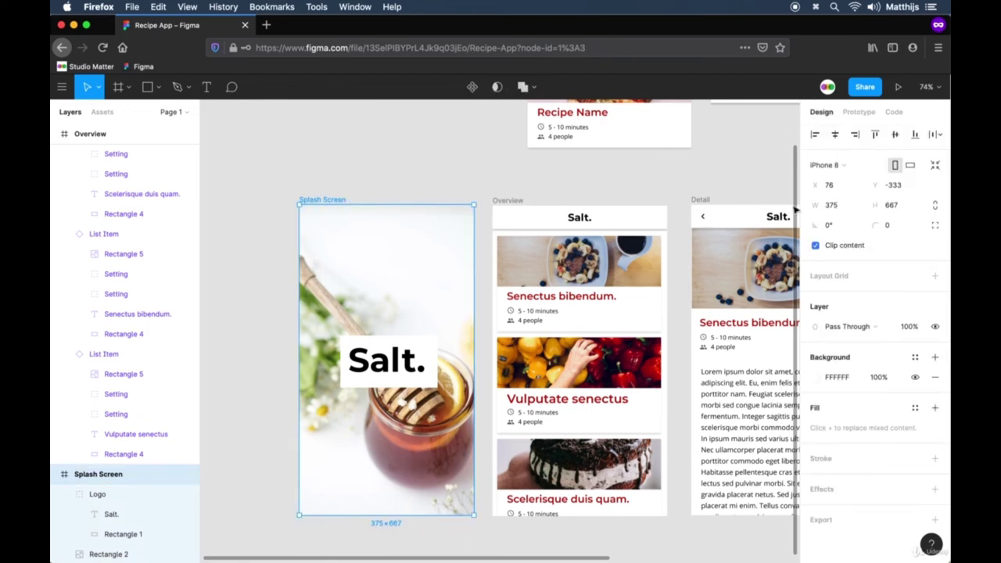
{"action": "left_click", "coordinate": [869, 113]}
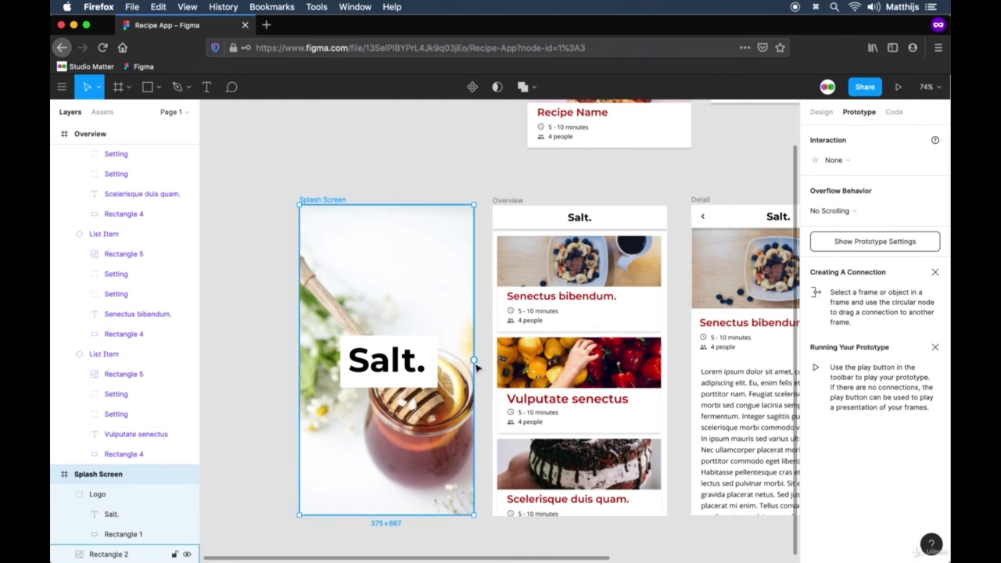
{"action": "left_click_drag", "start_coordinate": [474, 360], "coordinate": [585, 345]}
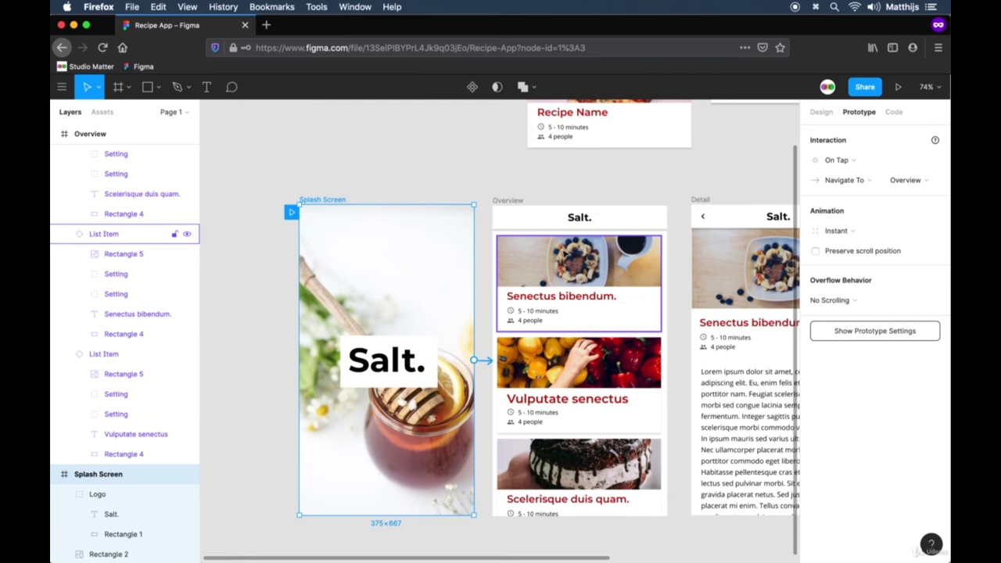
Step: Run the prototype preview and tap the splash screen to test its link to Overview, returning to the design file
{"action": "left_click", "coordinate": [901, 87]}
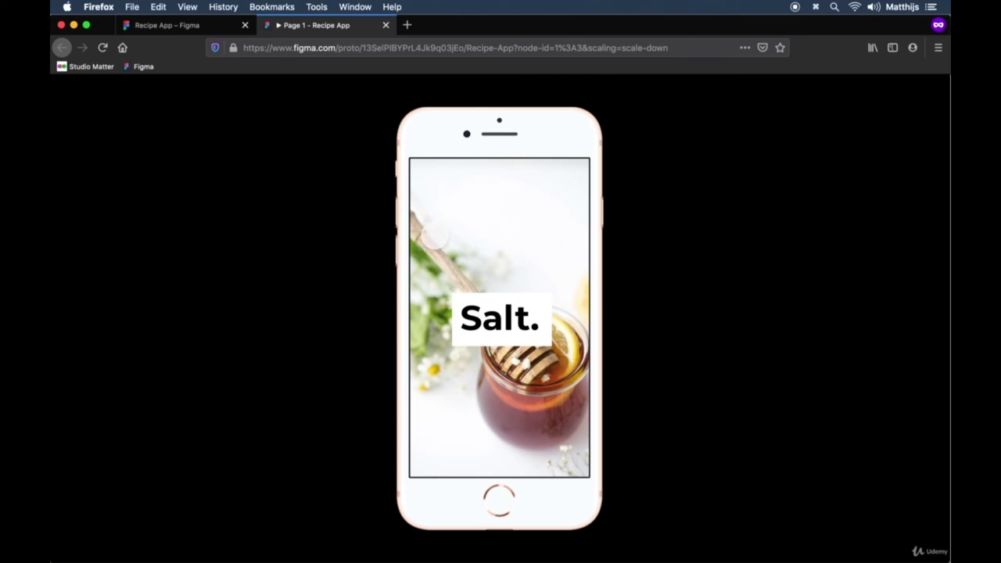
{"action": "left_click", "coordinate": [515, 246]}
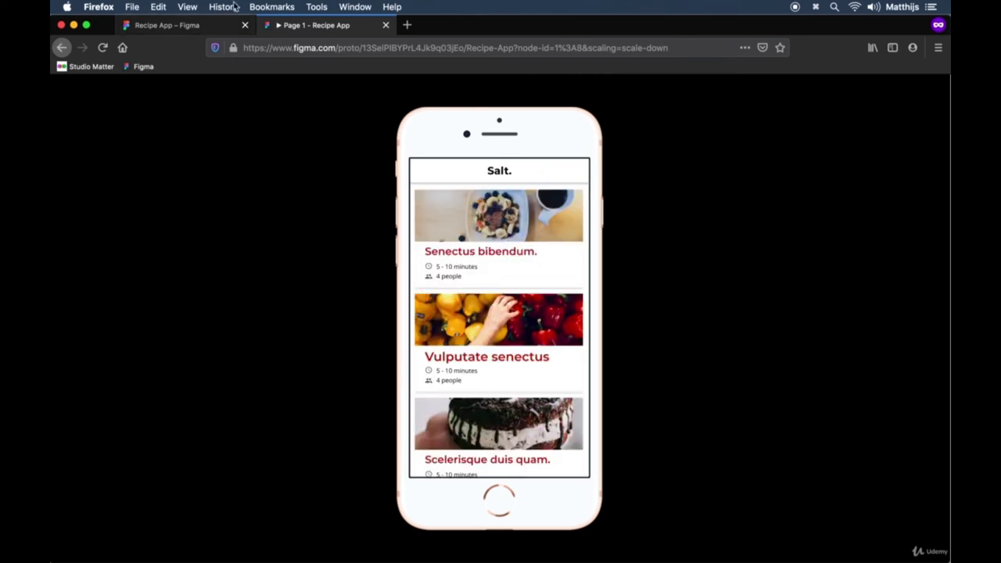
{"action": "left_click", "coordinate": [208, 26]}
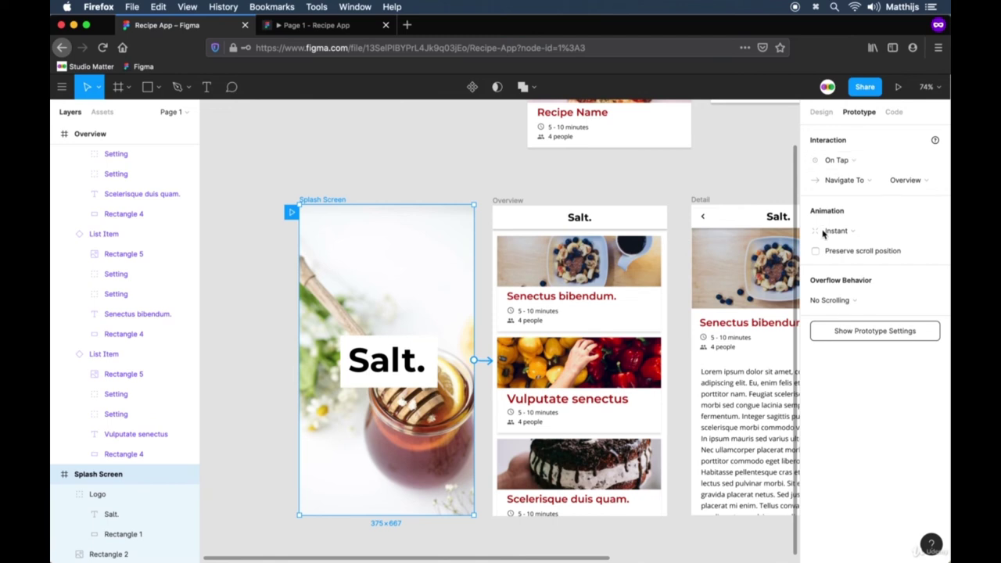
Step: Set the Splash Screen interaction to trigger After Delay with a delay of 1500 ms
{"action": "left_click", "coordinate": [877, 161]}
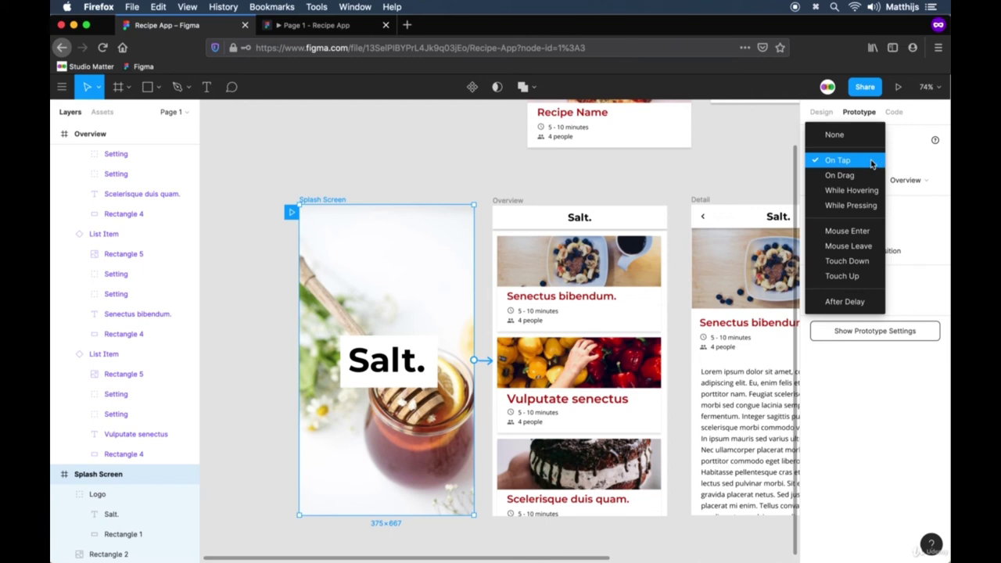
{"action": "left_click", "coordinate": [865, 303]}
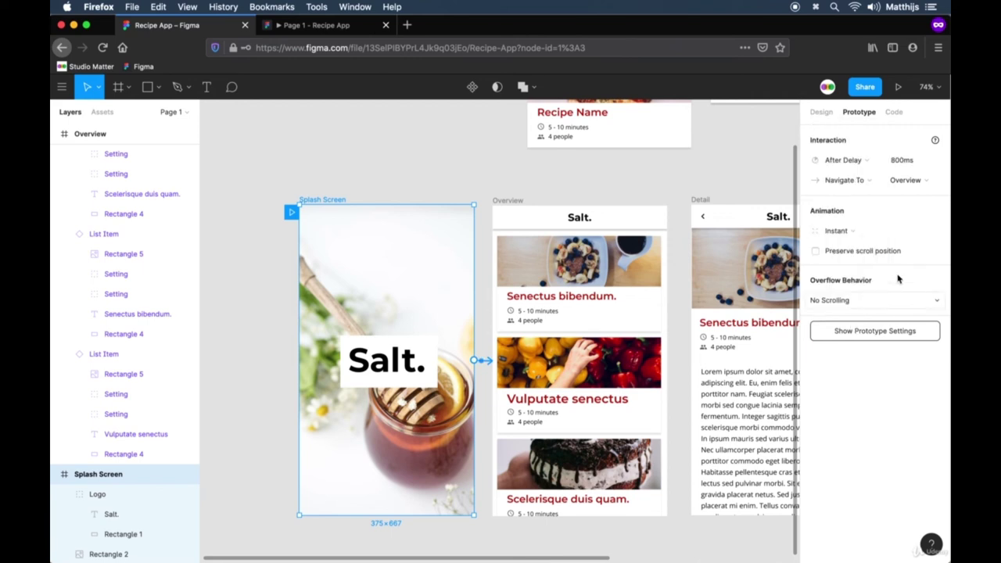
{"action": "left_click", "coordinate": [908, 161]}
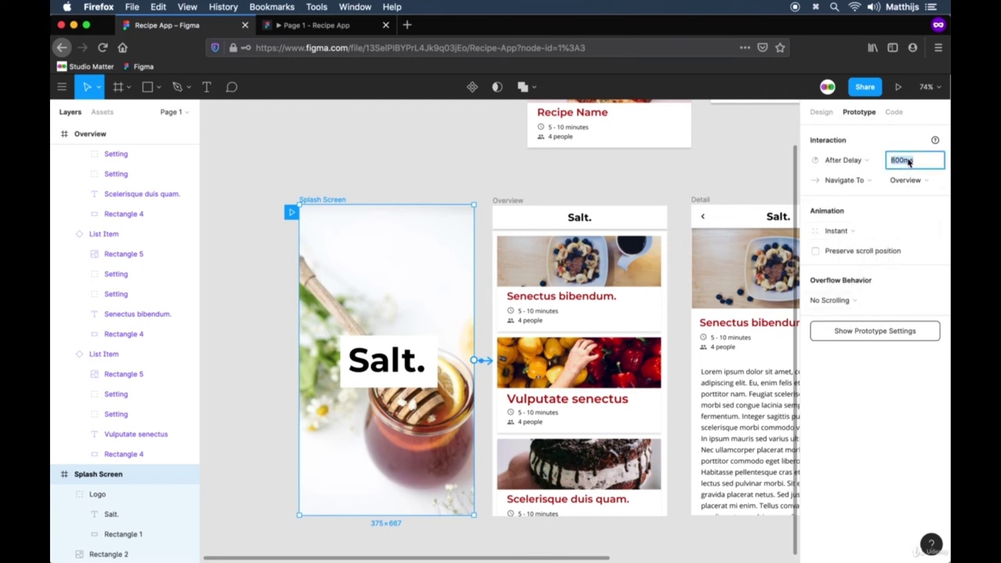
{"action": "type", "text": "1500"}
{"action": "key", "text": "Return"}
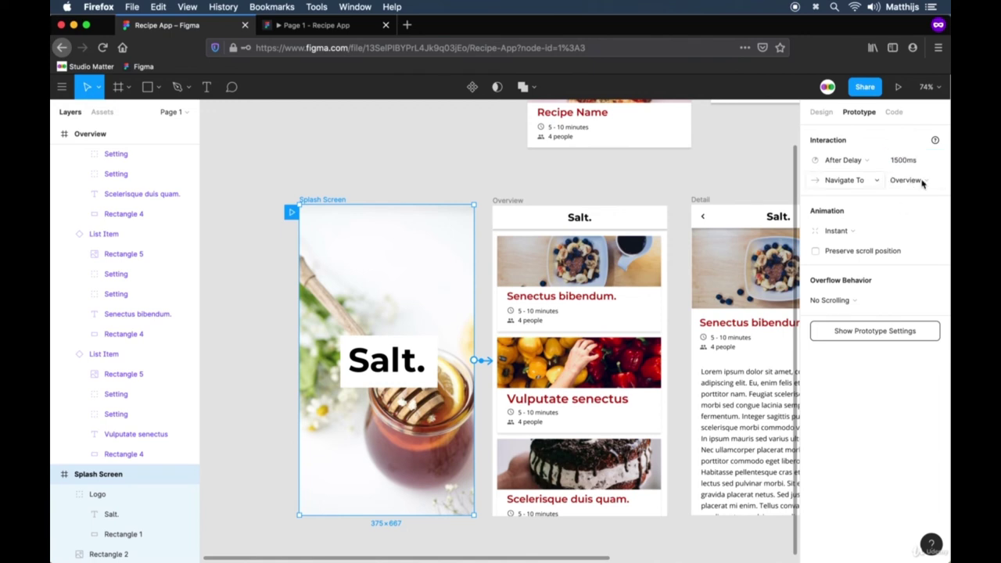
Step: Give the Splash Screen transition a Dissolve animation with Ease In And Out easing and a 1000 ms duration
{"action": "left_click", "coordinate": [857, 233]}
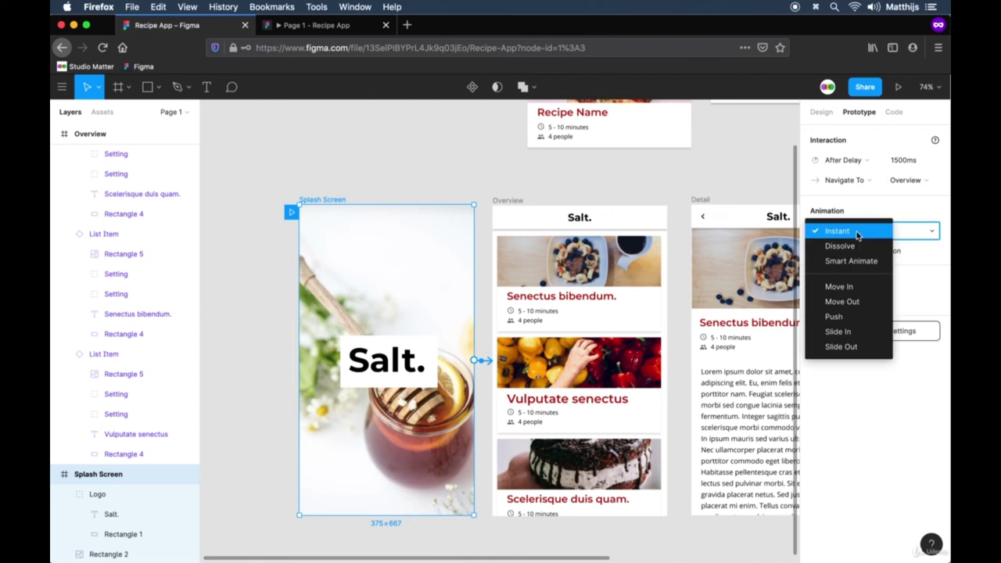
{"action": "left_click", "coordinate": [856, 246]}
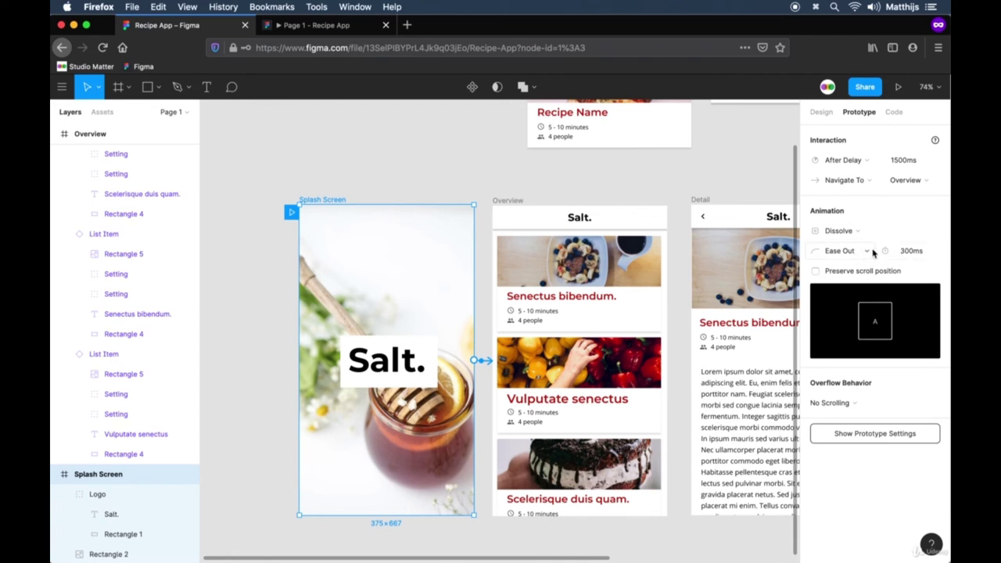
{"action": "left_click", "coordinate": [862, 251]}
{"action": "left_click", "coordinate": [859, 266]}
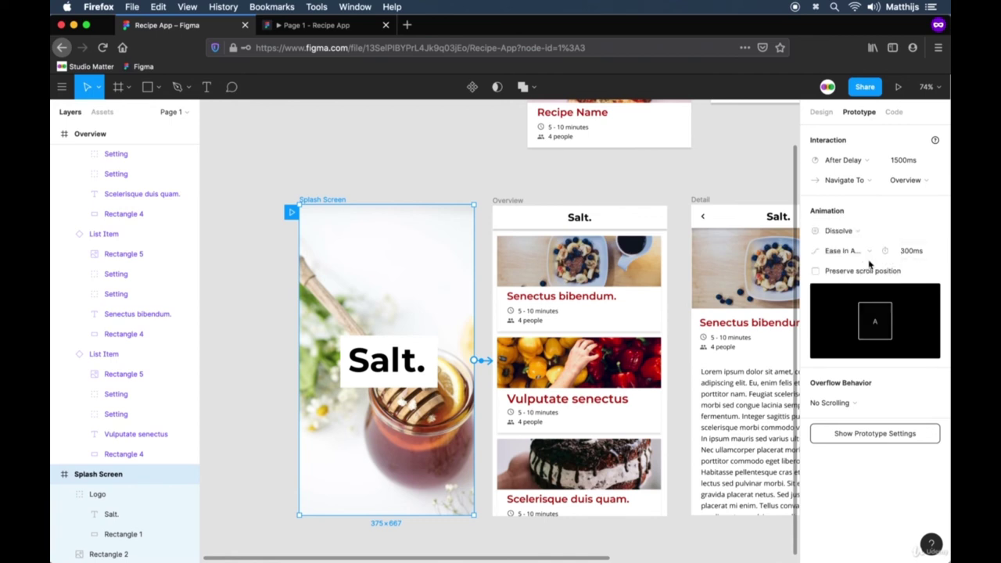
{"action": "left_click", "coordinate": [915, 253]}
{"action": "type", "text": "100"}
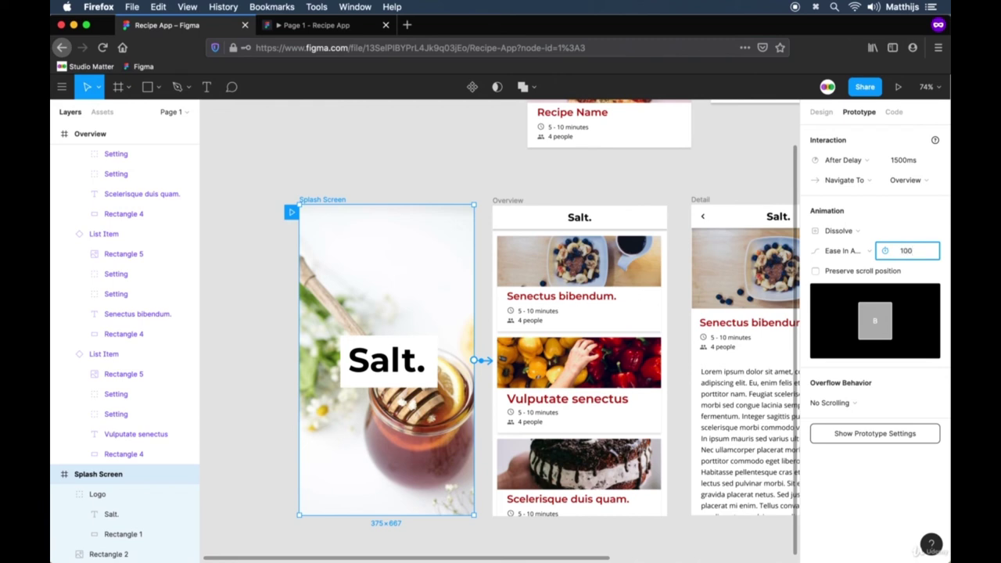
{"action": "type", "text": "0"}
{"action": "key", "text": "Return"}
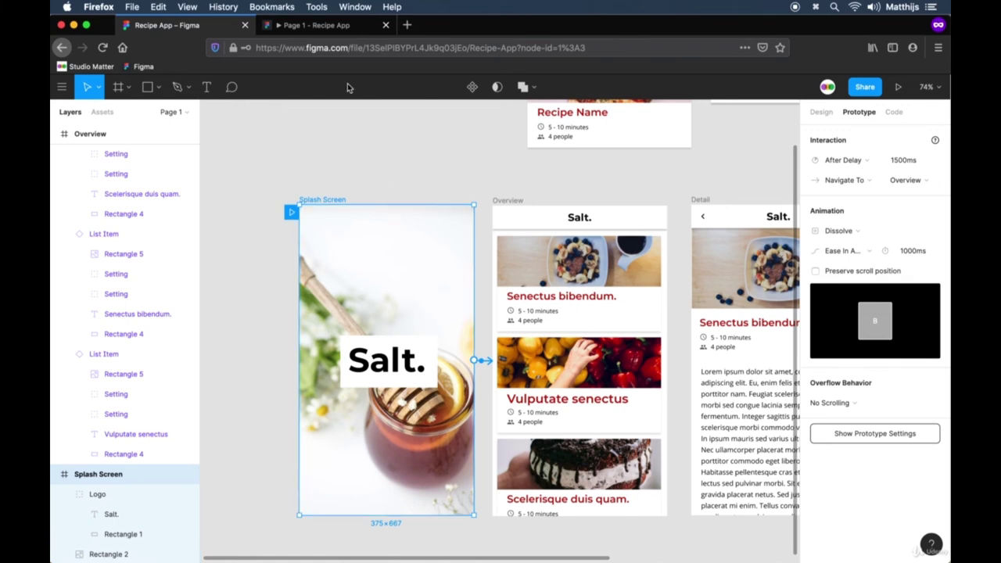
Step: Restart the prototype preview to check the delayed splash screen transition, and return to the design file
{"action": "left_click", "coordinate": [344, 26]}
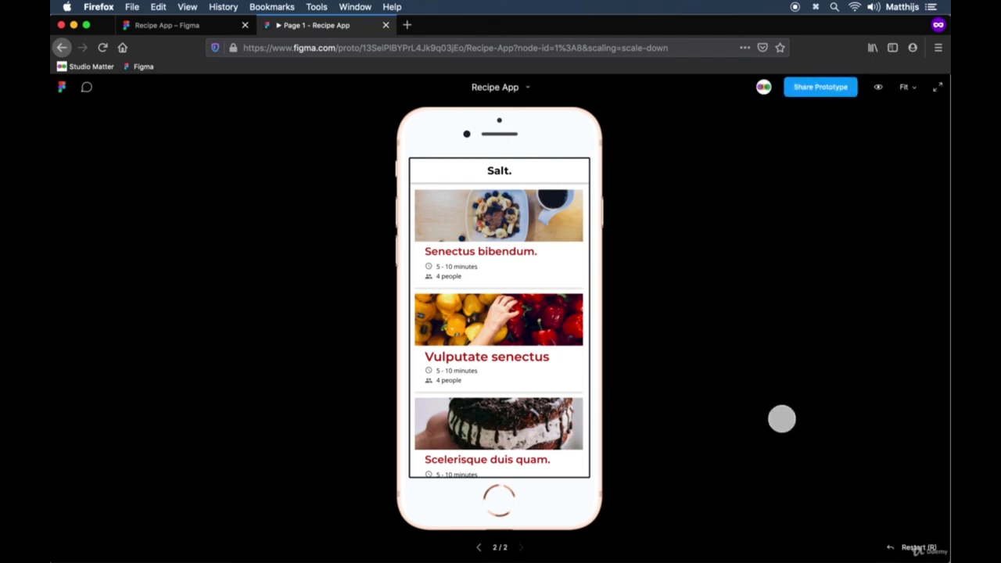
{"action": "key", "text": "r"}
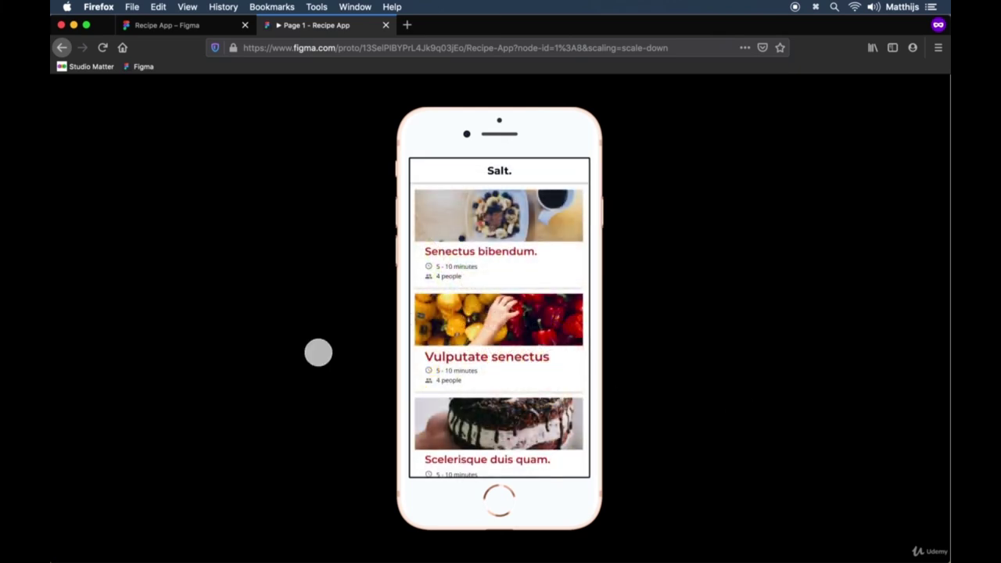
{"action": "left_click", "coordinate": [187, 26]}
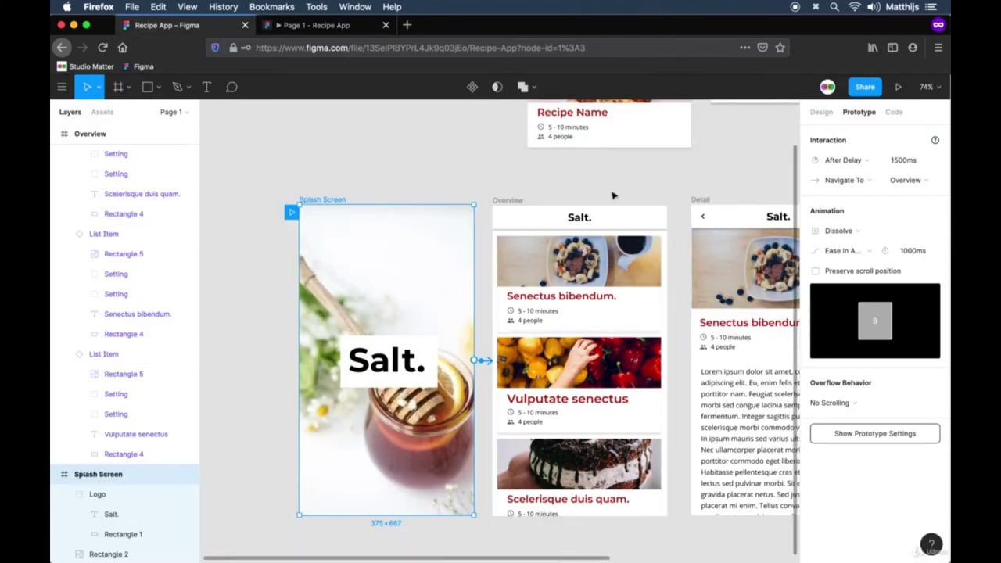
{"action": "scroll", "coordinate": [603, 176], "scroll_direction": "right", "scroll_amount": 5}
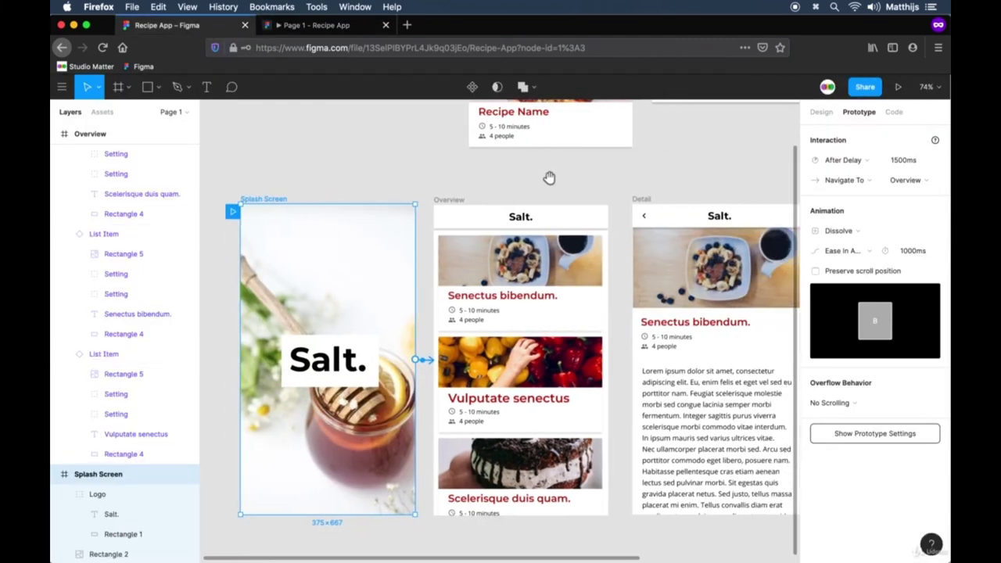
{"action": "left_click", "coordinate": [439, 201]}
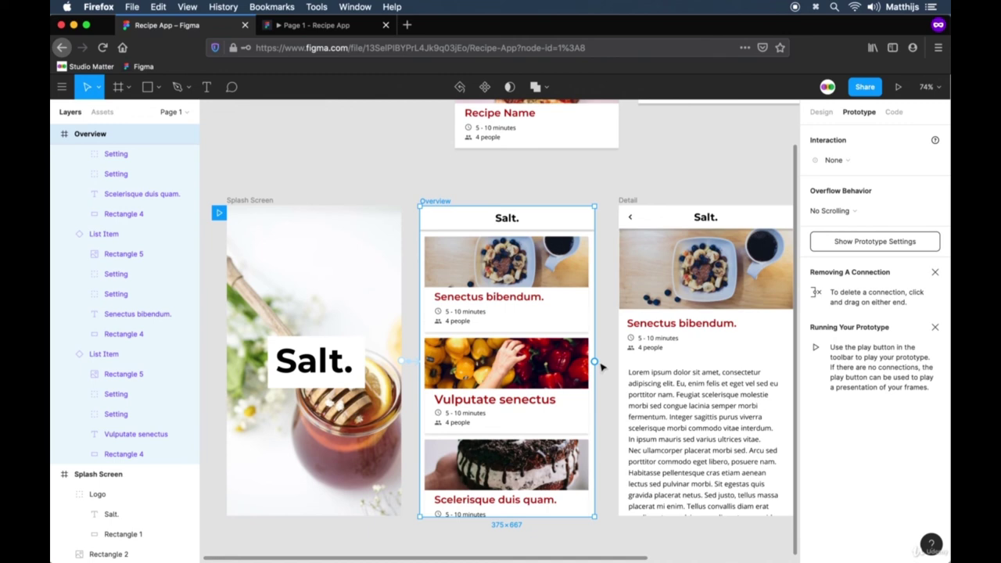
{"action": "mouse_move", "coordinate": [598, 363]}
{"action": "left_mouse_down"}
{"action": "mouse_move", "coordinate": [670, 353]}
{"action": "mouse_move", "coordinate": [618, 358]}
{"action": "mouse_move", "coordinate": [607, 369]}
{"action": "mouse_move", "coordinate": [606, 360]}
{"action": "mouse_move", "coordinate": [631, 358]}
{"action": "mouse_move", "coordinate": [633, 367]}
{"action": "mouse_move", "coordinate": [593, 359]}
{"action": "left_mouse_up"}
{"action": "left_click", "coordinate": [525, 471]}
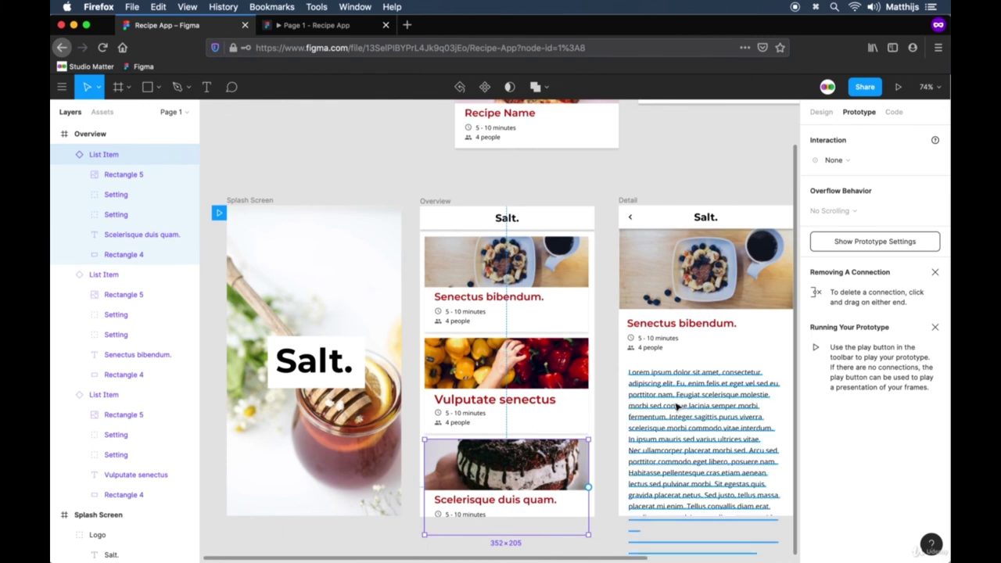
{"action": "left_click", "coordinate": [606, 307]}
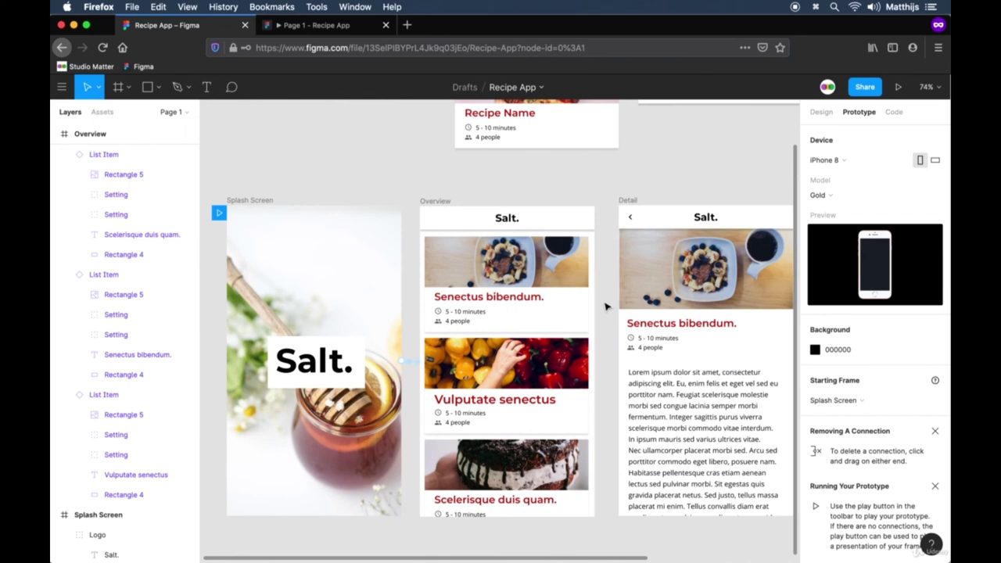
Step: Connect each of the three recipe list items on the Overview screen to the Detail frame
{"action": "left_click", "coordinate": [562, 298]}
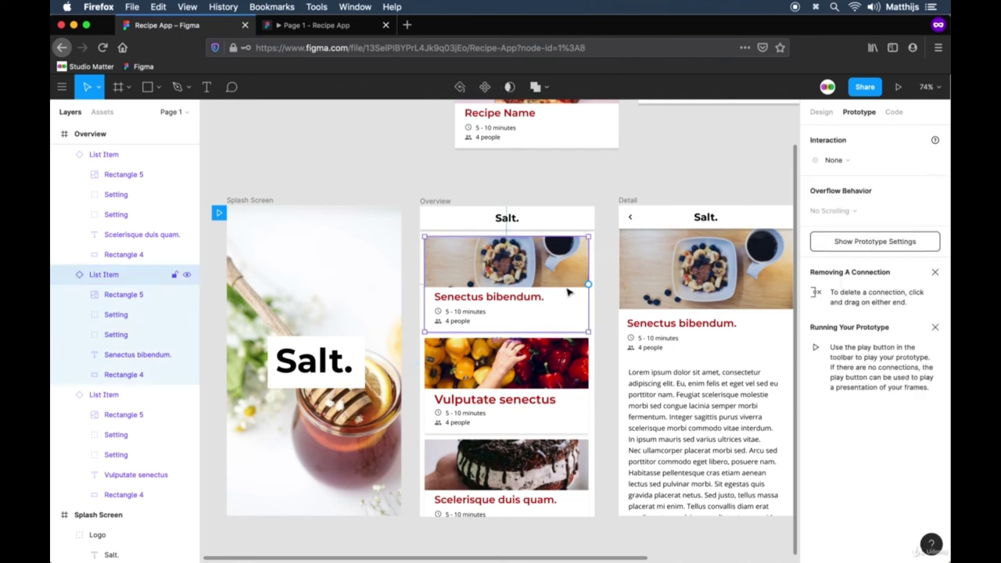
{"action": "left_click_drag", "start_coordinate": [588, 284], "coordinate": [671, 297]}
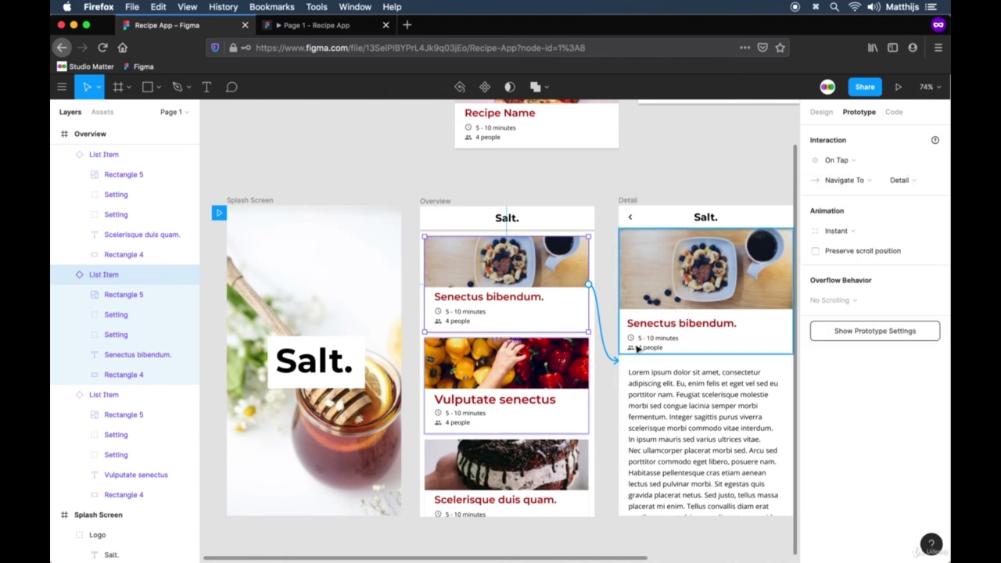
{"action": "left_click", "coordinate": [544, 395]}
{"action": "left_click_drag", "start_coordinate": [589, 389], "coordinate": [673, 391]}
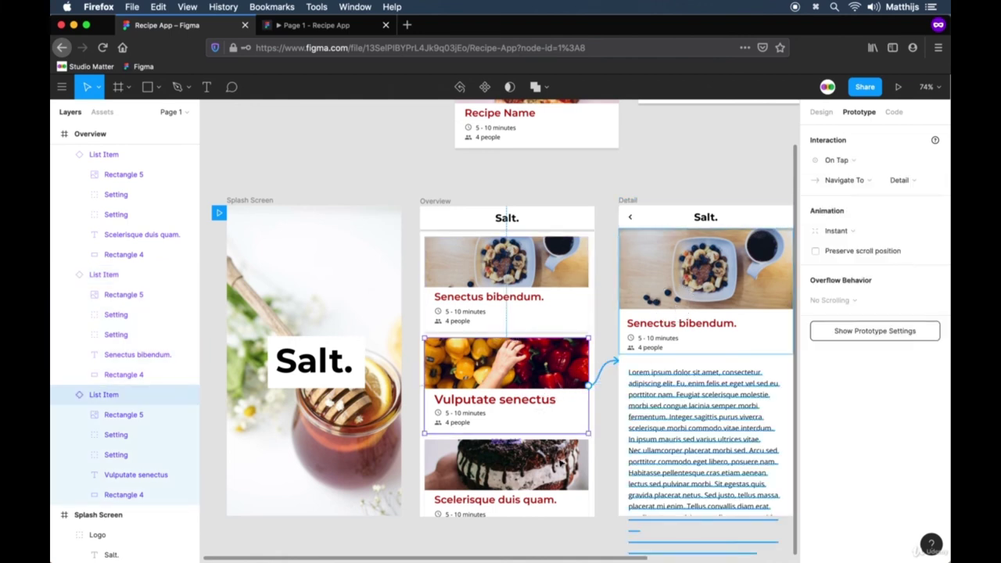
{"action": "left_click", "coordinate": [590, 487]}
{"action": "left_click_drag", "start_coordinate": [590, 487], "coordinate": [684, 434]}
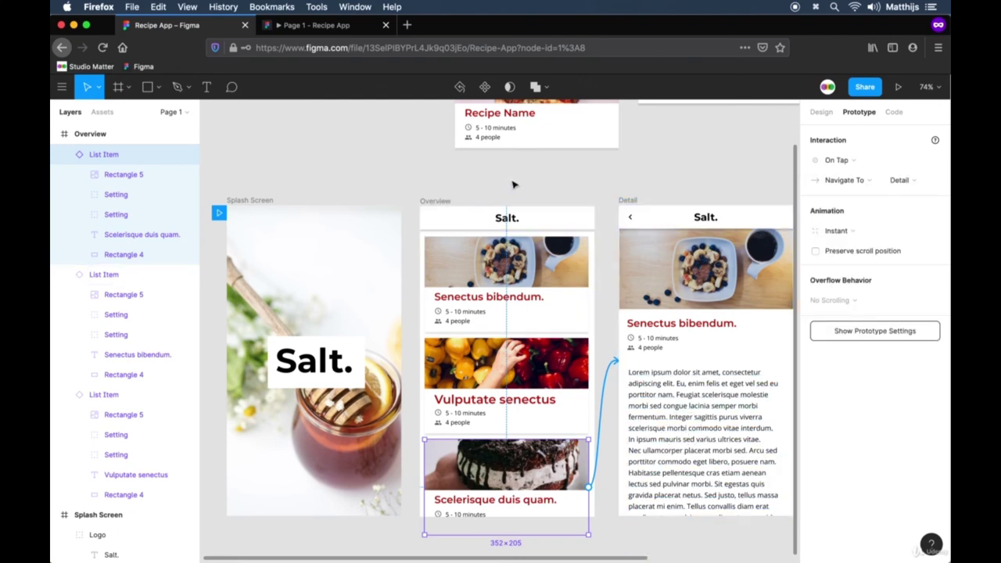
{"action": "left_click", "coordinate": [572, 185]}
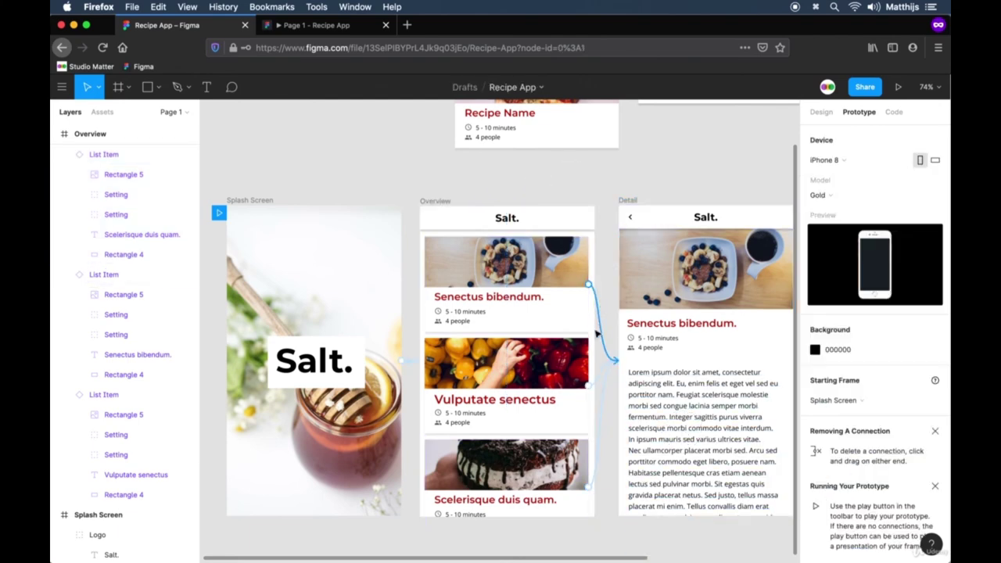
Step: Switch to the prototype preview and reveal the clickable hotspots on the Overview screen
{"action": "scroll", "coordinate": [637, 371], "scroll_direction": "up", "scroll_amount": 5}
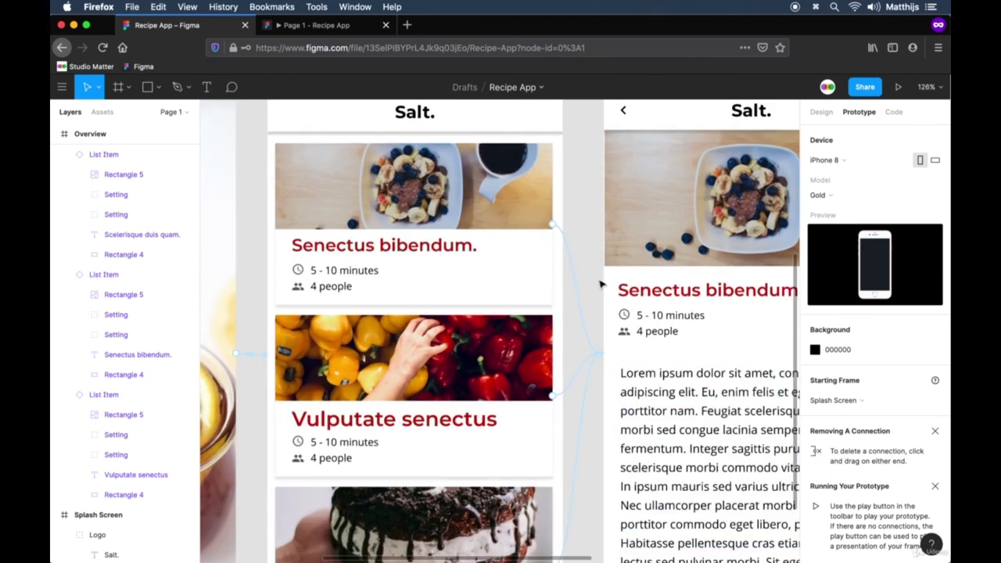
{"action": "scroll", "coordinate": [507, 307], "scroll_direction": "down", "scroll_amount": 3}
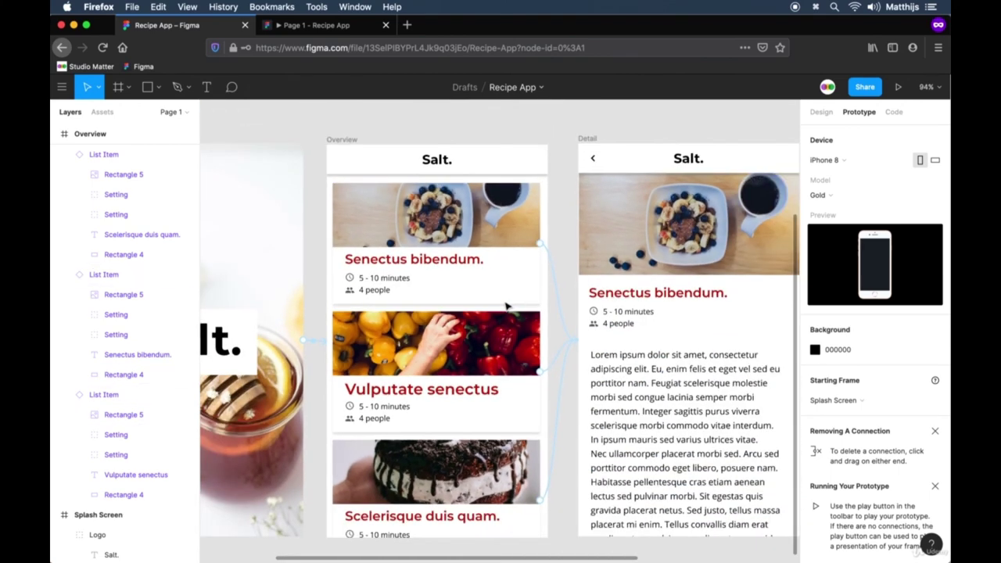
{"action": "scroll", "coordinate": [507, 307], "scroll_direction": "down", "scroll_amount": 2}
{"action": "left_click", "coordinate": [441, 141]}
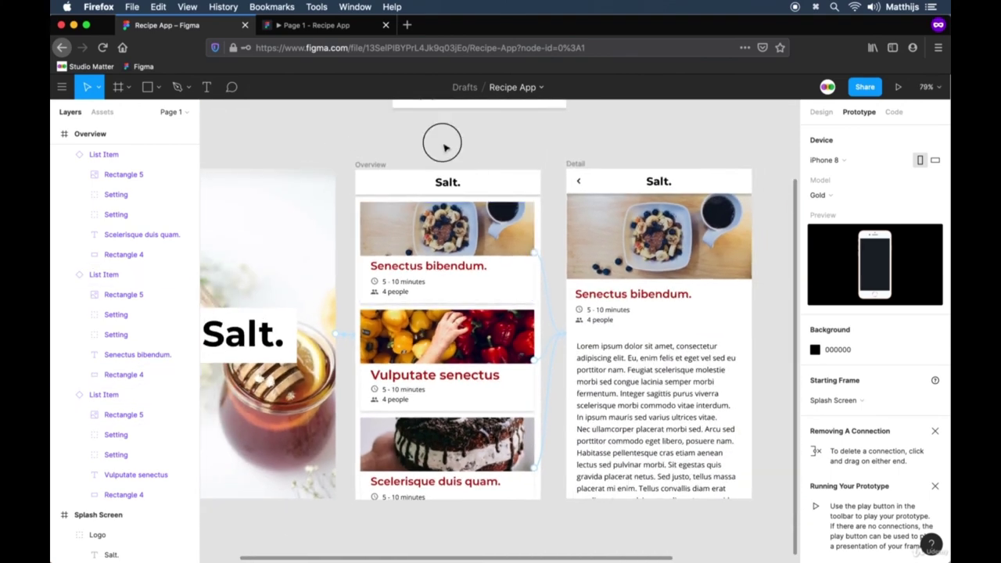
{"action": "left_click", "coordinate": [350, 27]}
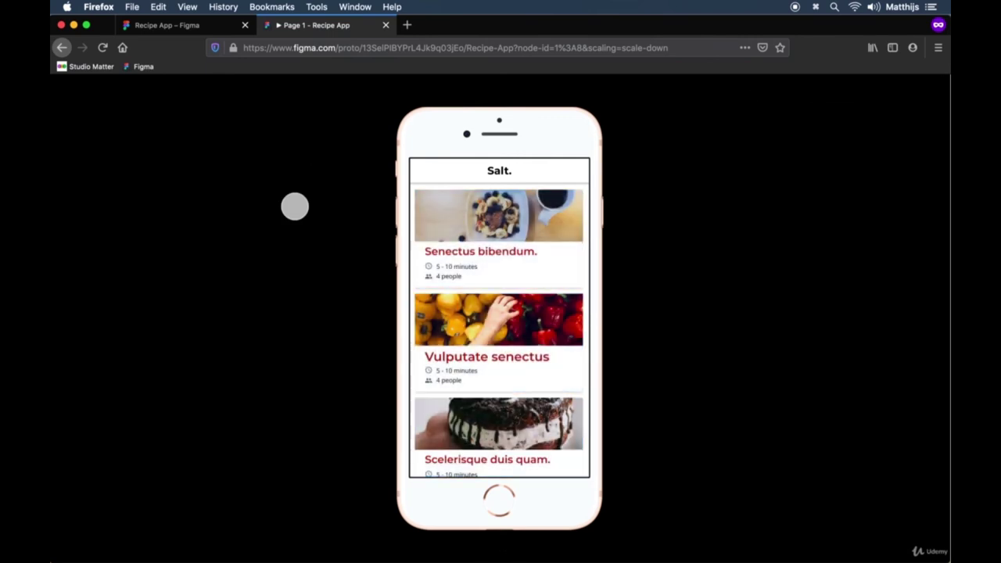
{"action": "key", "text": "Left"}
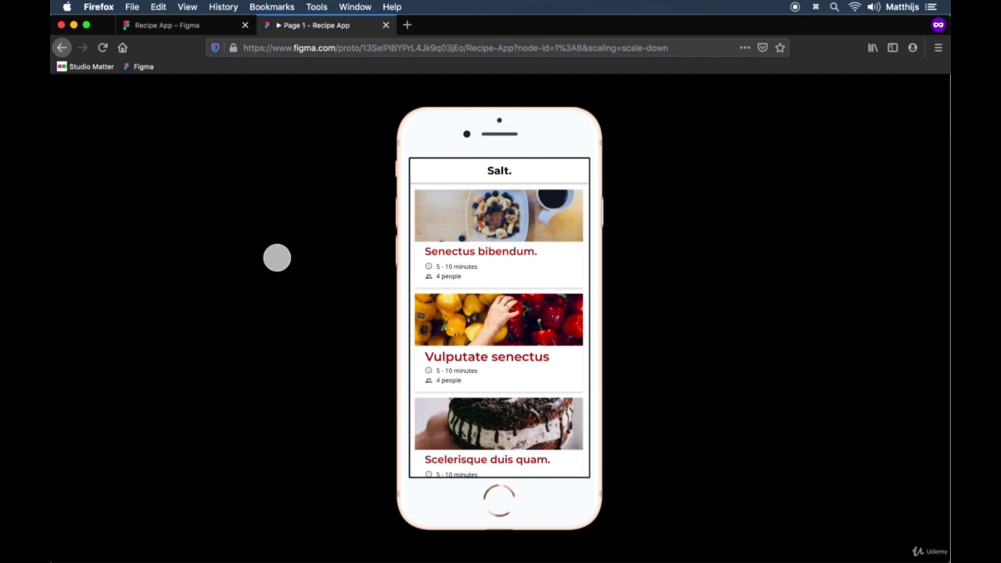
{"action": "left_click", "coordinate": [299, 261]}
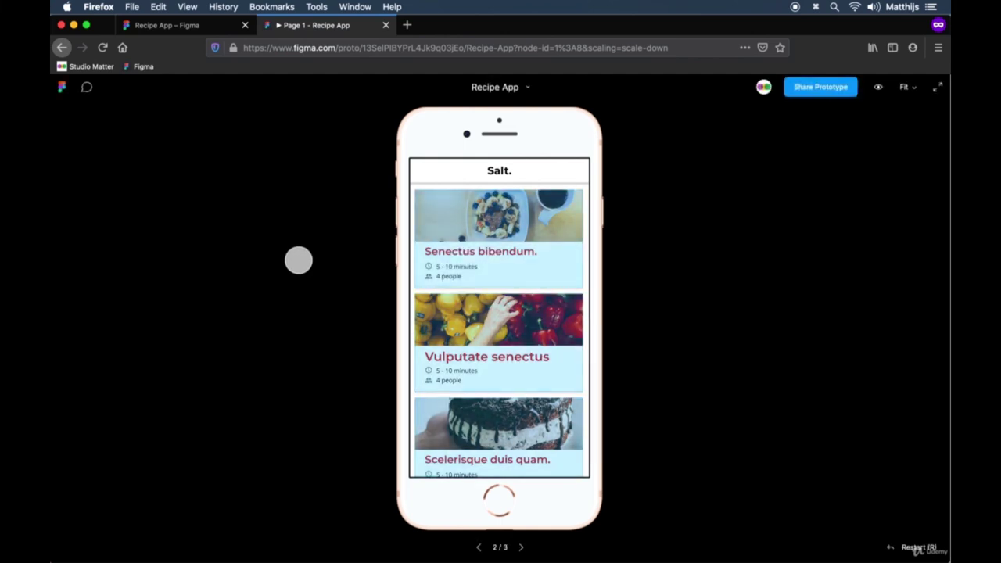
{"action": "left_click", "coordinate": [299, 260]}
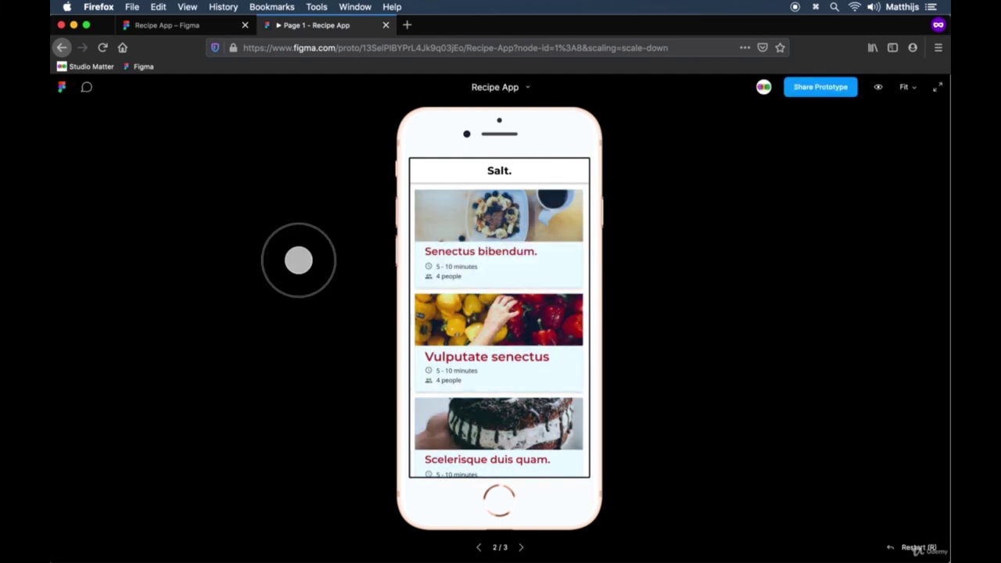
Step: Test each of the three recipe items and the back arrow on the Detail screen in the preview, and return to the design file
{"action": "left_click", "coordinate": [496, 243]}
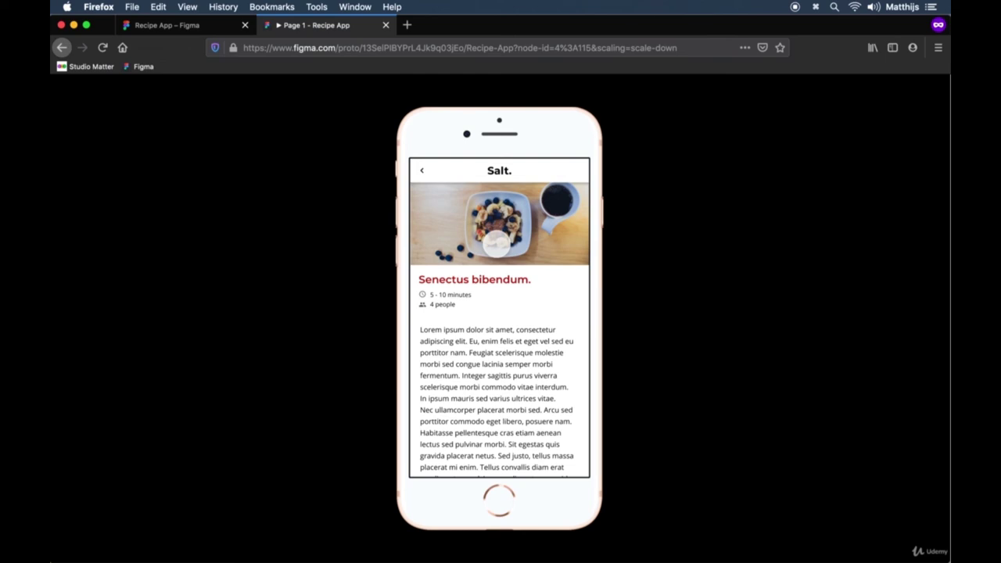
{"action": "left_click", "coordinate": [422, 169]}
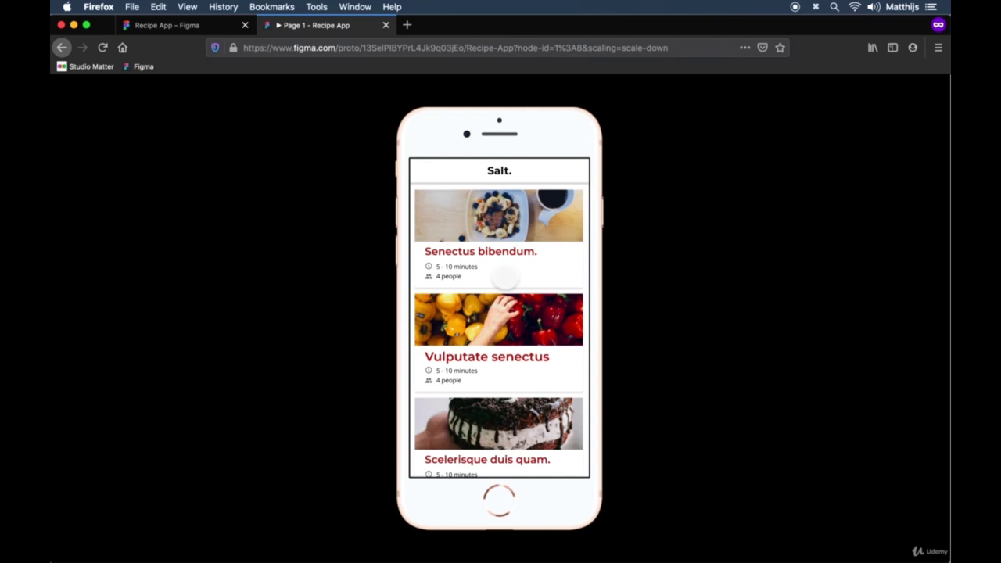
{"action": "left_click", "coordinate": [525, 346]}
{"action": "left_click", "coordinate": [422, 170]}
{"action": "left_click", "coordinate": [520, 417]}
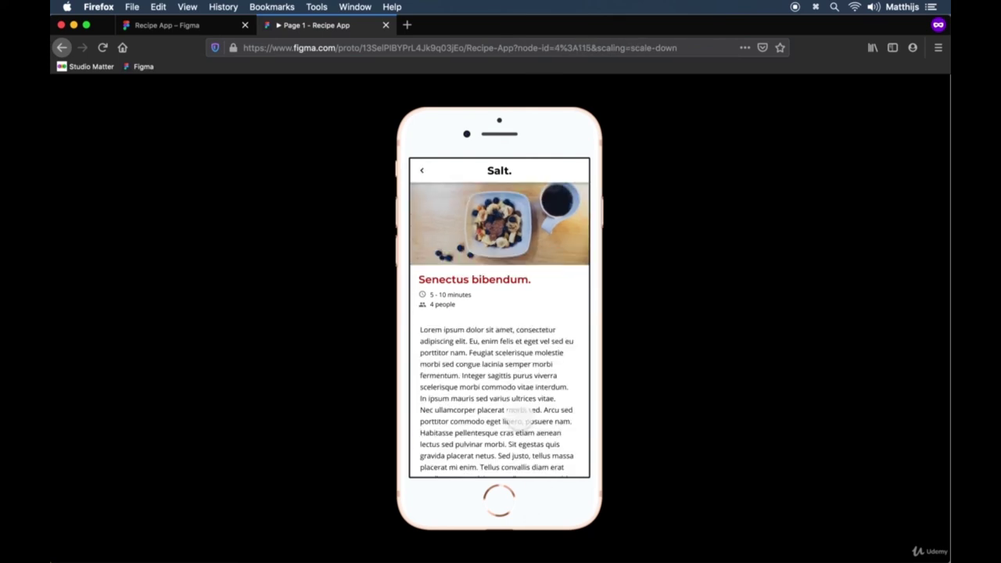
{"action": "left_click", "coordinate": [422, 169]}
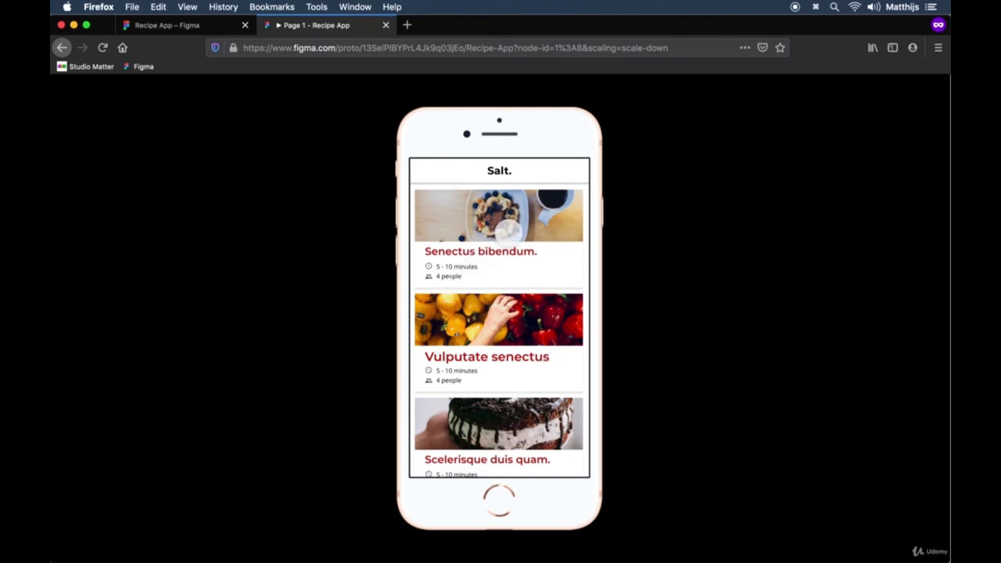
{"action": "left_click", "coordinate": [177, 32]}
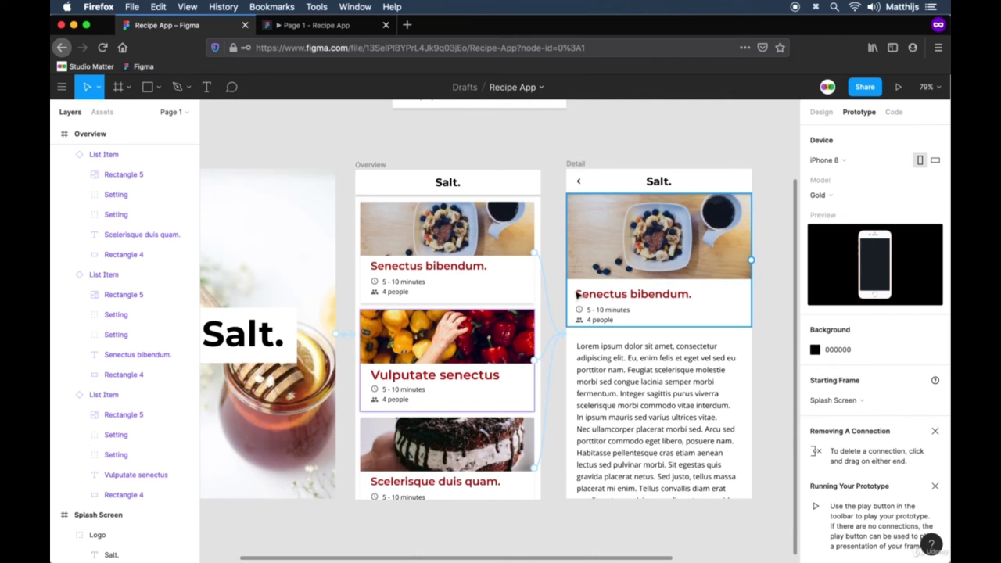
Step: Remove the connections that lead from the three Overview list items to the Detail frame
{"action": "left_click", "coordinate": [538, 257]}
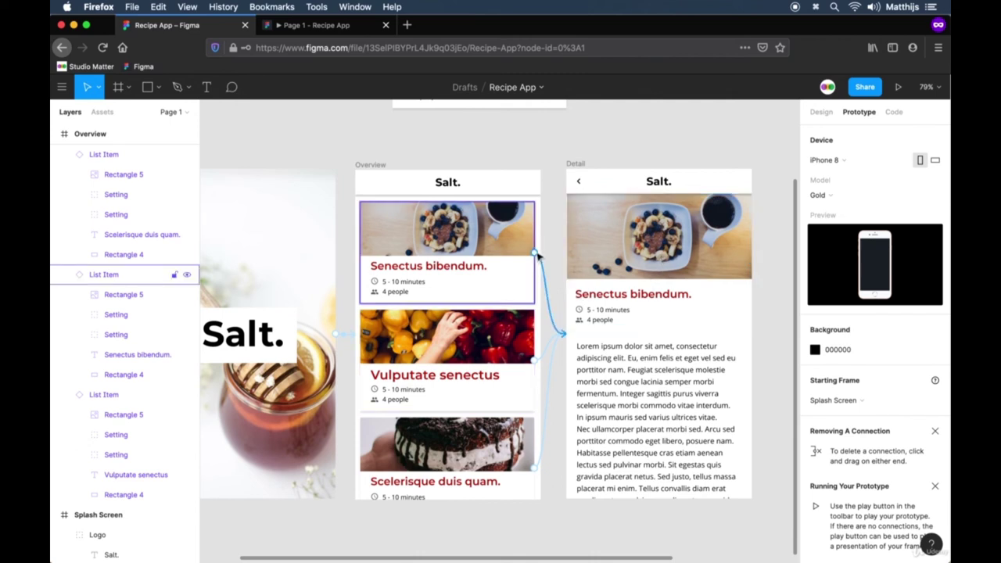
{"action": "left_click", "coordinate": [538, 258]}
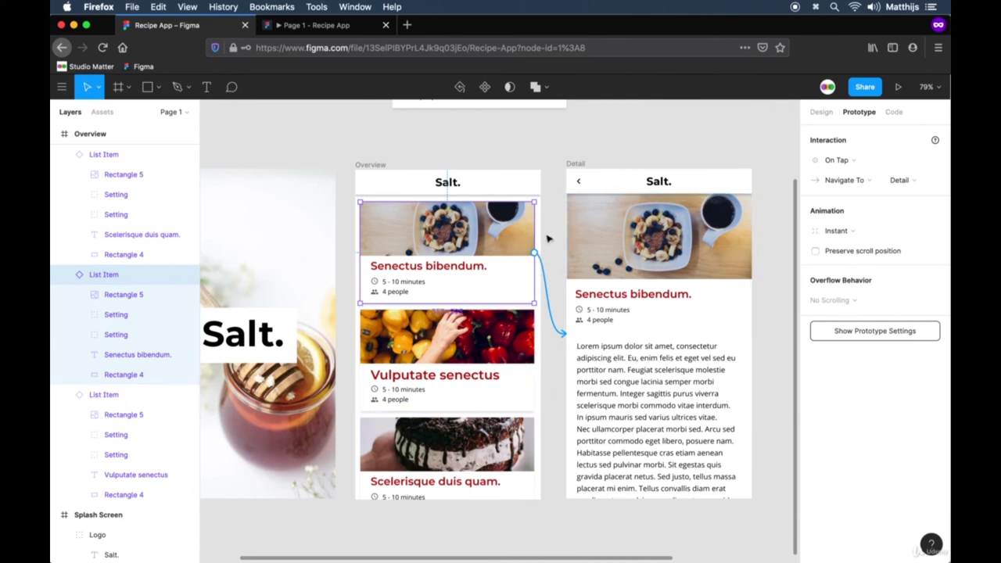
{"action": "left_click_drag", "start_coordinate": [548, 219], "coordinate": [558, 305]}
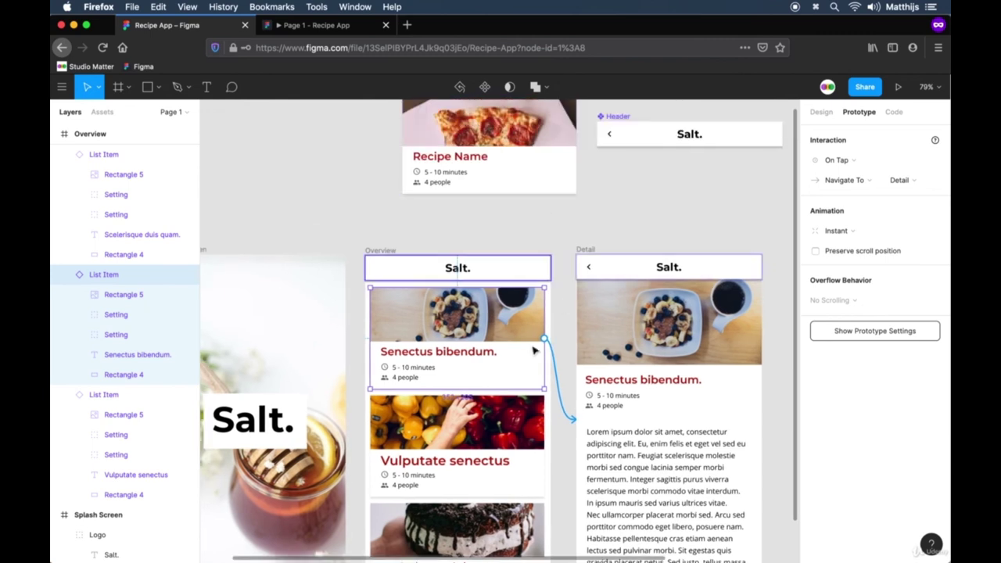
{"action": "left_click_drag", "start_coordinate": [544, 338], "coordinate": [566, 439]}
{"action": "left_click", "coordinate": [540, 463]}
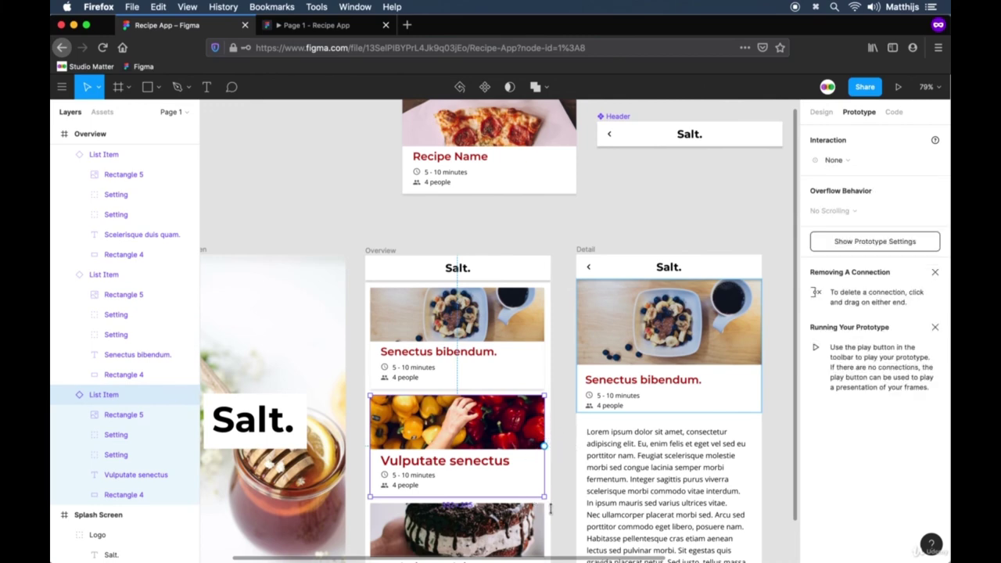
{"action": "scroll", "coordinate": [556, 472], "scroll_direction": "down", "scroll_amount": 3}
{"action": "left_click", "coordinate": [514, 443]}
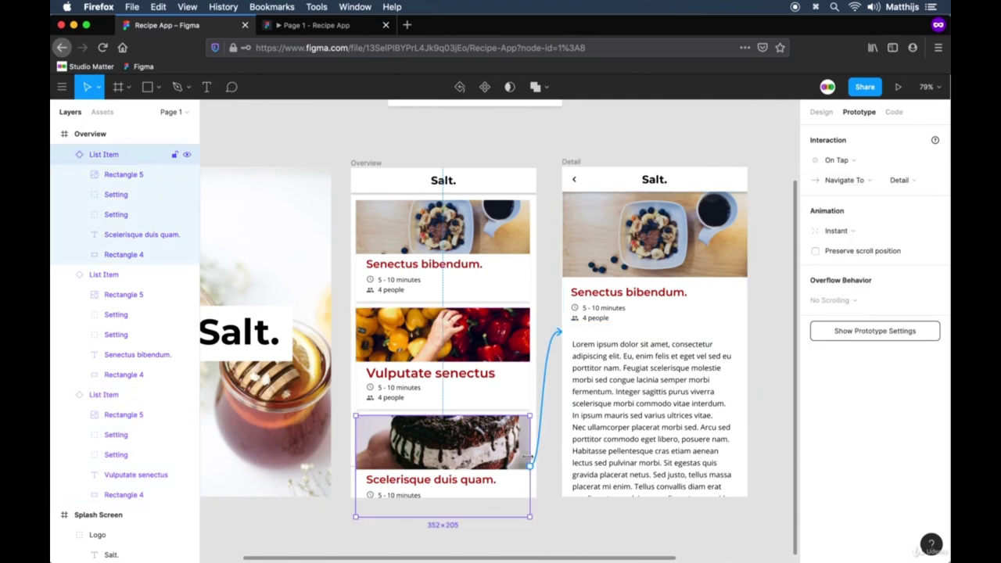
{"action": "left_click_drag", "start_coordinate": [538, 463], "coordinate": [542, 466]}
{"action": "left_click_drag", "start_coordinate": [545, 465], "coordinate": [555, 534]}
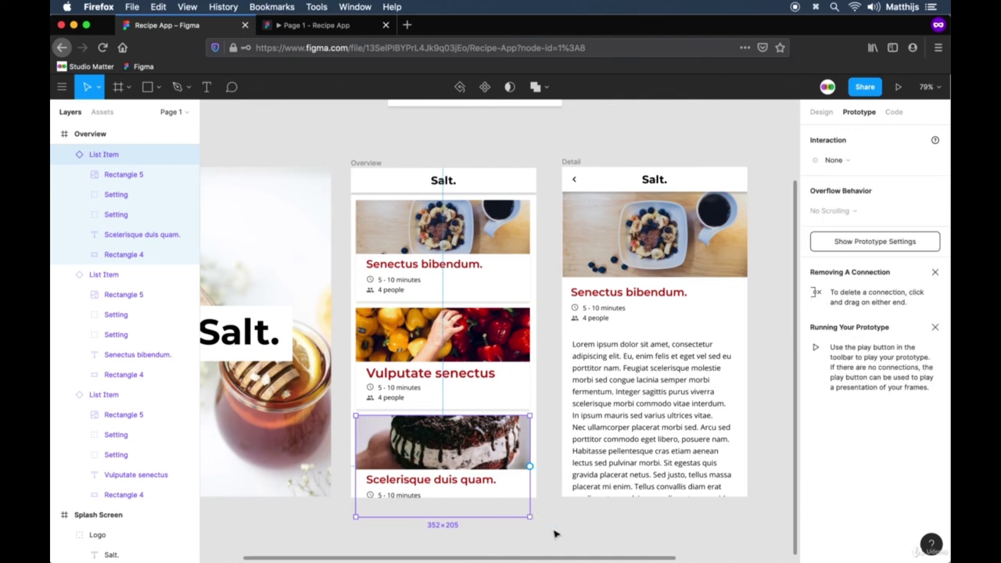
Step: Connect the List Item master component to the Detail frame with an On Tap, Navigate To interaction
{"action": "scroll", "coordinate": [591, 196], "scroll_direction": "up", "scroll_amount": 5}
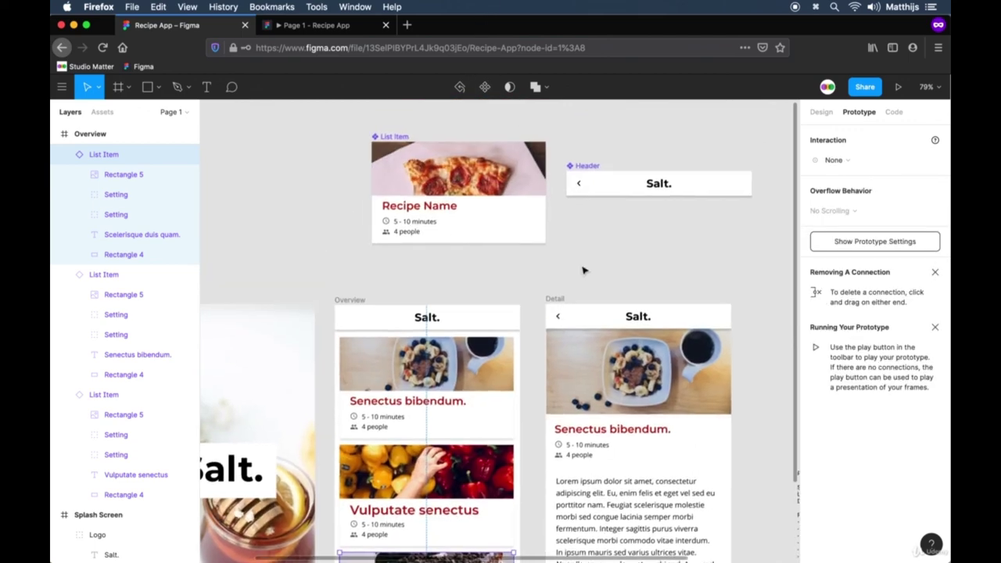
{"action": "left_click", "coordinate": [400, 139]}
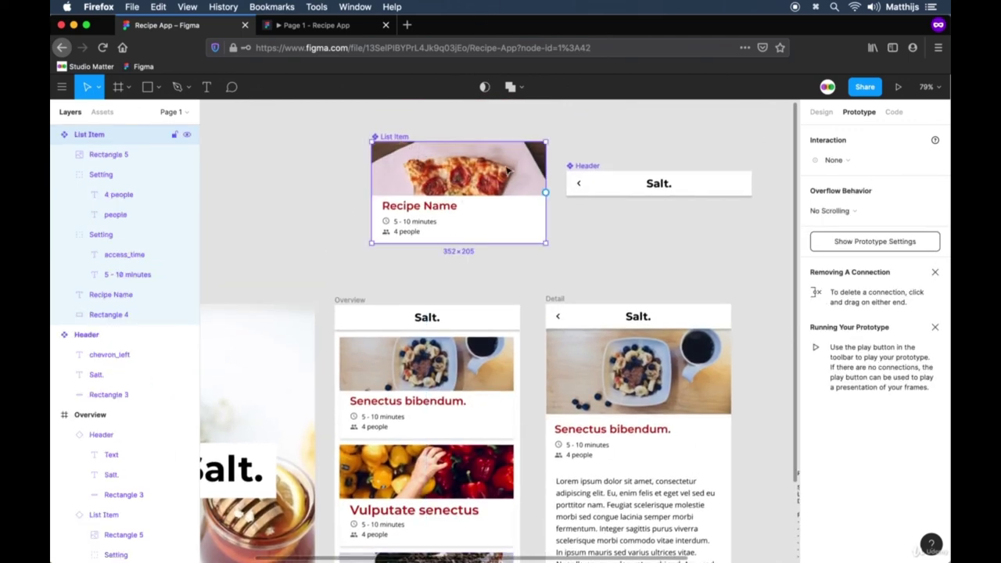
{"action": "left_click_drag", "start_coordinate": [547, 194], "coordinate": [555, 406]}
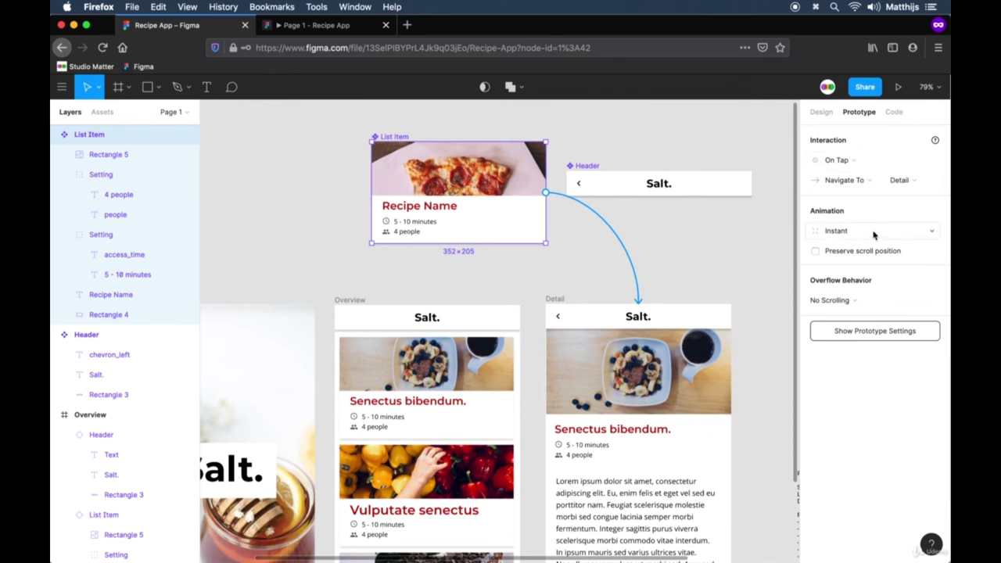
{"action": "left_click", "coordinate": [686, 268]}
Step: Check the prototype interaction of each of the three list item instances on the Overview screen
{"action": "scroll", "coordinate": [735, 329], "scroll_direction": "down", "scroll_amount": 4}
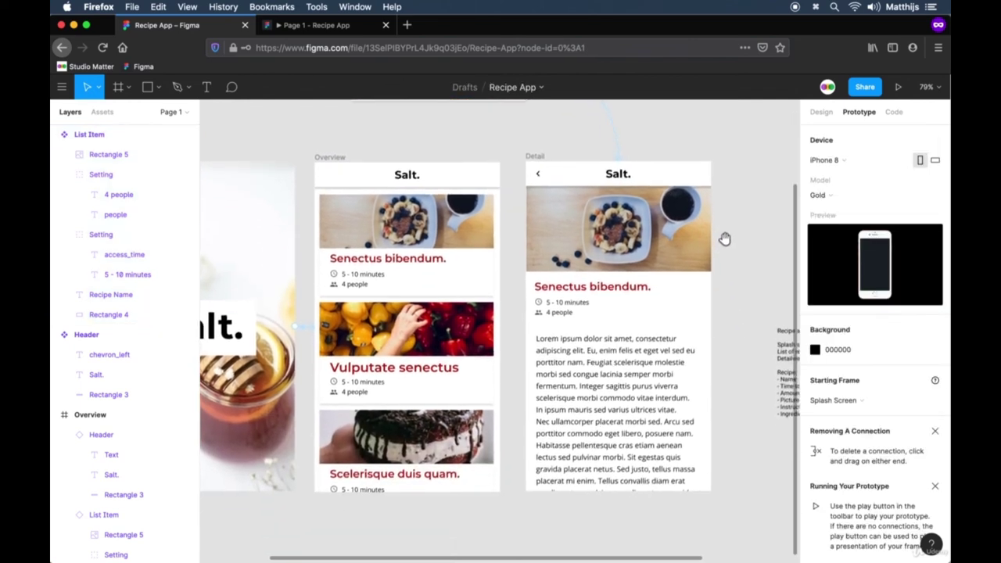
{"action": "left_click", "coordinate": [436, 270]}
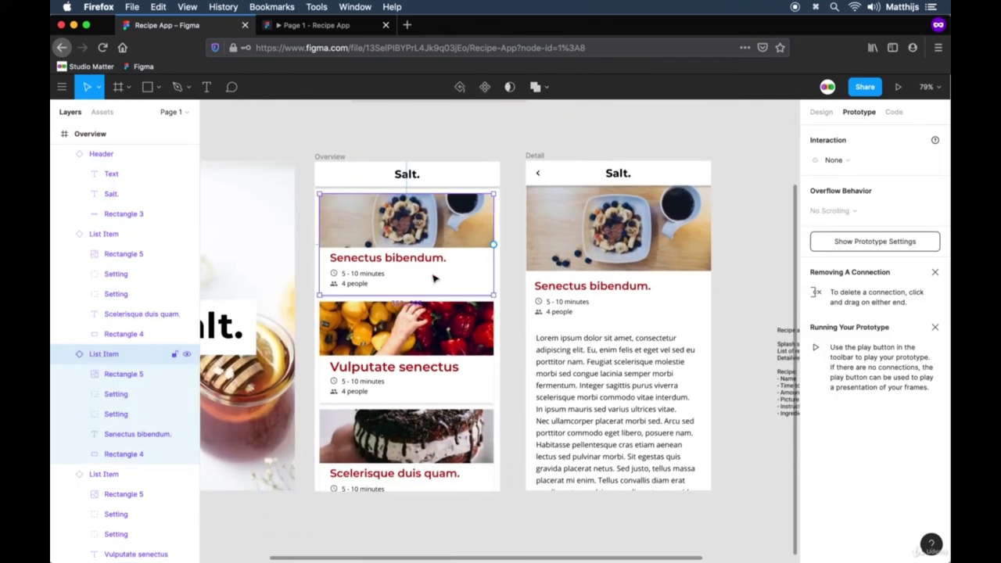
{"action": "left_click", "coordinate": [456, 364]}
{"action": "left_click", "coordinate": [460, 462]}
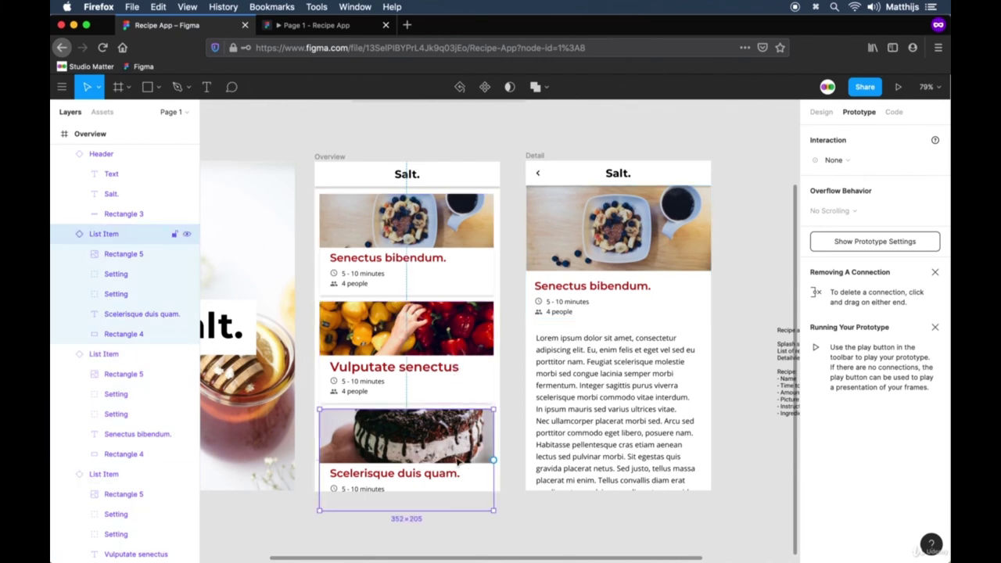
{"action": "left_click", "coordinate": [512, 357]}
{"action": "left_click", "coordinate": [478, 282]}
{"action": "left_click", "coordinate": [476, 262]}
{"action": "left_click", "coordinate": [472, 357]}
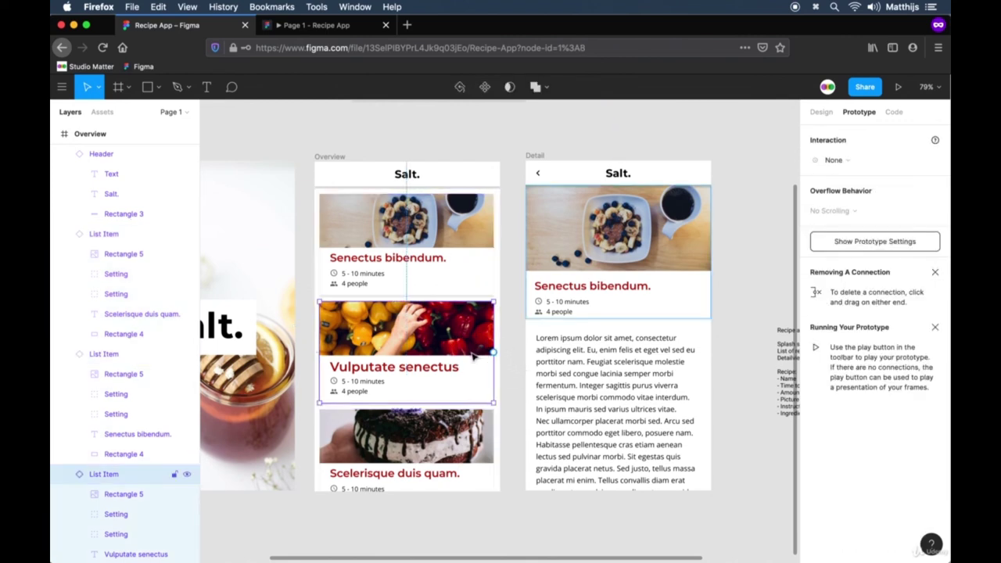
{"action": "left_click", "coordinate": [477, 253]}
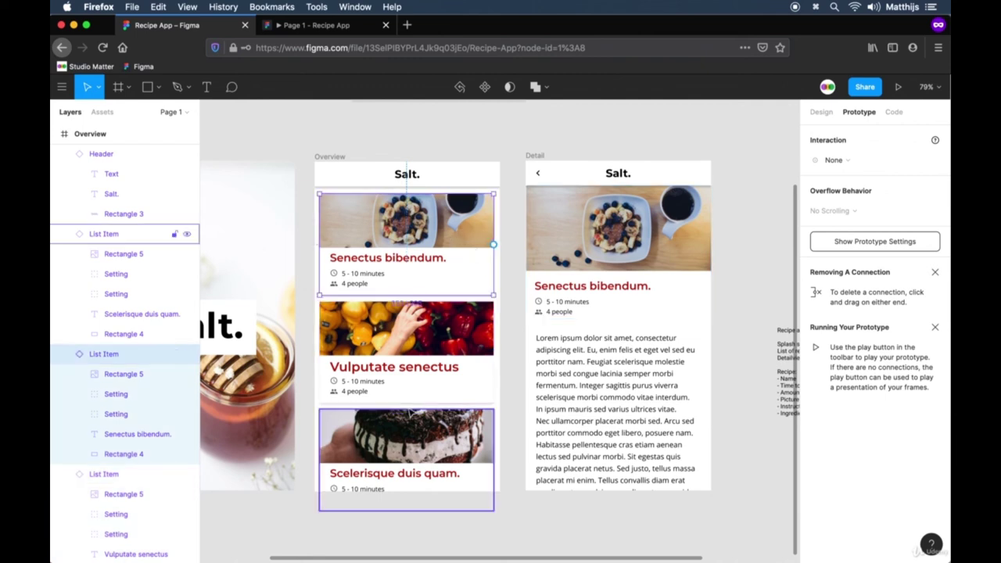
{"action": "left_click", "coordinate": [422, 376]}
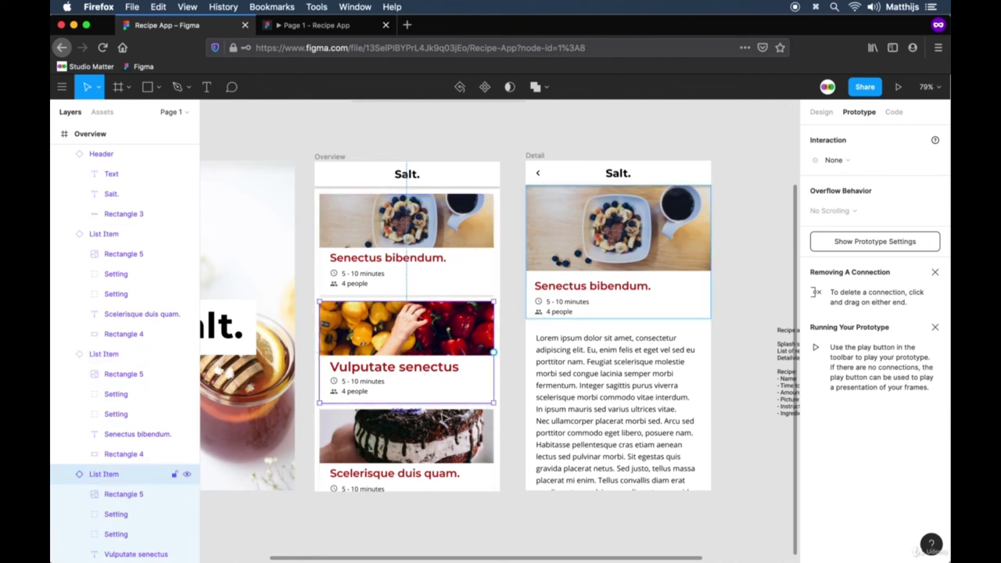
Step: Reset all three list item instances on the Overview screen to match their master component
{"action": "left_click", "coordinate": [468, 223]}
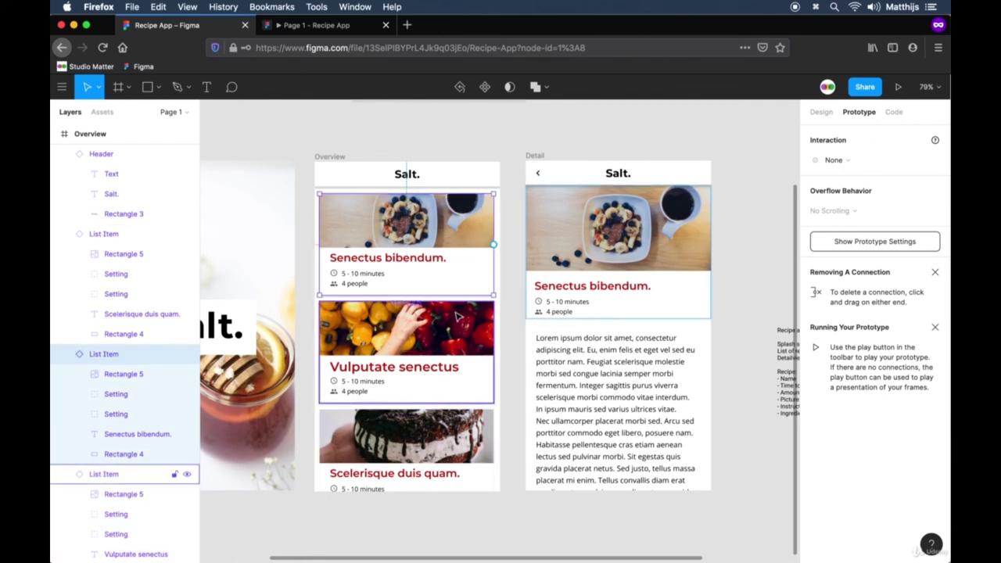
{"action": "left_click", "coordinate": [398, 376], "text": "shift"}
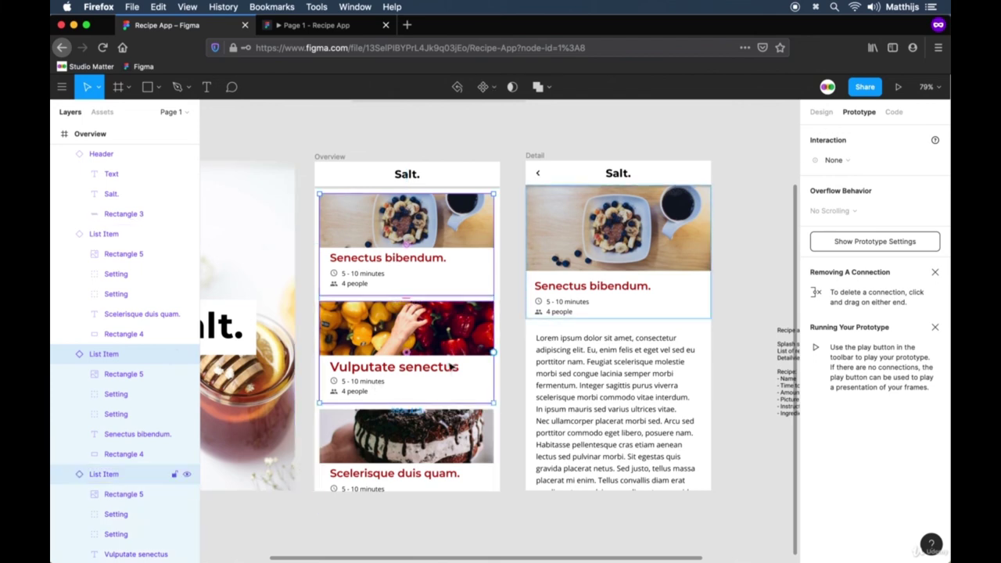
{"action": "left_click", "coordinate": [438, 450], "text": "shift"}
{"action": "right_click", "coordinate": [450, 442]}
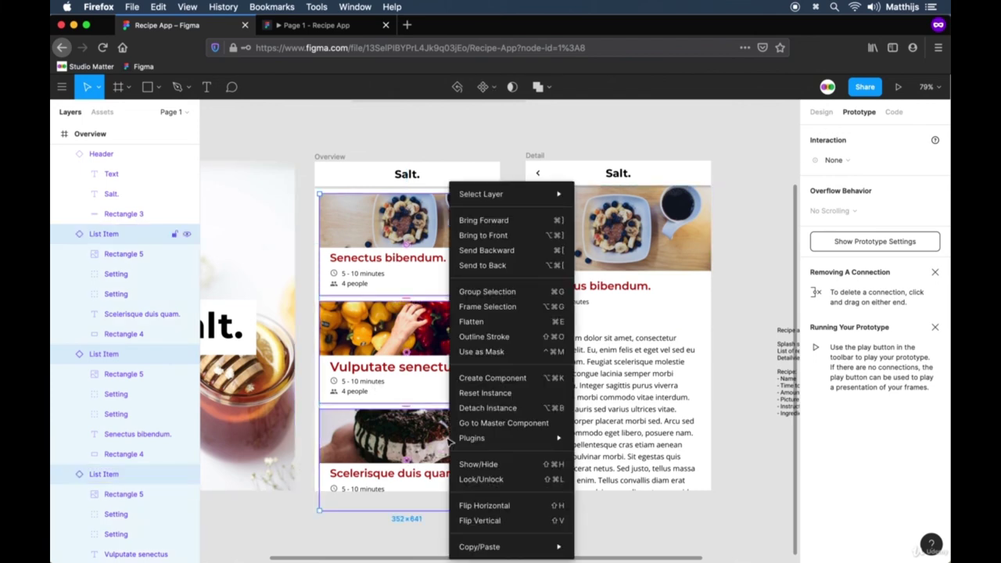
{"action": "left_click", "coordinate": [485, 392]}
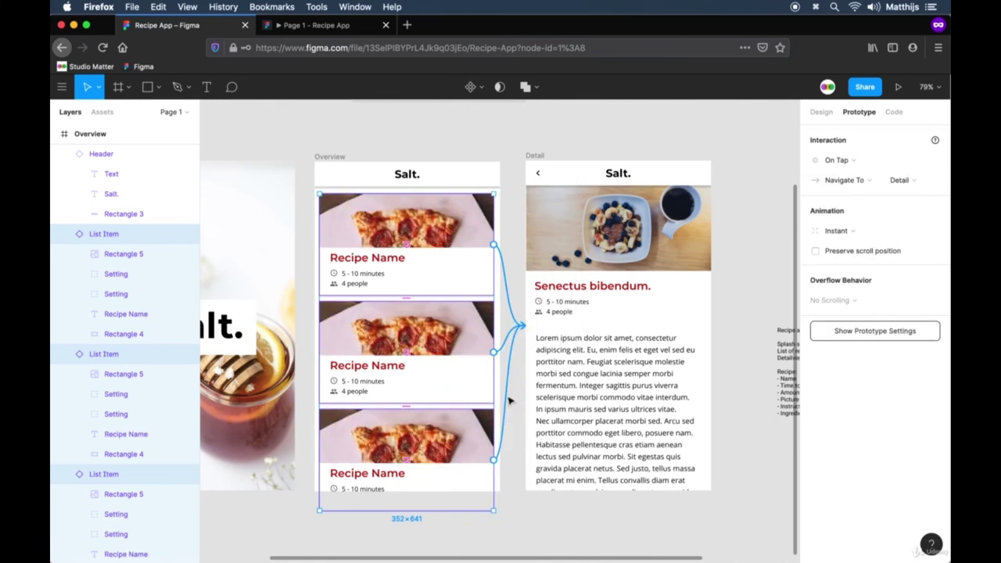
{"action": "left_click", "coordinate": [515, 216]}
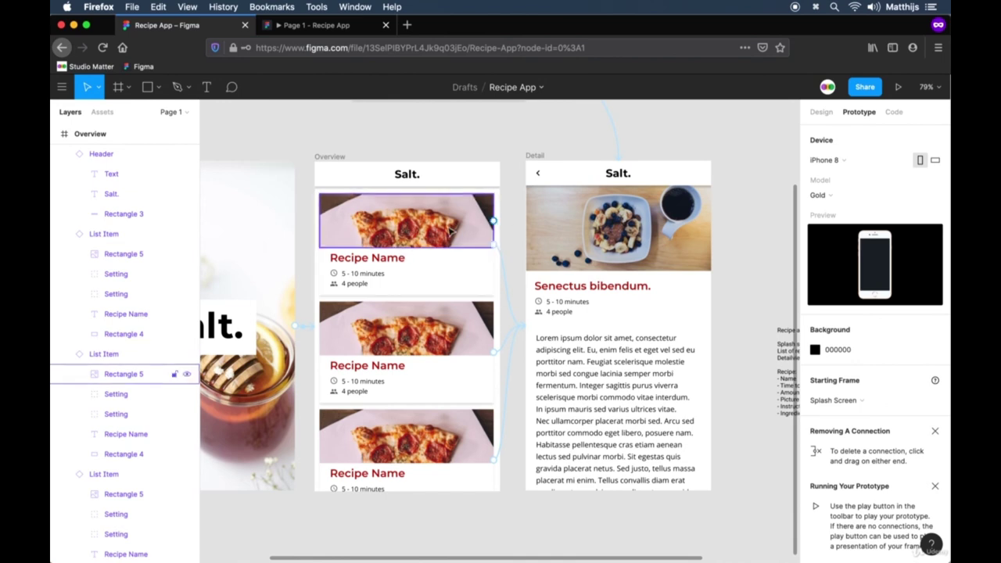
Step: Fill the images of all three Overview list items with random food photos using the Unsplash plugin
{"action": "left_click", "coordinate": [469, 230]}
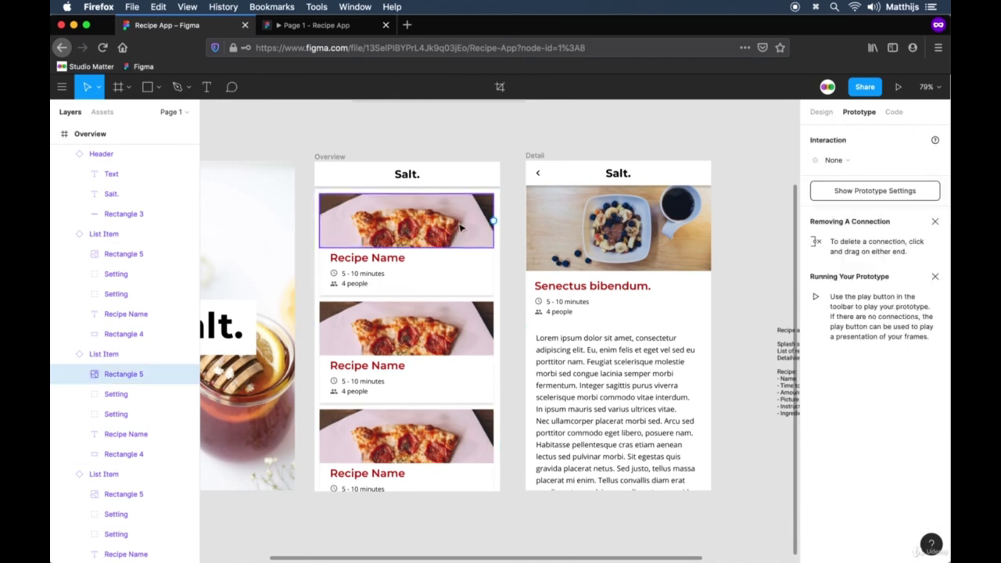
{"action": "left_click", "coordinate": [460, 462], "text": "shift"}
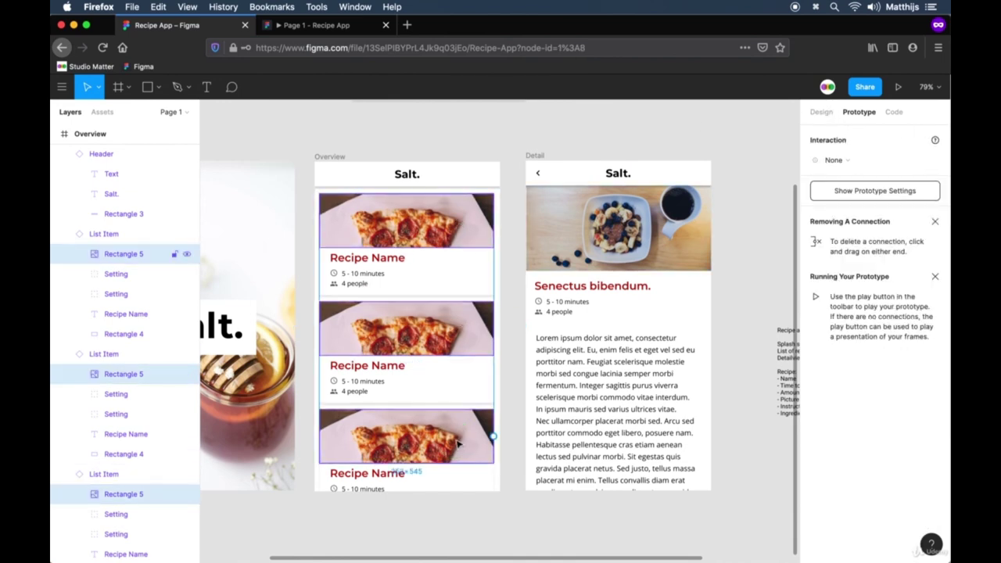
{"action": "right_click", "coordinate": [458, 444]}
{"action": "mouse_move", "coordinate": [532, 481]}
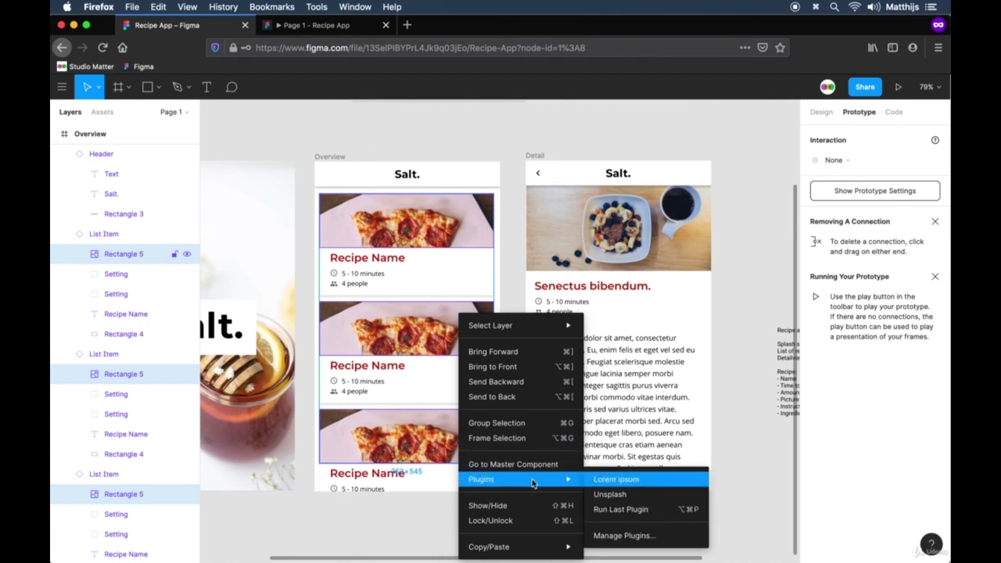
{"action": "left_click", "coordinate": [666, 497]}
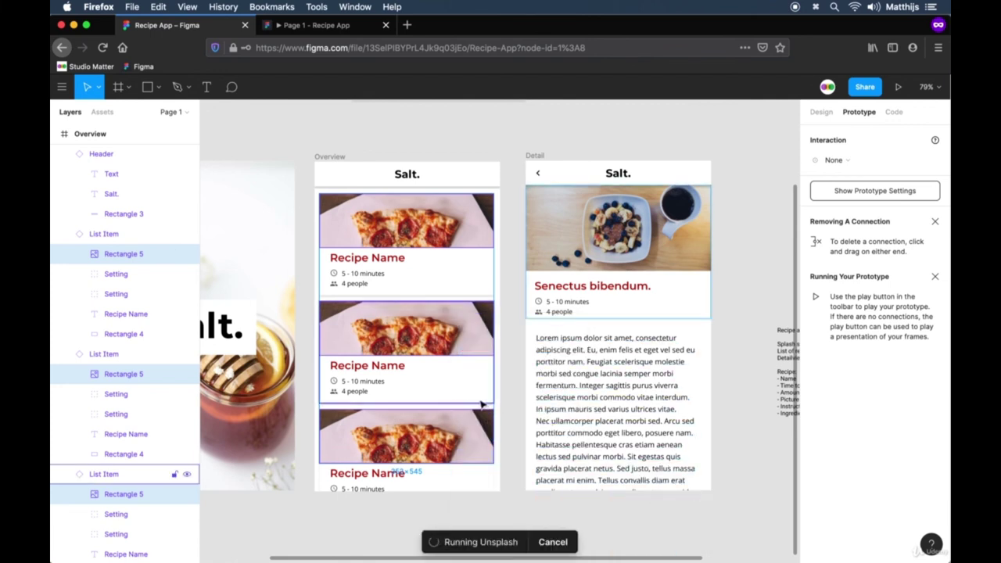
{"action": "left_click", "coordinate": [419, 430]}
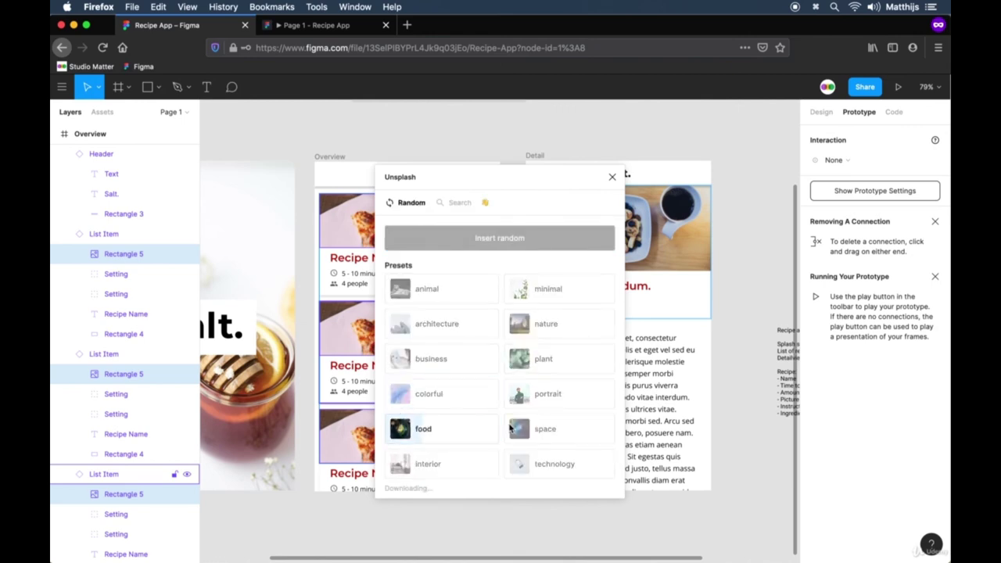
{"action": "left_click", "coordinate": [612, 178]}
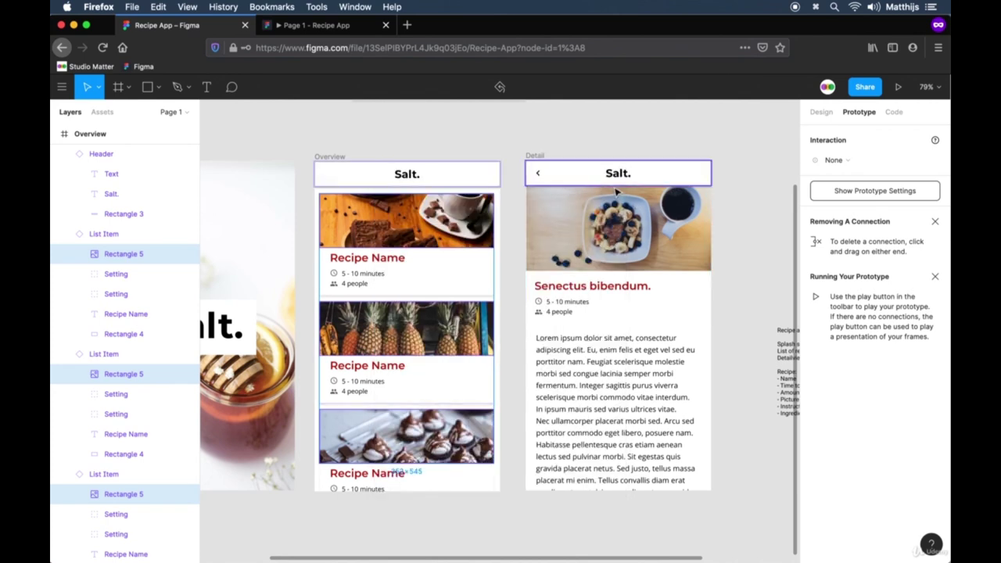
{"action": "left_click", "coordinate": [586, 129]}
Step: Replace the recipe names of all three Overview list items with text auto-generated by the Lorem ipsum plugin
{"action": "left_click", "coordinate": [383, 261]}
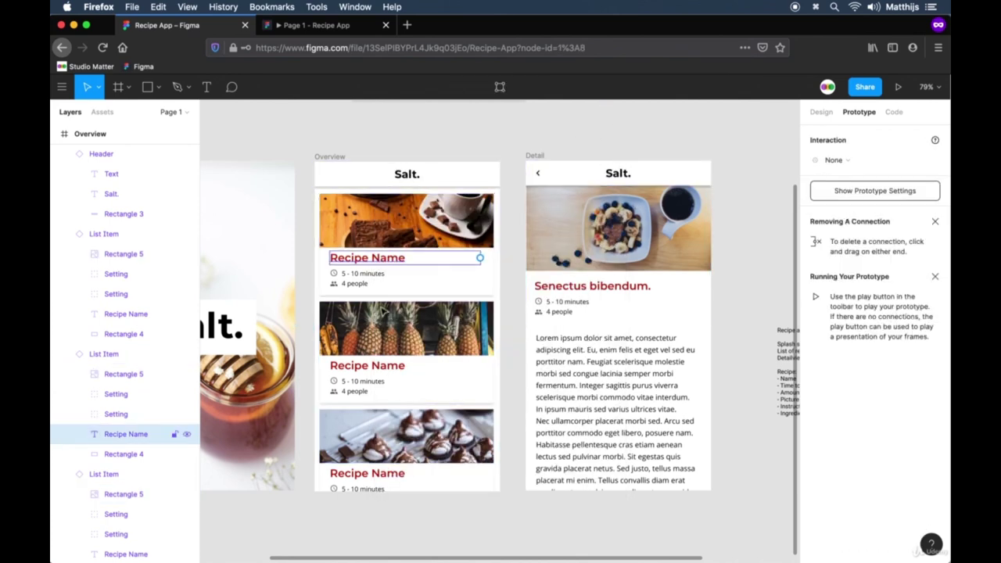
{"action": "left_click", "coordinate": [394, 371], "text": "shift"}
{"action": "left_click", "coordinate": [407, 476], "text": "shift"}
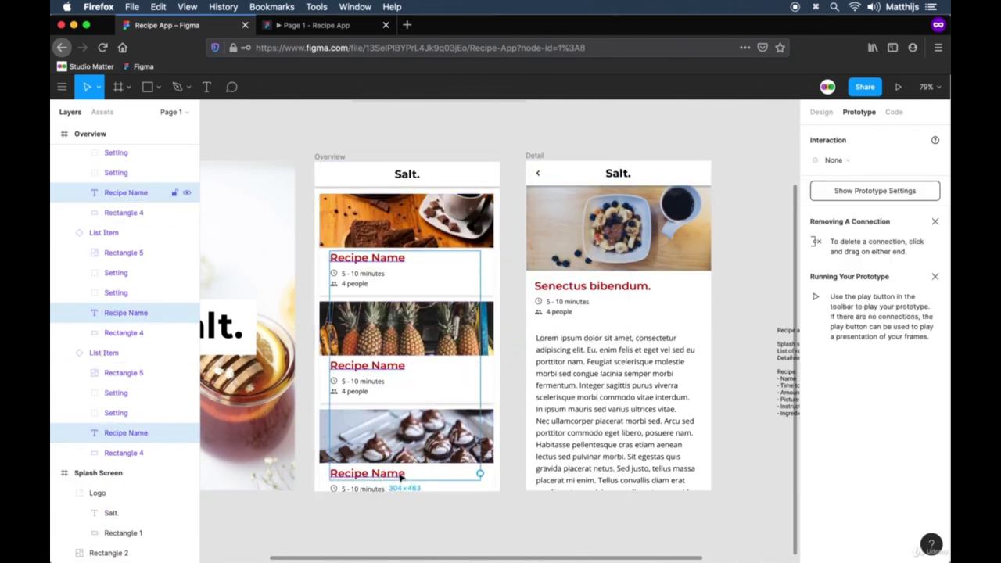
{"action": "right_click", "coordinate": [403, 475]}
{"action": "mouse_move", "coordinate": [467, 478]}
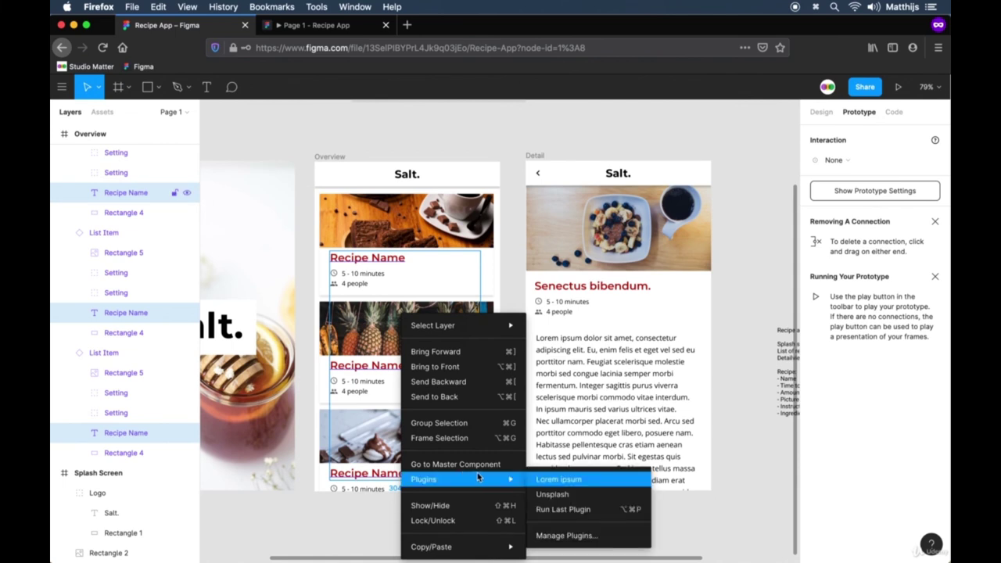
{"action": "left_click", "coordinate": [592, 479]}
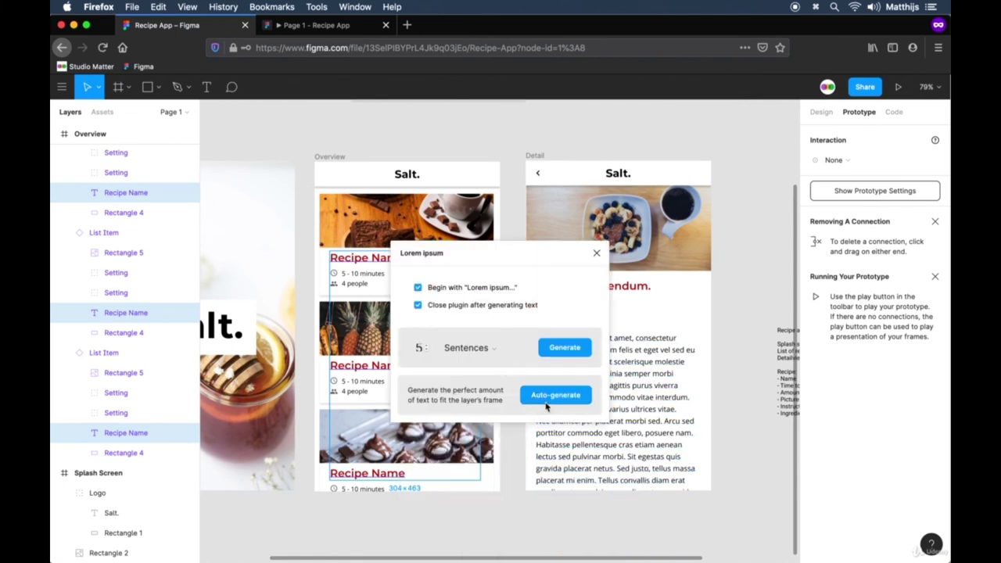
{"action": "left_click", "coordinate": [545, 406]}
{"action": "left_click", "coordinate": [597, 255]}
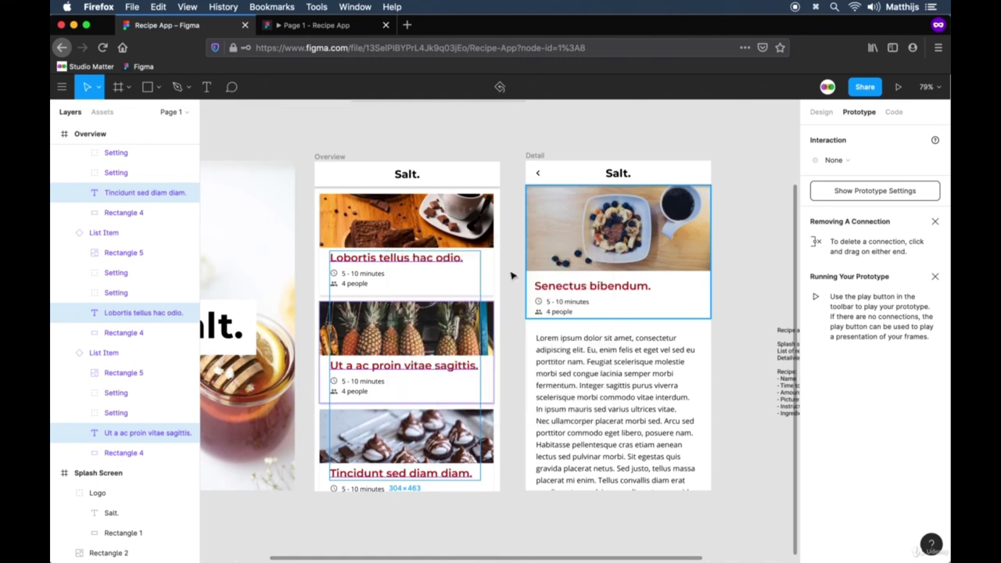
{"action": "left_click", "coordinate": [505, 131]}
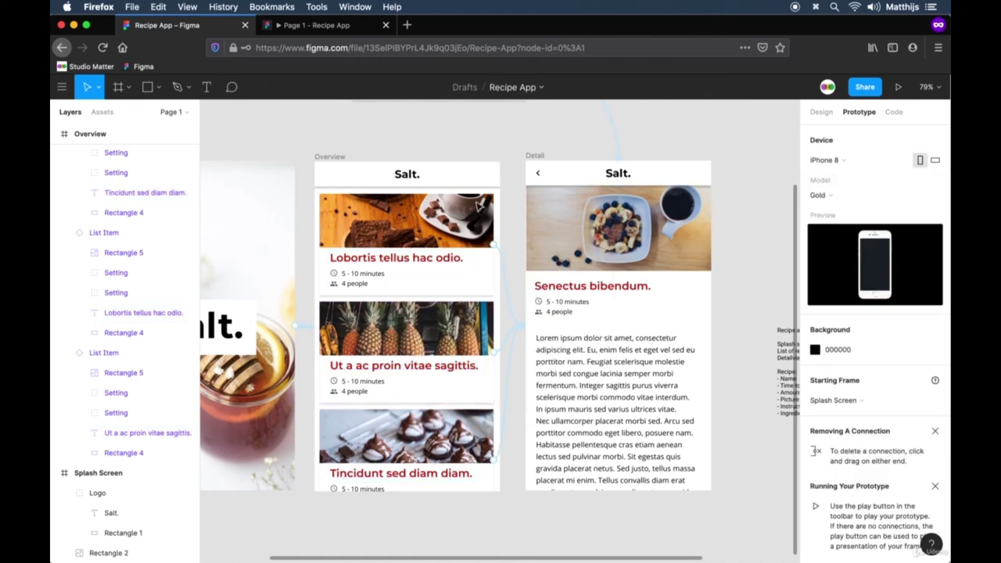
Step: Step back and forth between the Overview and Detail screens in the prototype preview, and return to the design file
{"action": "left_click_drag", "start_coordinate": [469, 147], "coordinate": [523, 190]}
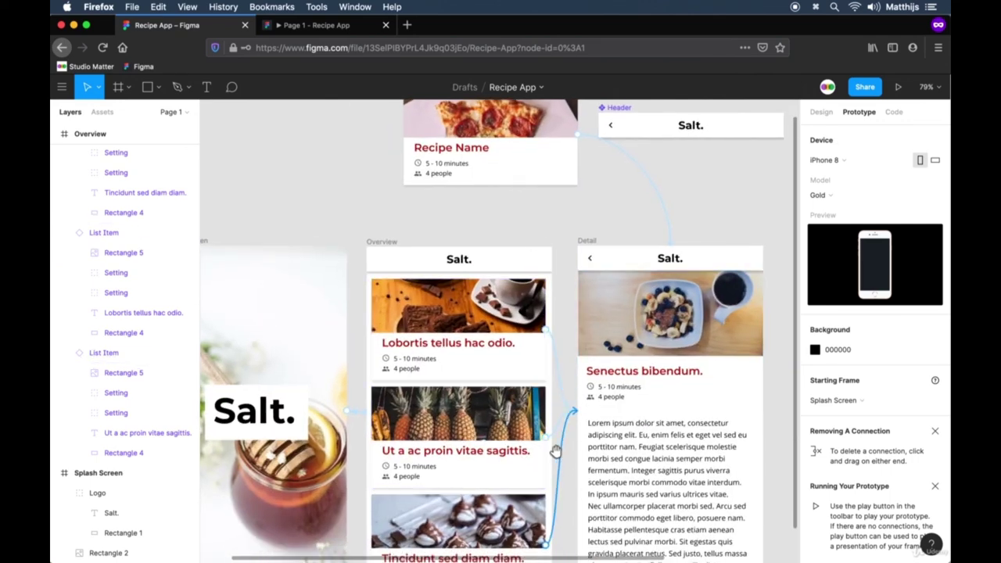
{"action": "scroll", "coordinate": [556, 449], "scroll_direction": "down", "scroll_amount": 1}
{"action": "left_click", "coordinate": [309, 28]}
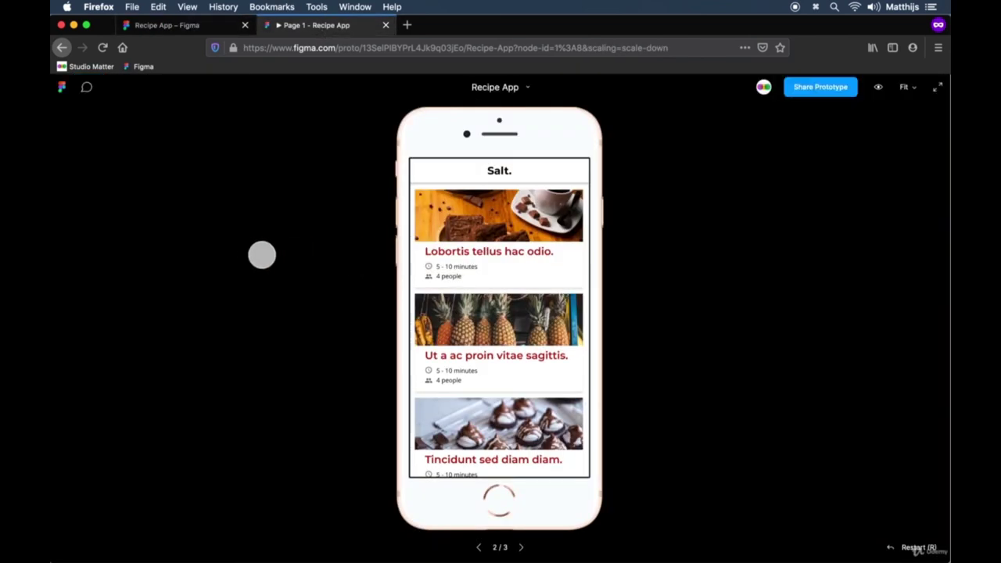
{"action": "key", "text": "Right"}
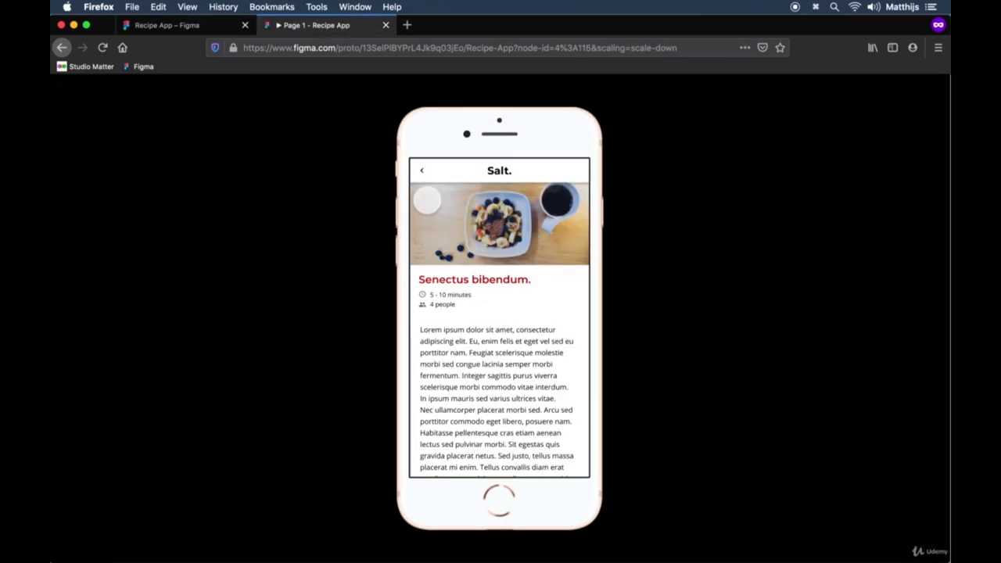
{"action": "key", "text": "Left"}
{"action": "key", "text": "Right"}
{"action": "key", "text": "Left"}
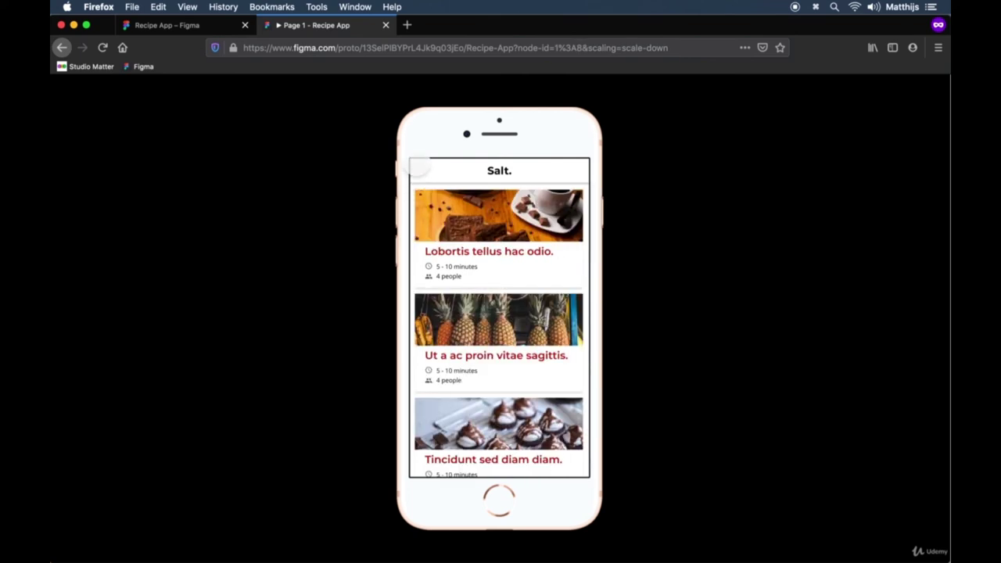
{"action": "left_click", "coordinate": [167, 25]}
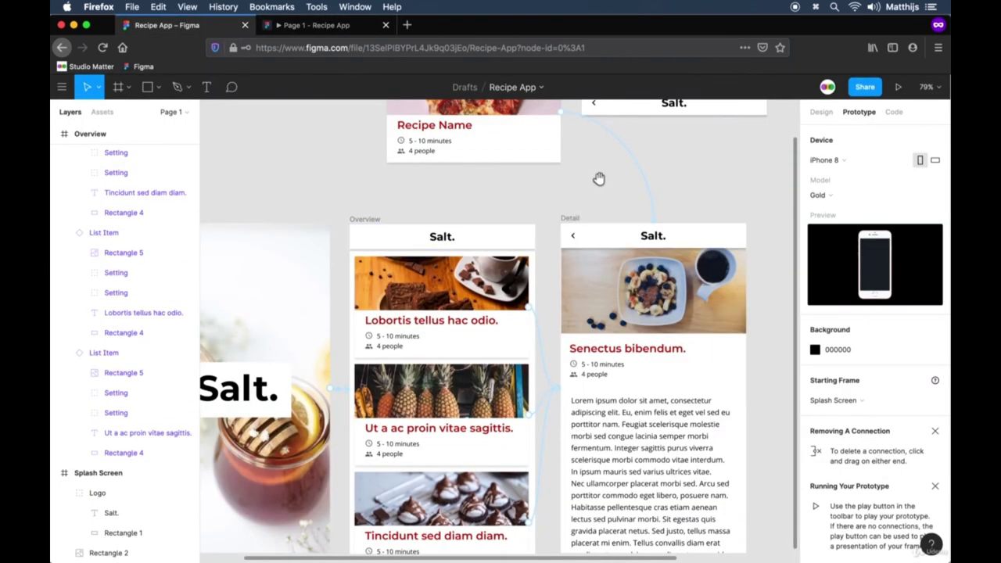
{"action": "scroll", "coordinate": [569, 152], "scroll_direction": "down", "scroll_amount": 2}
{"action": "scroll", "coordinate": [569, 152], "scroll_direction": "right", "scroll_amount": 2}
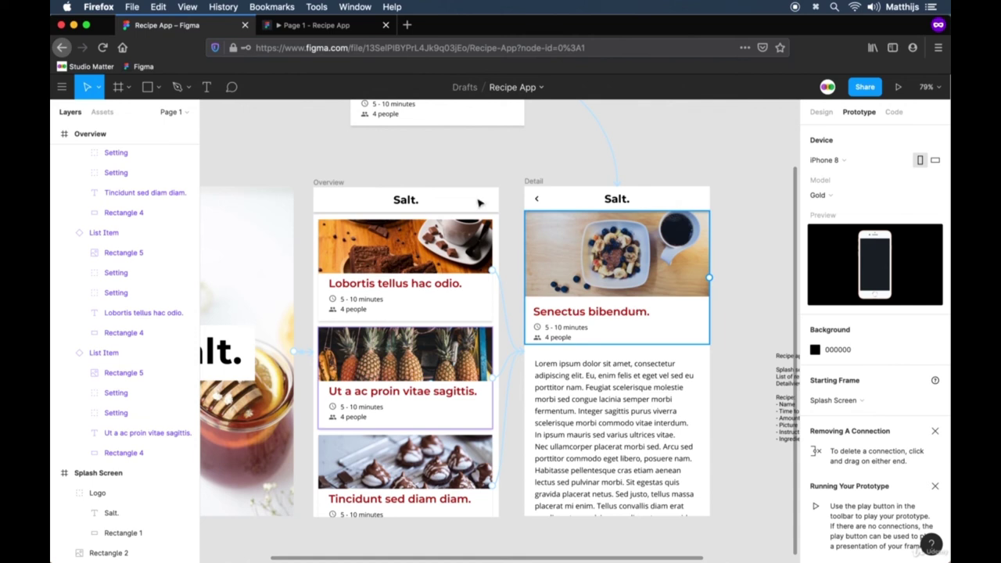
{"action": "left_click", "coordinate": [538, 200]}
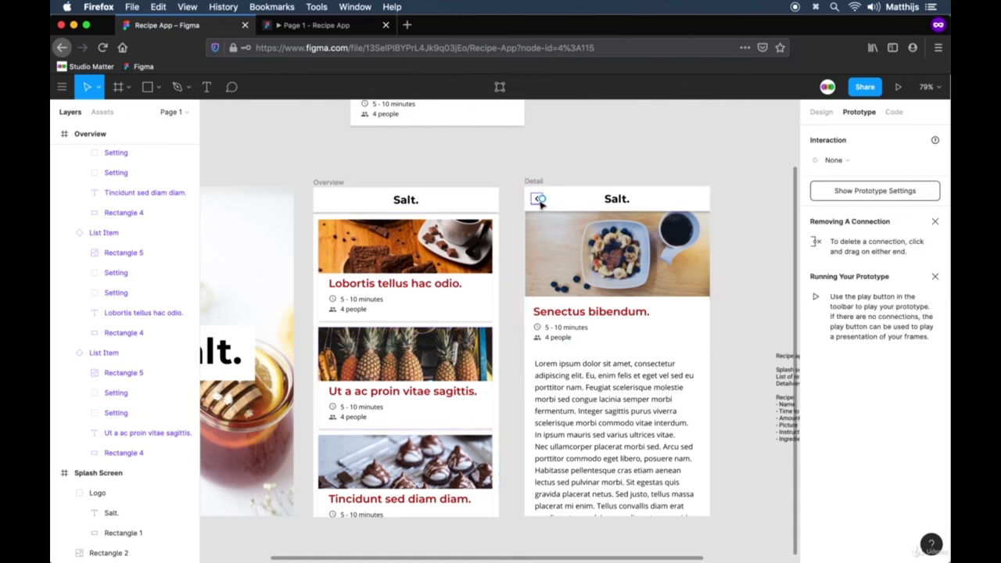
{"action": "left_click_drag", "start_coordinate": [544, 202], "coordinate": [463, 284]}
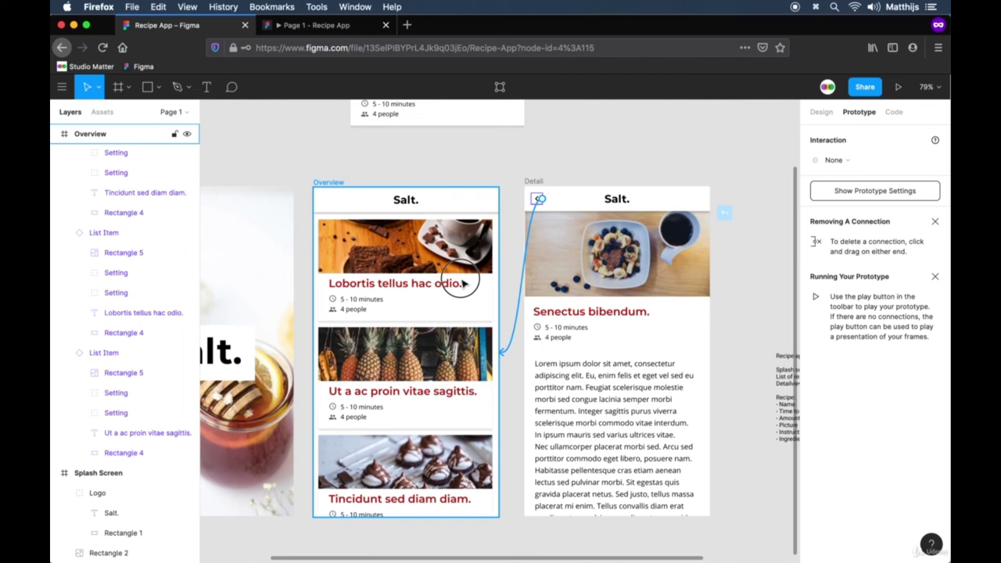
{"action": "left_click_drag", "start_coordinate": [463, 283], "coordinate": [564, 208]}
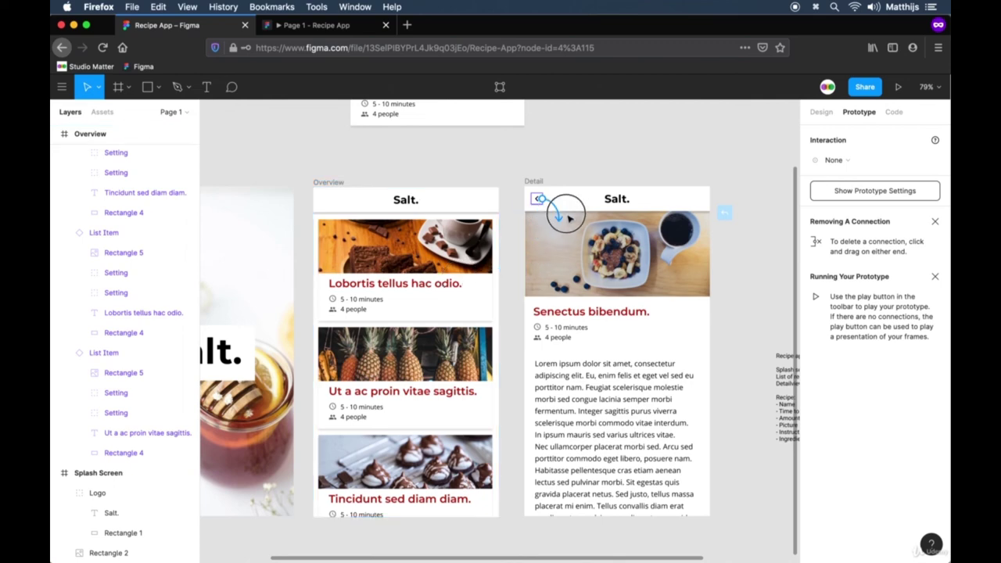
Step: Give the chevron_left icon in the Header master component an On Tap interaction with the Back action
{"action": "scroll", "coordinate": [507, 292], "scroll_direction": "up", "scroll_amount": 5}
{"action": "scroll", "coordinate": [507, 293], "scroll_direction": "right", "scroll_amount": 5}
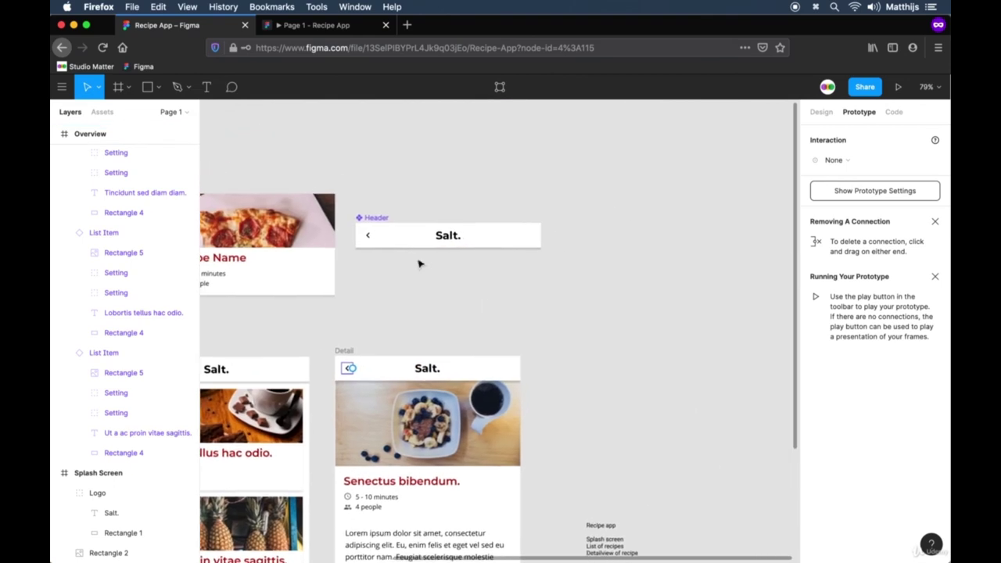
{"action": "left_click", "coordinate": [370, 236]}
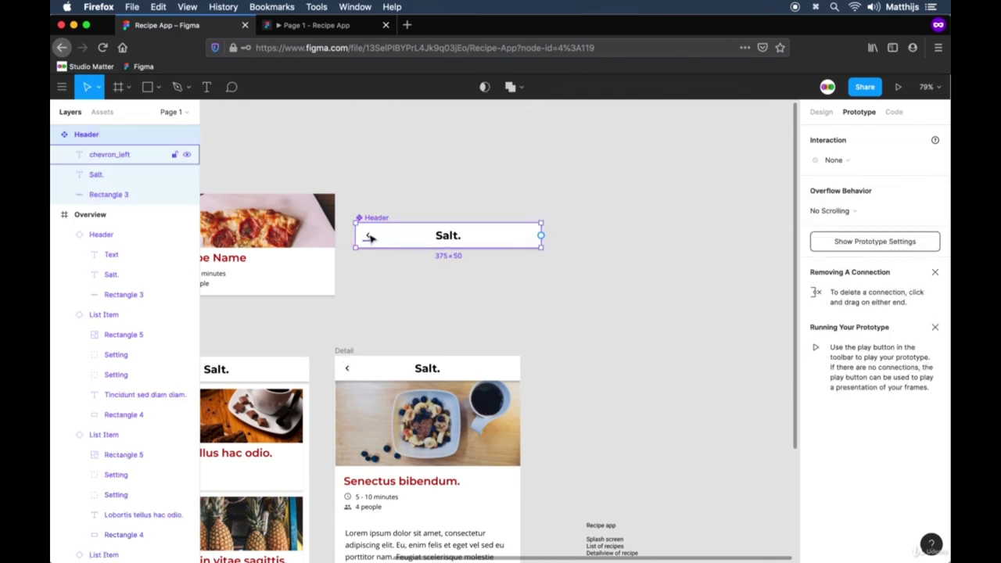
{"action": "double_click", "coordinate": [369, 234]}
{"action": "left_click_drag", "start_coordinate": [373, 236], "coordinate": [557, 249]}
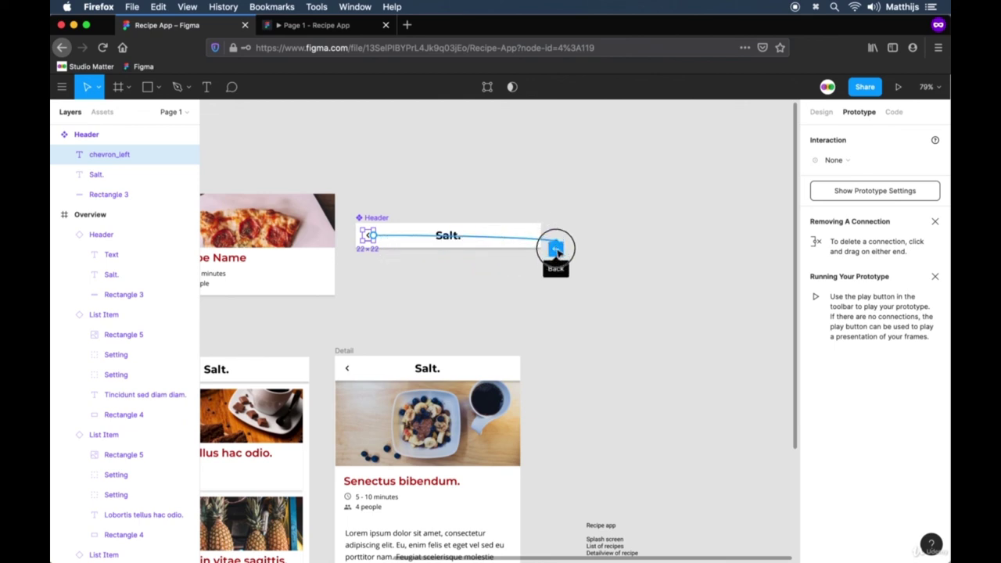
{"action": "left_click_drag", "start_coordinate": [557, 250], "coordinate": [557, 251]}
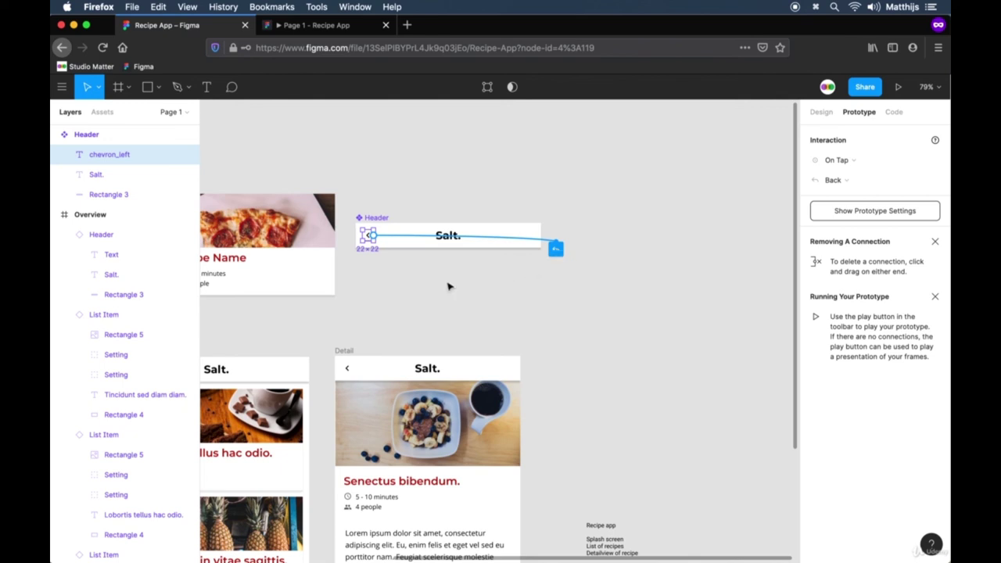
{"action": "left_click", "coordinate": [413, 316]}
Step: Check the Back connection on the Detail screen's header and test opening recipes and returning with the back arrow in the preview
{"action": "left_click_drag", "start_coordinate": [411, 319], "coordinate": [488, 268]}
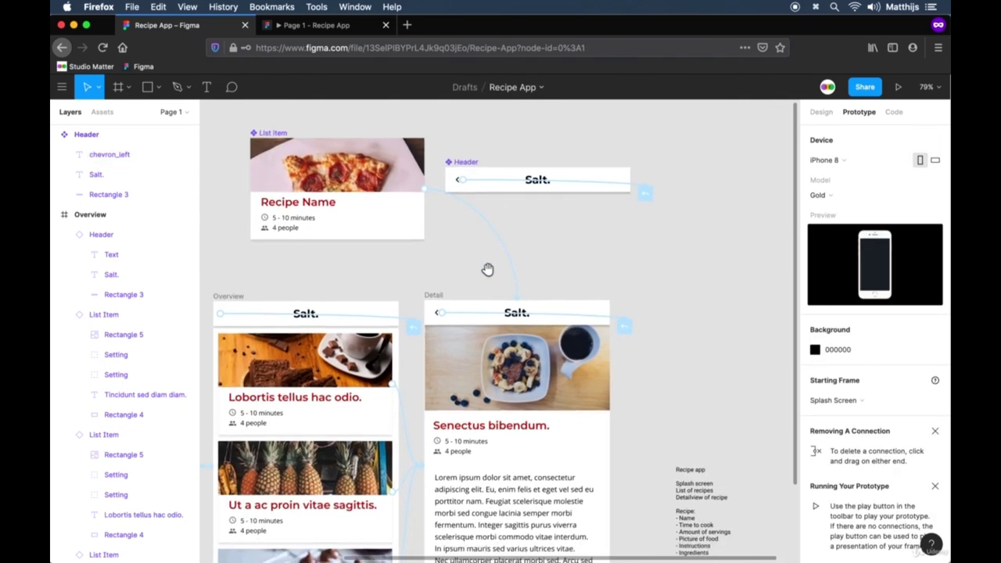
{"action": "left_click", "coordinate": [473, 310]}
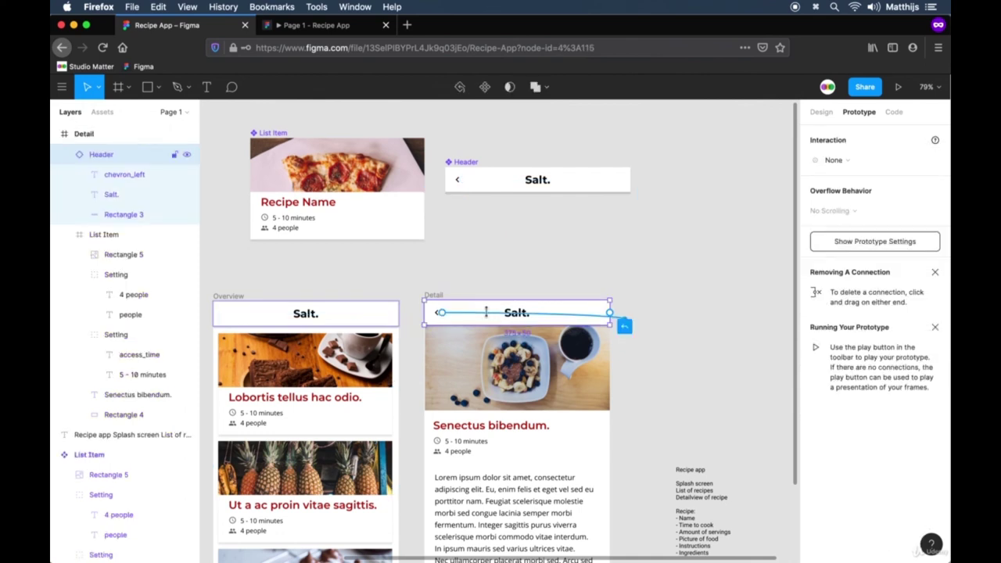
{"action": "left_click", "coordinate": [329, 26]}
{"action": "left_click", "coordinate": [487, 215]}
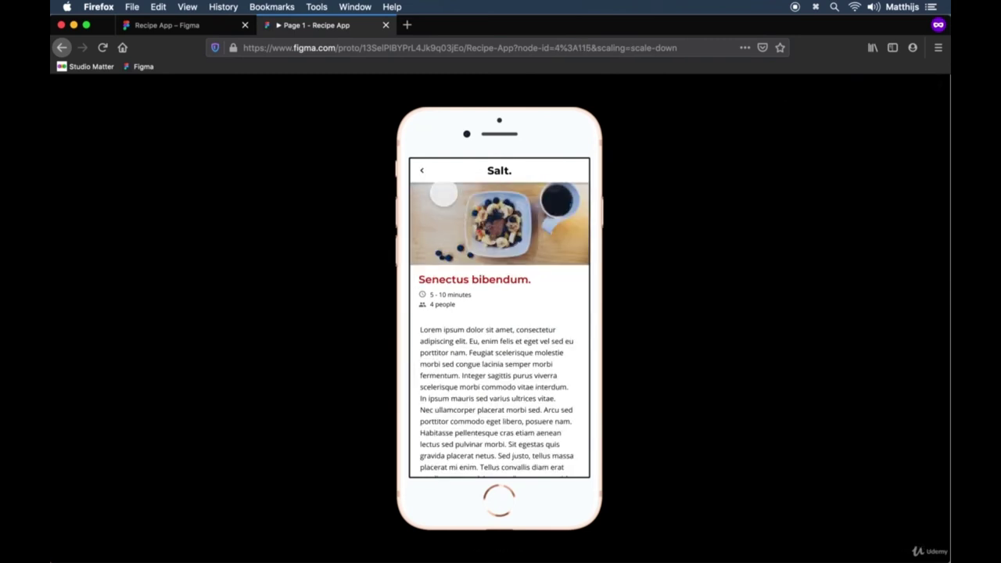
{"action": "left_click", "coordinate": [423, 171]}
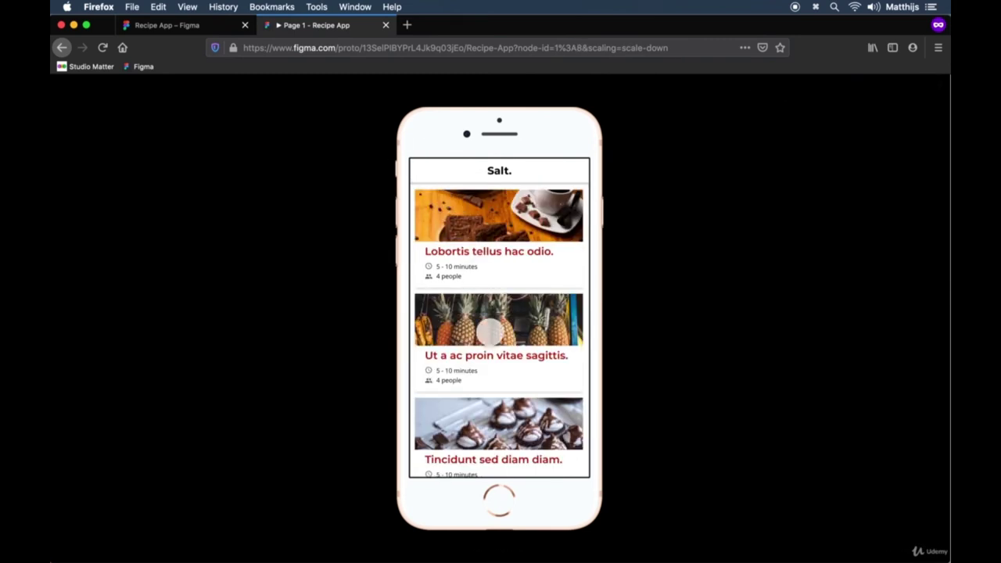
{"action": "left_click", "coordinate": [491, 333]}
{"action": "left_click", "coordinate": [423, 172]}
{"action": "left_click", "coordinate": [490, 373]}
{"action": "left_click", "coordinate": [422, 171]}
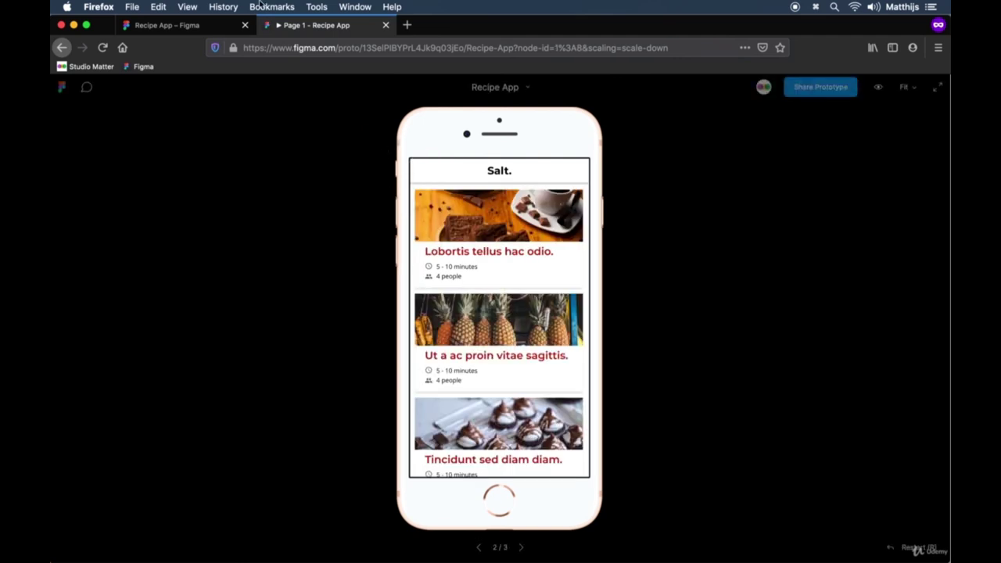
{"action": "left_click", "coordinate": [188, 29]}
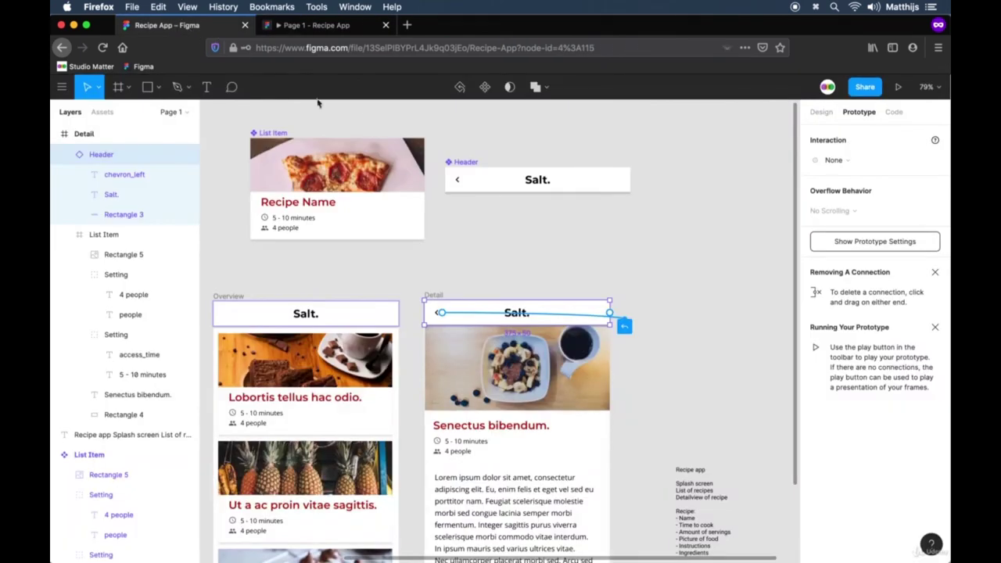
Step: Review the connections across the Splash Screen, Overview and Detail frames, and test the recipe and back arrow navigation once more in the preview
{"action": "left_click", "coordinate": [669, 307]}
{"action": "scroll", "coordinate": [724, 308], "scroll_direction": "down", "scroll_amount": 1}
{"action": "scroll", "coordinate": [731, 301], "scroll_direction": "down", "scroll_amount": 3}
{"action": "scroll", "coordinate": [739, 293], "scroll_direction": "left", "scroll_amount": 2}
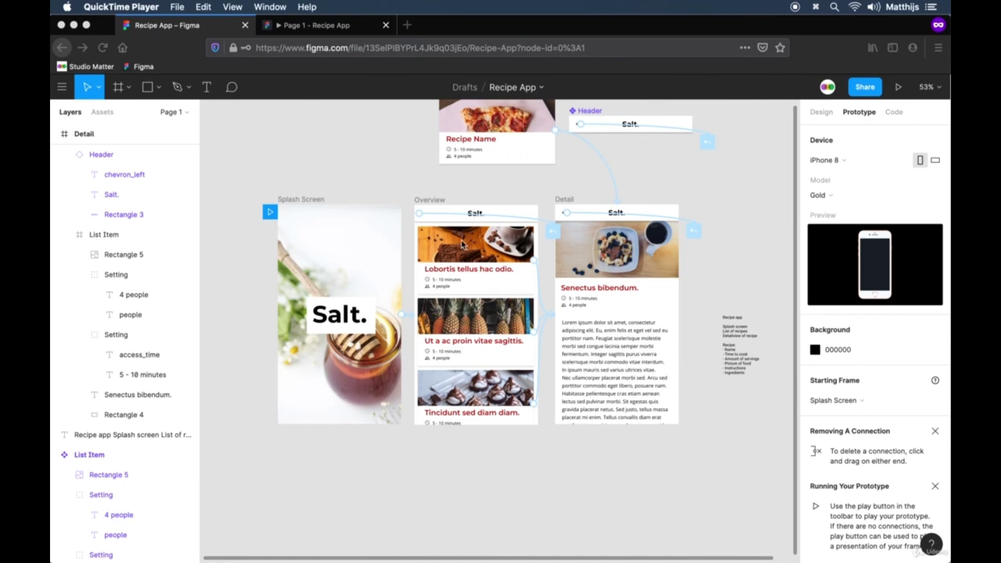
{"action": "left_click", "coordinate": [313, 25]}
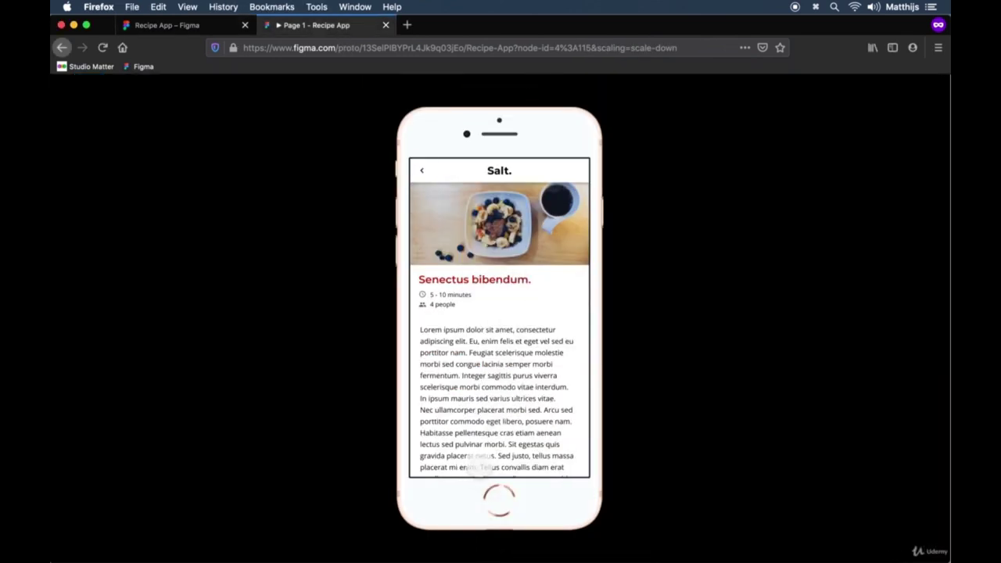
{"action": "left_click", "coordinate": [425, 173]}
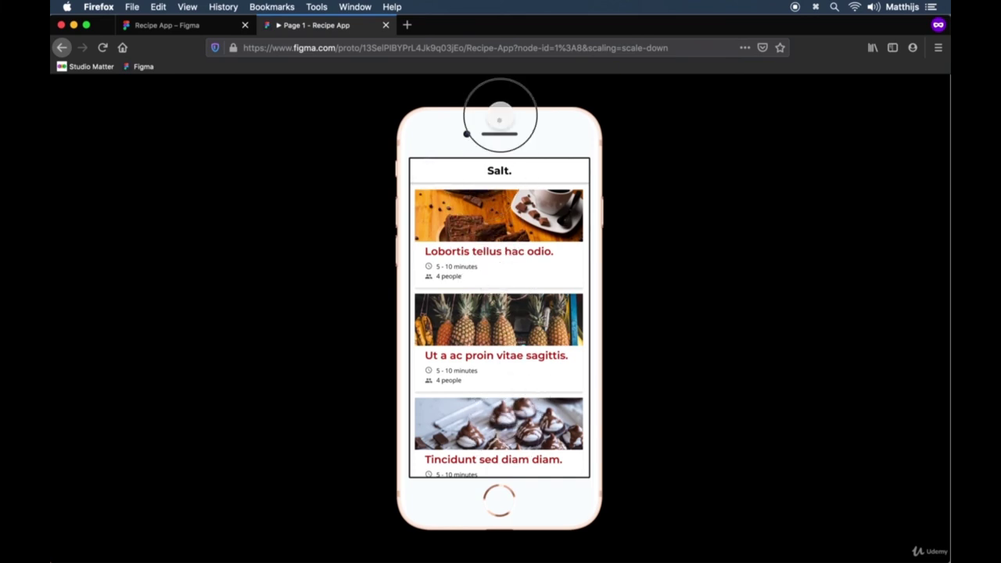
{"action": "left_click", "coordinate": [207, 28]}
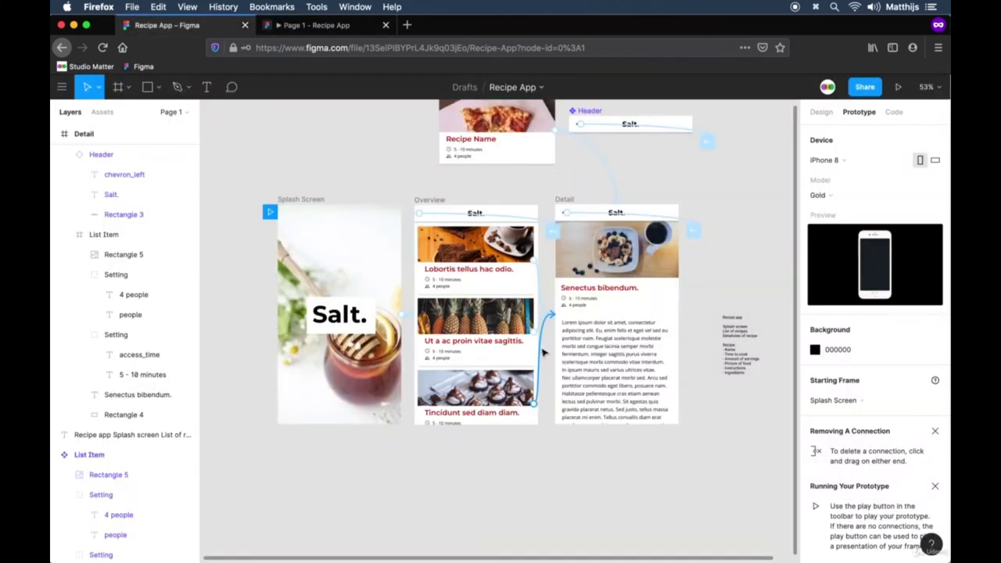
Step: Inspect the design properties of the three recipe list items in the Overview frame
{"action": "left_click", "coordinate": [823, 112]}
{"action": "scroll", "coordinate": [675, 489], "scroll_direction": "down", "scroll_amount": 5}
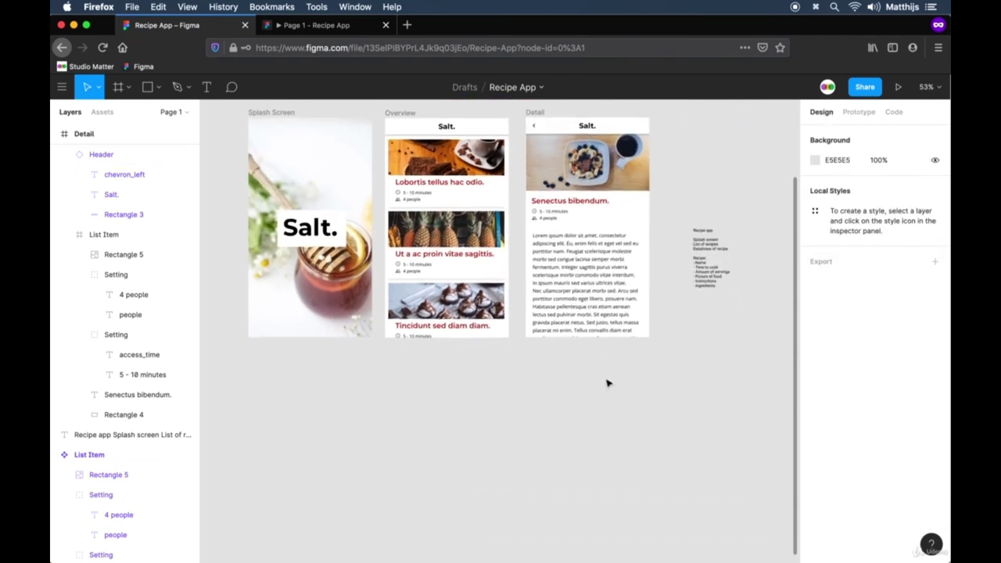
{"action": "left_click", "coordinate": [473, 179]}
{"action": "left_click", "coordinate": [446, 255]}
{"action": "left_click", "coordinate": [449, 305]}
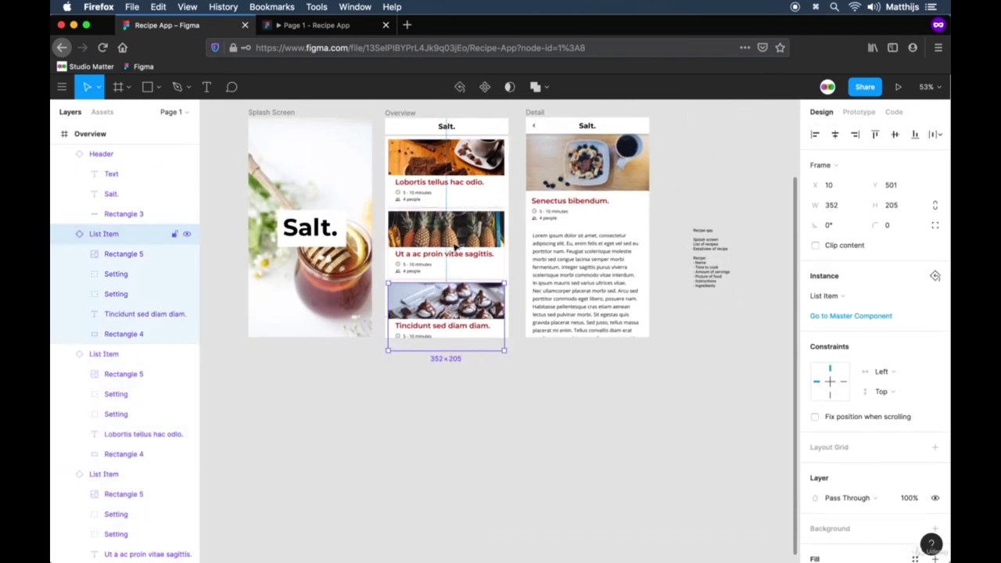
{"action": "key", "text": "Tab"}
{"action": "scroll", "coordinate": [517, 252], "scroll_direction": "left", "scroll_amount": 2}
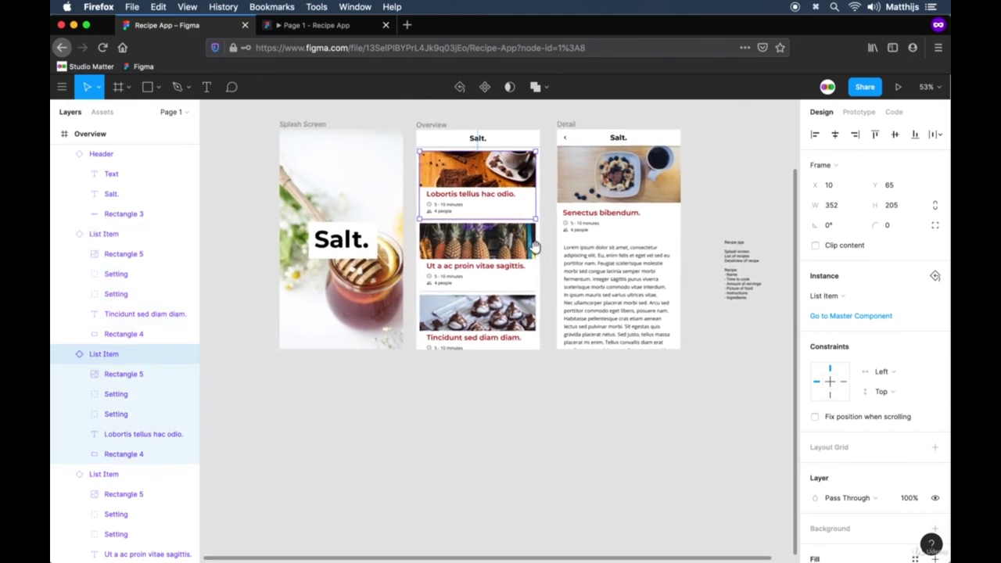
{"action": "scroll", "coordinate": [535, 246], "scroll_direction": "up", "scroll_amount": 6}
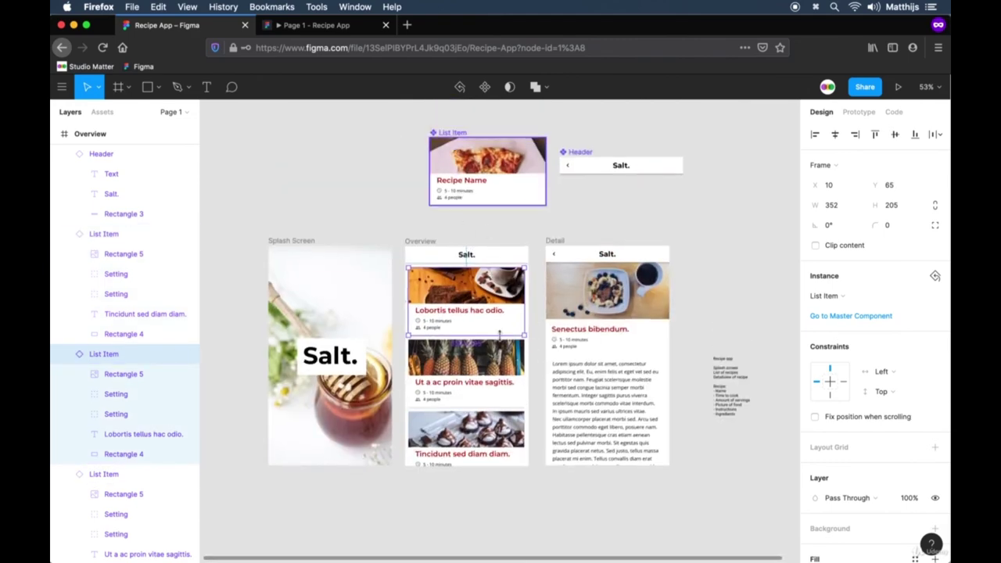
{"action": "left_click", "coordinate": [518, 438]}
{"action": "scroll", "coordinate": [579, 331], "scroll_direction": "down", "scroll_amount": 5}
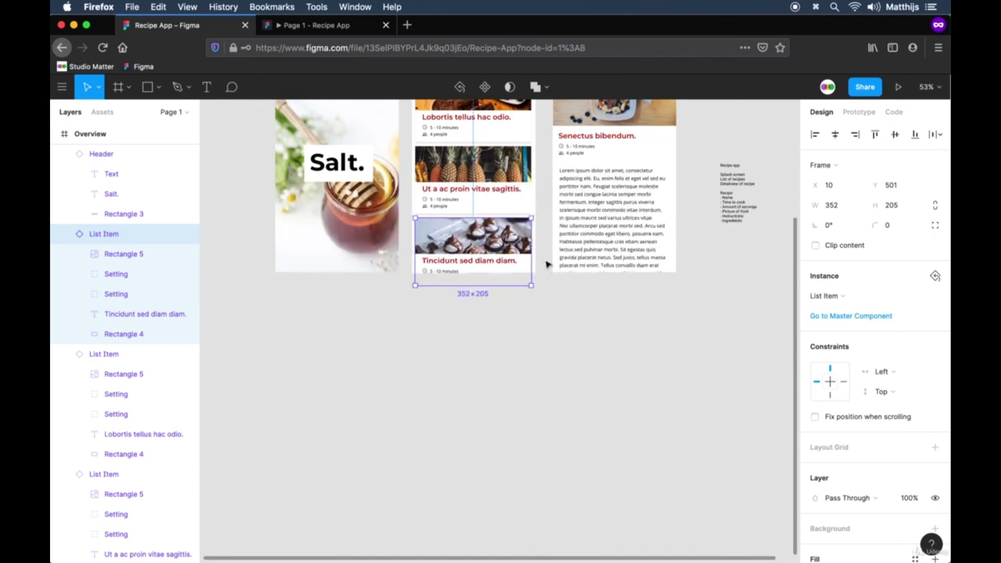
{"action": "scroll", "coordinate": [546, 274], "scroll_direction": "up", "scroll_amount": 3}
Step: Duplicate the Overview frame's three list items, place the copies directly below the originals, and nest them inside the Overview frame
{"action": "left_click", "coordinate": [512, 223]}
{"action": "left_click", "coordinate": [509, 290], "text": "shift"}
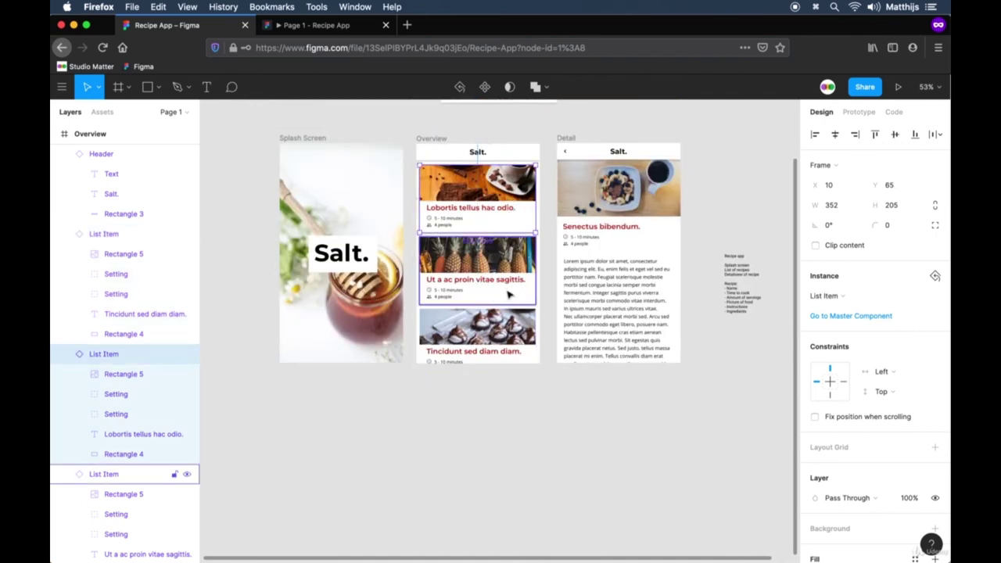
{"action": "left_click", "coordinate": [509, 355], "text": "shift"}
{"action": "key", "text": "super+c"}
{"action": "key", "text": "super+v"}
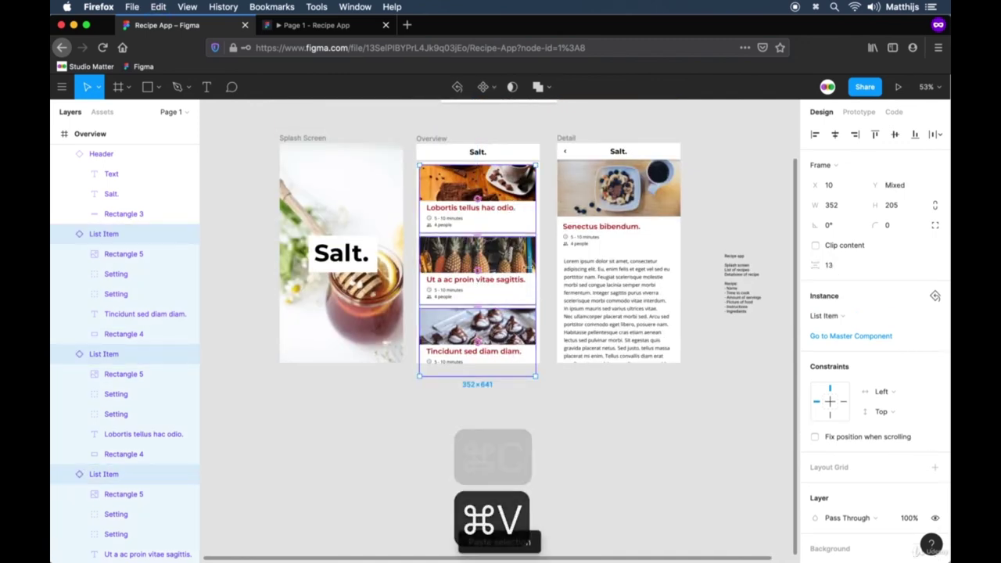
{"action": "left_click_drag", "start_coordinate": [515, 195], "coordinate": [517, 395]}
{"action": "left_click_drag", "start_coordinate": [513, 401], "coordinate": [514, 403]}
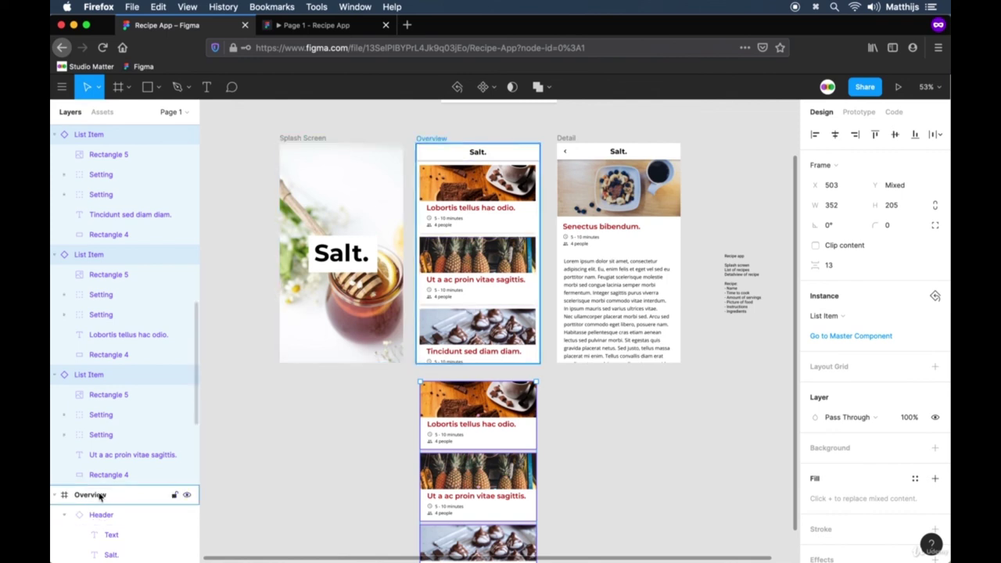
{"action": "left_click_drag", "start_coordinate": [97, 146], "coordinate": [61, 320]}
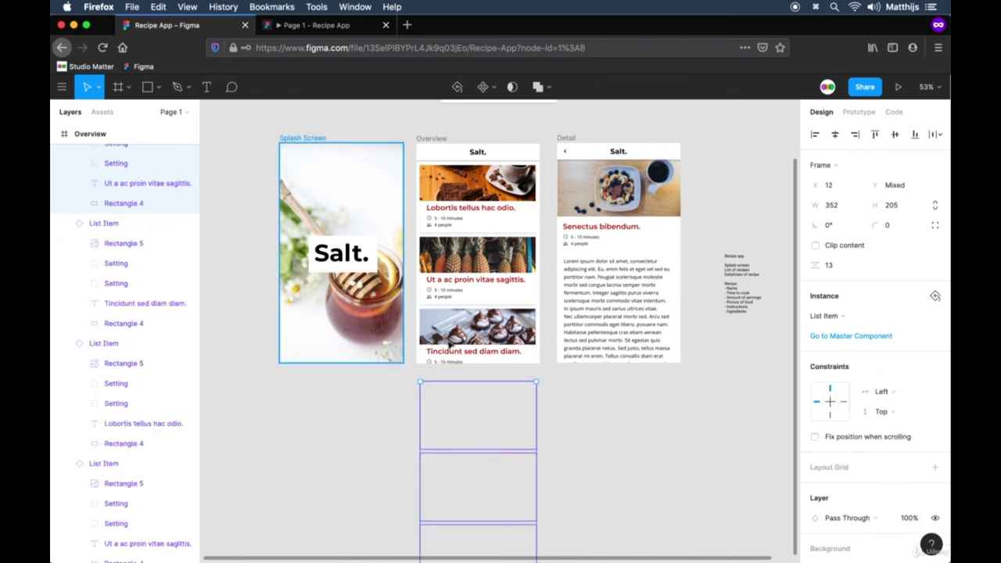
Step: Select all six list items in the Overview frame, tidy them up, and set their vertical spacing to 20
{"action": "left_click", "coordinate": [455, 408]}
{"action": "left_click_drag", "start_coordinate": [447, 543], "coordinate": [548, 537]}
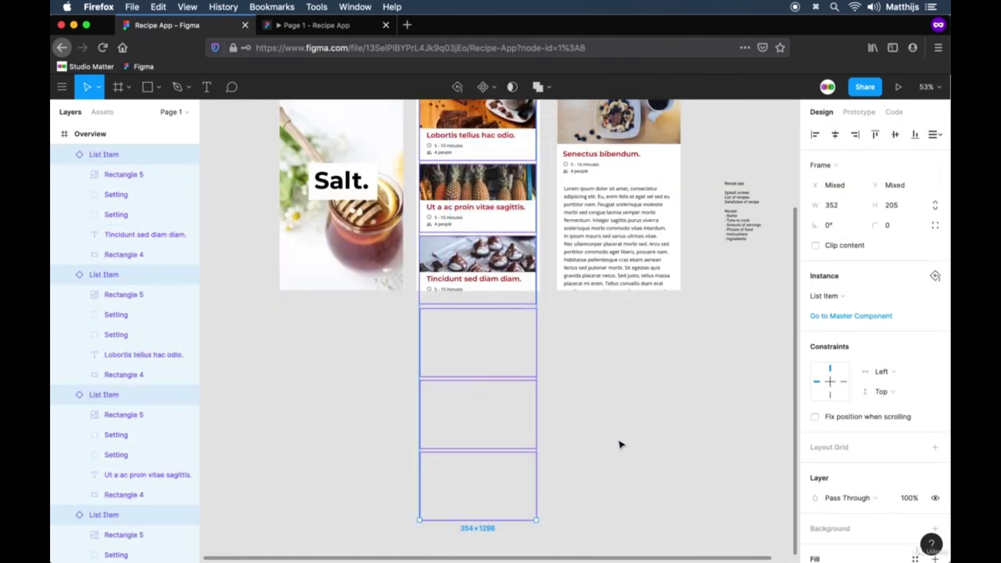
{"action": "mouse_move", "coordinate": [530, 521]}
{"action": "left_click", "coordinate": [529, 515]}
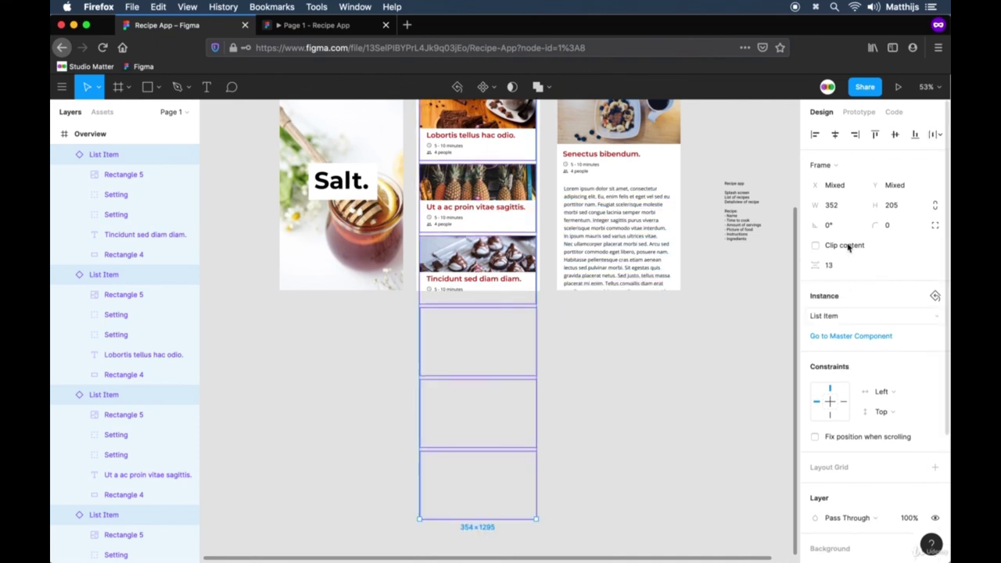
{"action": "left_click", "coordinate": [850, 267]}
{"action": "type", "text": "20"}
{"action": "key", "text": "Return"}
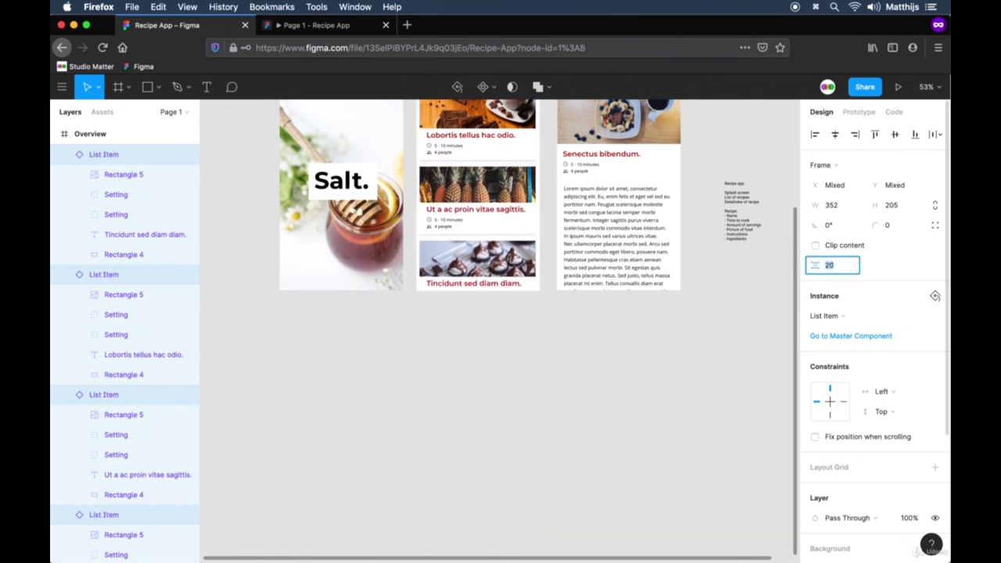
{"action": "key", "text": "Escape"}
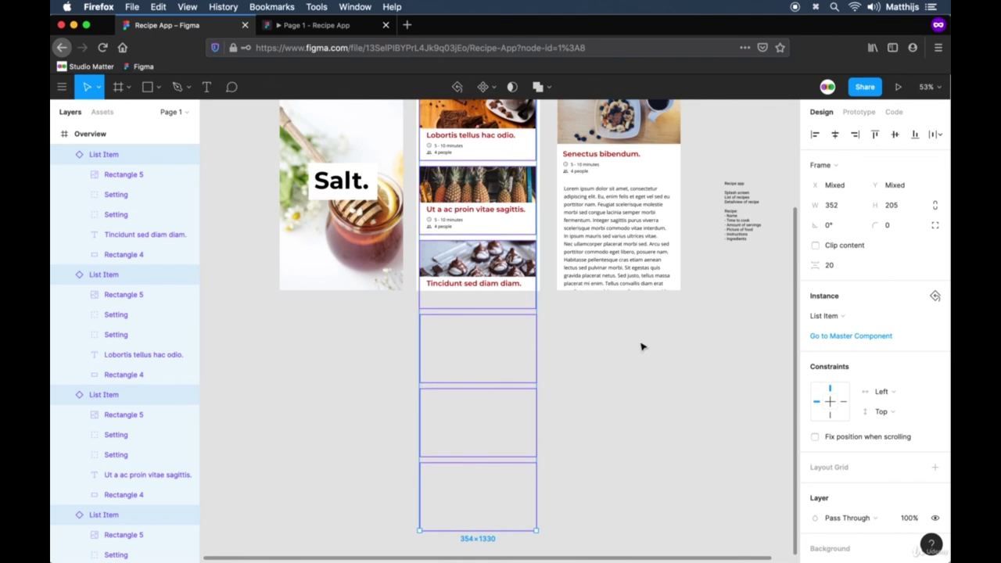
{"action": "left_click", "coordinate": [641, 347]}
Step: Check the extended Overview list in the prototype preview and return to the design file
{"action": "scroll", "coordinate": [662, 340], "scroll_direction": "up", "scroll_amount": 5}
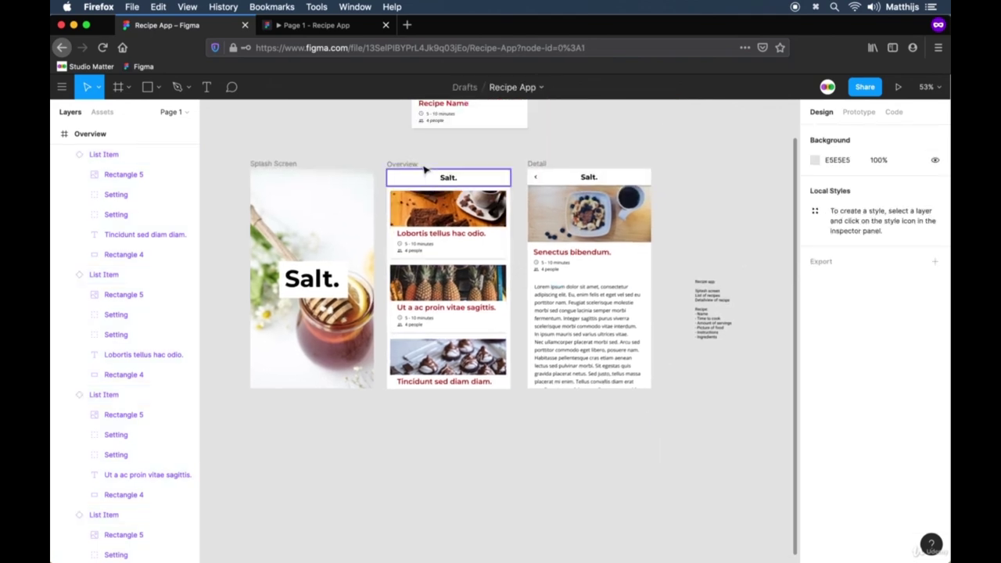
{"action": "left_click", "coordinate": [423, 166]}
{"action": "left_click", "coordinate": [300, 29]}
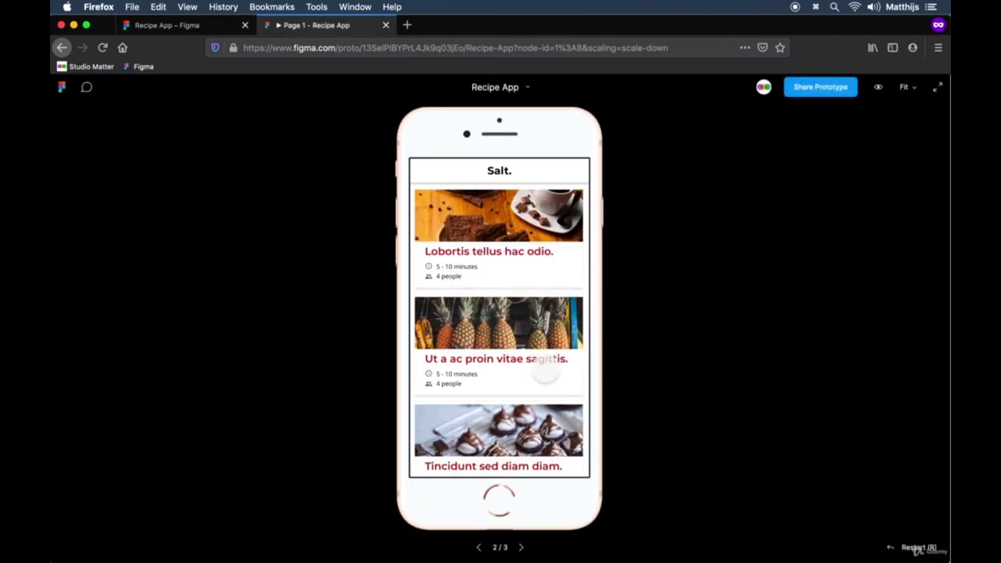
{"action": "left_click", "coordinate": [169, 31]}
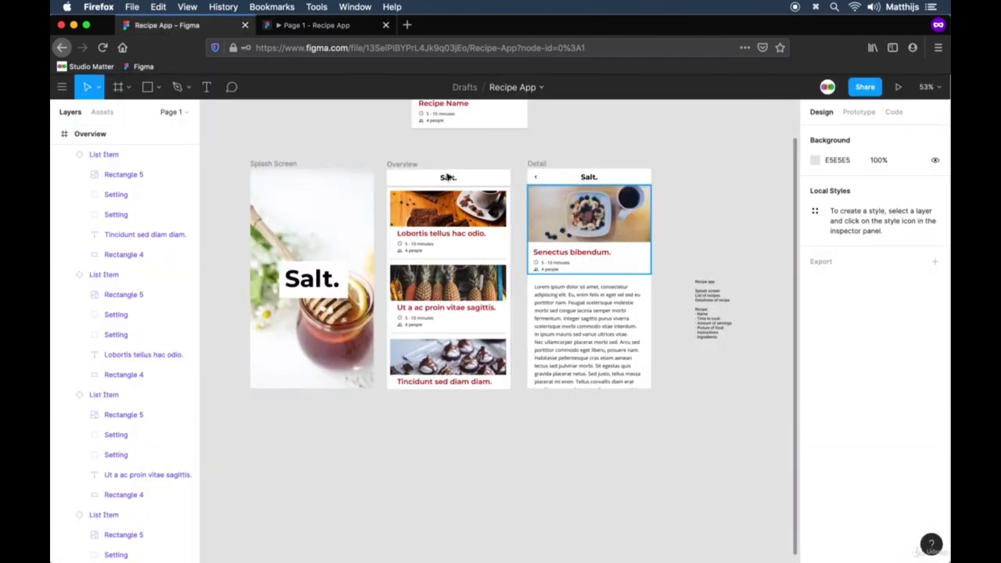
Step: Set the Overview frame's overflow behavior to Vertical Scrolling
{"action": "left_click", "coordinate": [403, 165]}
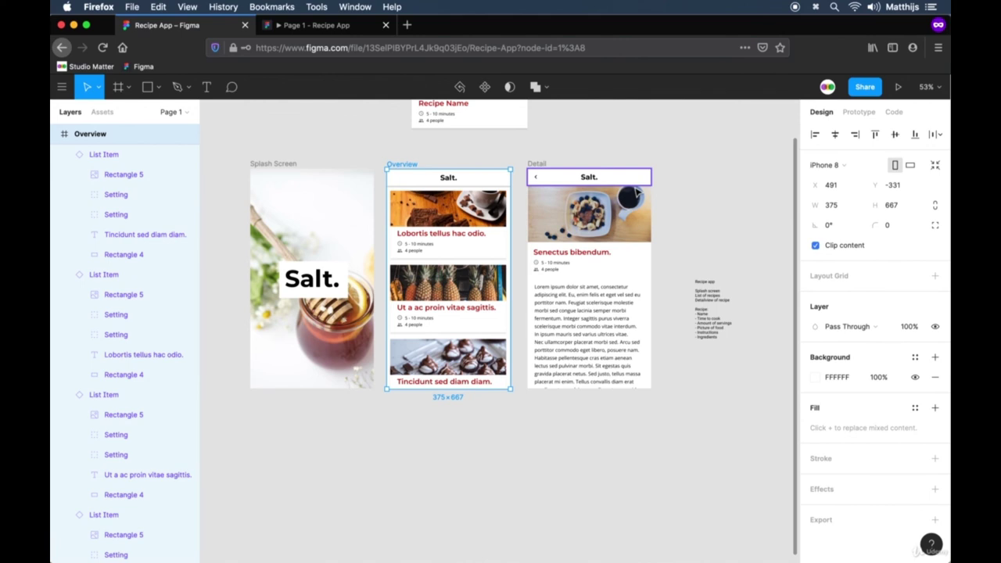
{"action": "left_click", "coordinate": [861, 113]}
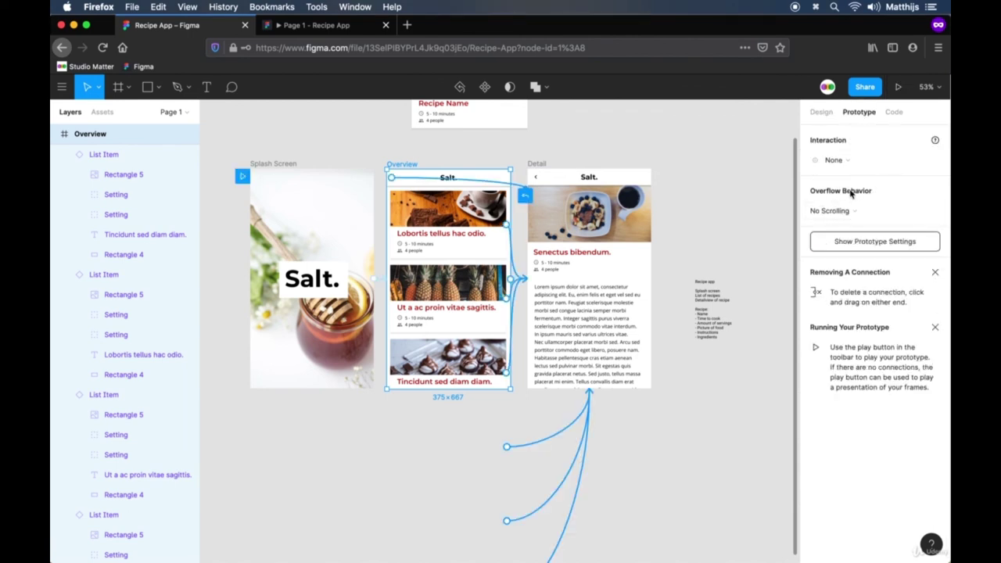
{"action": "left_click", "coordinate": [866, 212]}
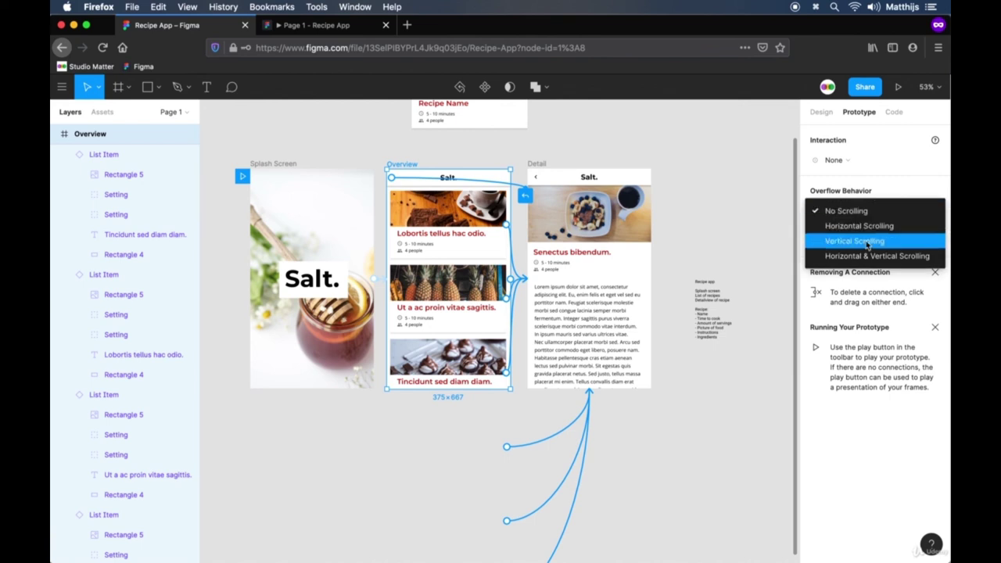
{"action": "left_click", "coordinate": [867, 243]}
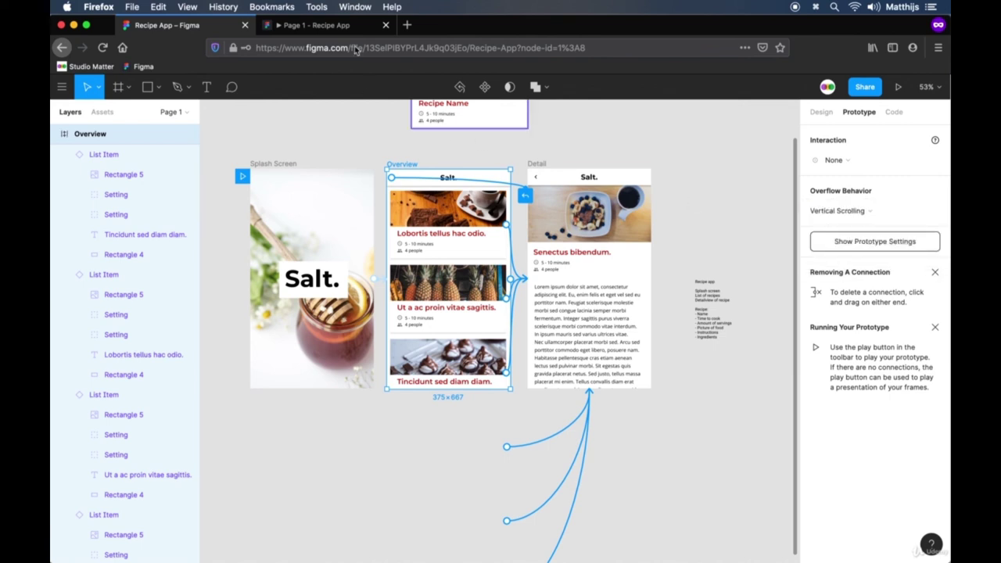
Step: Test scrolling the Overview list up and down in the prototype preview, and return to the design file
{"action": "left_click", "coordinate": [332, 25]}
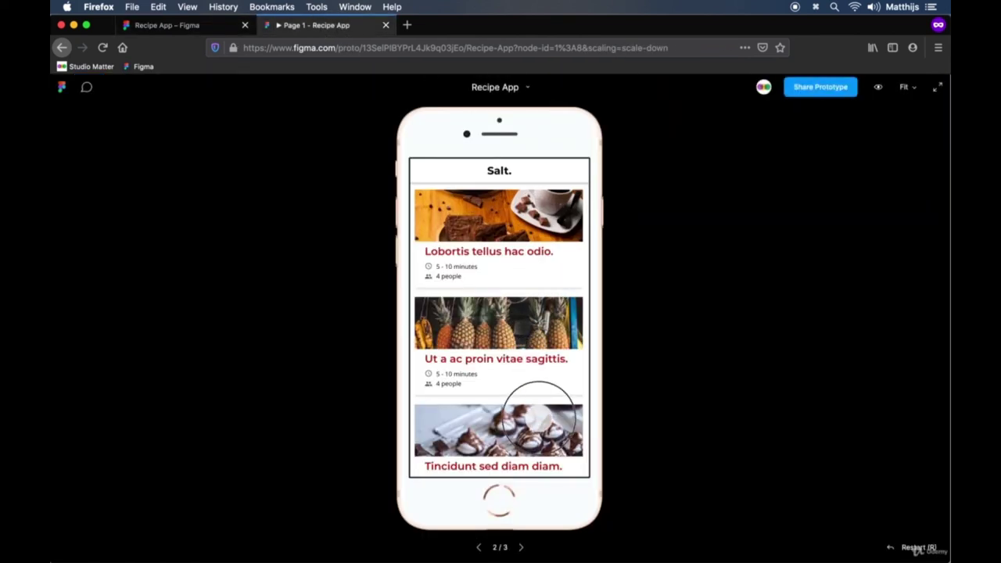
{"action": "scroll", "coordinate": [536, 425], "scroll_direction": "down", "scroll_amount": 10}
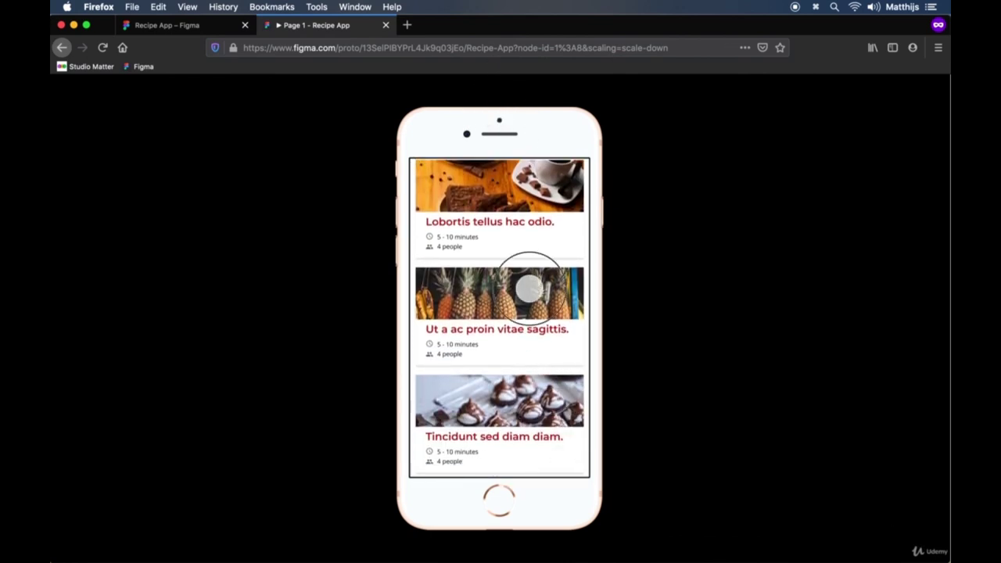
{"action": "scroll", "coordinate": [493, 208], "scroll_direction": "up", "scroll_amount": 3}
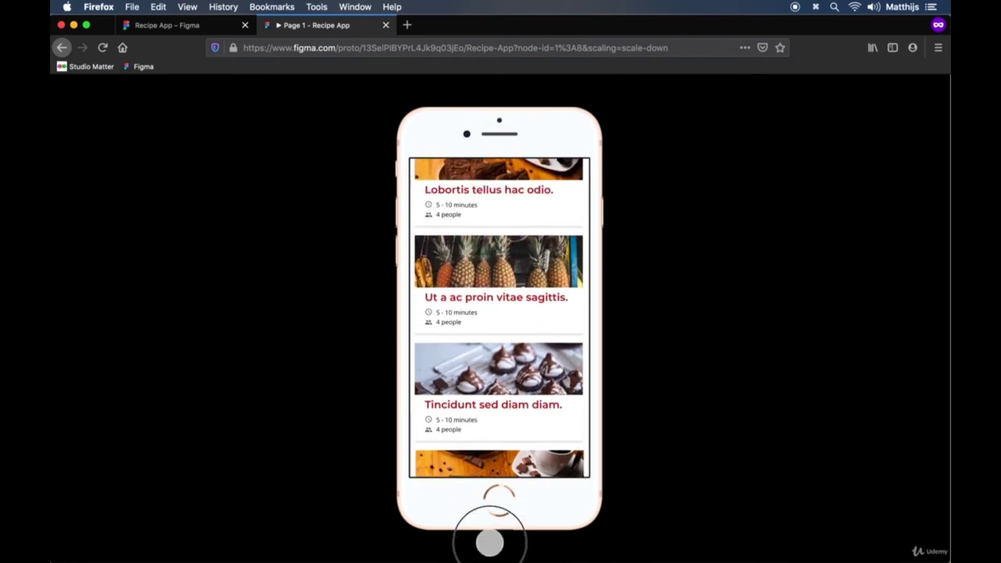
{"action": "scroll", "coordinate": [501, 426], "scroll_direction": "down", "scroll_amount": 2}
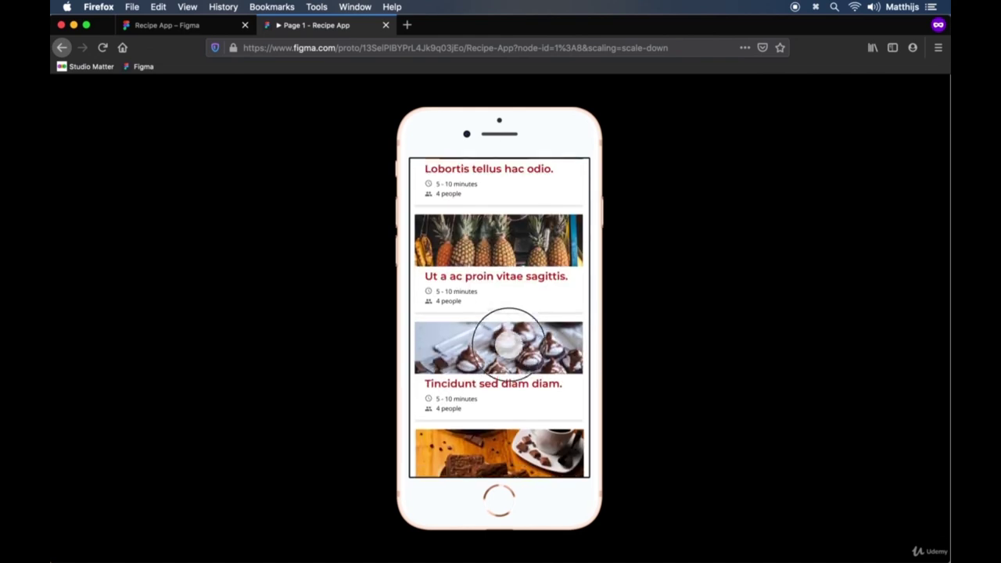
{"action": "scroll", "coordinate": [510, 414], "scroll_direction": "up", "scroll_amount": 2}
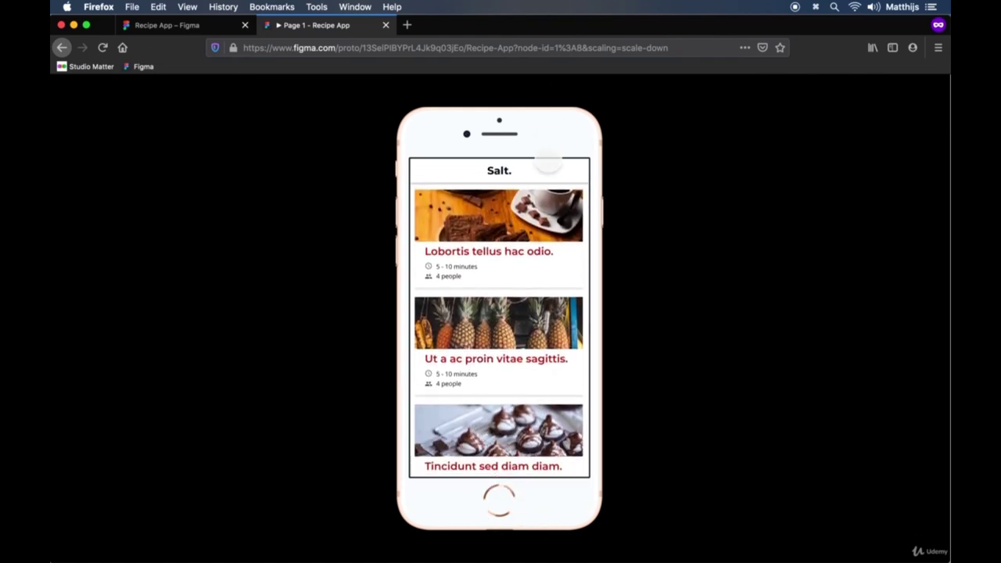
{"action": "scroll", "coordinate": [528, 208], "scroll_direction": "down", "scroll_amount": 4}
{"action": "scroll", "coordinate": [537, 436], "scroll_direction": "up", "scroll_amount": 4}
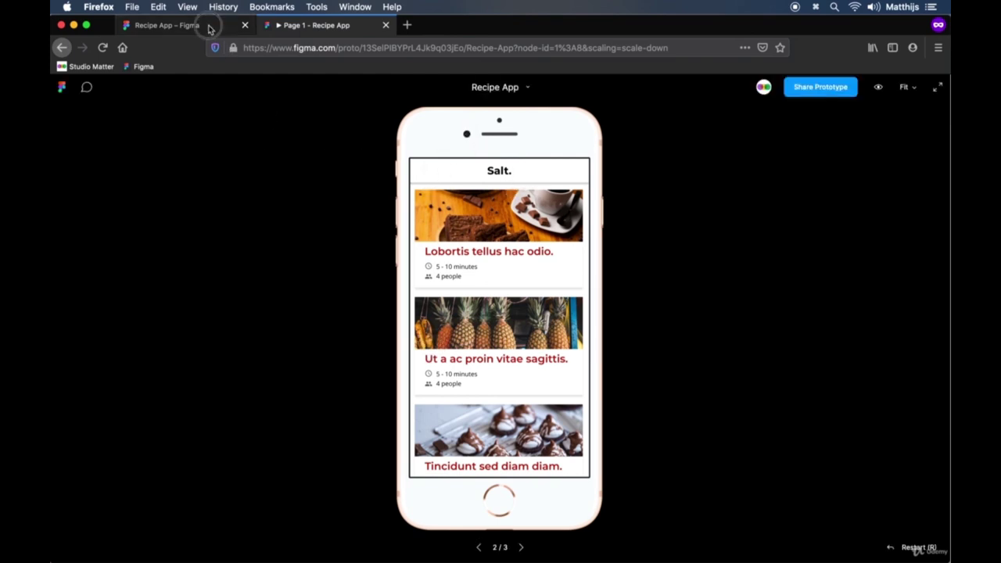
{"action": "left_click", "coordinate": [208, 26]}
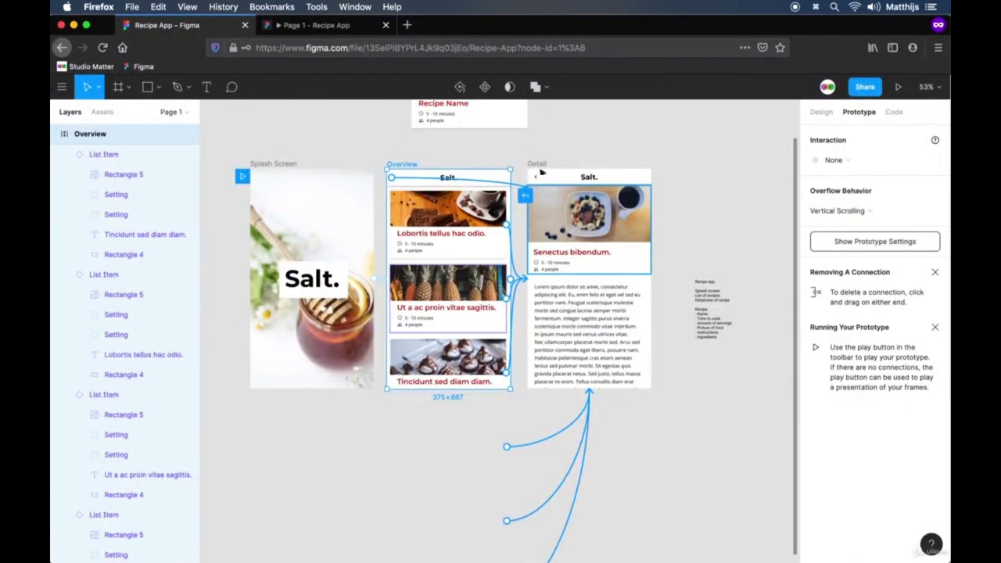
Step: Fix the position of the Overview frame's Header instance when scrolling
{"action": "left_click", "coordinate": [822, 112]}
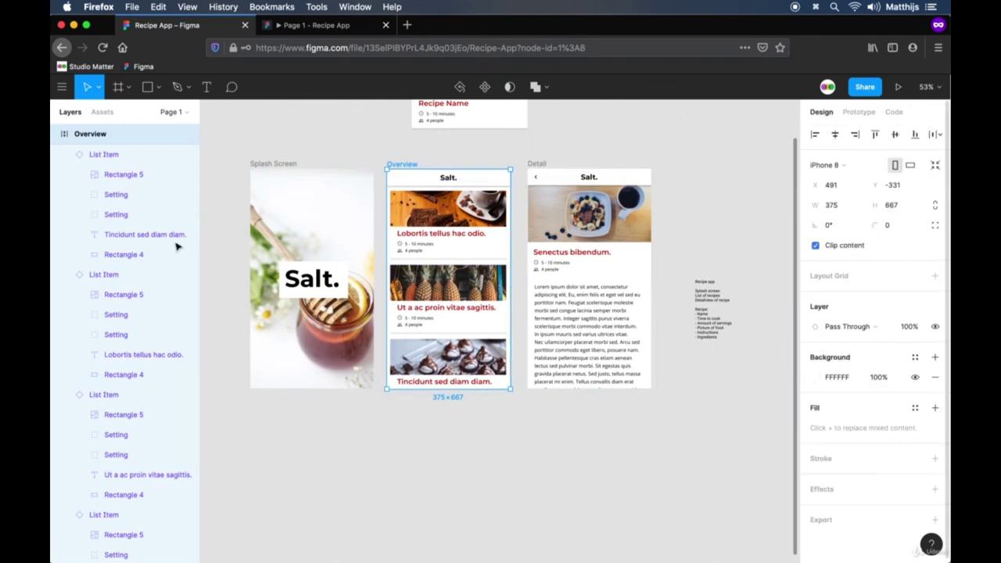
{"action": "left_click", "coordinate": [475, 180]}
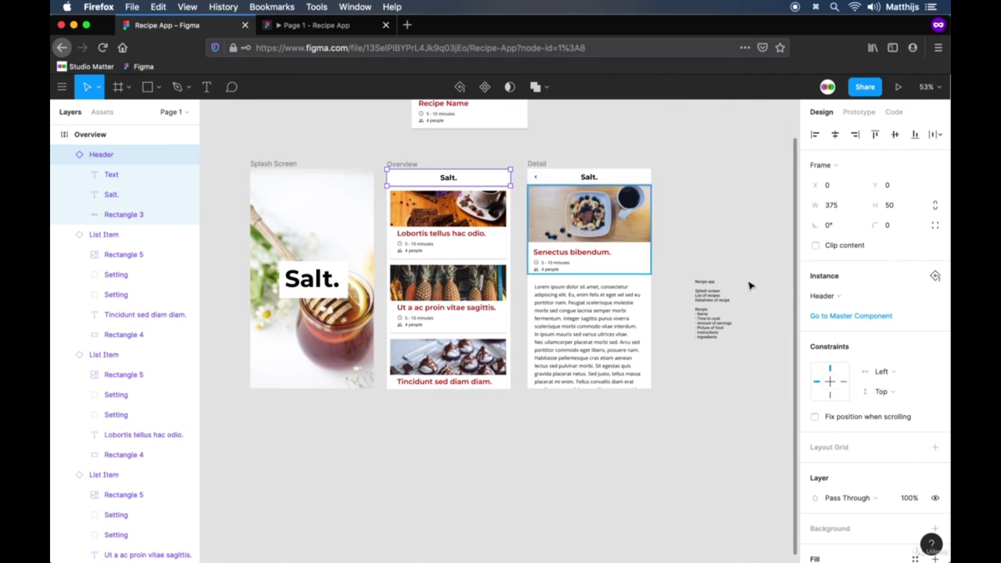
{"action": "mouse_move", "coordinate": [880, 420]}
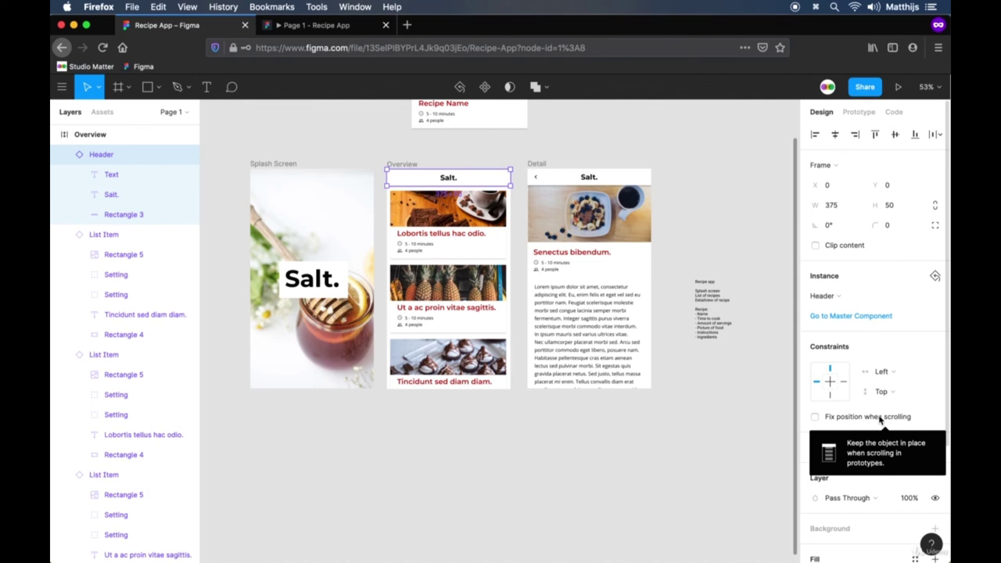
{"action": "left_click", "coordinate": [880, 421]}
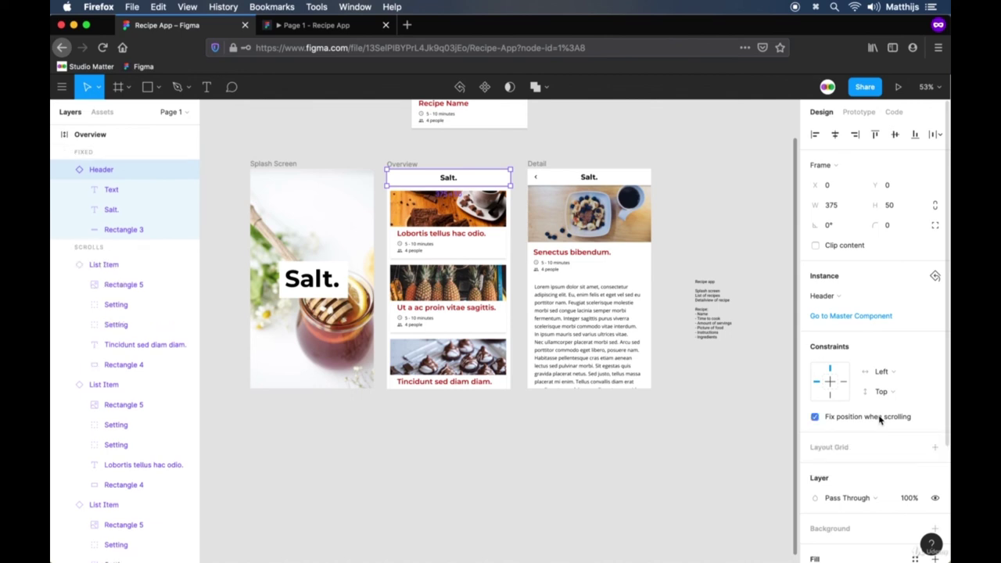
{"action": "mouse_move", "coordinate": [879, 420]}
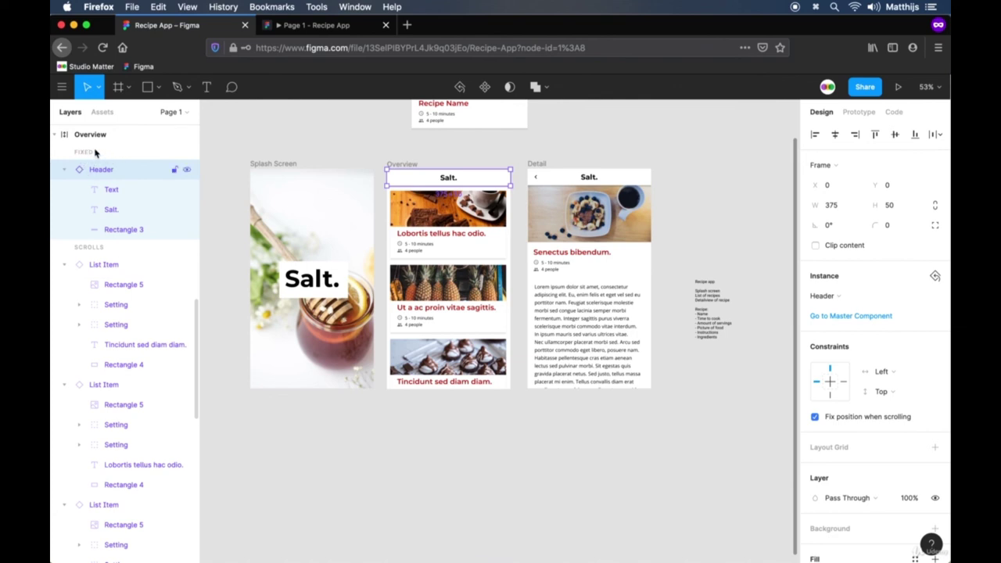
Step: Test the fixed header by scrolling the Overview list in the prototype preview, and return to the design file
{"action": "left_click", "coordinate": [276, 25]}
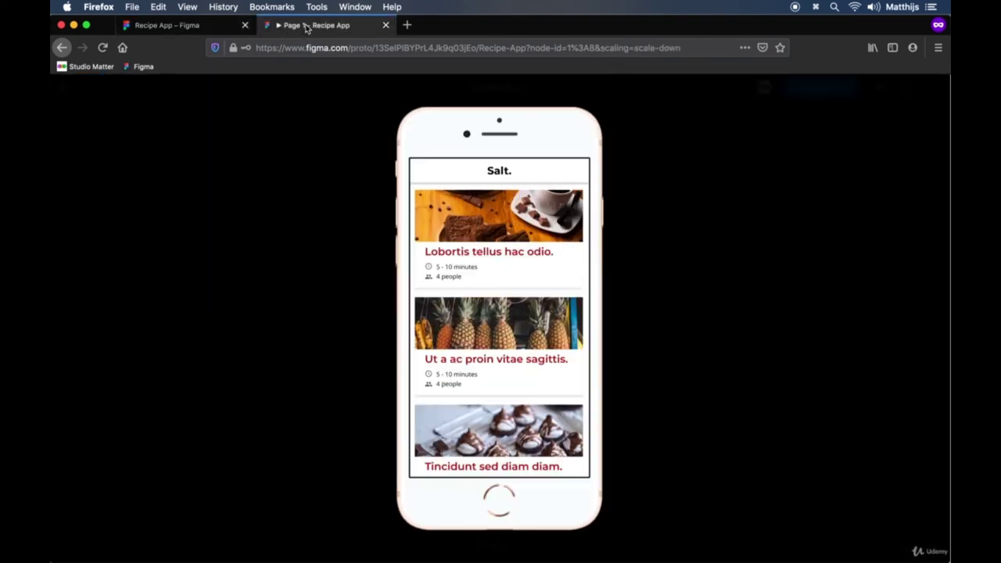
{"action": "scroll", "coordinate": [501, 277], "scroll_direction": "down", "scroll_amount": 2}
{"action": "scroll", "coordinate": [513, 195], "scroll_direction": "up", "scroll_amount": 2}
{"action": "scroll", "coordinate": [510, 302], "scroll_direction": "down", "scroll_amount": 5}
{"action": "scroll", "coordinate": [516, 391], "scroll_direction": "up", "scroll_amount": 6}
{"action": "scroll", "coordinate": [540, 313], "scroll_direction": "down", "scroll_amount": 1}
{"action": "left_click", "coordinate": [538, 244]}
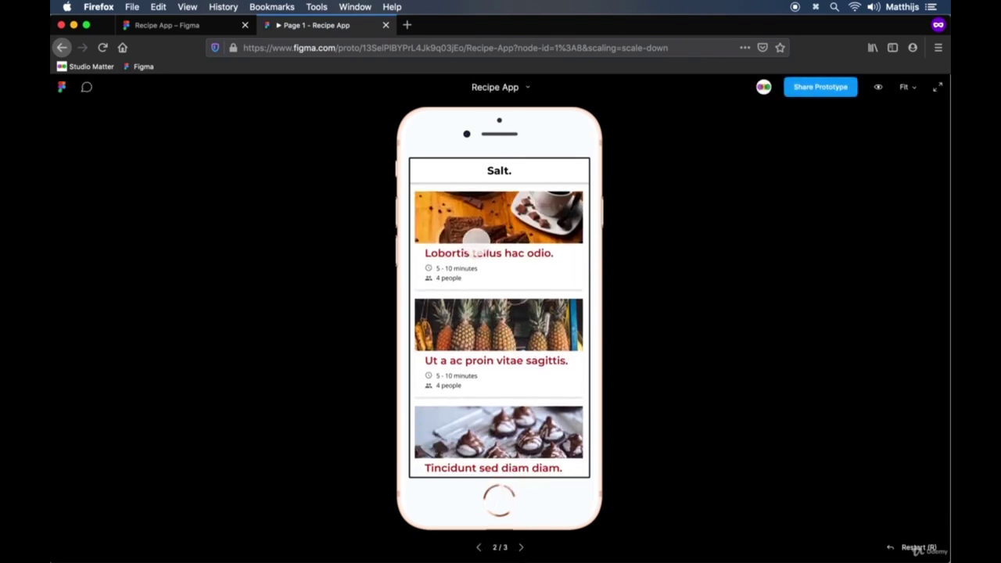
{"action": "left_click", "coordinate": [176, 26]}
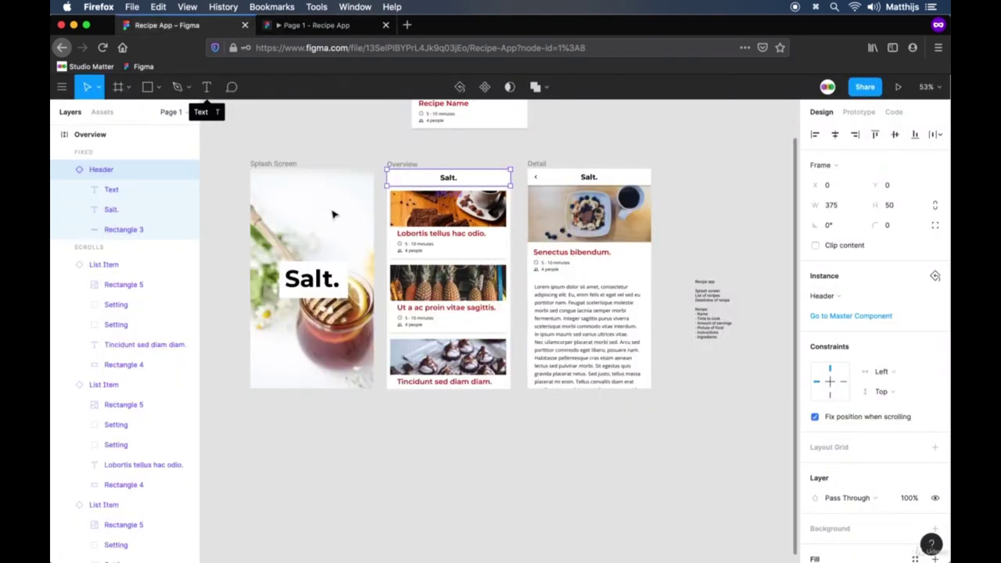
Step: Fix the position of the Detail frame's Header instance when scrolling
{"action": "left_click", "coordinate": [575, 158]}
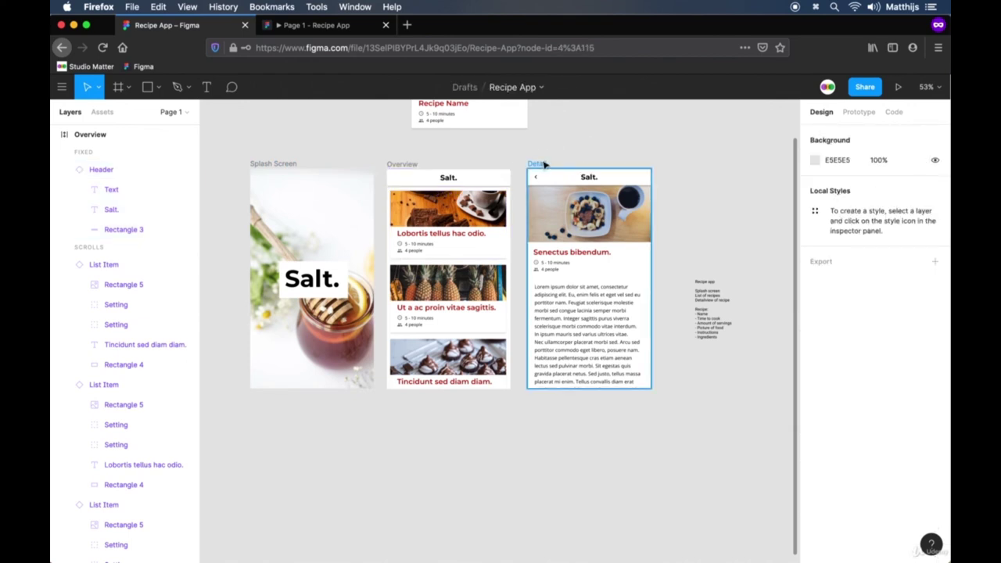
{"action": "left_click", "coordinate": [546, 164]}
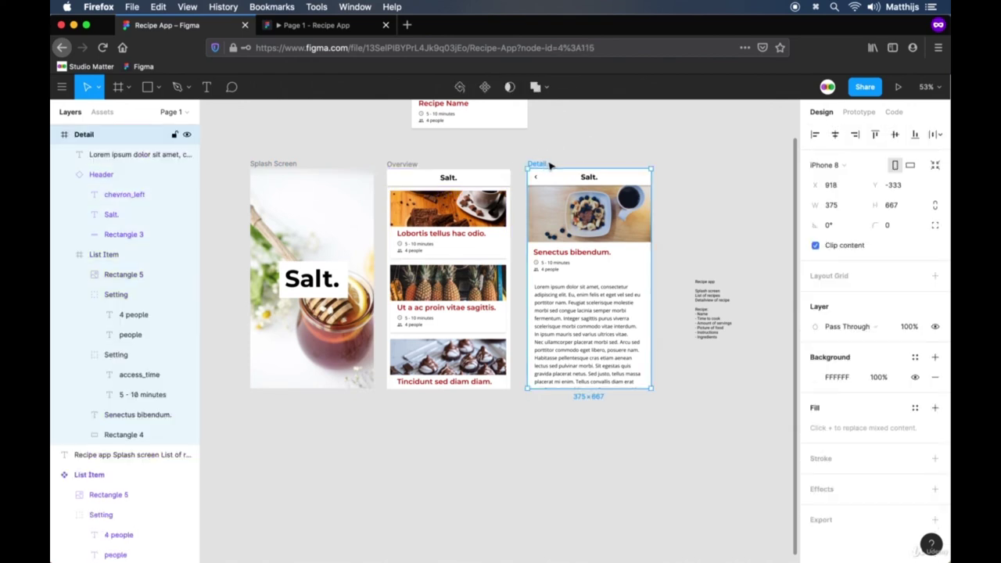
{"action": "left_click", "coordinate": [591, 328]}
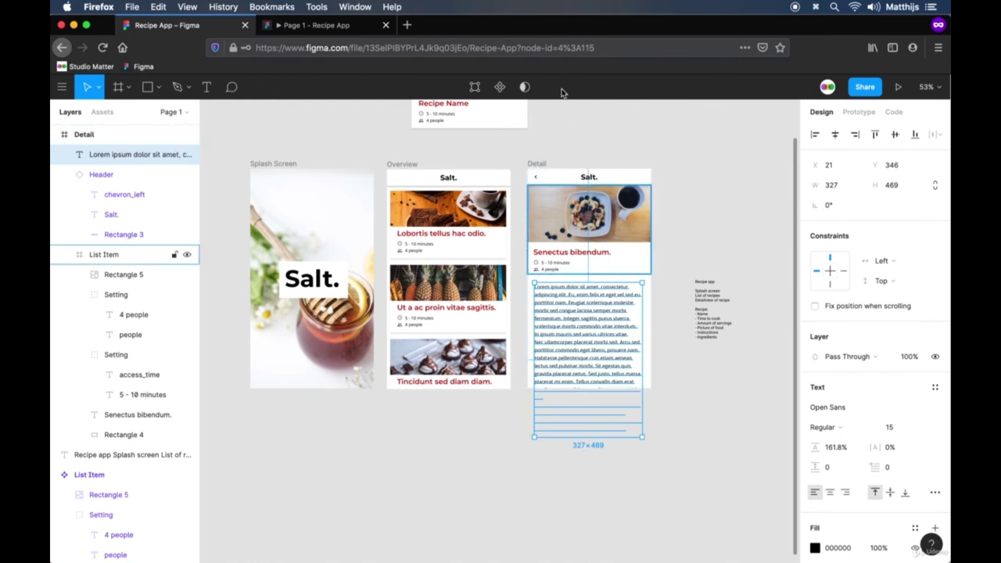
{"action": "left_click", "coordinate": [561, 180]}
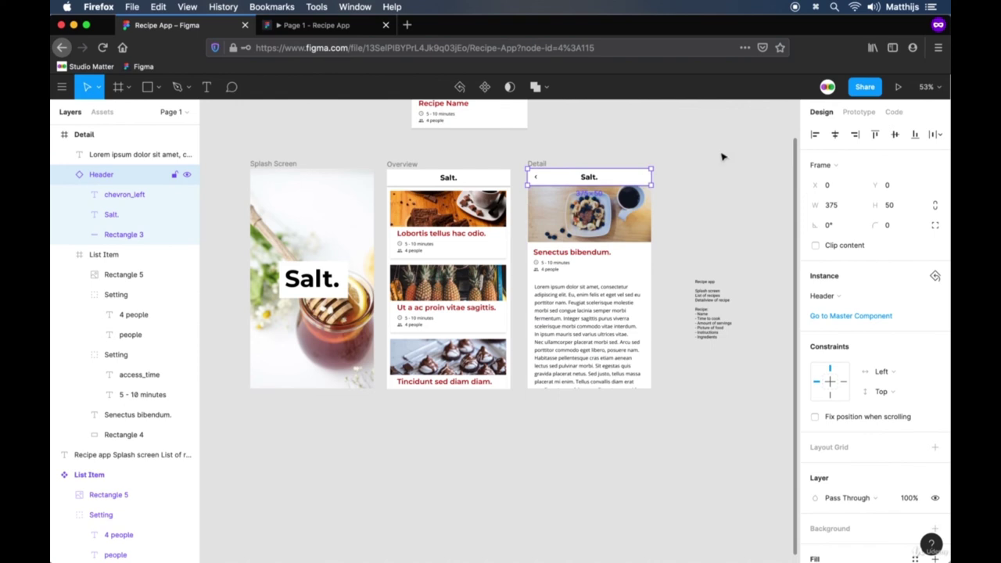
{"action": "left_click", "coordinate": [860, 422]}
{"action": "left_click", "coordinate": [696, 416]}
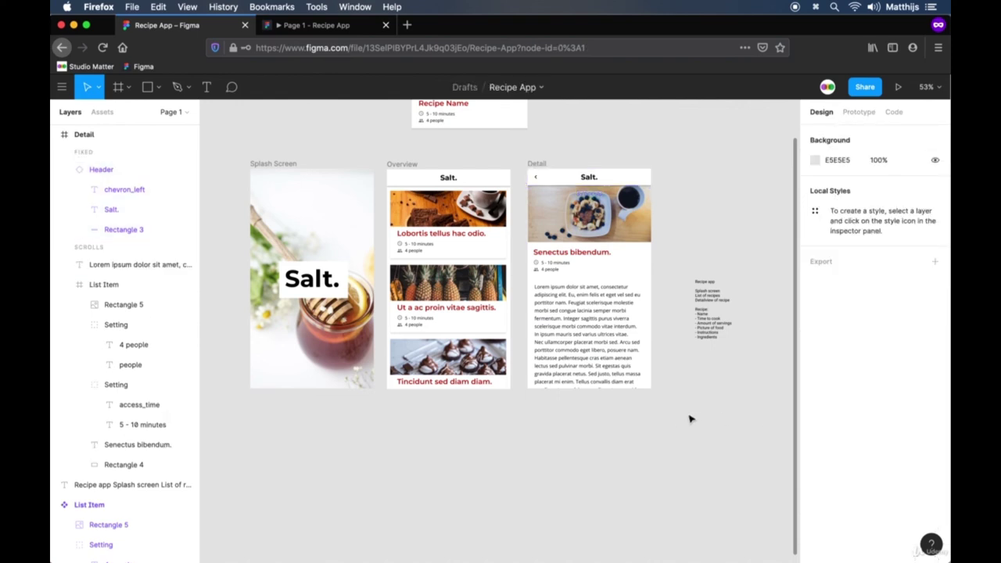
Step: Set the Detail frame's overflow behavior to Vertical Scrolling
{"action": "left_click", "coordinate": [540, 164]}
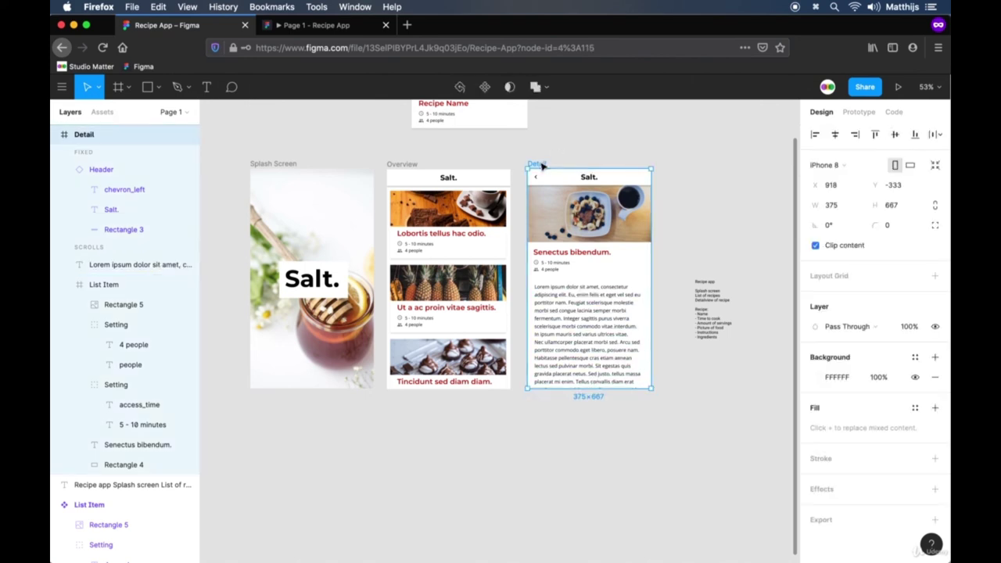
{"action": "left_click", "coordinate": [859, 112]}
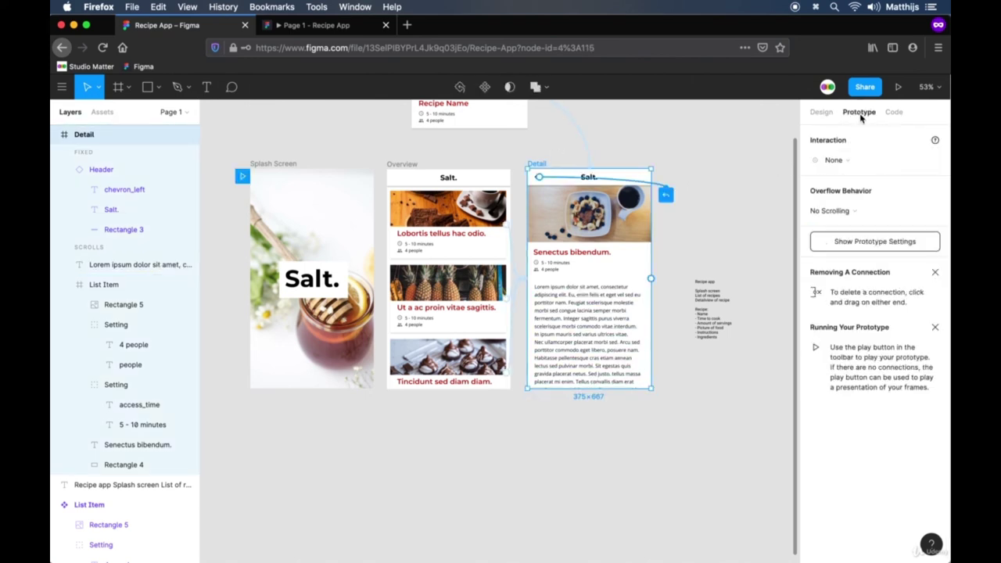
{"action": "left_click", "coordinate": [861, 211]}
{"action": "left_click", "coordinate": [852, 241]}
Step: Test scrolling the Detail screen and going back to Overview in the prototype preview, and return to the design file
{"action": "left_click", "coordinate": [321, 29]}
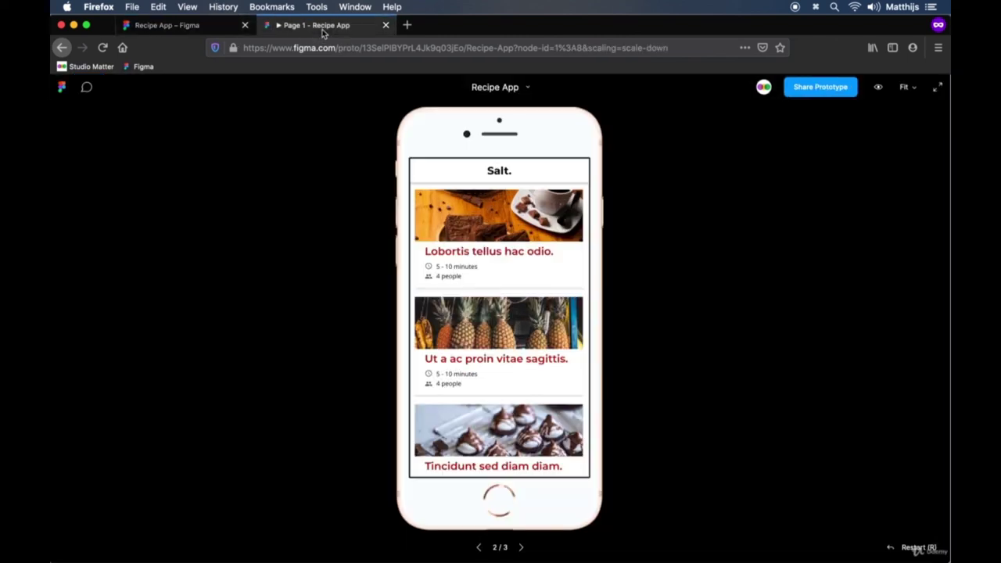
{"action": "left_click", "coordinate": [517, 255]}
{"action": "left_click_drag", "start_coordinate": [482, 387], "coordinate": [469, 481]}
{"action": "left_click_drag", "start_coordinate": [510, 399], "coordinate": [569, 558]}
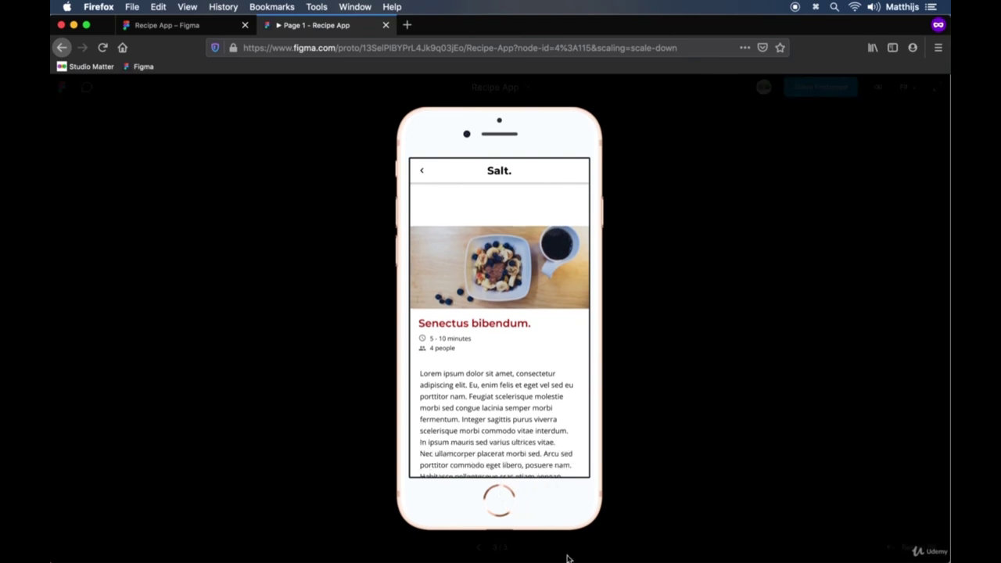
{"action": "left_click", "coordinate": [421, 170]}
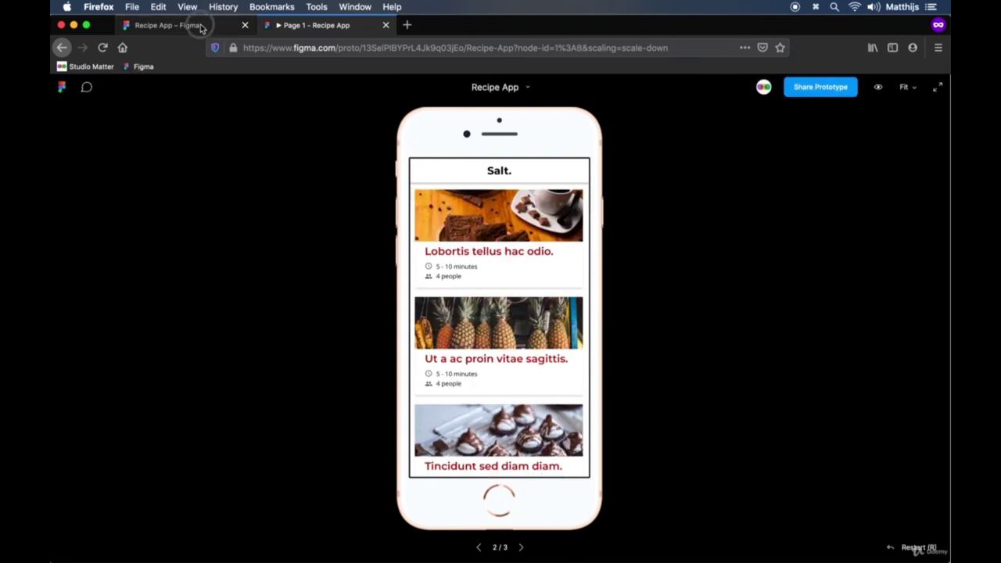
{"action": "left_click", "coordinate": [164, 25]}
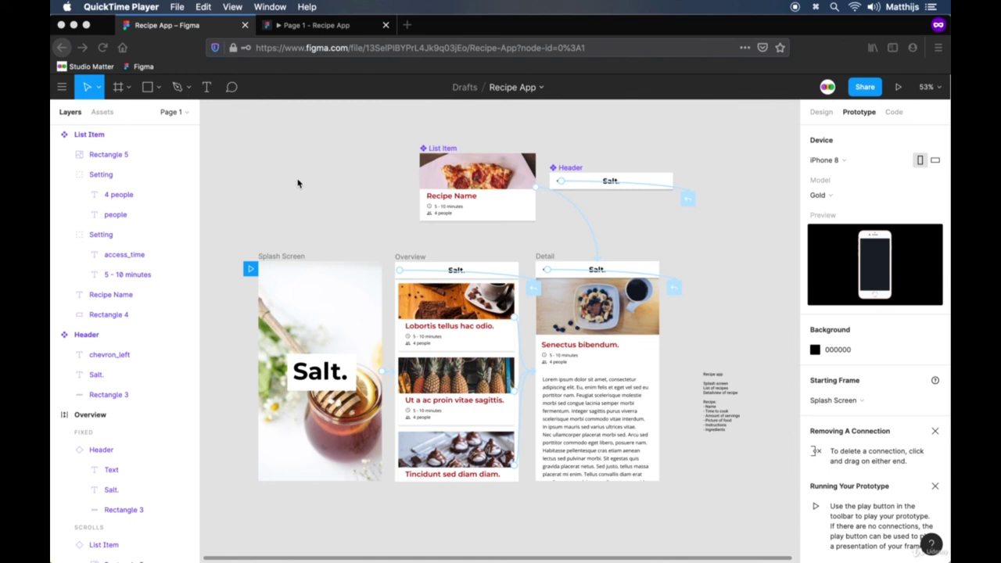
Step: Set the List Item master component's transition to Detail to Smart Animate with a duration of 500 ms
{"action": "left_click", "coordinate": [692, 248]}
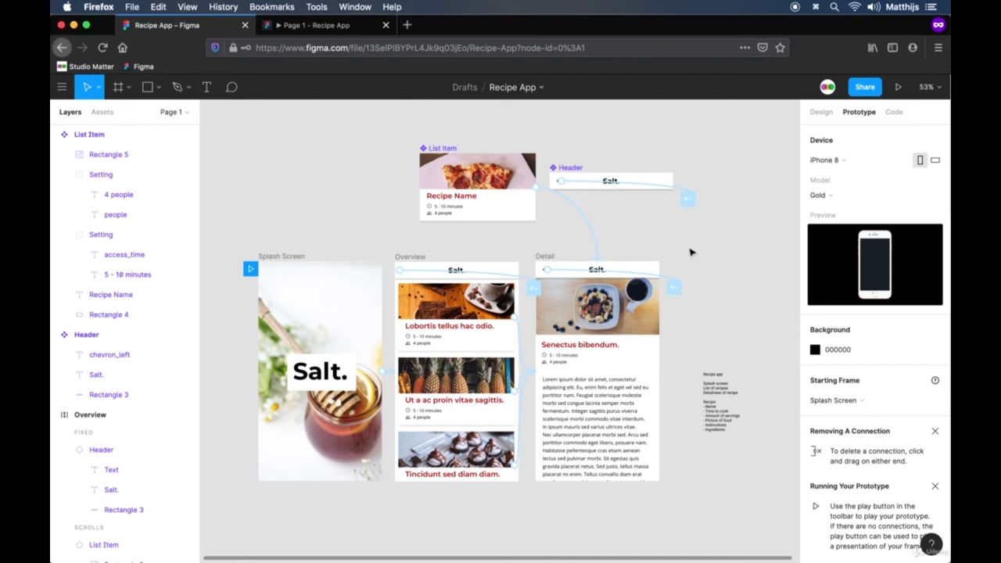
{"action": "scroll", "coordinate": [565, 262], "scroll_direction": "up", "scroll_amount": 1}
{"action": "scroll", "coordinate": [565, 262], "scroll_direction": "up", "scroll_amount": 3}
{"action": "left_click", "coordinate": [399, 115]}
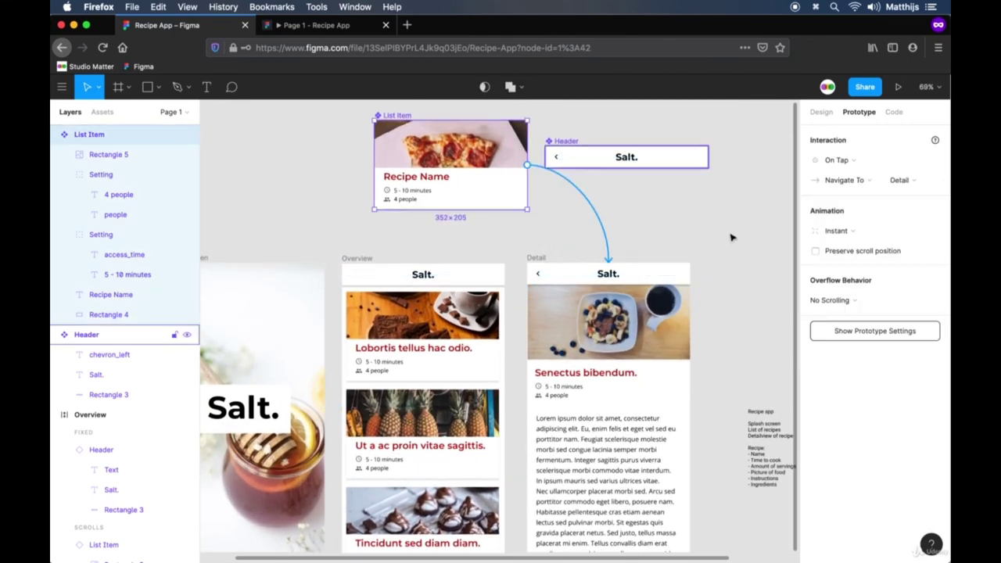
{"action": "left_click", "coordinate": [870, 234]}
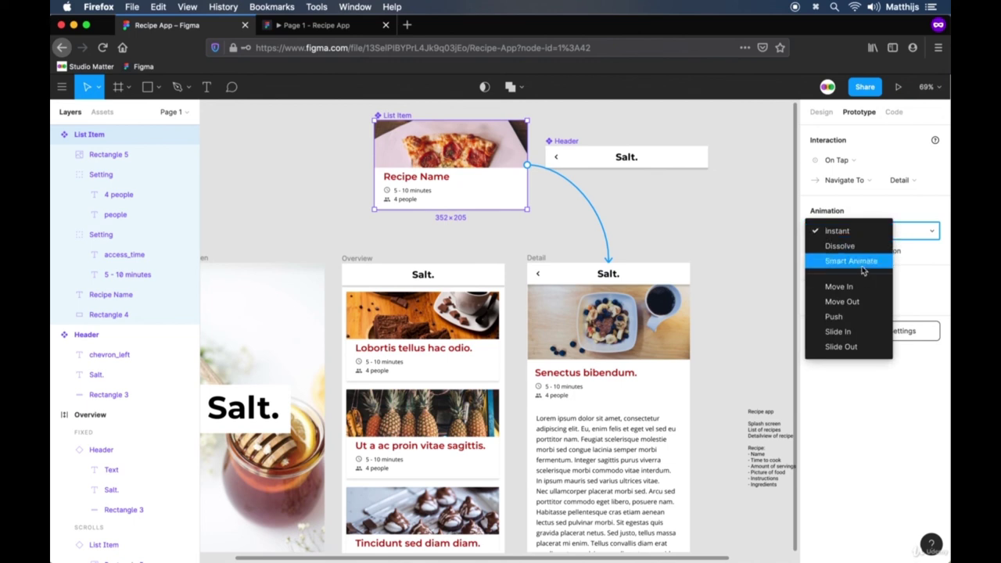
{"action": "left_click", "coordinate": [864, 263]}
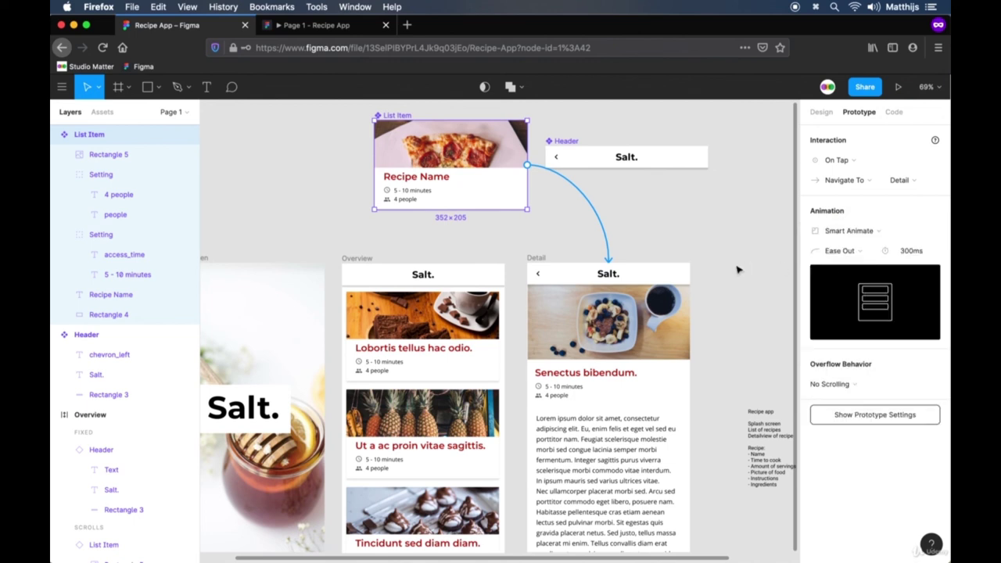
{"action": "left_click", "coordinate": [908, 252]}
{"action": "type", "text": "500"}
{"action": "key", "text": "Return"}
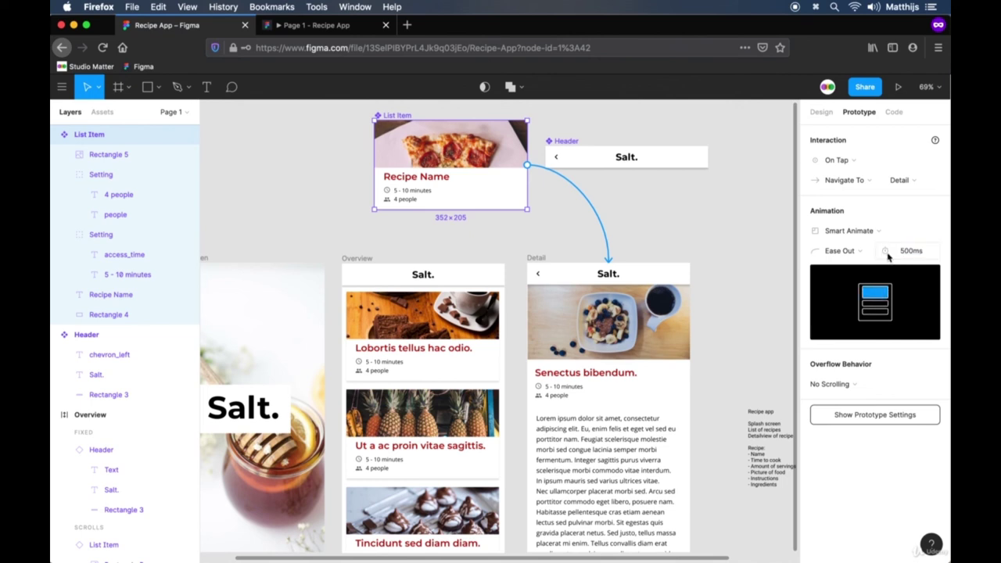
{"action": "left_click", "coordinate": [477, 249]}
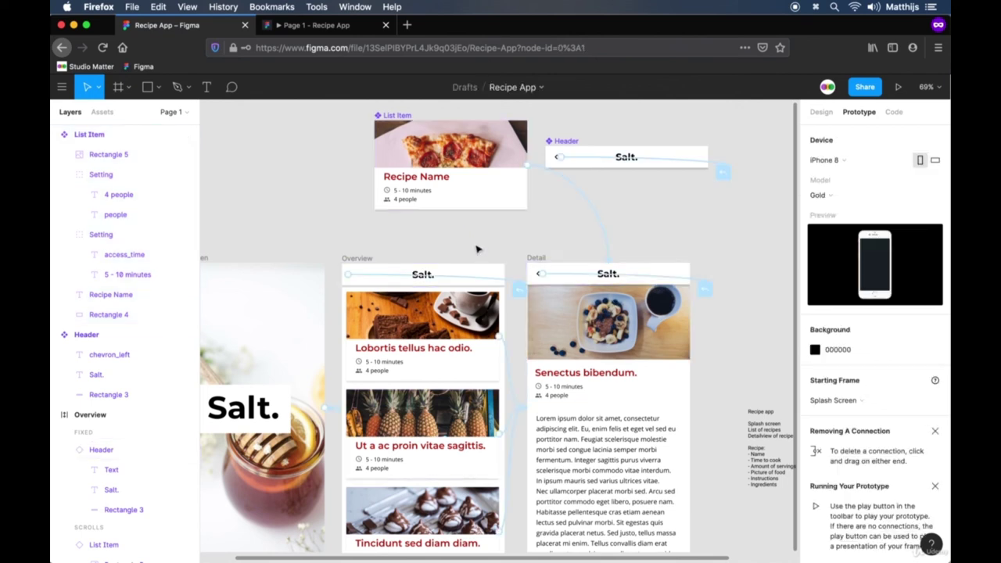
Step: Test the animated transition between Overview and Detail with several recipes in the prototype preview, and return to the design file
{"action": "left_click", "coordinate": [308, 27]}
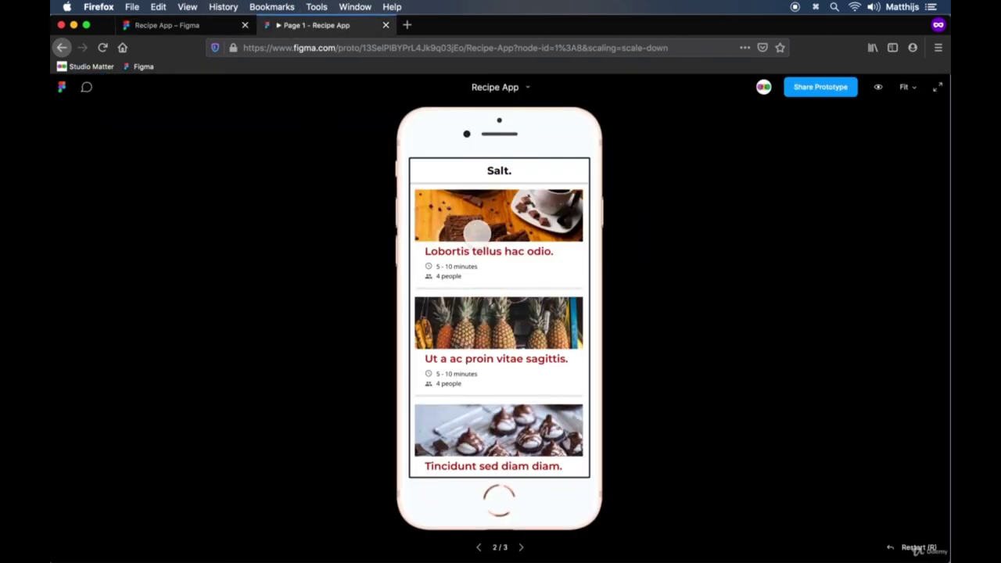
{"action": "left_click", "coordinate": [478, 220]}
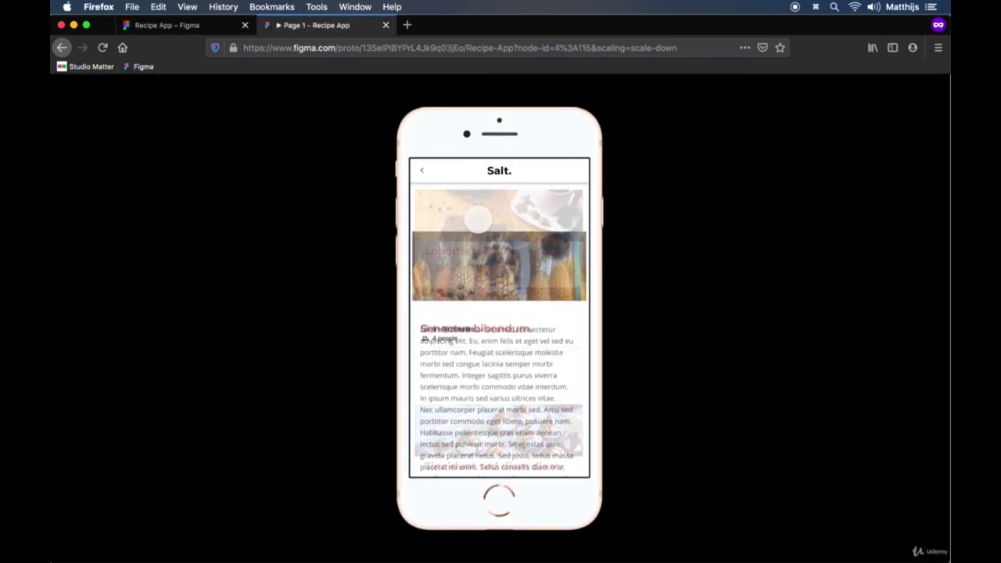
{"action": "left_click", "coordinate": [422, 170]}
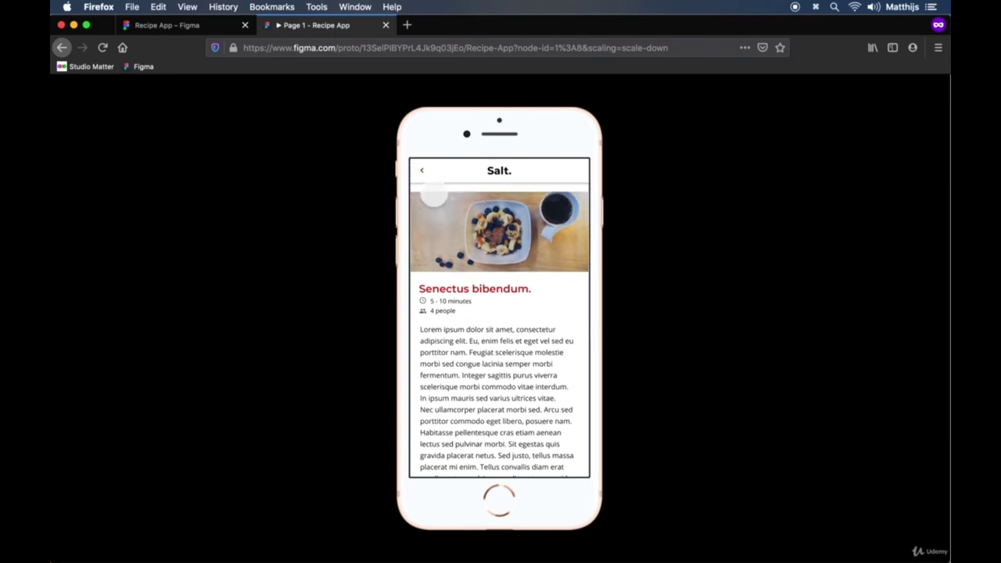
{"action": "left_click", "coordinate": [501, 446]}
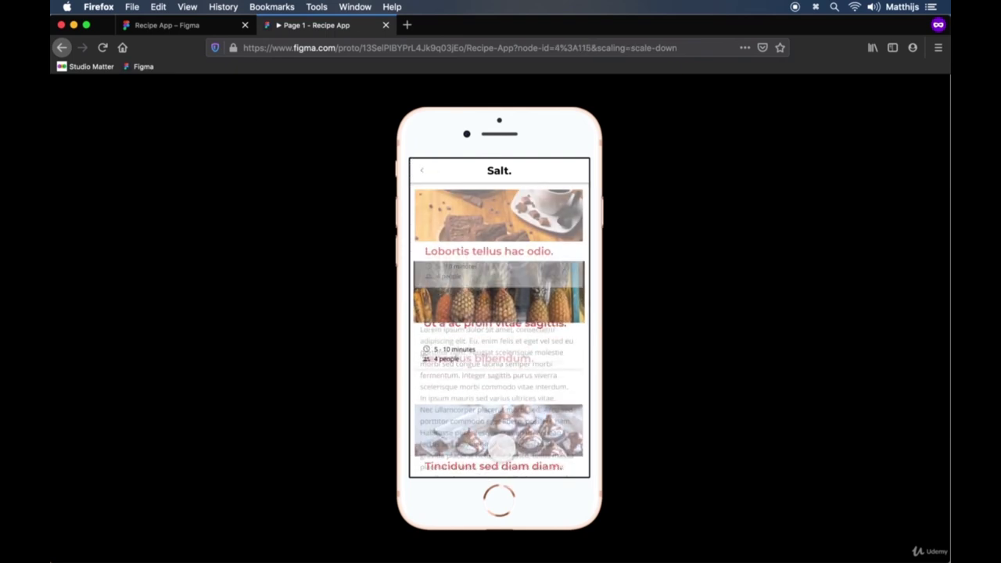
{"action": "left_click", "coordinate": [421, 171]}
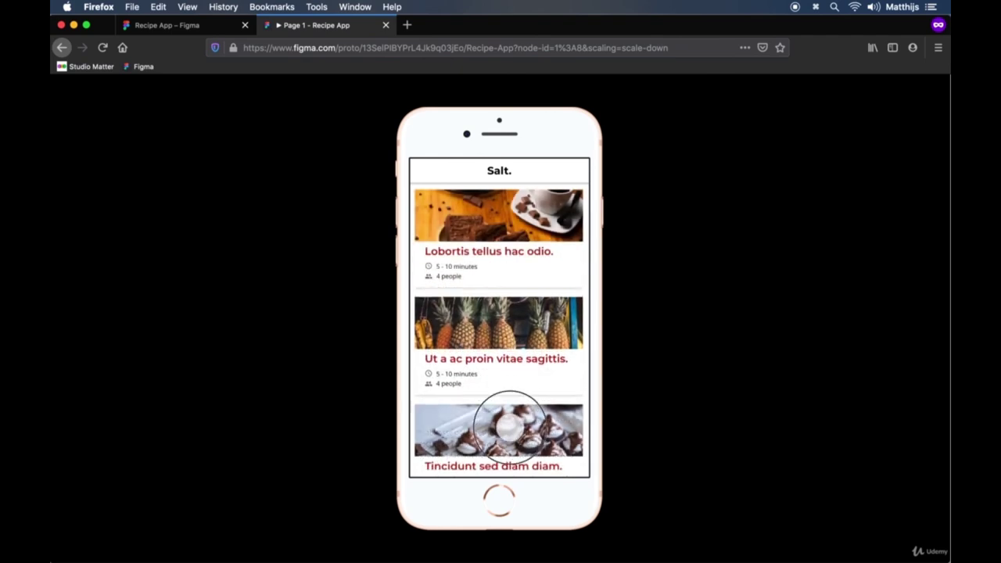
{"action": "left_click", "coordinate": [510, 427]}
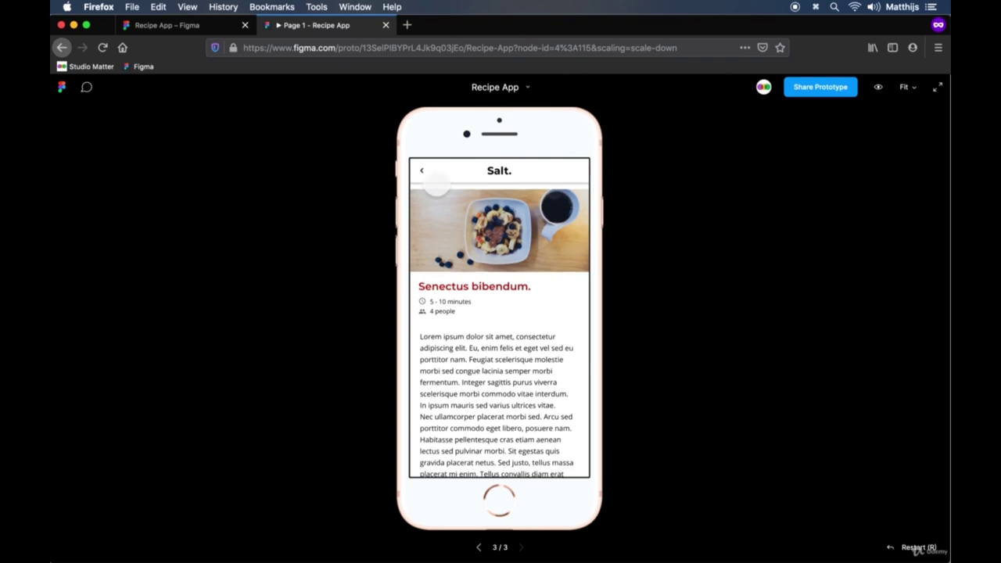
{"action": "key", "text": "Left"}
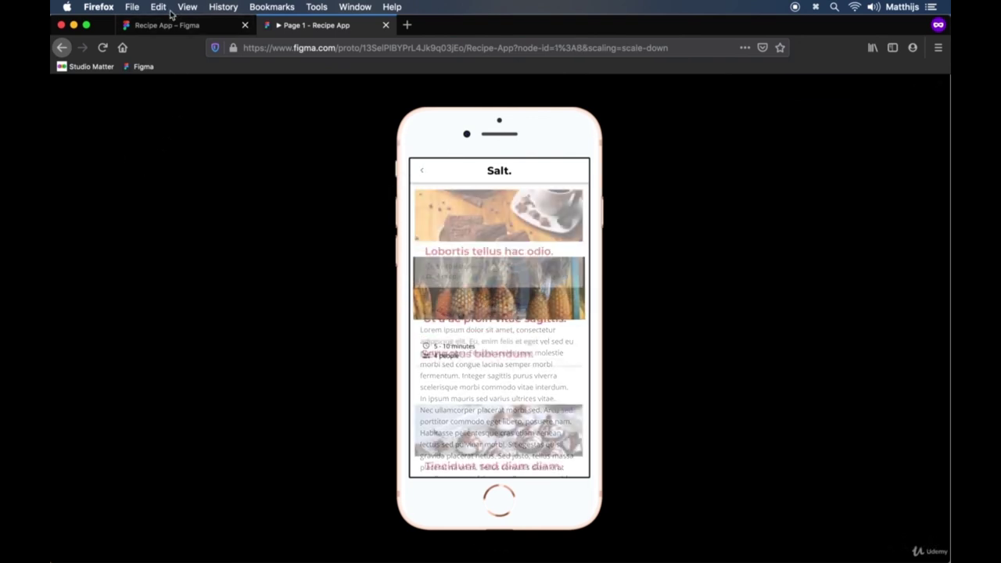
{"action": "left_click", "coordinate": [185, 28]}
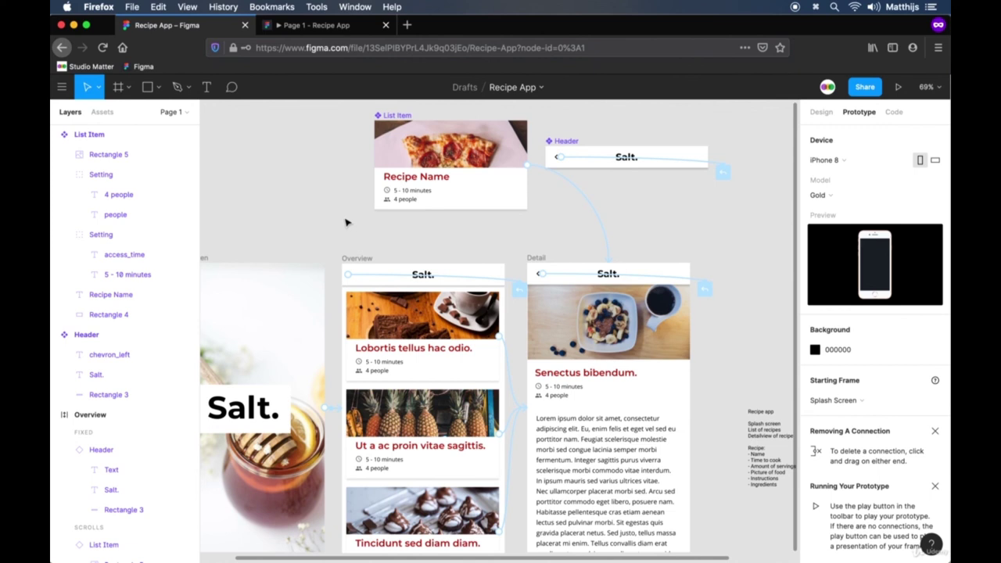
Step: Rename the Detail frame's List Item layer as List Item Animate
{"action": "left_click", "coordinate": [537, 259]}
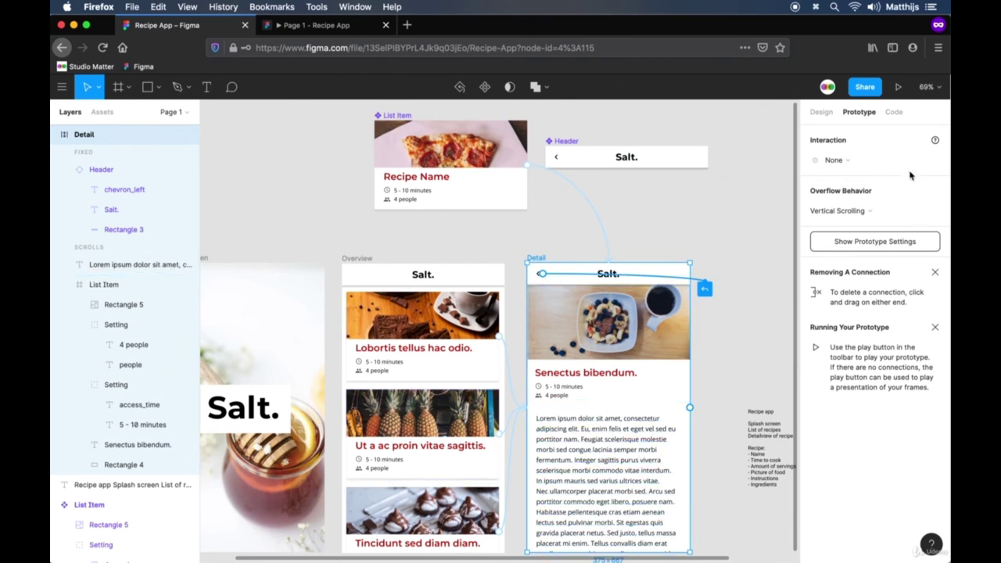
{"action": "left_click", "coordinate": [826, 114]}
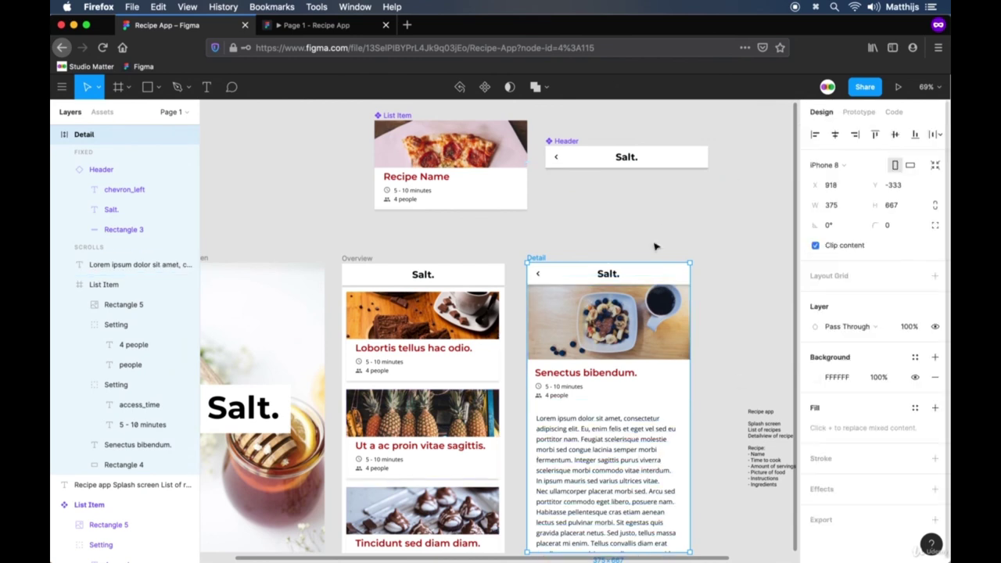
{"action": "left_click", "coordinate": [557, 309]}
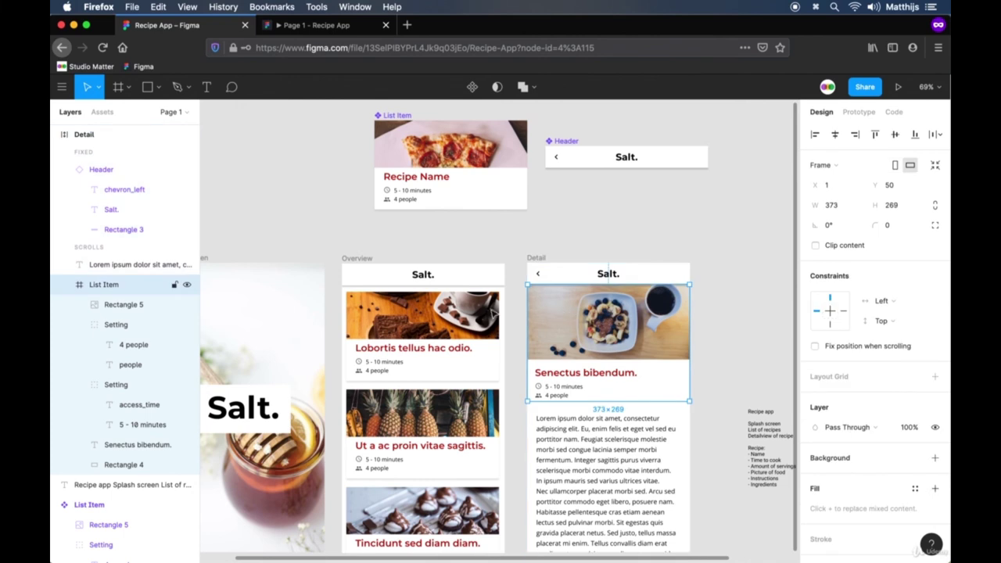
{"action": "double_click", "coordinate": [121, 287]}
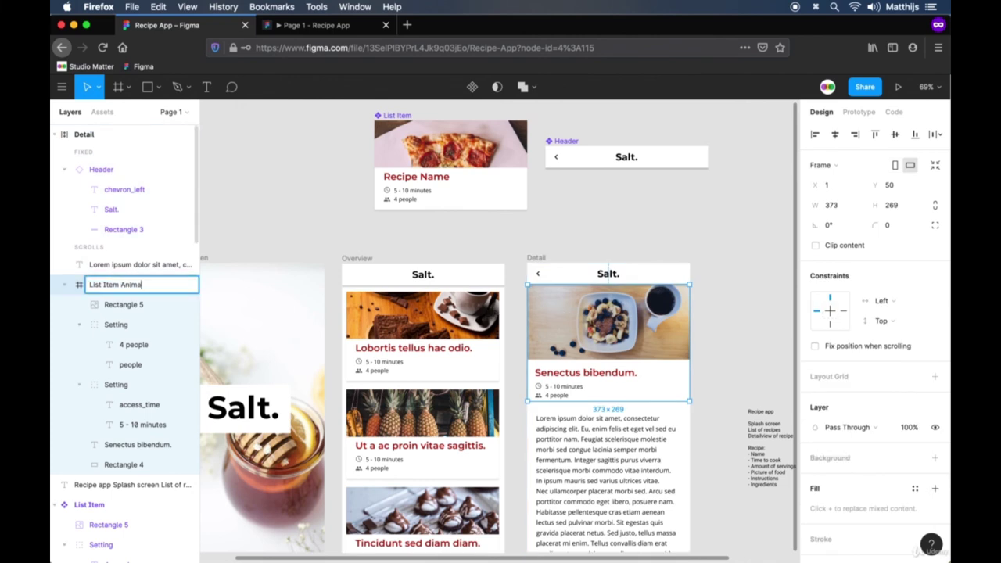
{"action": "key", "text": "Return"}
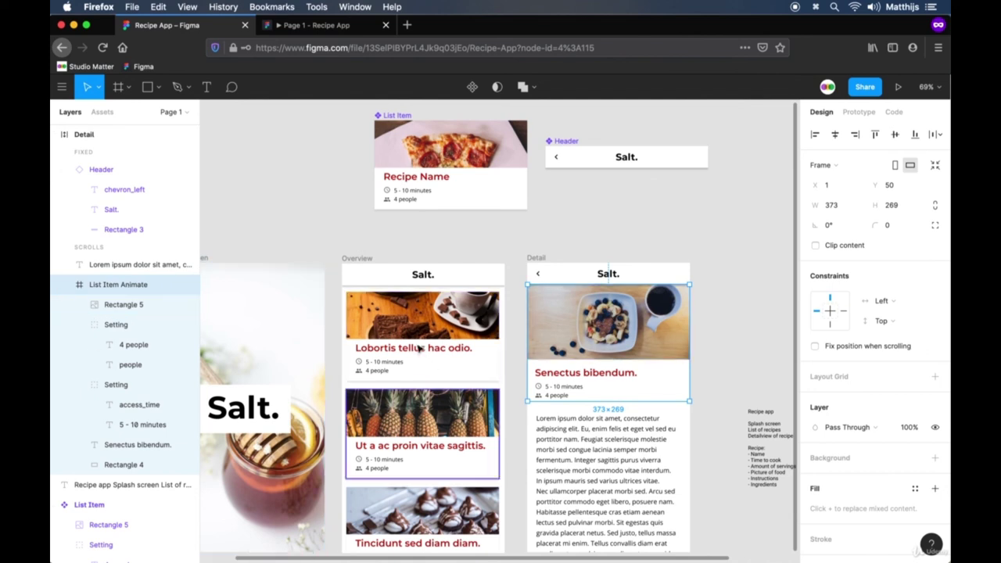
Step: Rename the Overview frame's "Lobortis tellus hac odio." list item layer as List Item Animate
{"action": "left_click", "coordinate": [368, 348]}
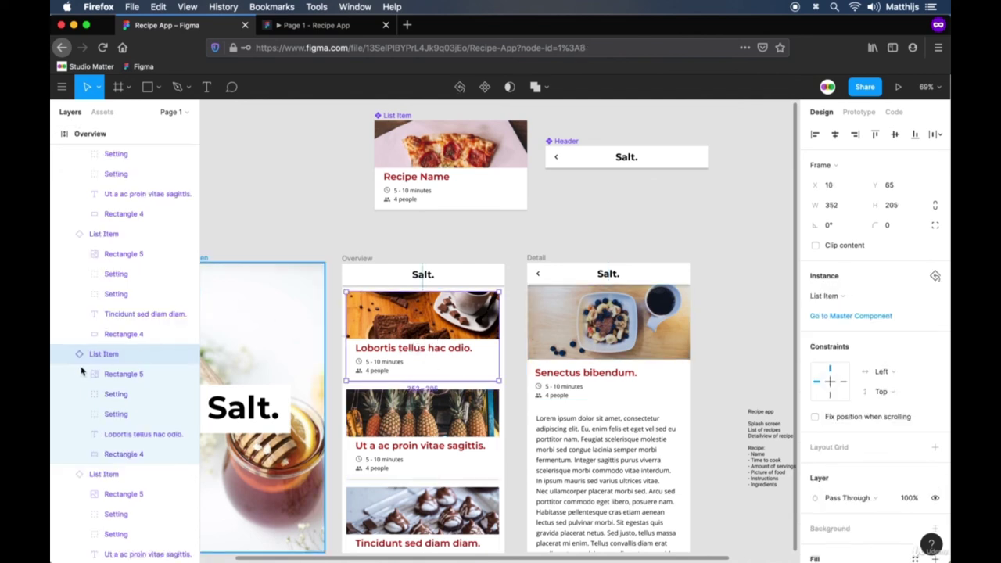
{"action": "double_click", "coordinate": [108, 356]}
{"action": "key", "text": "Right"}
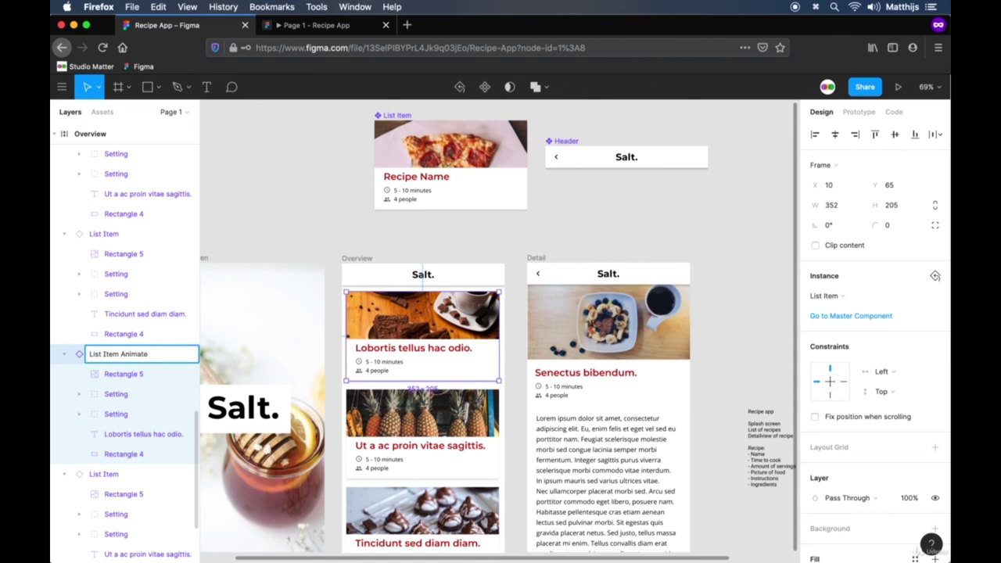
{"action": "key", "text": "Return"}
Step: Test the transition from the "Lobortis tellus hac odio." recipe to Detail and back in the prototype preview
{"action": "left_click", "coordinate": [325, 30]}
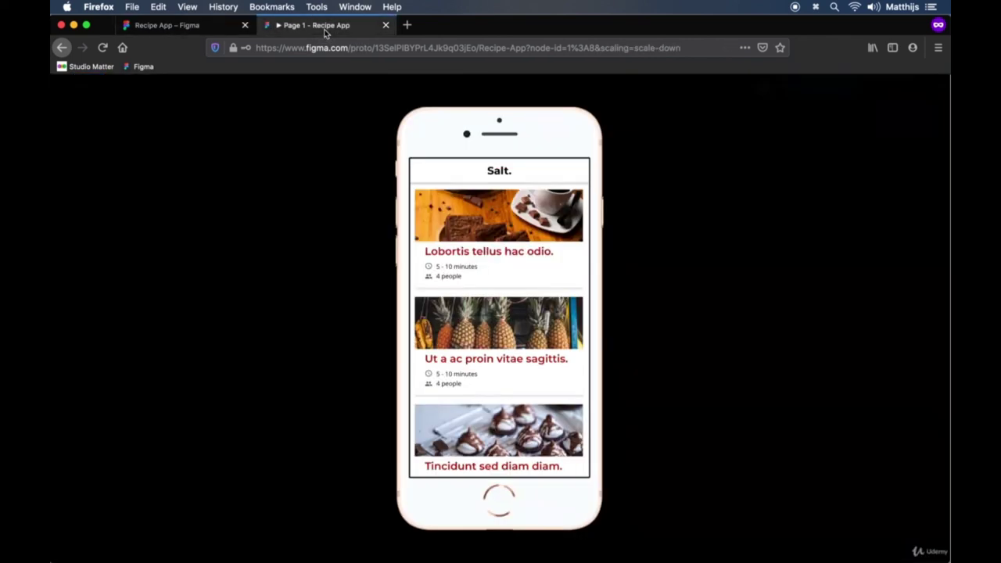
{"action": "left_click", "coordinate": [483, 220]}
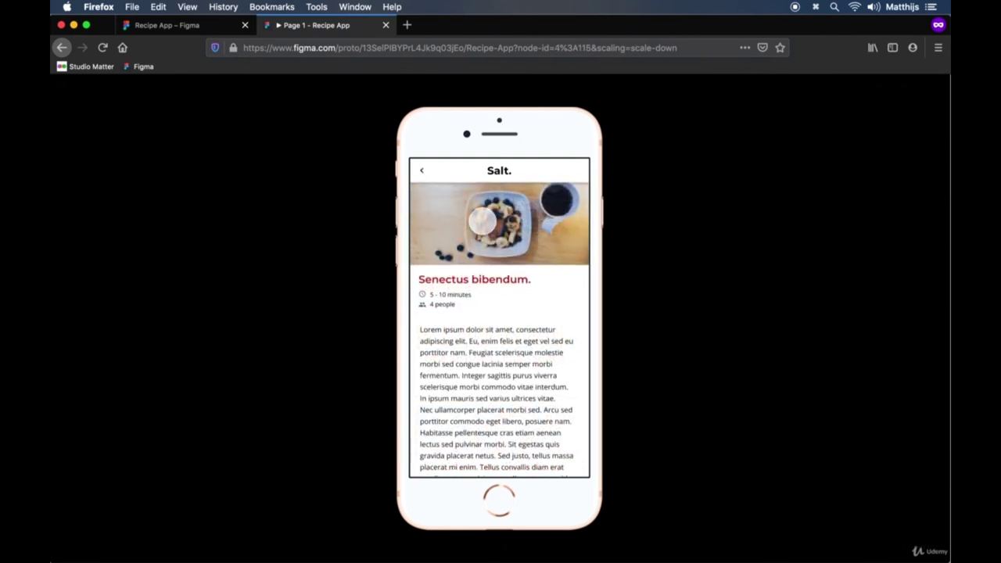
{"action": "left_click", "coordinate": [421, 171]}
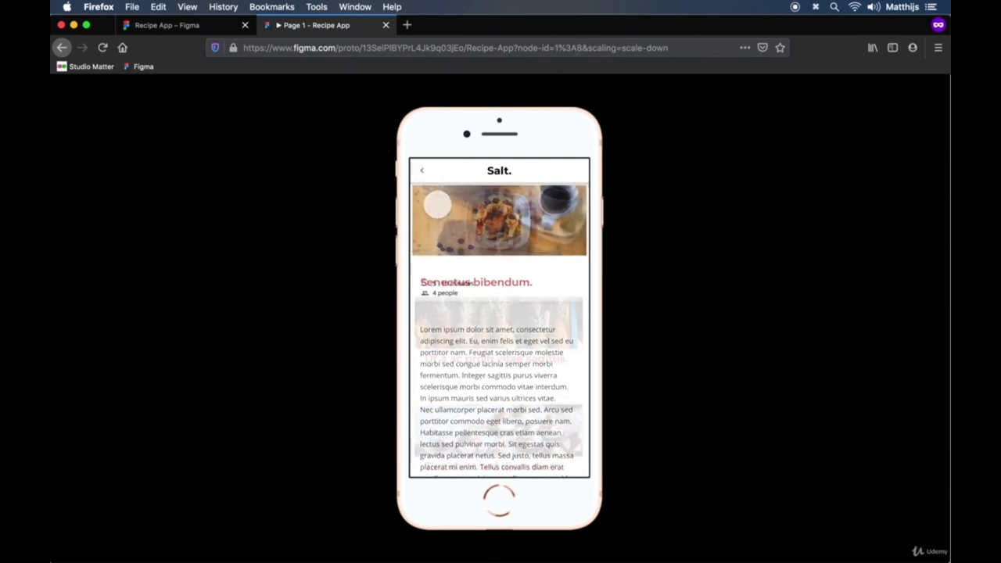
Step: Test the transition from the "Tincidunt sed diam diam." recipe to Detail and back in the preview, and return to the design file
{"action": "left_click", "coordinate": [484, 431]}
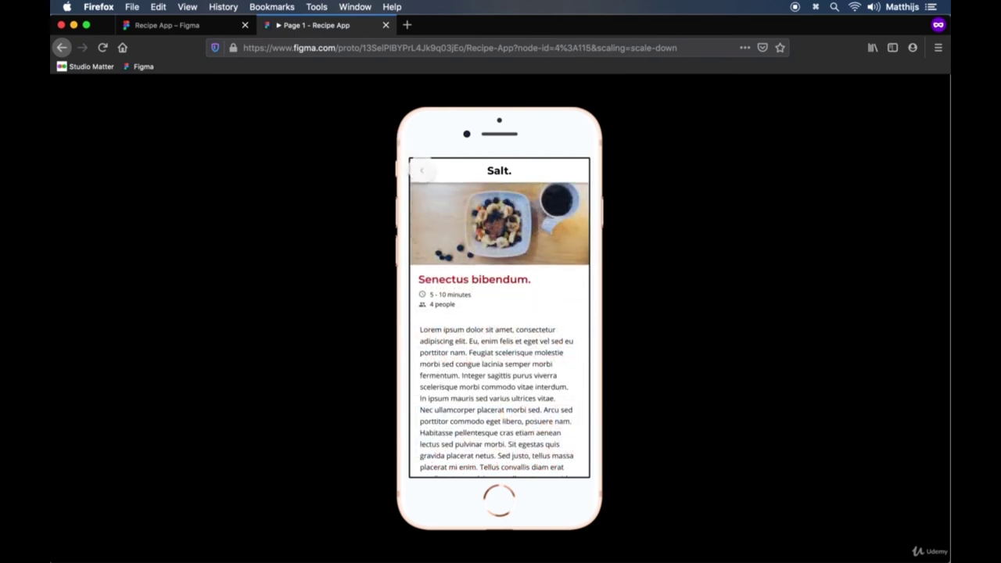
{"action": "left_click", "coordinate": [422, 170]}
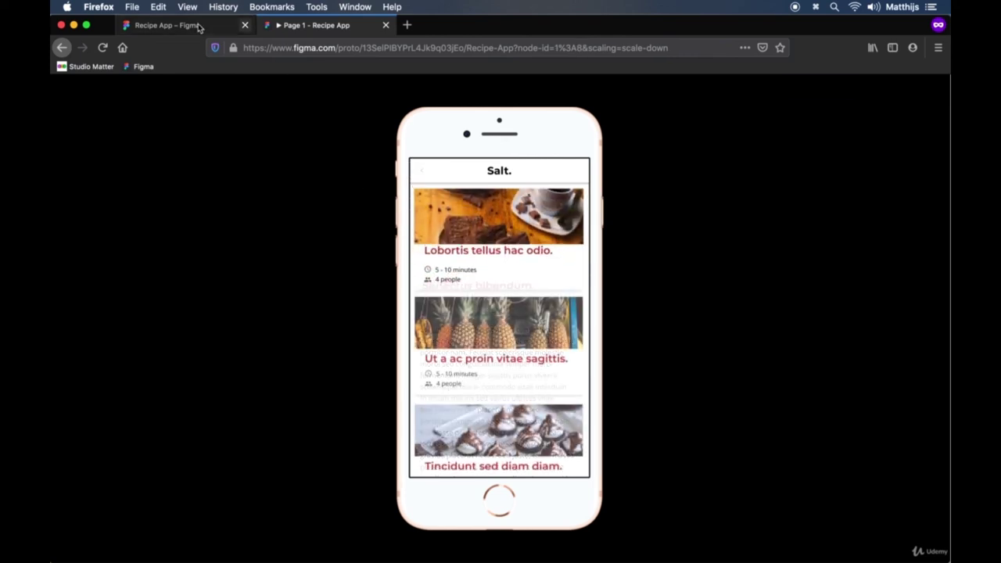
{"action": "left_click", "coordinate": [198, 29]}
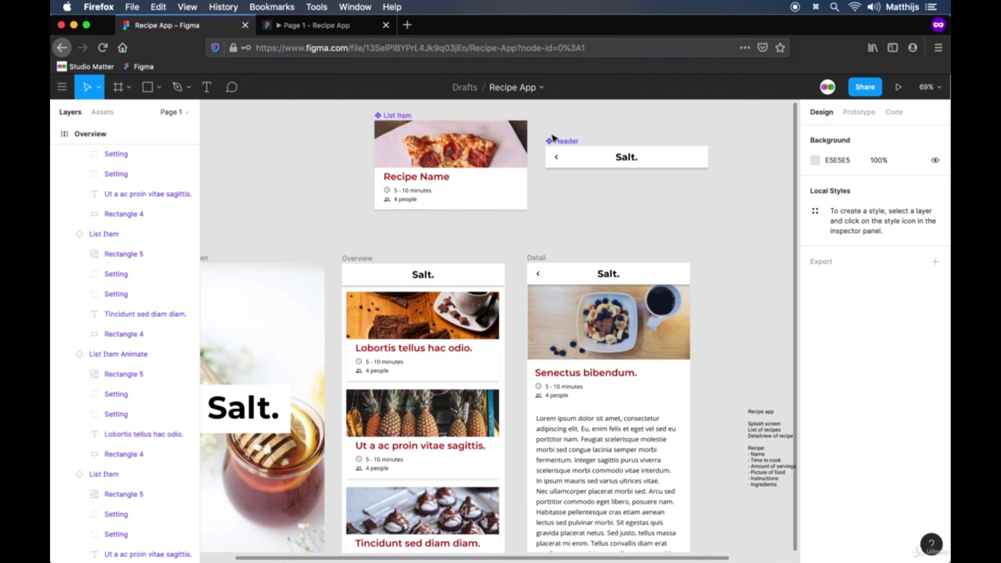
Step: Set the Smart Animate duration of the List Item component's connection to Detail to 100 ms
{"action": "left_click", "coordinate": [438, 125]}
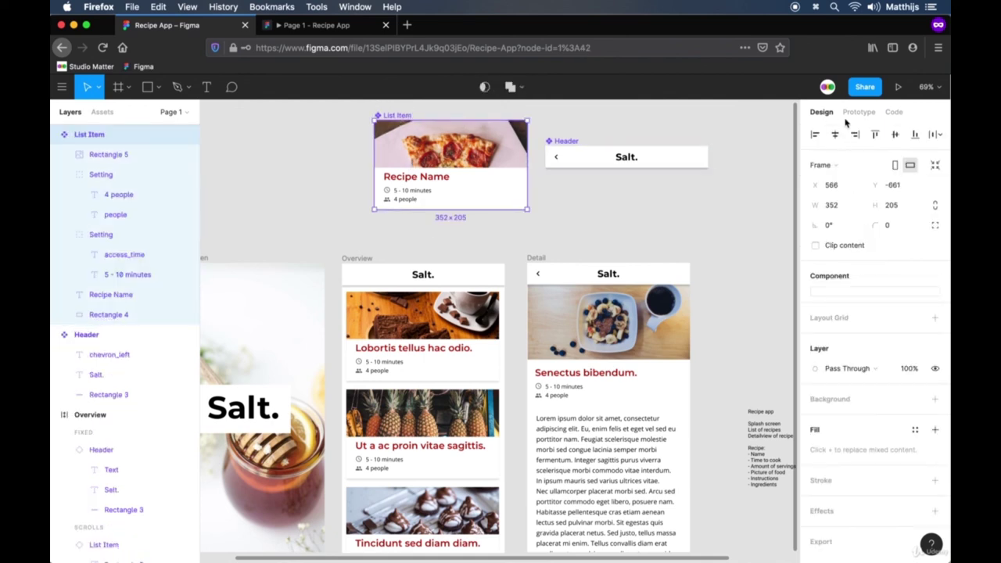
{"action": "key", "text": "shift+e"}
{"action": "left_click", "coordinate": [915, 255]}
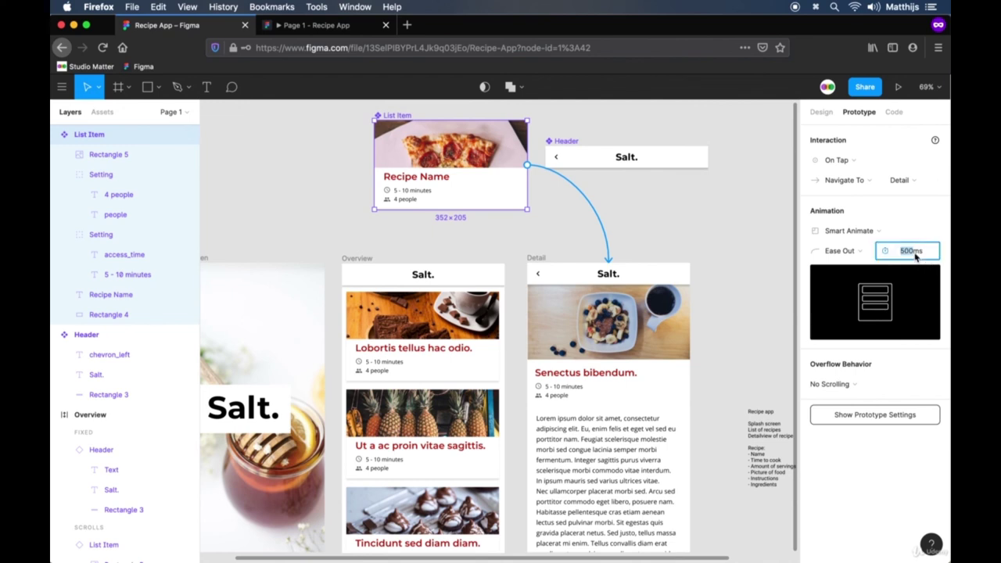
{"action": "key", "text": "Return"}
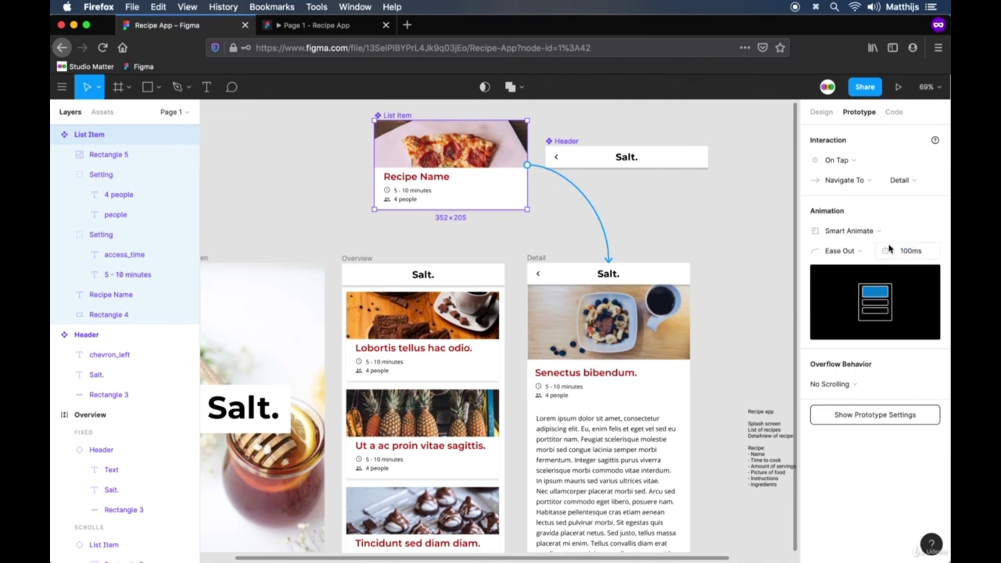
Step: Test the shortened transition from the "Lobortis tellus hac odio." recipe to Detail and back twice in the prototype preview
{"action": "left_click", "coordinate": [313, 25]}
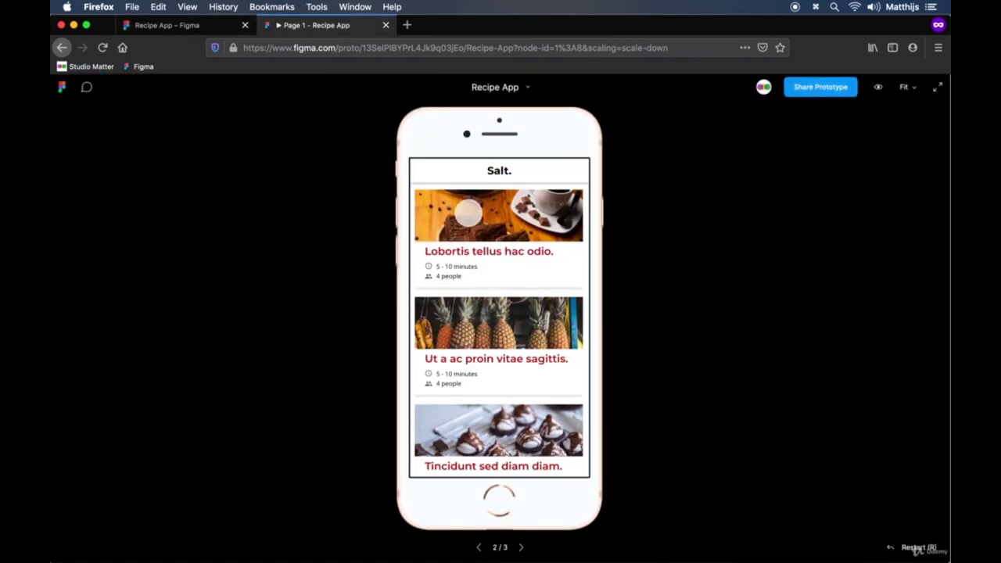
{"action": "left_click", "coordinate": [472, 227]}
{"action": "left_click", "coordinate": [422, 173]}
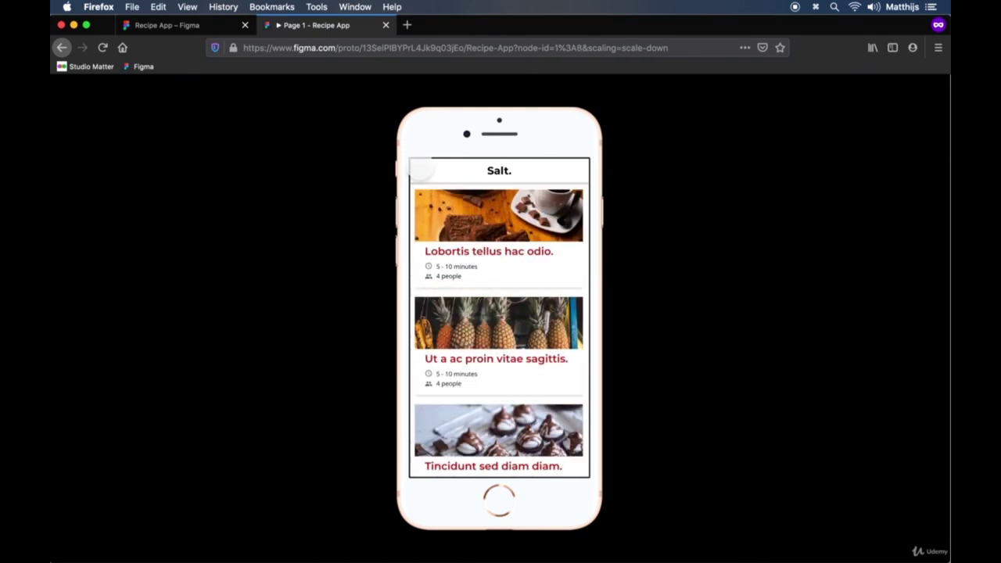
{"action": "left_click", "coordinate": [441, 194]}
{"action": "left_click", "coordinate": [422, 168]}
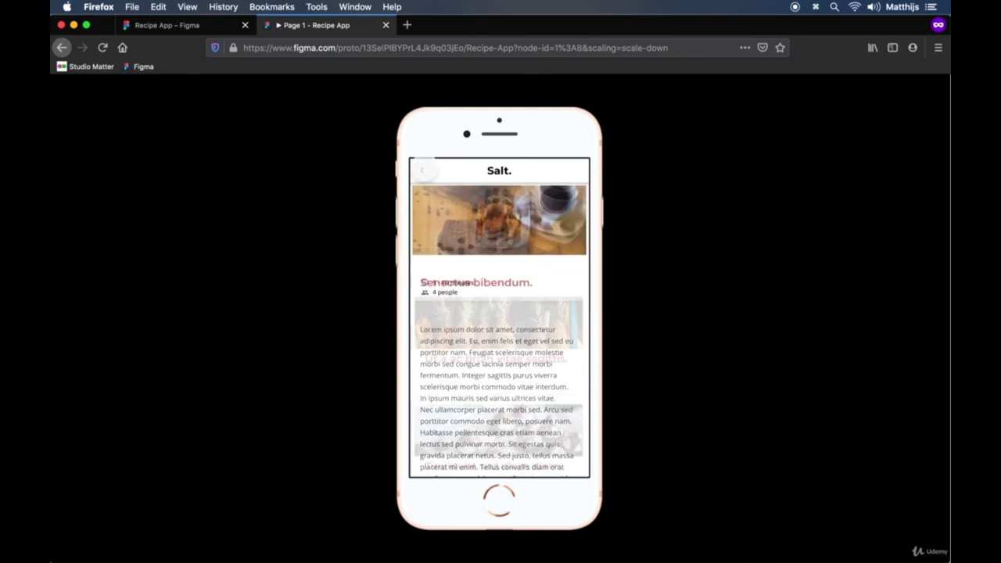
{"action": "left_click", "coordinate": [239, 380]}
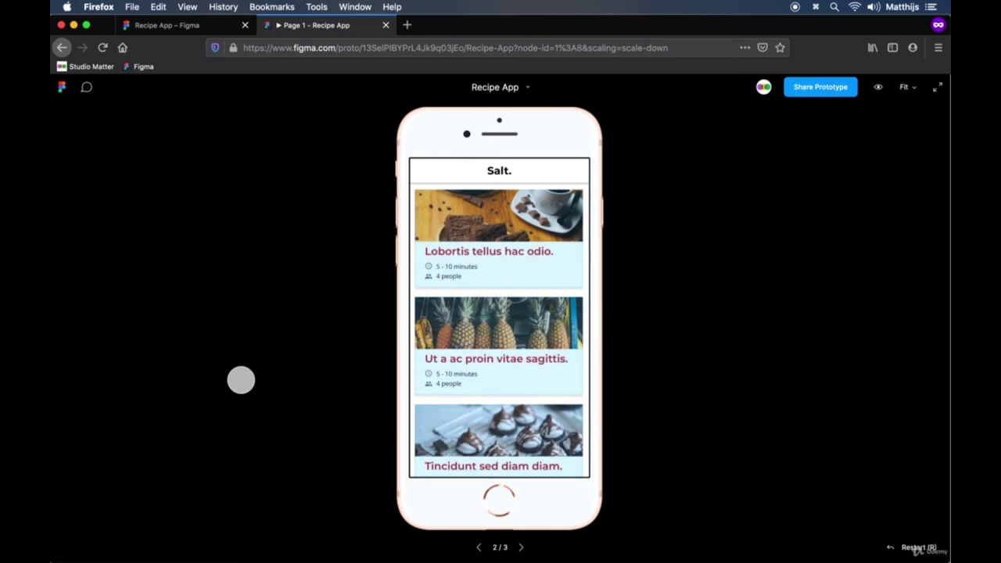
Step: Test vertical scrolling of the Overview list and the Detail screen in the preview, and go back to Overview
{"action": "key", "text": "r"}
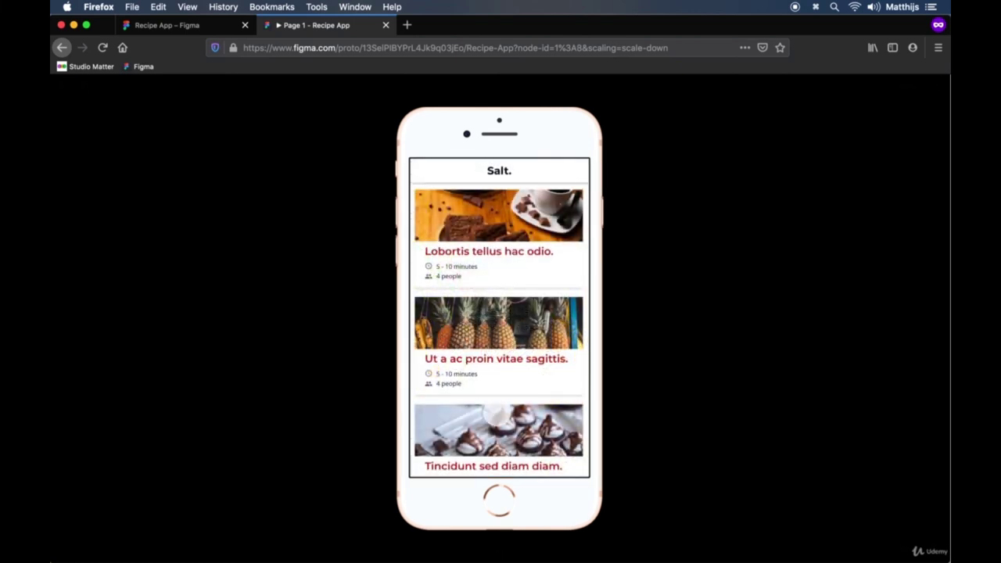
{"action": "left_click_drag", "start_coordinate": [499, 424], "coordinate": [476, 90]}
{"action": "left_click_drag", "start_coordinate": [499, 225], "coordinate": [496, 148]}
{"action": "left_click_drag", "start_coordinate": [492, 234], "coordinate": [493, 337]}
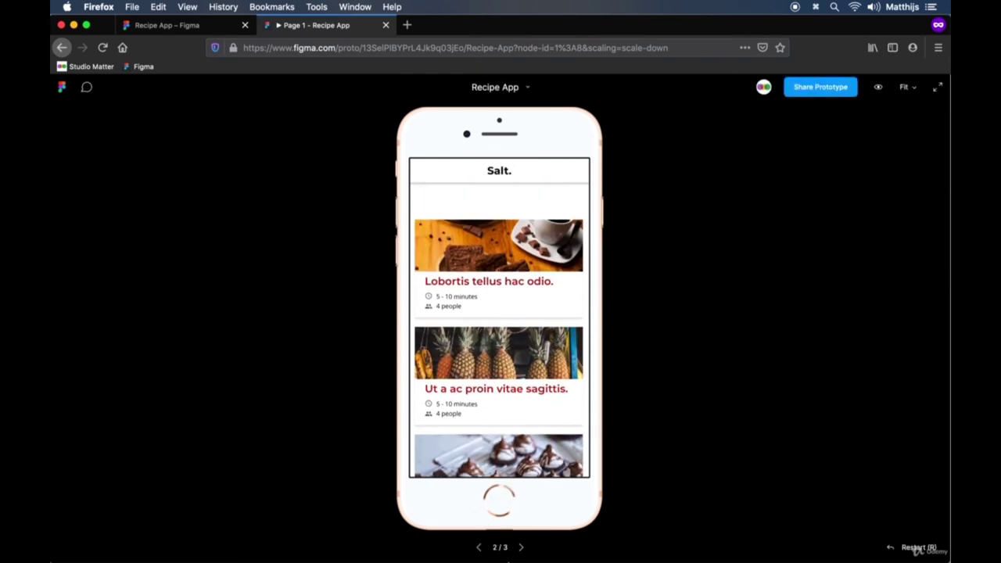
{"action": "left_click", "coordinate": [510, 223]}
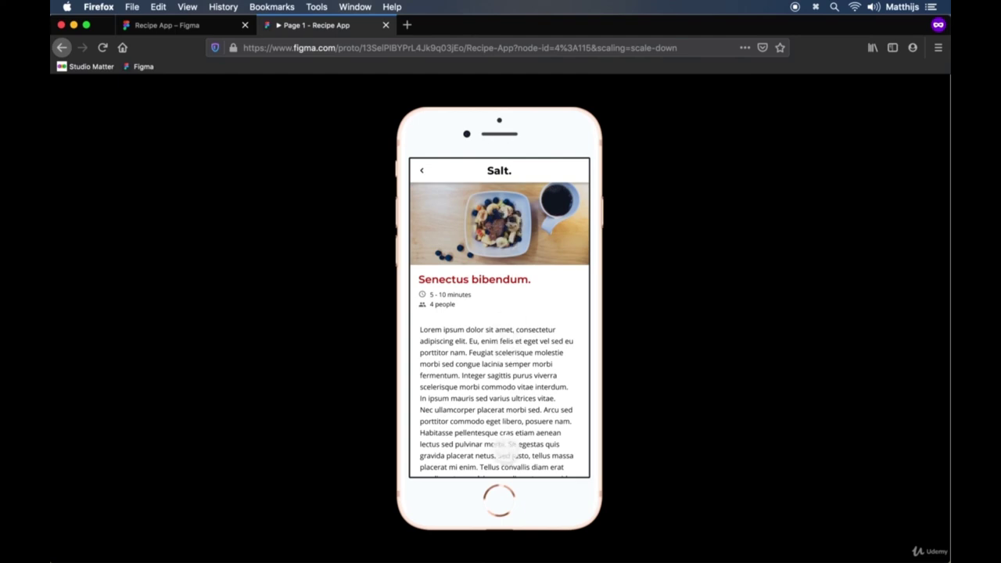
{"action": "left_click_drag", "start_coordinate": [510, 425], "coordinate": [500, 537]}
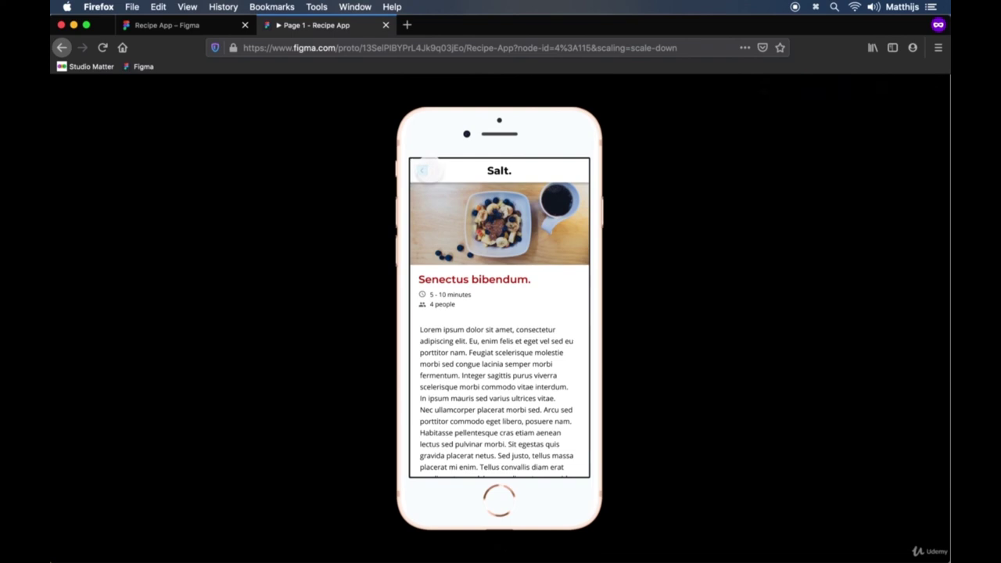
{"action": "left_click", "coordinate": [421, 172]}
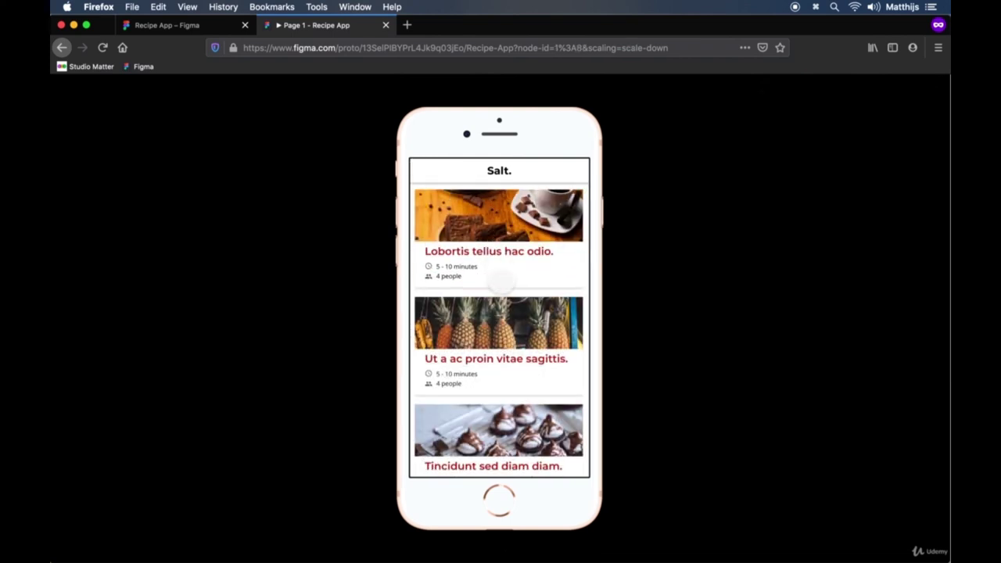
Step: Check the "Tincidunt sed diam diam." recipe's transition to Detail and back, return to the design file and deselect the List Item component
{"action": "left_click", "coordinate": [519, 435]}
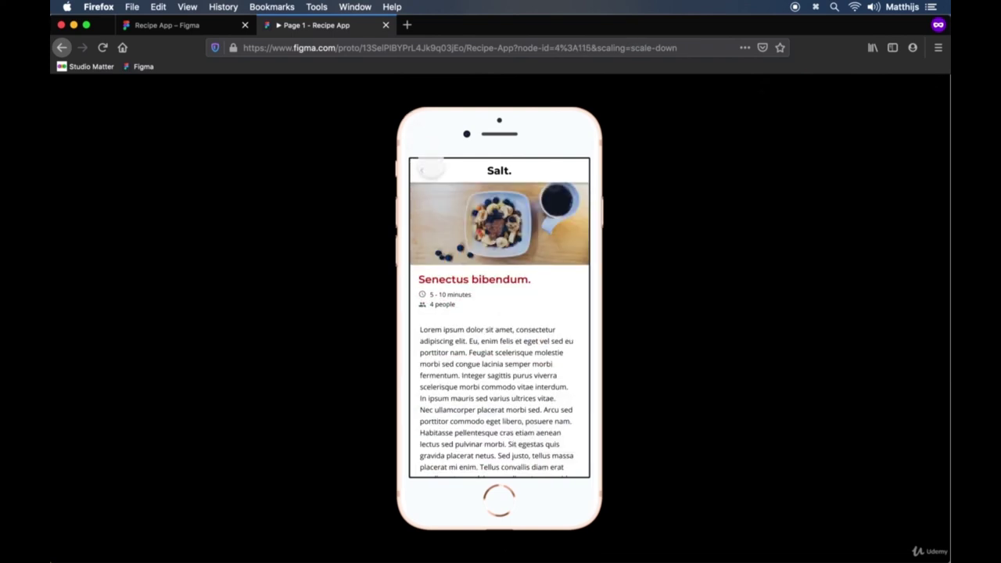
{"action": "left_click", "coordinate": [423, 171]}
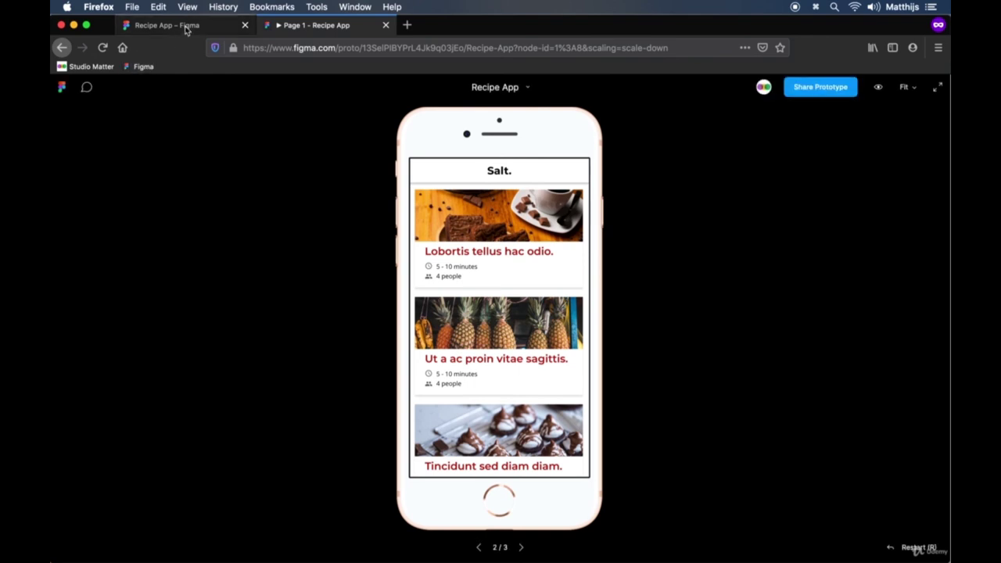
{"action": "left_click", "coordinate": [161, 25]}
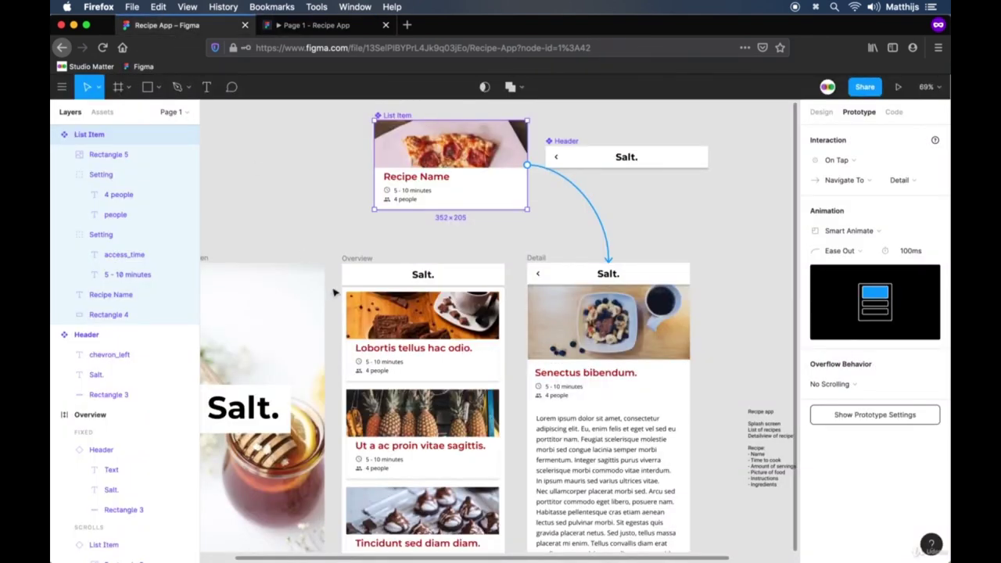
{"action": "left_click", "coordinate": [383, 234]}
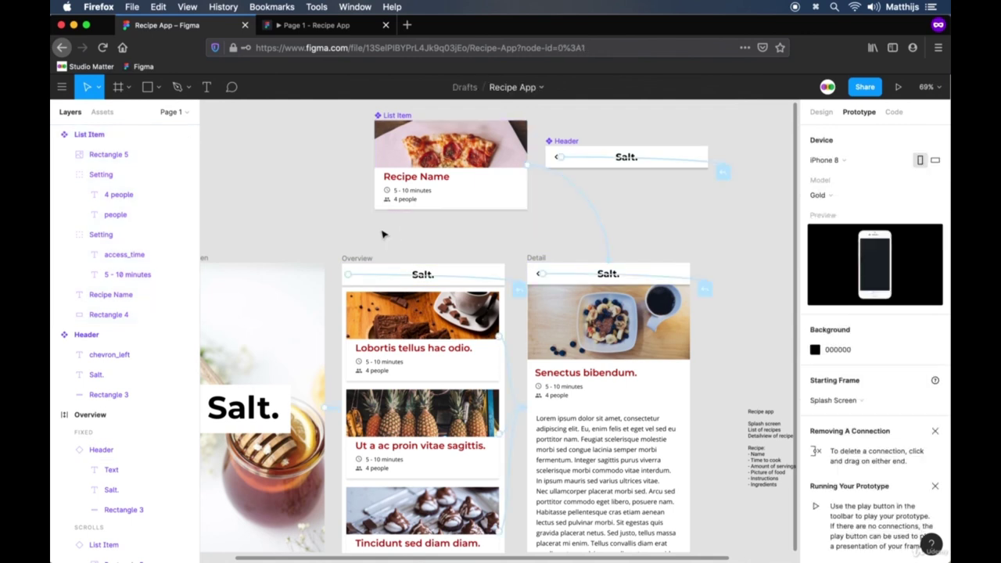